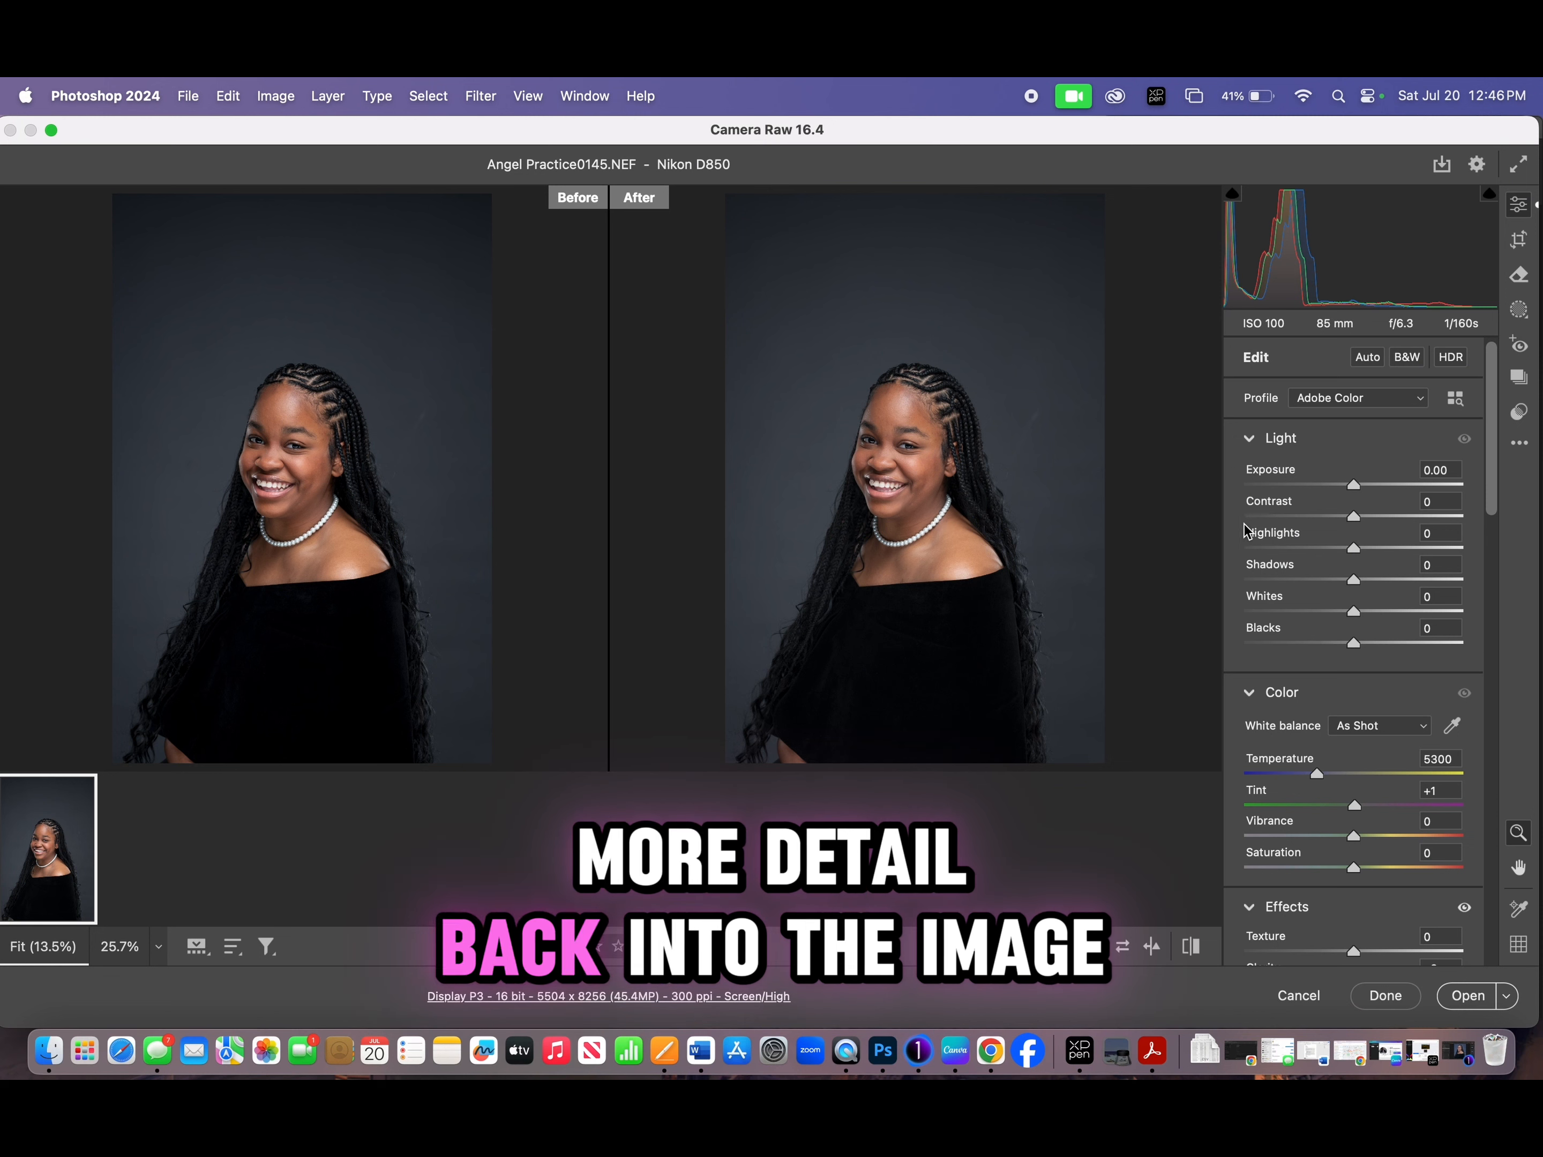
# - Lower the portrait's Highlights to -33 in the Light adjustments
pyautogui.moveTo(1358, 559); pyautogui.dragTo(1332, 553)
pyautogui.moveTo(881, 451); pyautogui.dragTo(980, 455)
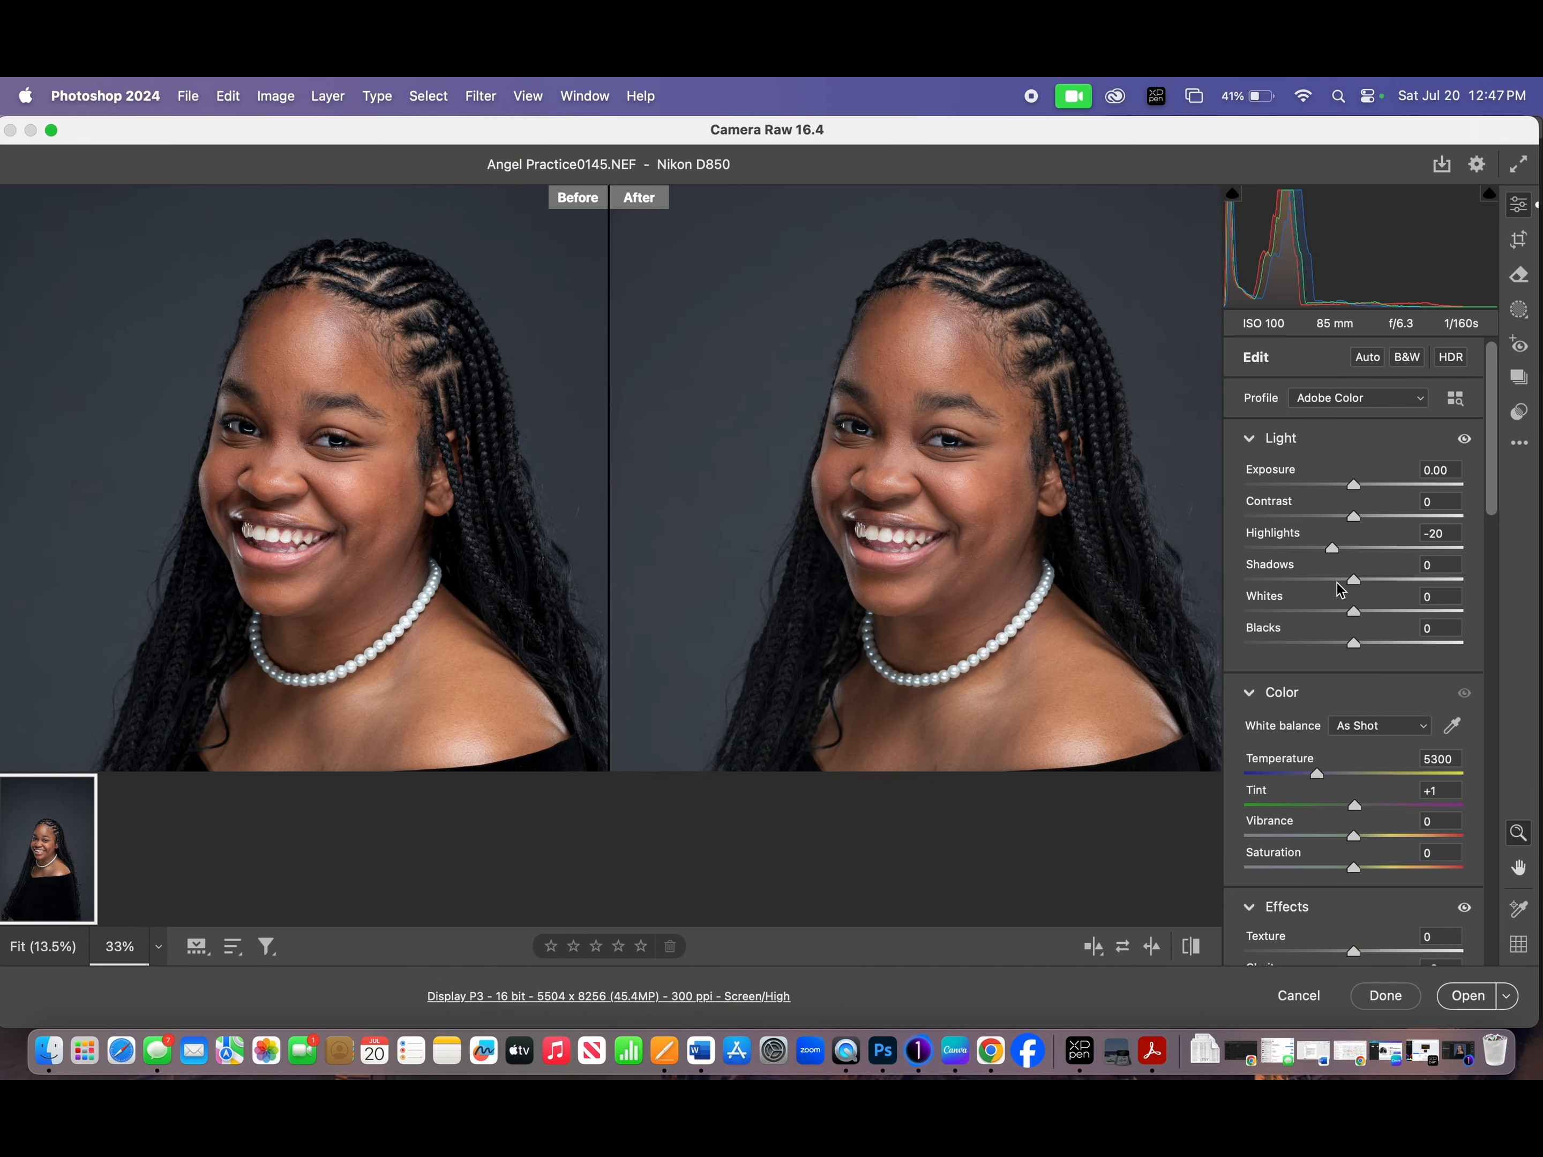
pyautogui.moveTo(1331, 549); pyautogui.dragTo(1323, 550)
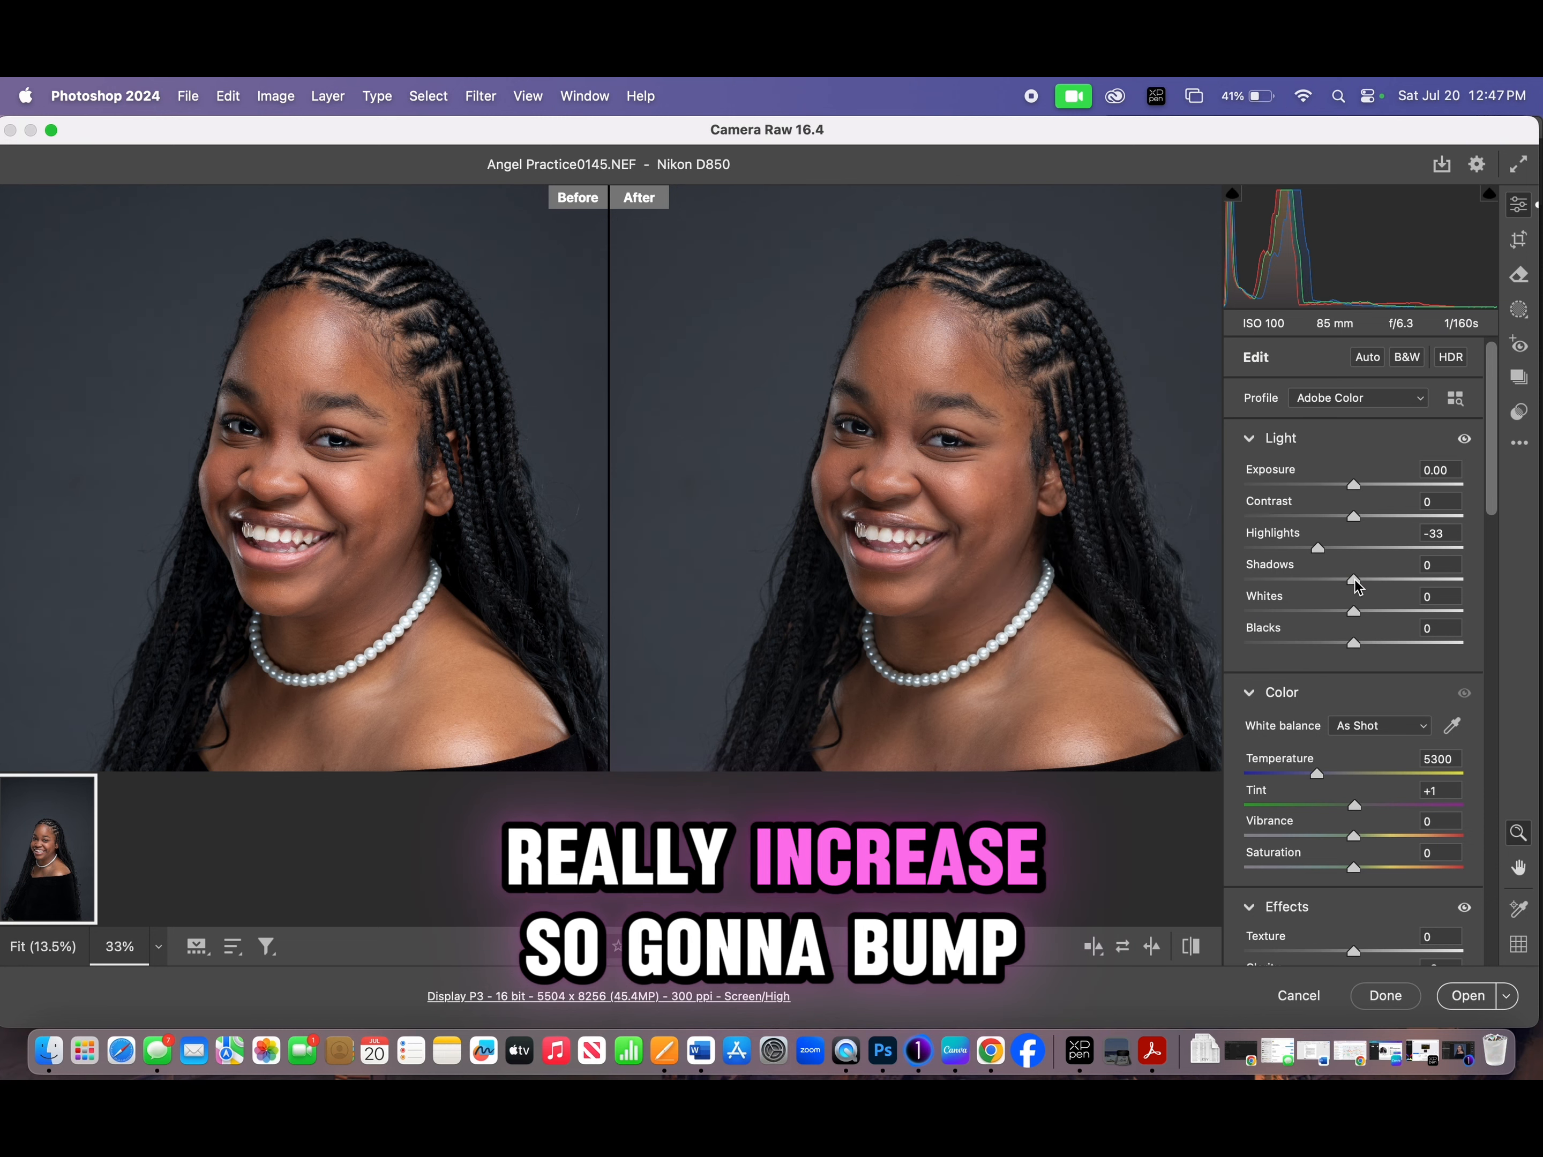
# - Raise the Shadows to +16 and the Whites to +21 to restore brightness in the portrait
pyautogui.moveTo(1356, 580); pyautogui.dragTo(1373, 580)
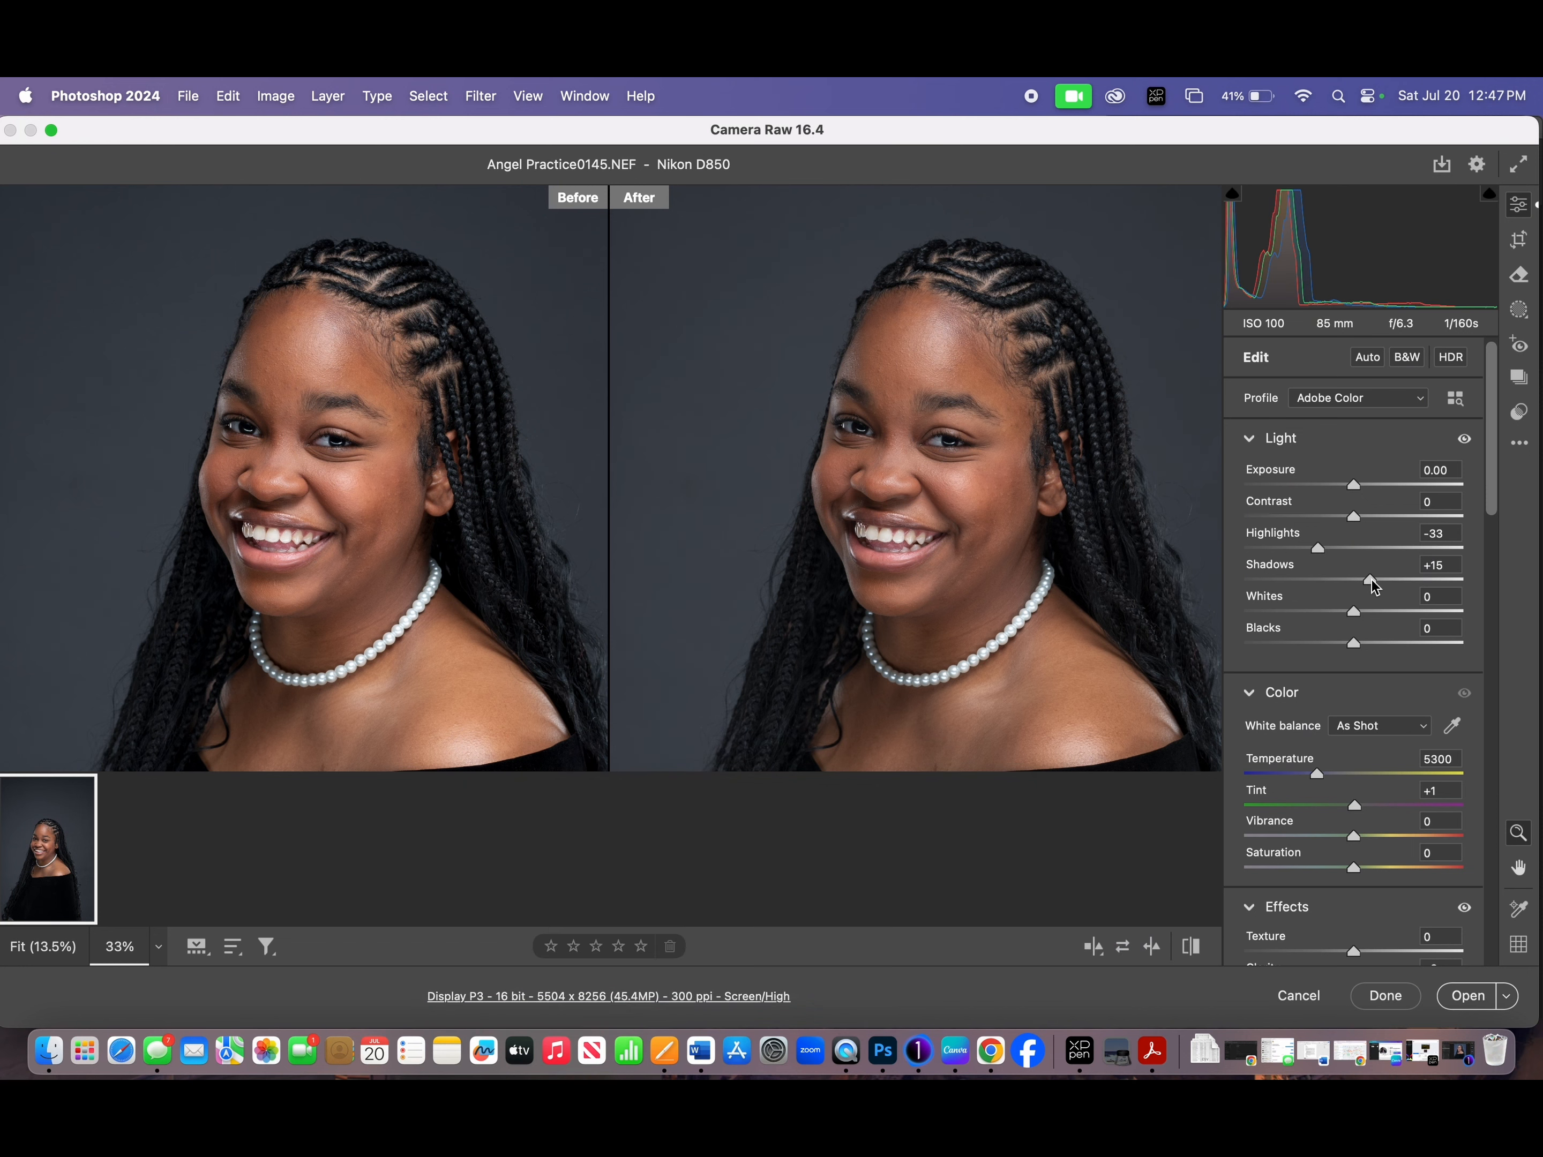
pyautogui.moveTo(1064, 527); pyautogui.dragTo(1092, 532)
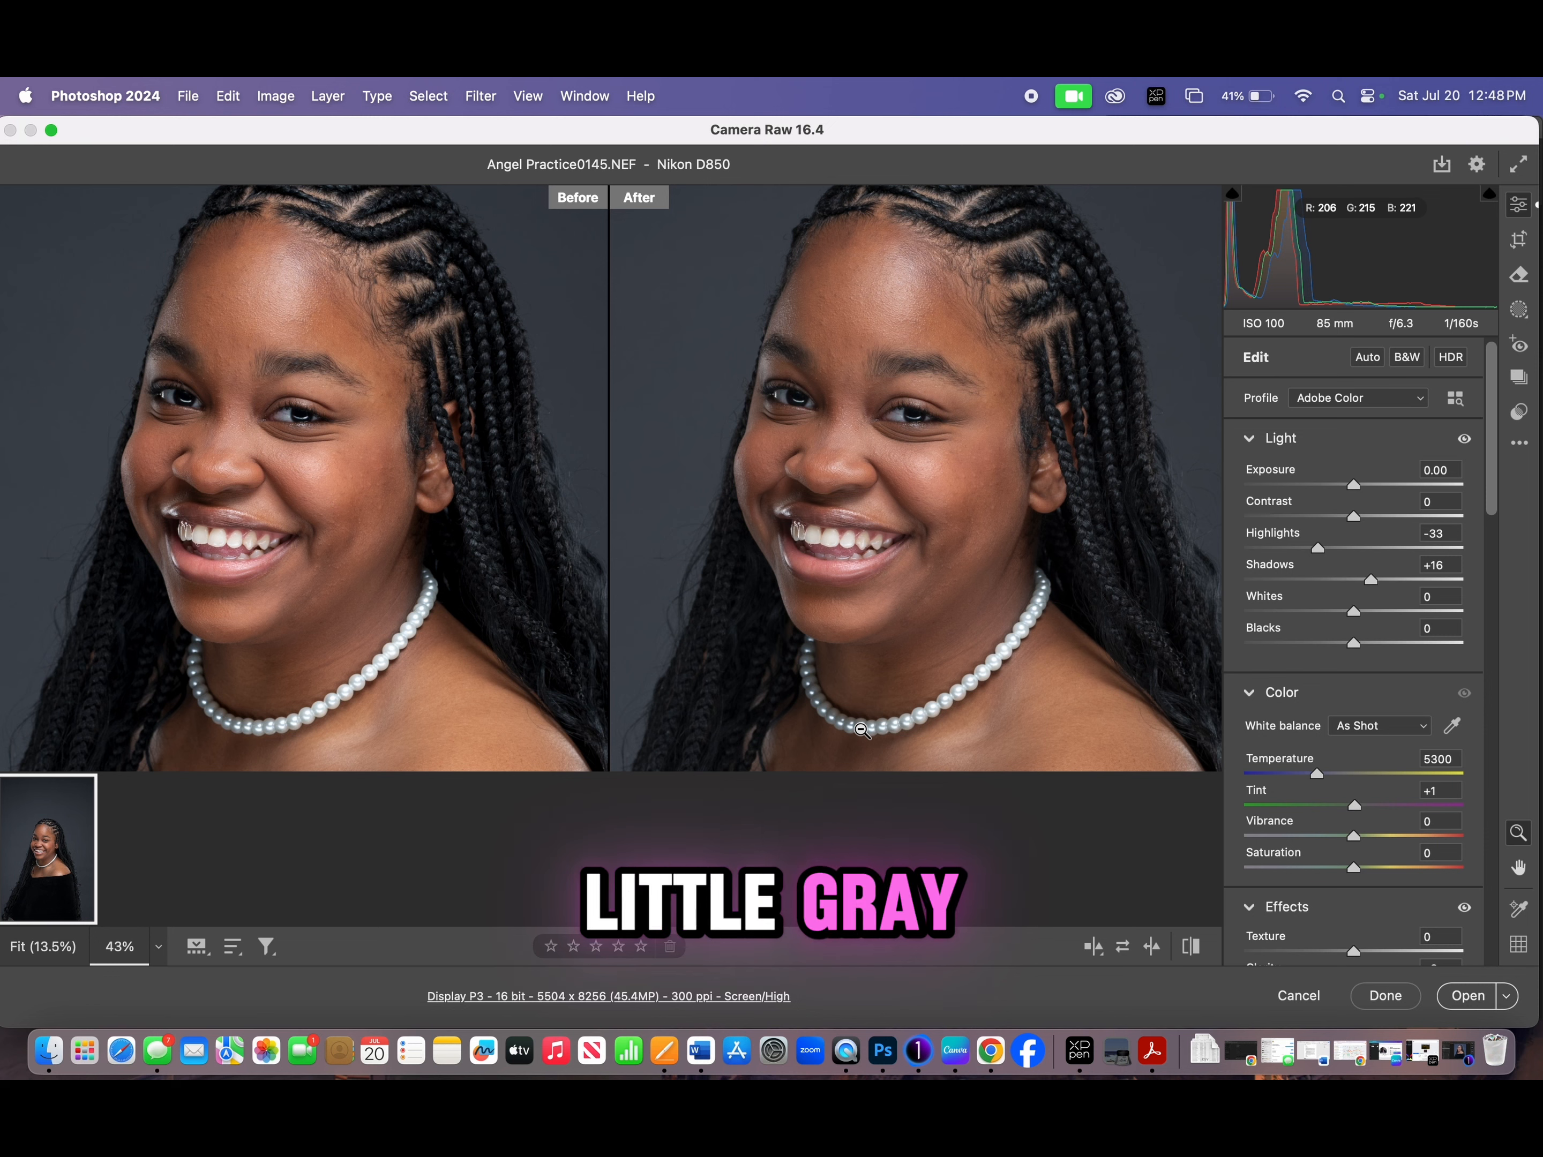
pyautogui.click(1365, 613)
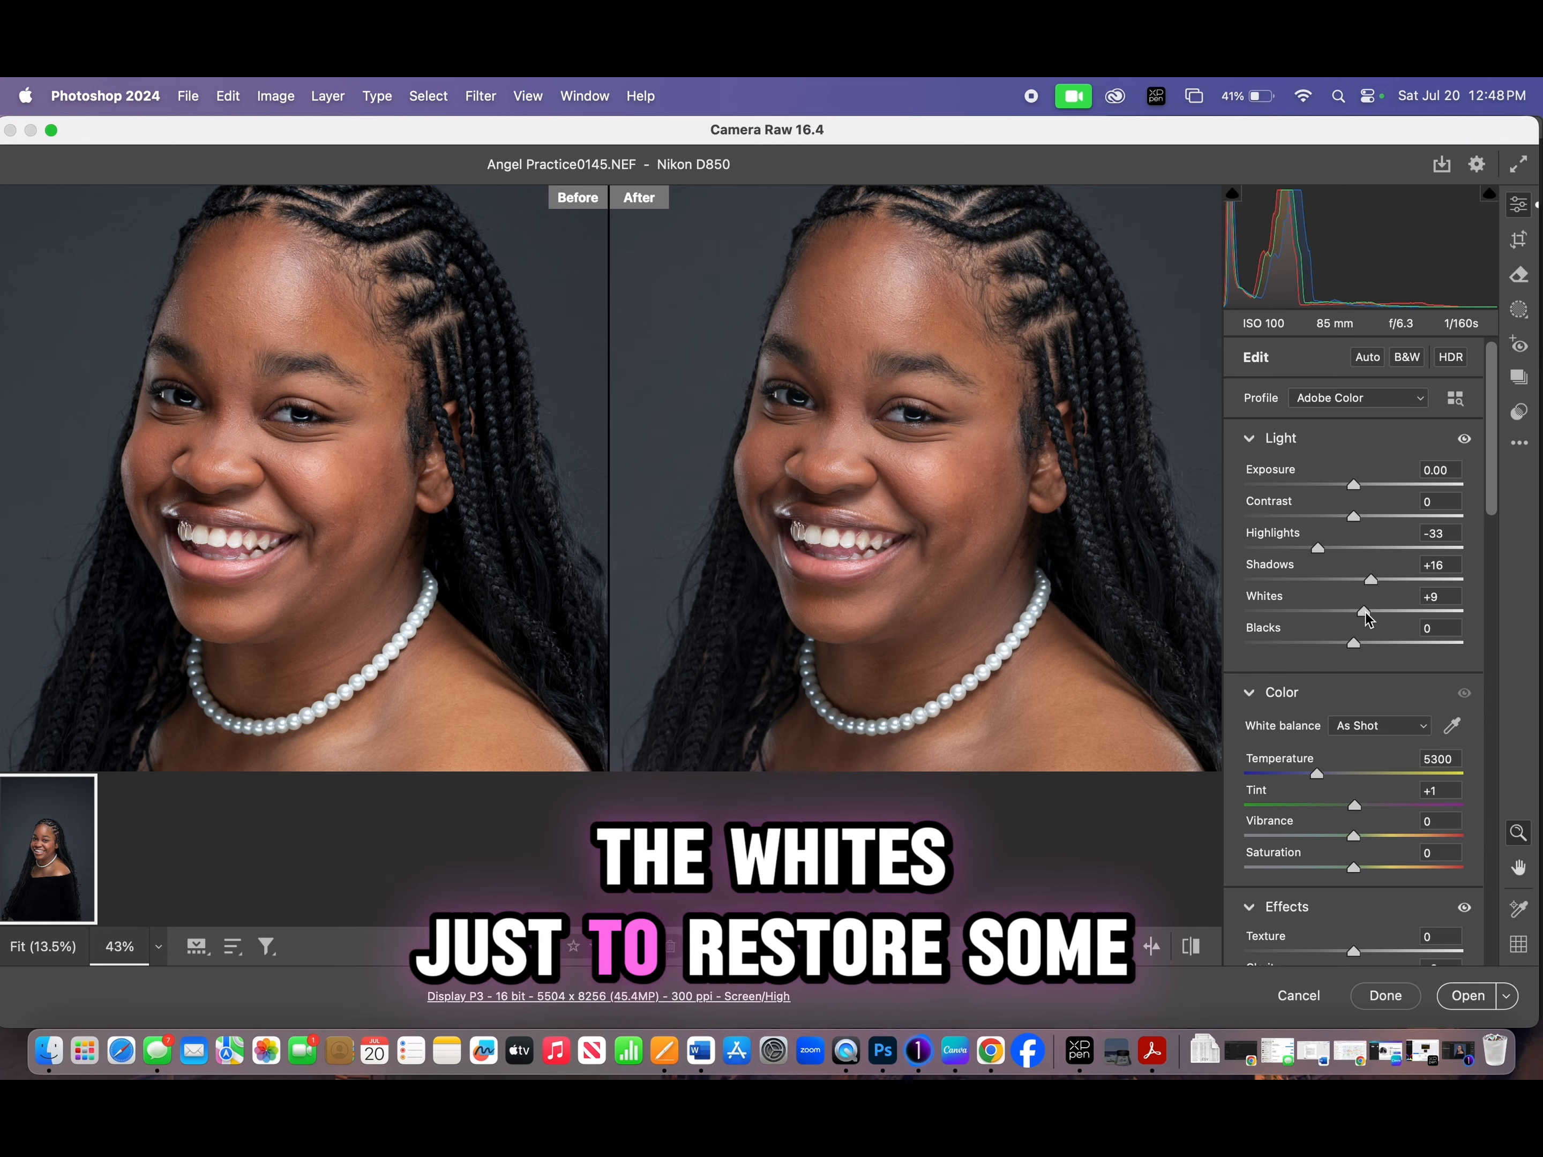
pyautogui.moveTo(1365, 612); pyautogui.dragTo(1379, 611)
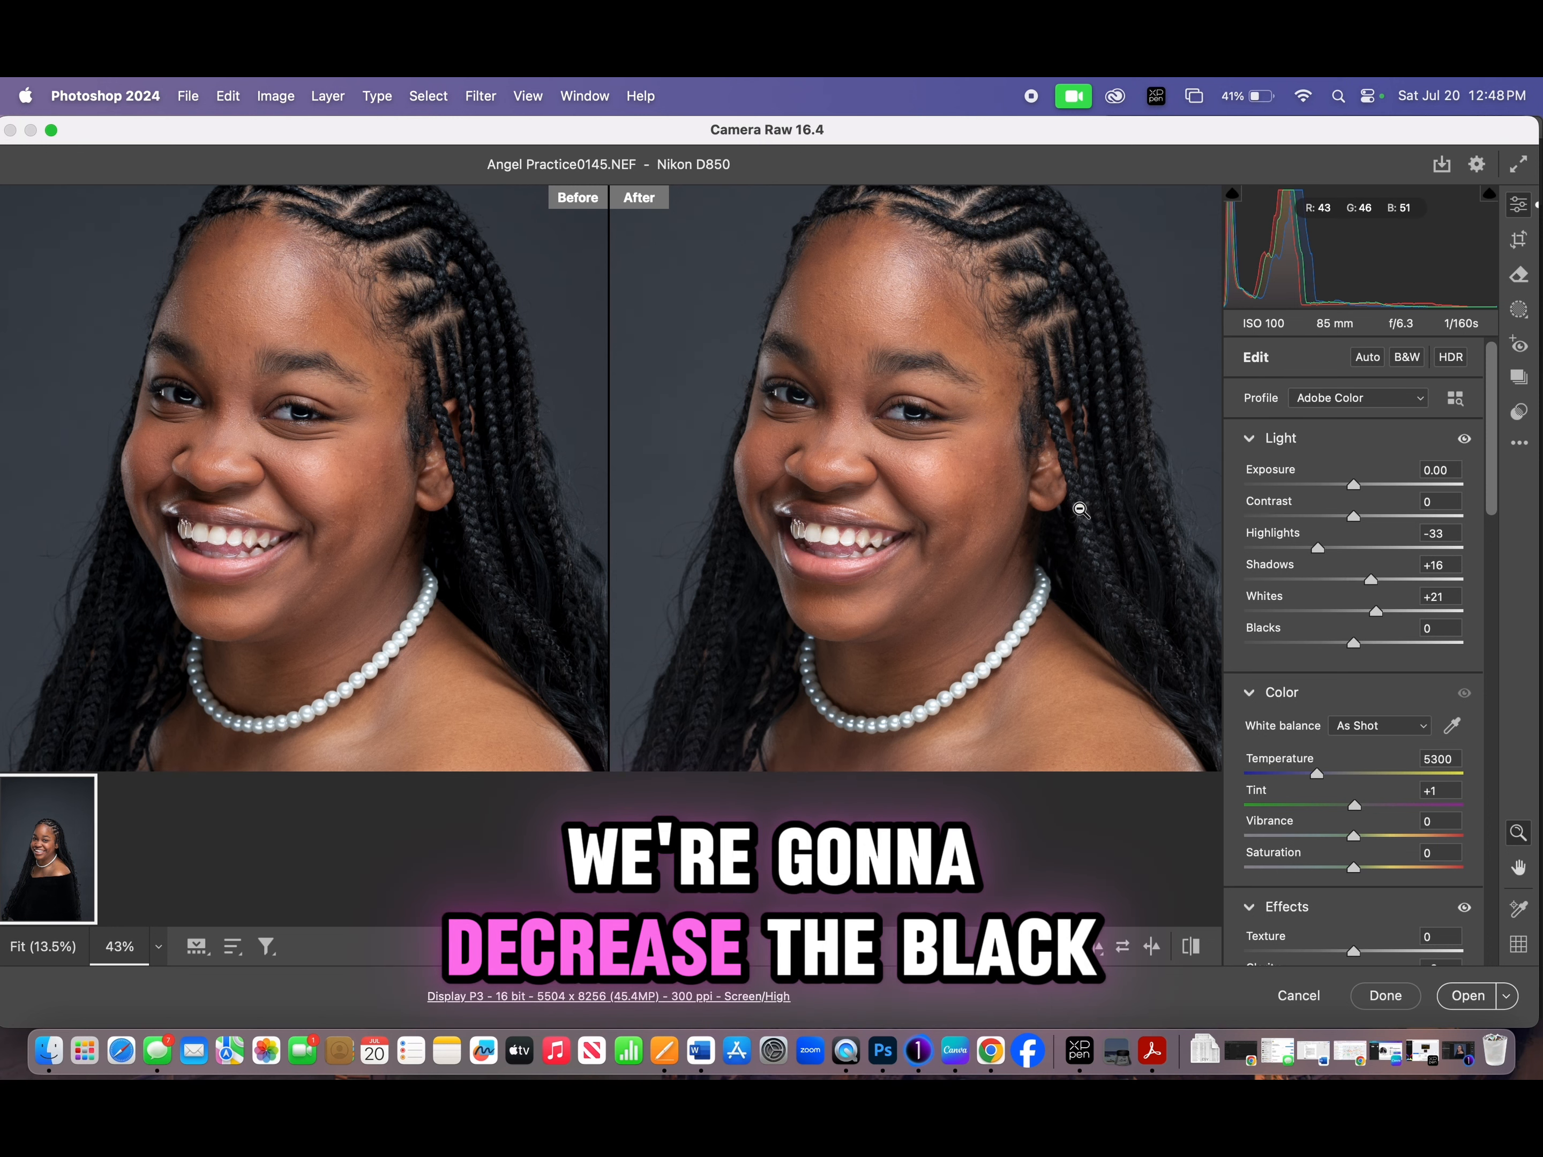
# - Lower the Blacks to -18 to deepen the hair and dress
pyautogui.moveTo(1086, 513); pyautogui.dragTo(1026, 503)
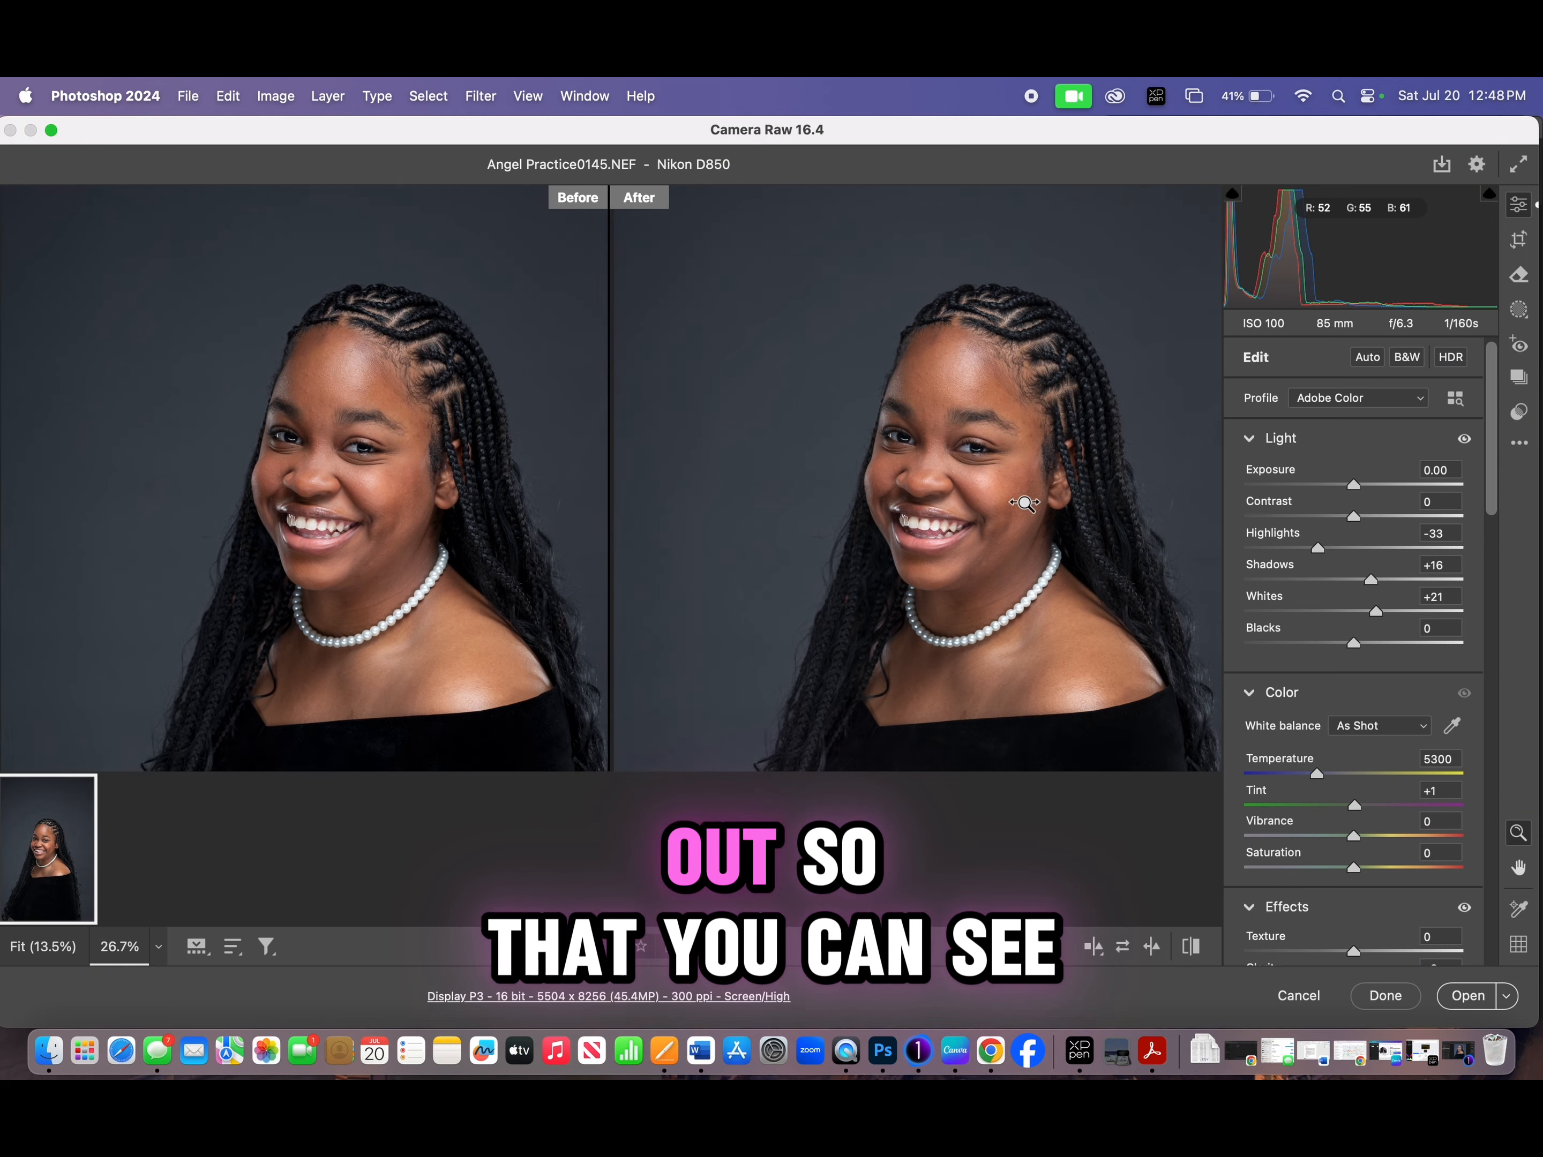
pyautogui.press('h')
pyautogui.moveTo(1071, 693); pyautogui.dragTo(1032, 618)
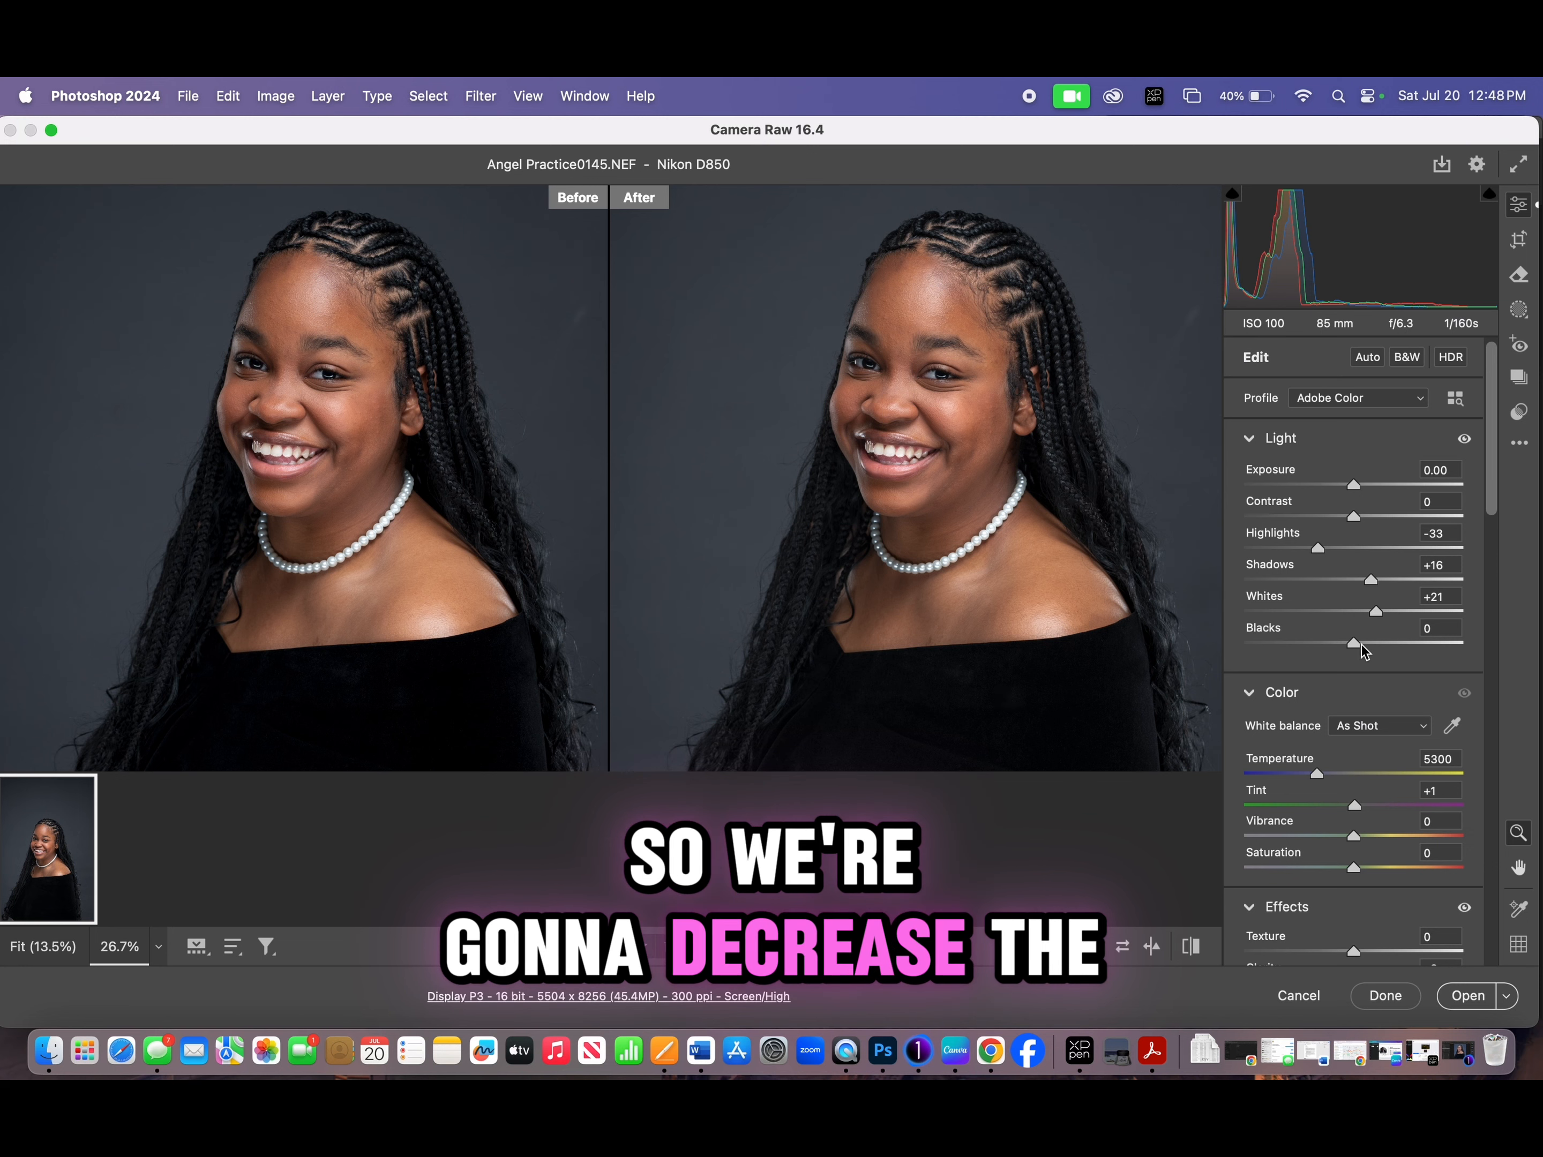
pyautogui.moveTo(1353, 643); pyautogui.dragTo(1342, 642)
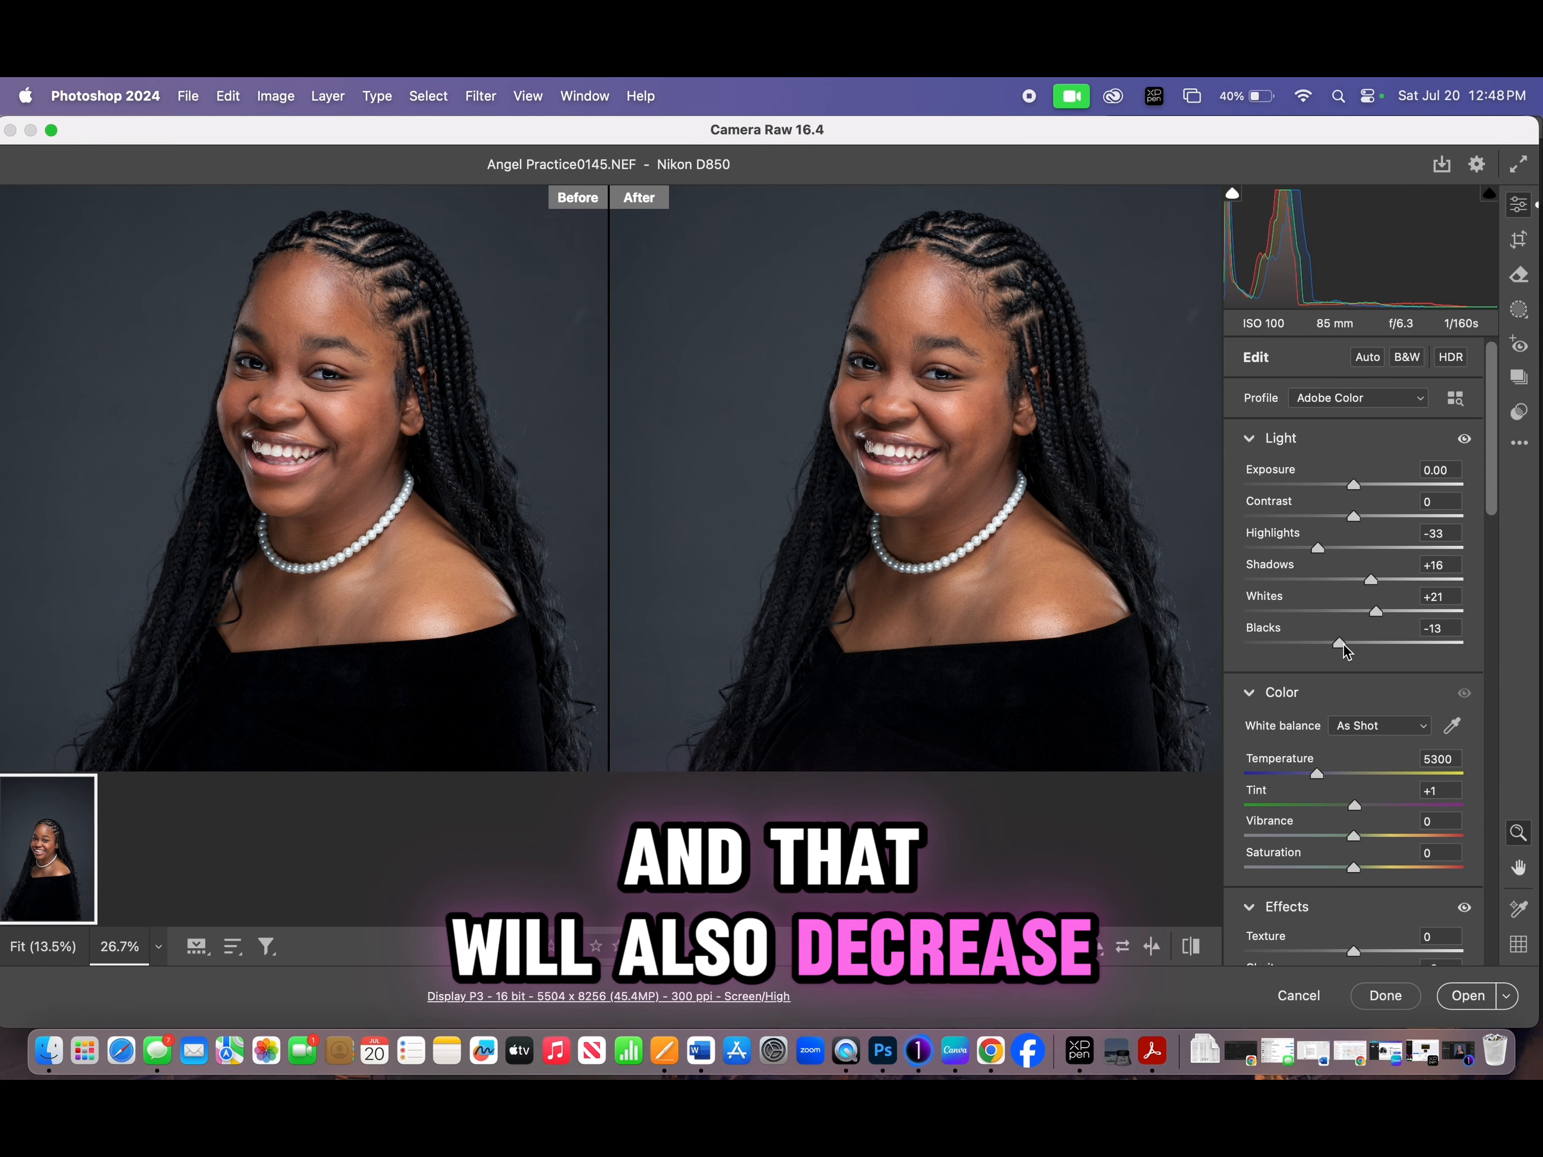
pyautogui.moveTo(1340, 646); pyautogui.dragTo(1334, 645)
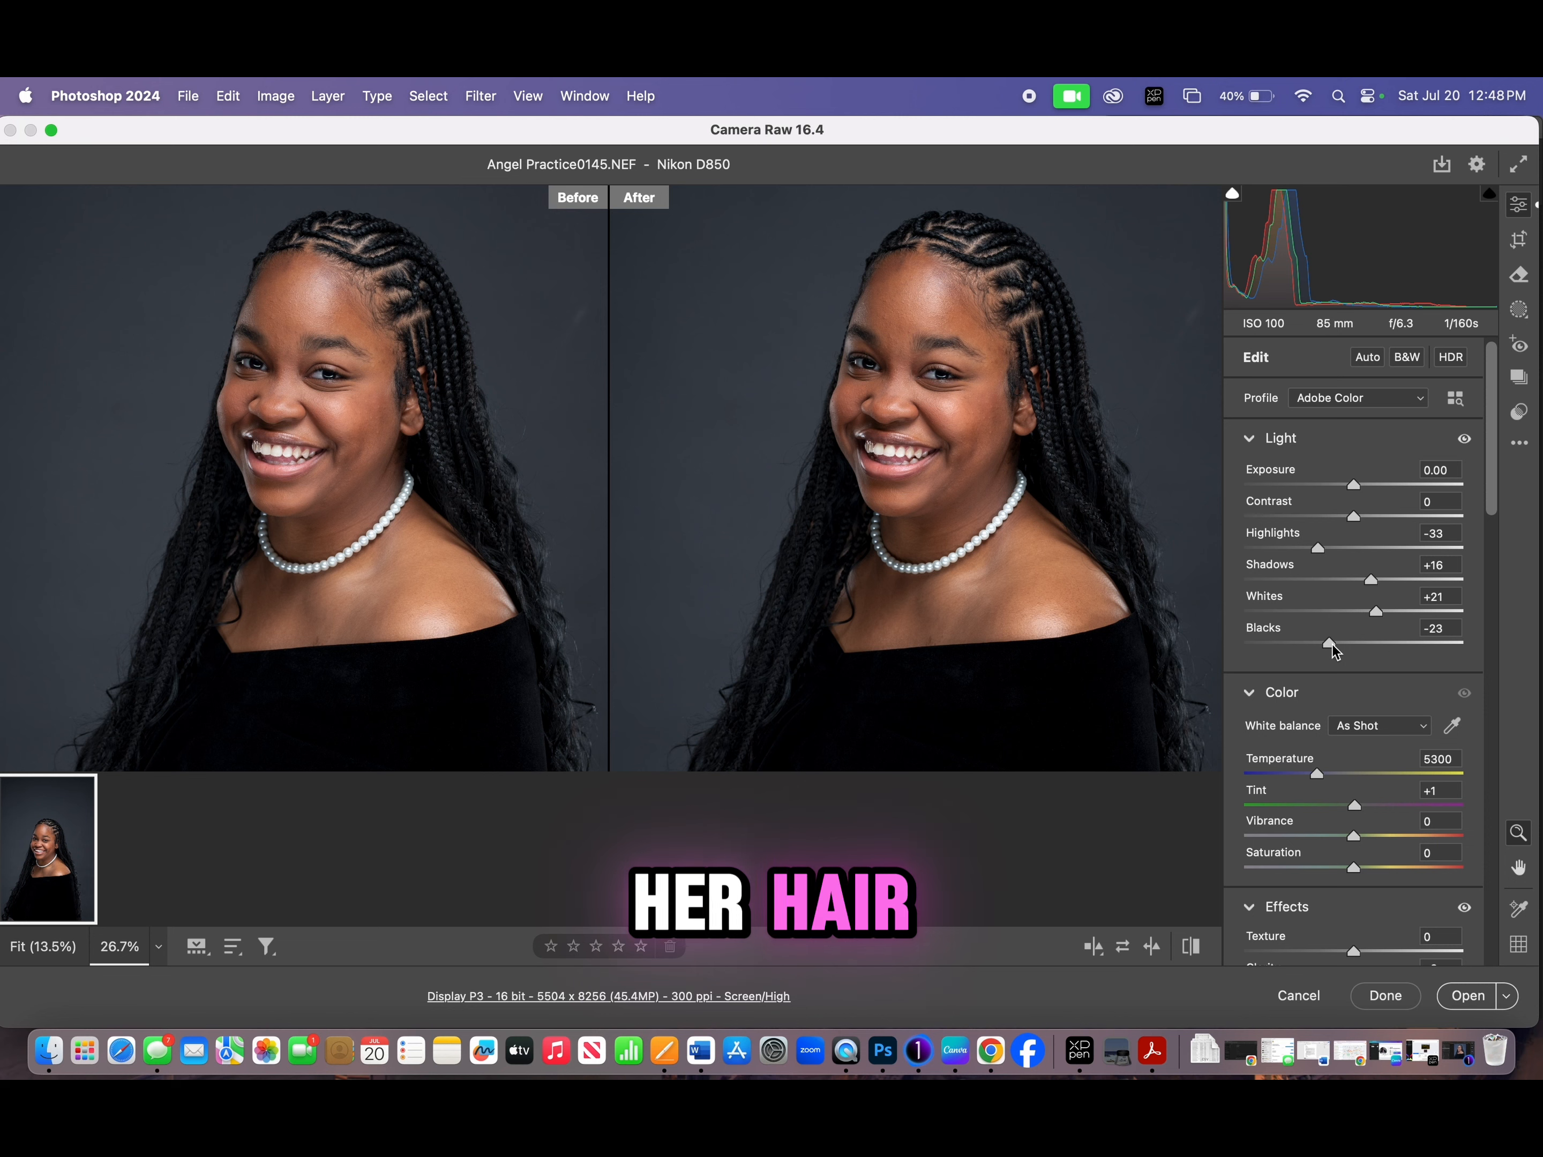
pyautogui.moveTo(1334, 645); pyautogui.dragTo(1335, 645)
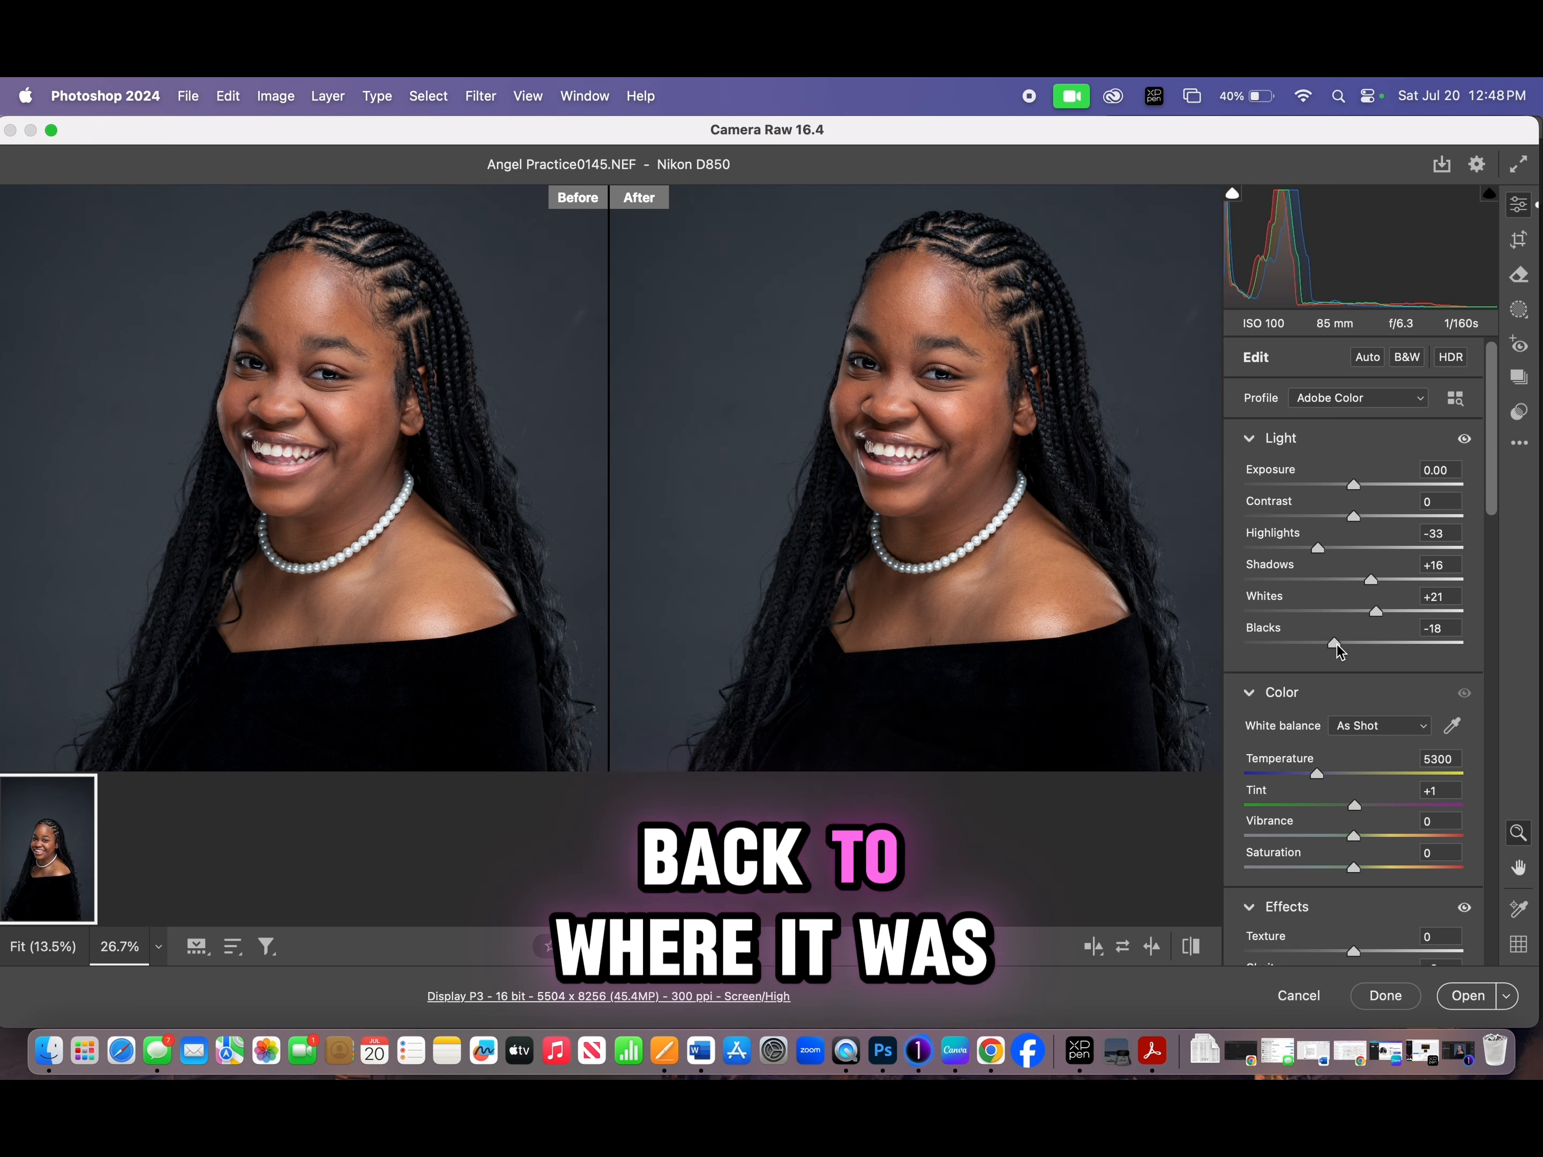
# - Raise the portrait's Contrast slightly to +2
pyautogui.moveTo(1066, 433); pyautogui.dragTo(1107, 456)
pyautogui.moveTo(887, 333)
pyautogui.mouseDown()
pyautogui.moveTo(933, 340)
pyautogui.moveTo(914, 353)
pyautogui.mouseUp()
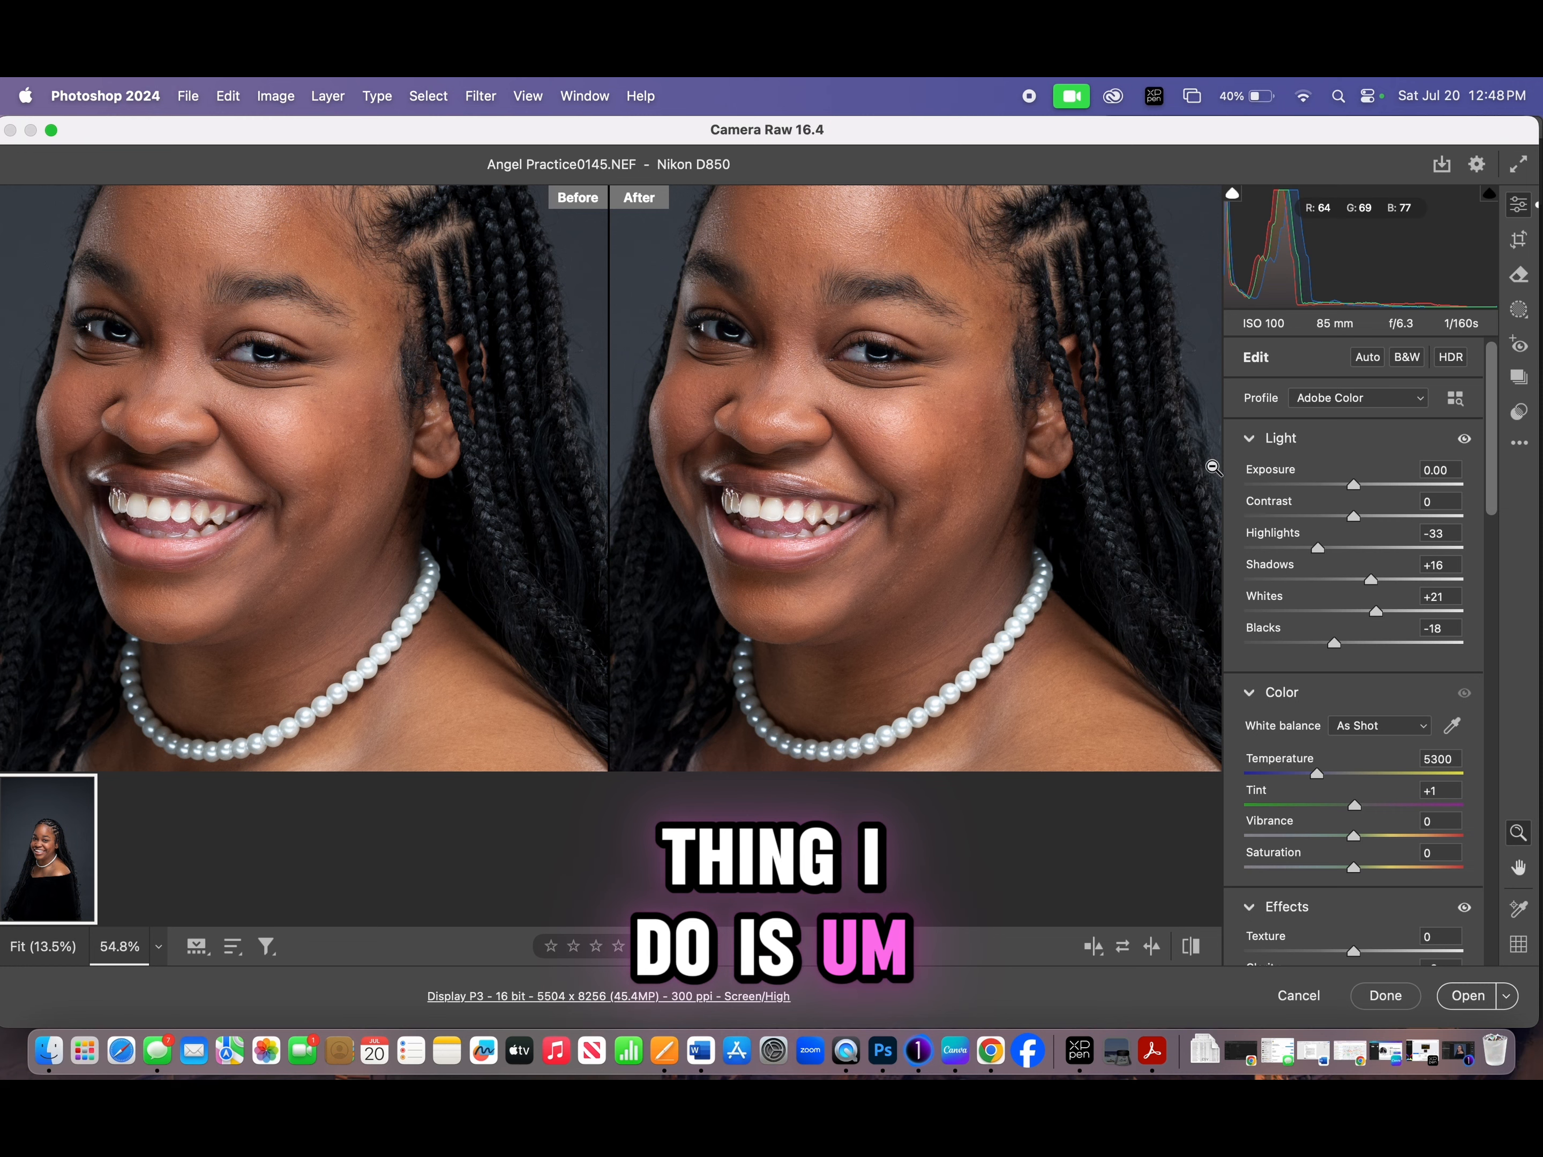
pyautogui.moveTo(1202, 496); pyautogui.dragTo(1027, 506)
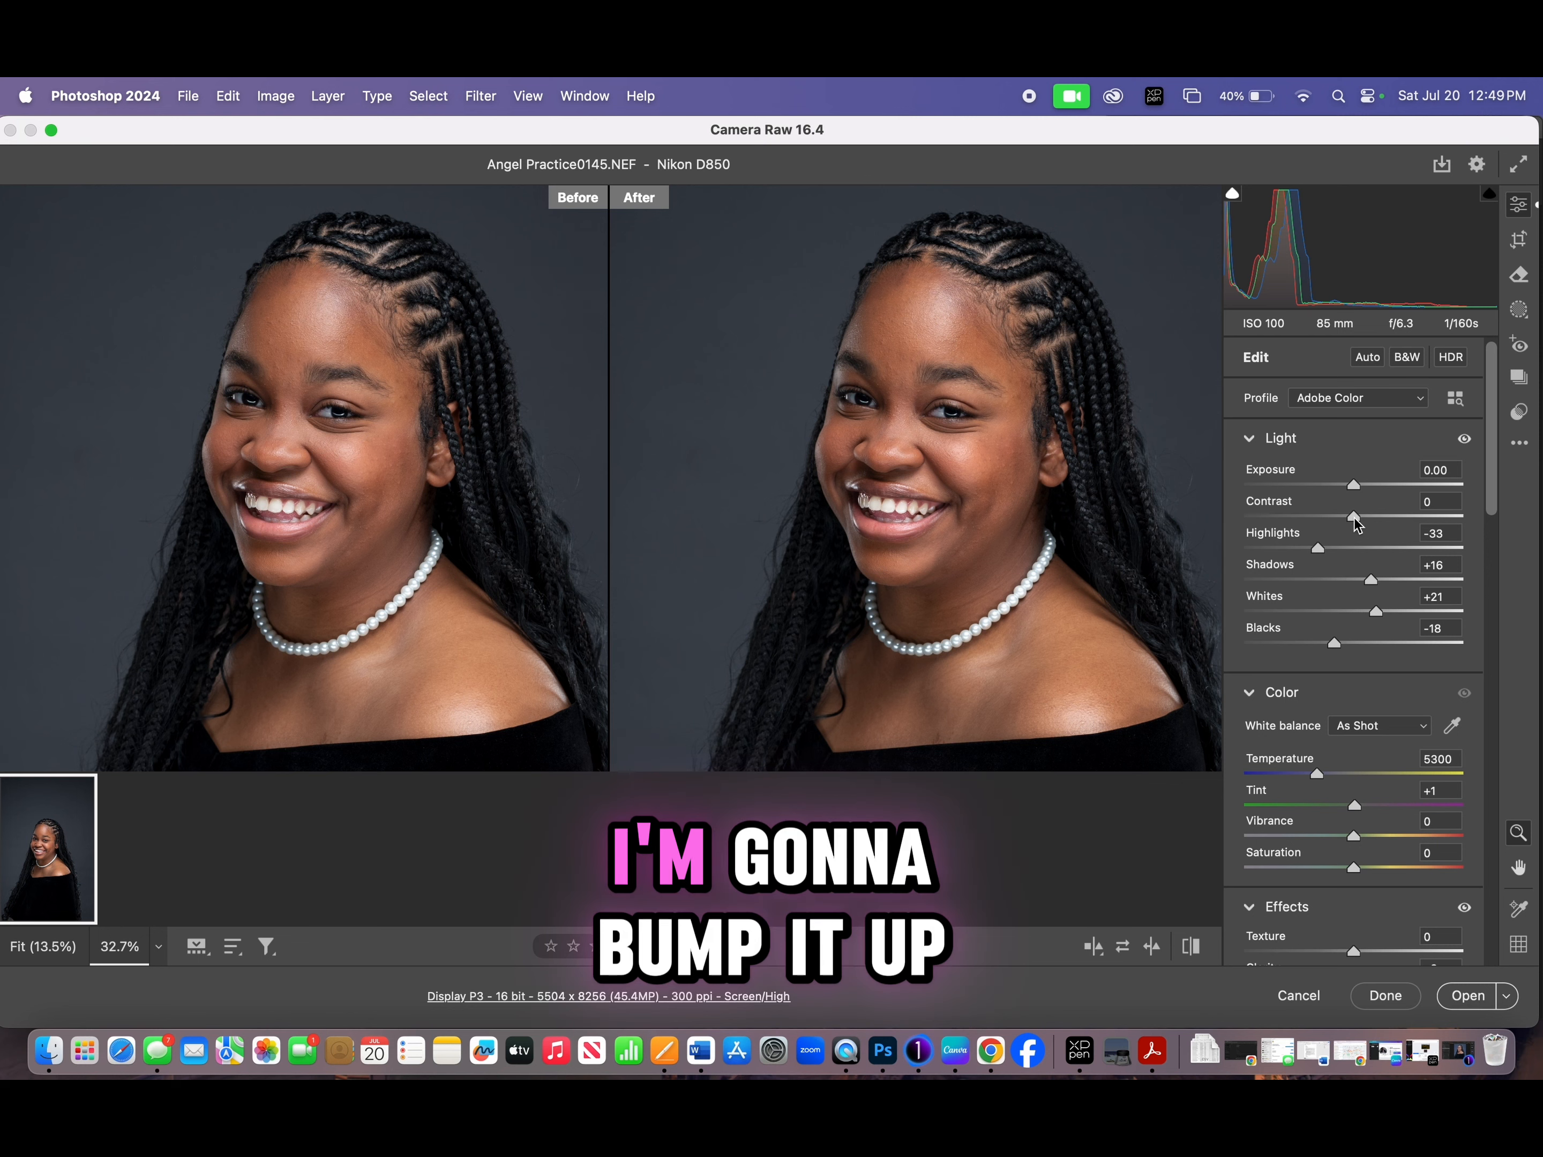
pyautogui.moveTo(1355, 519); pyautogui.dragTo(1358, 520)
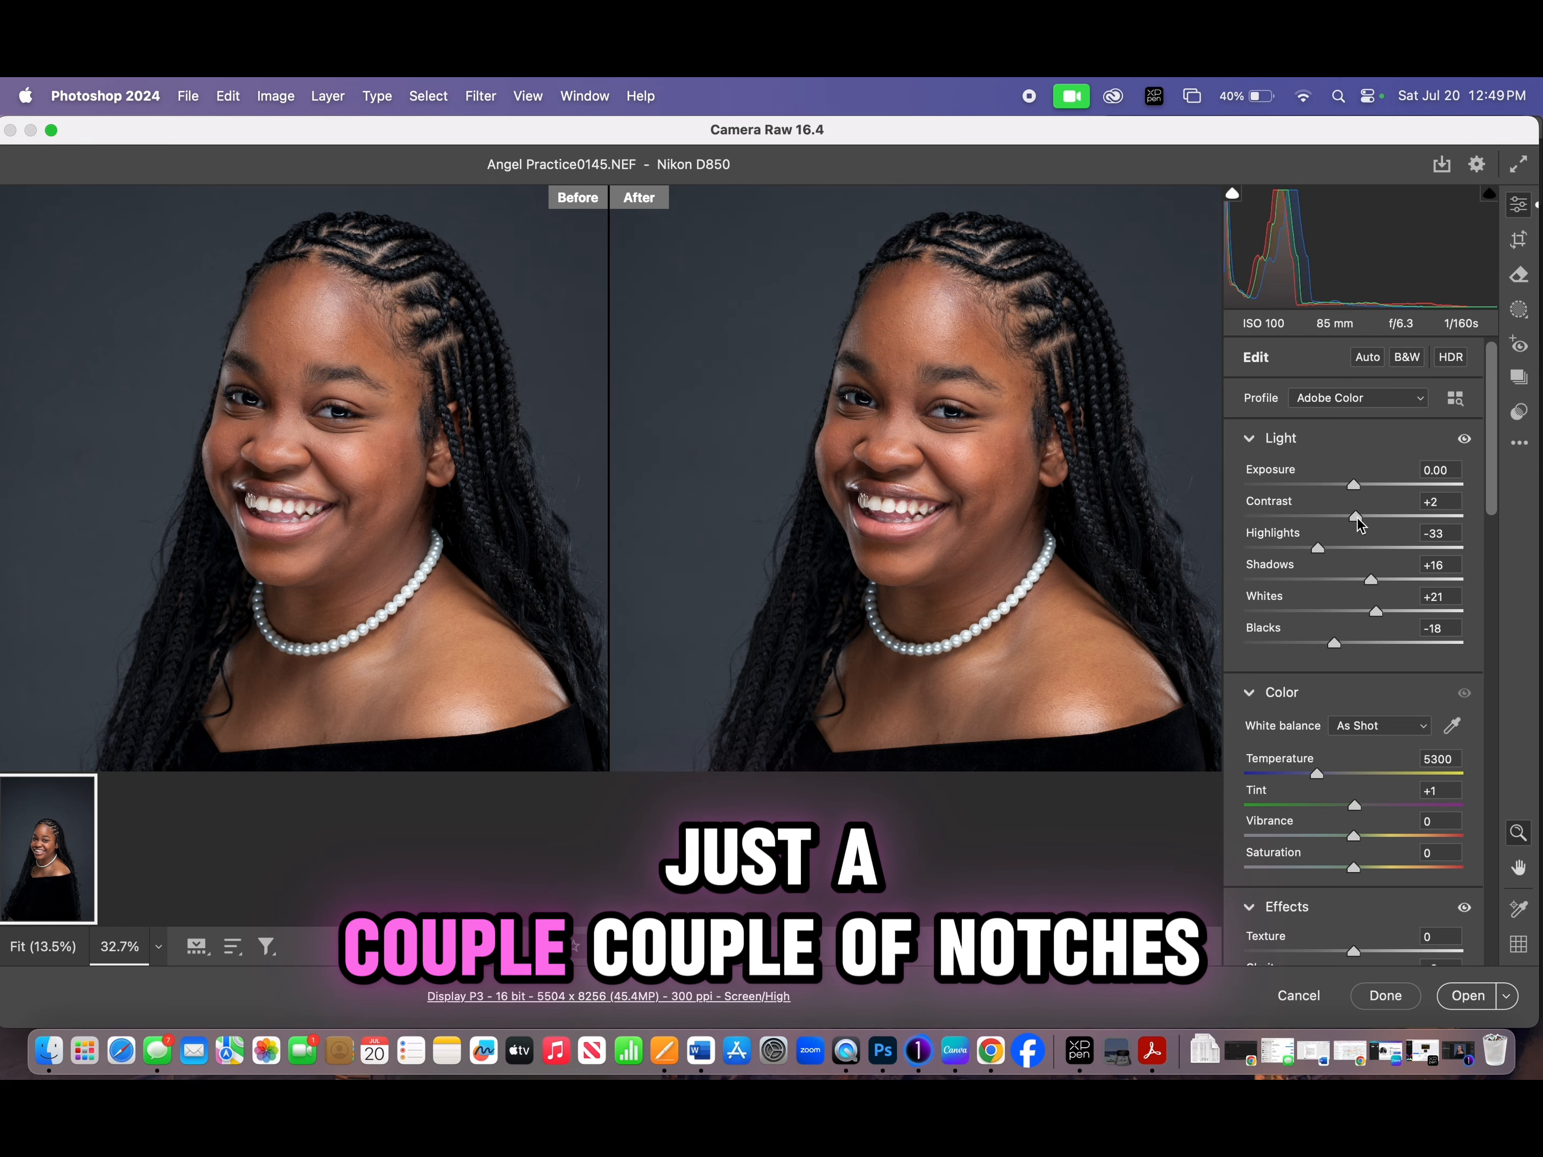
pyautogui.moveTo(974, 419)
pyautogui.mouseDown()
pyautogui.moveTo(1018, 419)
pyautogui.moveTo(988, 419)
pyautogui.mouseUp()
# - Raise the Vibrance to +1 in the Color adjustments and compare the skin tones before and after
pyautogui.moveTo(1491, 492); pyautogui.dragTo(1495, 508)
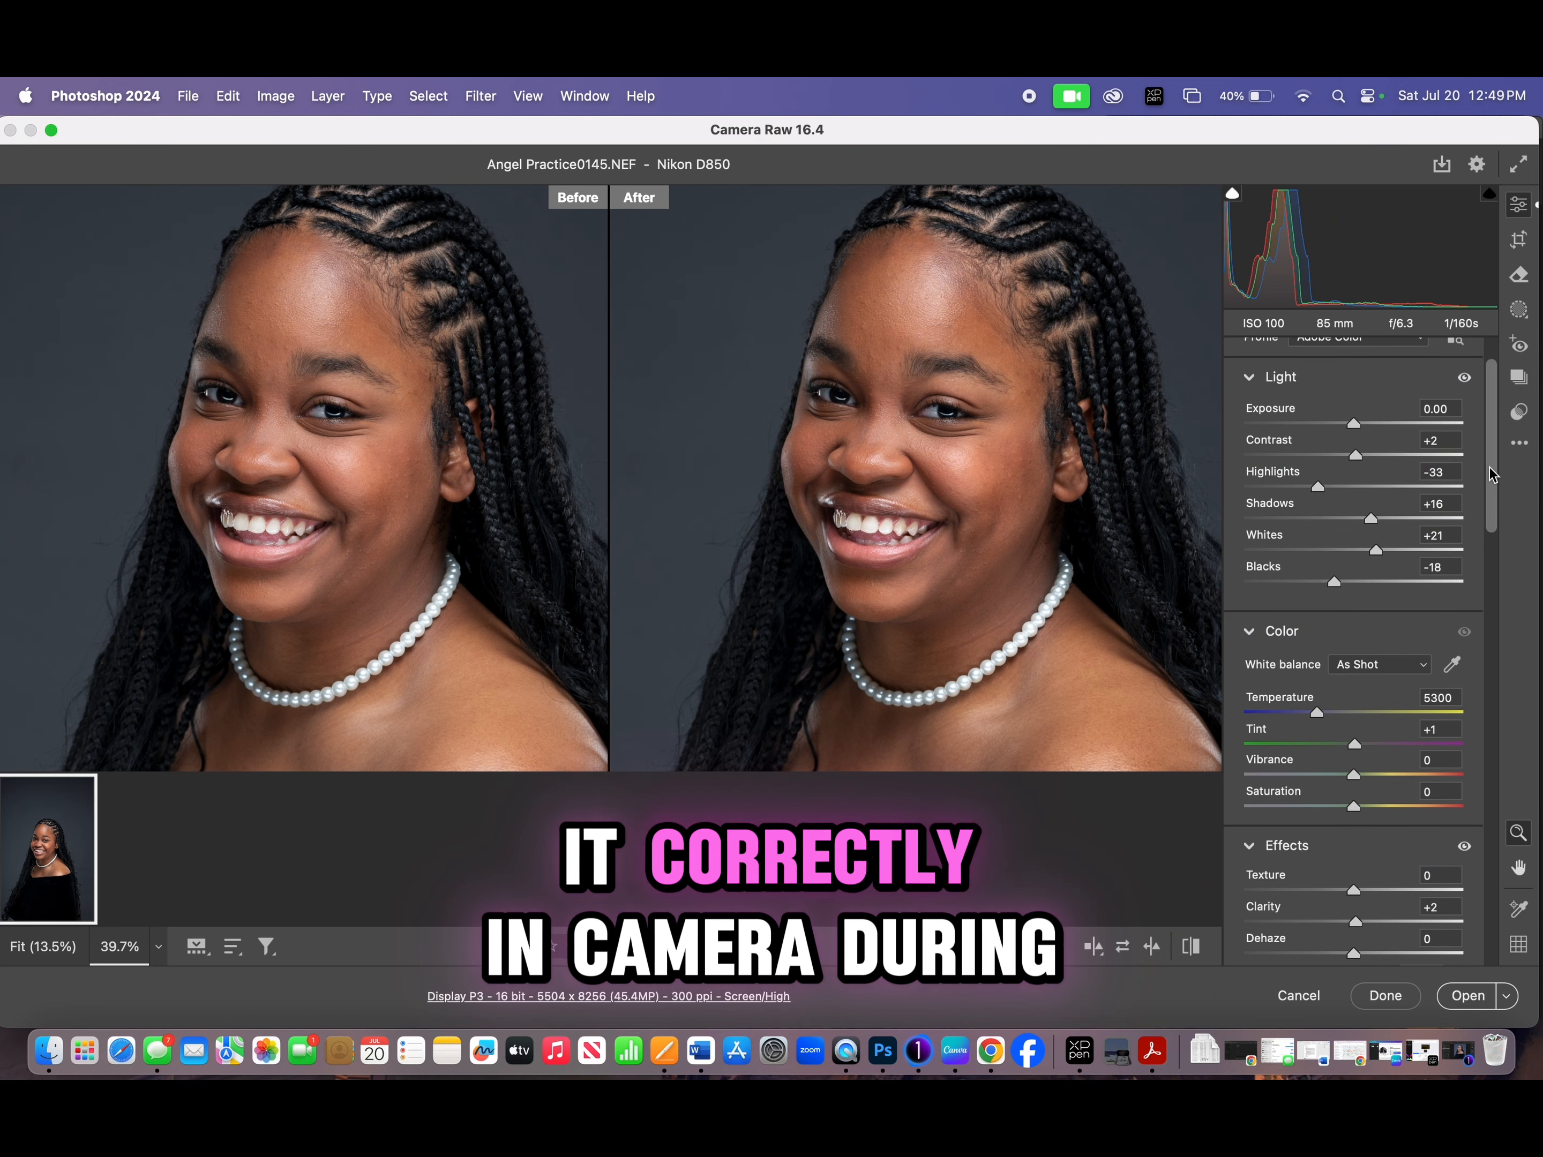
pyautogui.scroll(-3, 1491, 475)
pyautogui.moveTo(1497, 468); pyautogui.dragTo(1498, 510)
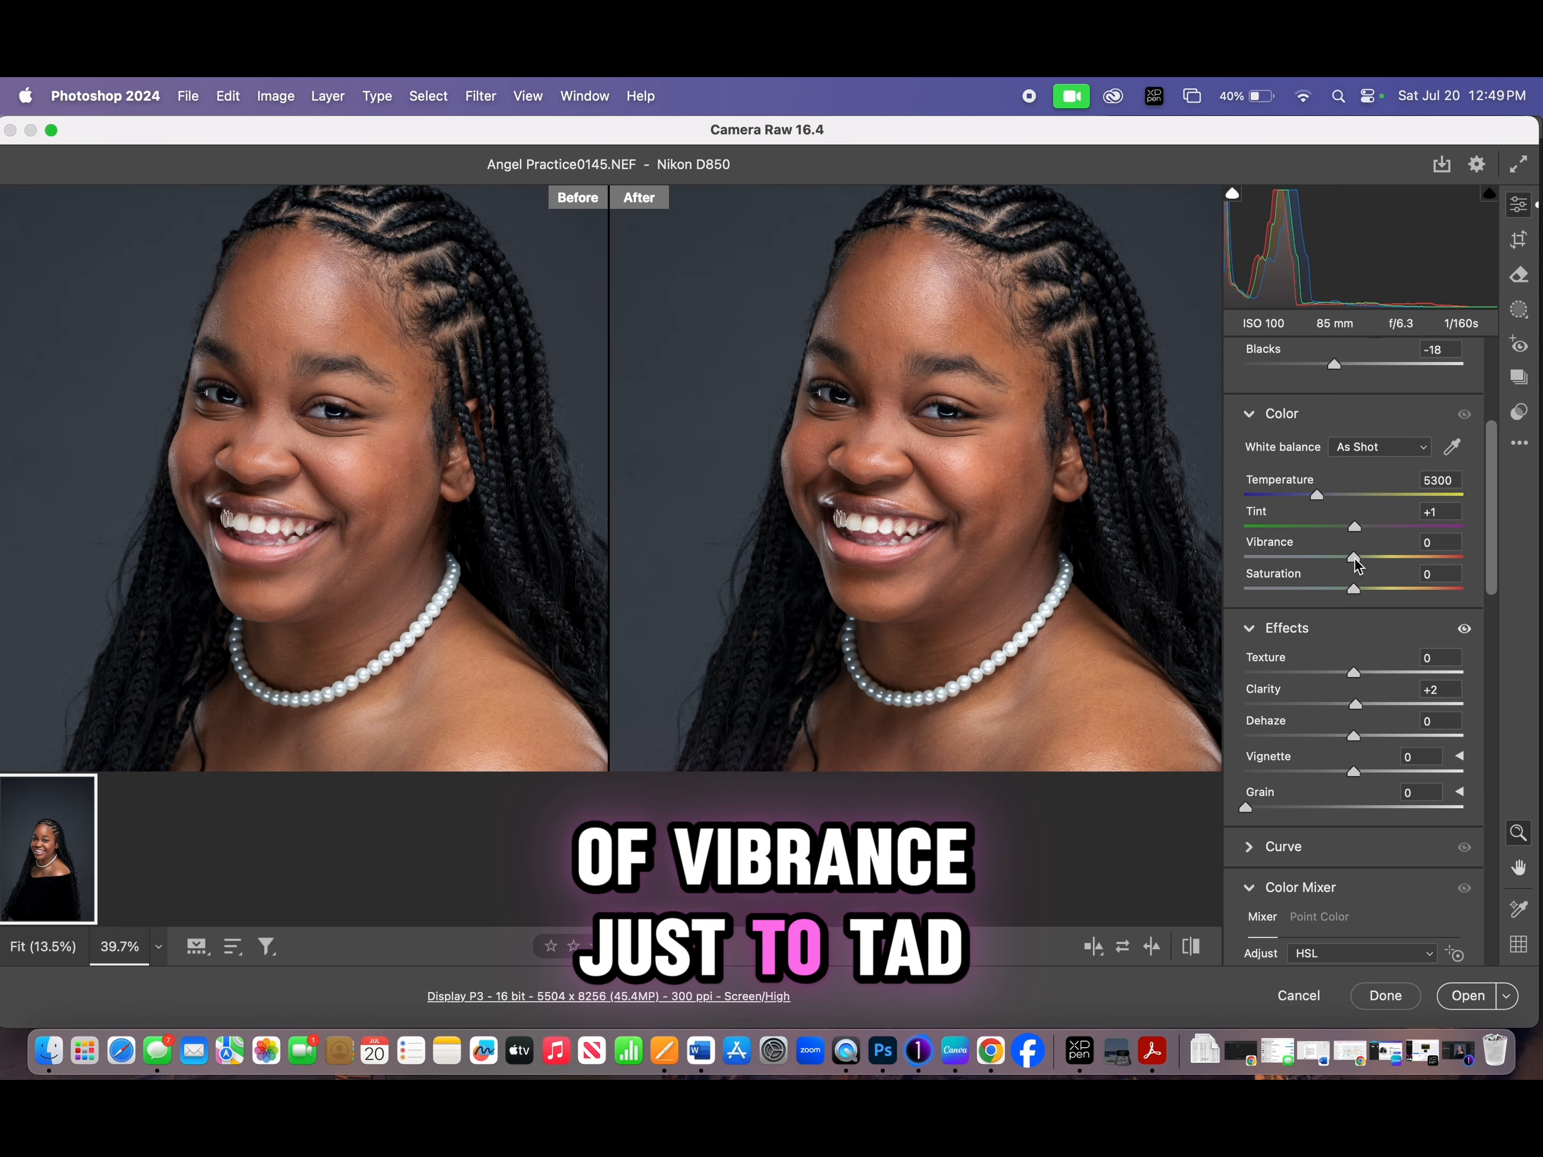
pyautogui.moveTo(1356, 561); pyautogui.dragTo(1359, 563)
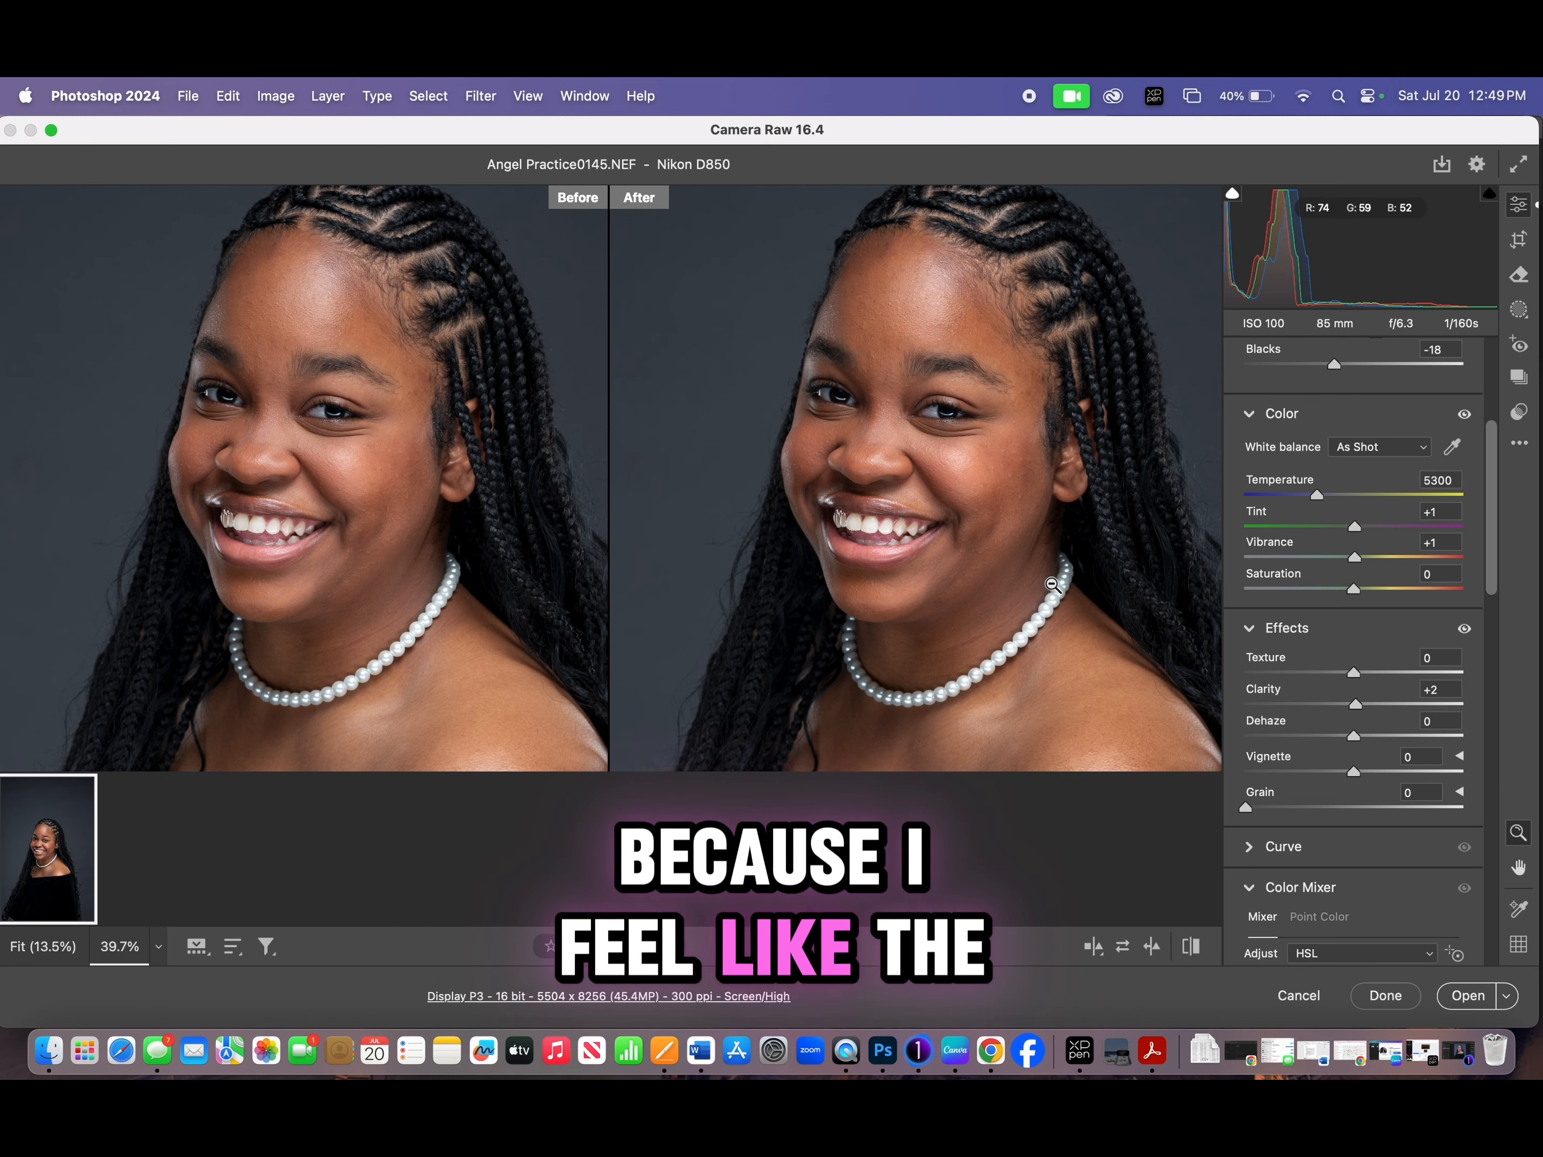
pyautogui.moveTo(1052, 584); pyautogui.dragTo(995, 528)
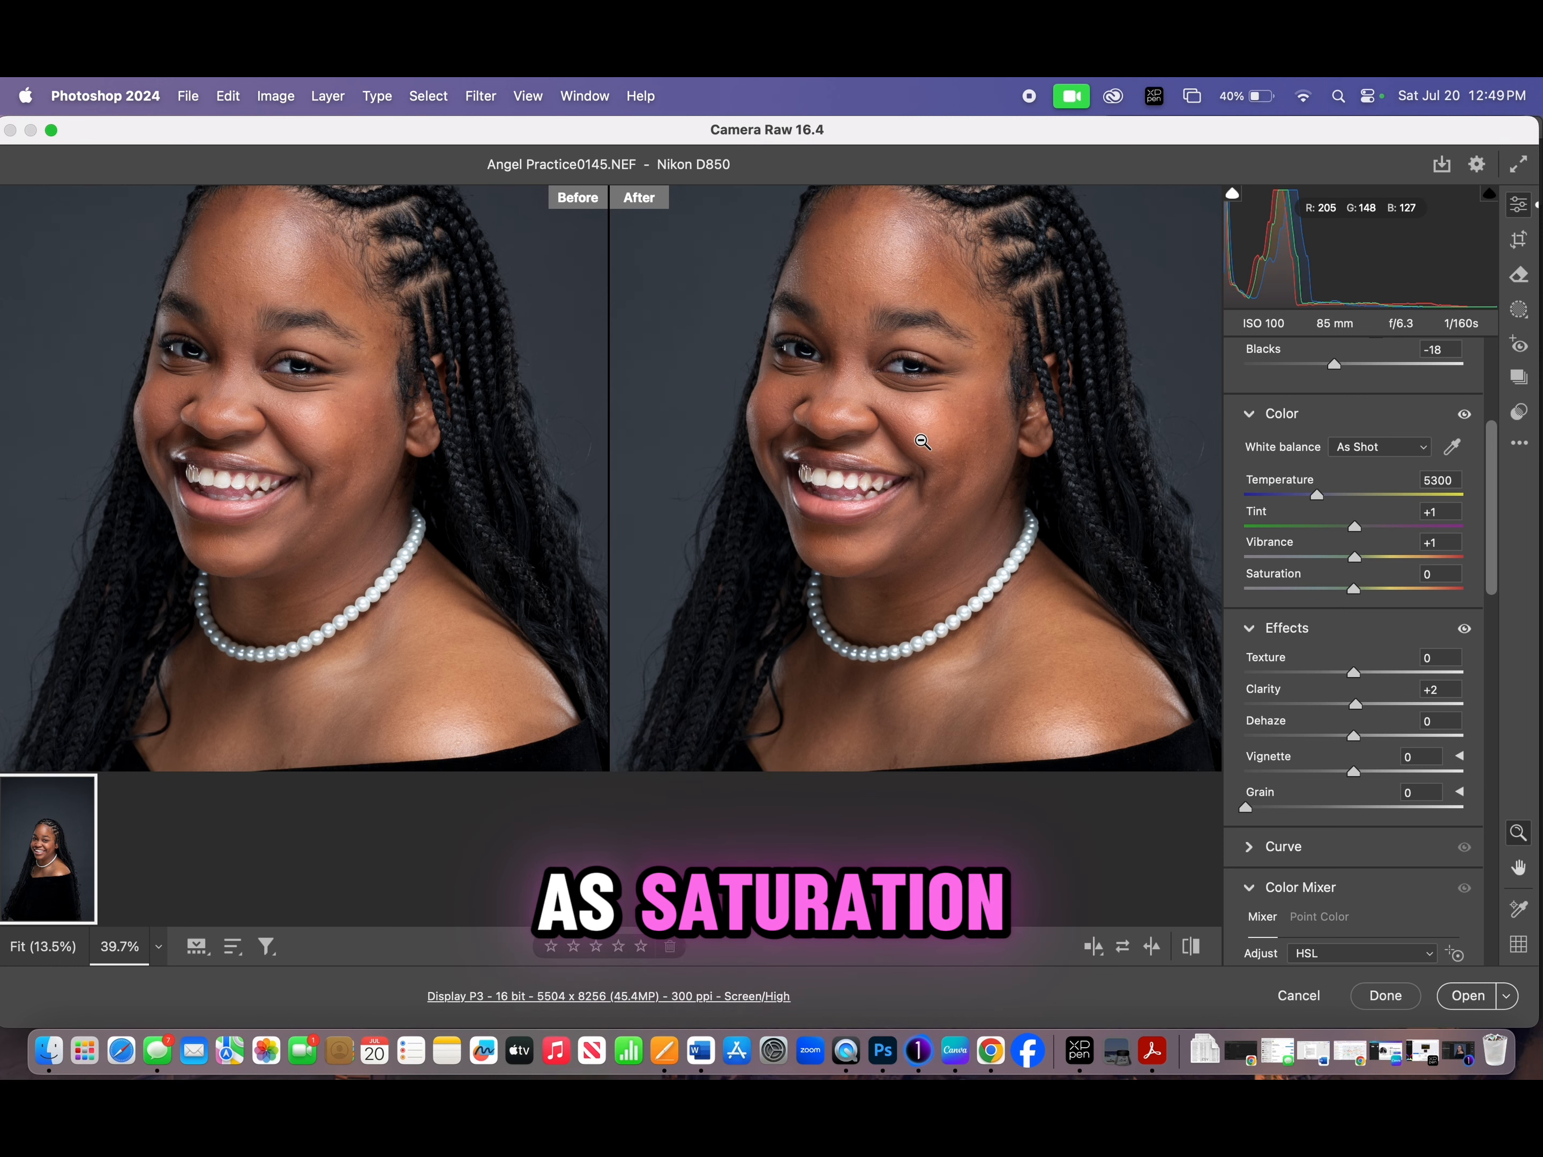
pyautogui.moveTo(855, 349); pyautogui.dragTo(889, 441)
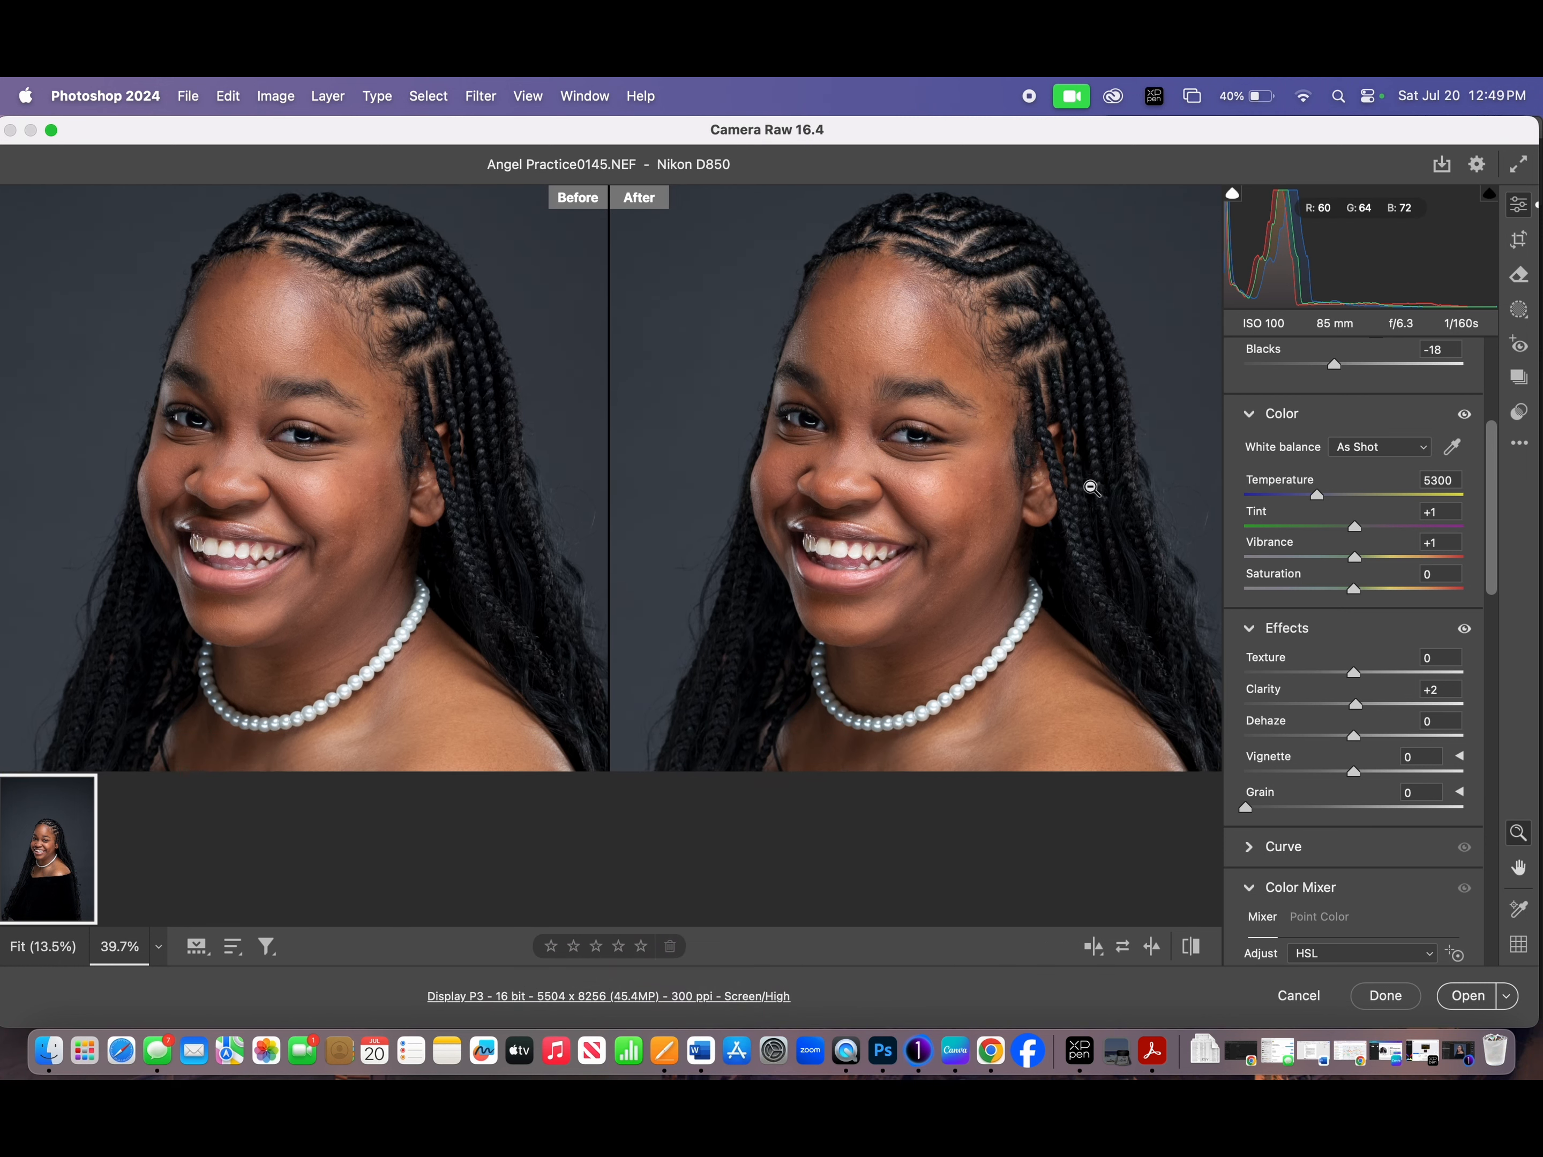
# - Set the Clarity effect to +3 and check the facial detail against the original
pyautogui.moveTo(897, 446); pyautogui.dragTo(944, 455)
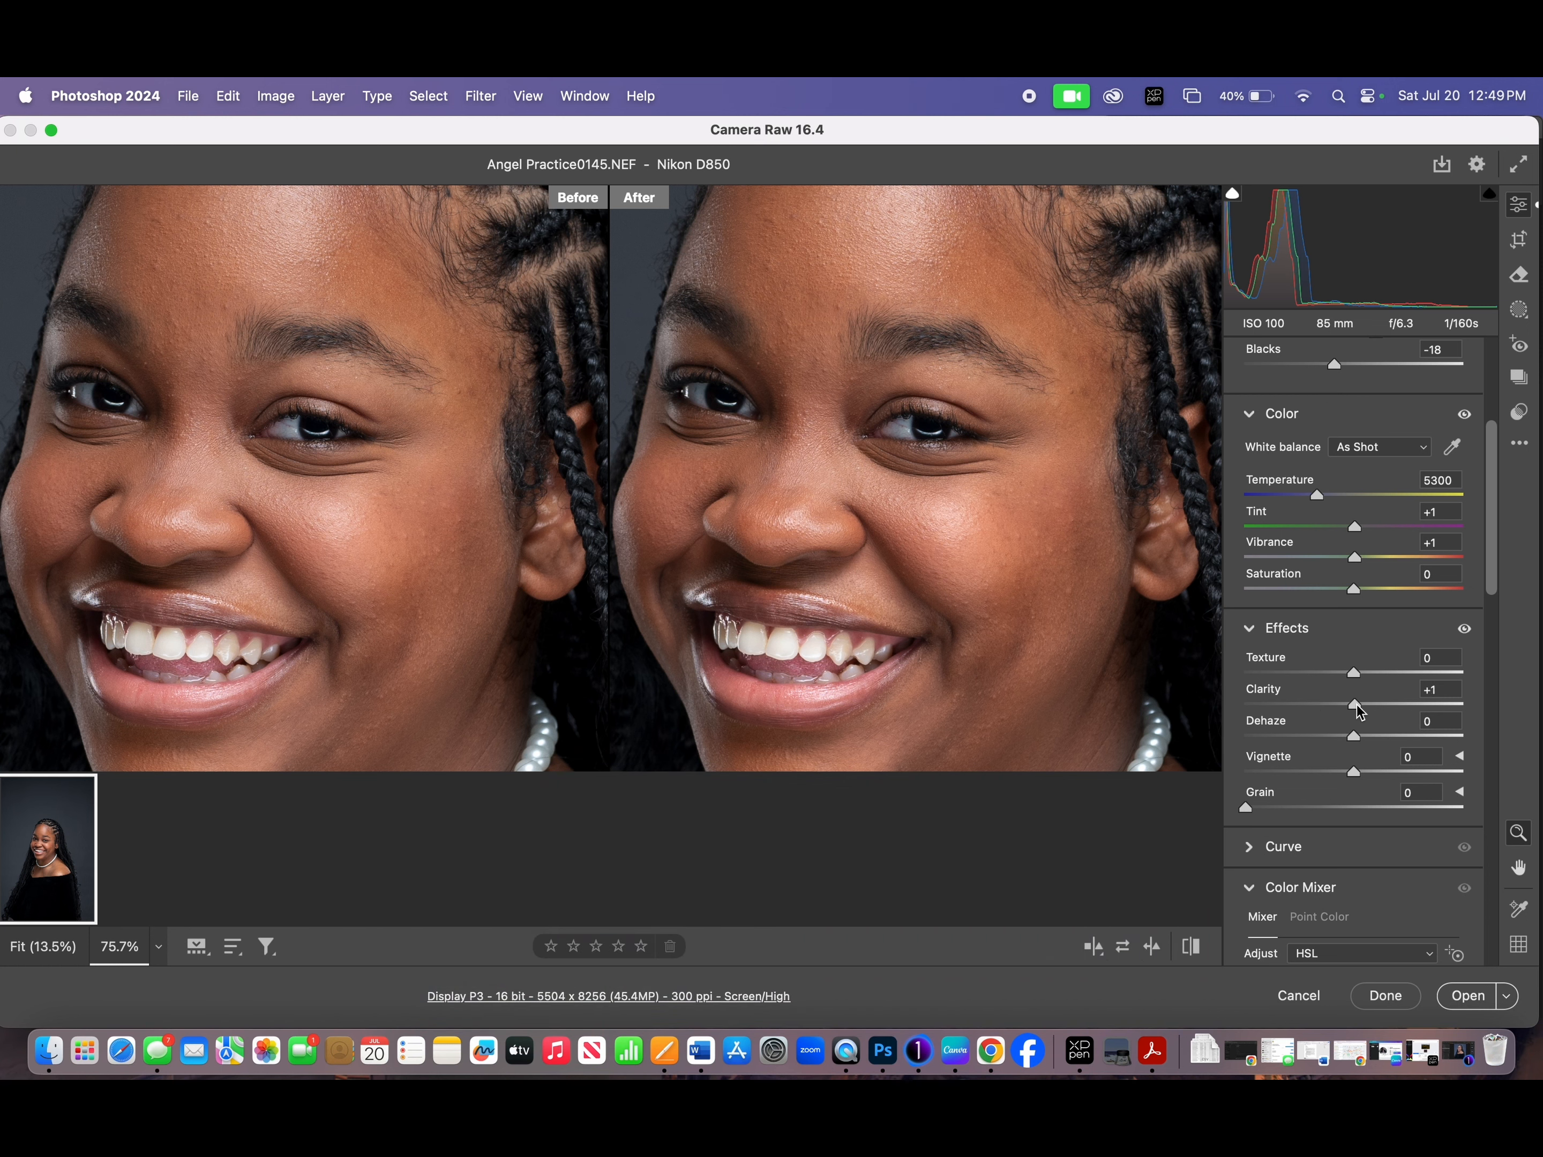
pyautogui.moveTo(896, 490); pyautogui.dragTo(960, 498)
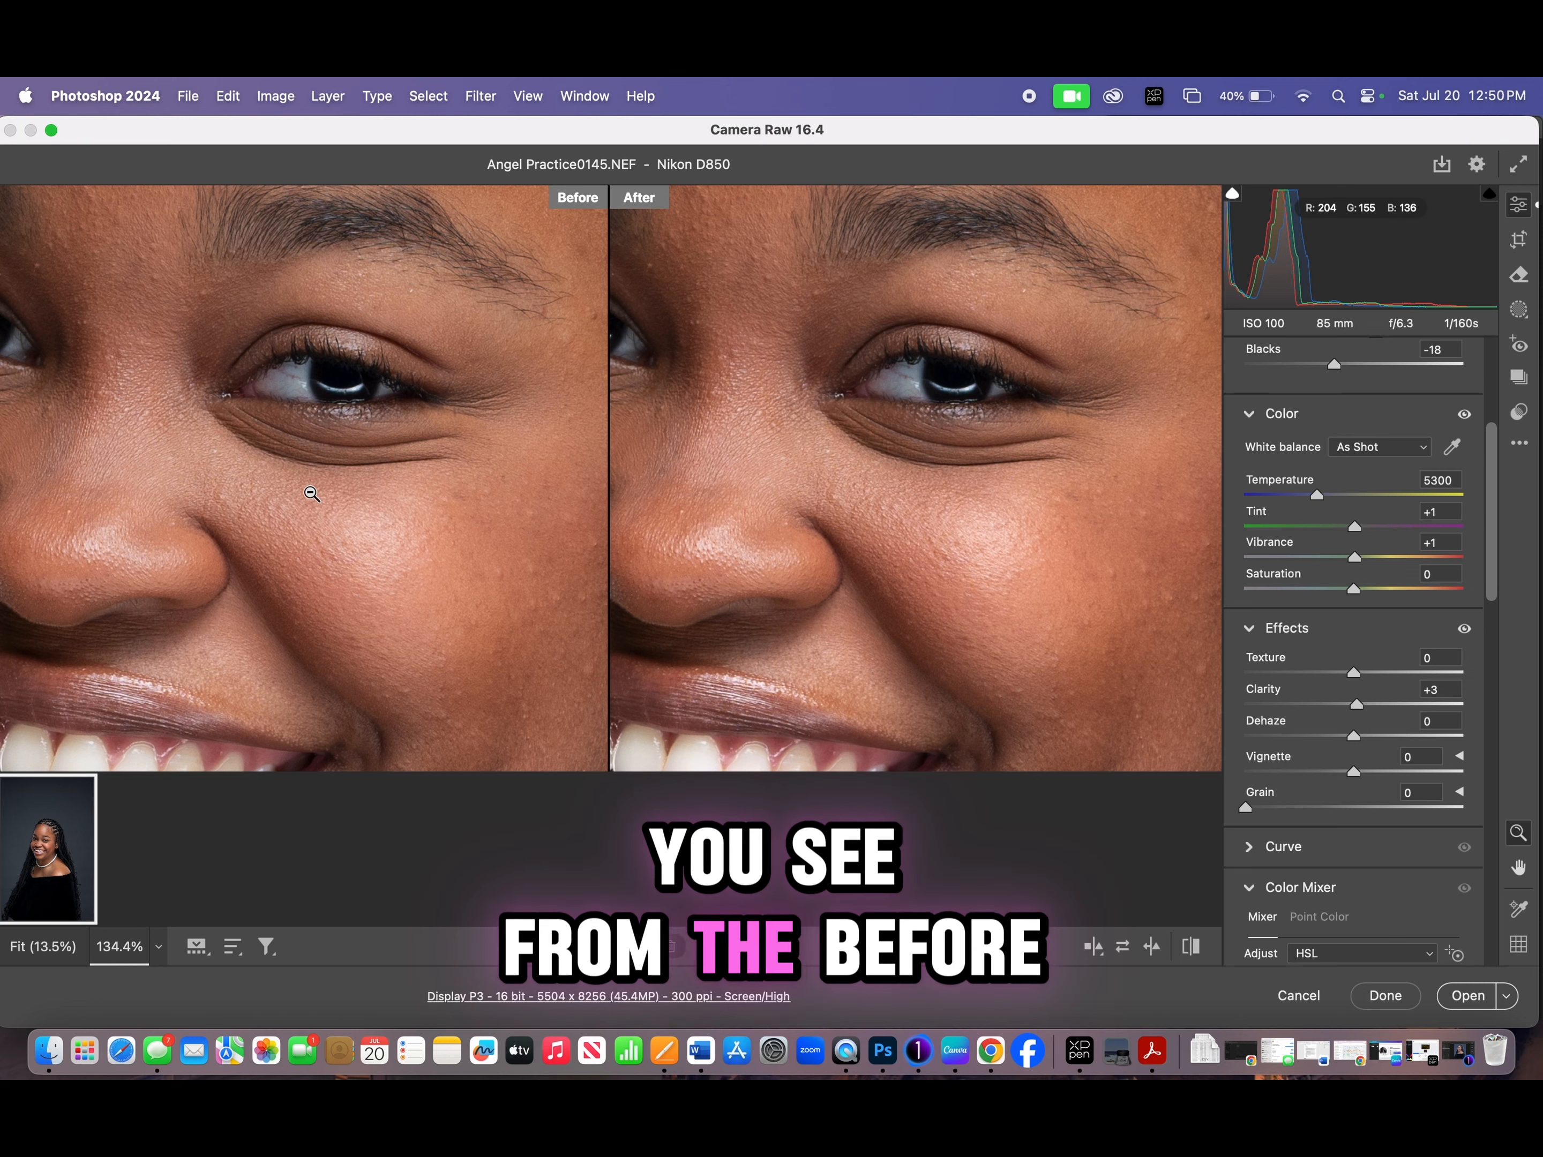
pyautogui.moveTo(1016, 458); pyautogui.dragTo(882, 467)
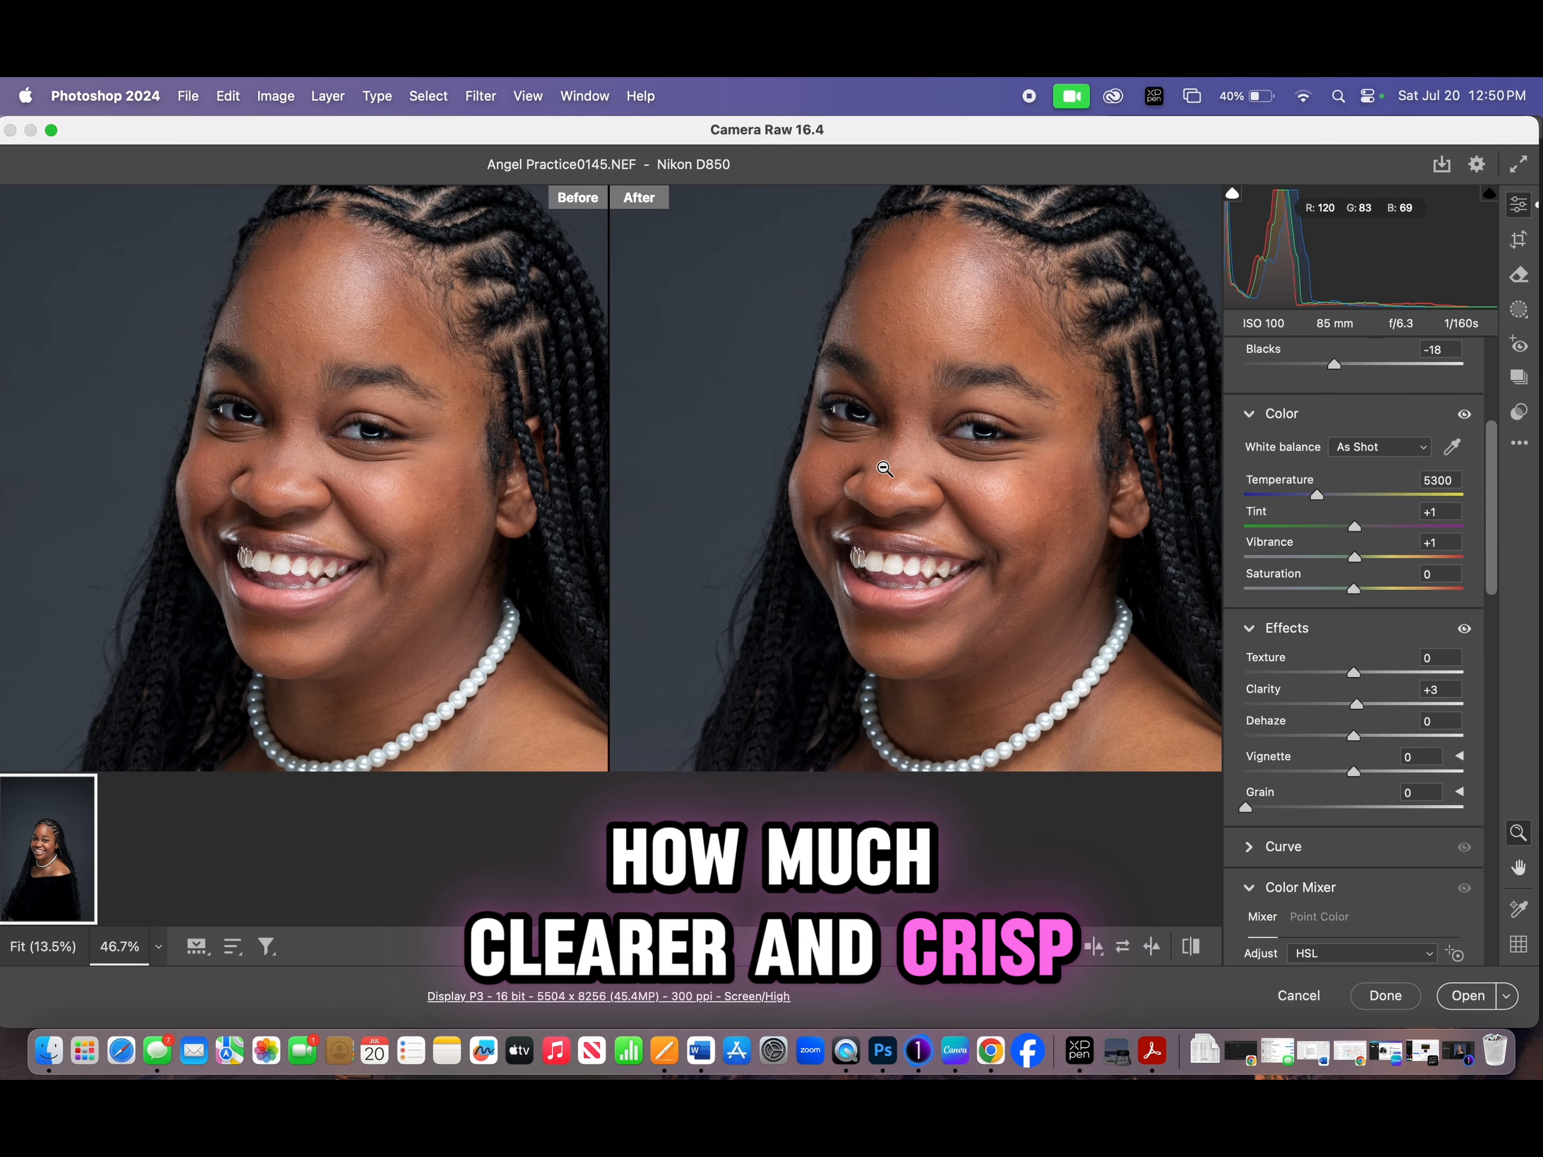
pyautogui.moveTo(993, 493)
pyautogui.mouseDown()
pyautogui.moveTo(974, 493)
pyautogui.moveTo(975, 510)
pyautogui.mouseUp()
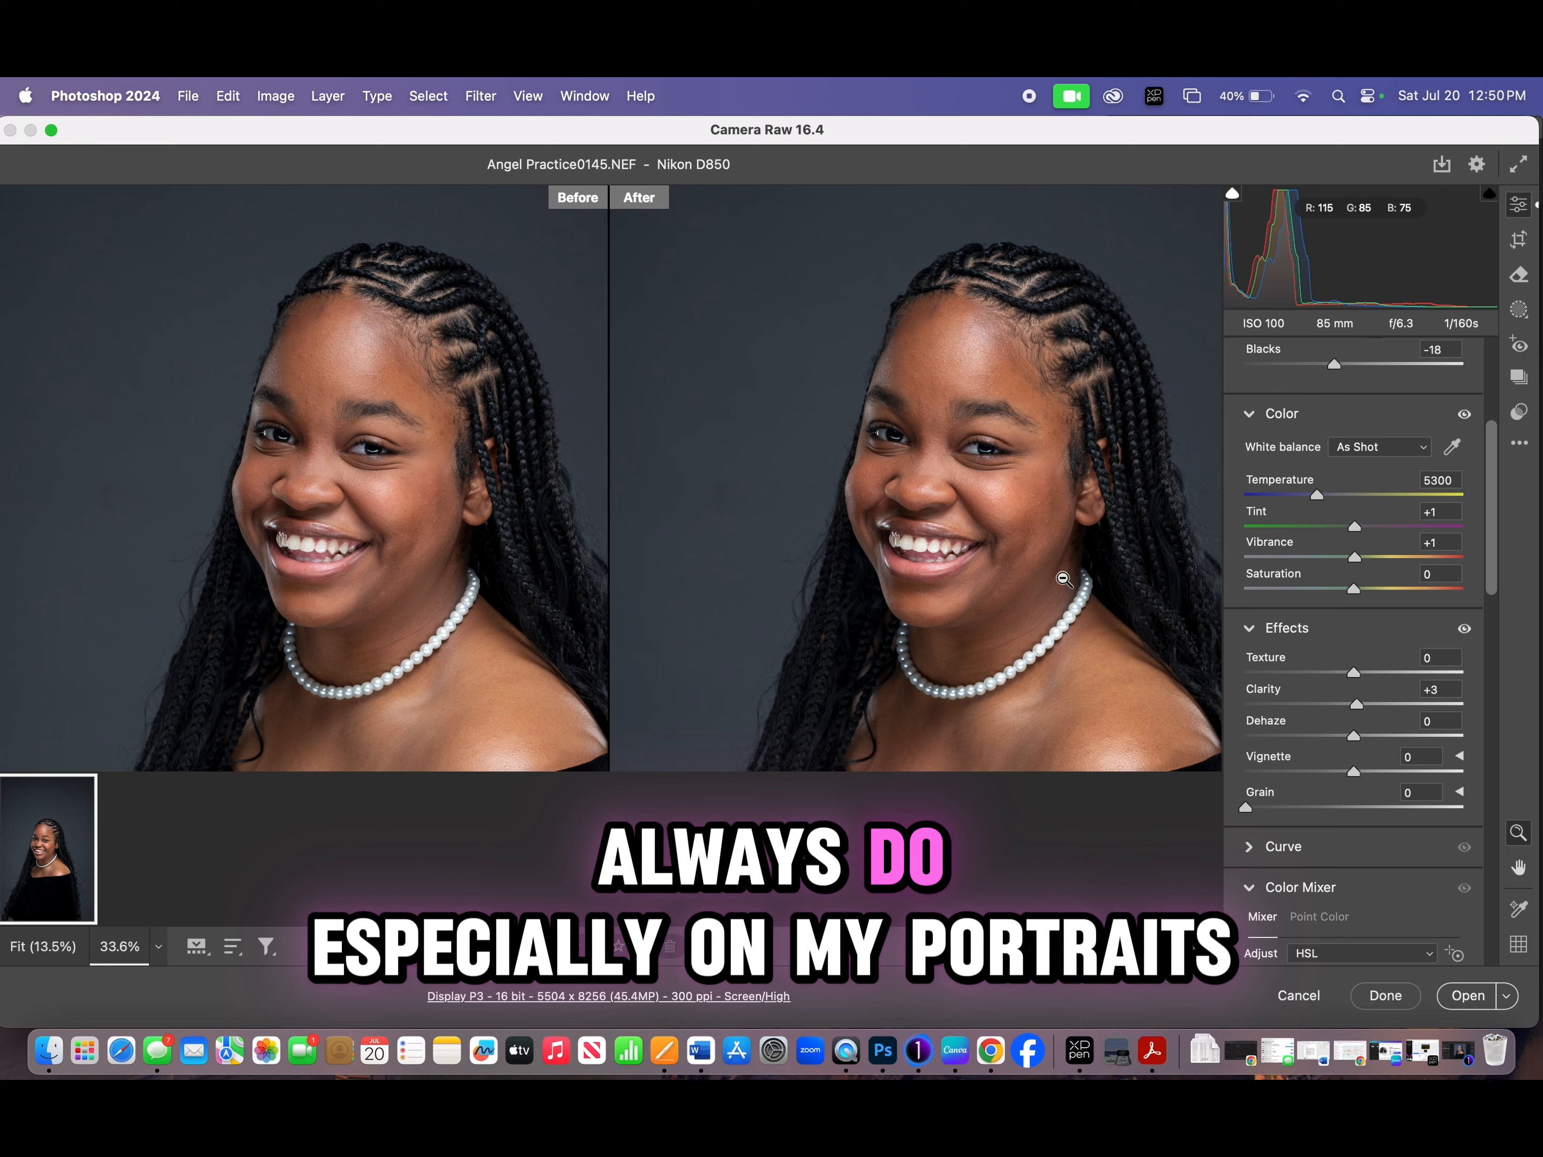
pyautogui.moveTo(1058, 520); pyautogui.dragTo(980, 487)
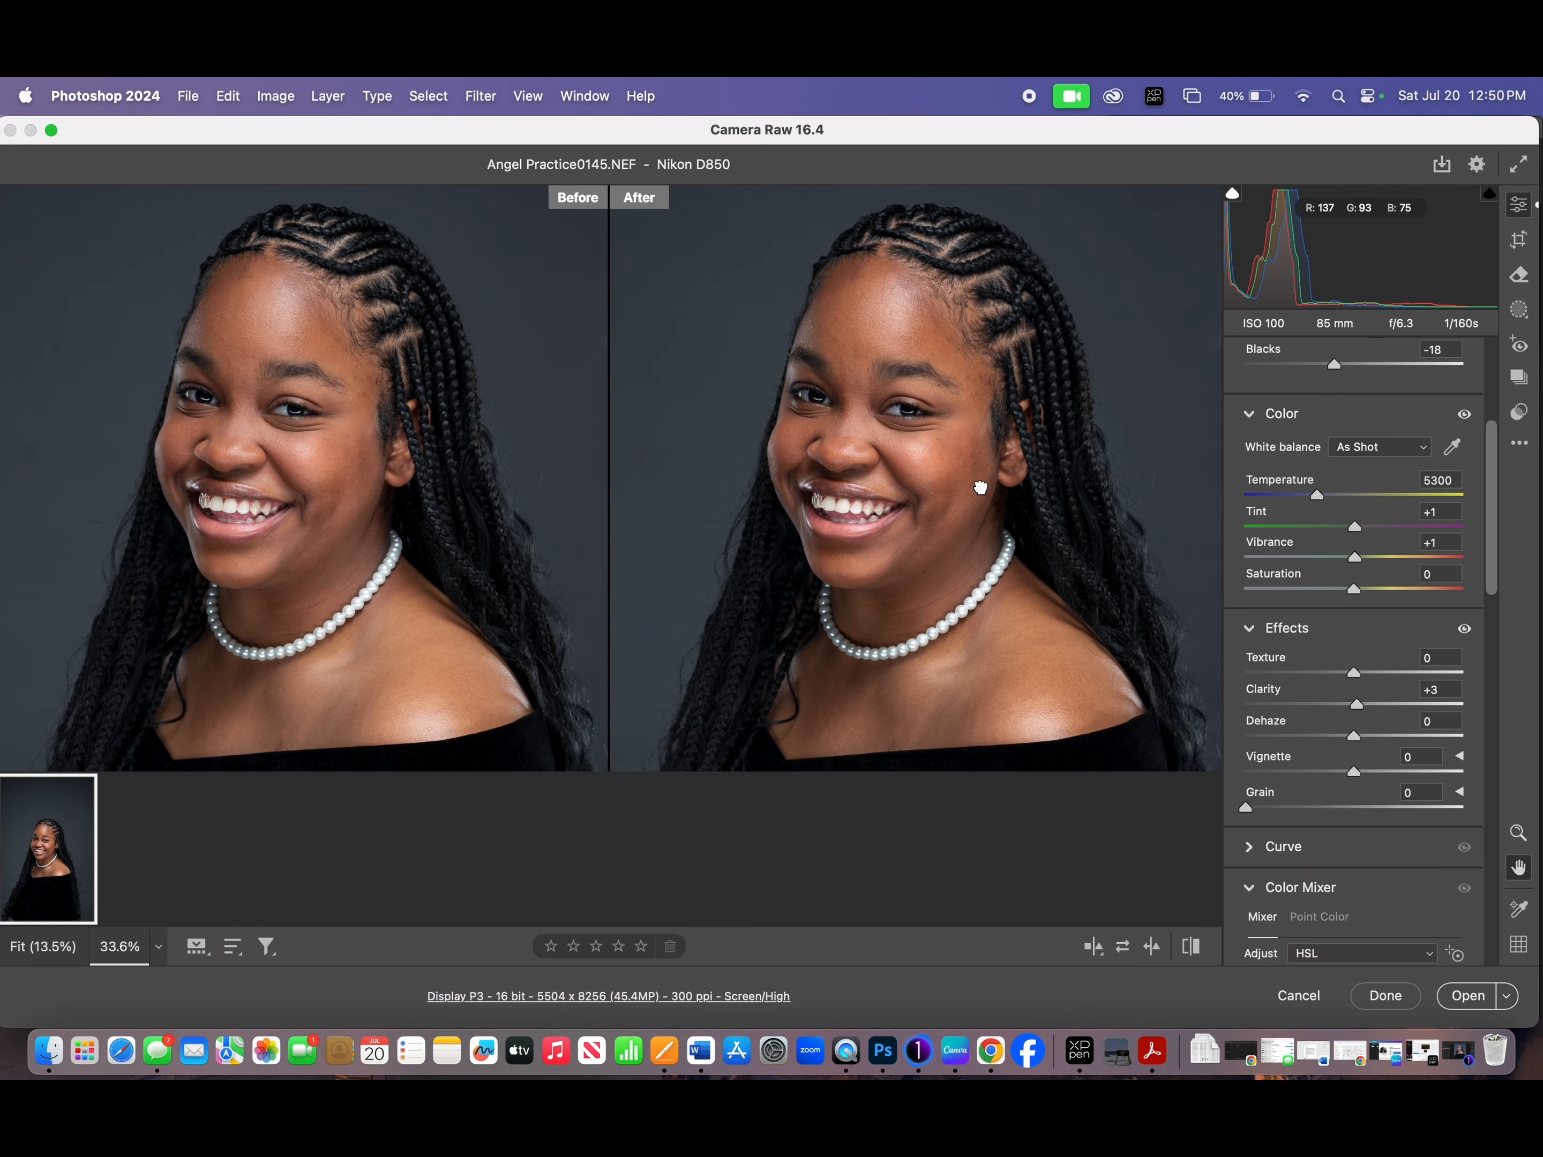
# - Increase the Sharpening detail to 59 and compare the whole portrait with the original
pyautogui.moveTo(1496, 604); pyautogui.dragTo(1513, 780)
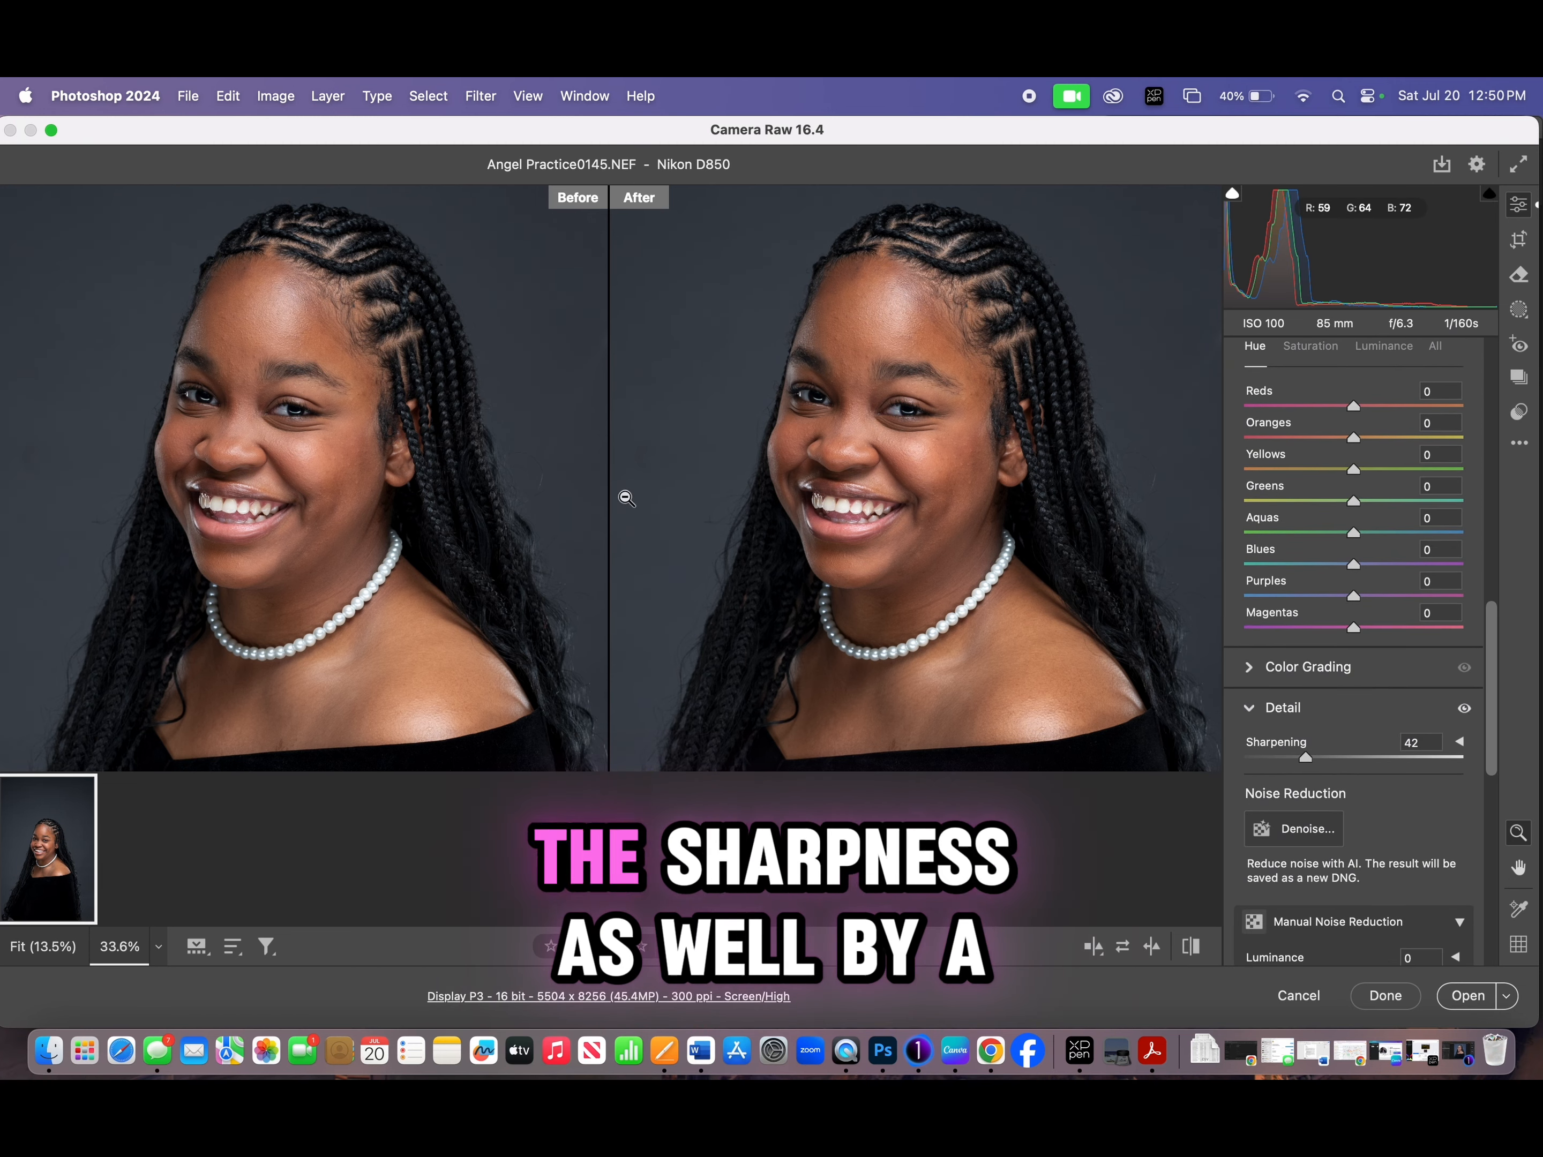
pyautogui.moveTo(1307, 760); pyautogui.dragTo(1331, 758)
pyautogui.moveTo(830, 392); pyautogui.dragTo(938, 440)
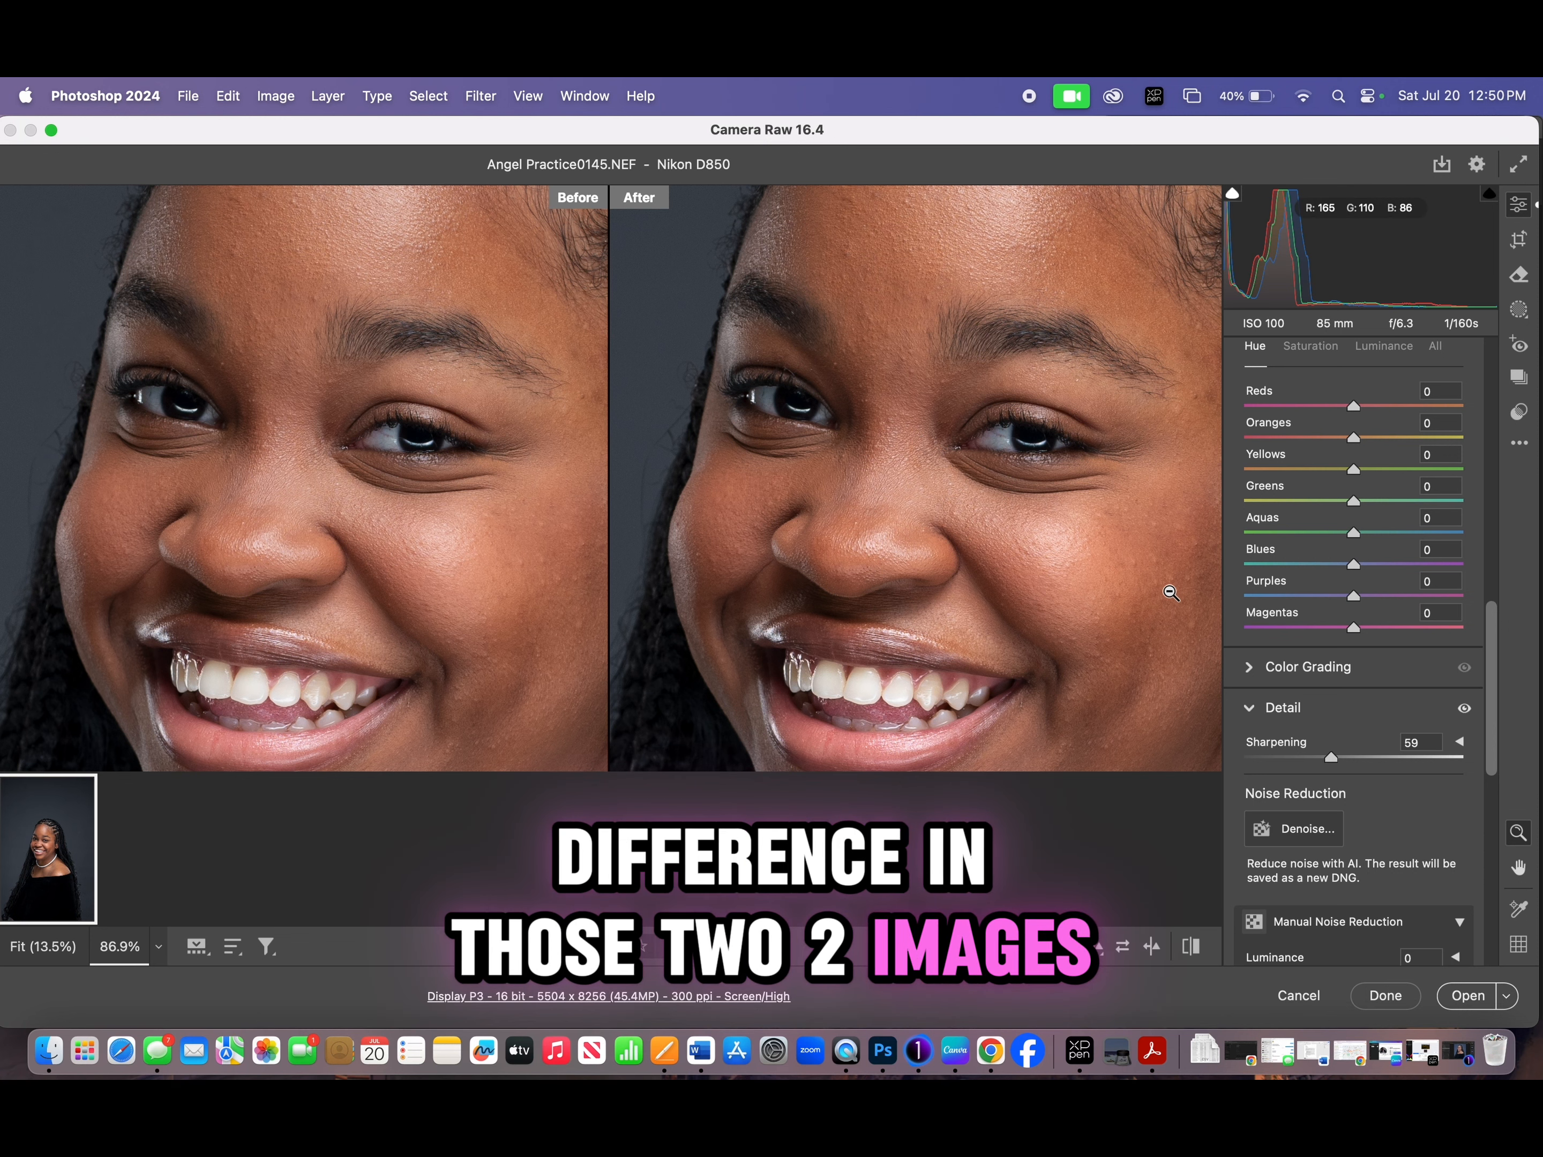
pyautogui.click(1104, 465)
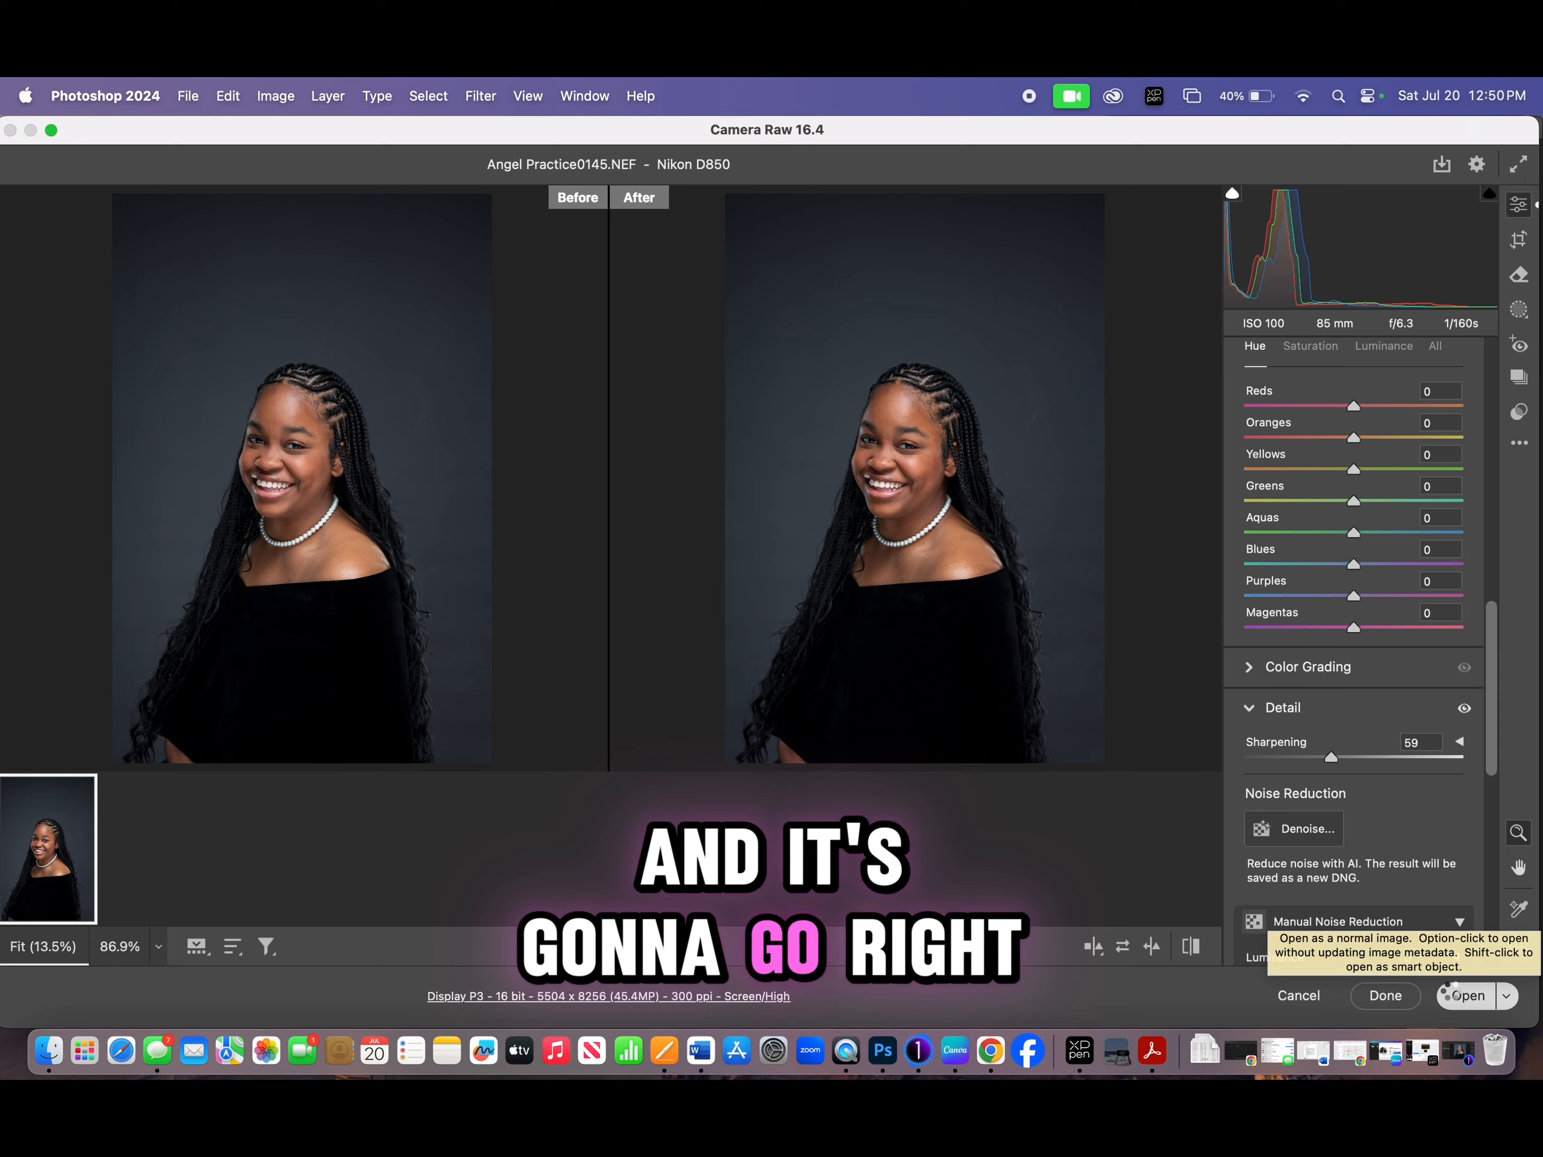
# - Open the processed raw portrait in Photoshop as a normal image and duplicate its Background layer
pyautogui.click(1465, 995)
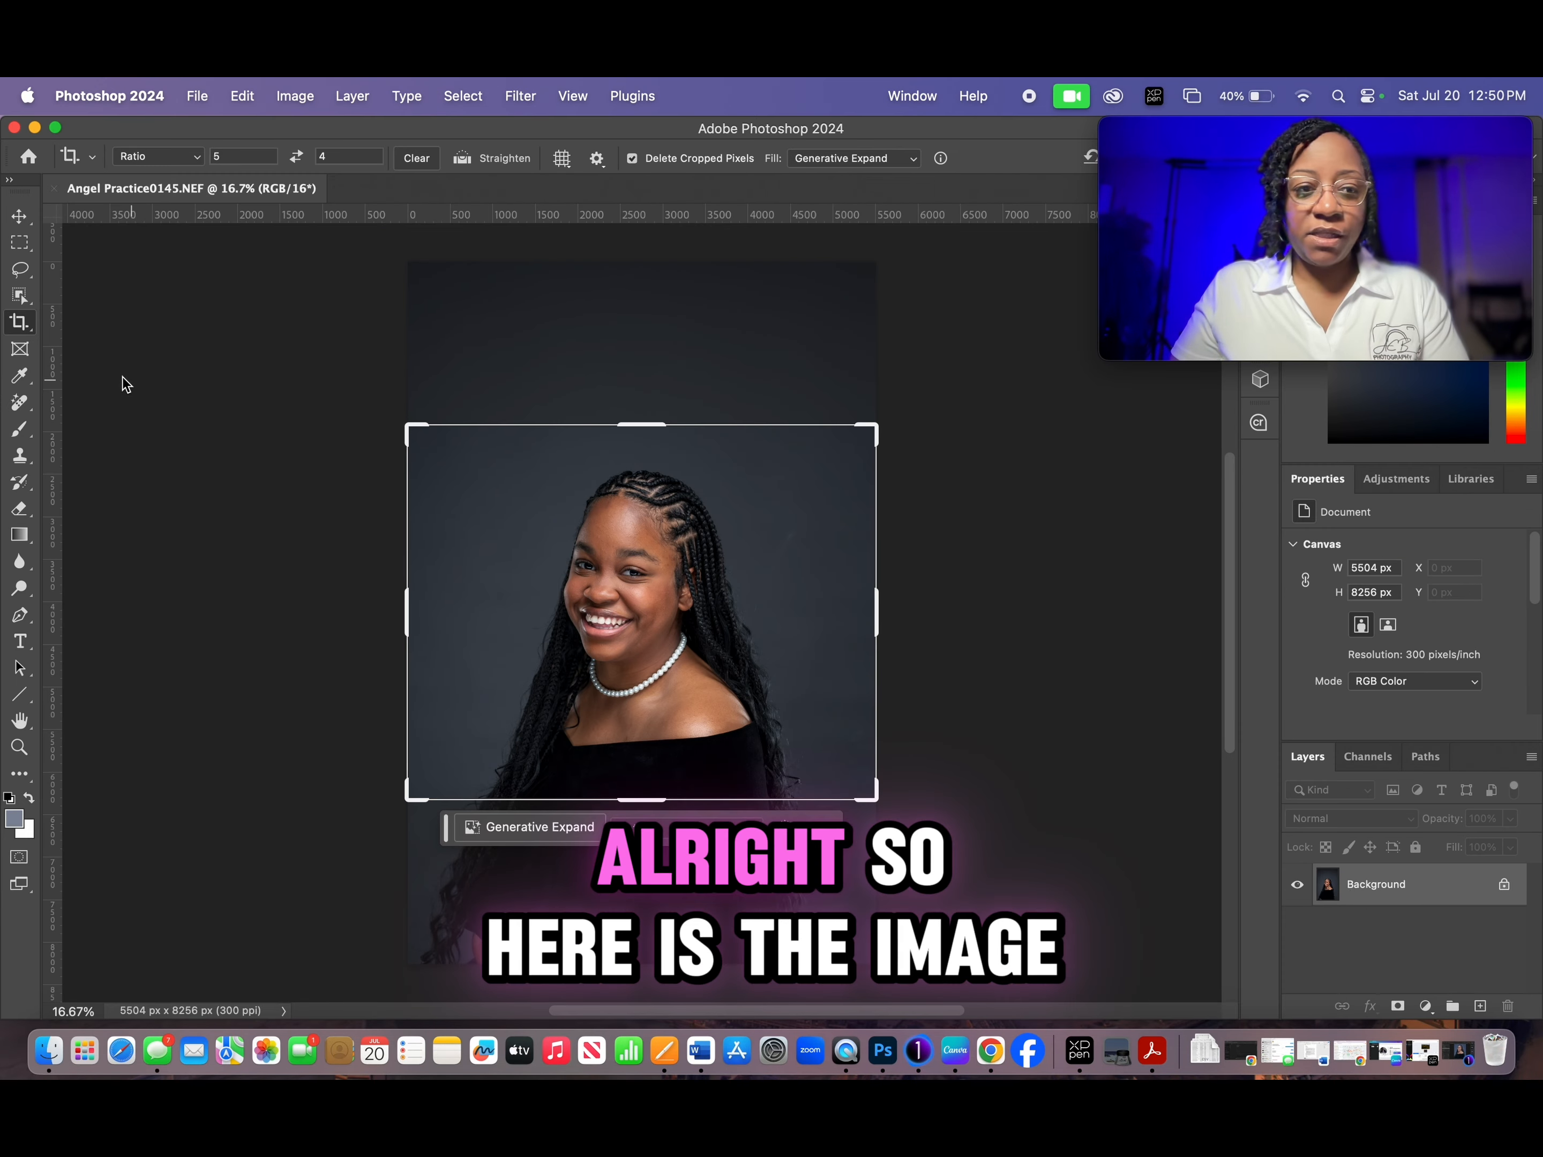
pyautogui.click(20, 216)
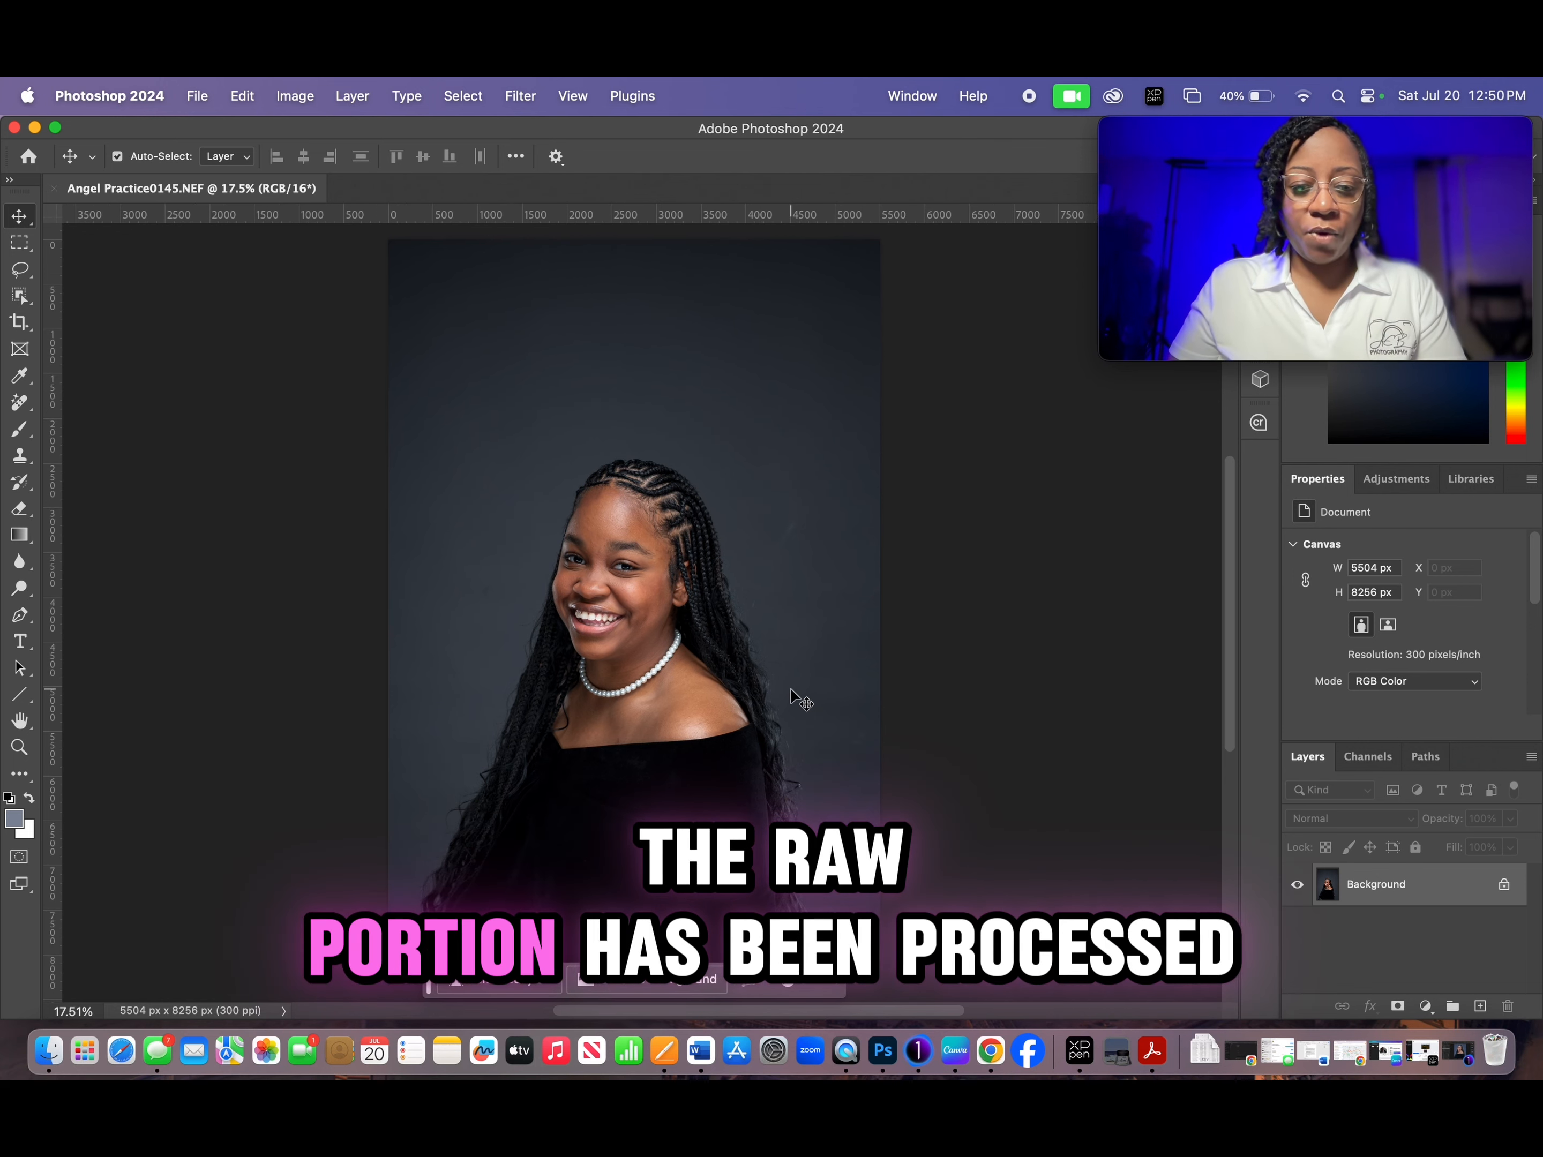
pyautogui.scroll(-2, 799, 701)
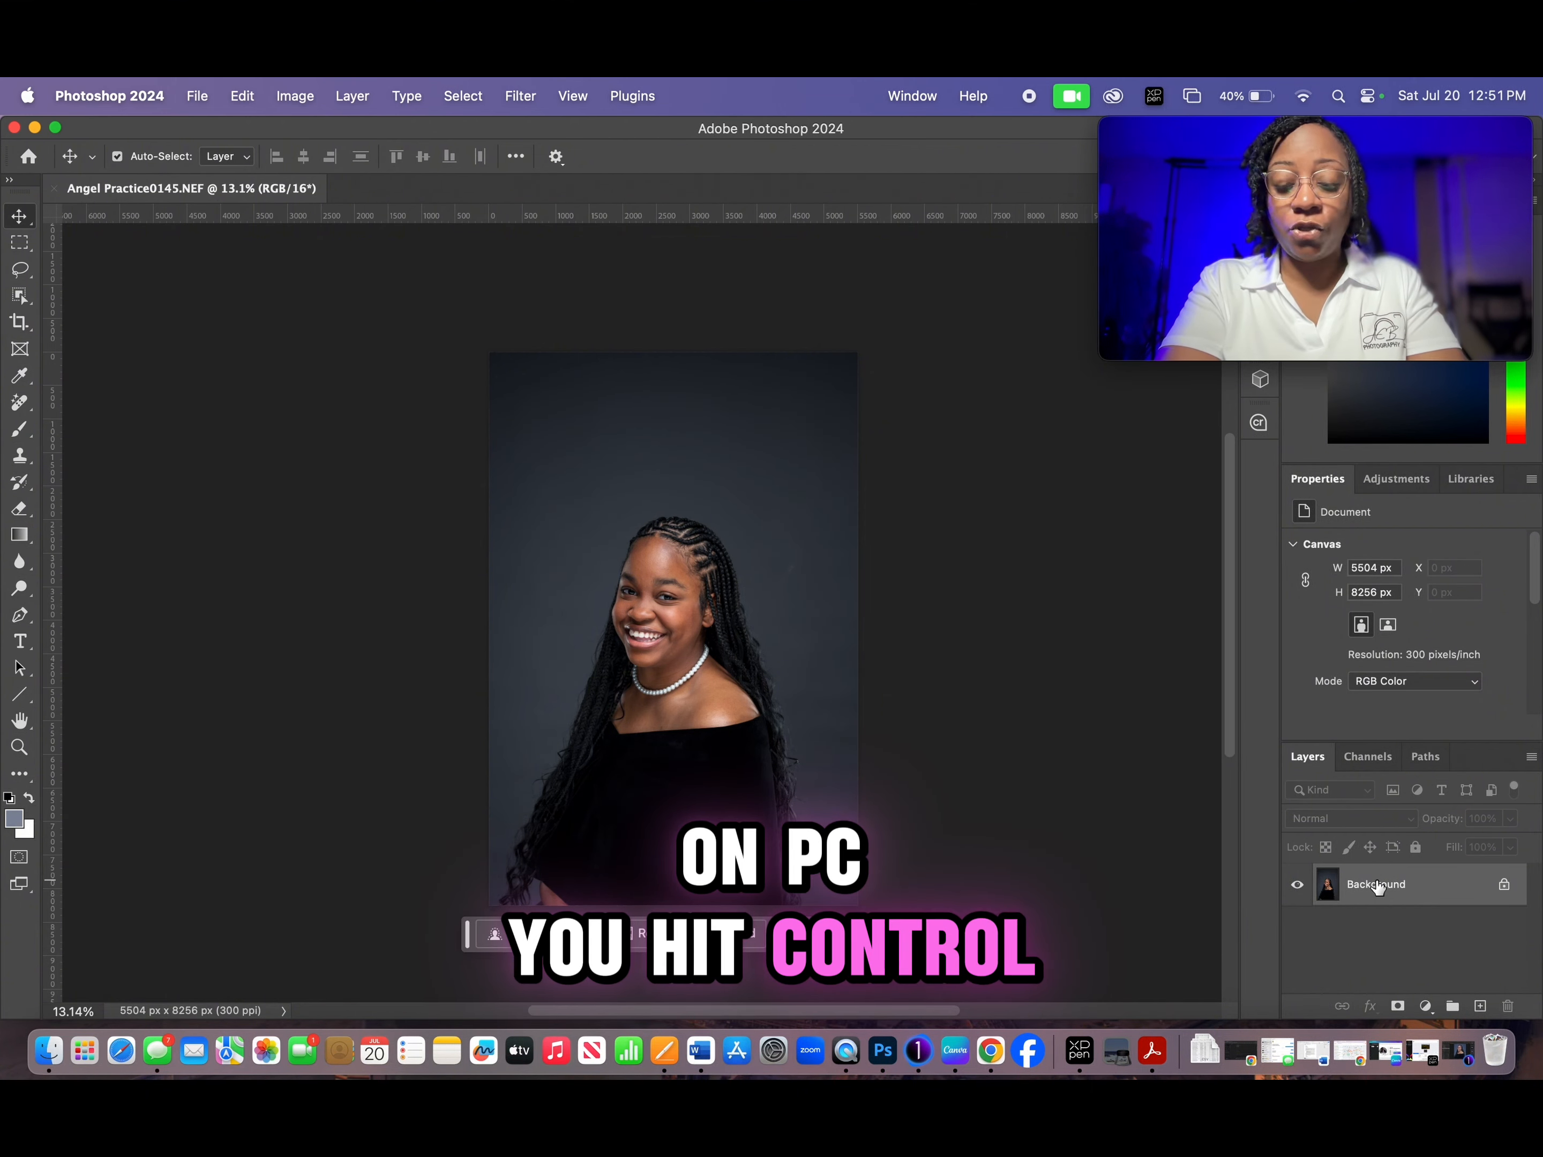
pyautogui.press('super+j')
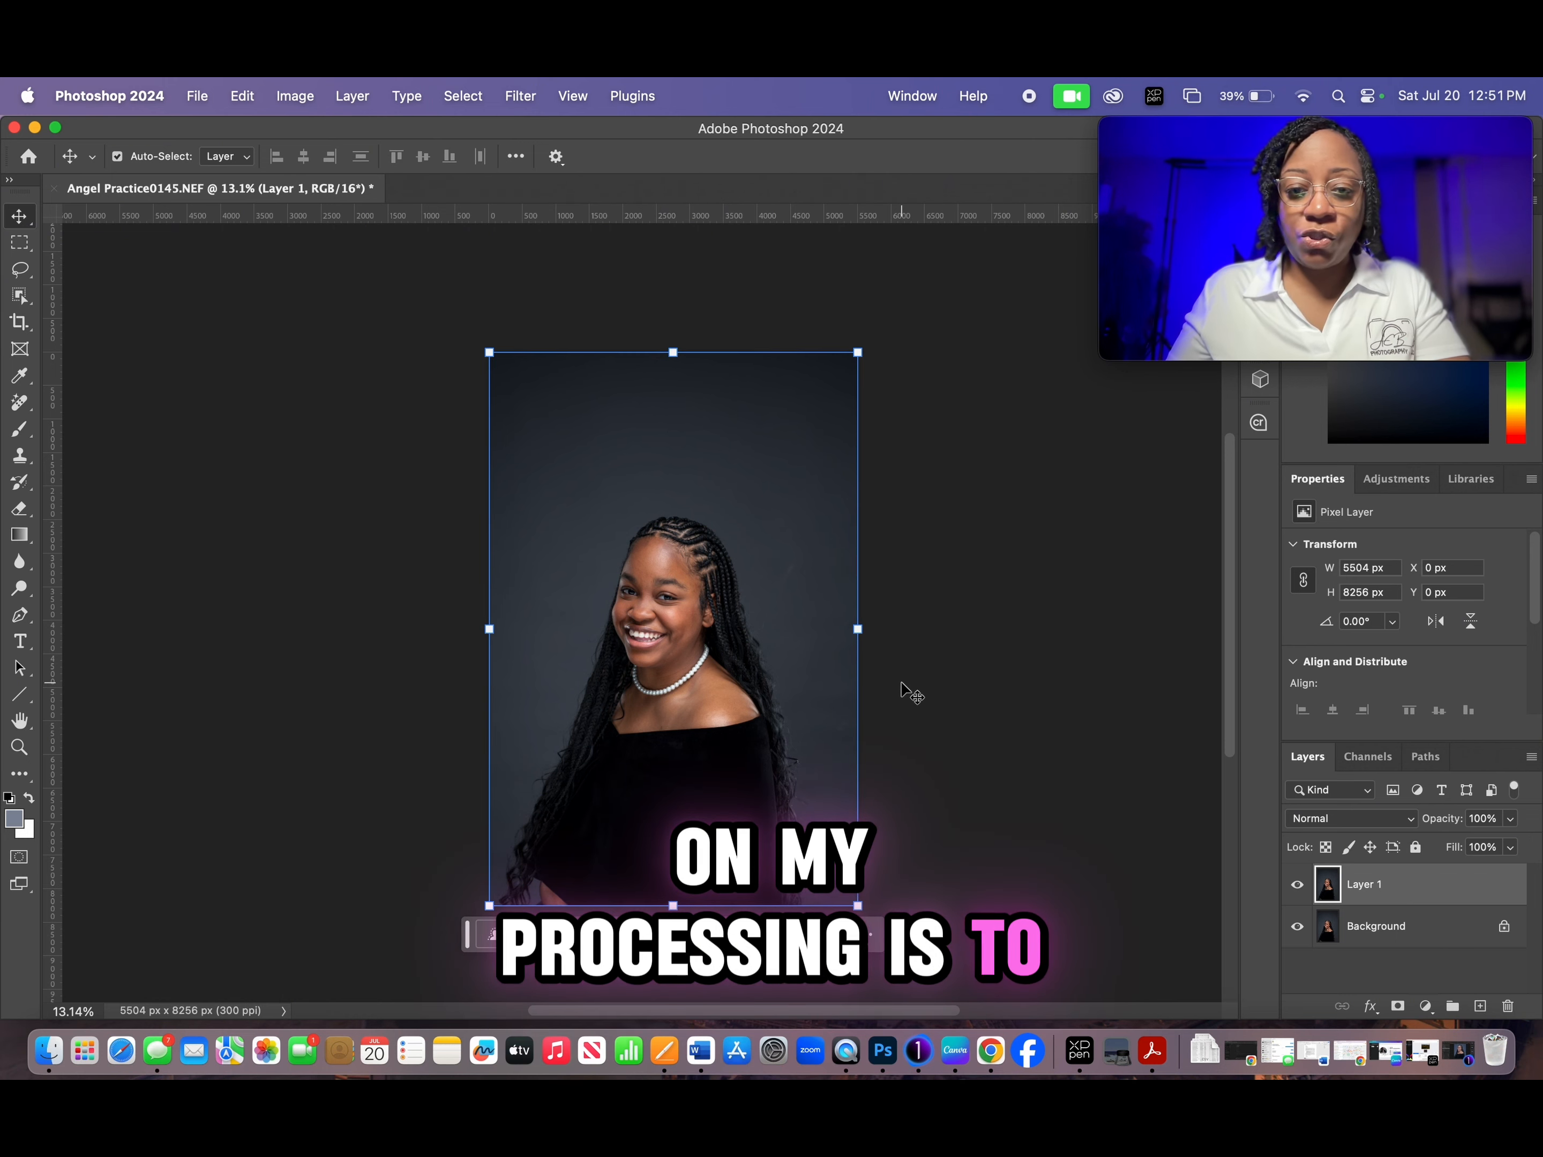
# - Start cropping the portrait and switch the crop frame from landscape to a vertical 4 : 5 ratio
pyautogui.scroll(3, 790, 722)
pyautogui.scroll(-5, 779, 711)
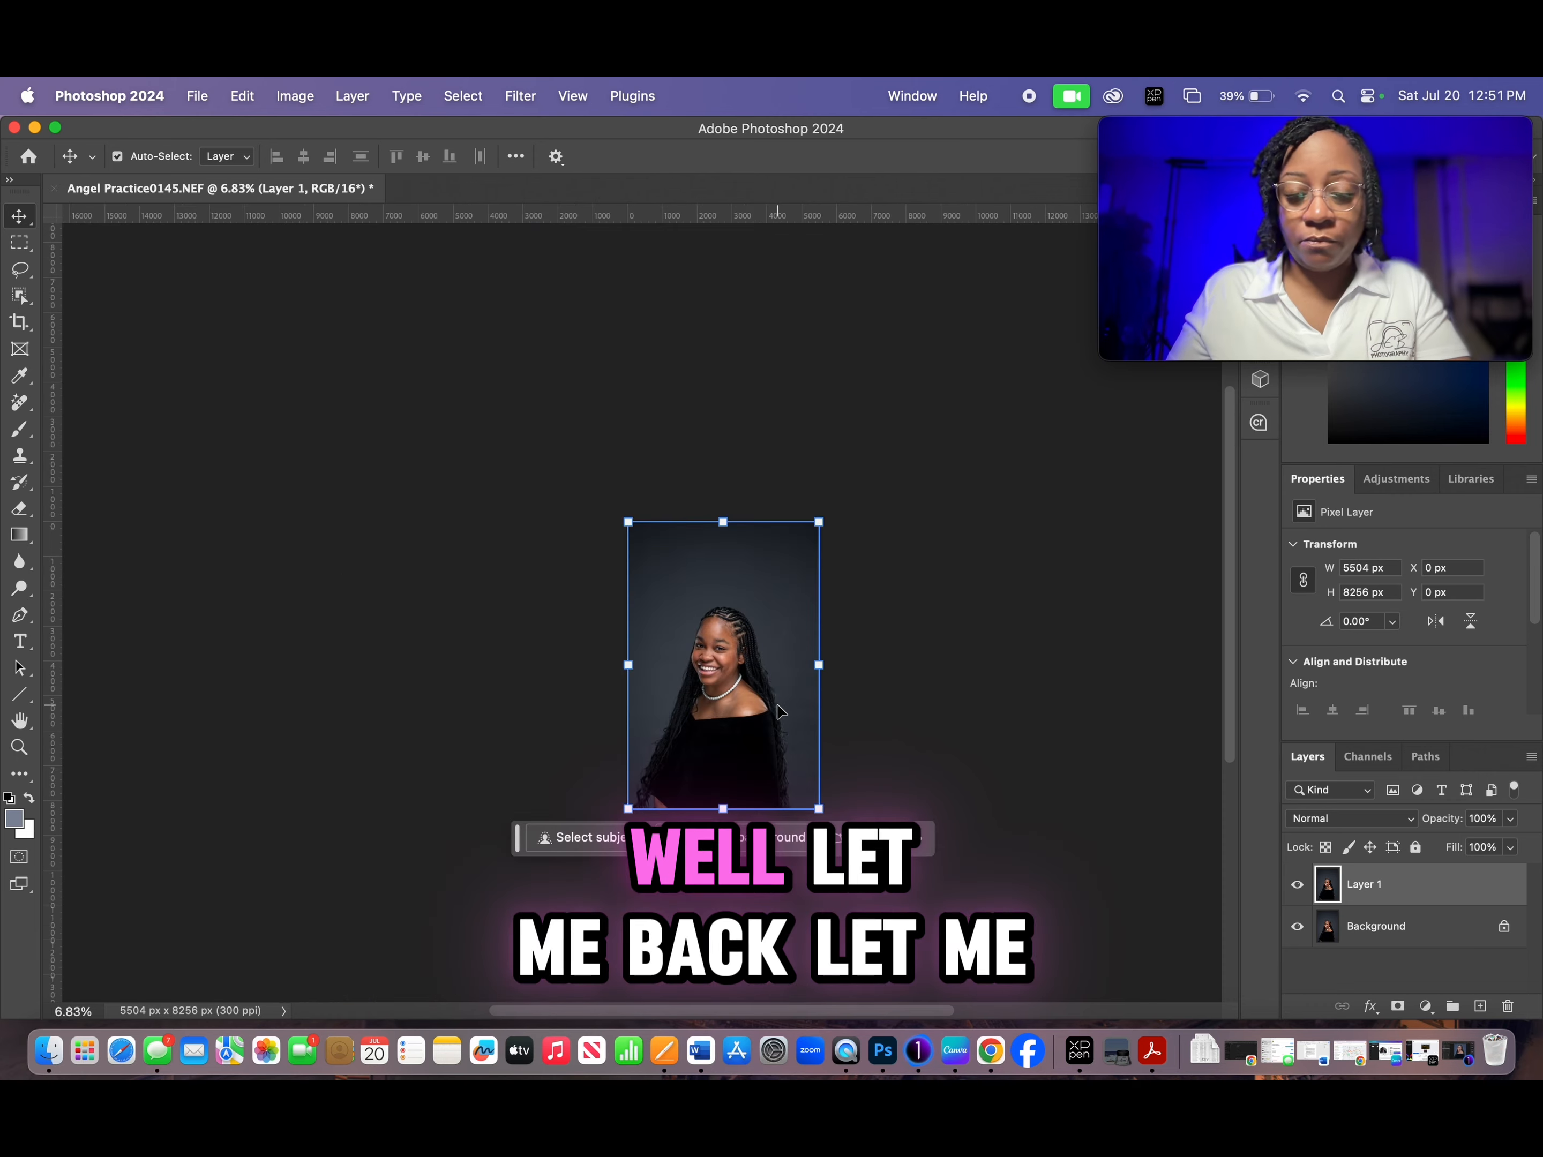
pyautogui.scroll(5, 780, 711)
pyautogui.scroll(-1, 779, 711)
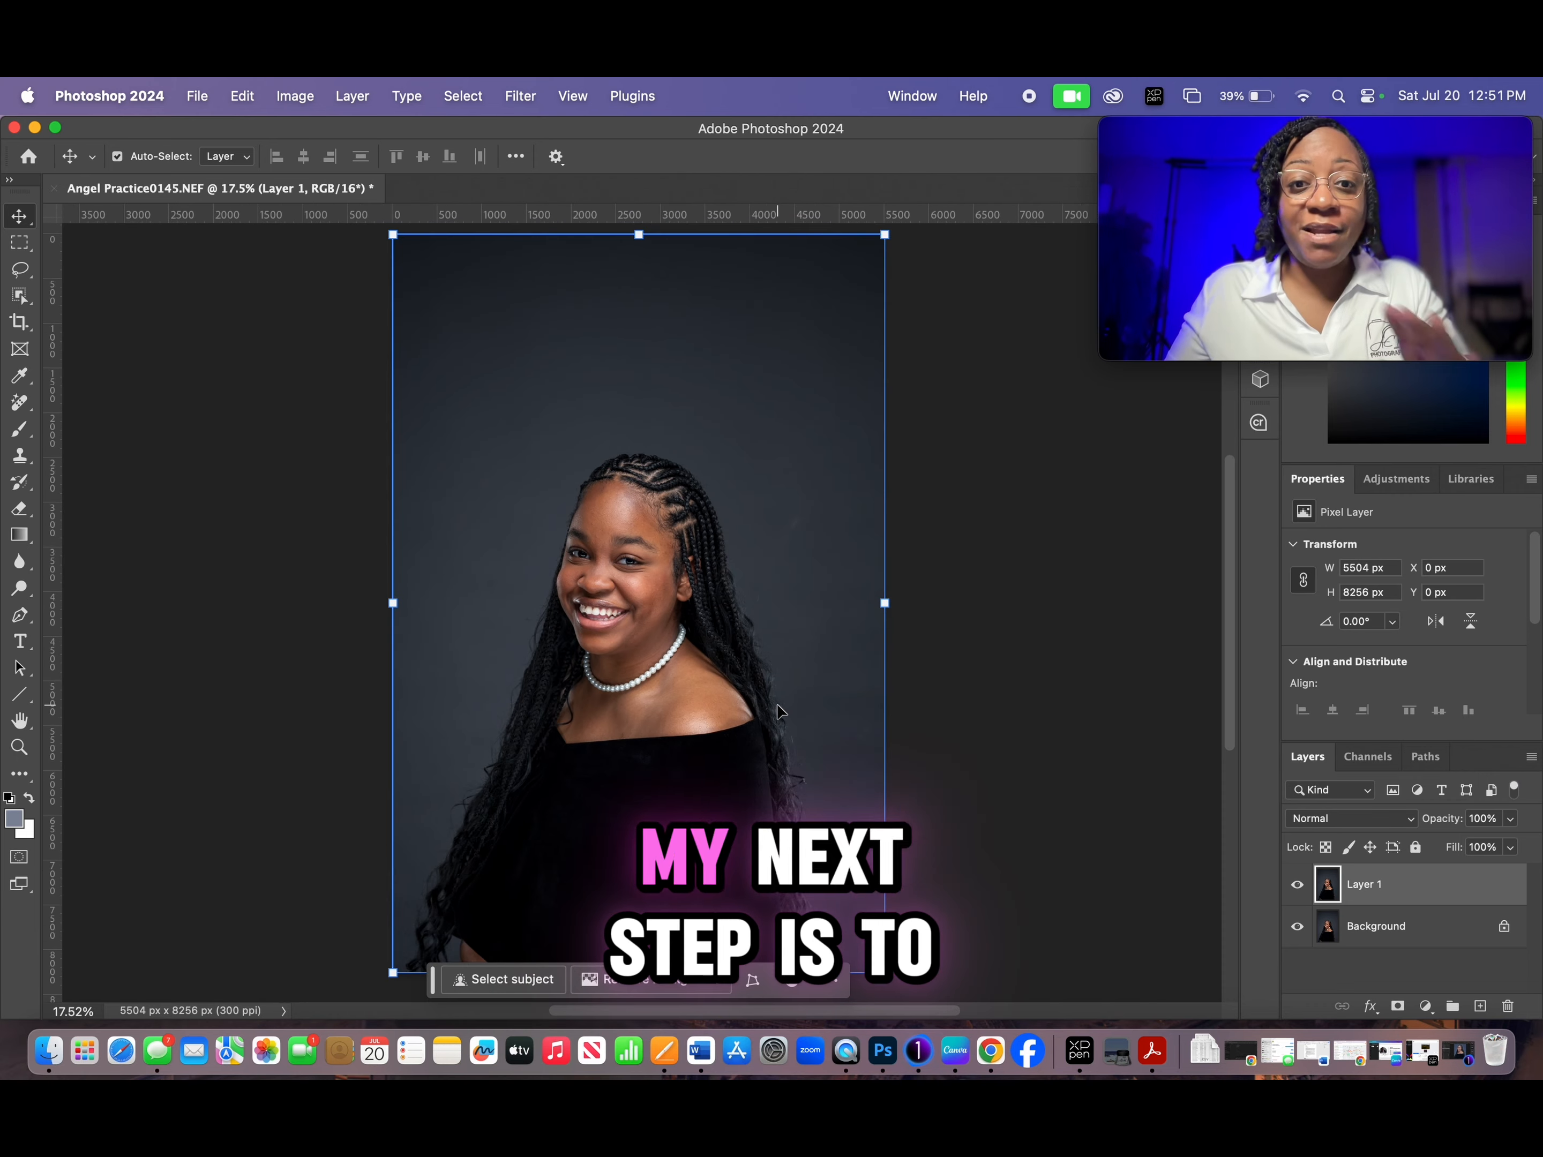
pyautogui.scroll(-1, 779, 711)
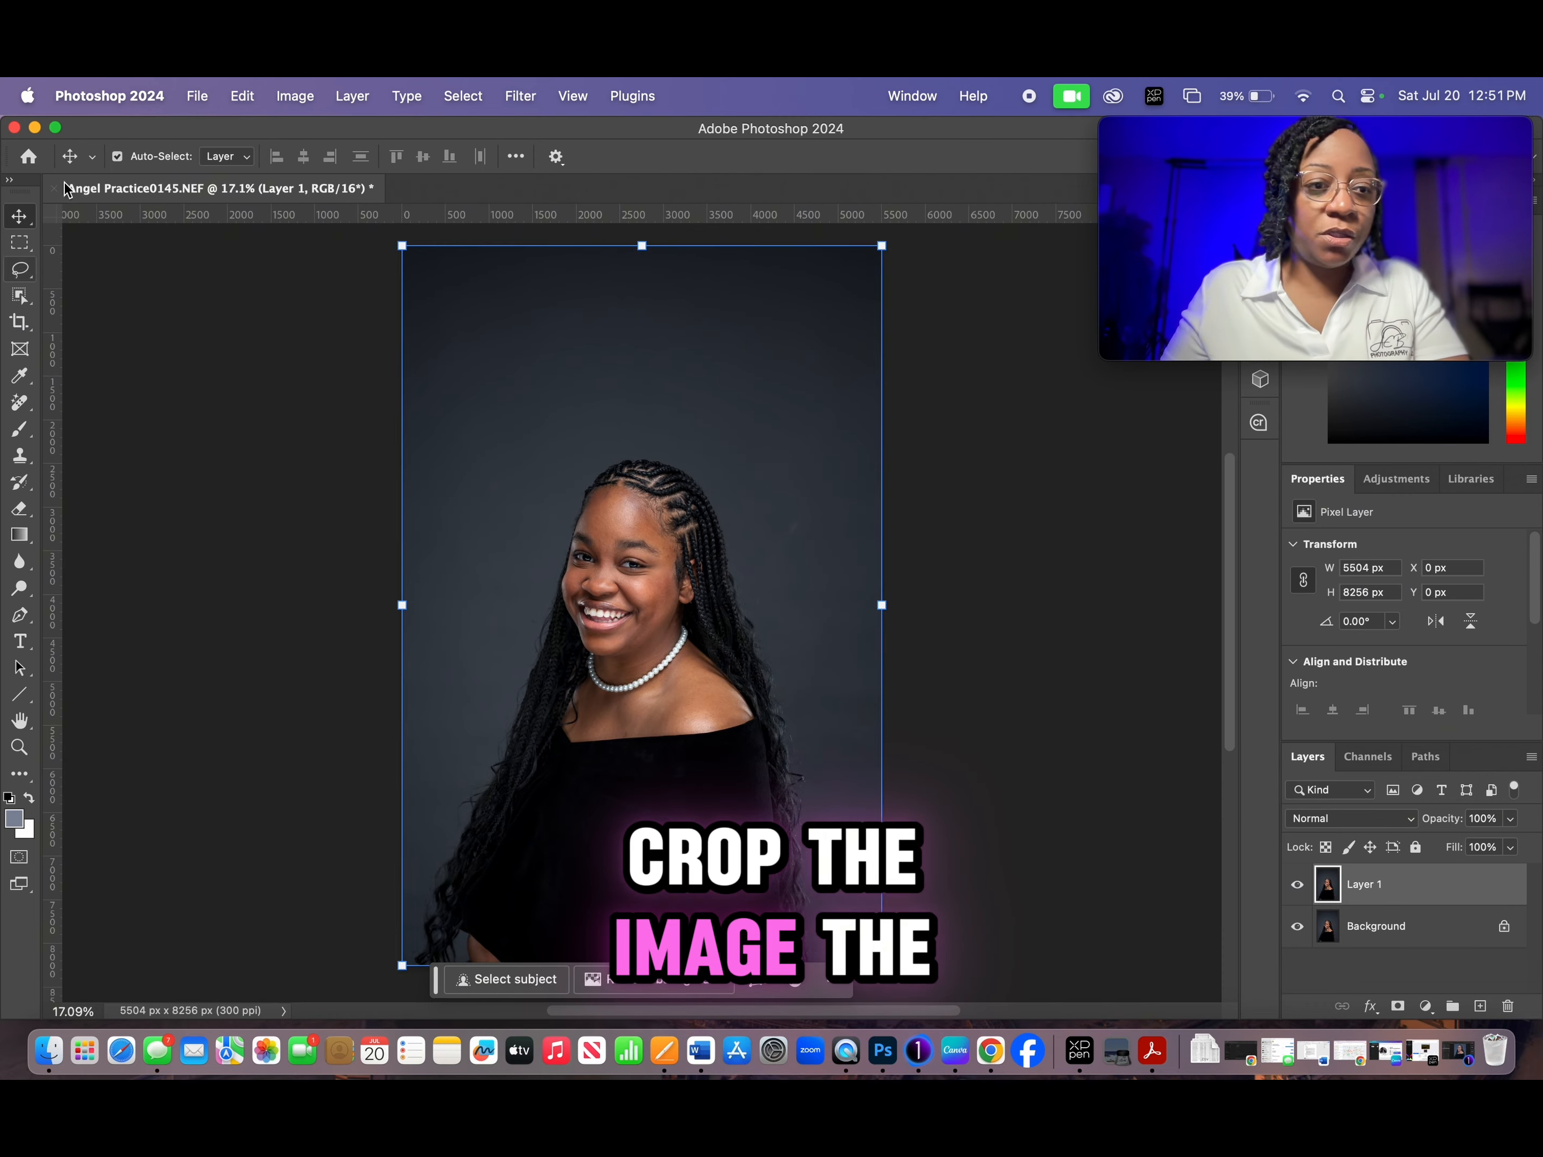
pyautogui.click(21, 325)
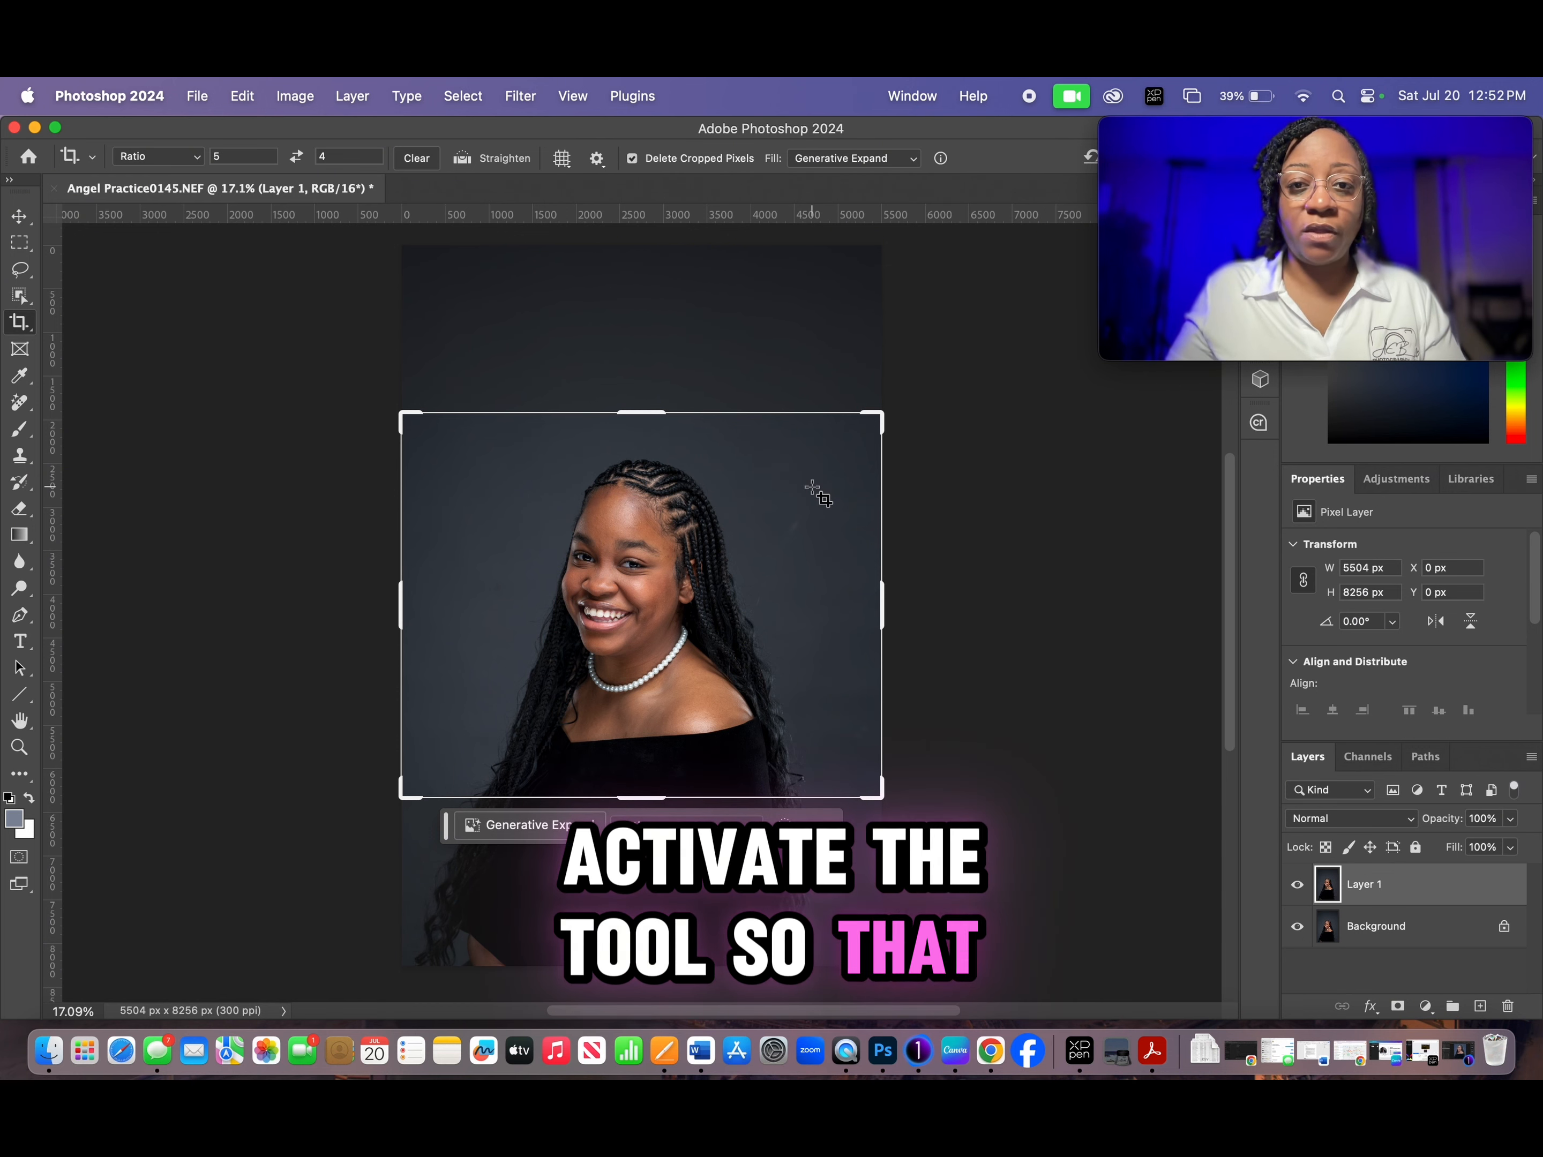
pyautogui.click(639, 564)
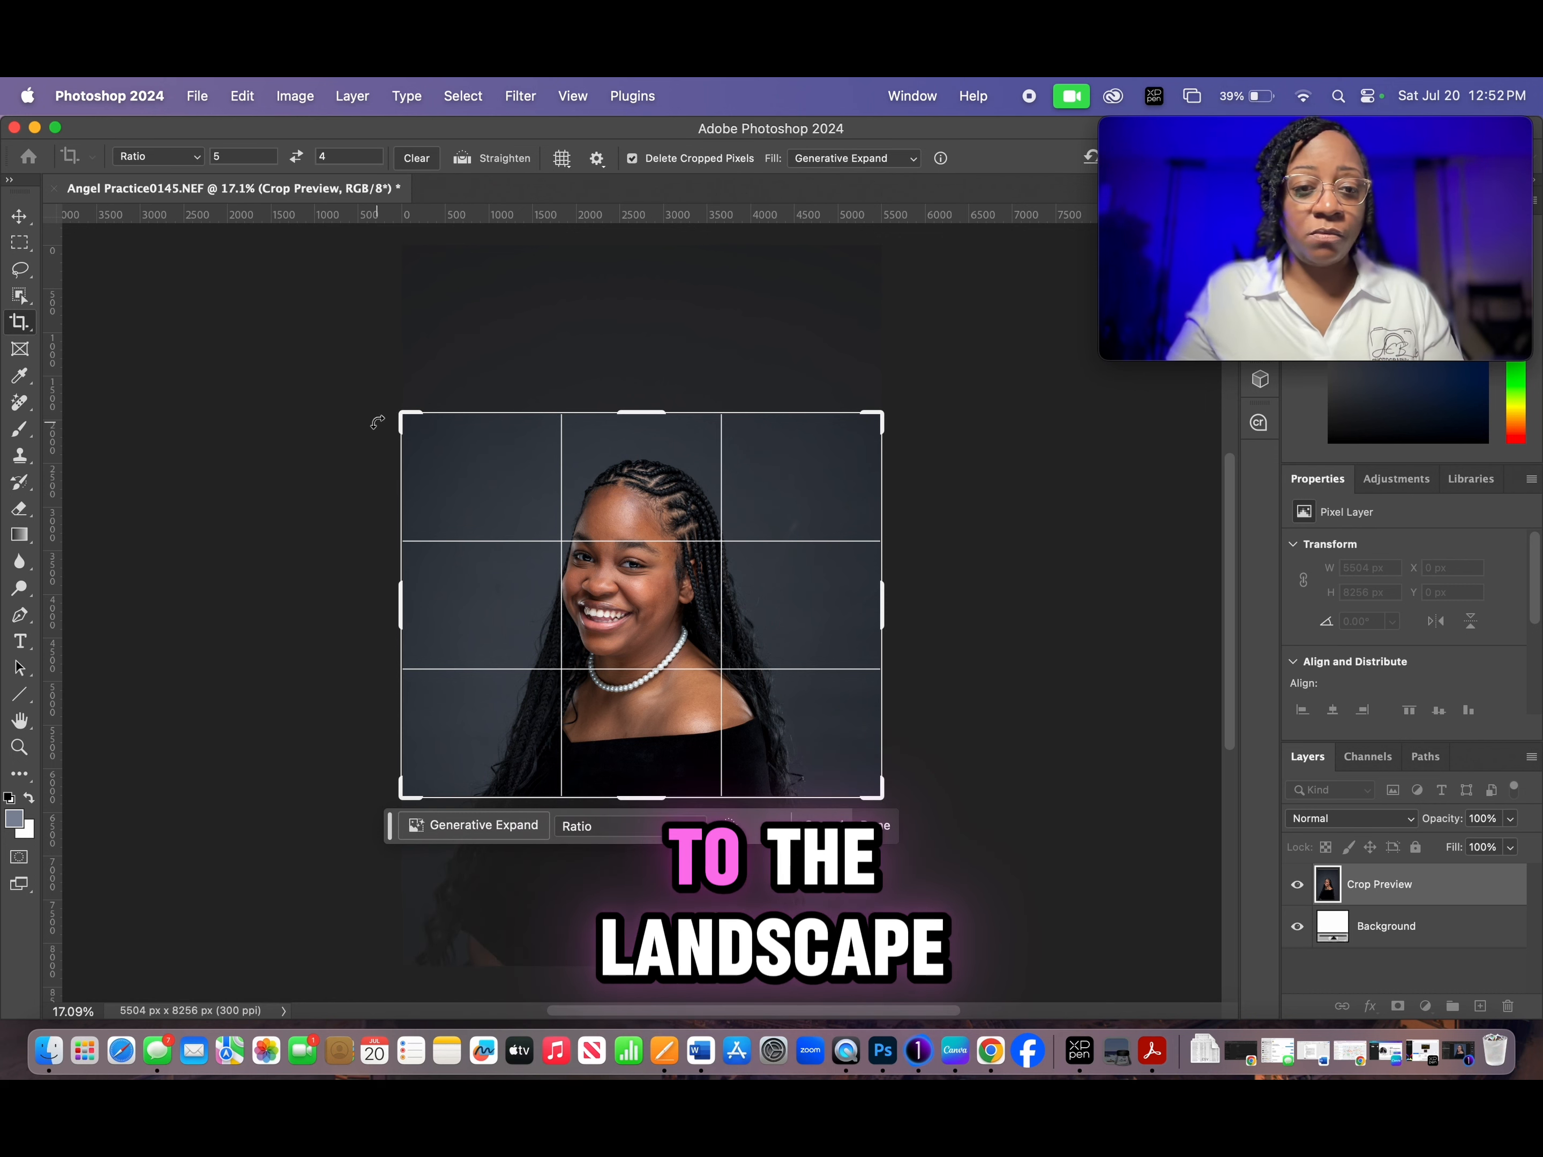
pyautogui.moveTo(404, 414); pyautogui.dragTo(457, 389)
pyautogui.press('x')
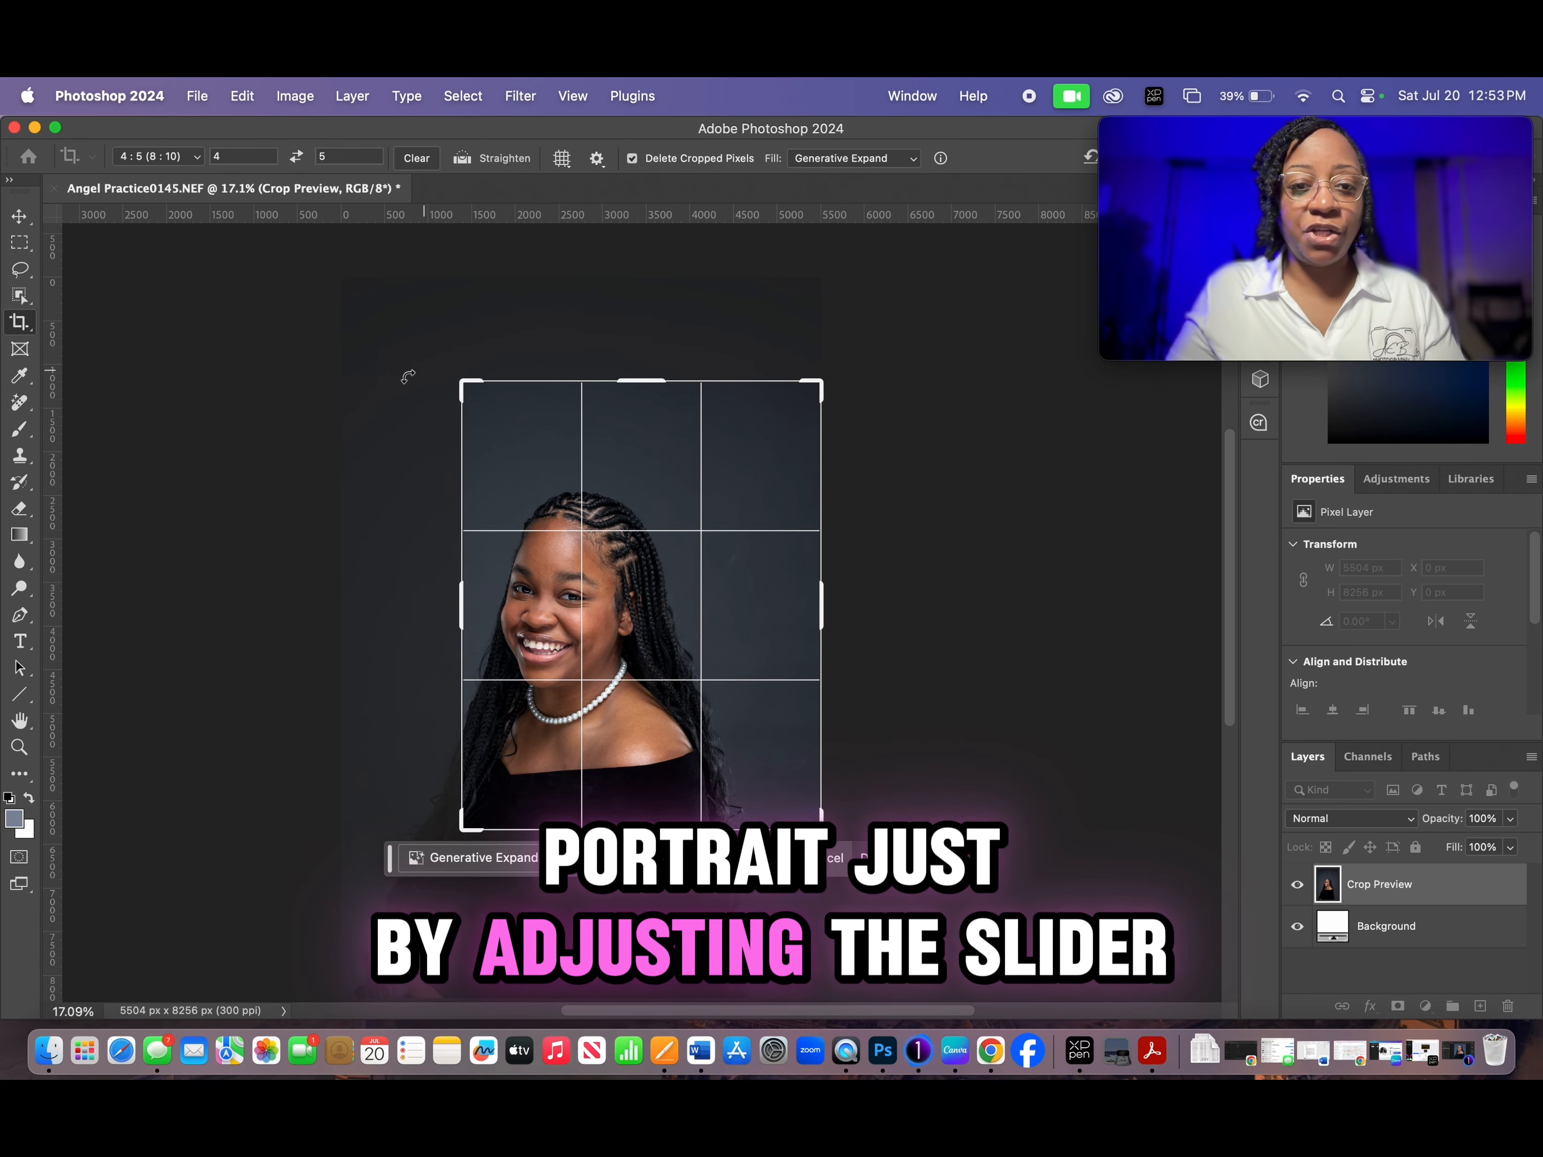
# - Reposition the photo inside the crop frame so the face lines up with the upper rule-of-thirds guides
pyautogui.moveTo(680, 571); pyautogui.dragTo(742, 514)
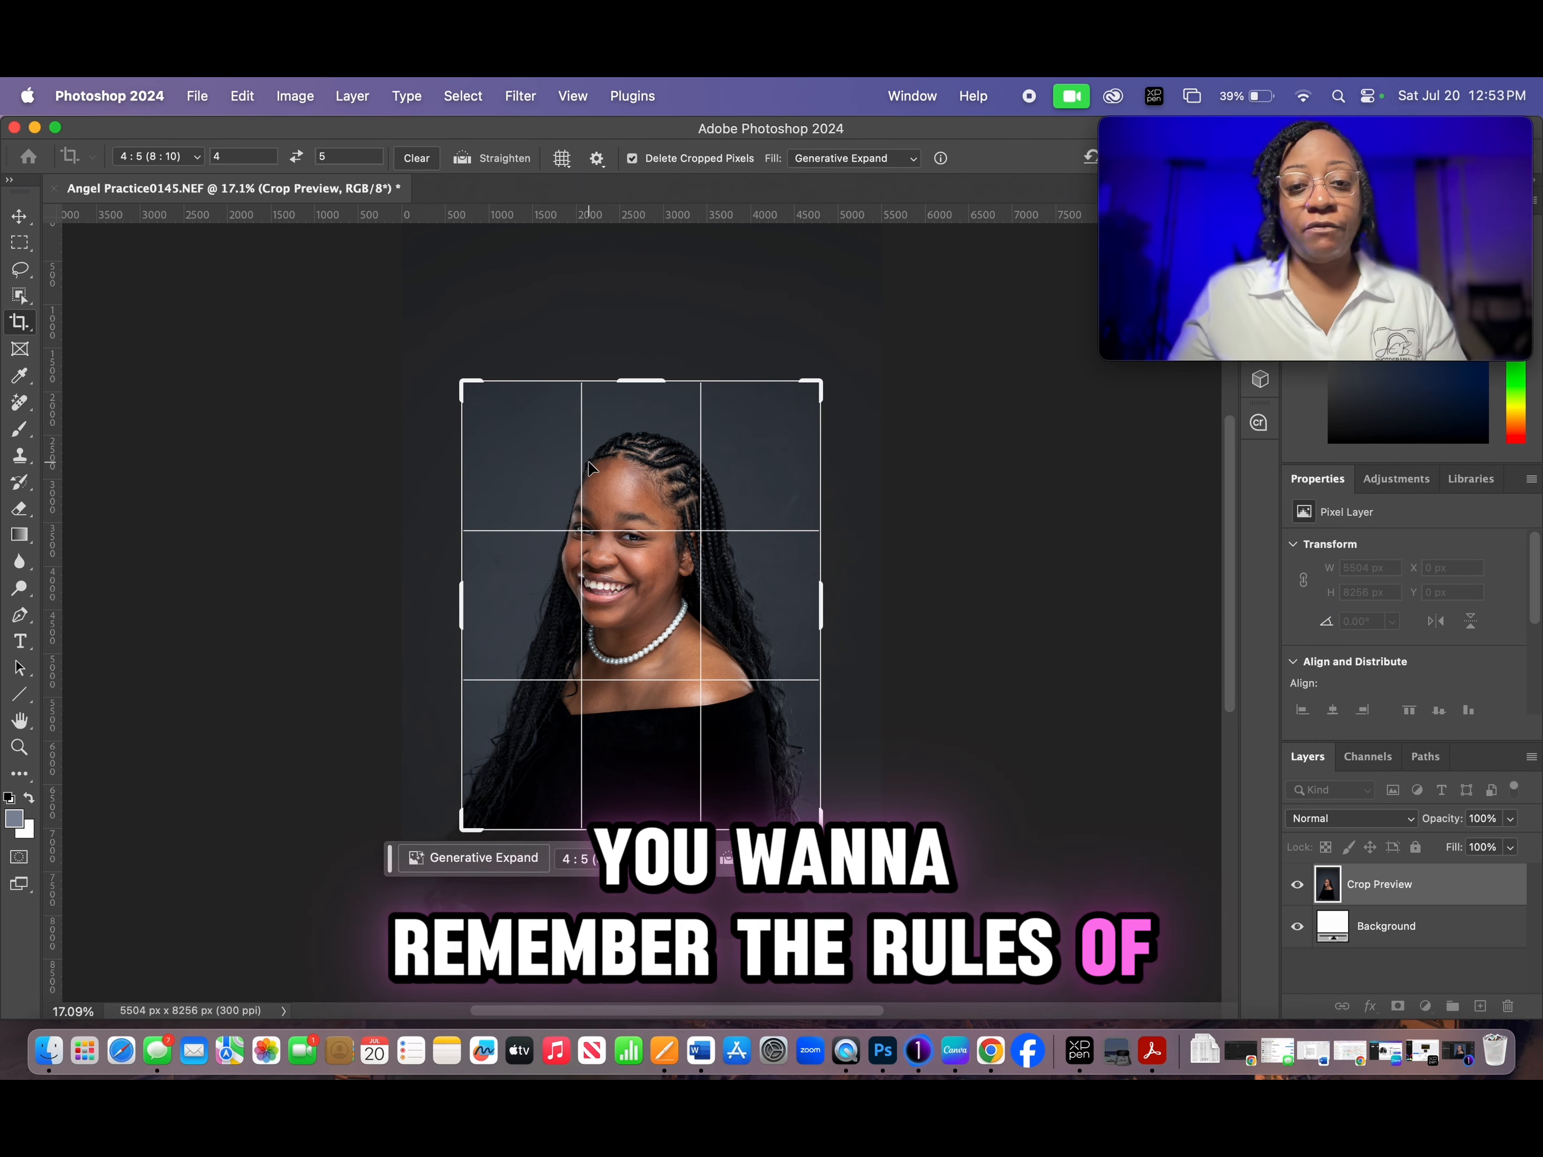
pyautogui.moveTo(643, 585); pyautogui.dragTo(667, 593)
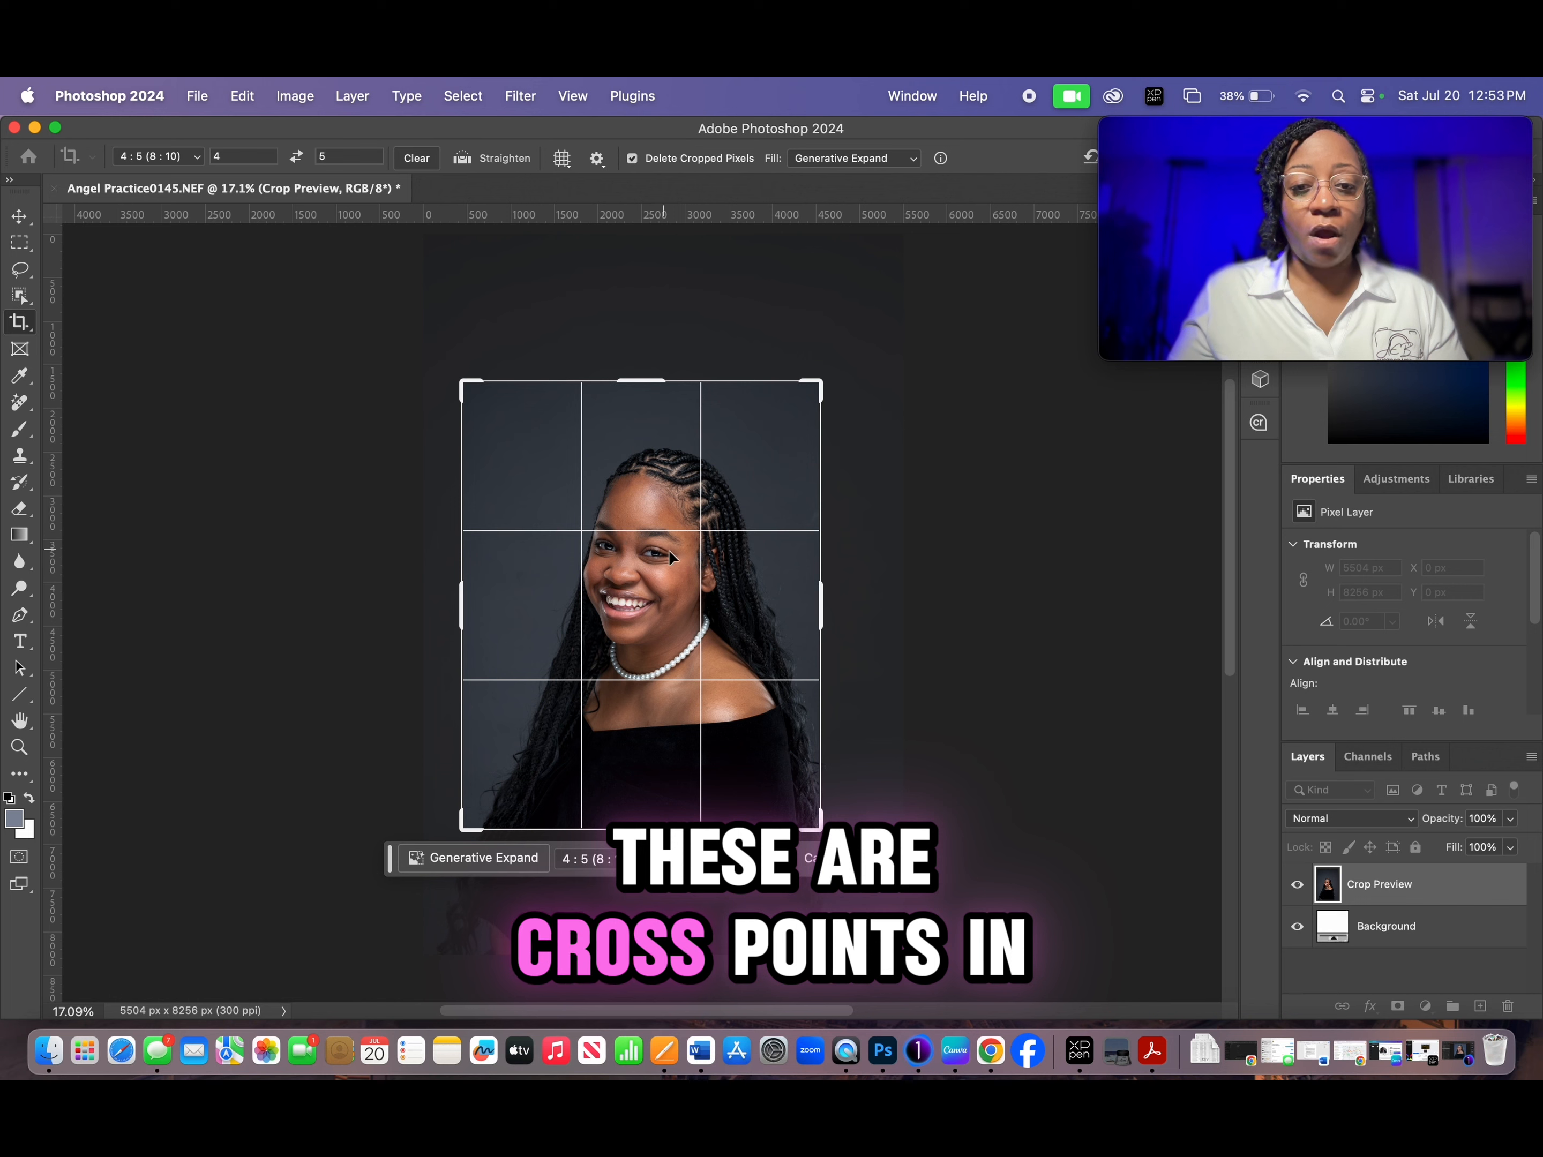
pyautogui.moveTo(682, 604); pyautogui.dragTo(698, 621)
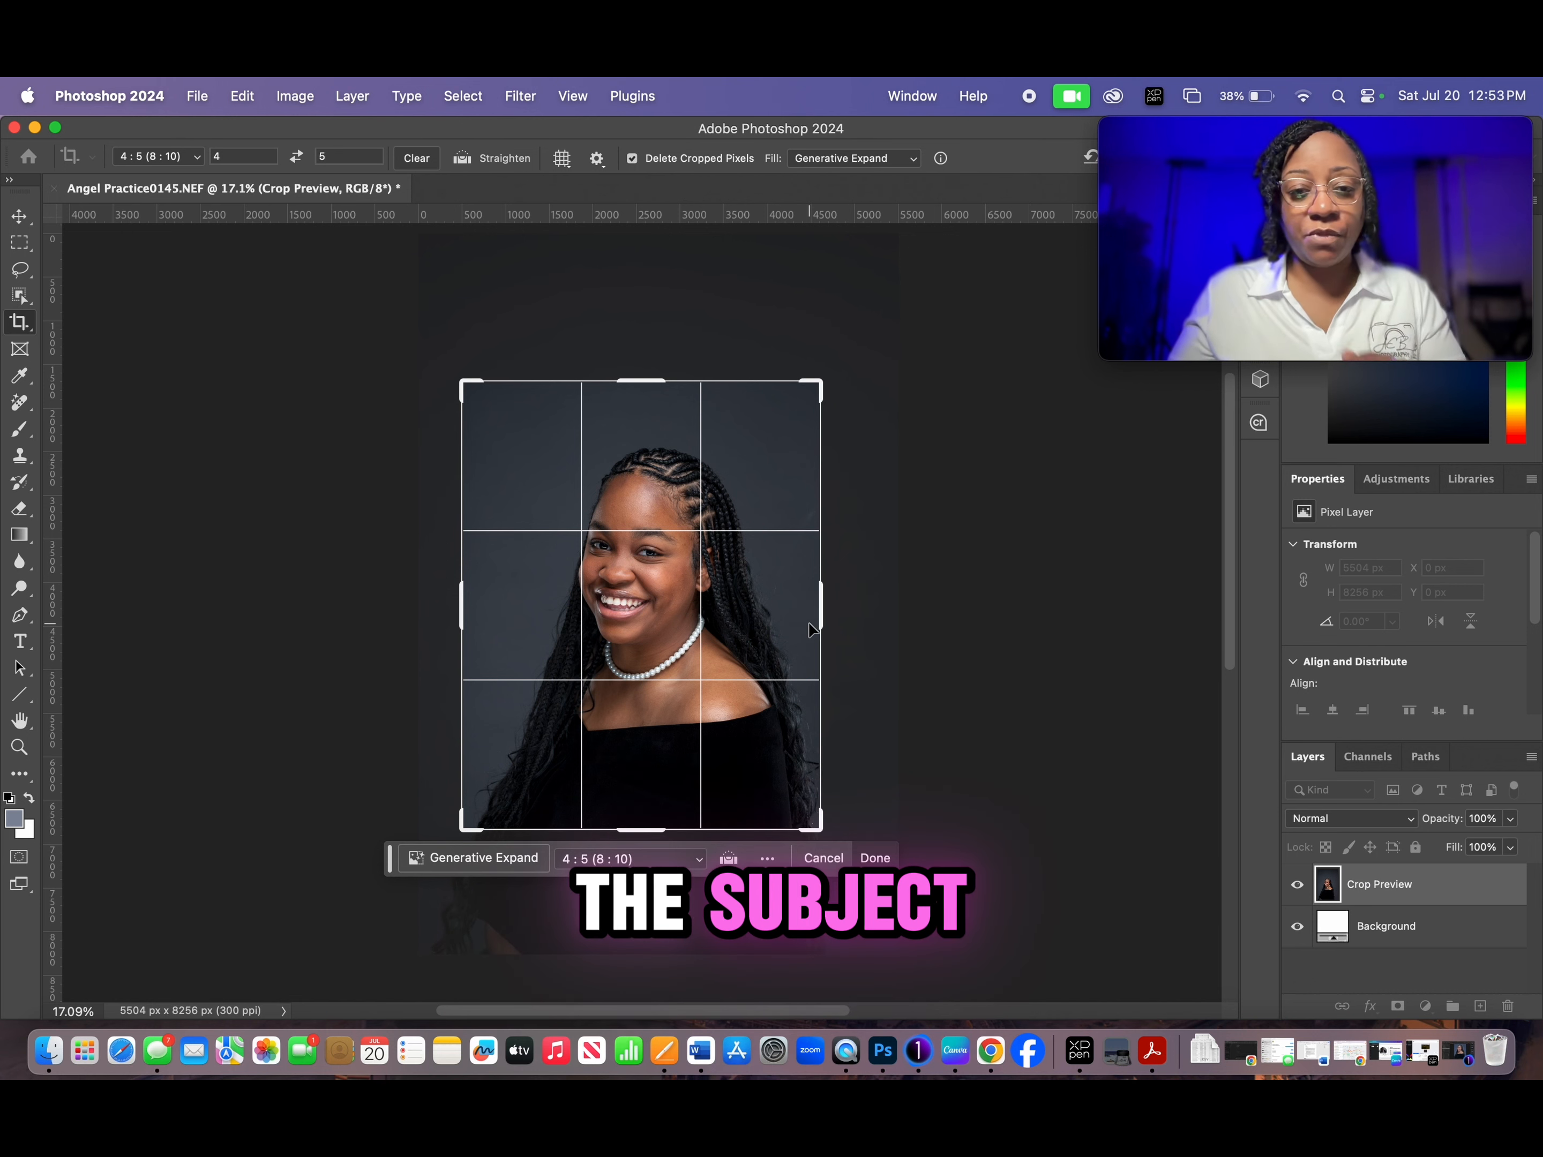
pyautogui.moveTo(622, 583); pyautogui.dragTo(641, 579)
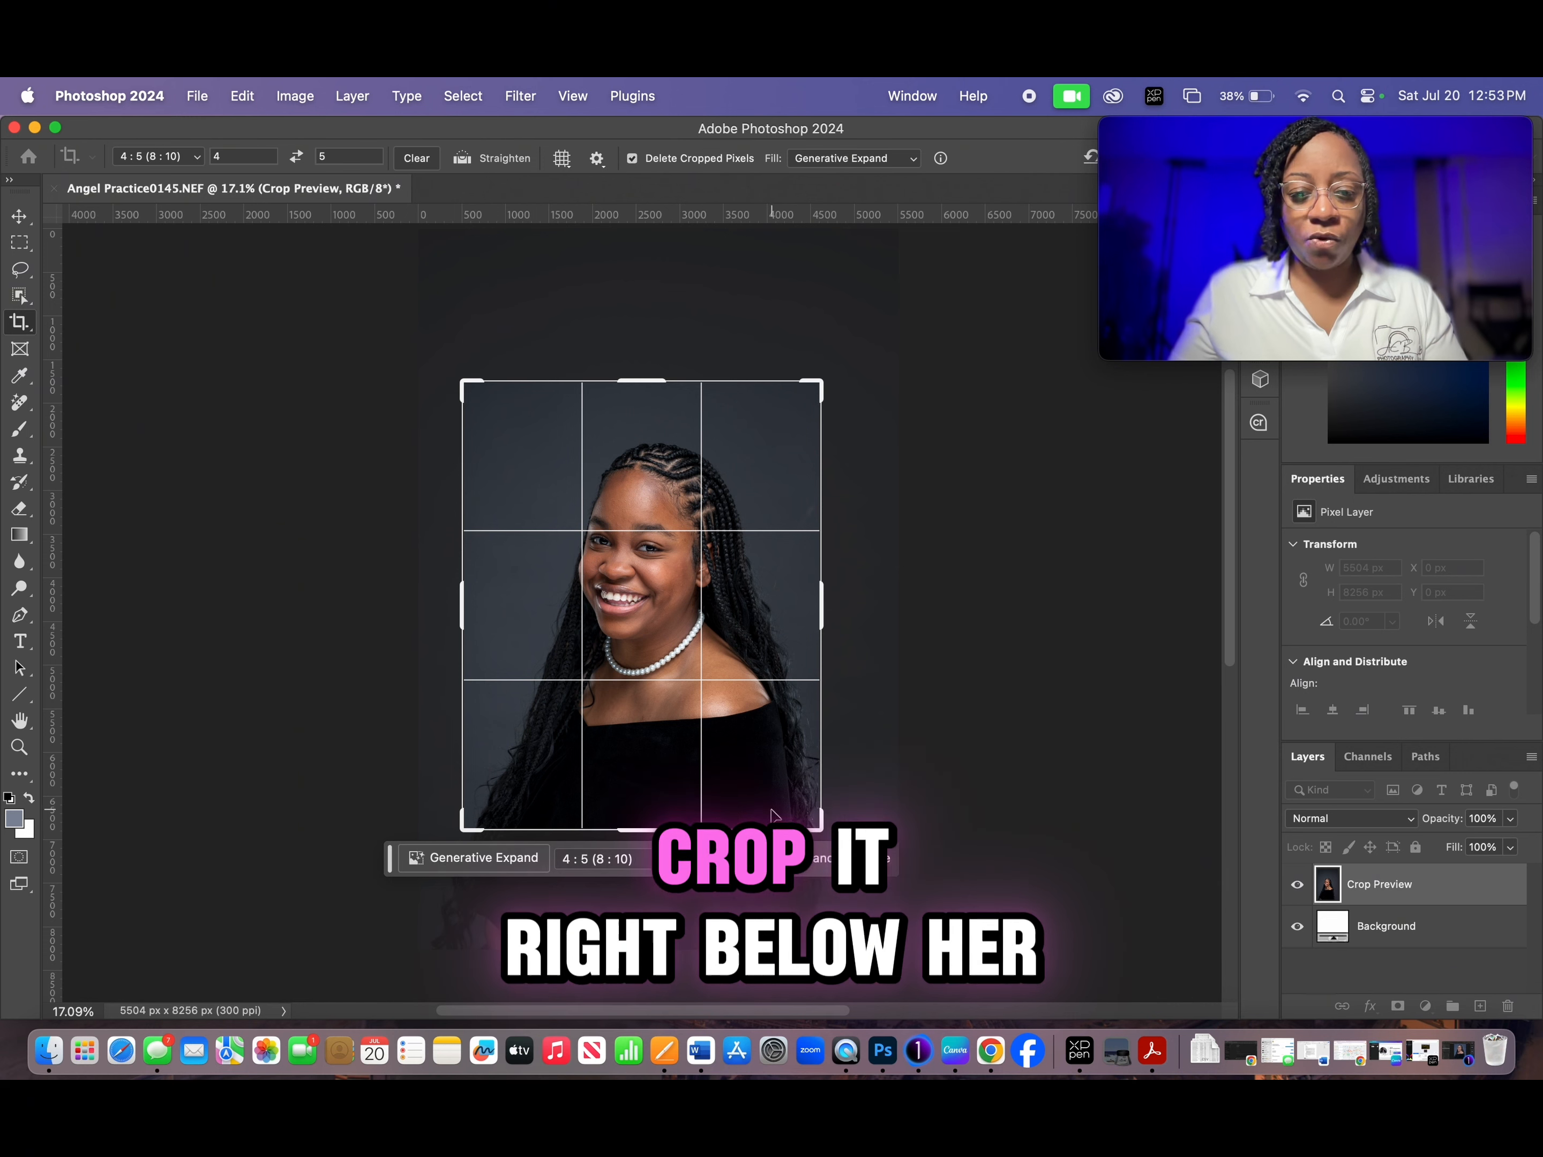
# - Tighten the crop to about 3856 x 4820 px around the subject's head and shoulders, and apply it
pyautogui.moveTo(463, 382); pyautogui.dragTo(474, 396)
pyautogui.moveTo(602, 569)
pyautogui.mouseDown()
pyautogui.moveTo(616, 597)
pyautogui.moveTo(605, 588)
pyautogui.mouseUp()
pyautogui.moveTo(1182, 140)
pyautogui.moveTo(1182, 140); pyautogui.dragTo(1189, 168)
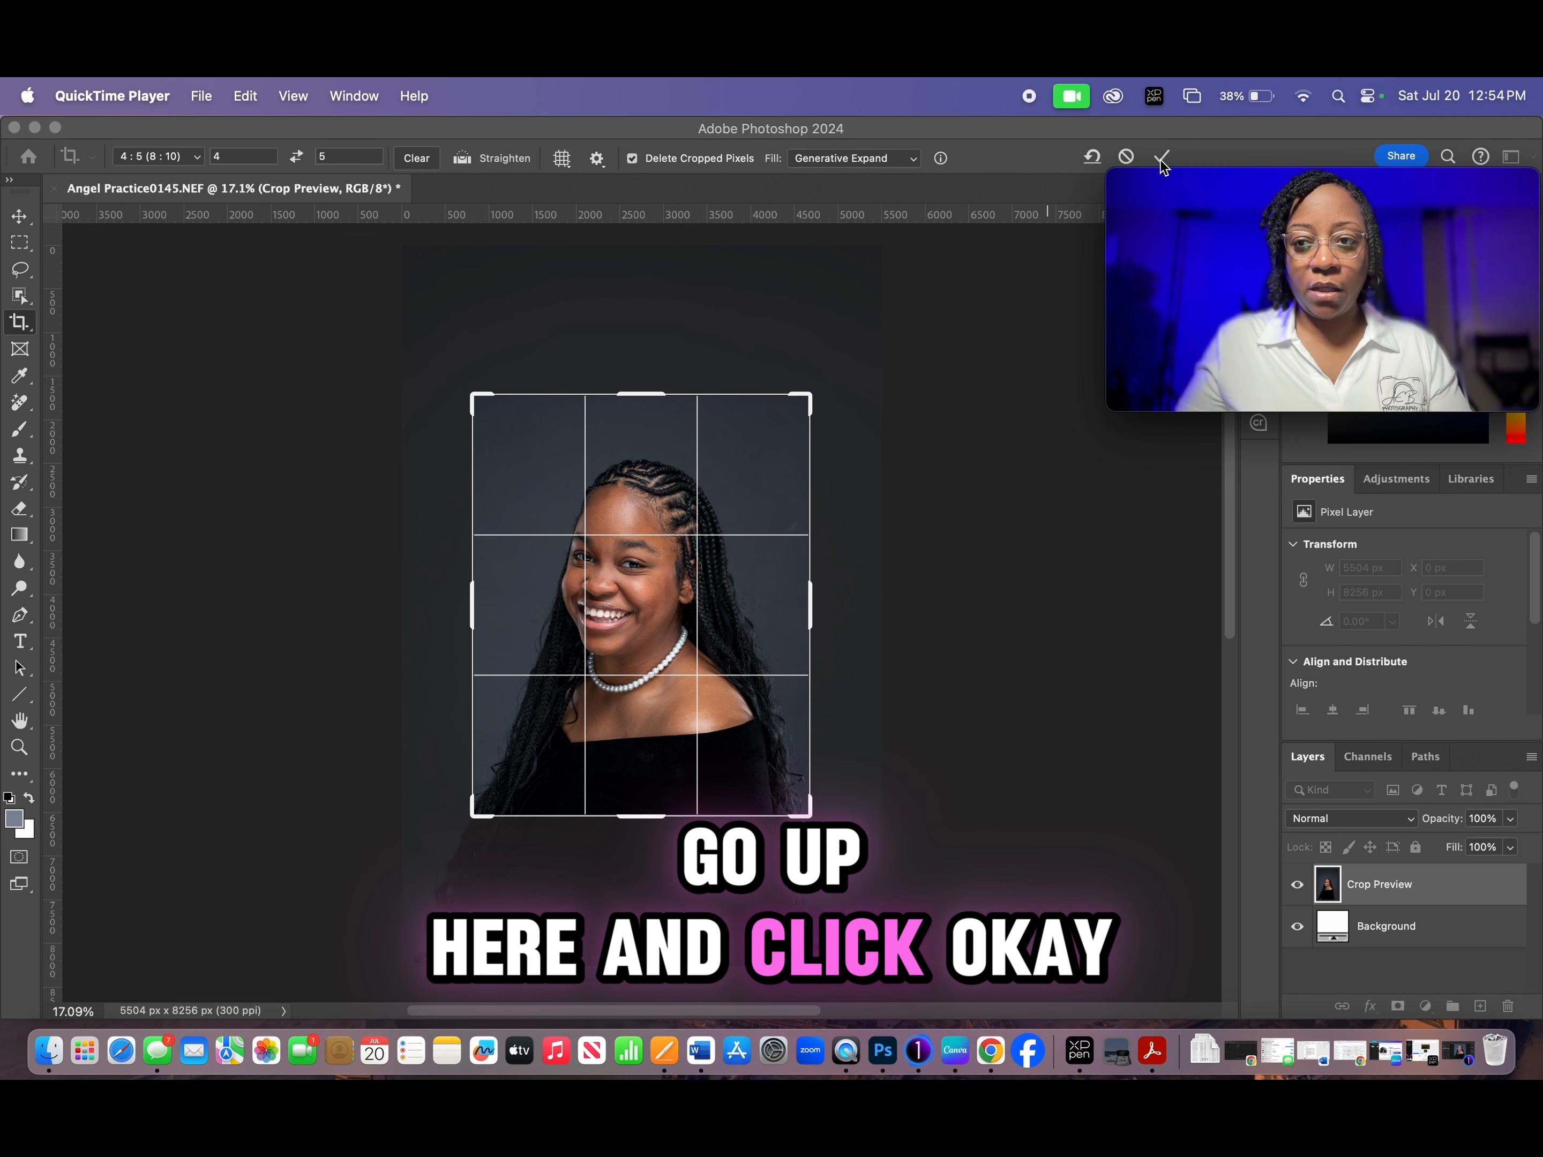
pyautogui.click(1163, 160)
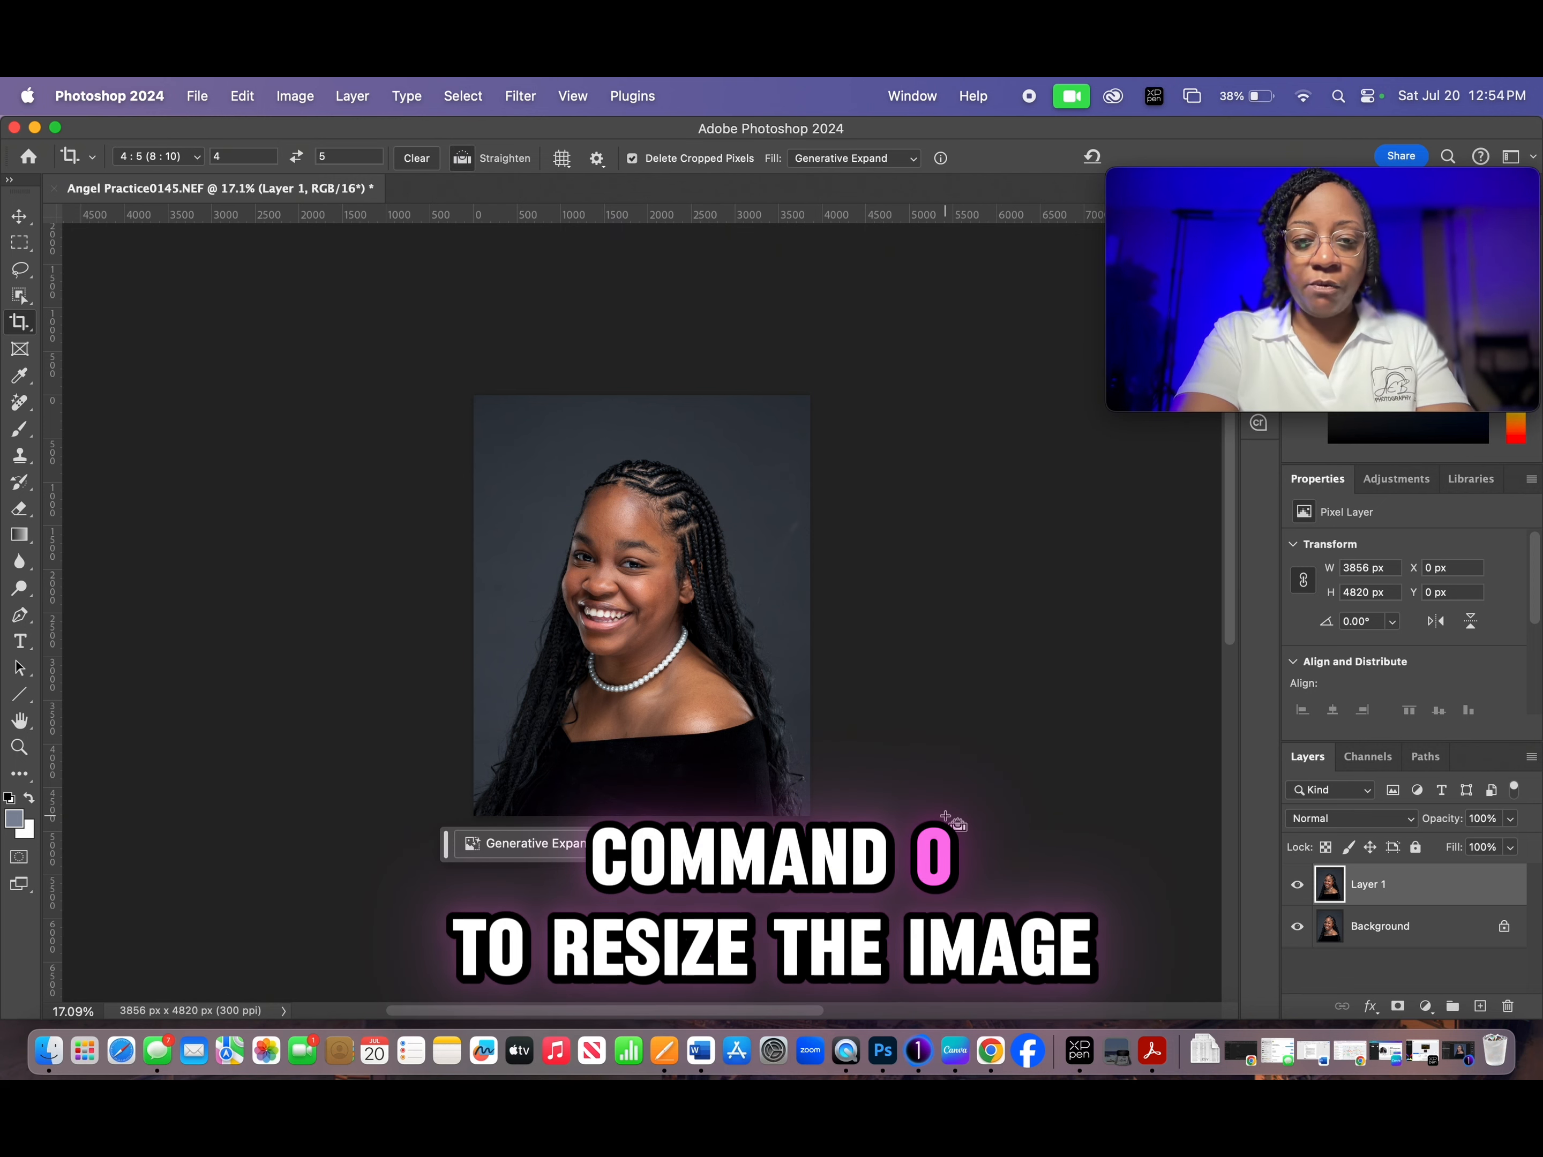
# - Fit the cropped image to the window and select the subject automatically on Layer 1
pyautogui.press('super+0')
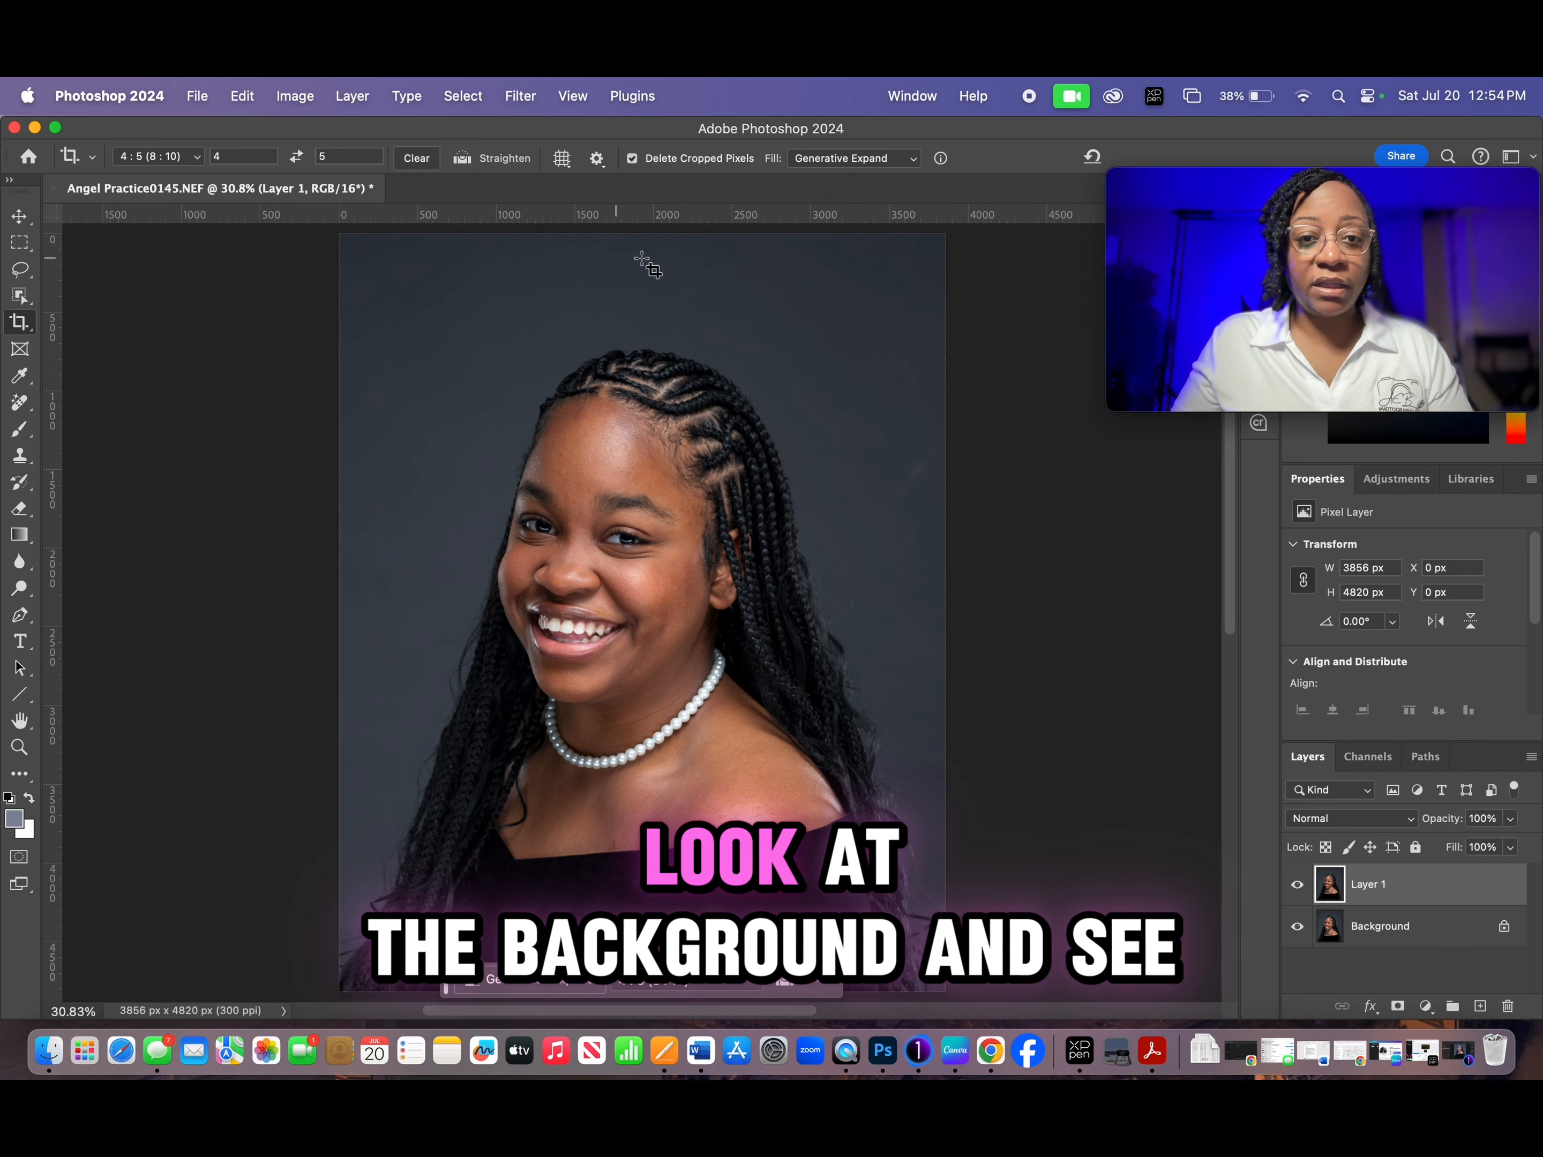
pyautogui.press('j')
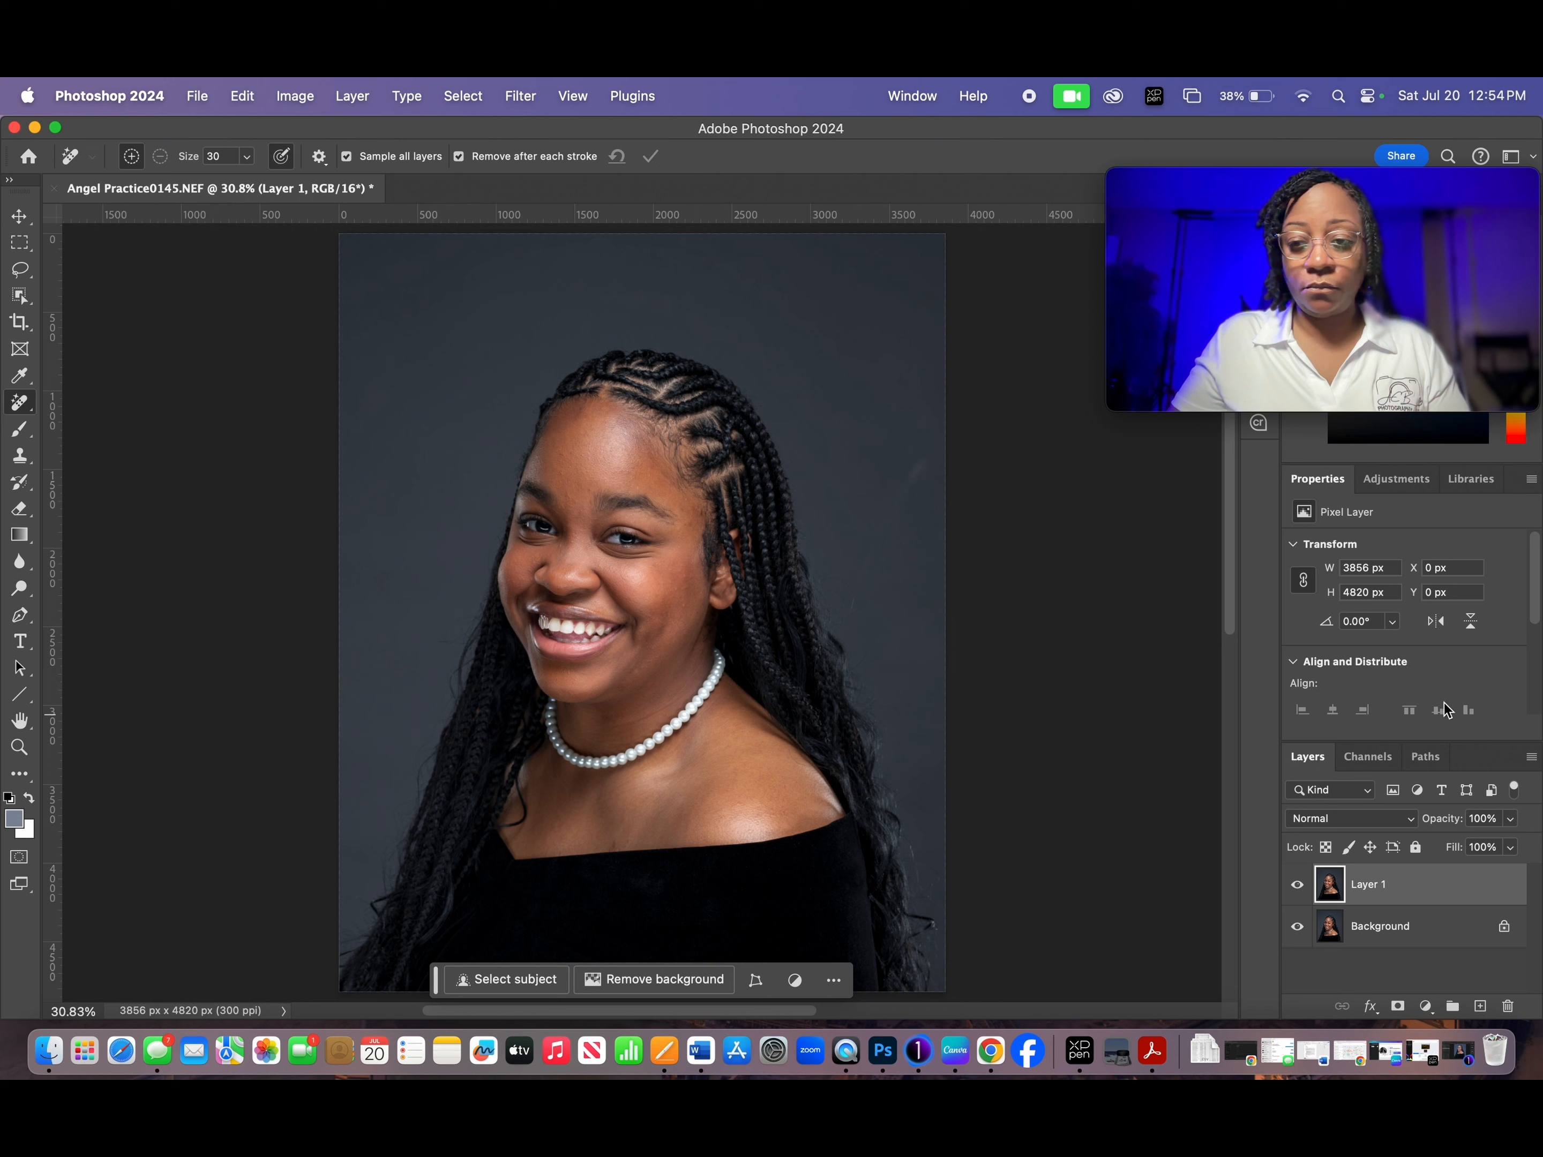
pyautogui.moveTo(1535, 602); pyautogui.dragTo(1538, 725)
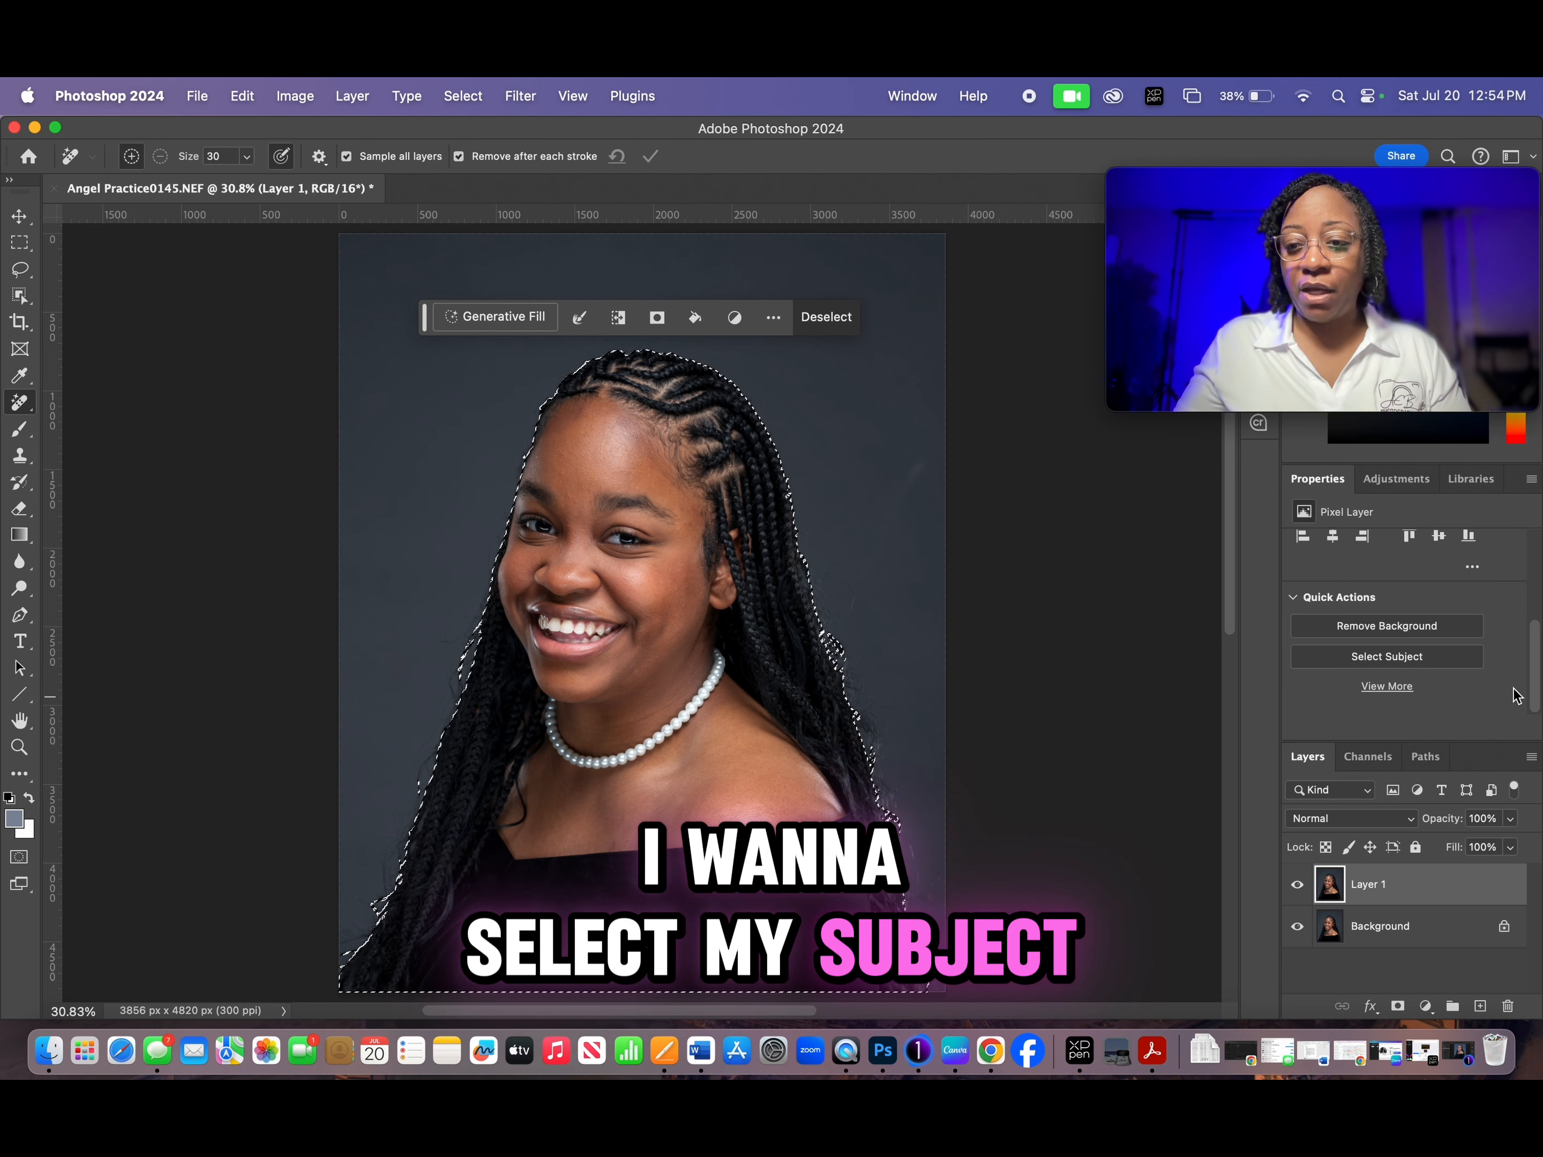
# - Expand the subject selection outward by a few pixels
pyautogui.click(465, 96)
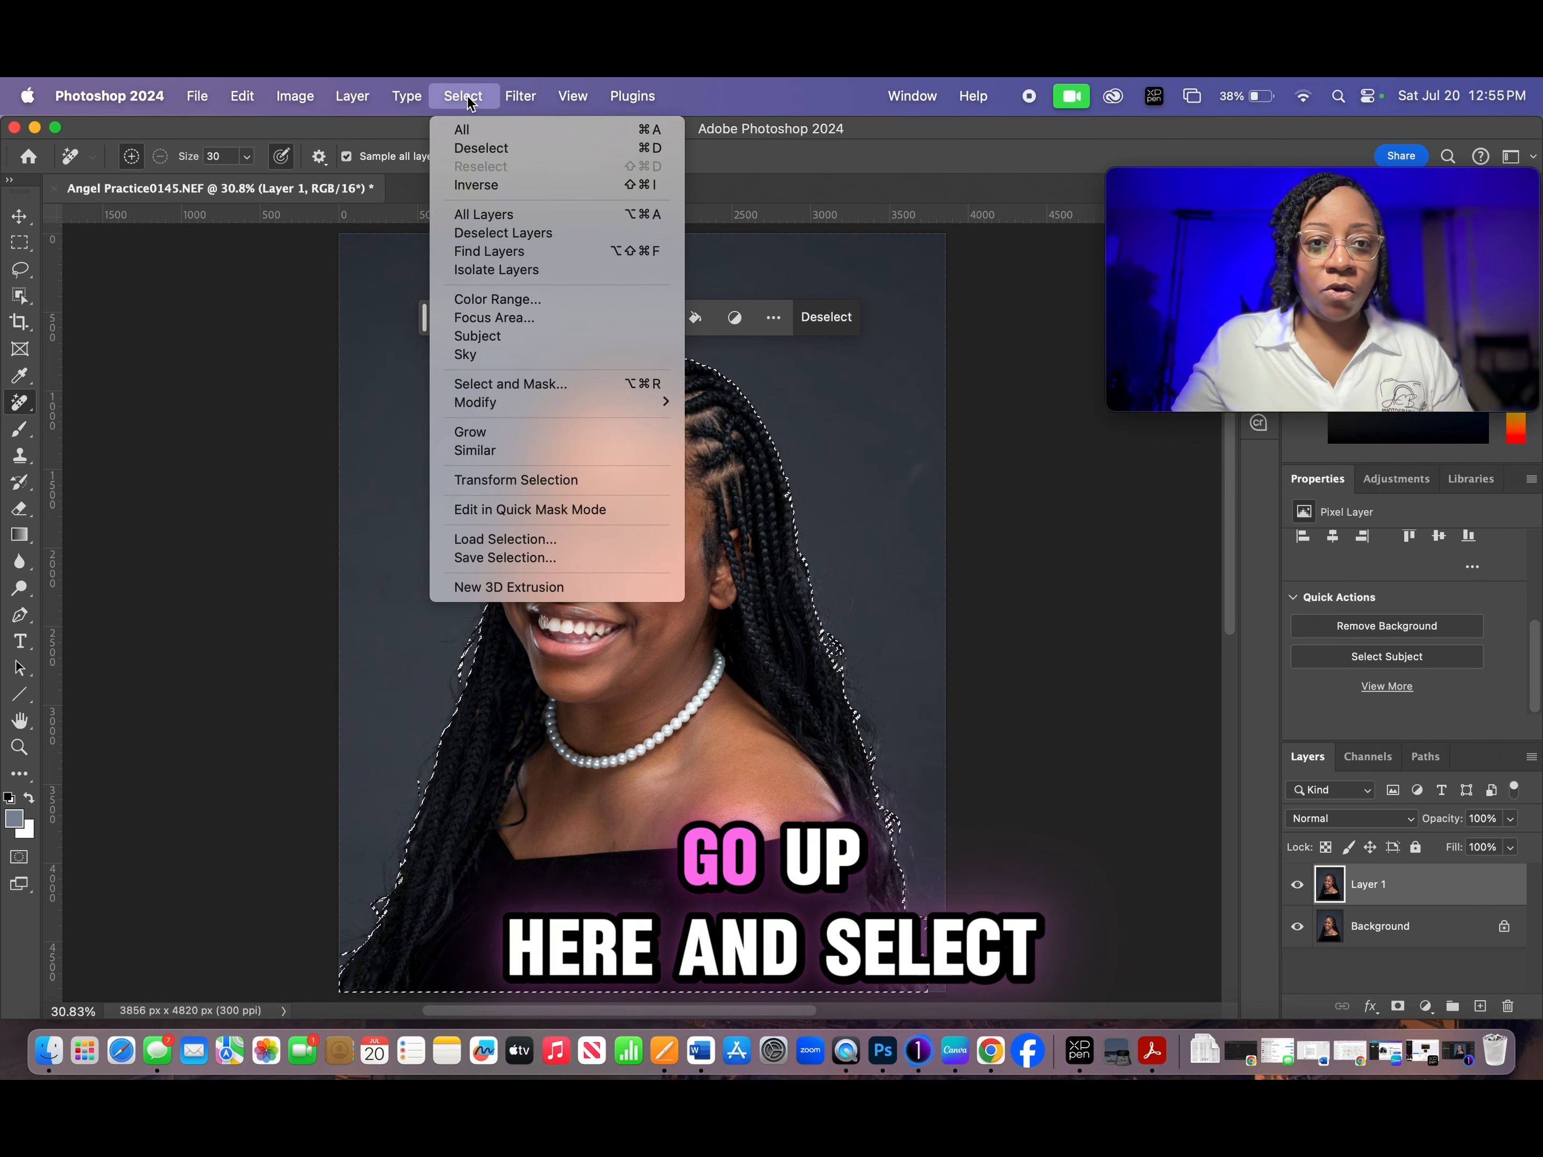
pyautogui.moveTo(525, 401)
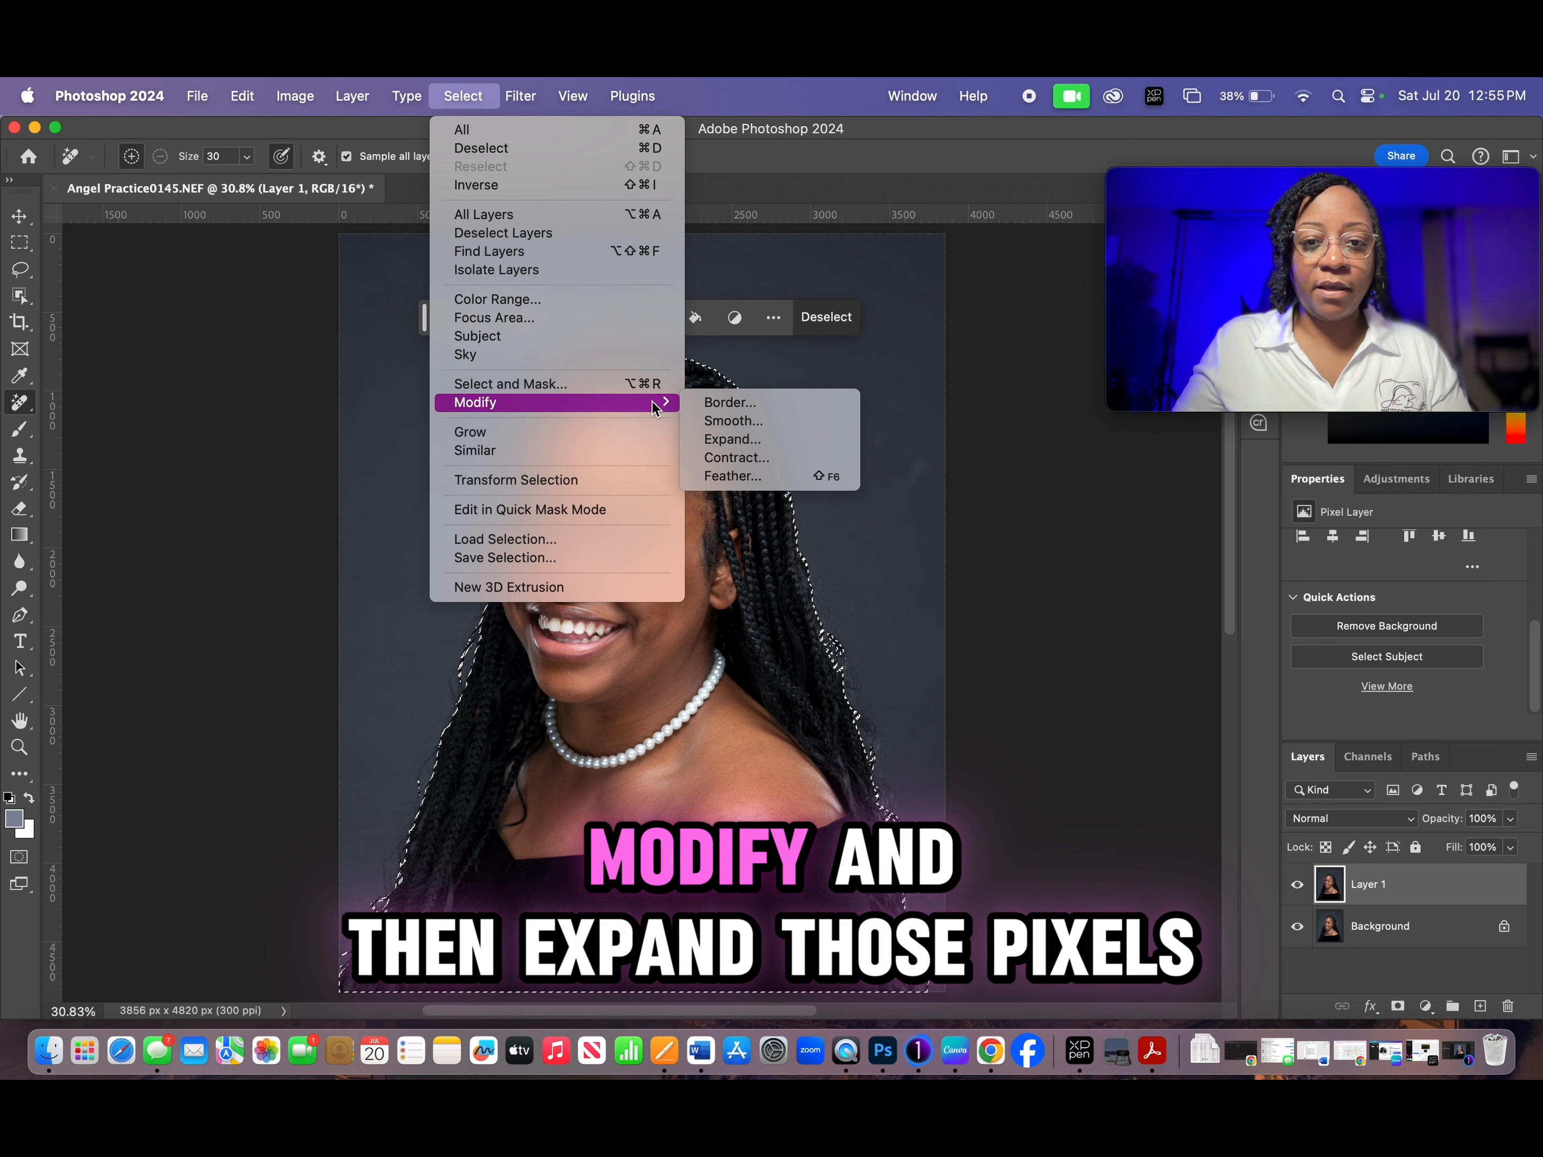
pyautogui.click(729, 442)
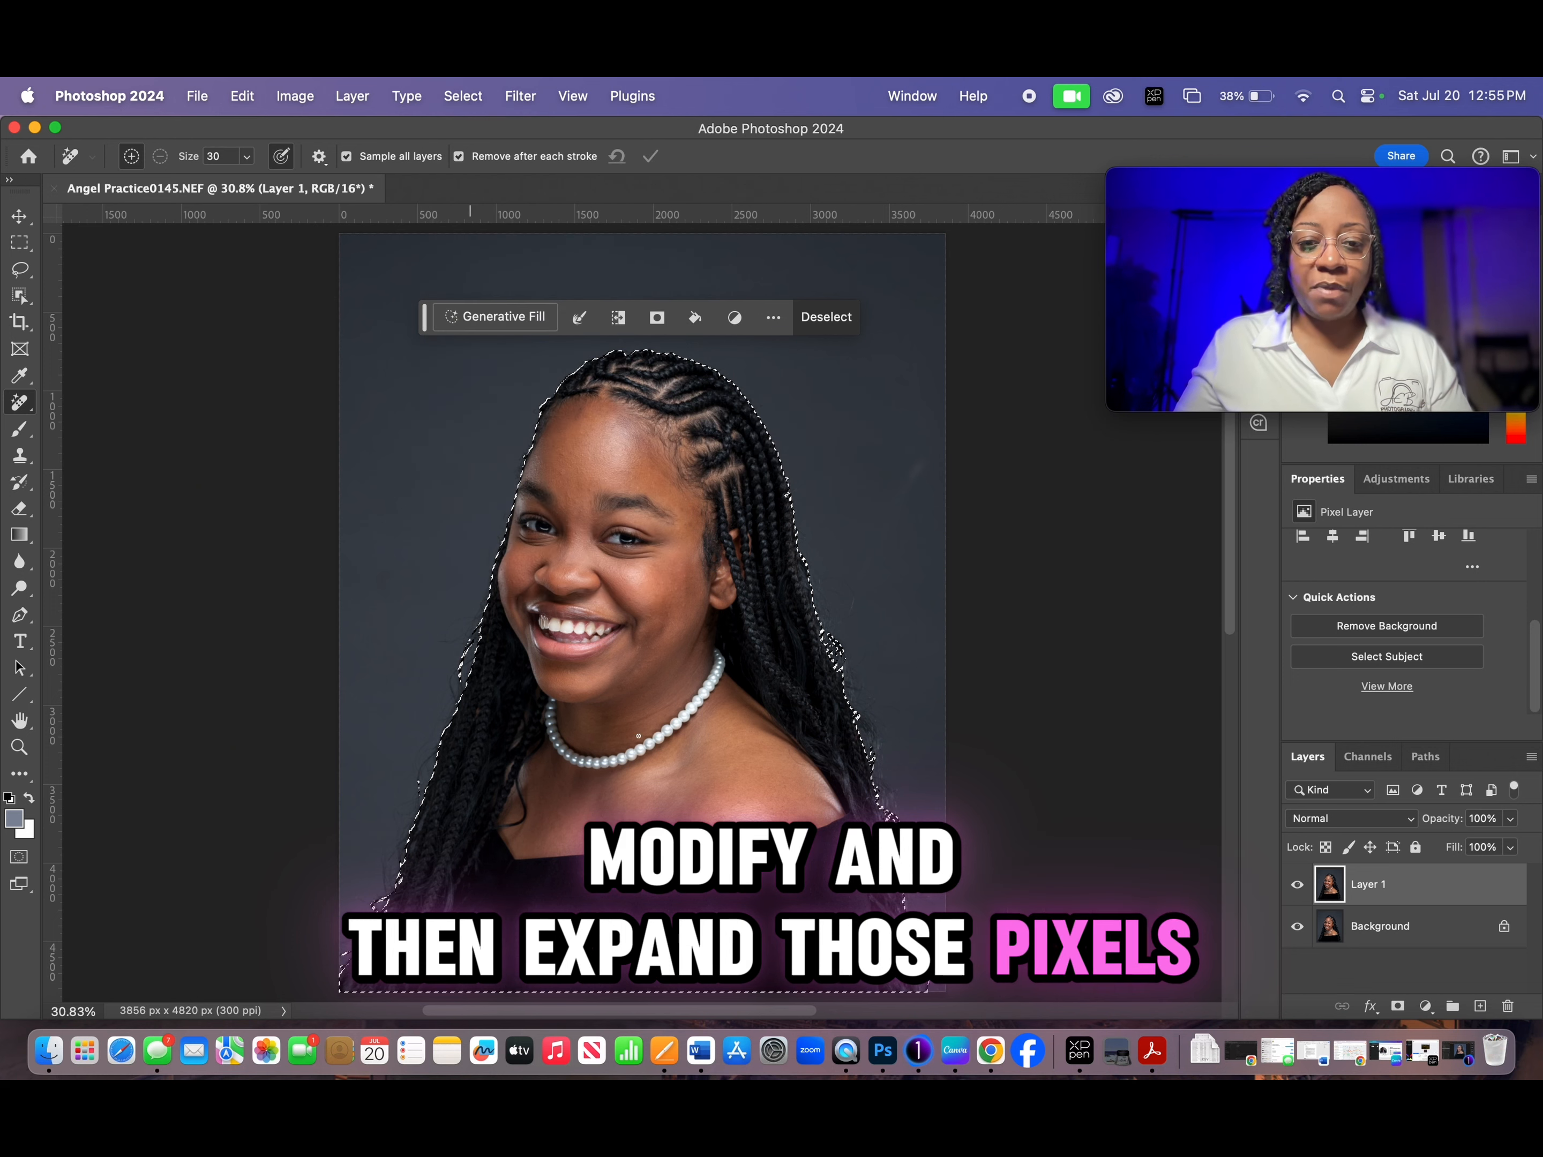
pyautogui.click(646, 725)
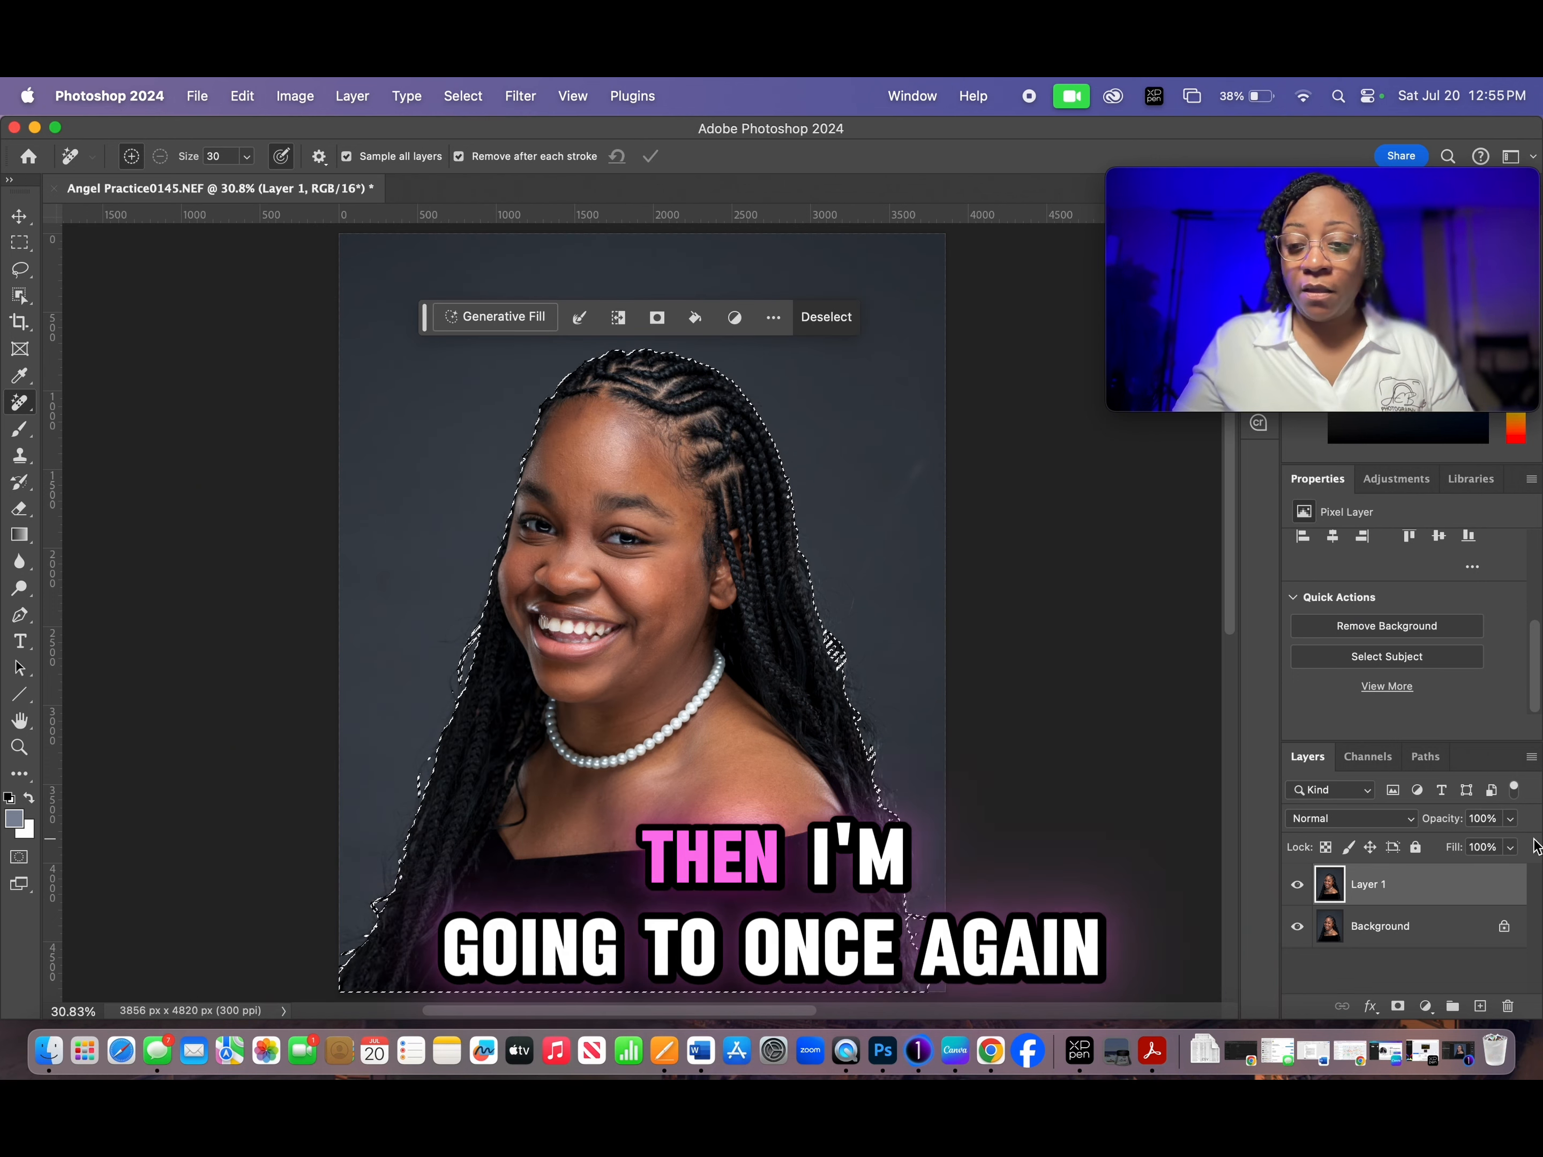
# - Feather the edge of the subject selection by 1 pixel
pyautogui.click(490, 98)
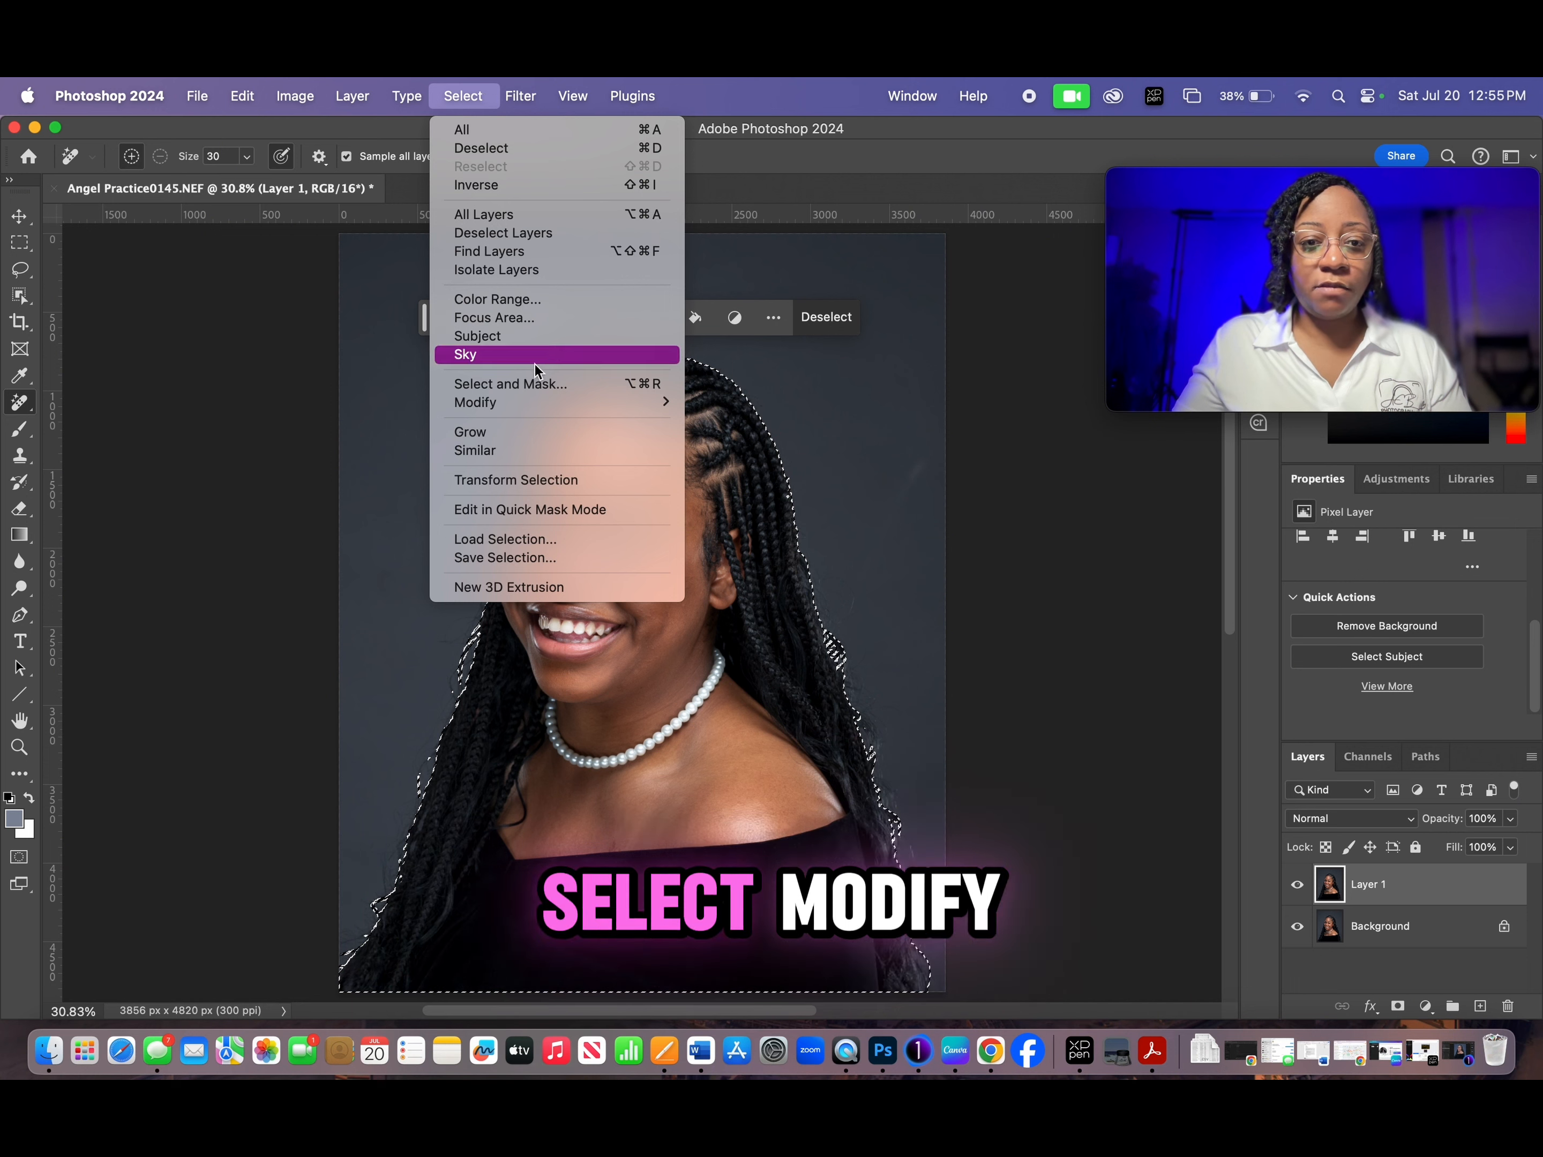
pyautogui.moveTo(536, 402)
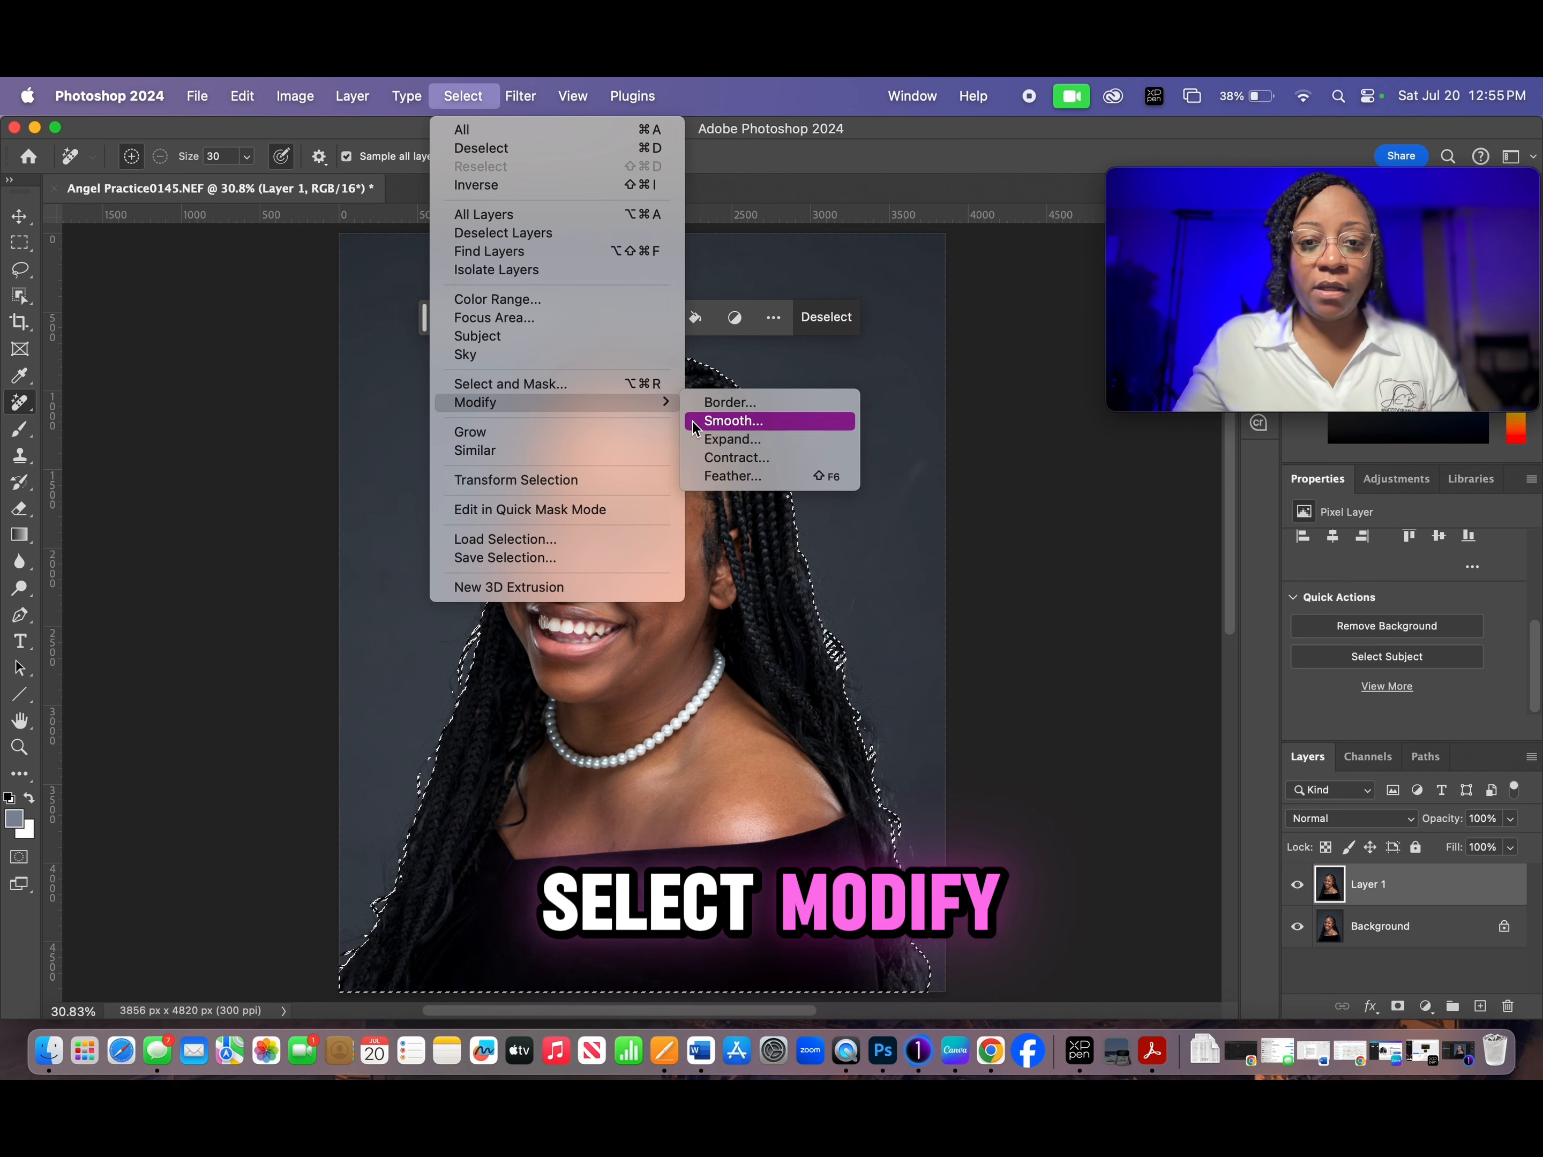
pyautogui.click(735, 477)
pyautogui.click(881, 551)
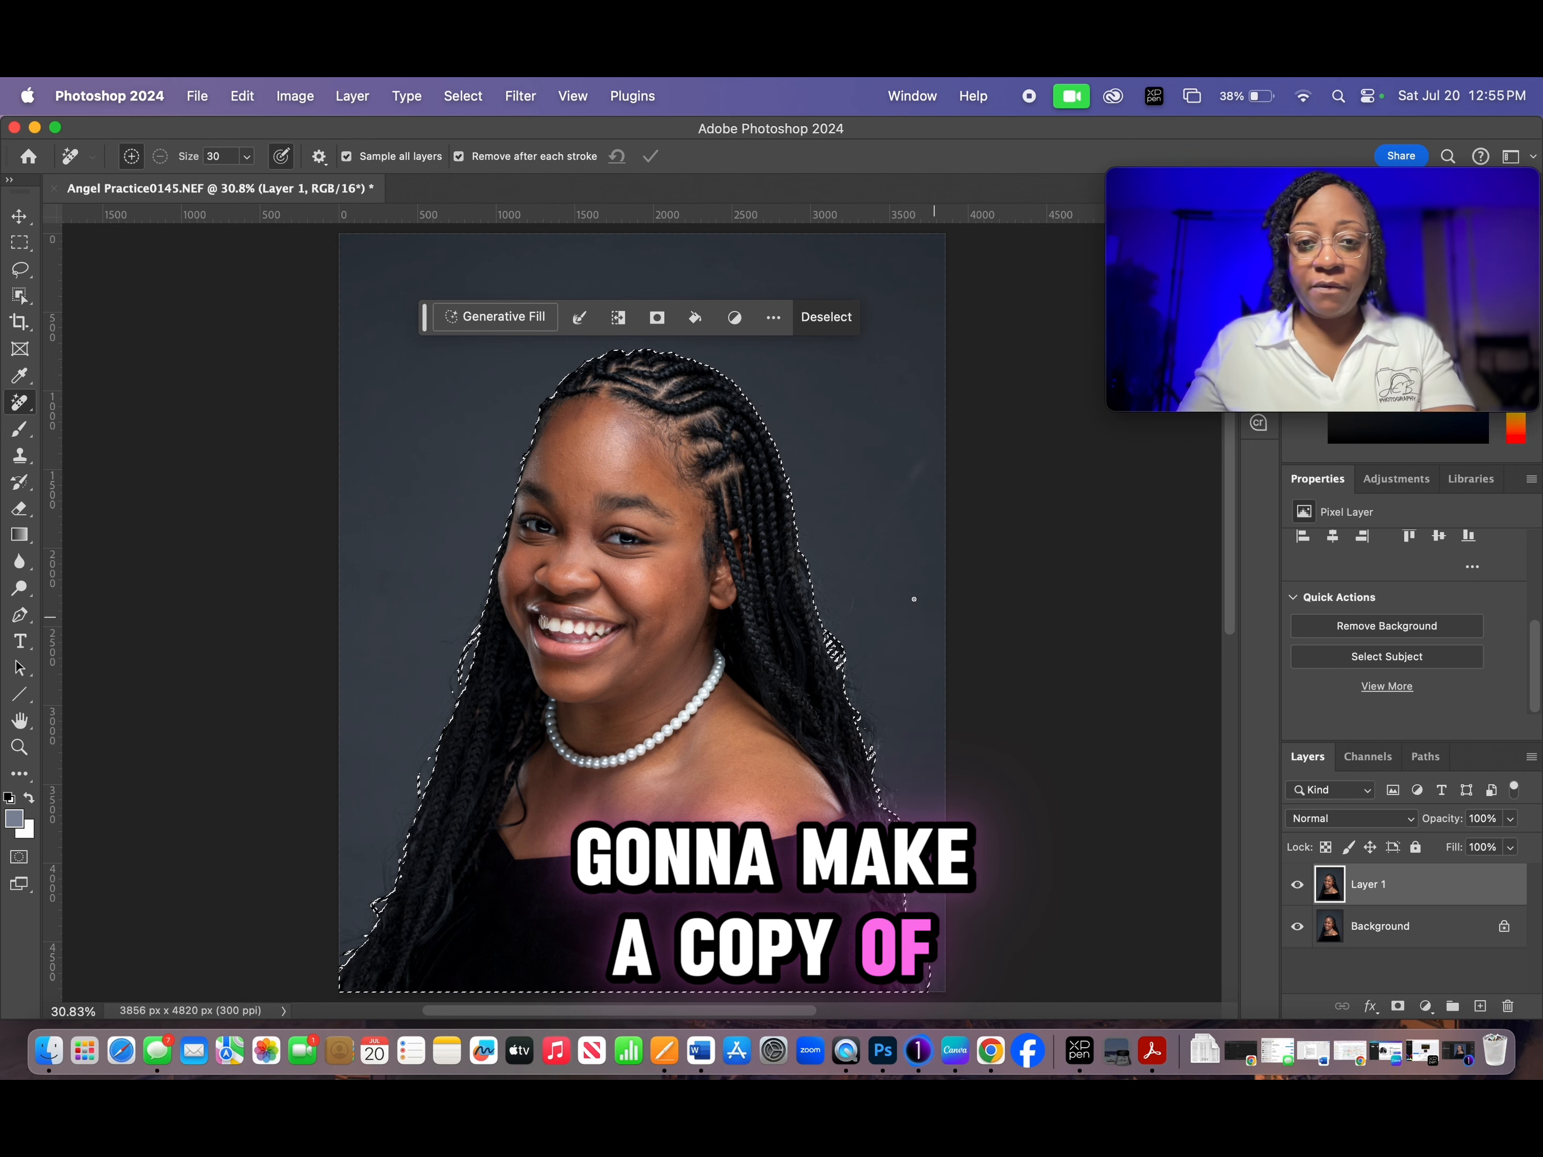
# - Copy the selected subject to a new layer, reload its outline as a selection, and make Layer 1 active
pyautogui.press('super+j')
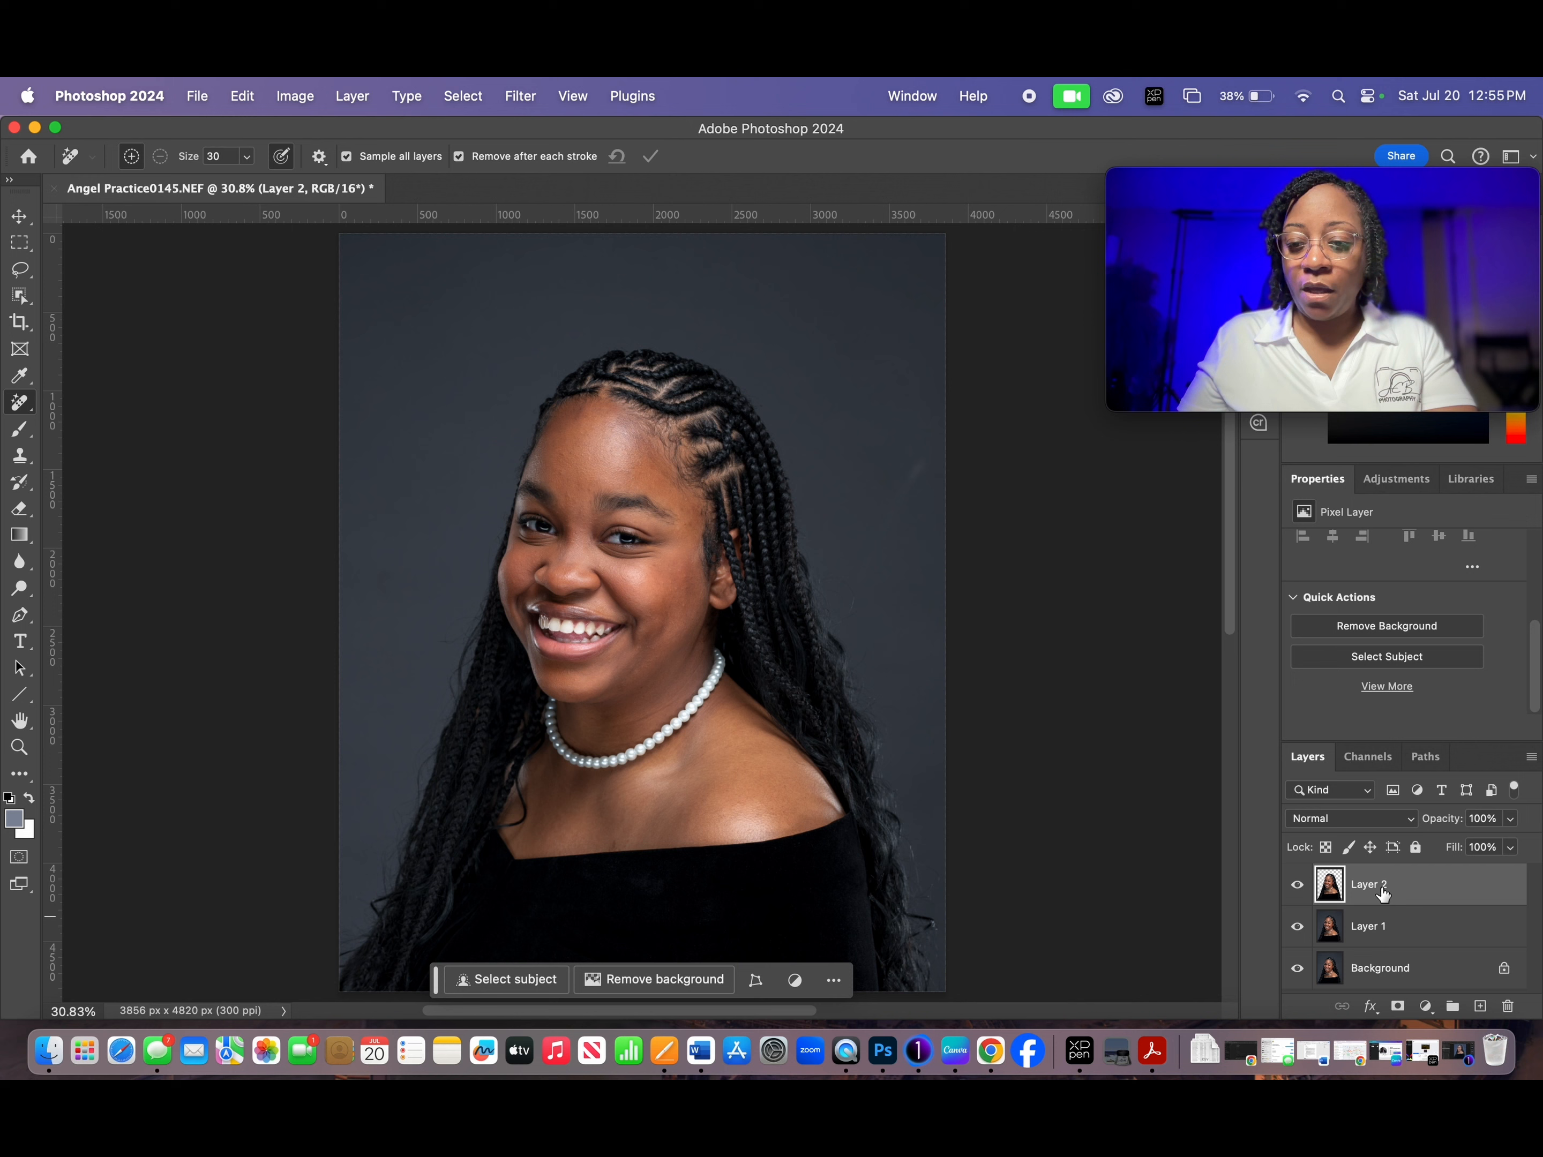
pyautogui.keyDown('super'); pyautogui.click(1329, 926); pyautogui.keyUp('super')
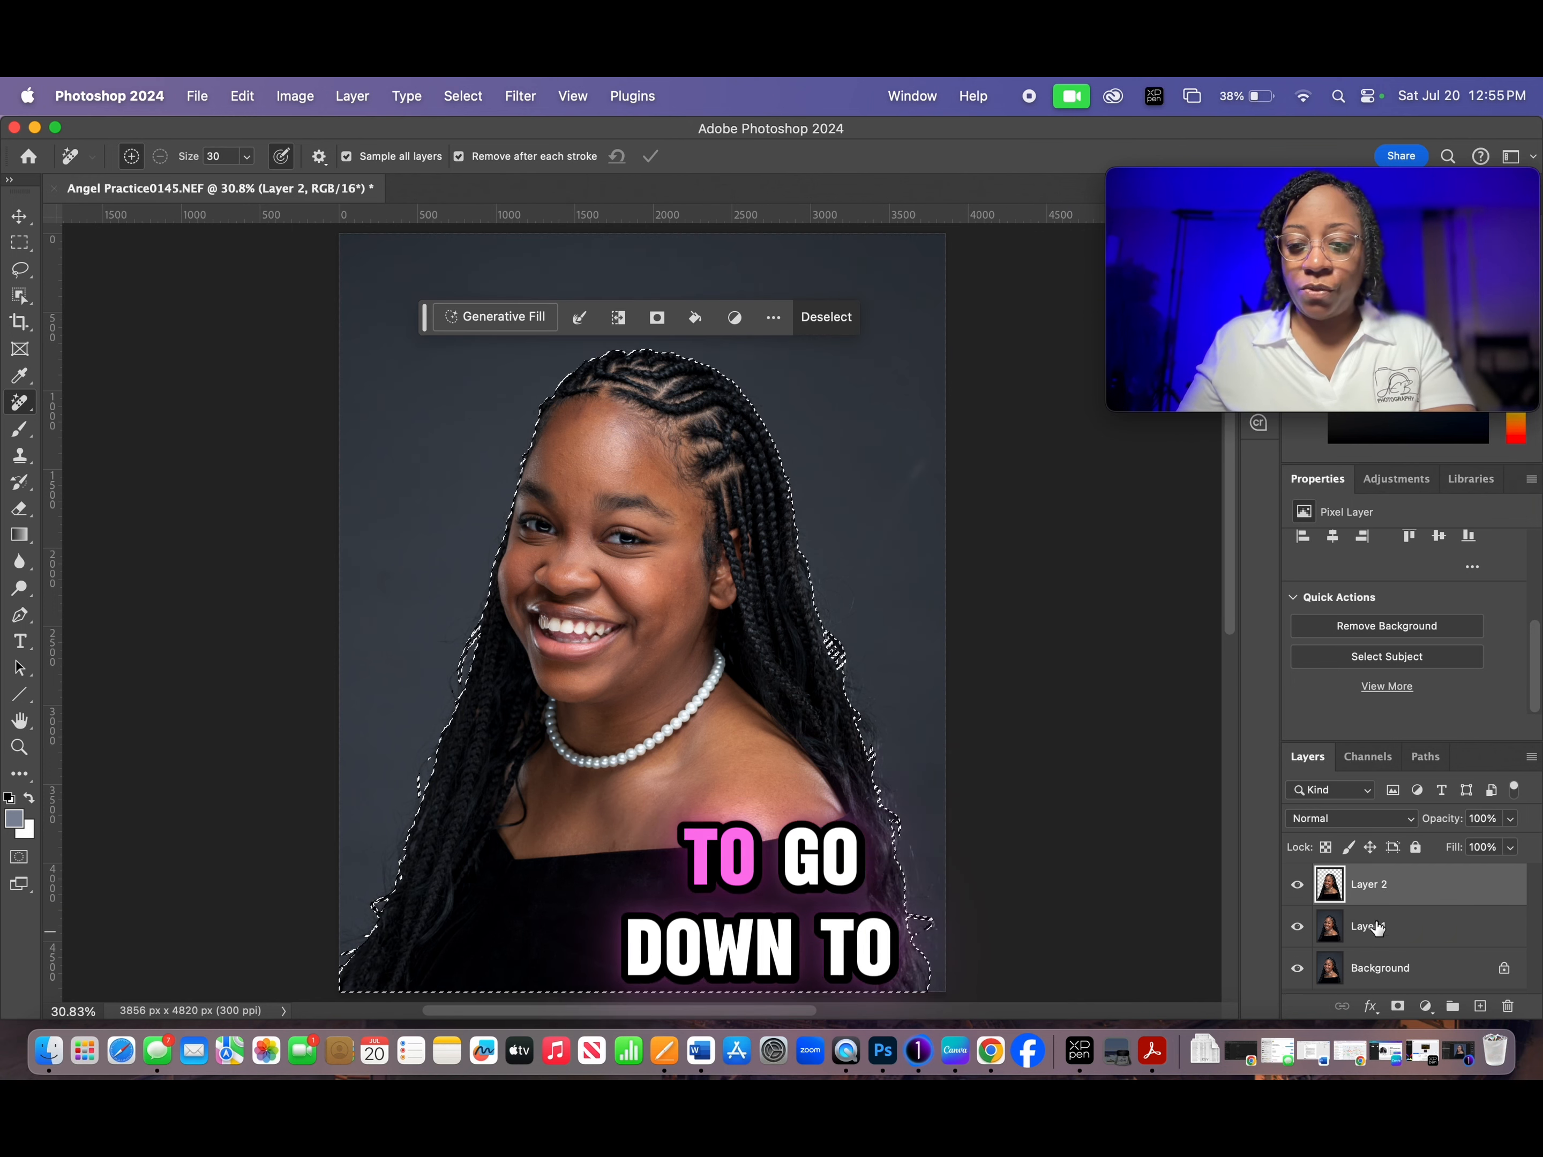
pyautogui.click(1329, 927)
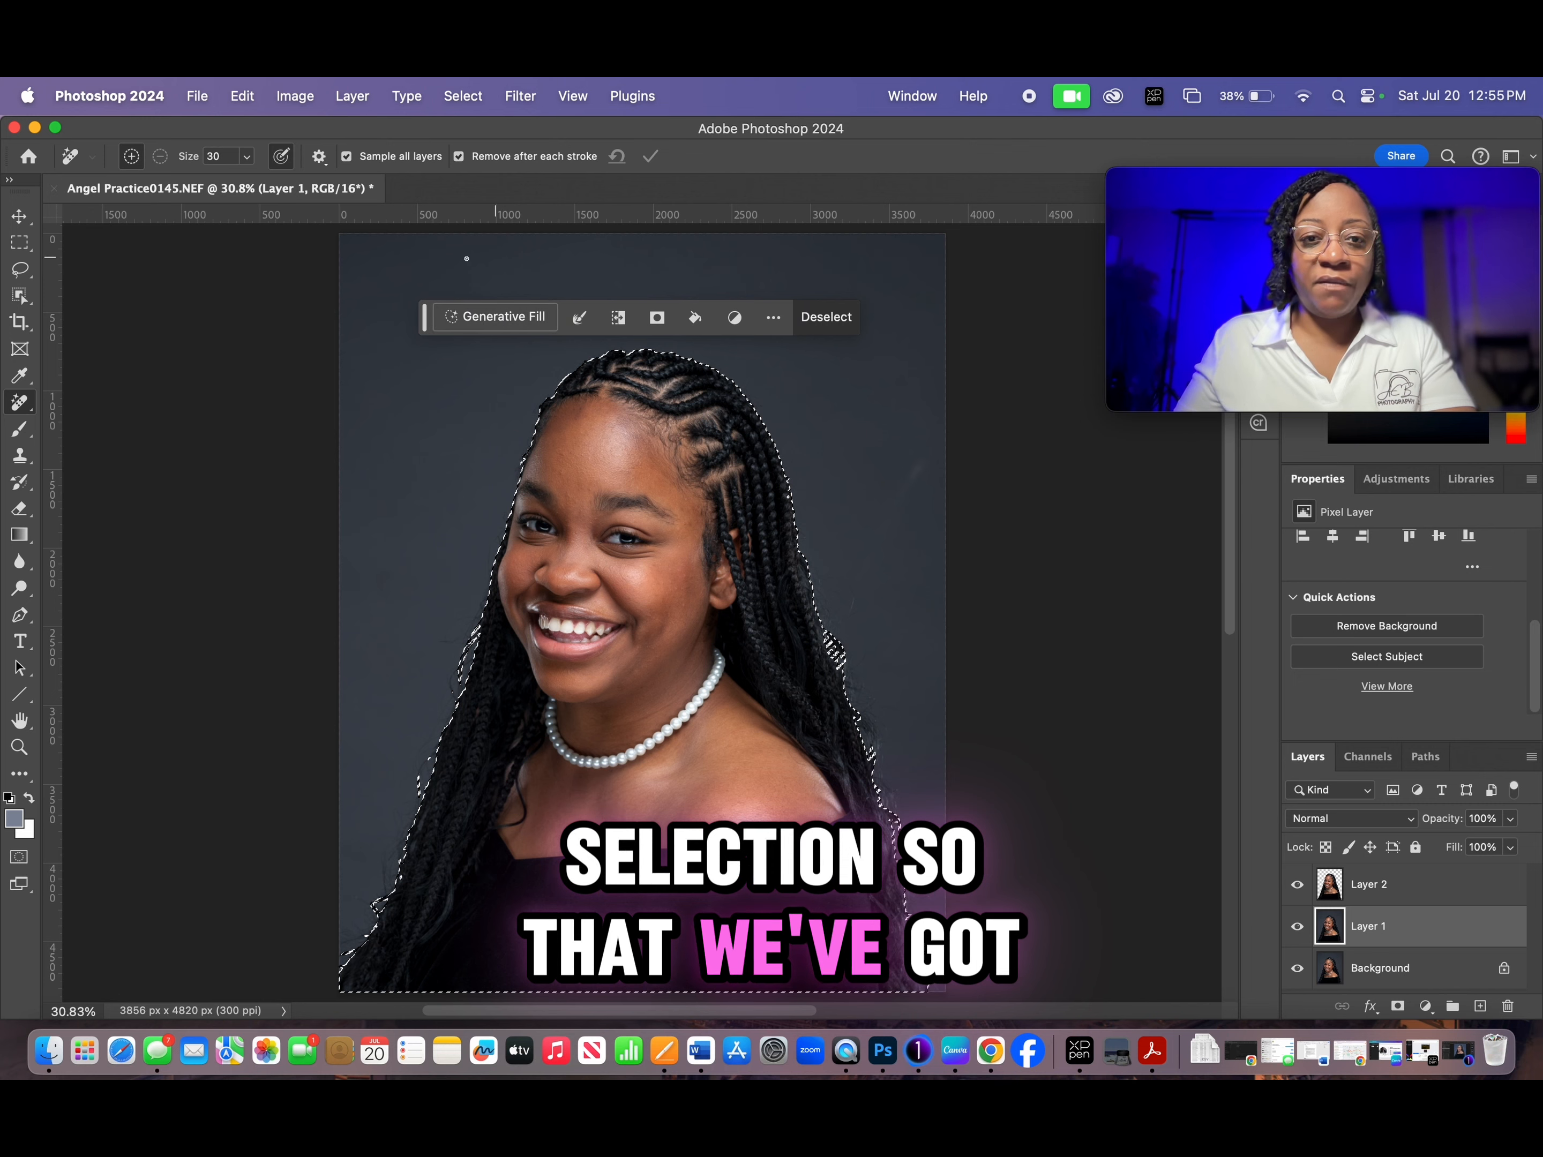
# - Invert the selection and copy the backdrop around the subject from Layer 1 to a new layer
pyautogui.click(463, 96)
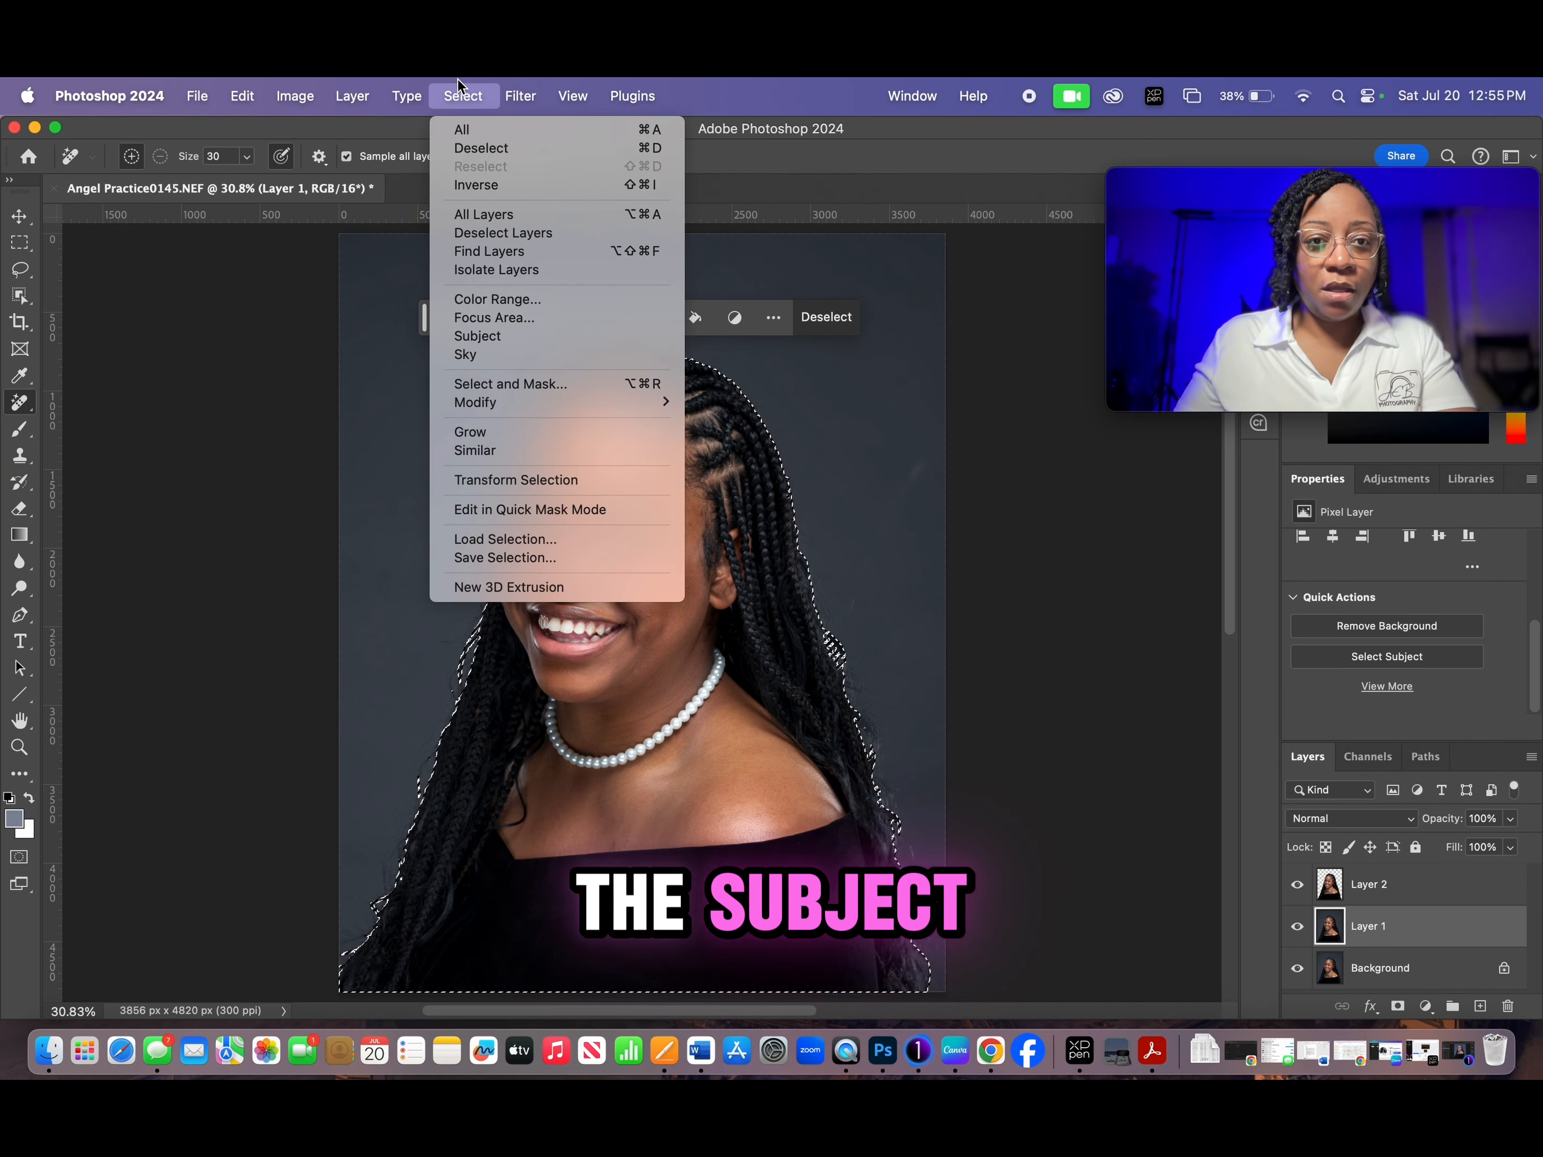
pyautogui.click(475, 184)
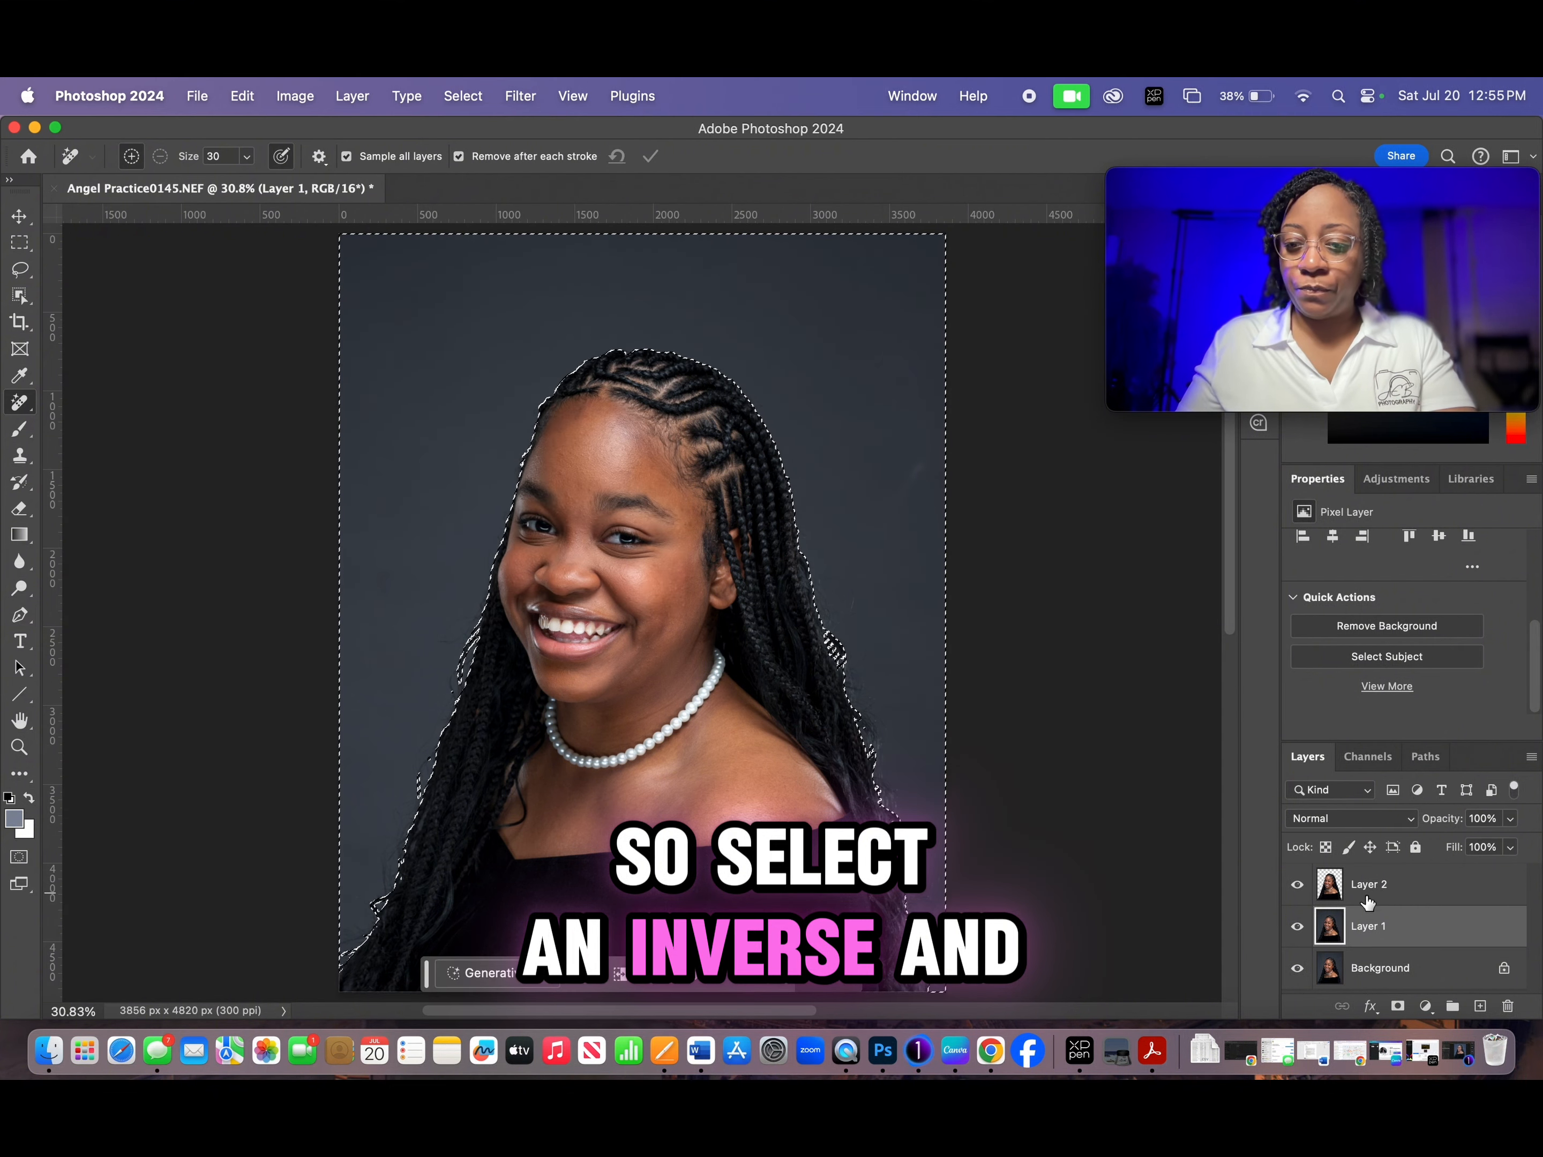
pyautogui.press('super+j')
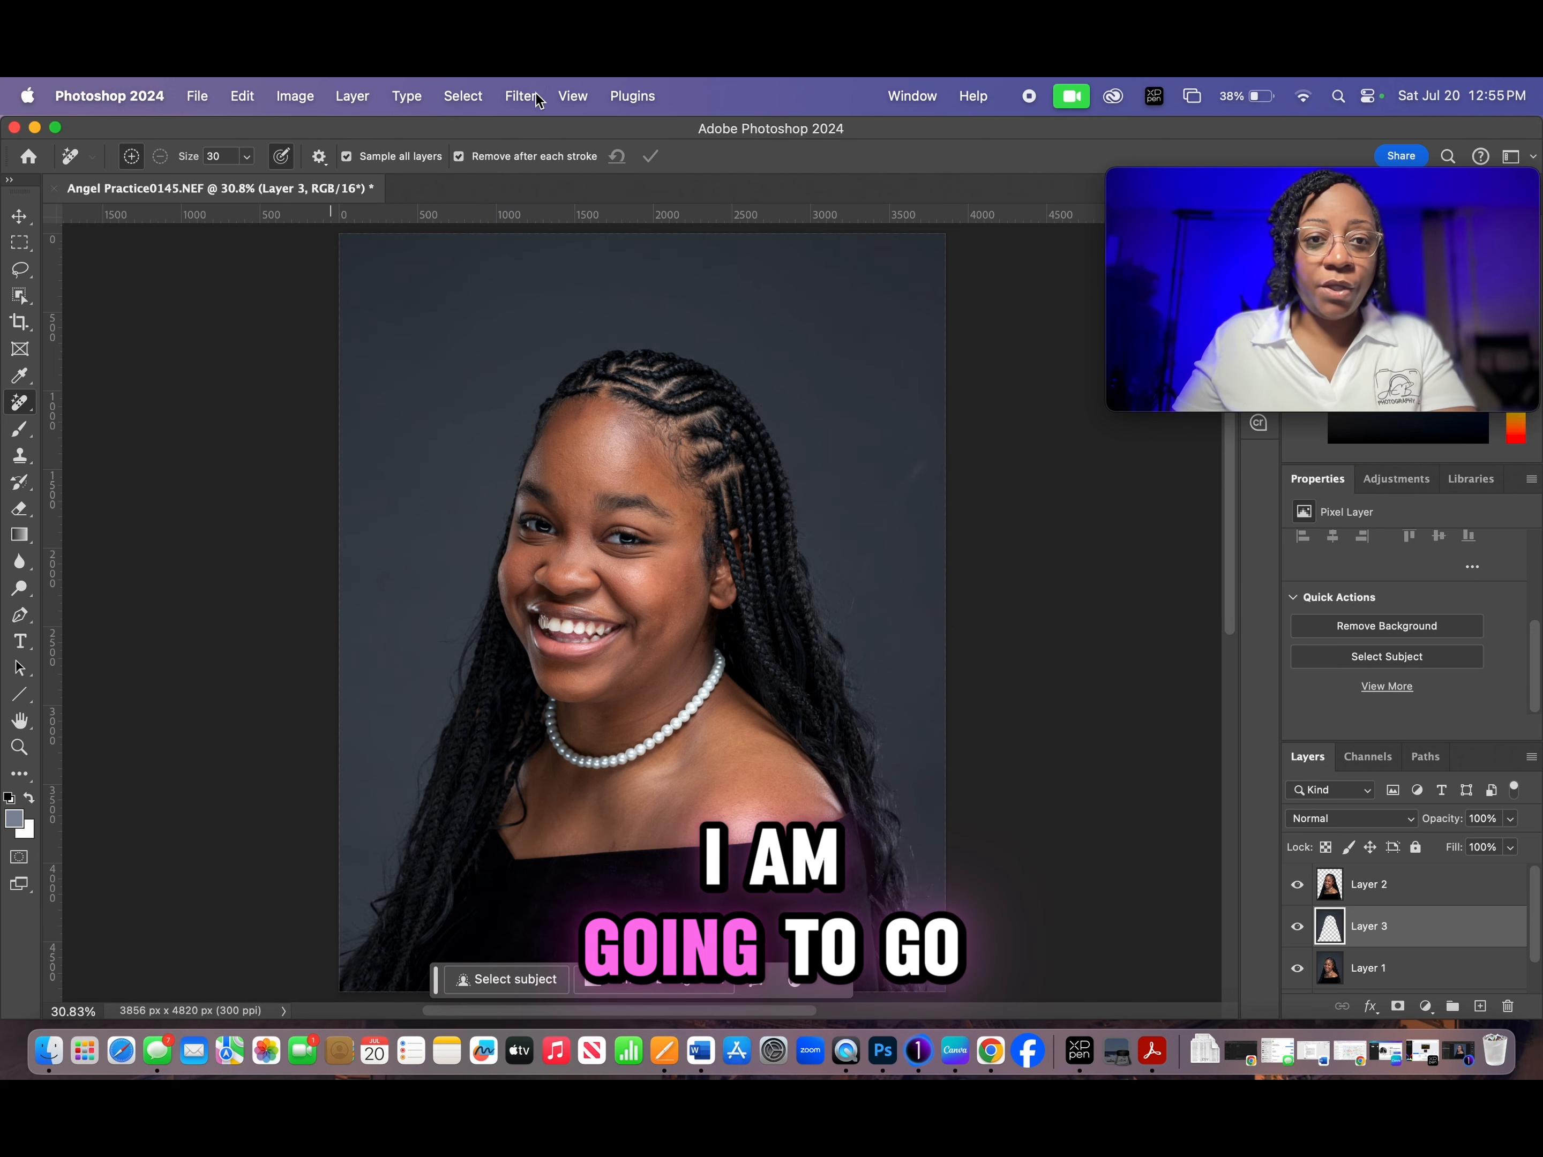
# - Apply a Gaussian Blur with a radius of 100.1 pixels to the backdrop on Layer 3
pyautogui.click(463, 96)
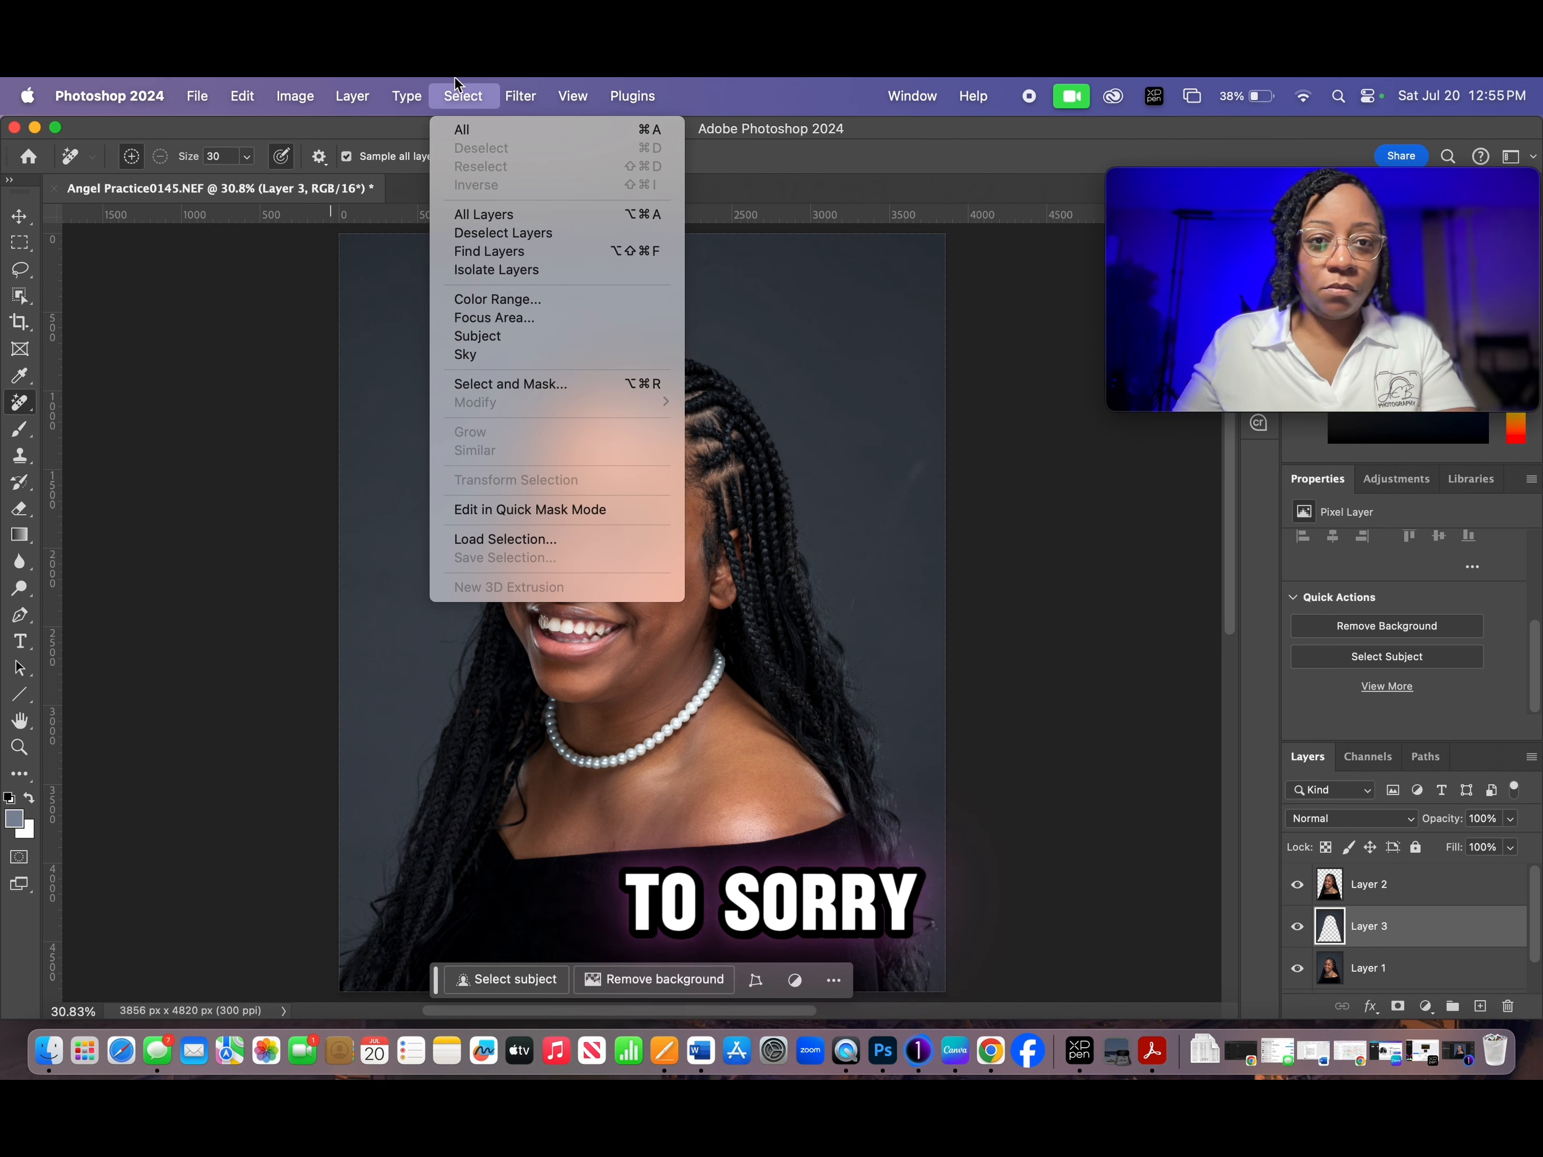
pyautogui.click(484, 91)
pyautogui.click(520, 97)
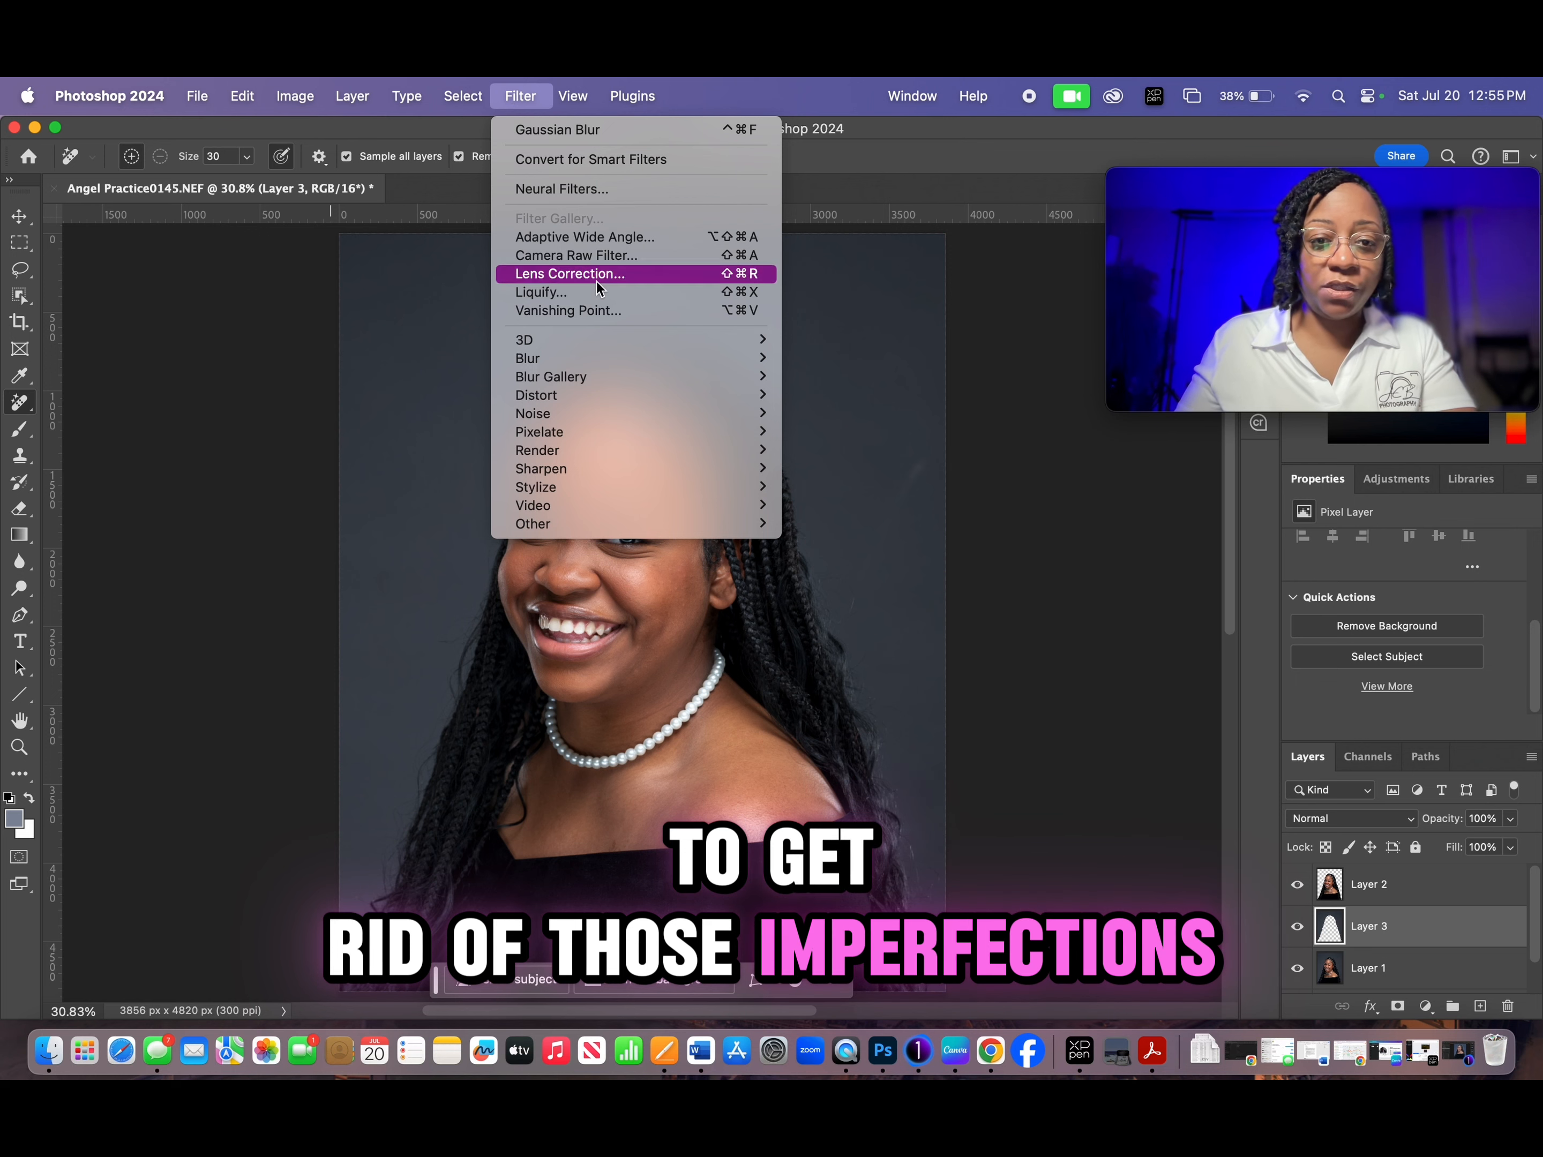
pyautogui.moveTo(578, 364)
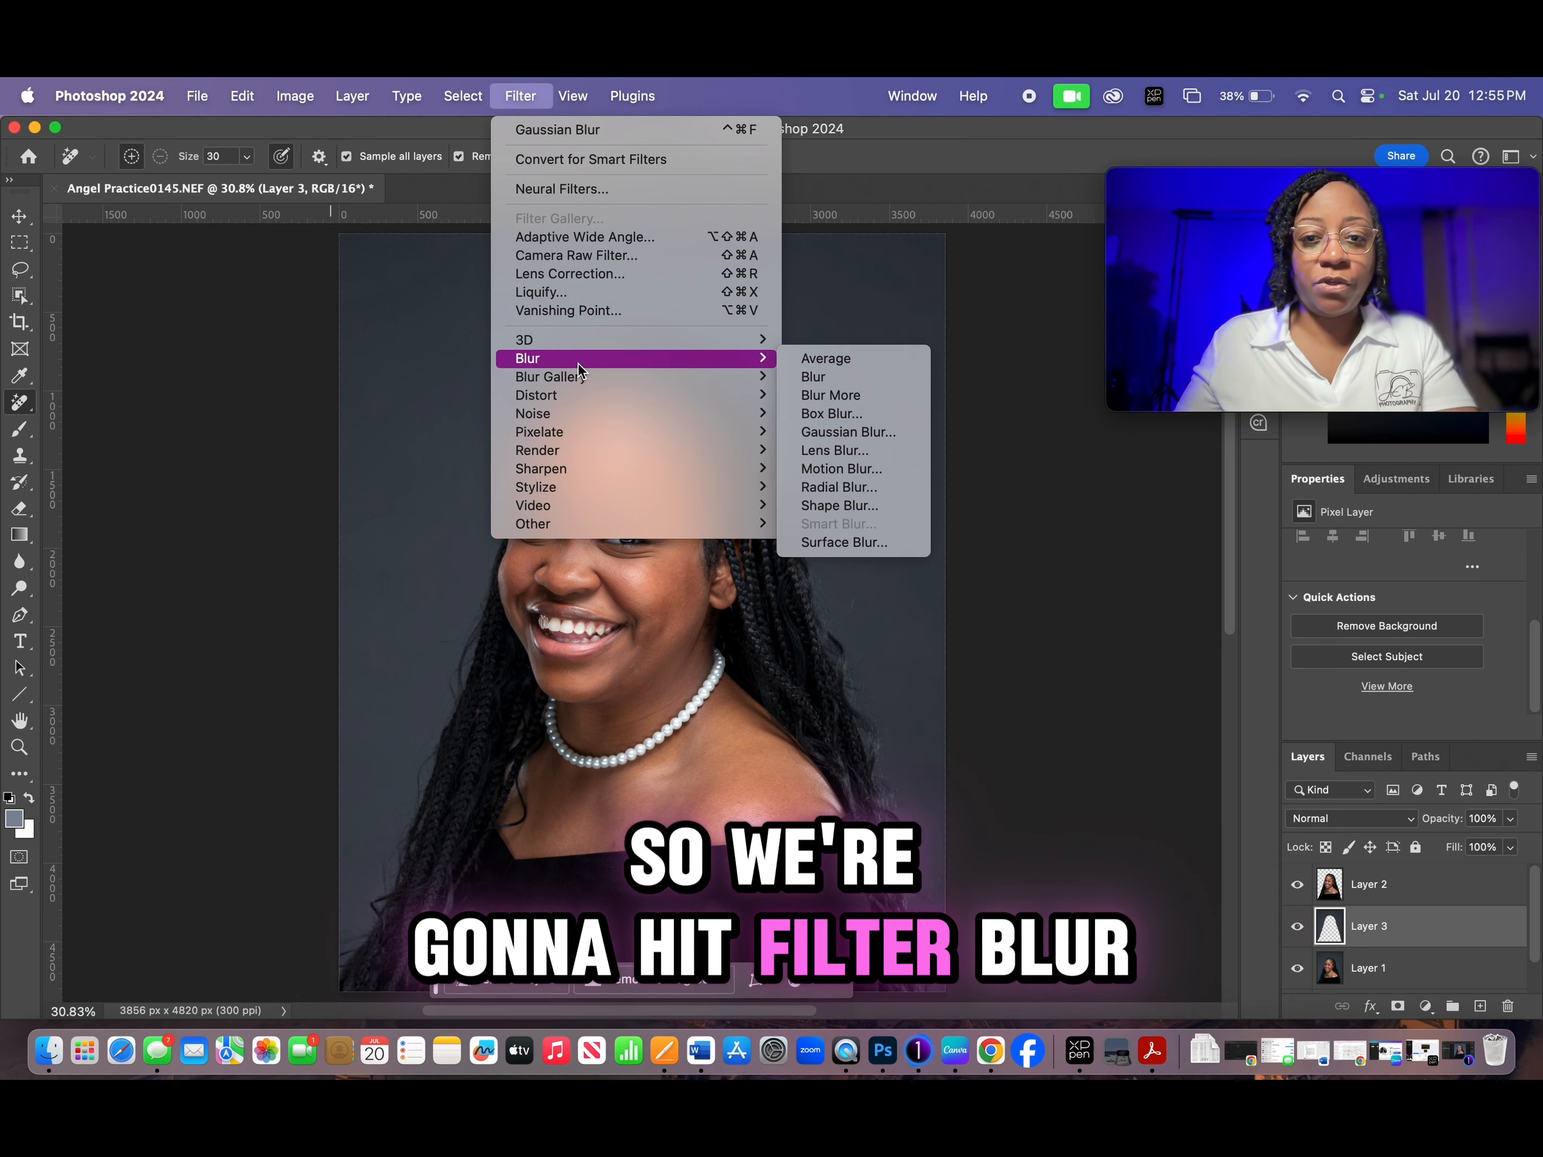
pyautogui.click(861, 434)
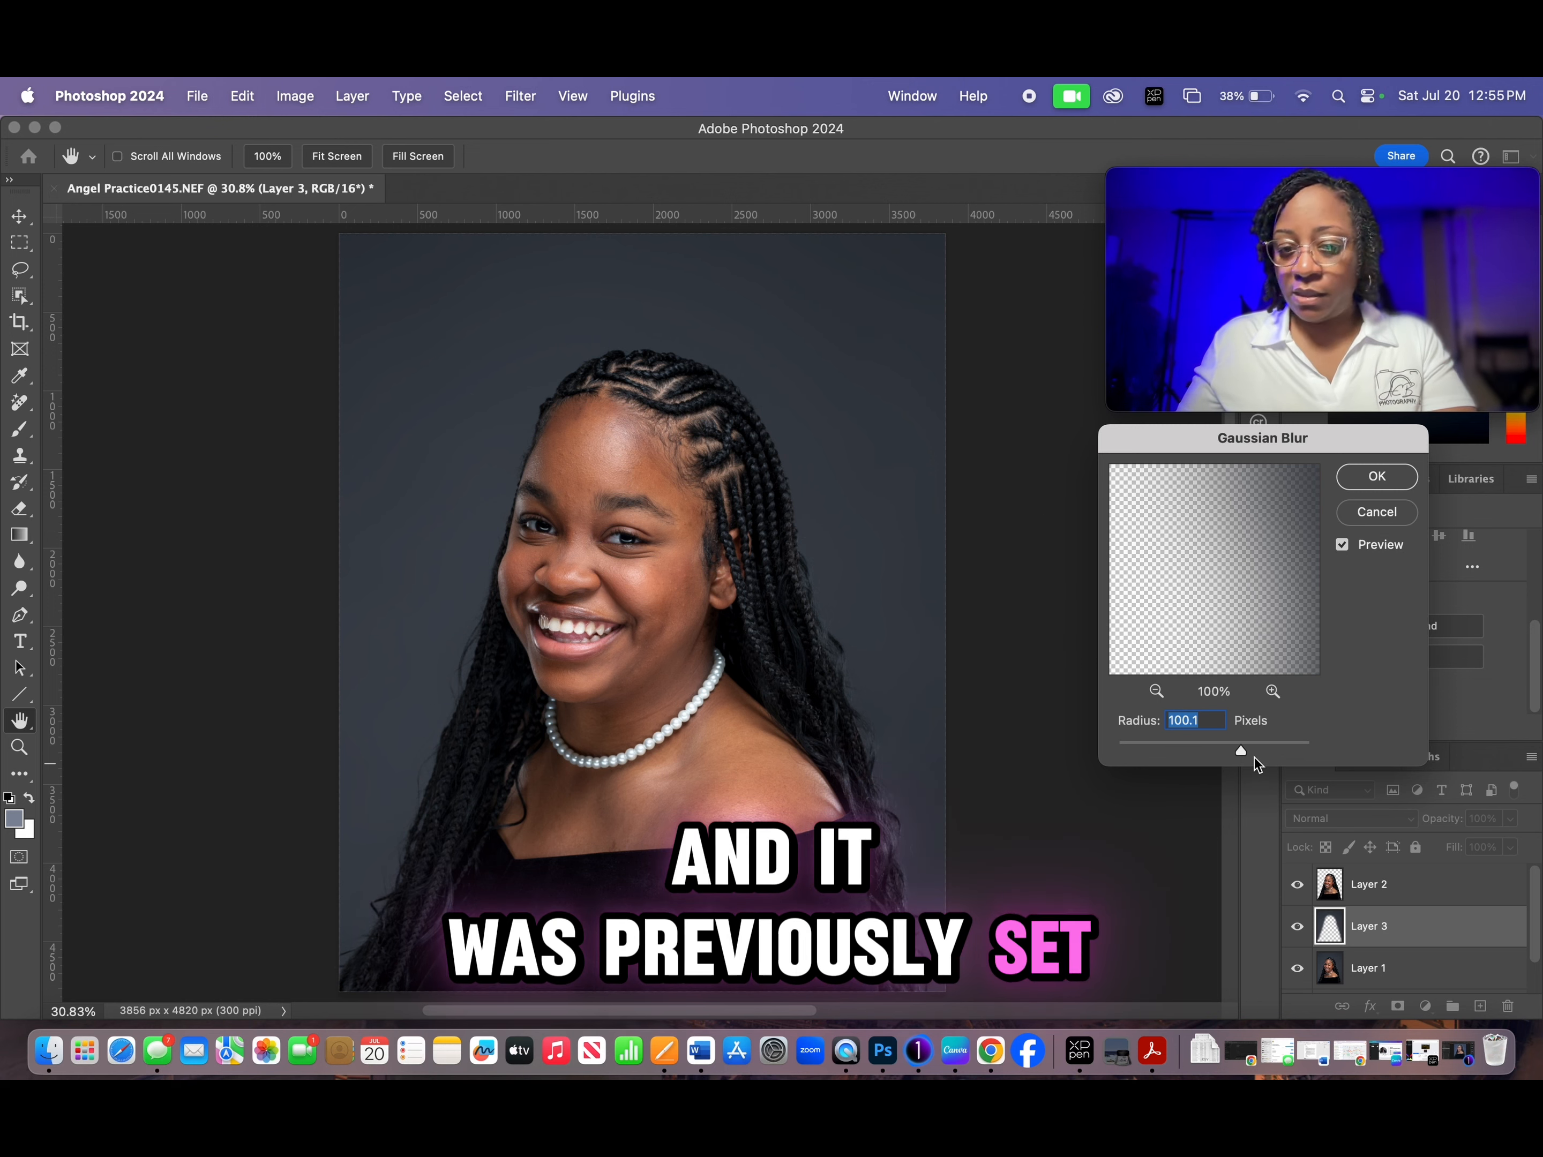
pyautogui.scroll(5, 724, 771)
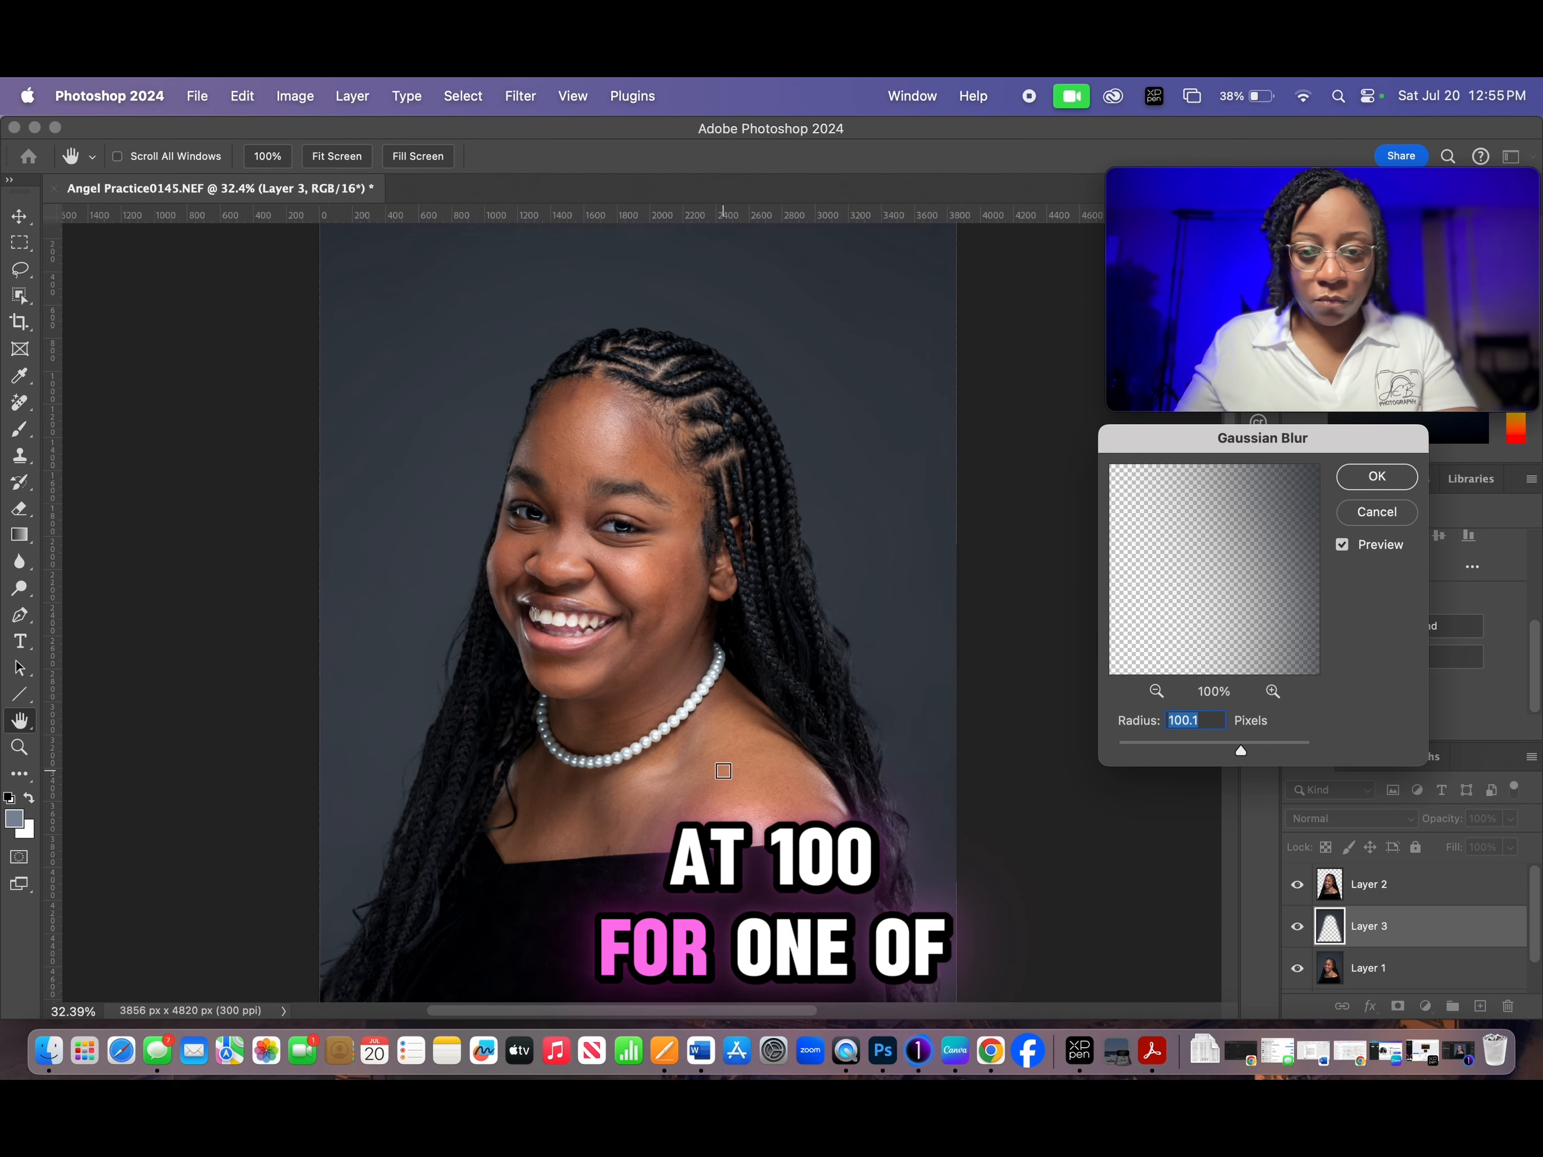
pyautogui.scroll(-3, 723, 771)
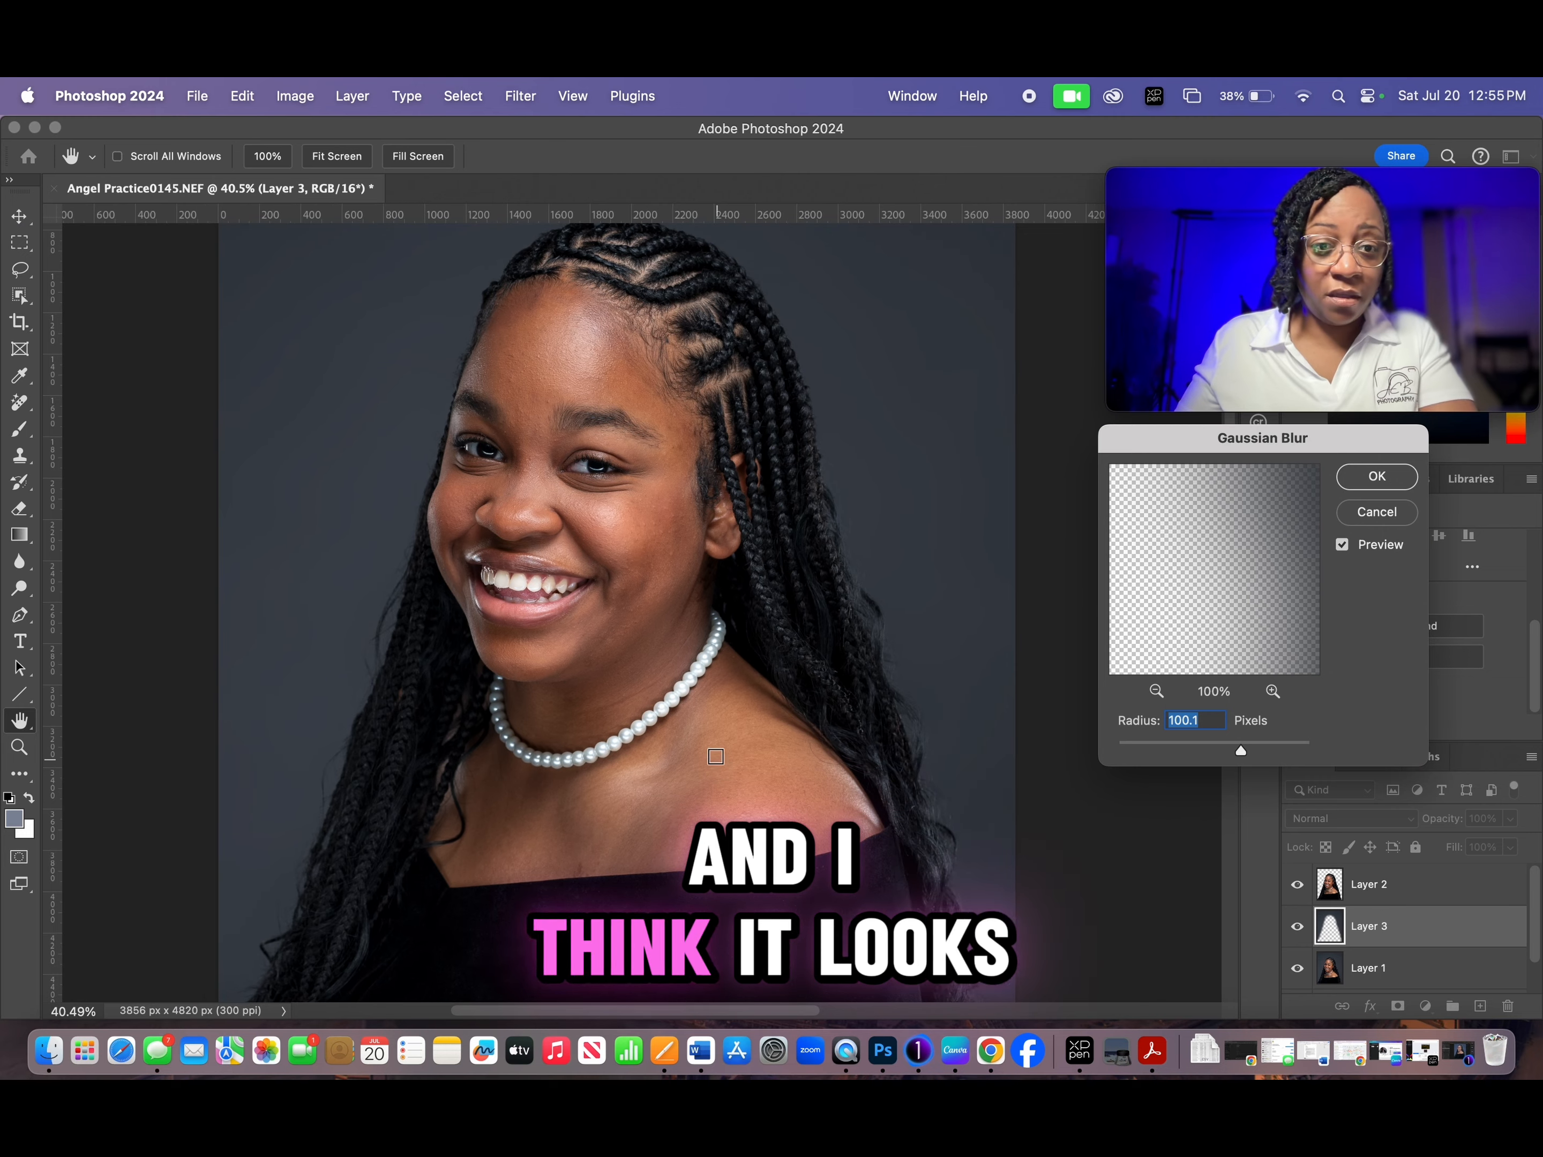
pyautogui.scroll(-2, 711, 750)
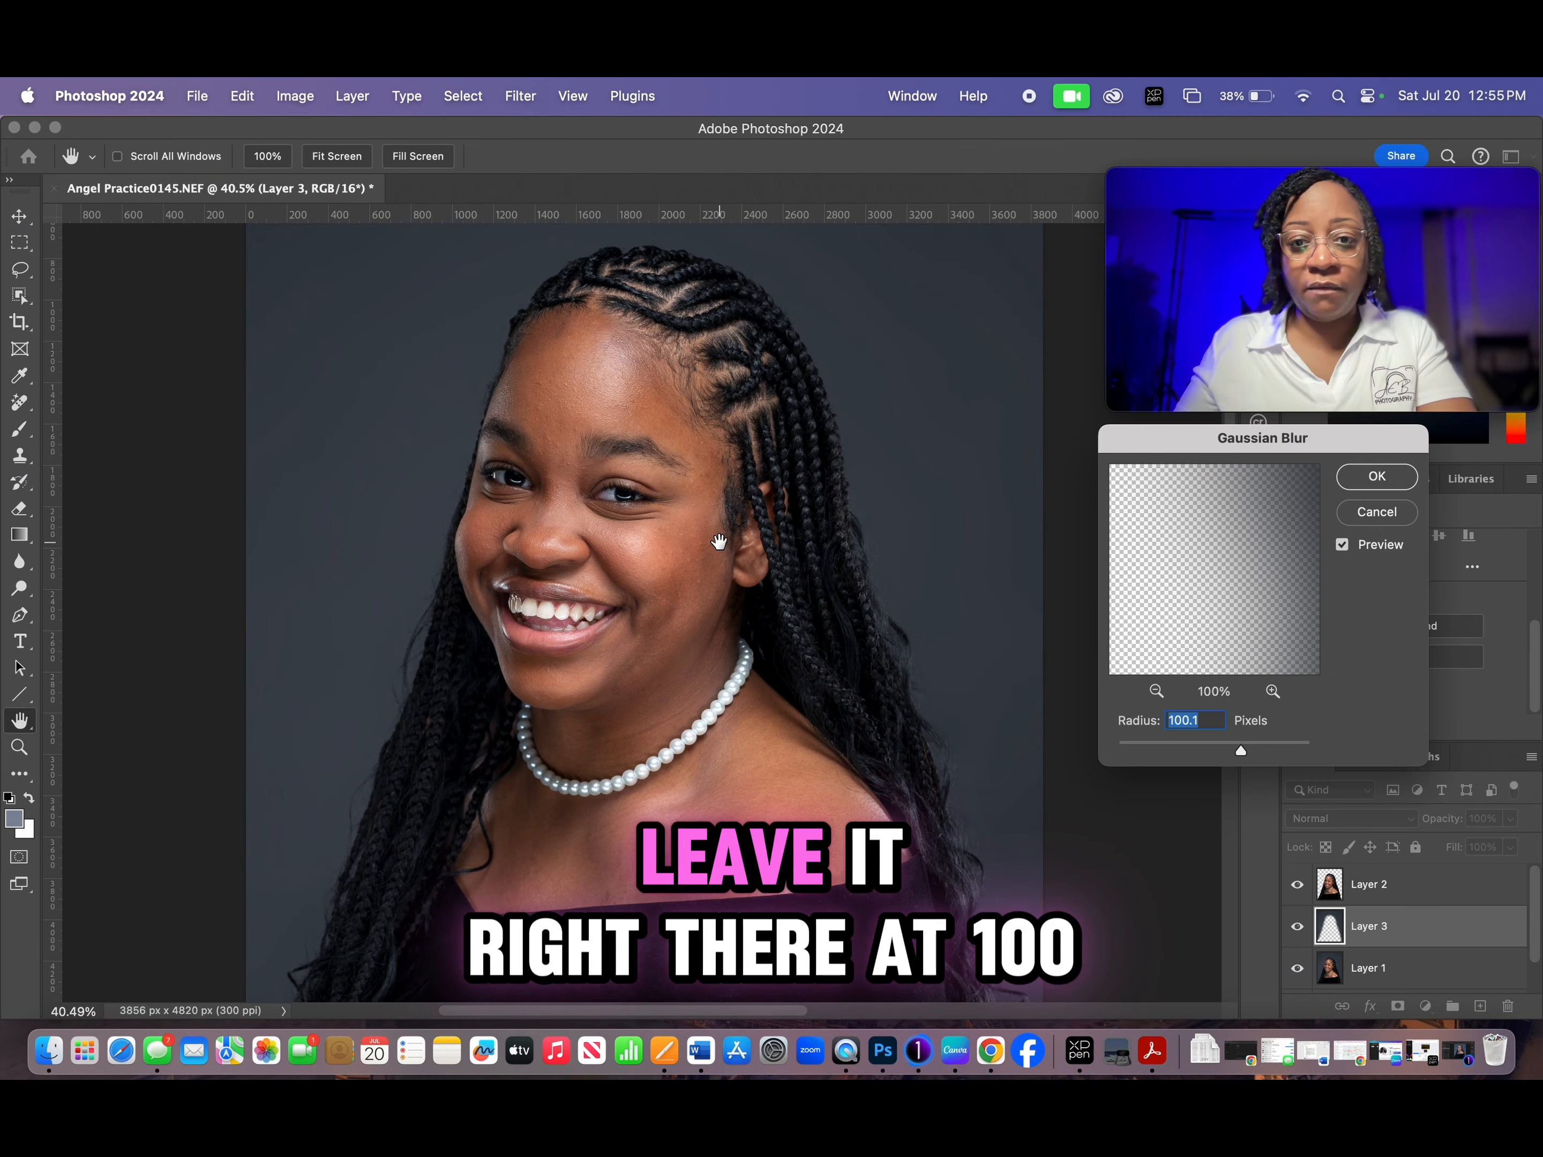
pyautogui.click(1376, 488)
pyautogui.press('j')
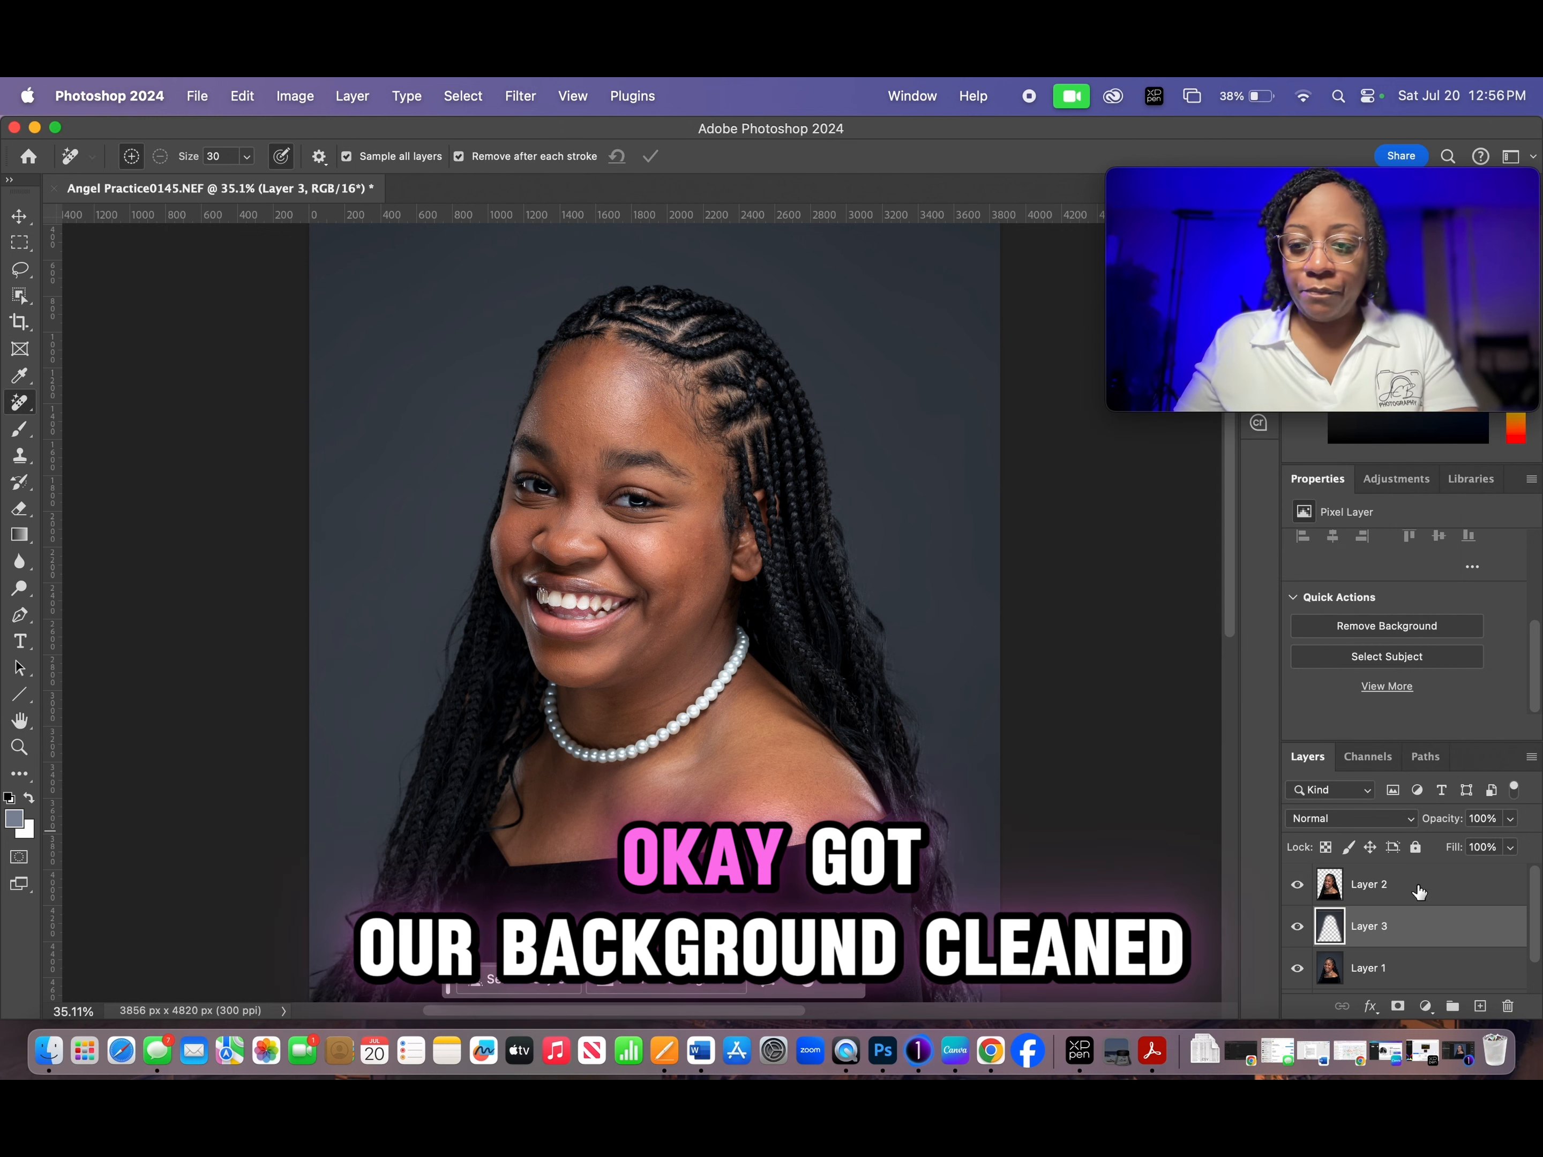
# - Merge Layer 1, Layer 2 and Layer 3 into one layer and rename it retouching
pyautogui.scroll(-1, 859, 672)
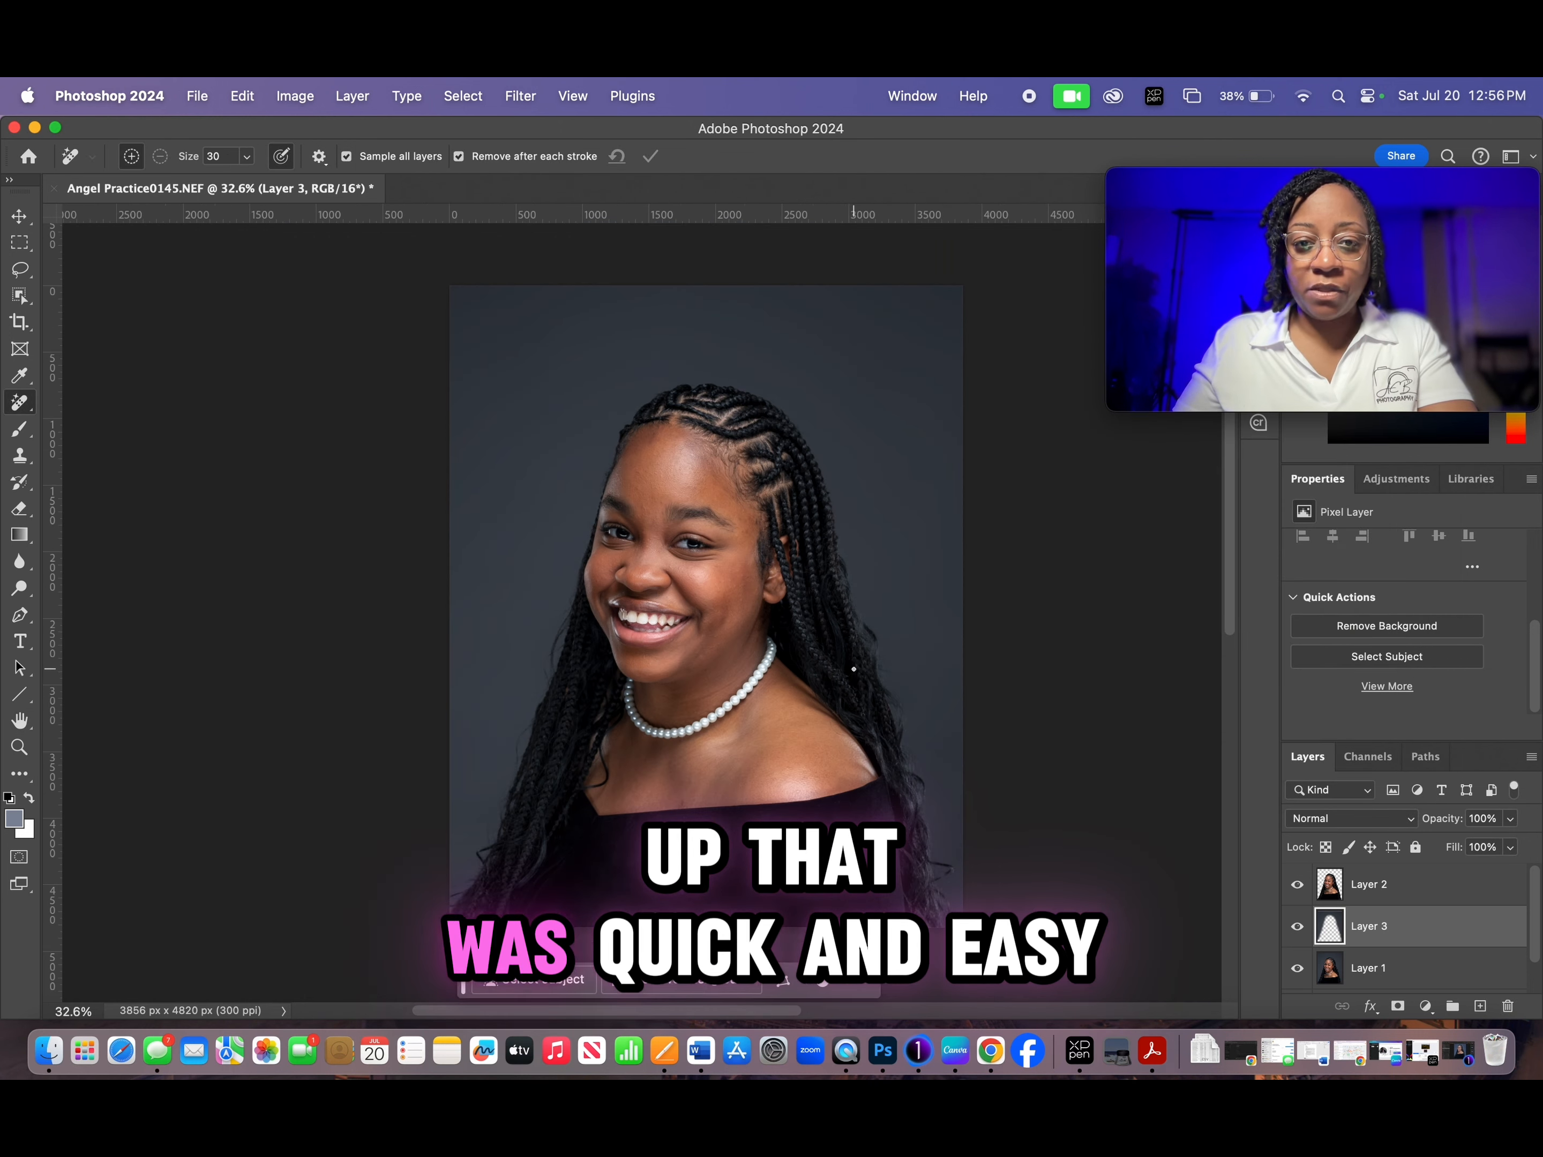
pyautogui.moveTo(867, 692); pyautogui.dragTo(797, 697)
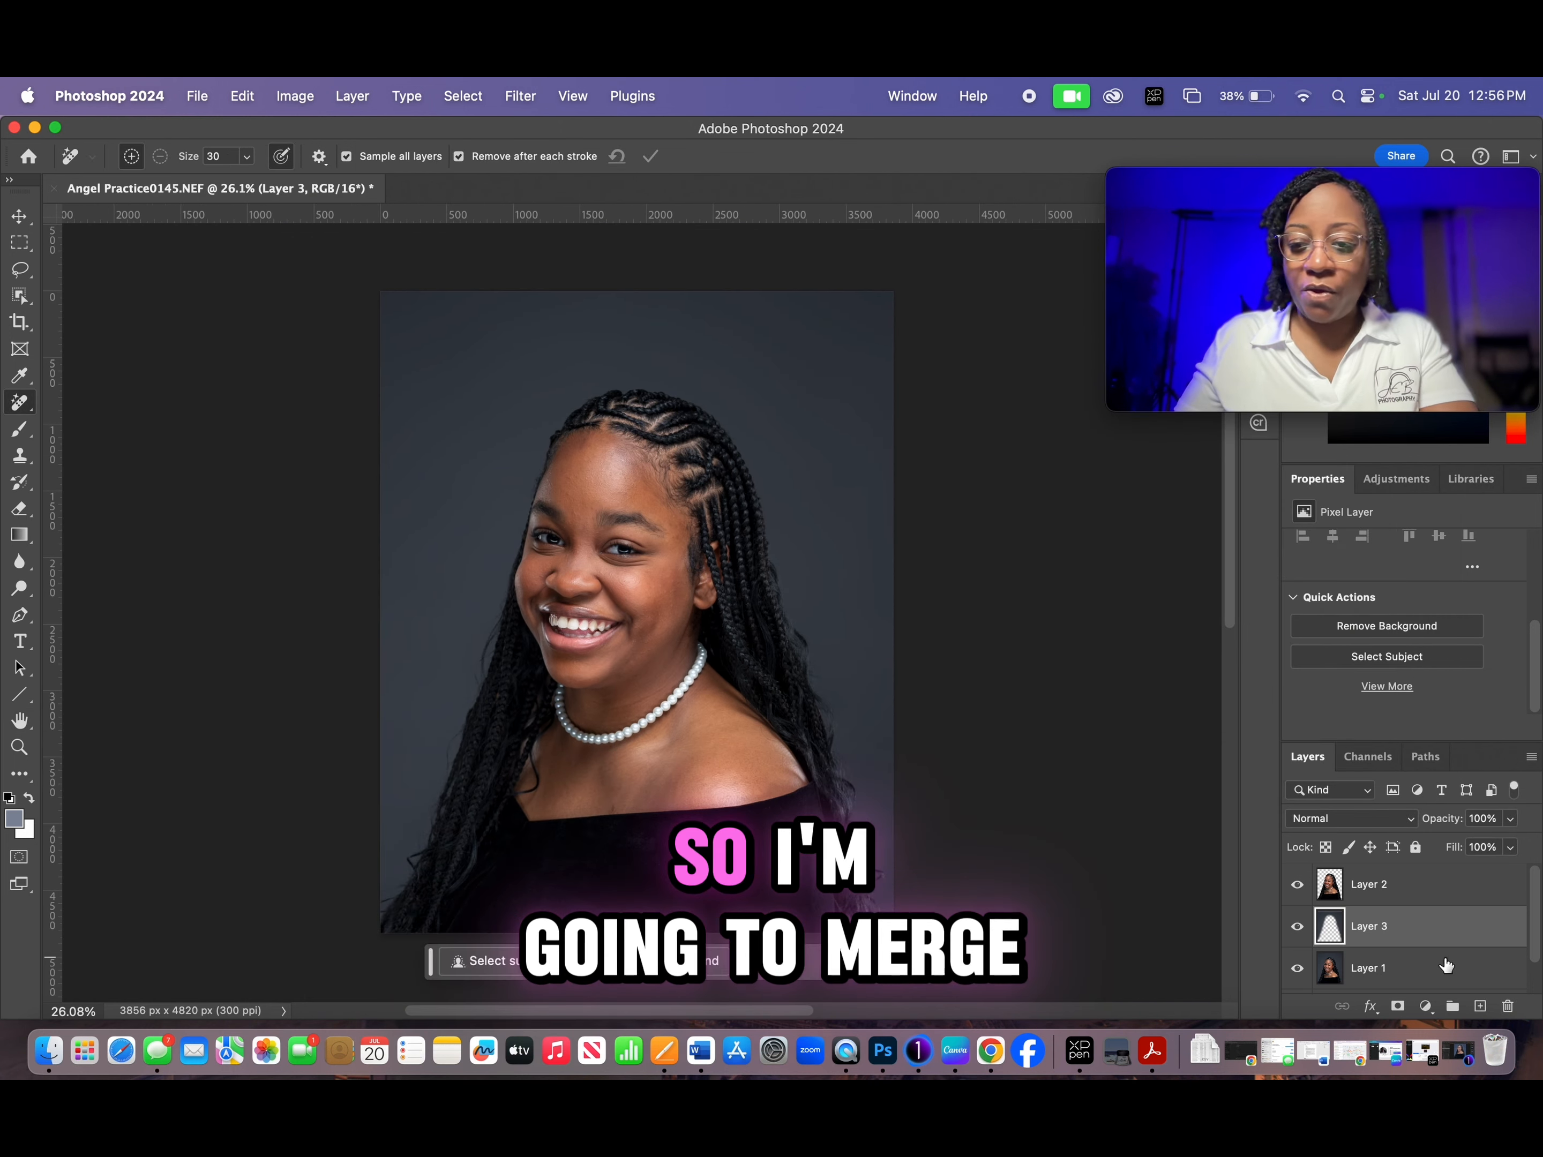
pyautogui.click(1440, 887)
pyautogui.keyDown('shift'); pyautogui.click(1428, 973); pyautogui.keyUp('shift')
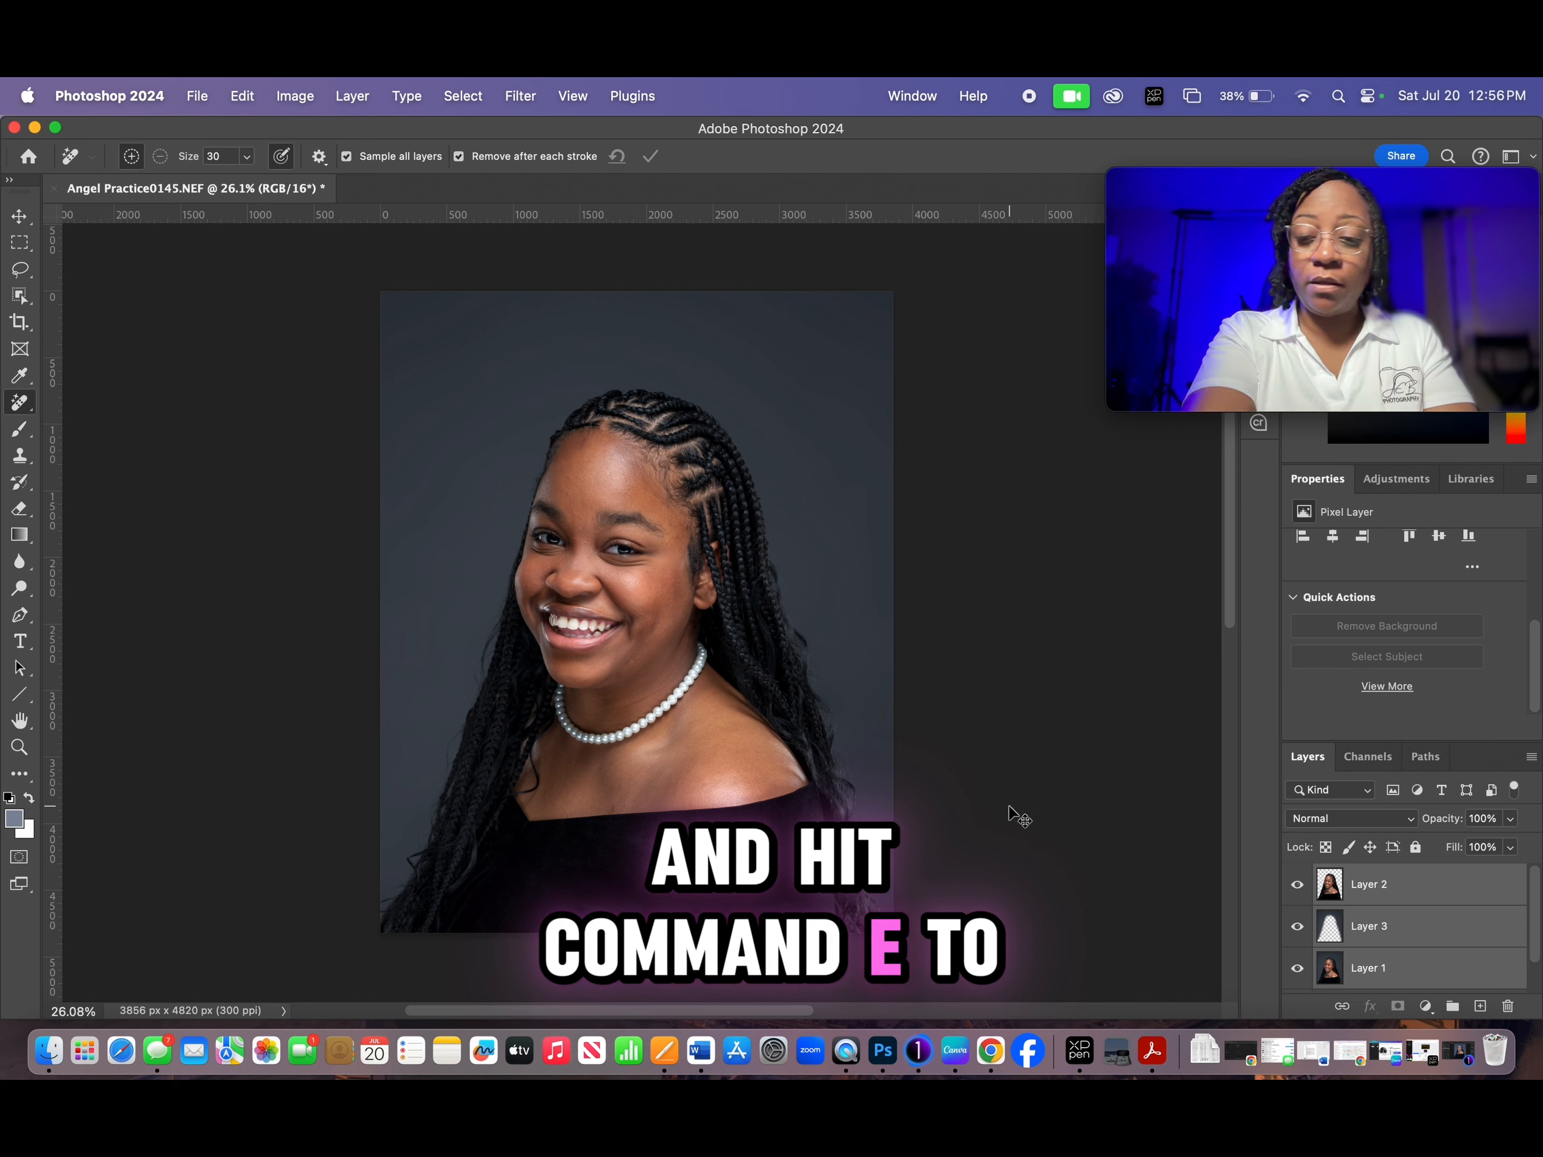
pyautogui.press('super+e')
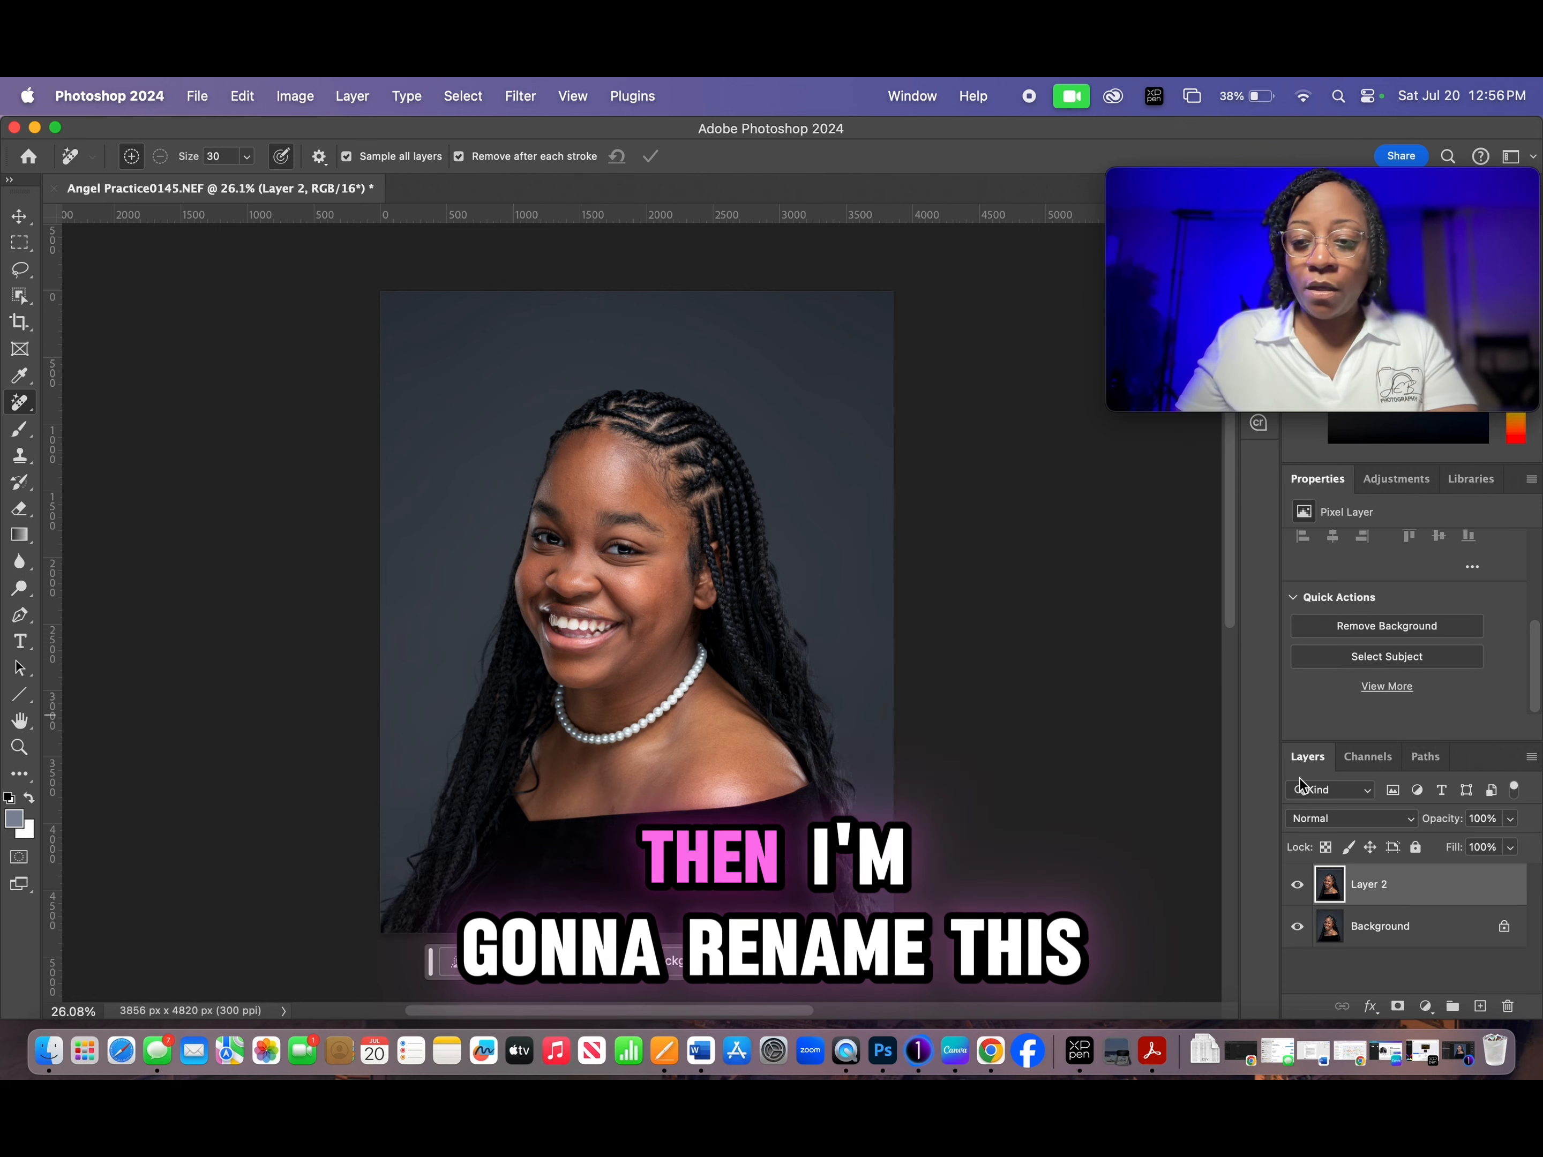
pyautogui.doubleClick(1371, 885)
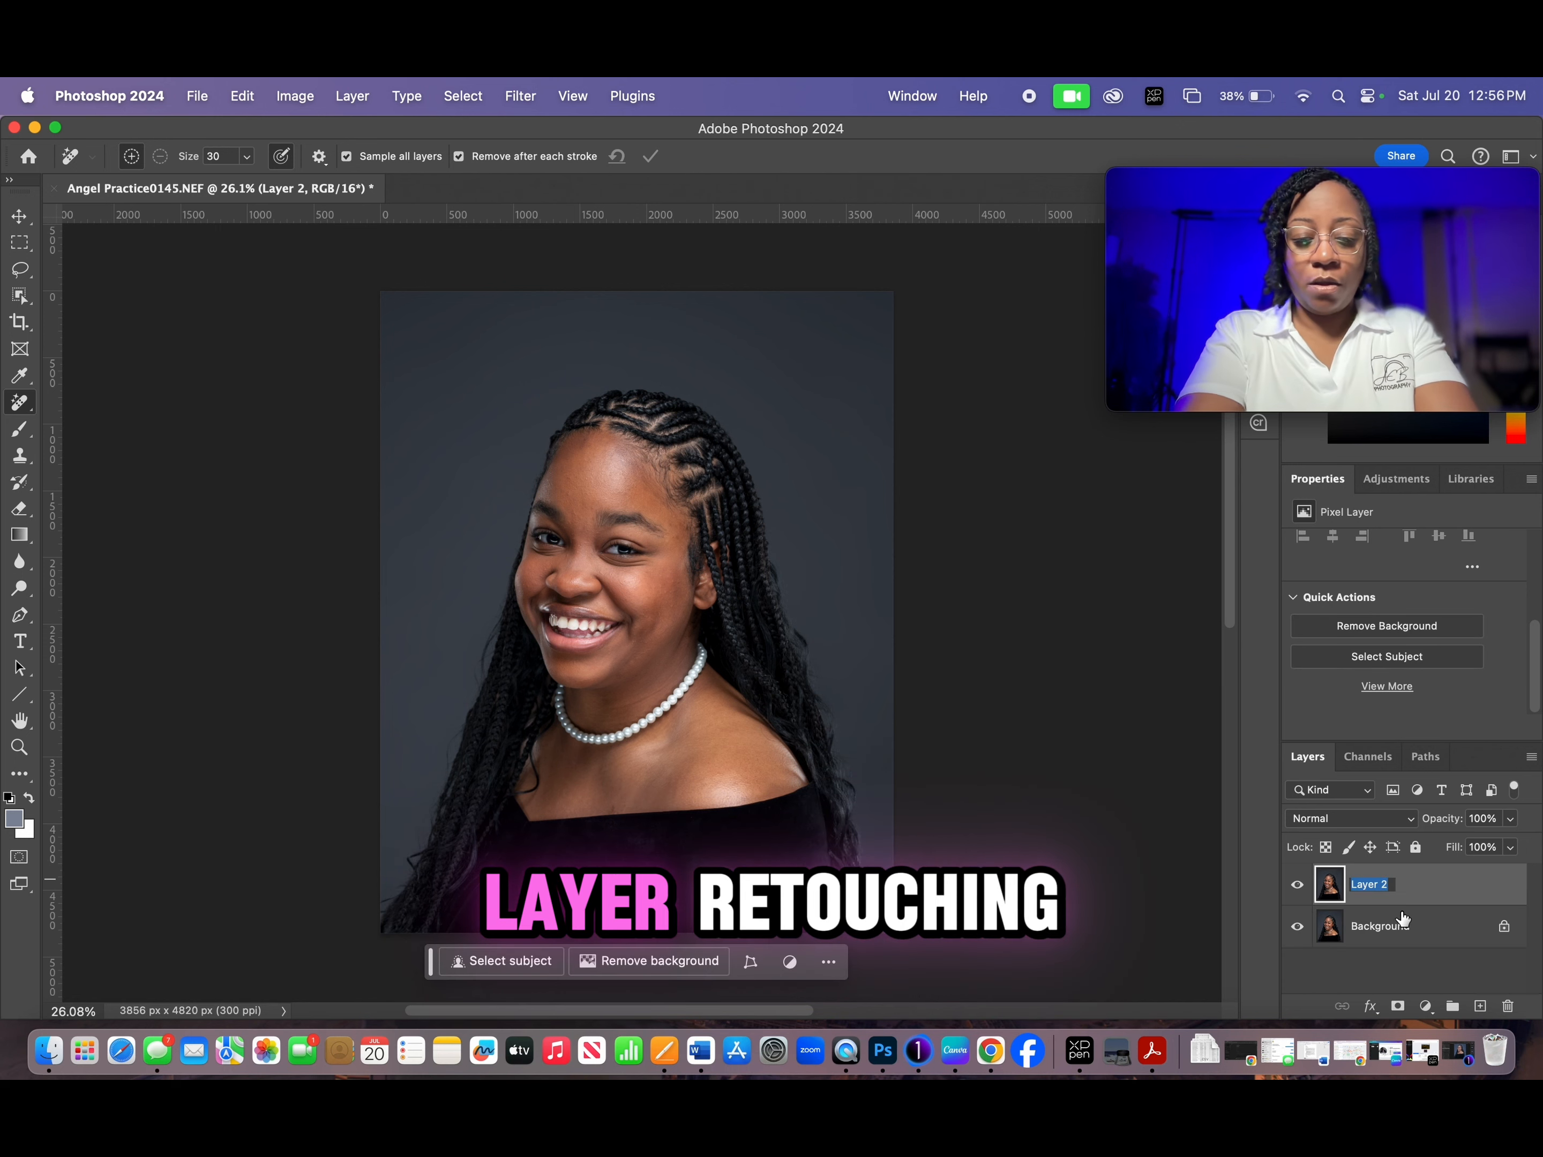
pyautogui.write('retouching')
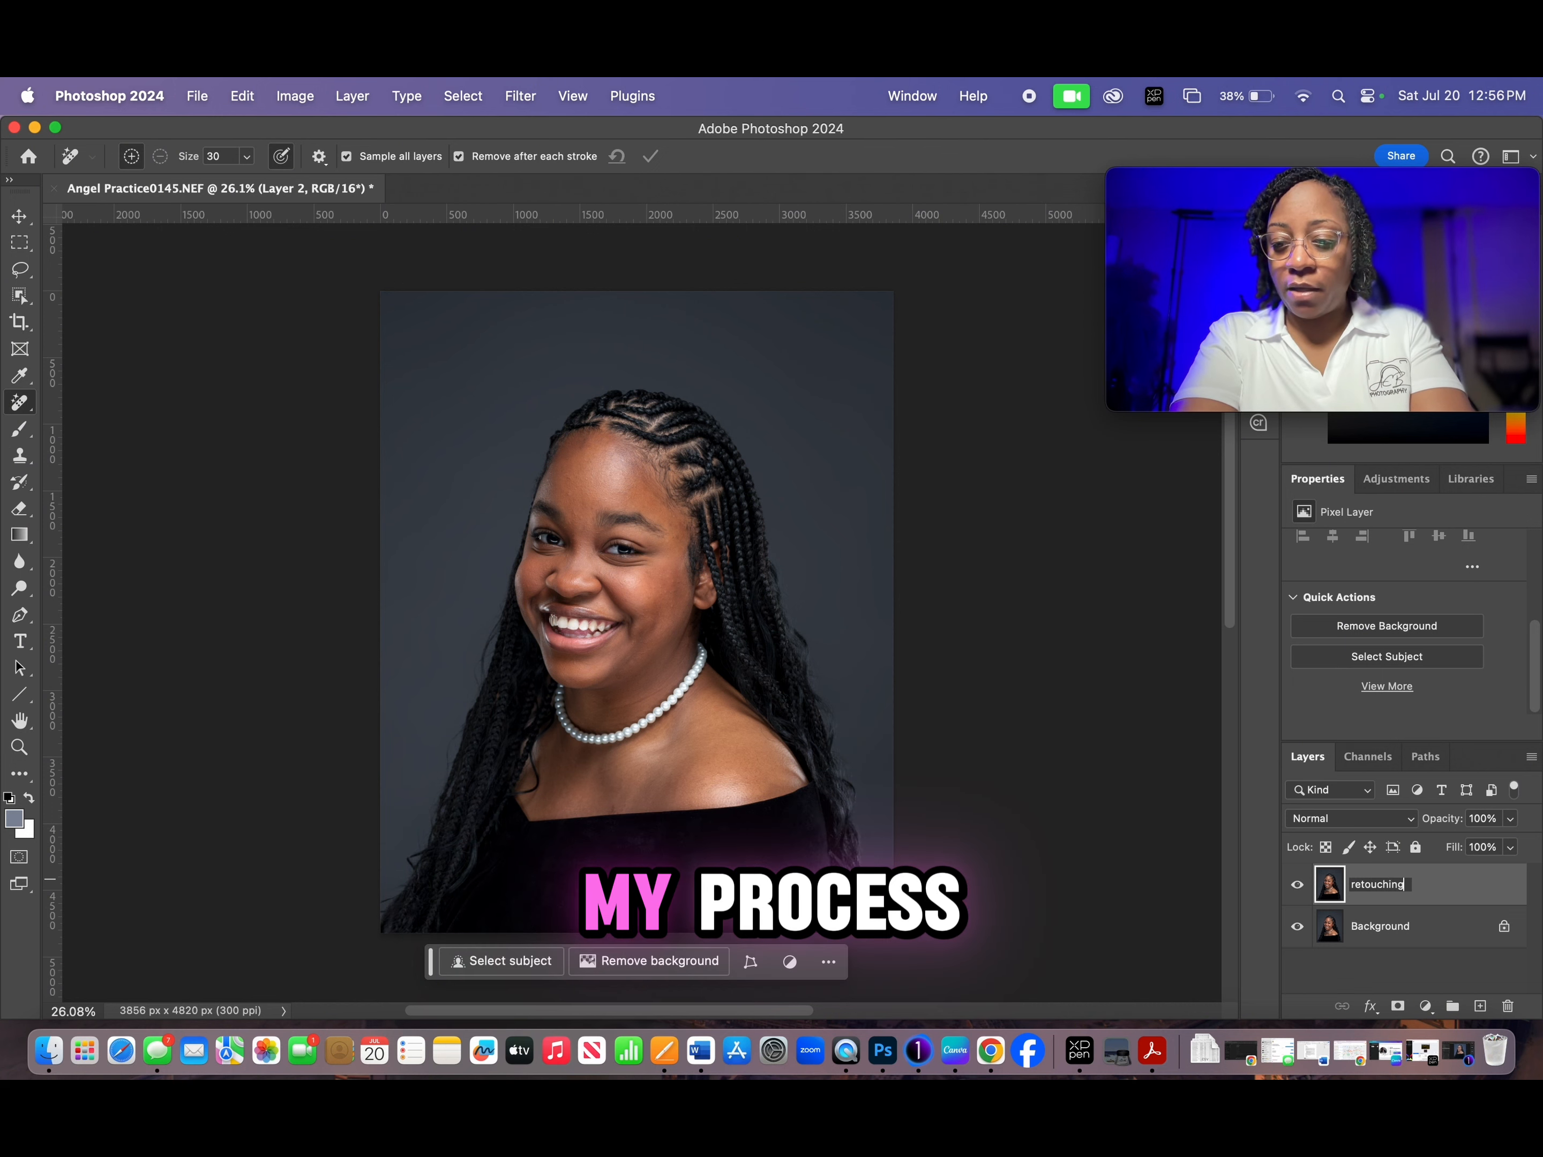
pyautogui.press('Return')
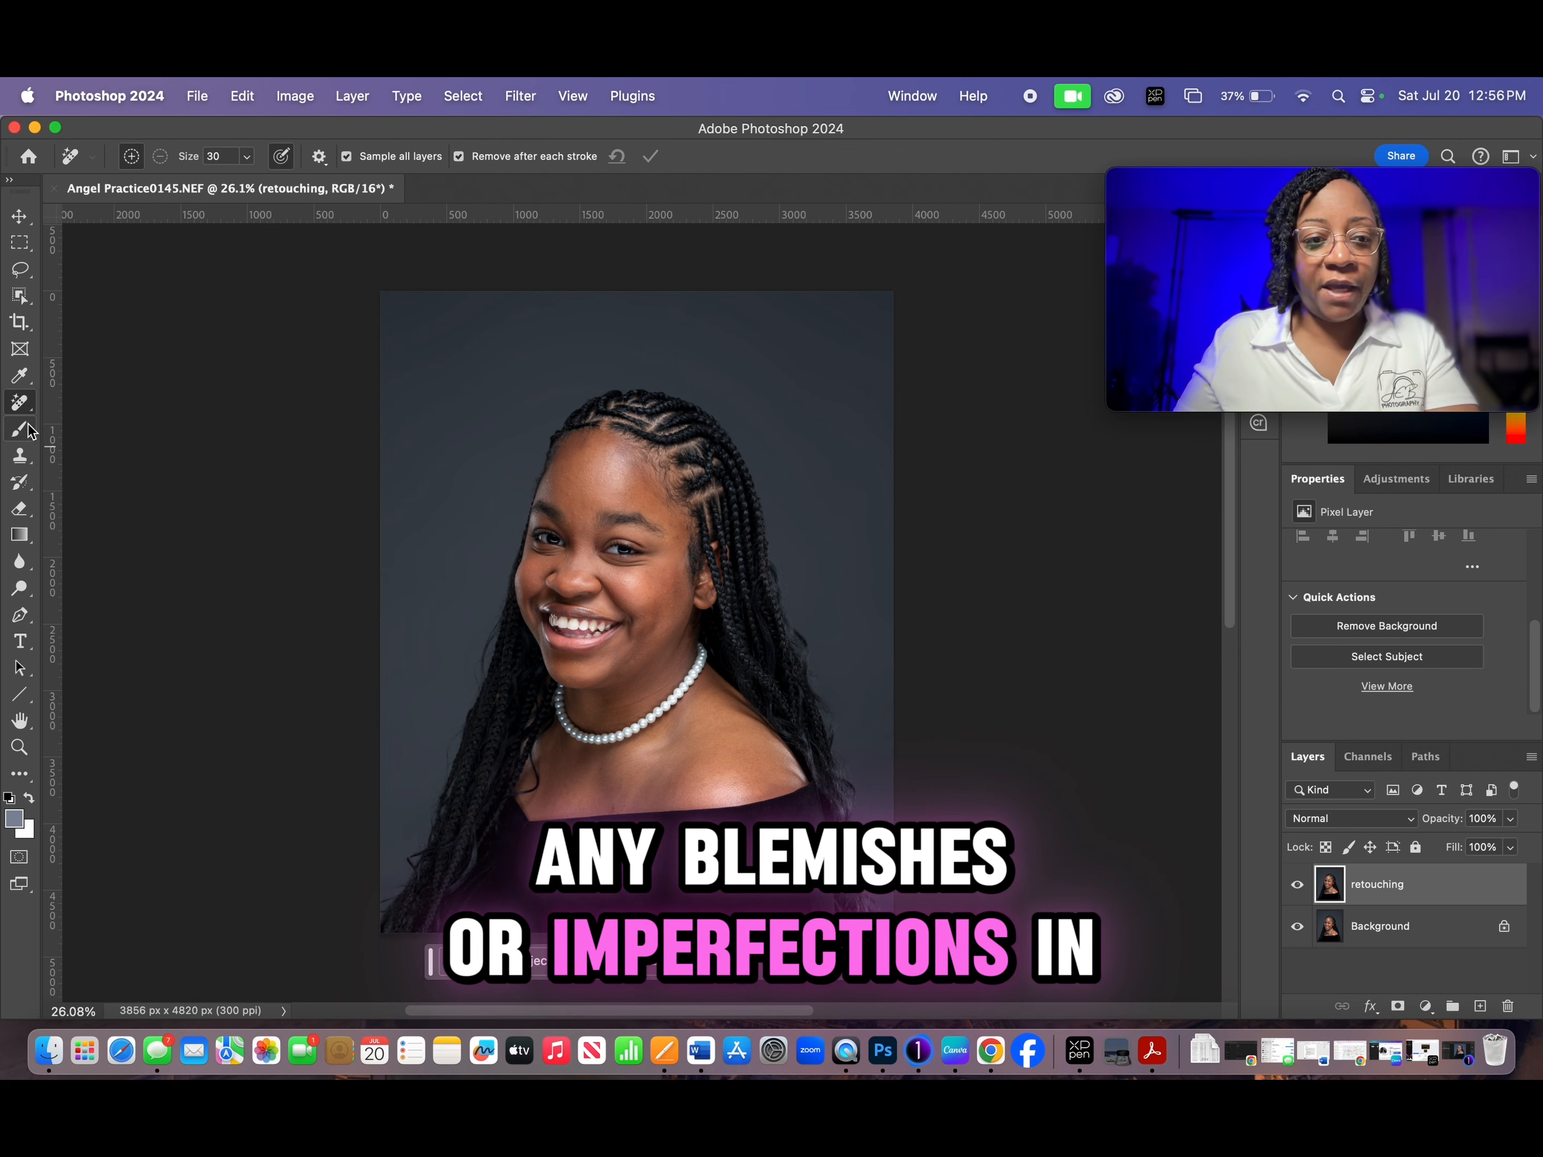
# - Set up the Remove tool with a brush size of 25 for retouching the face on the retouching layer
pyautogui.scroll(1, 610, 534)
pyautogui.scroll(5, 610, 534)
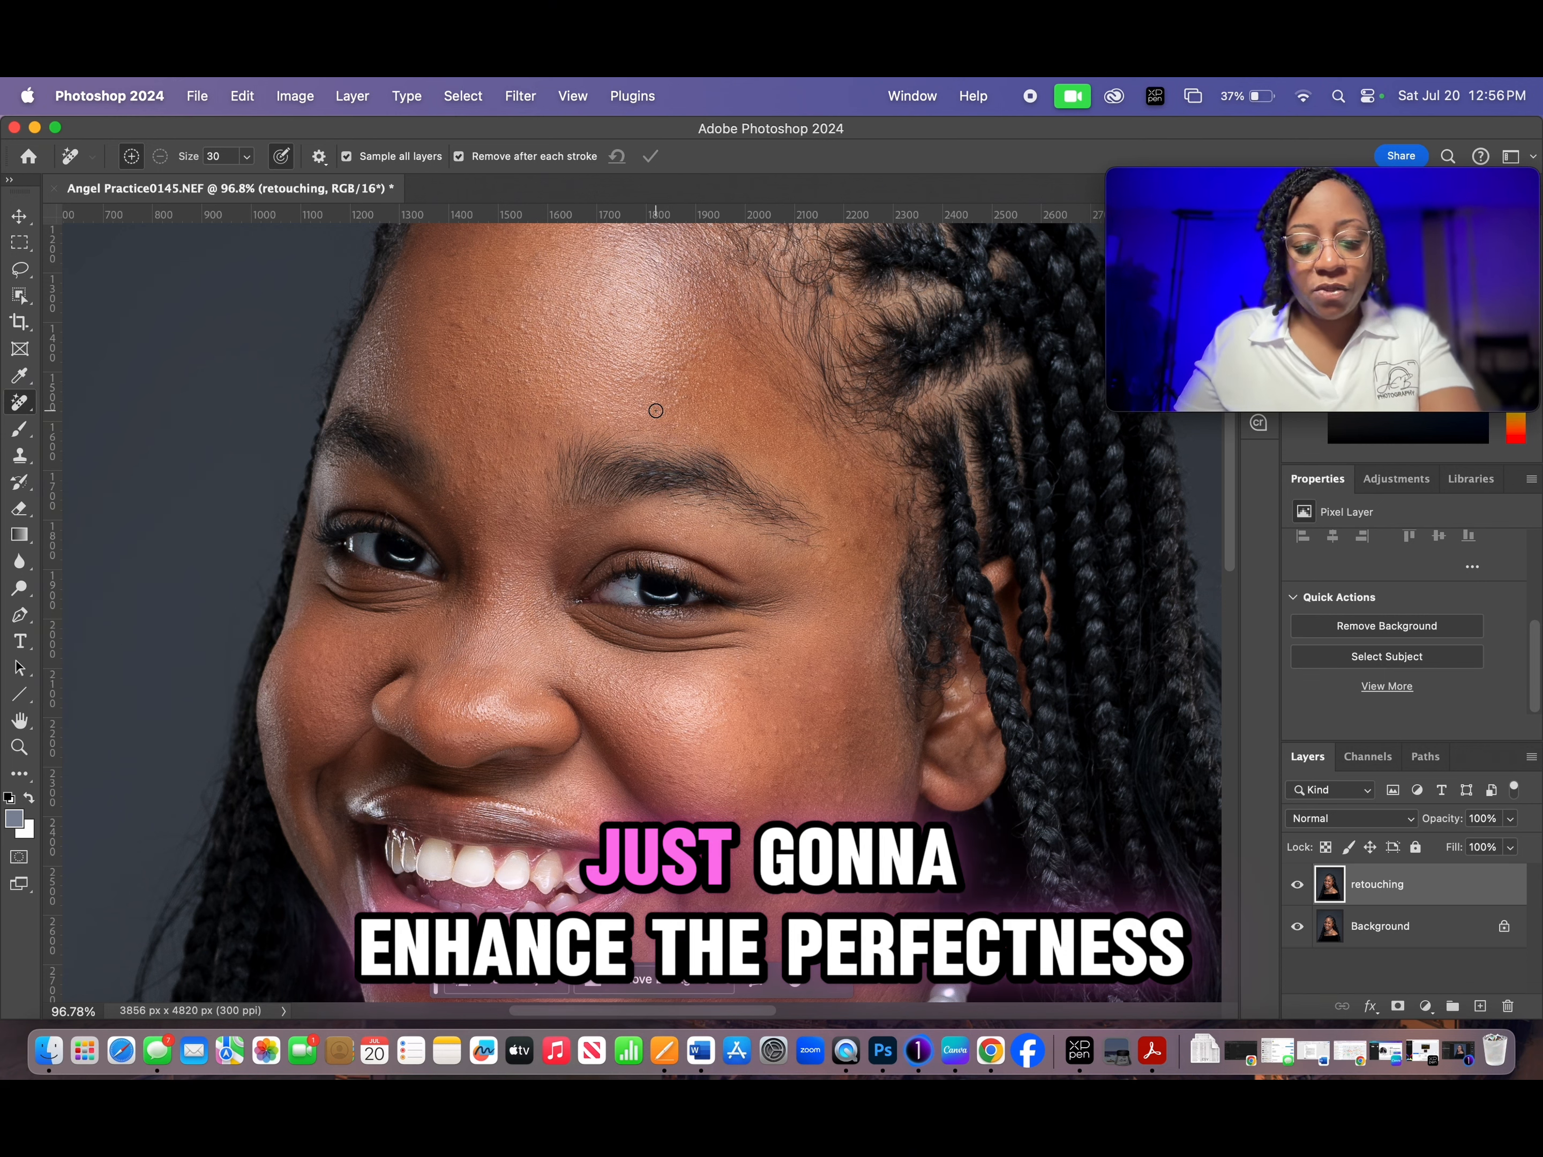
pyautogui.scroll(5, 655, 452)
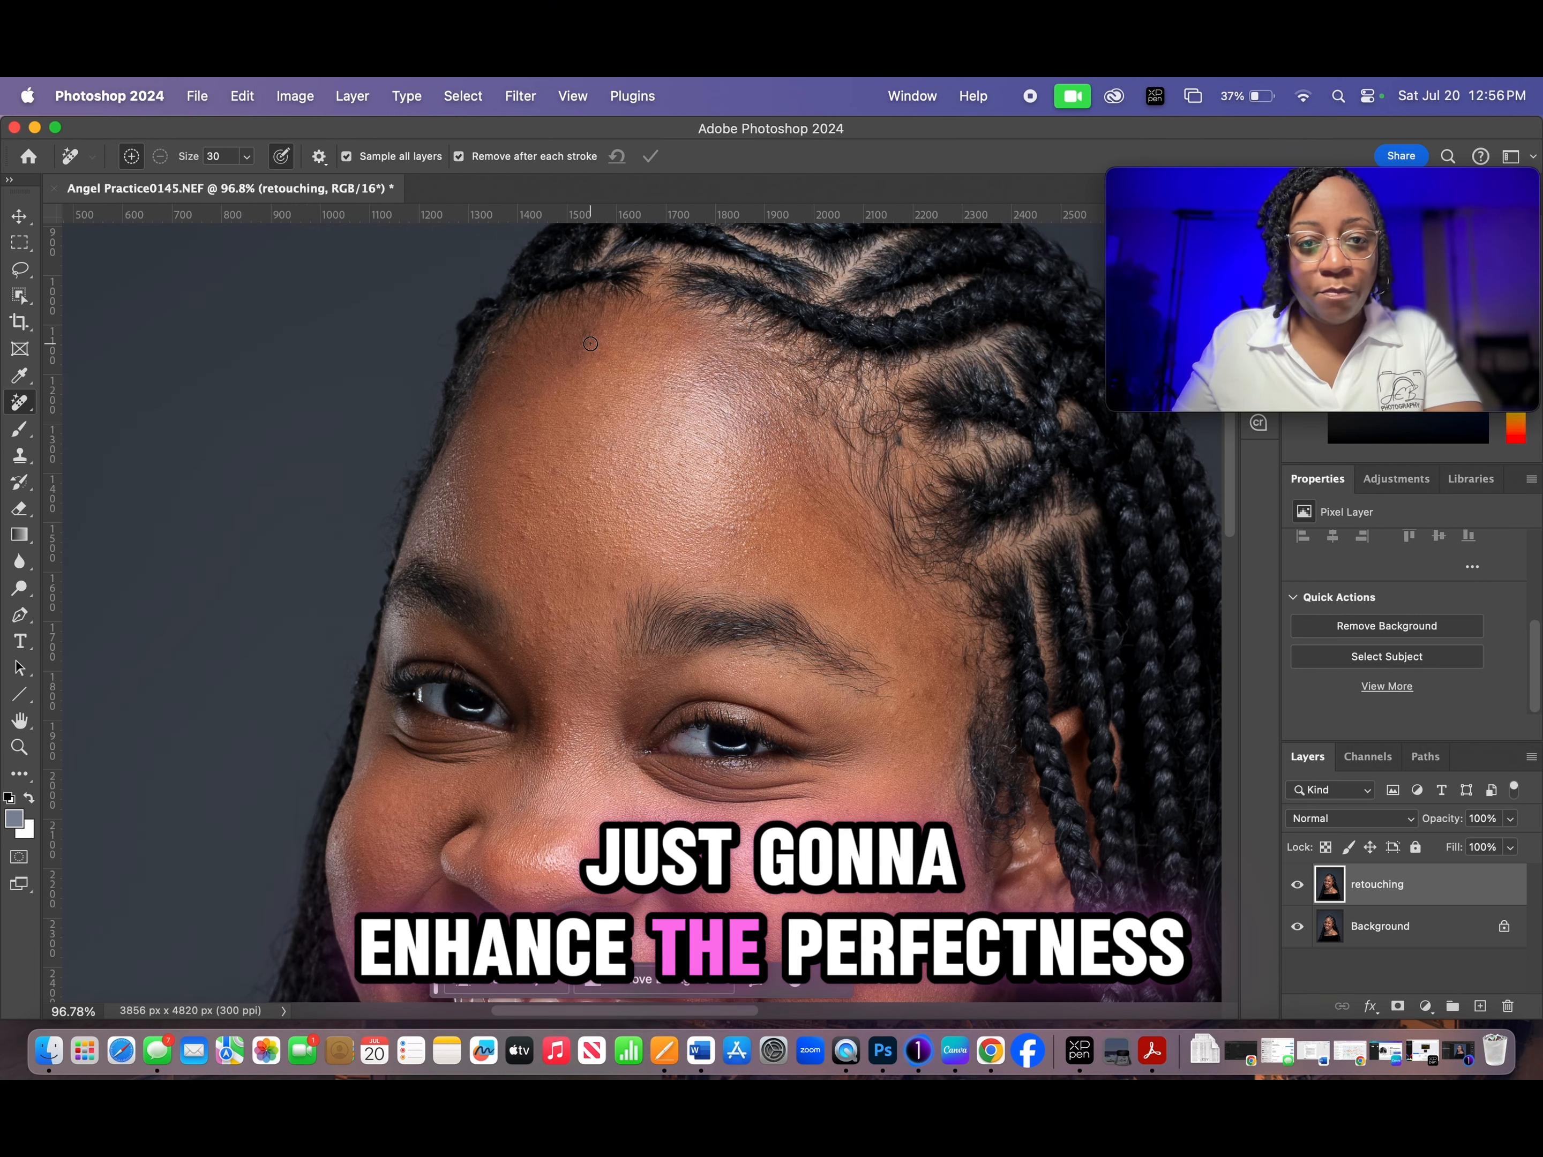
pyautogui.scroll(1, 610, 421)
pyautogui.scroll(1, 674, 426)
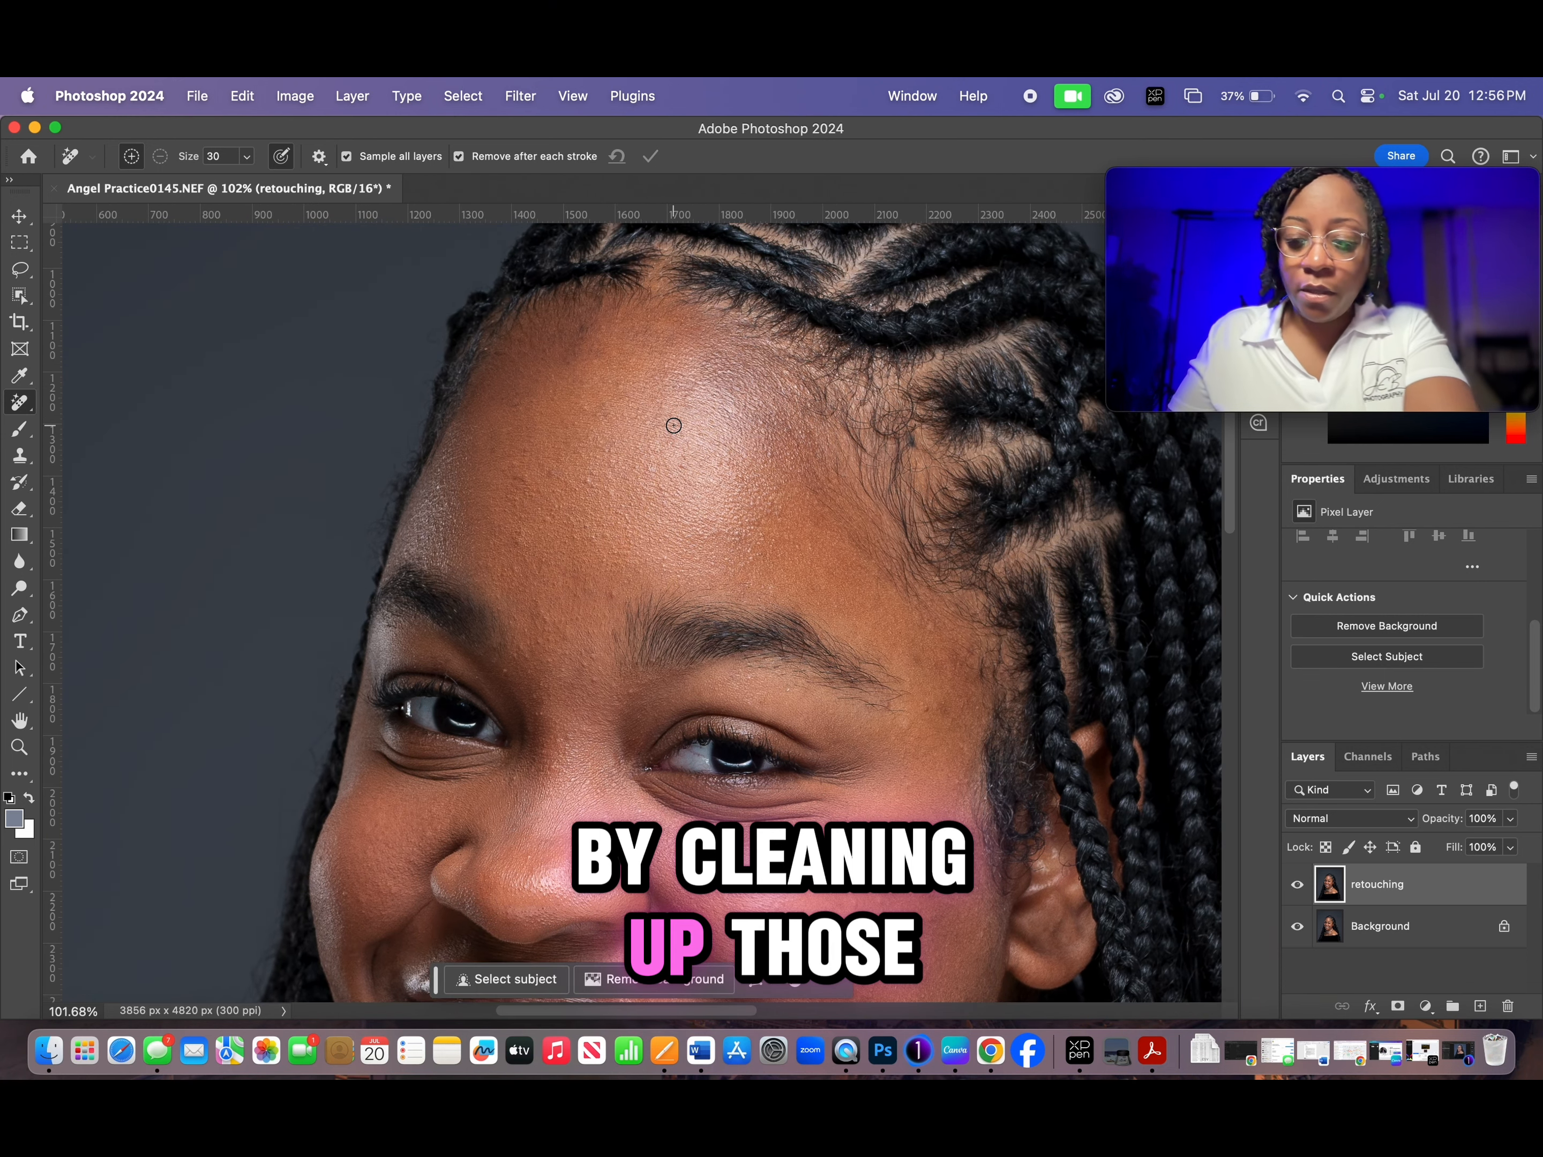
pyautogui.press('[')
pyautogui.press(']')
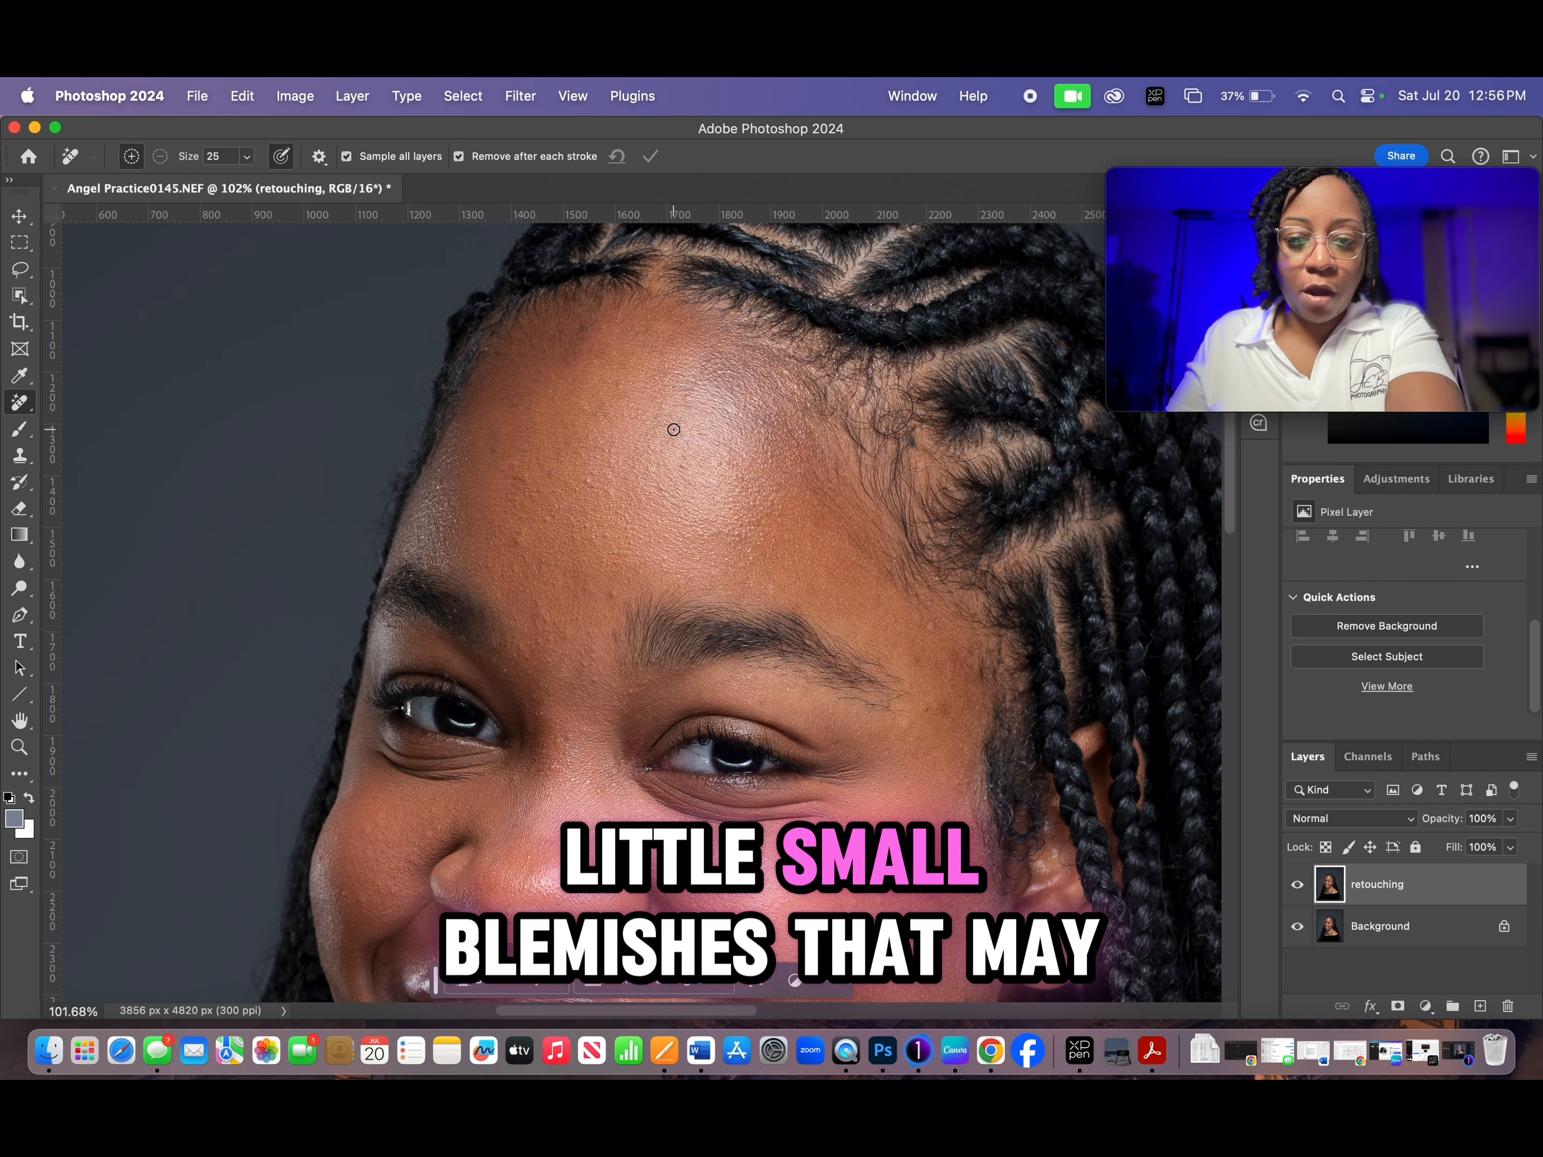
pyautogui.click(580, 331)
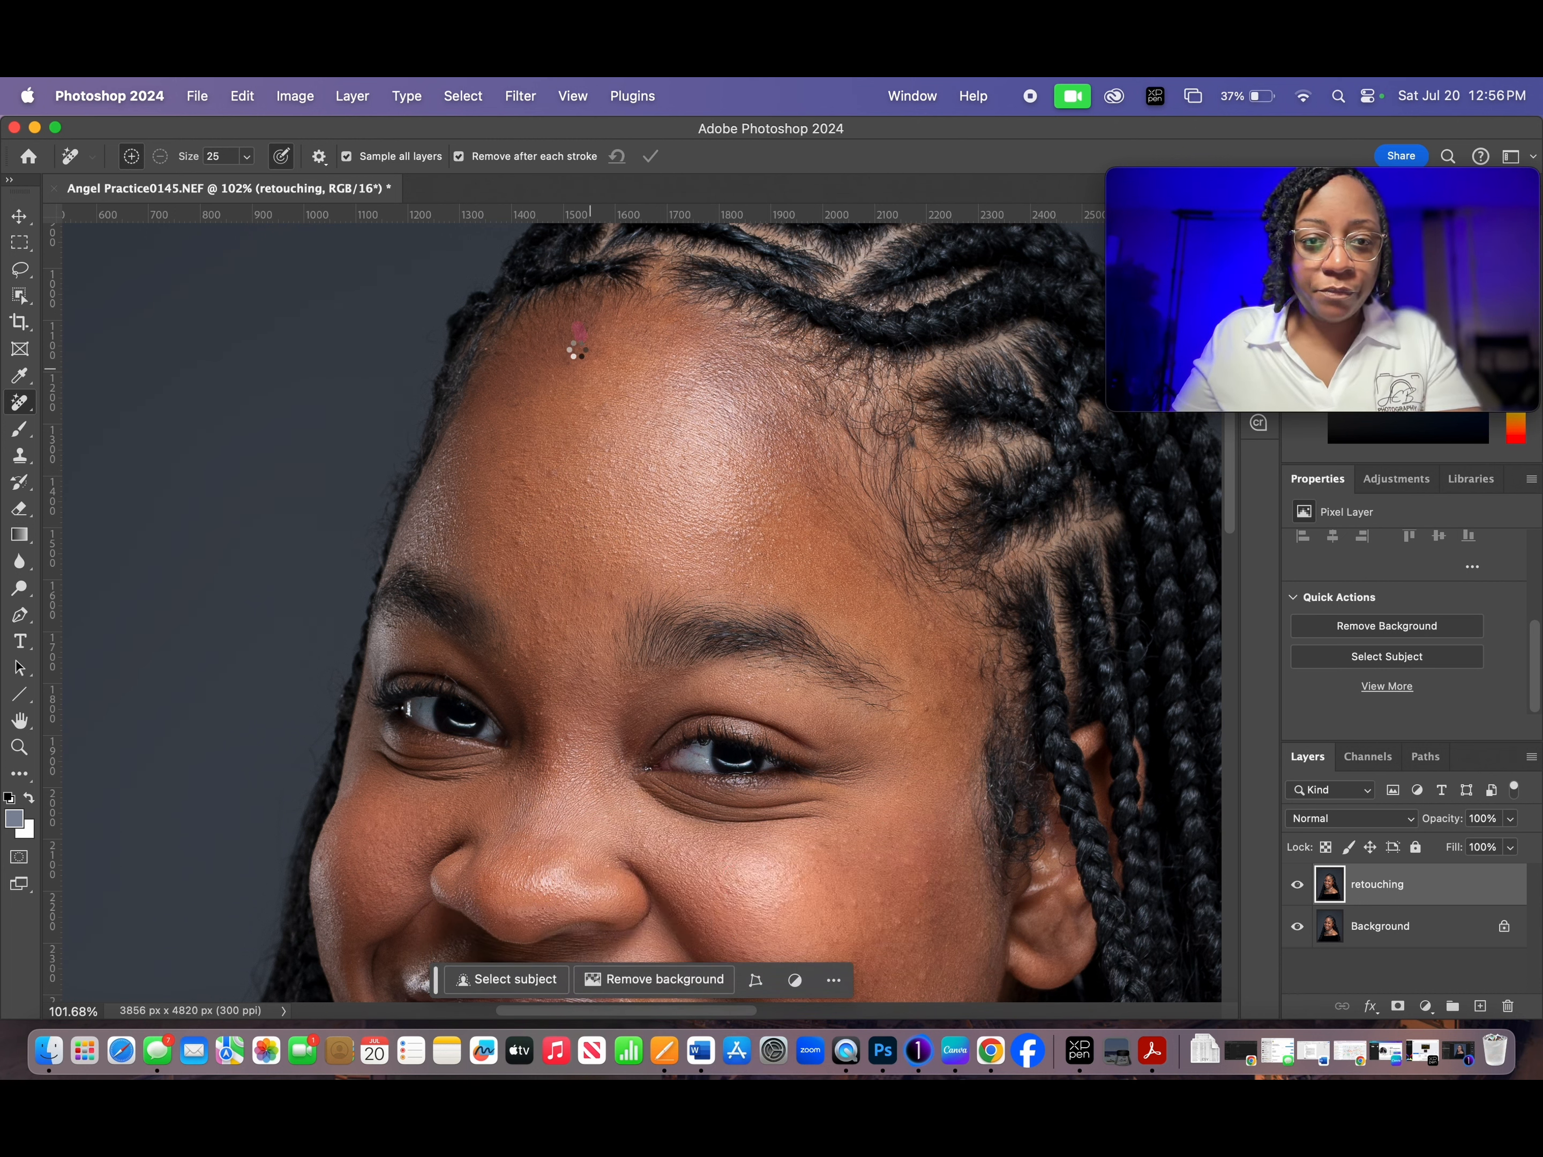
pyautogui.click(26, 408)
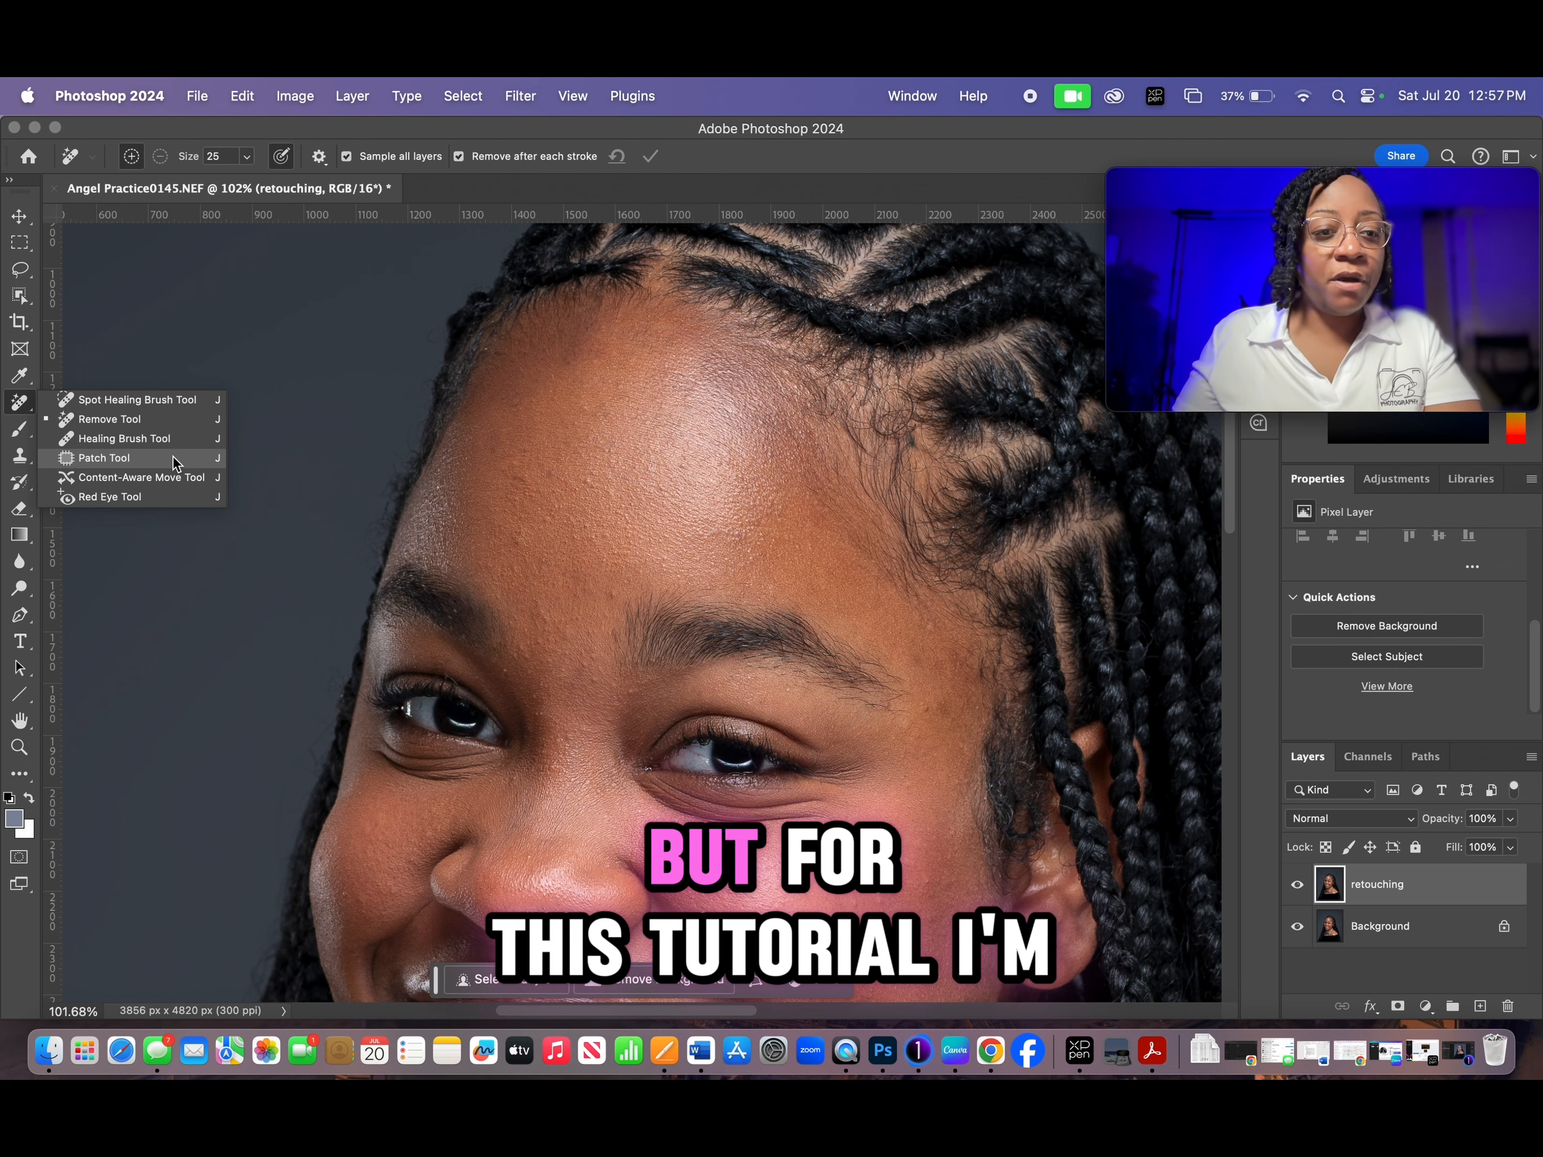
pyautogui.click(95, 420)
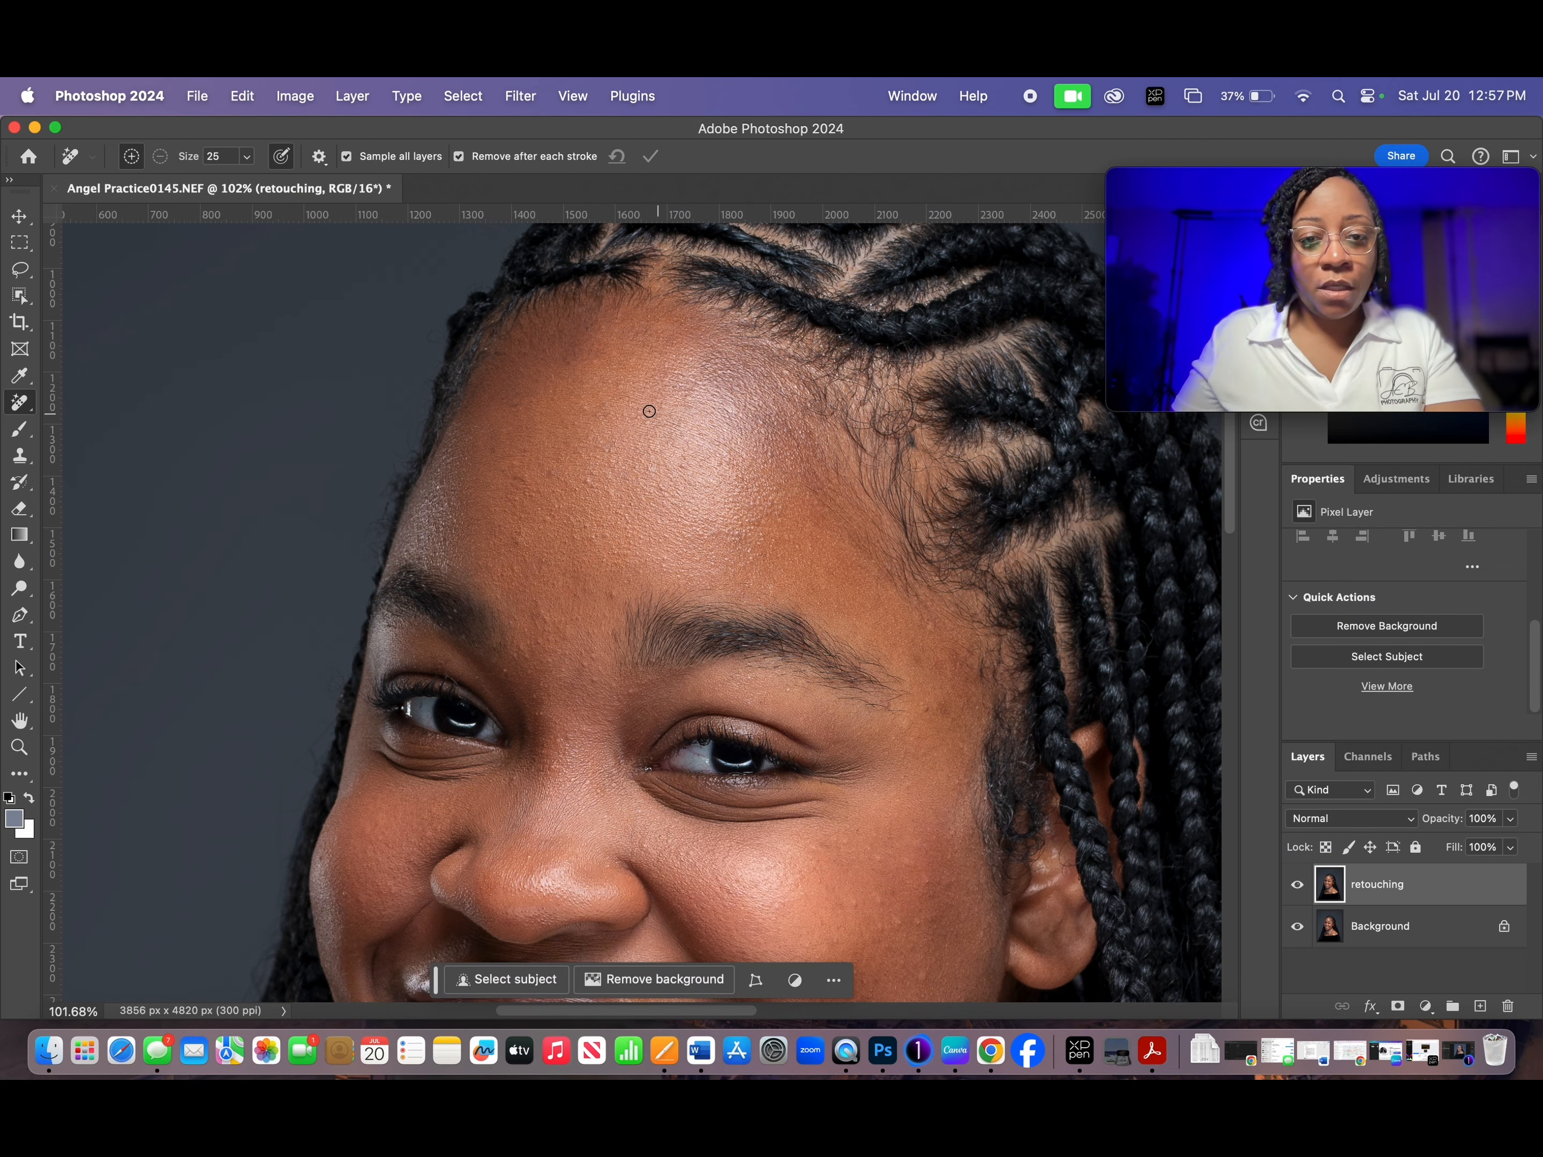
# - Remove the small bumps and blemishes across the forehead with the Remove tool
pyautogui.scroll(3, 649, 412)
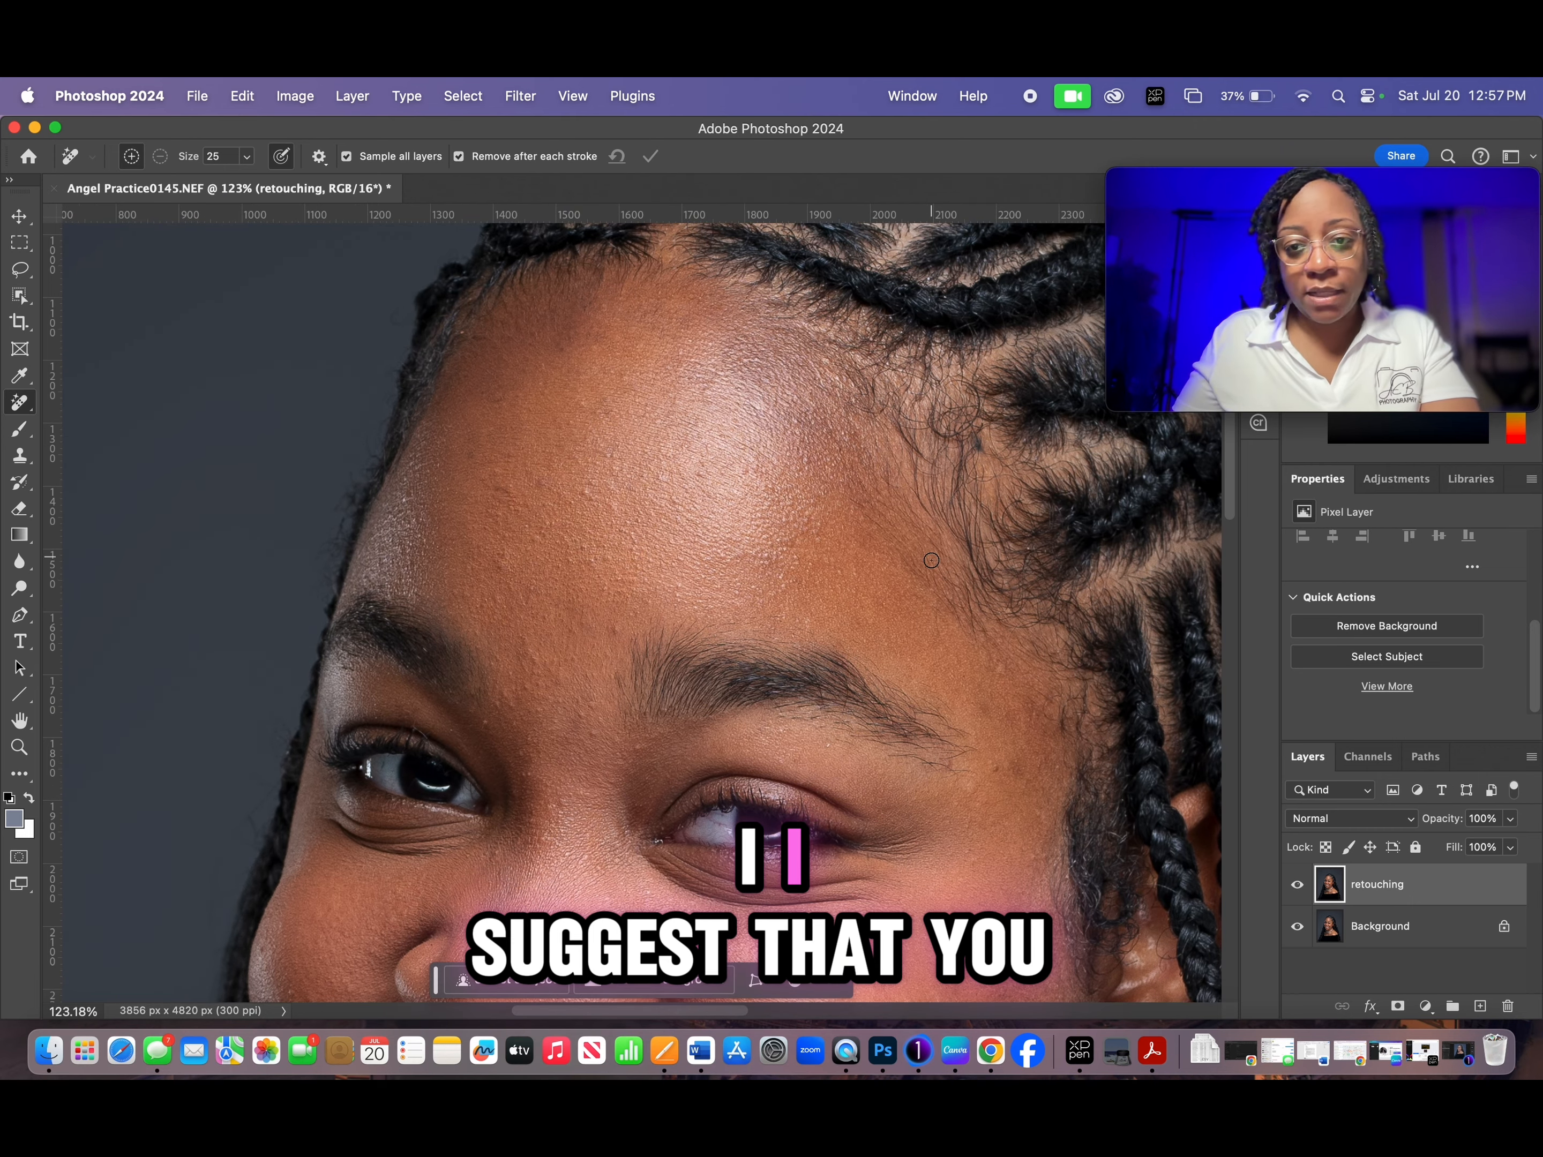
pyautogui.hscroll(-3, 634, 534)
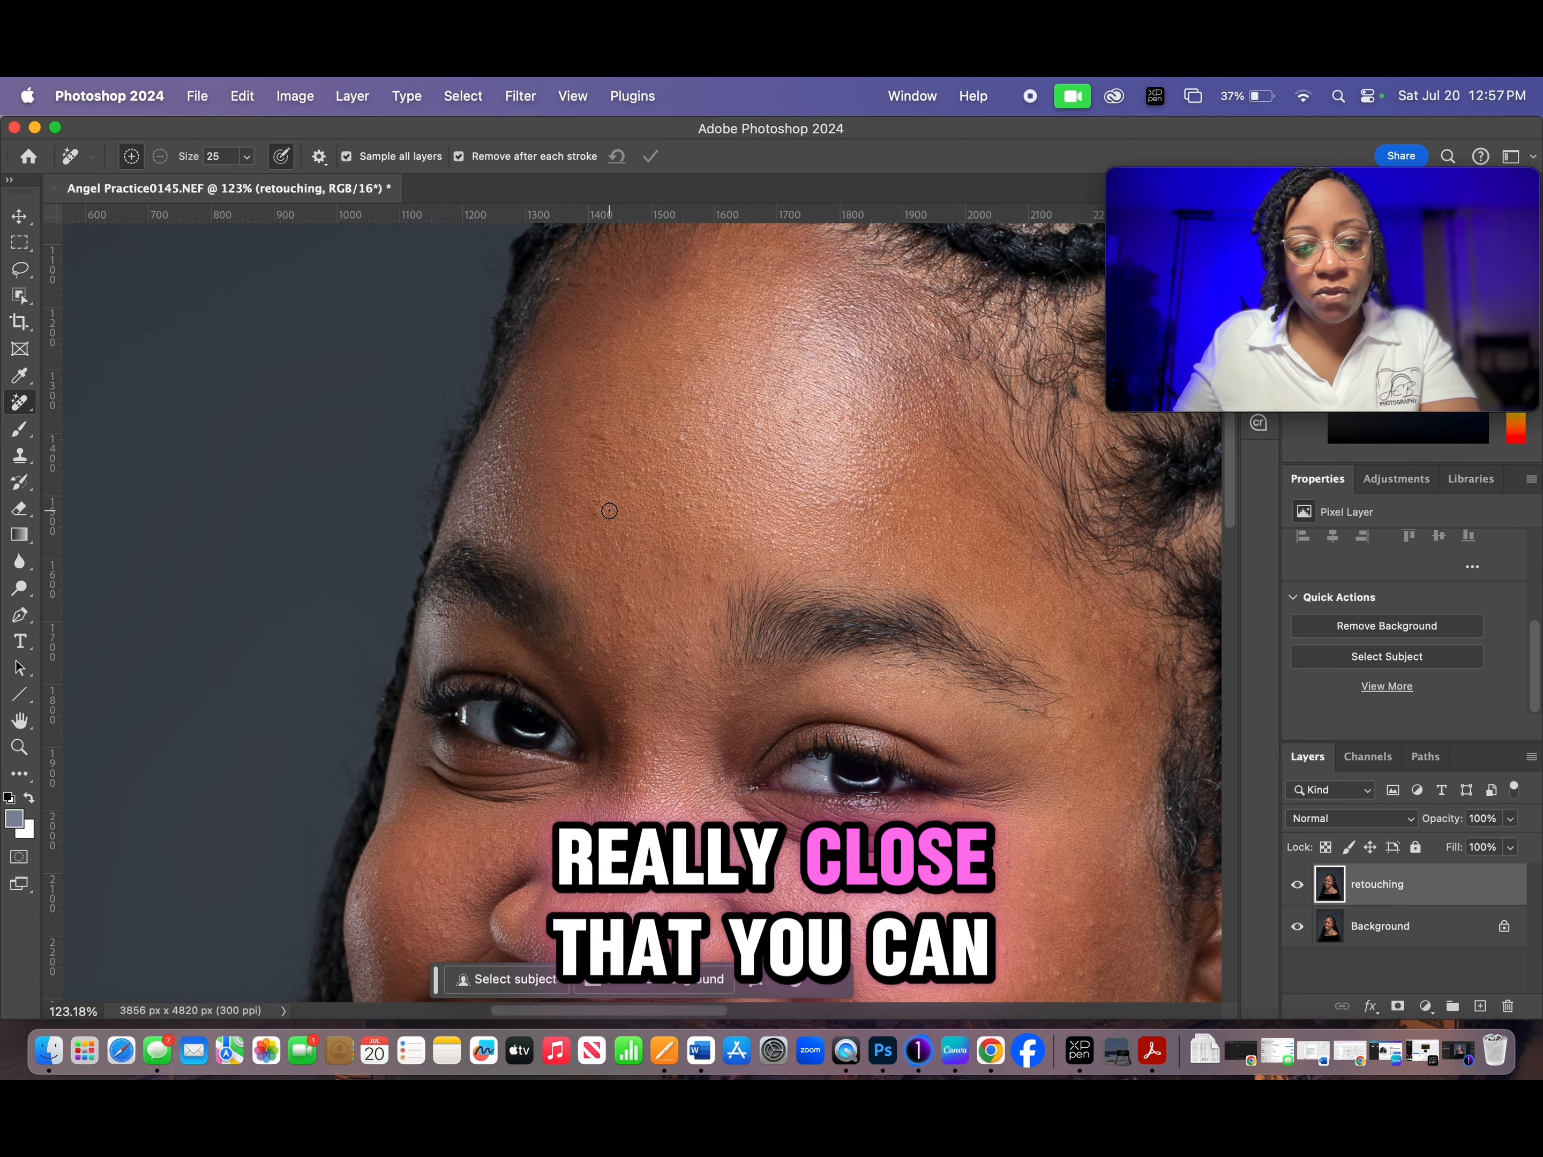
pyautogui.scroll(1, 609, 511)
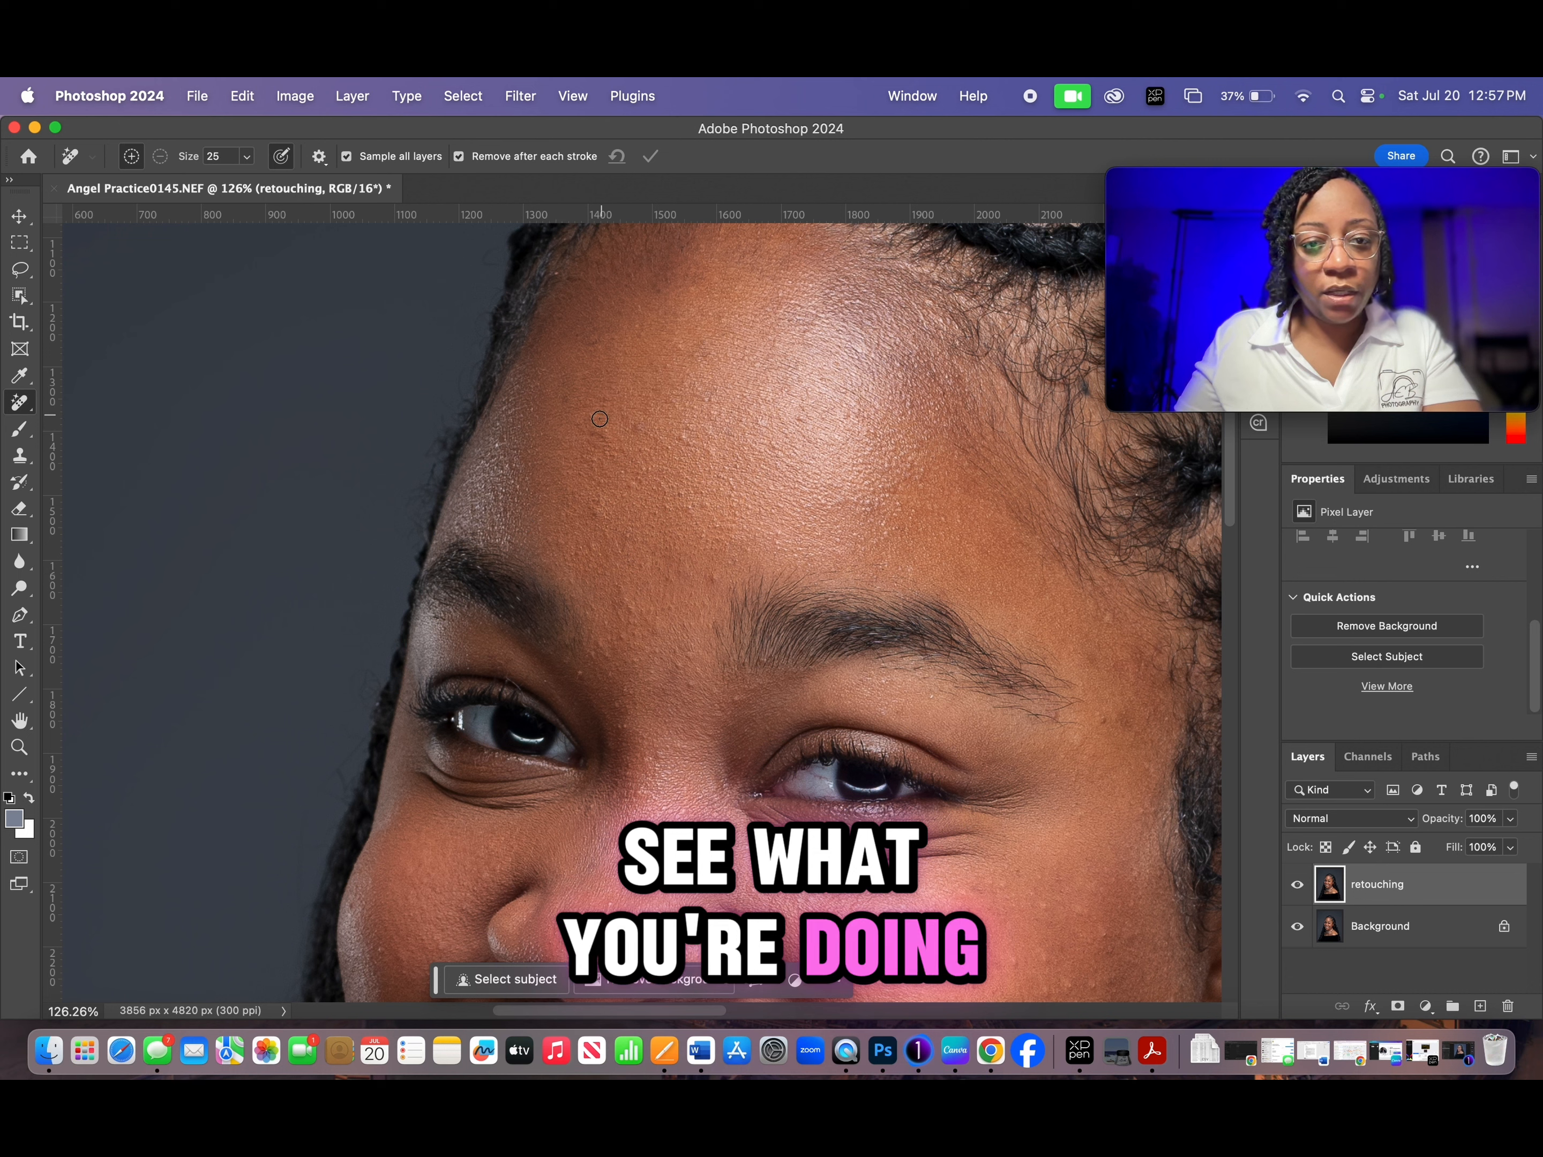
pyautogui.click(634, 428)
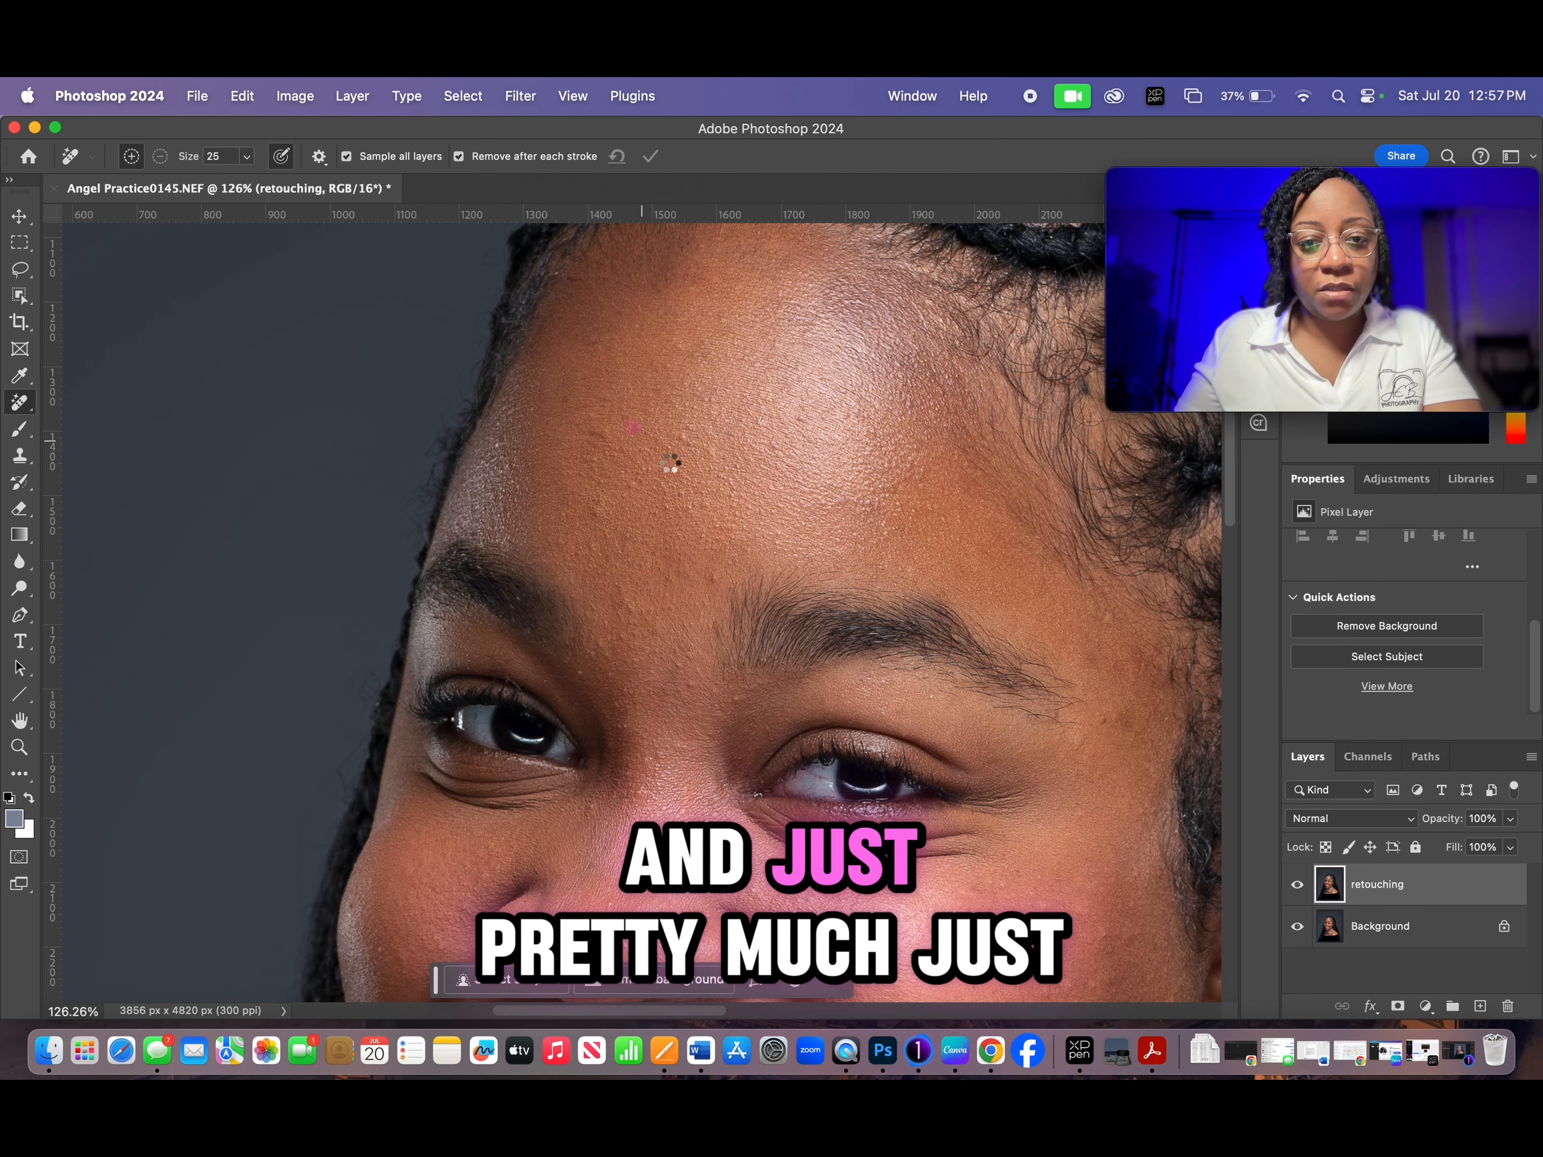
pyautogui.click(645, 435)
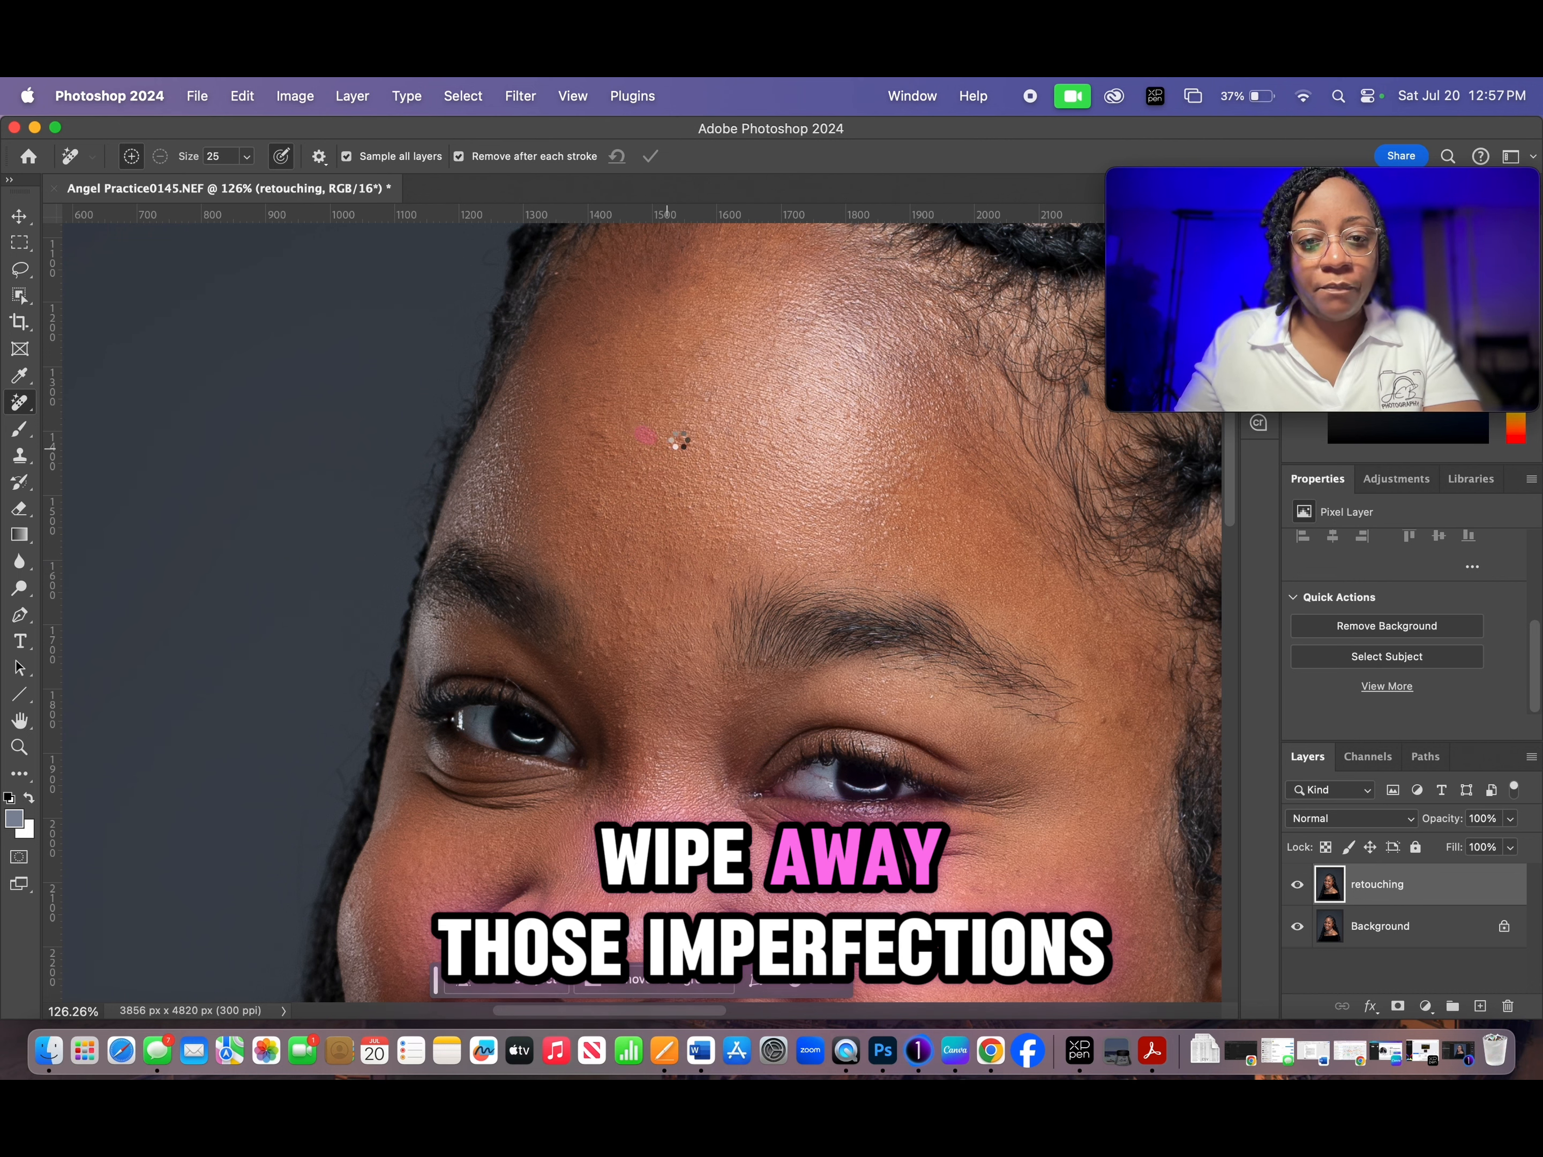
pyautogui.click(680, 438)
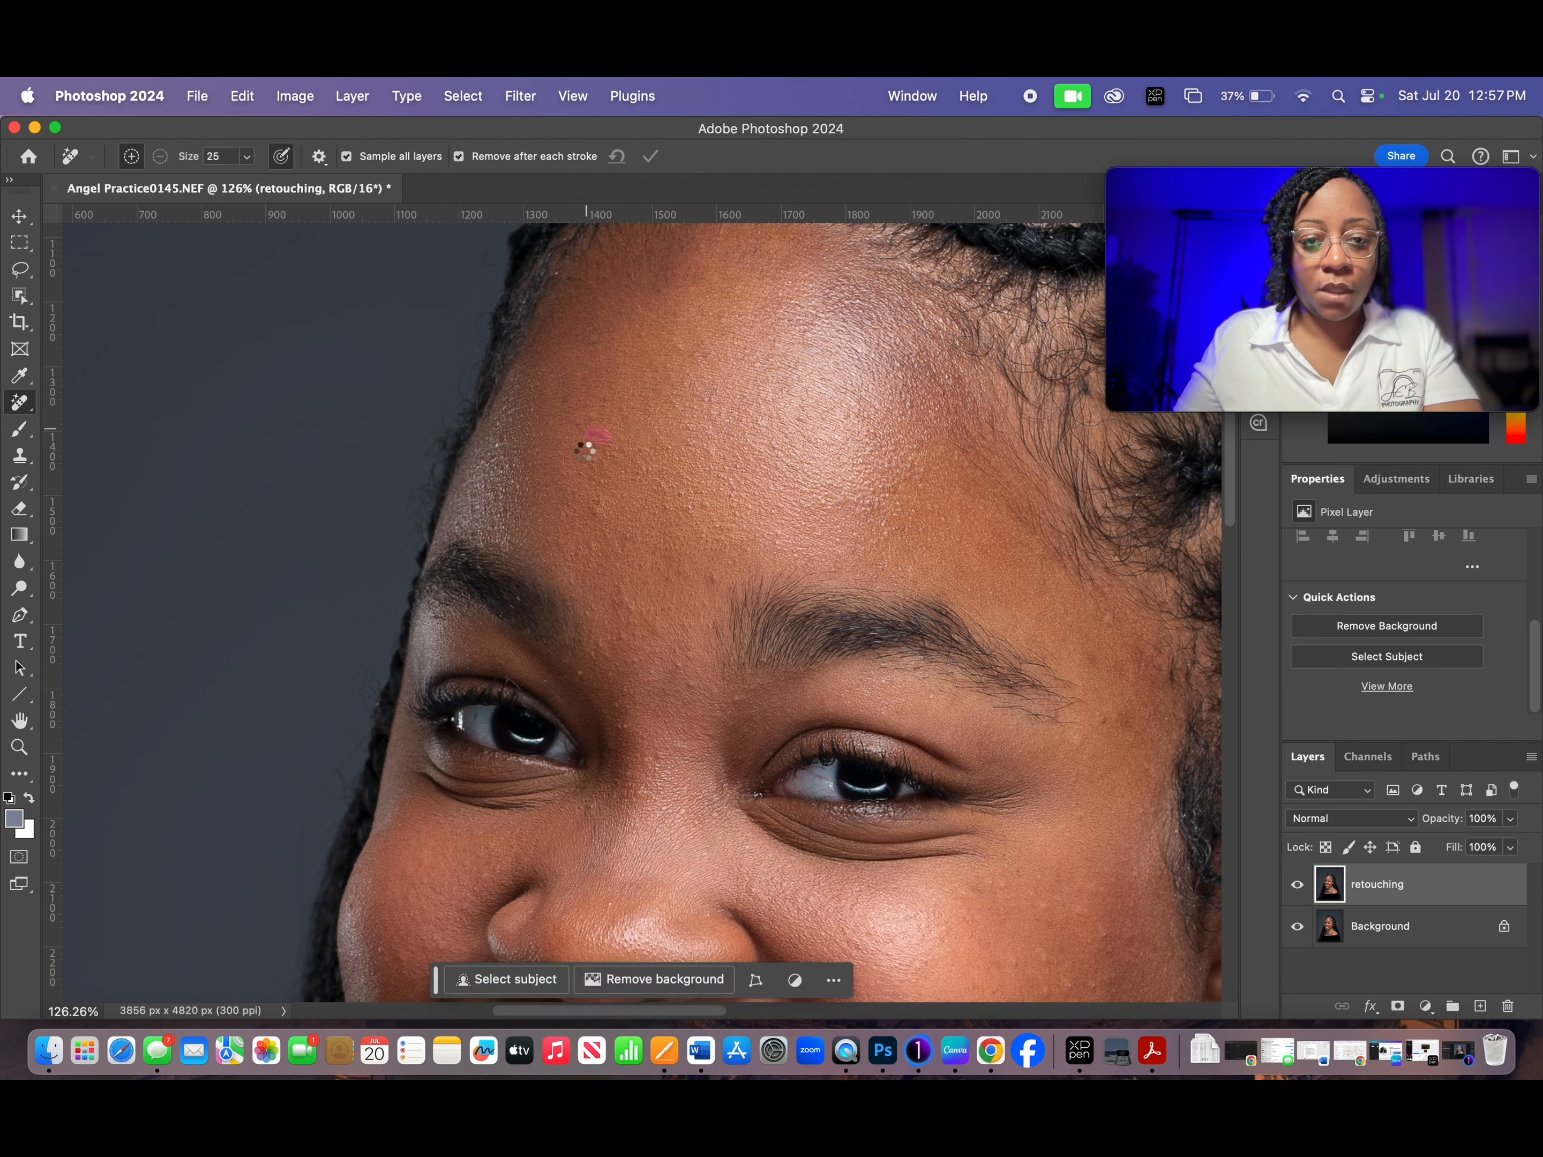
pyautogui.click(678, 345)
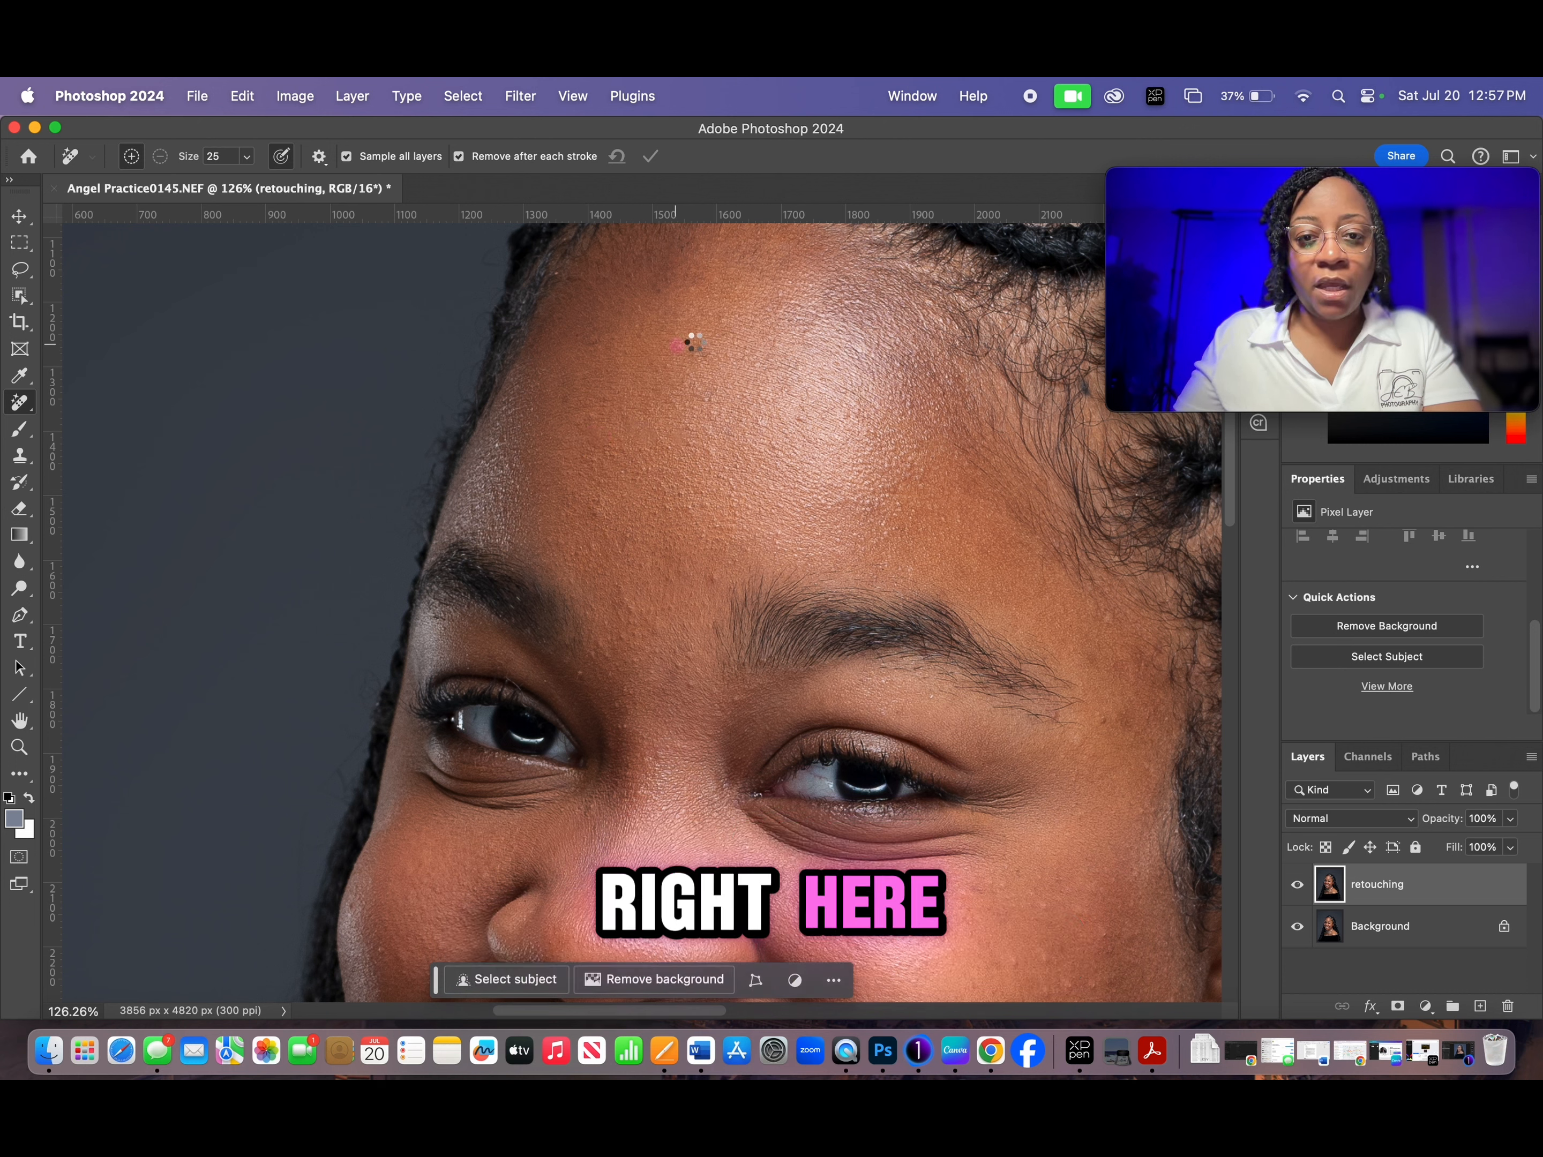
pyautogui.click(690, 293)
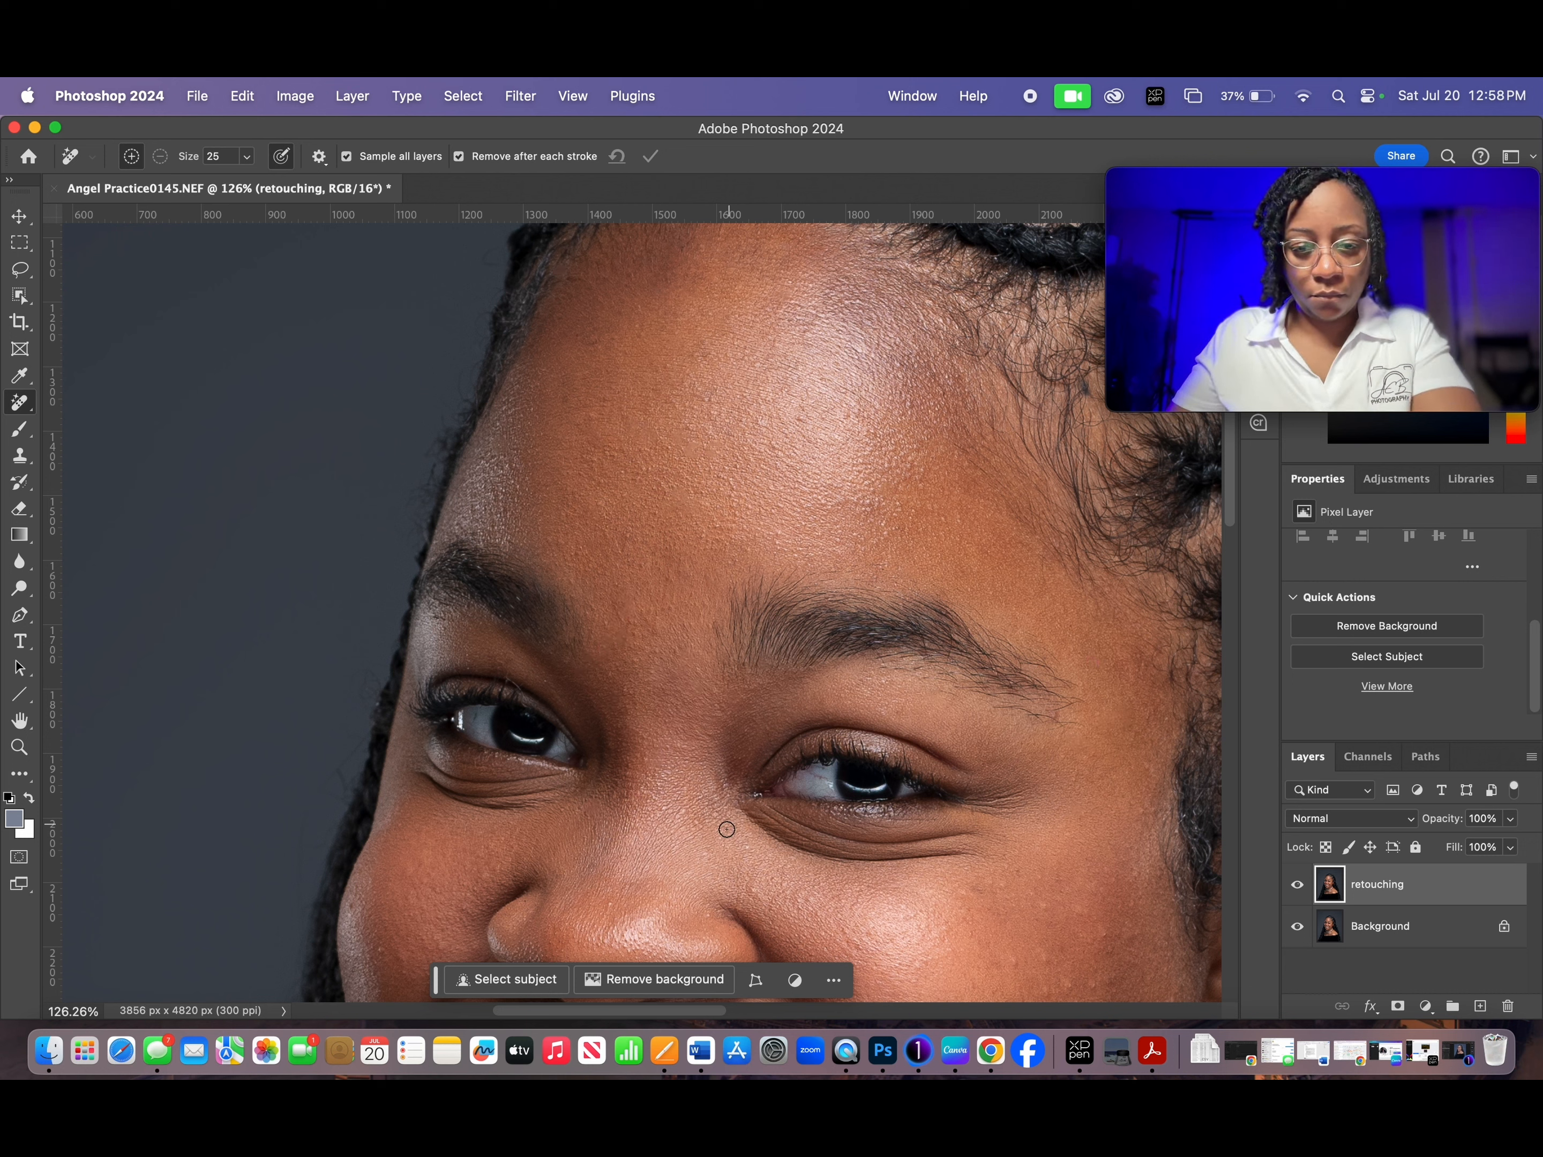
# - Remove the blemishes on the cheeks and lower face with the Remove tool
pyautogui.moveTo(705, 835); pyautogui.dragTo(605, 498)
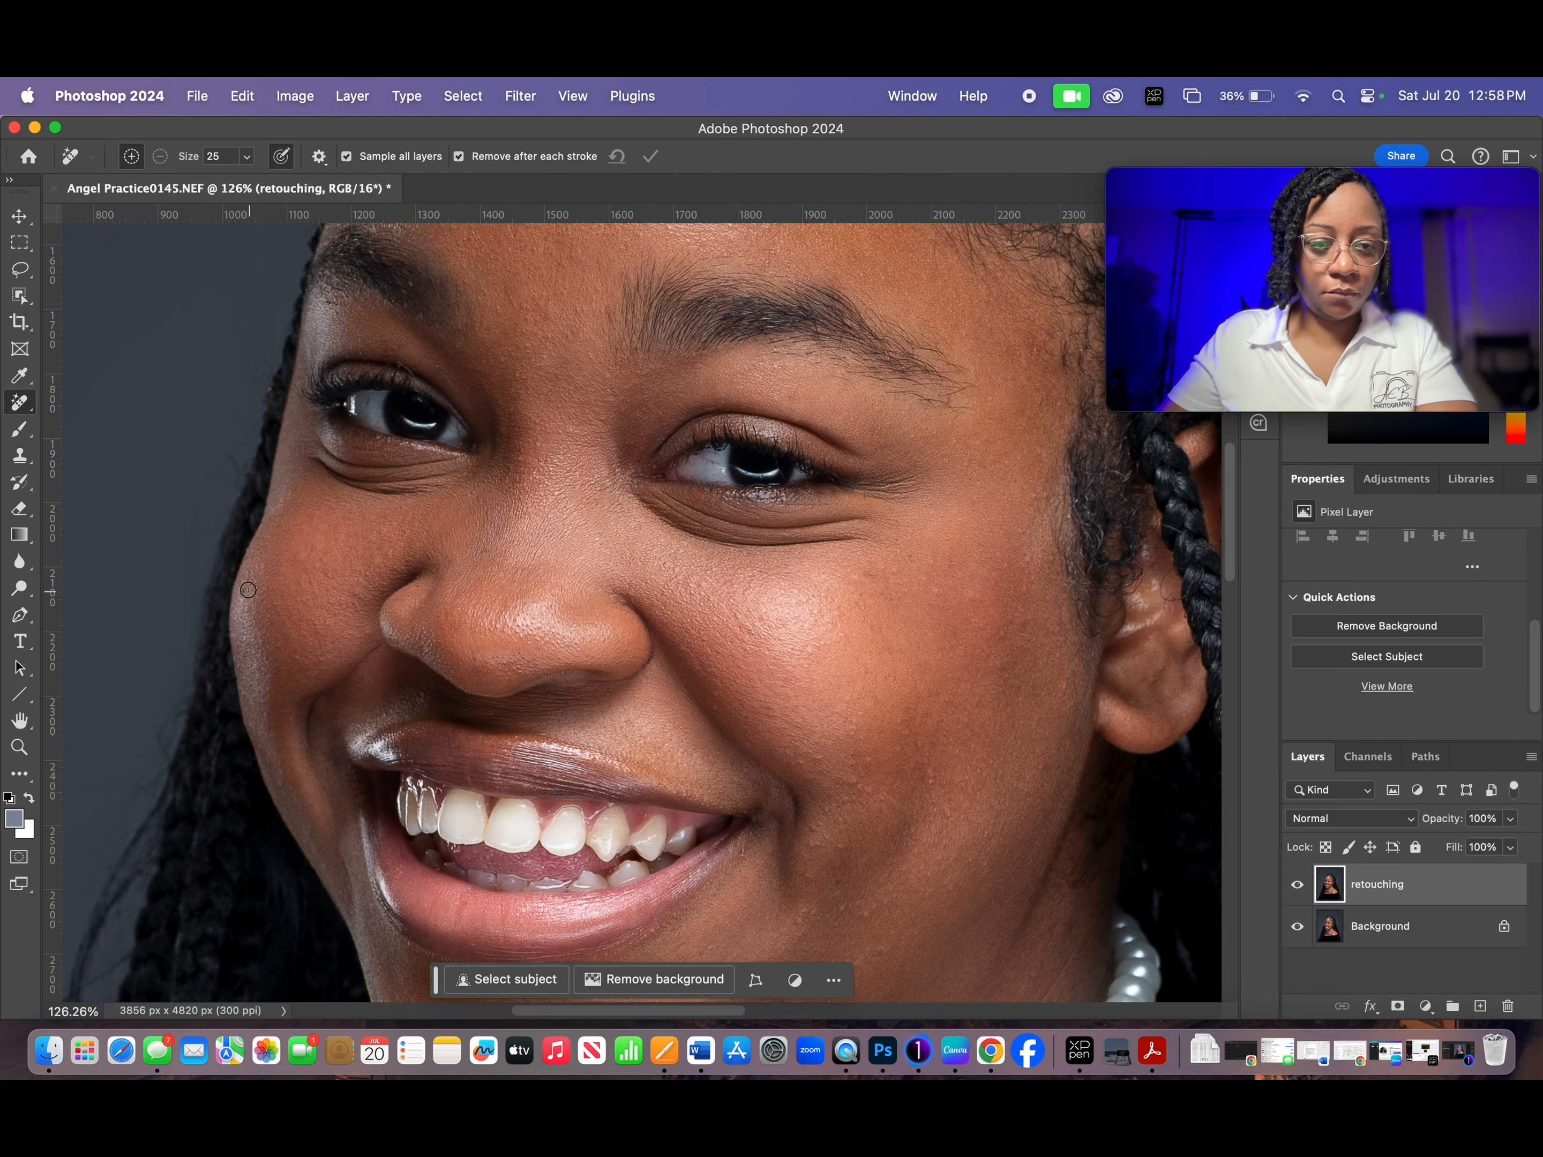
pyautogui.scroll(-5, 728, 725)
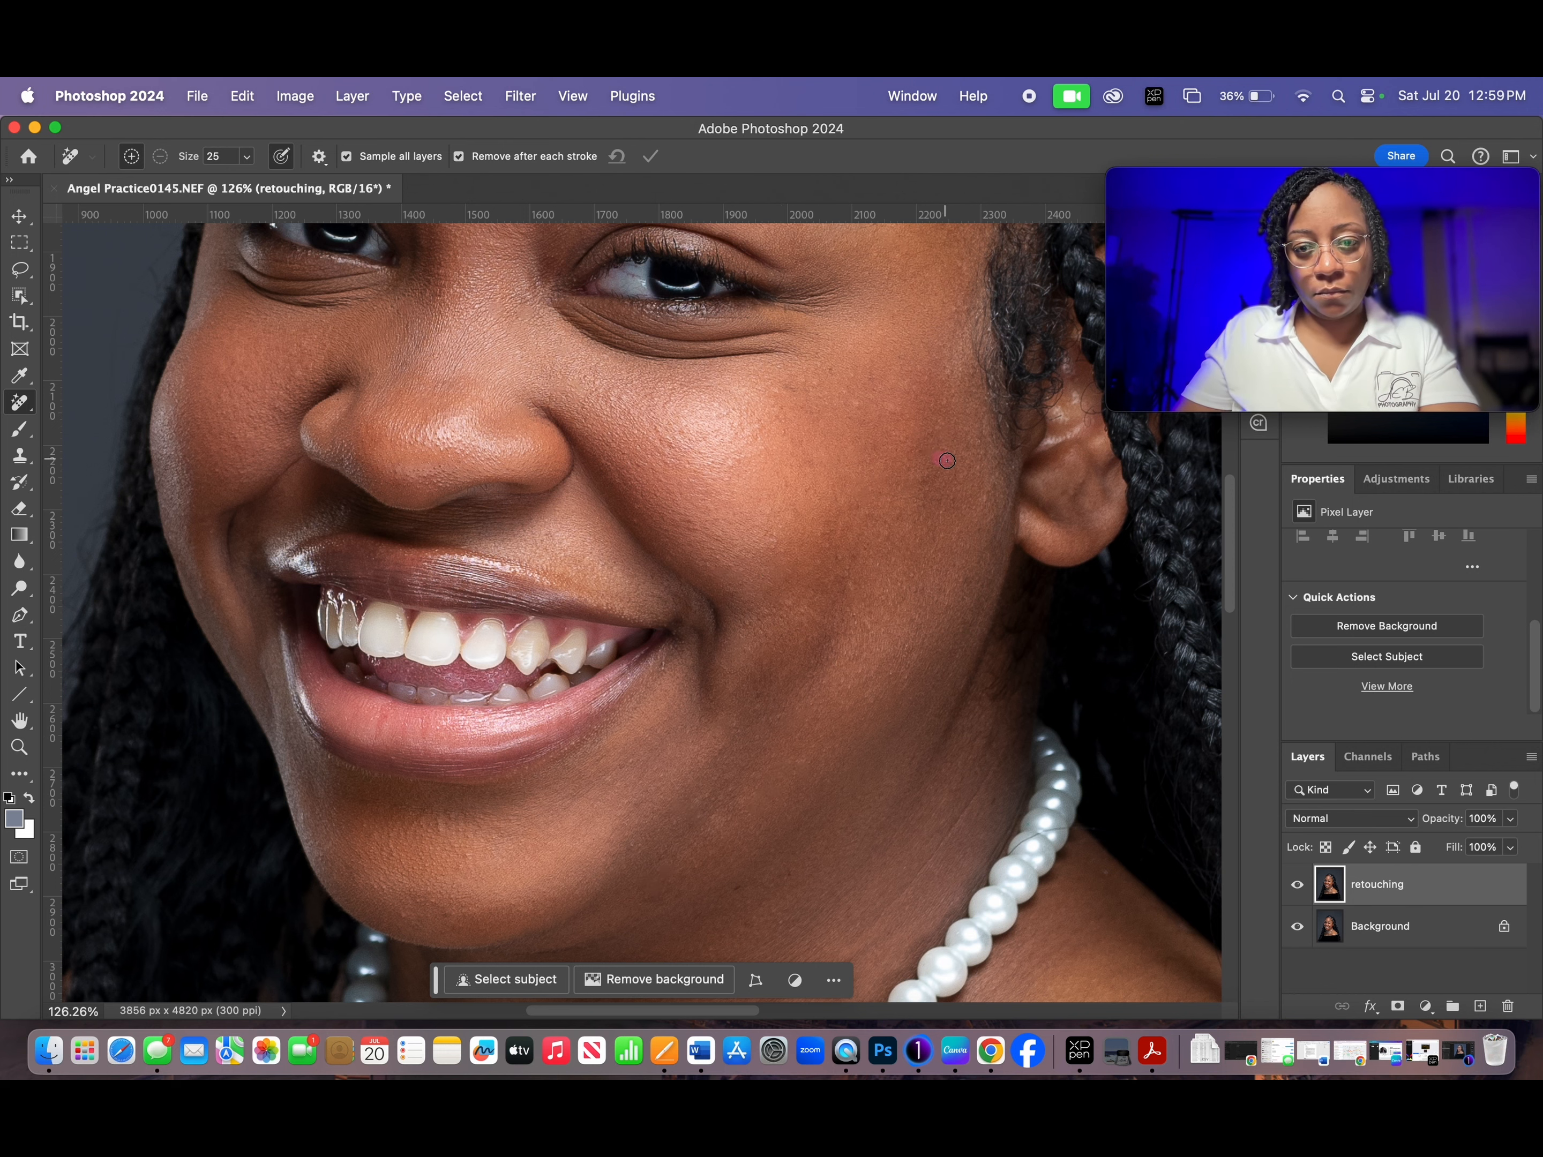
pyautogui.moveTo(682, 738); pyautogui.dragTo(728, 528)
pyautogui.moveTo(455, 690); pyautogui.dragTo(482, 692)
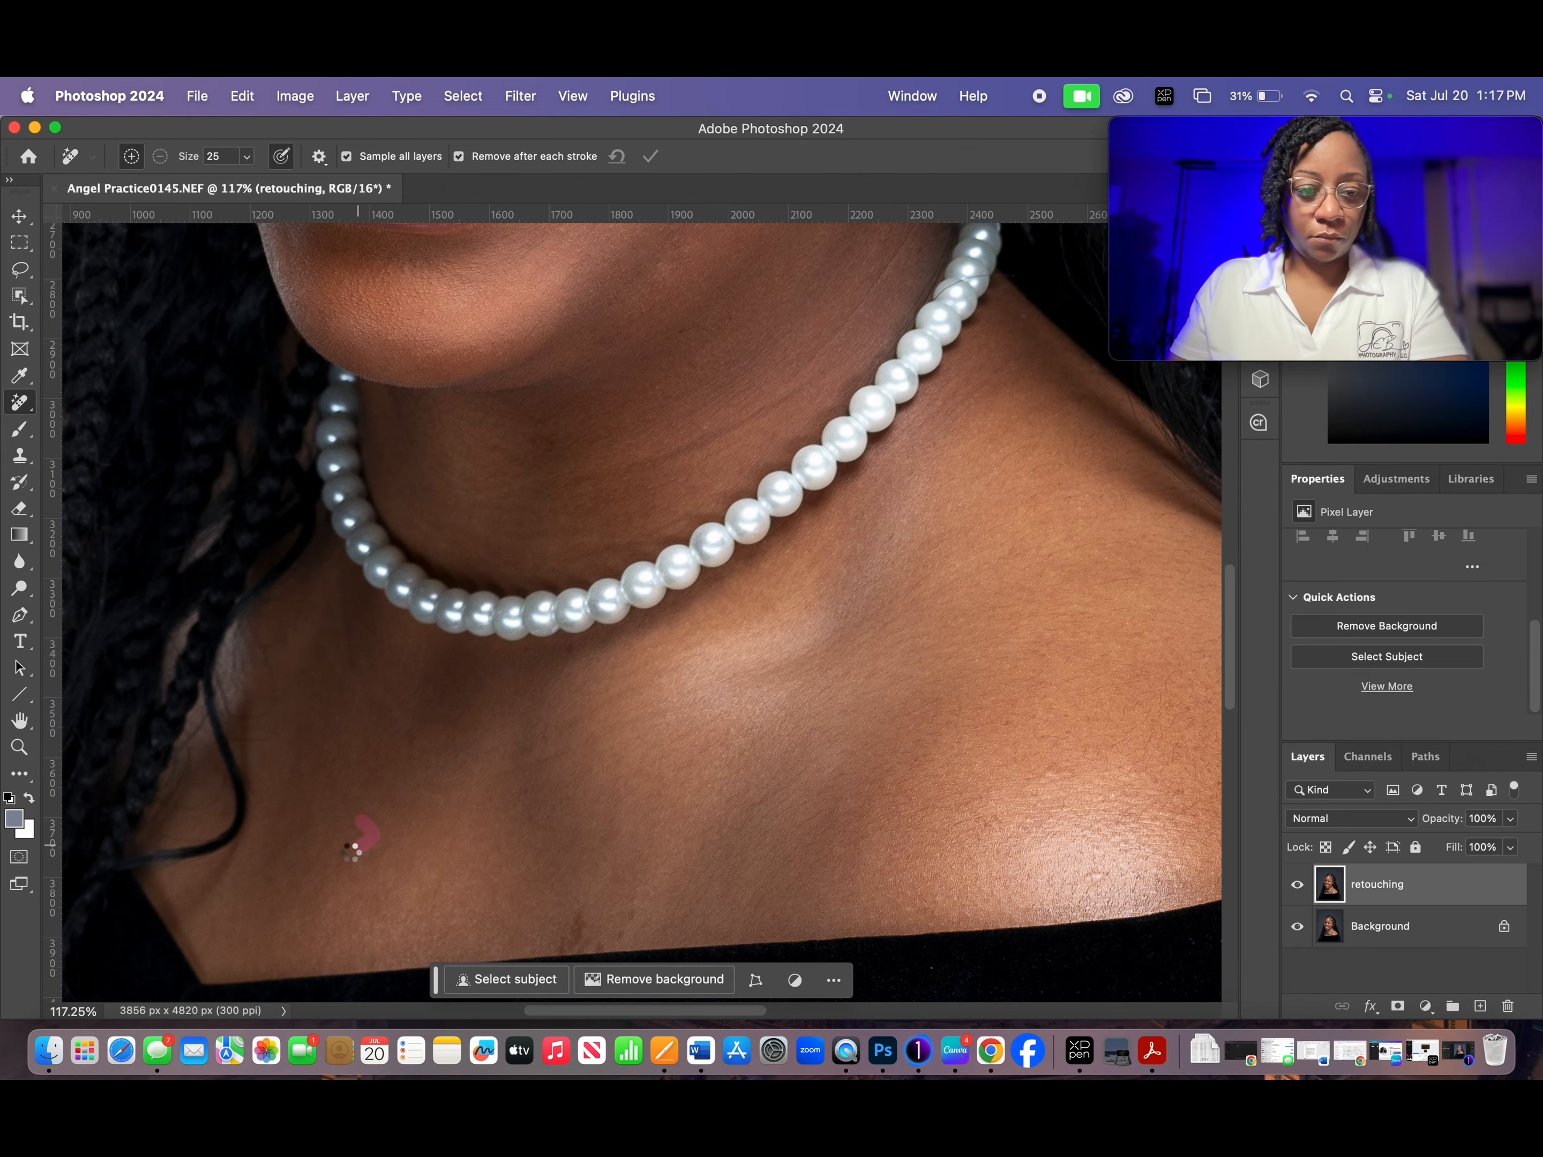
# - Remove the marks on the chest and the shoulder below the pearl necklace
pyautogui.scroll(-4, 795, 627)
pyautogui.hscroll(5, 795, 627)
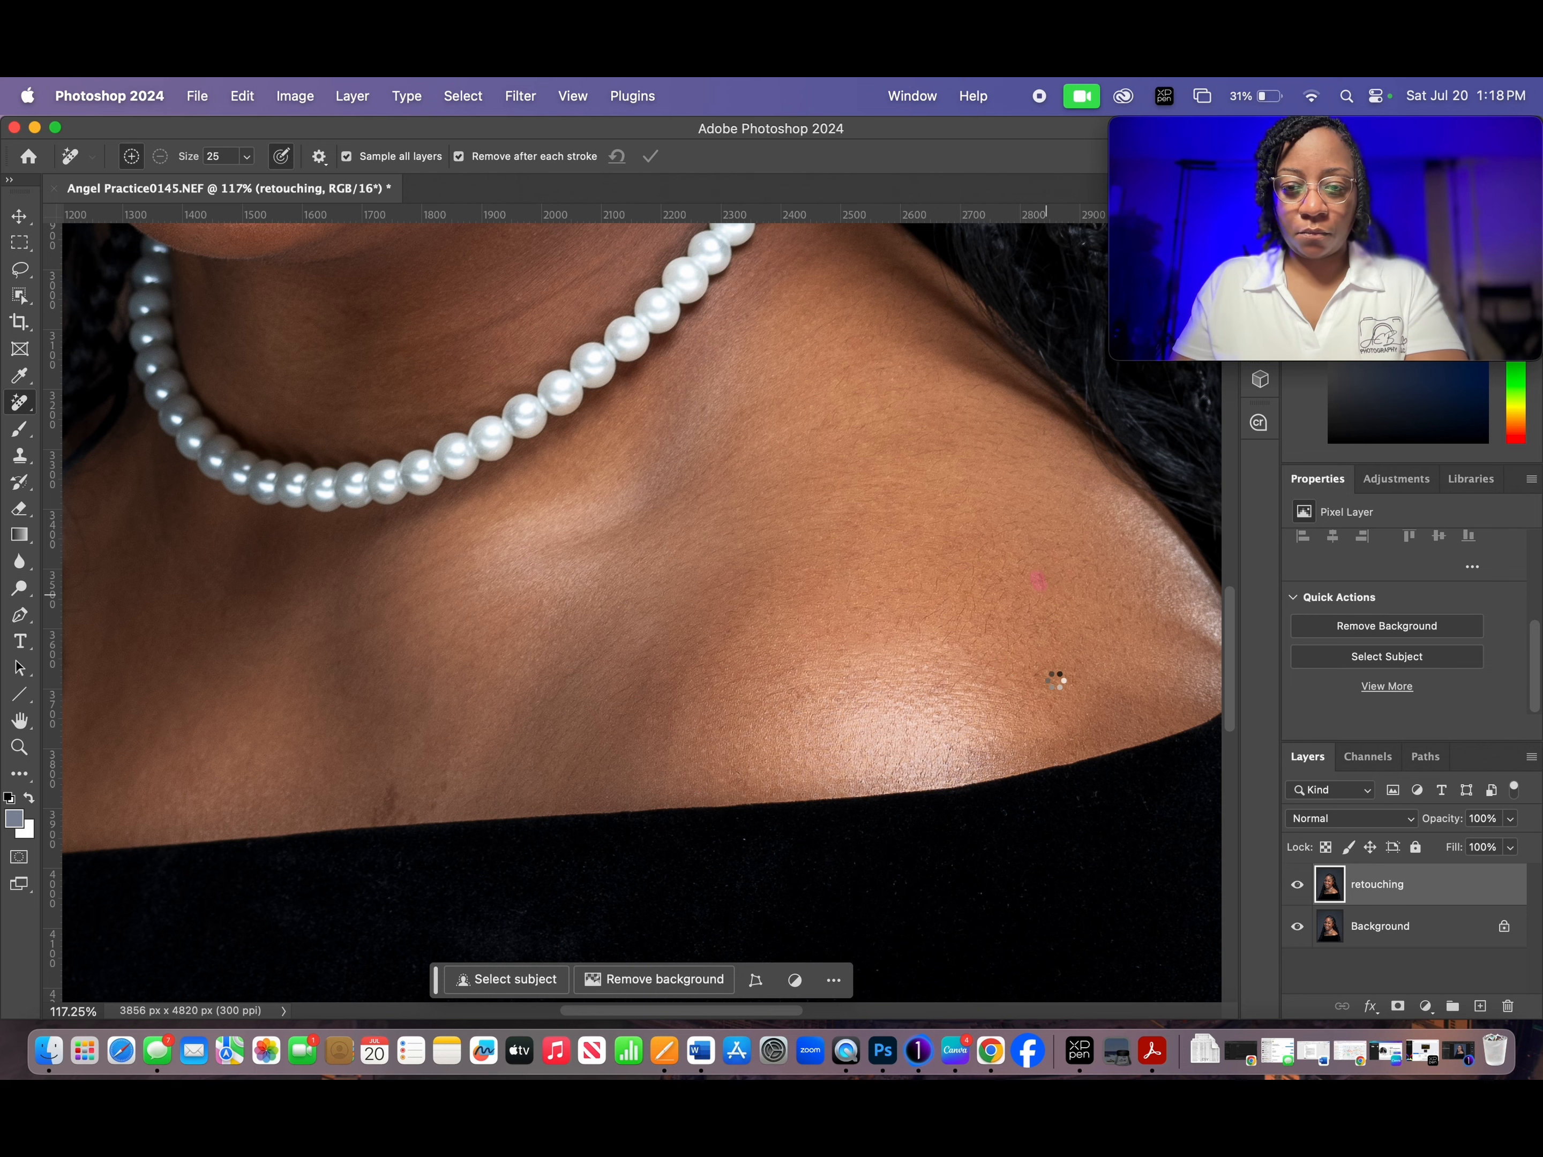
pyautogui.scroll(-4, 683, 540)
pyautogui.scroll(1, 923, 648)
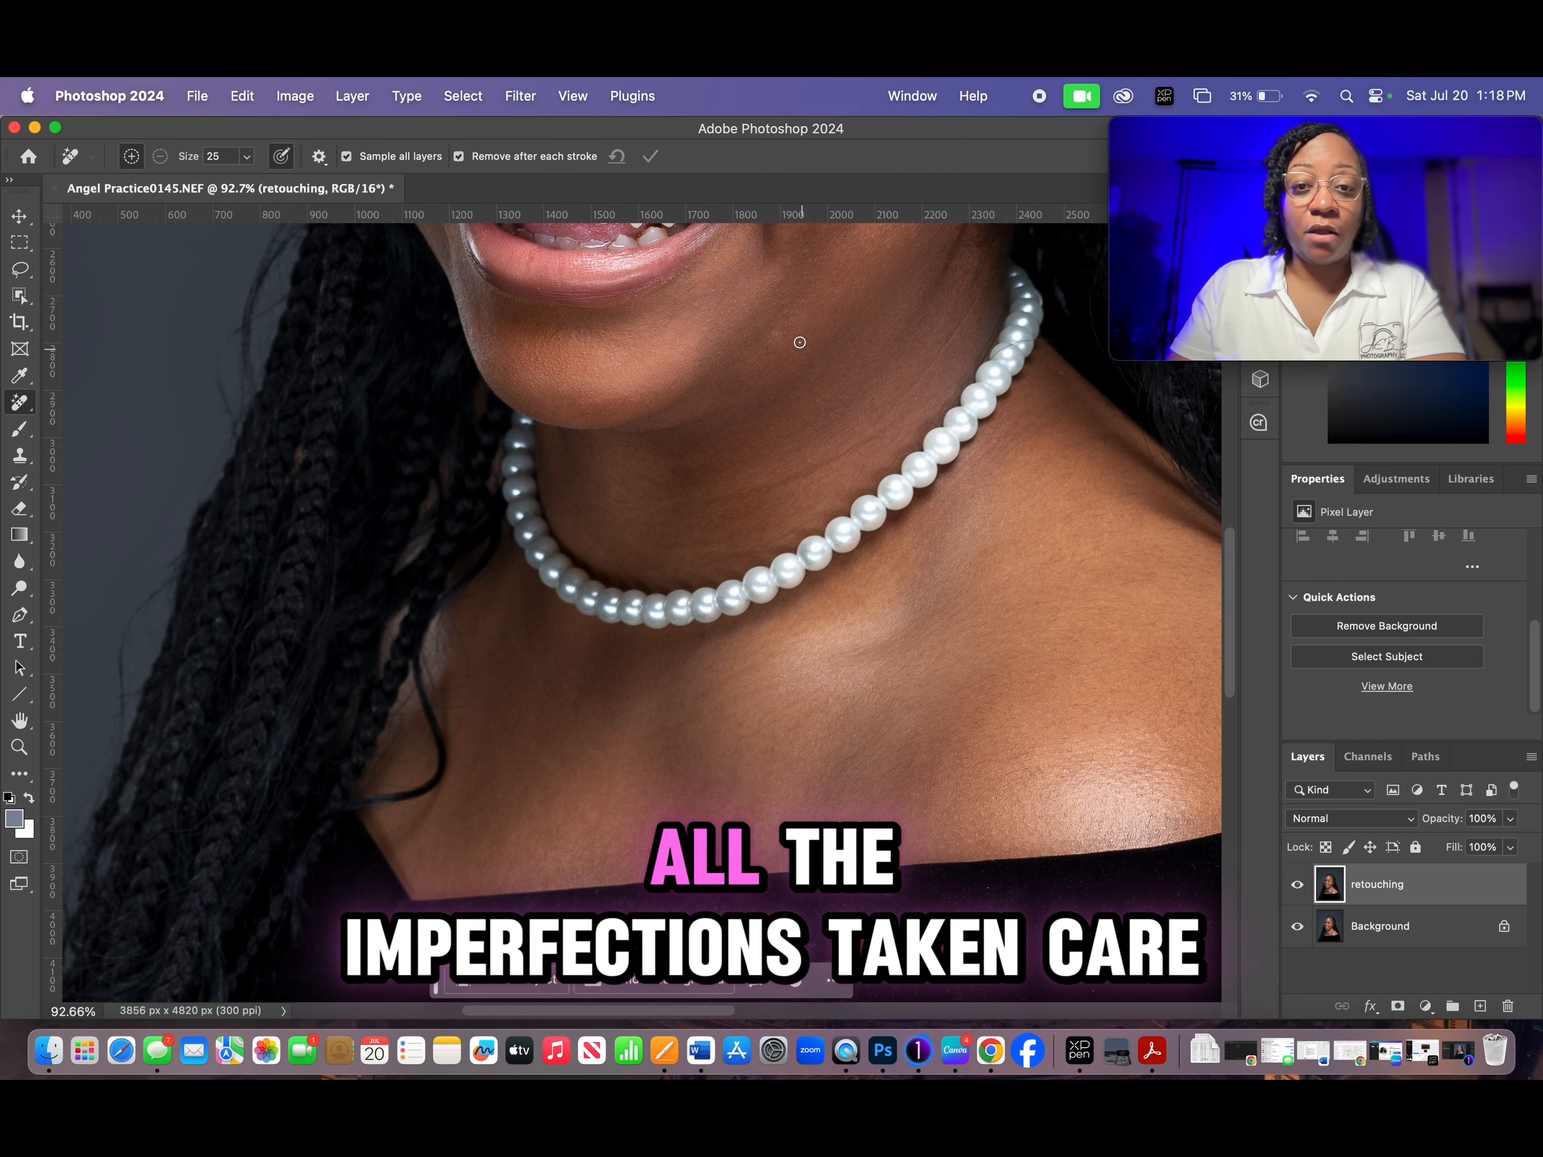
# - Remove the remaining small marks on the upper chest below the pearl necklace with the Remove tool
pyautogui.moveTo(730, 324); pyautogui.dragTo(777, 555)
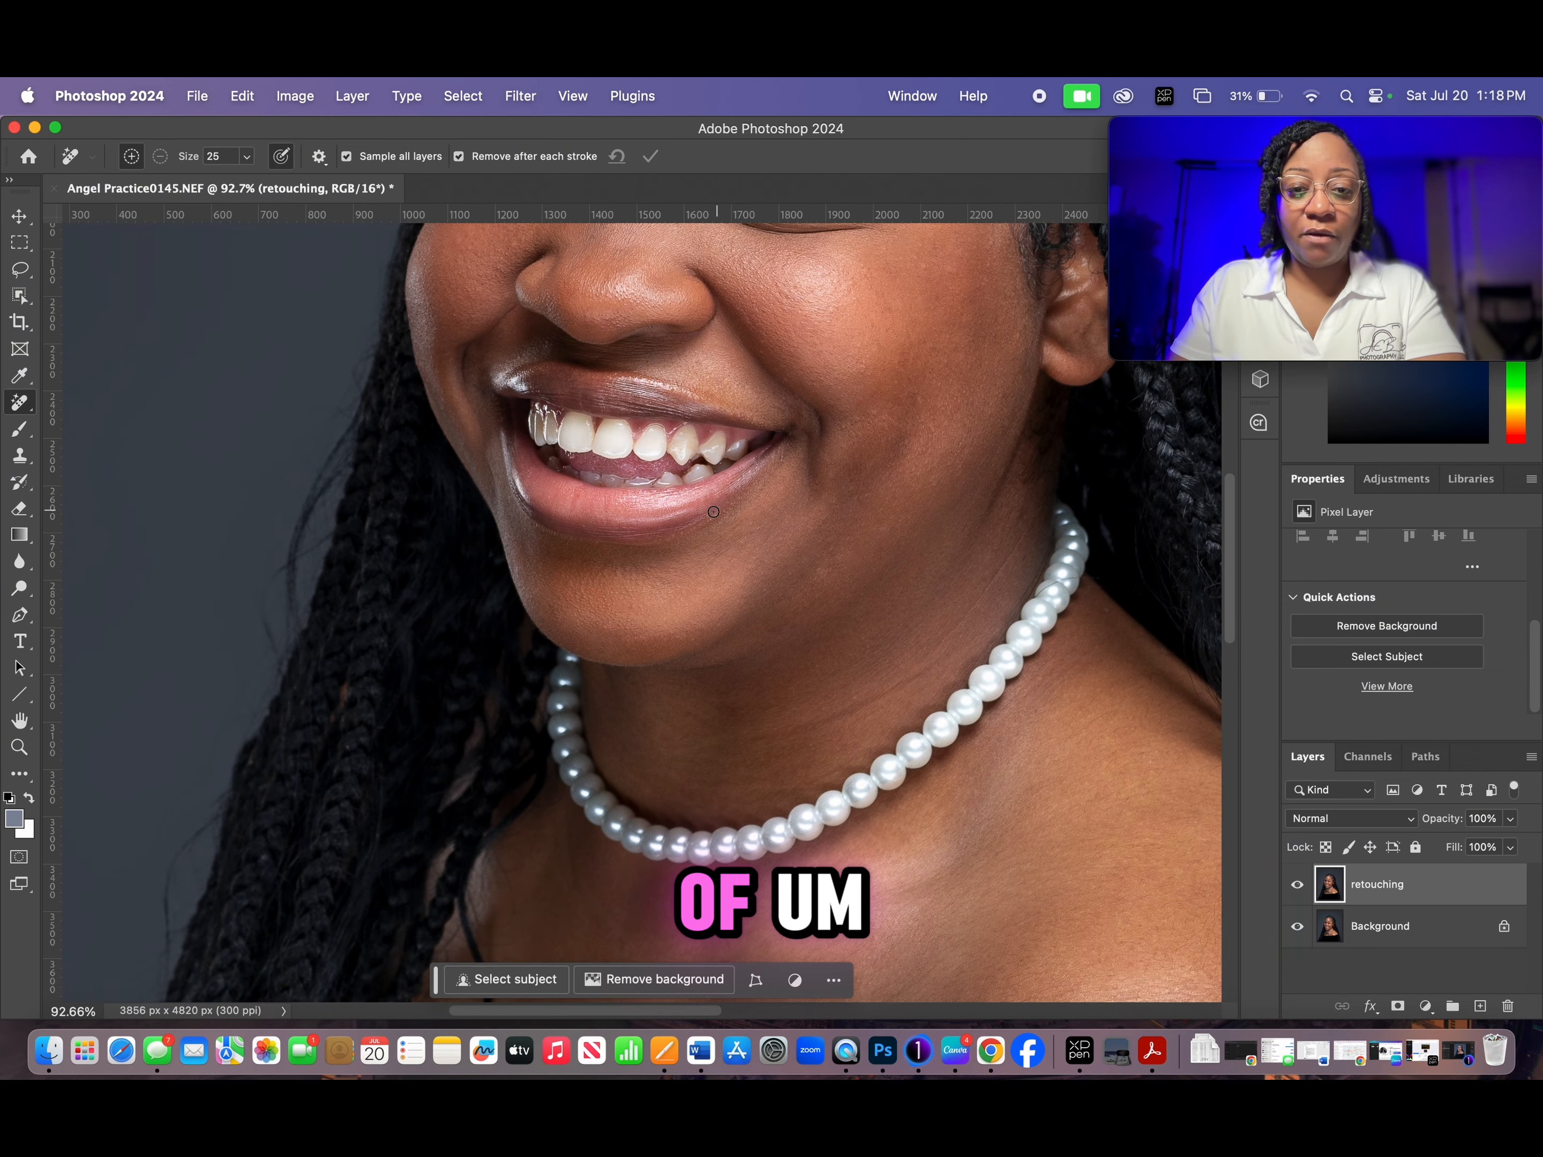
pyautogui.scroll(-8, 995, 743)
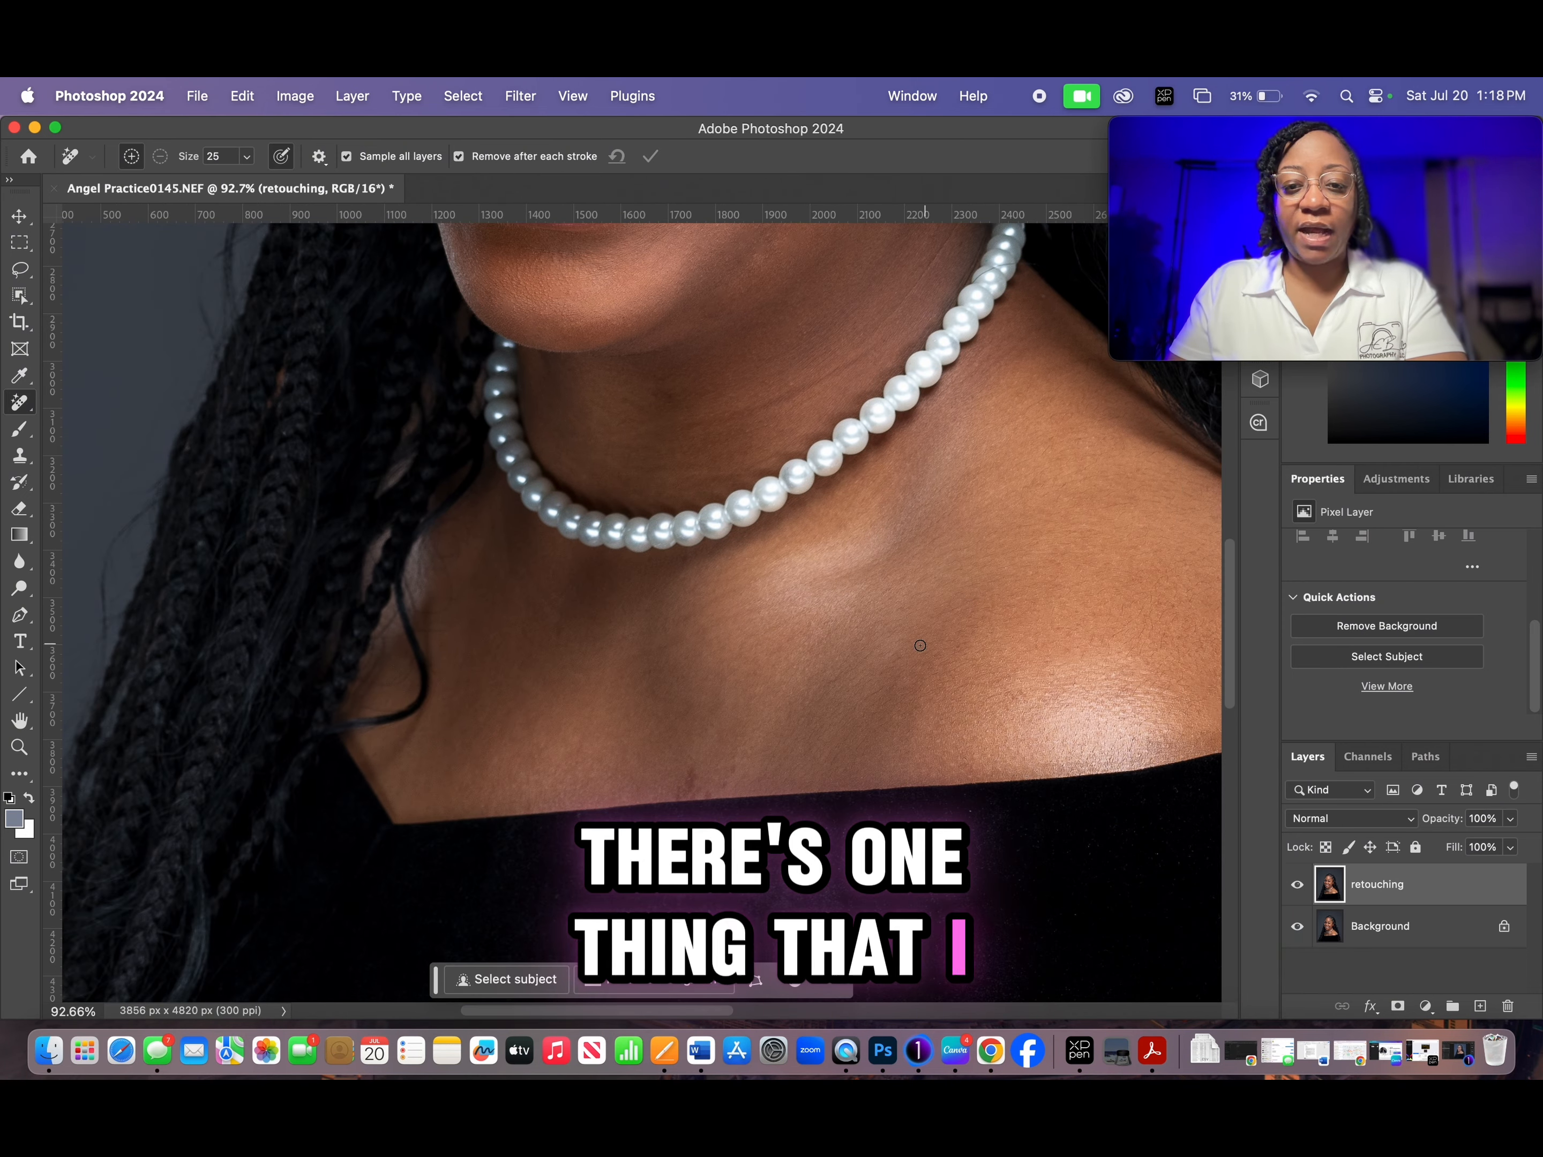
pyautogui.moveTo(547, 620); pyautogui.dragTo(569, 636)
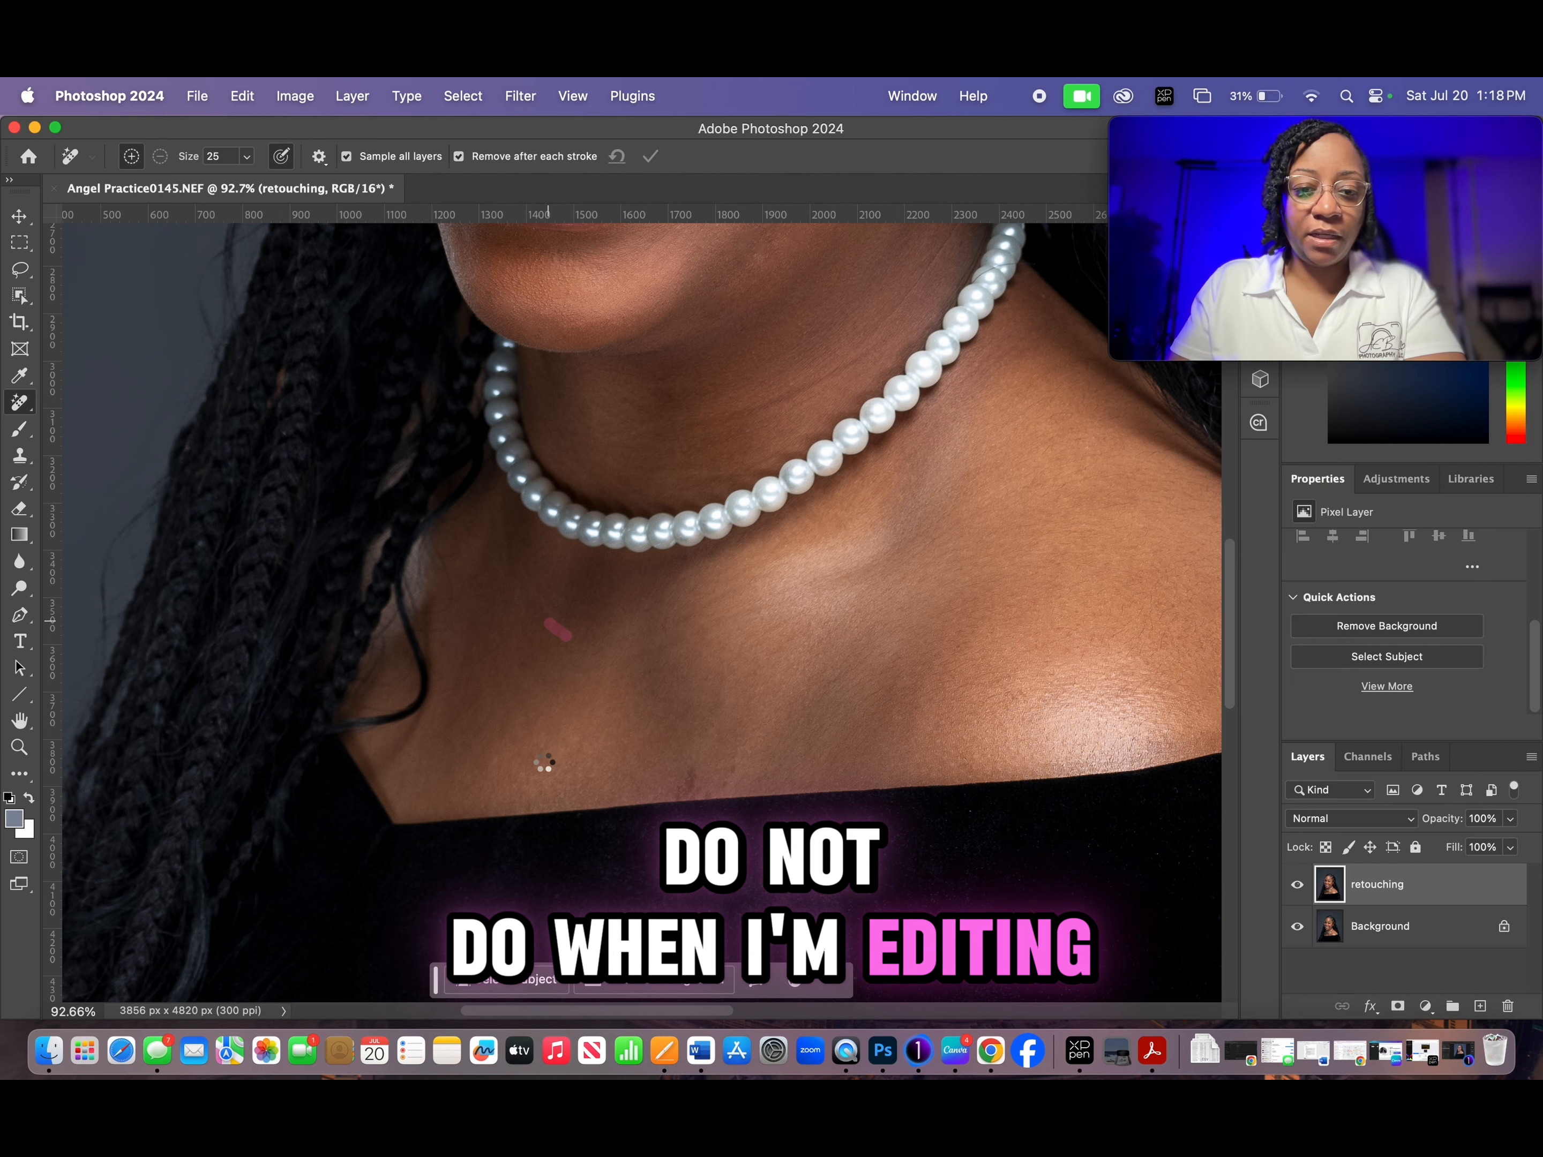
pyautogui.click(569, 734)
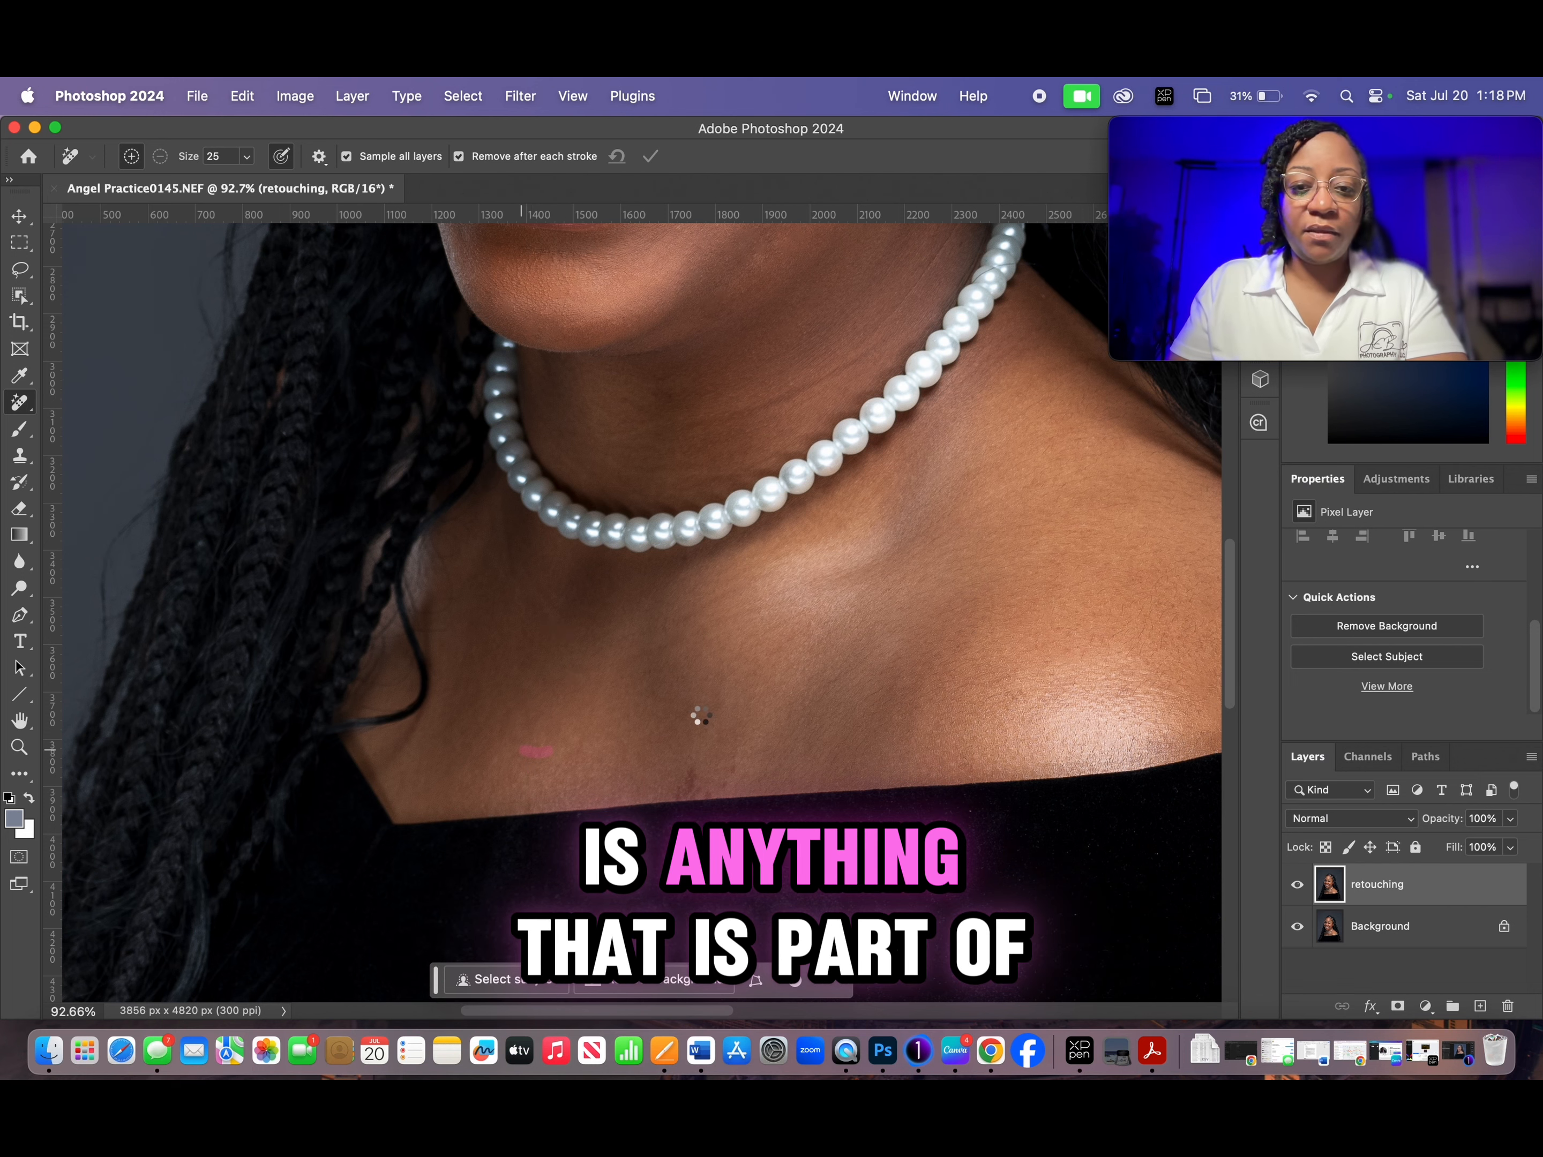
pyautogui.moveTo(778, 626); pyautogui.dragTo(820, 620)
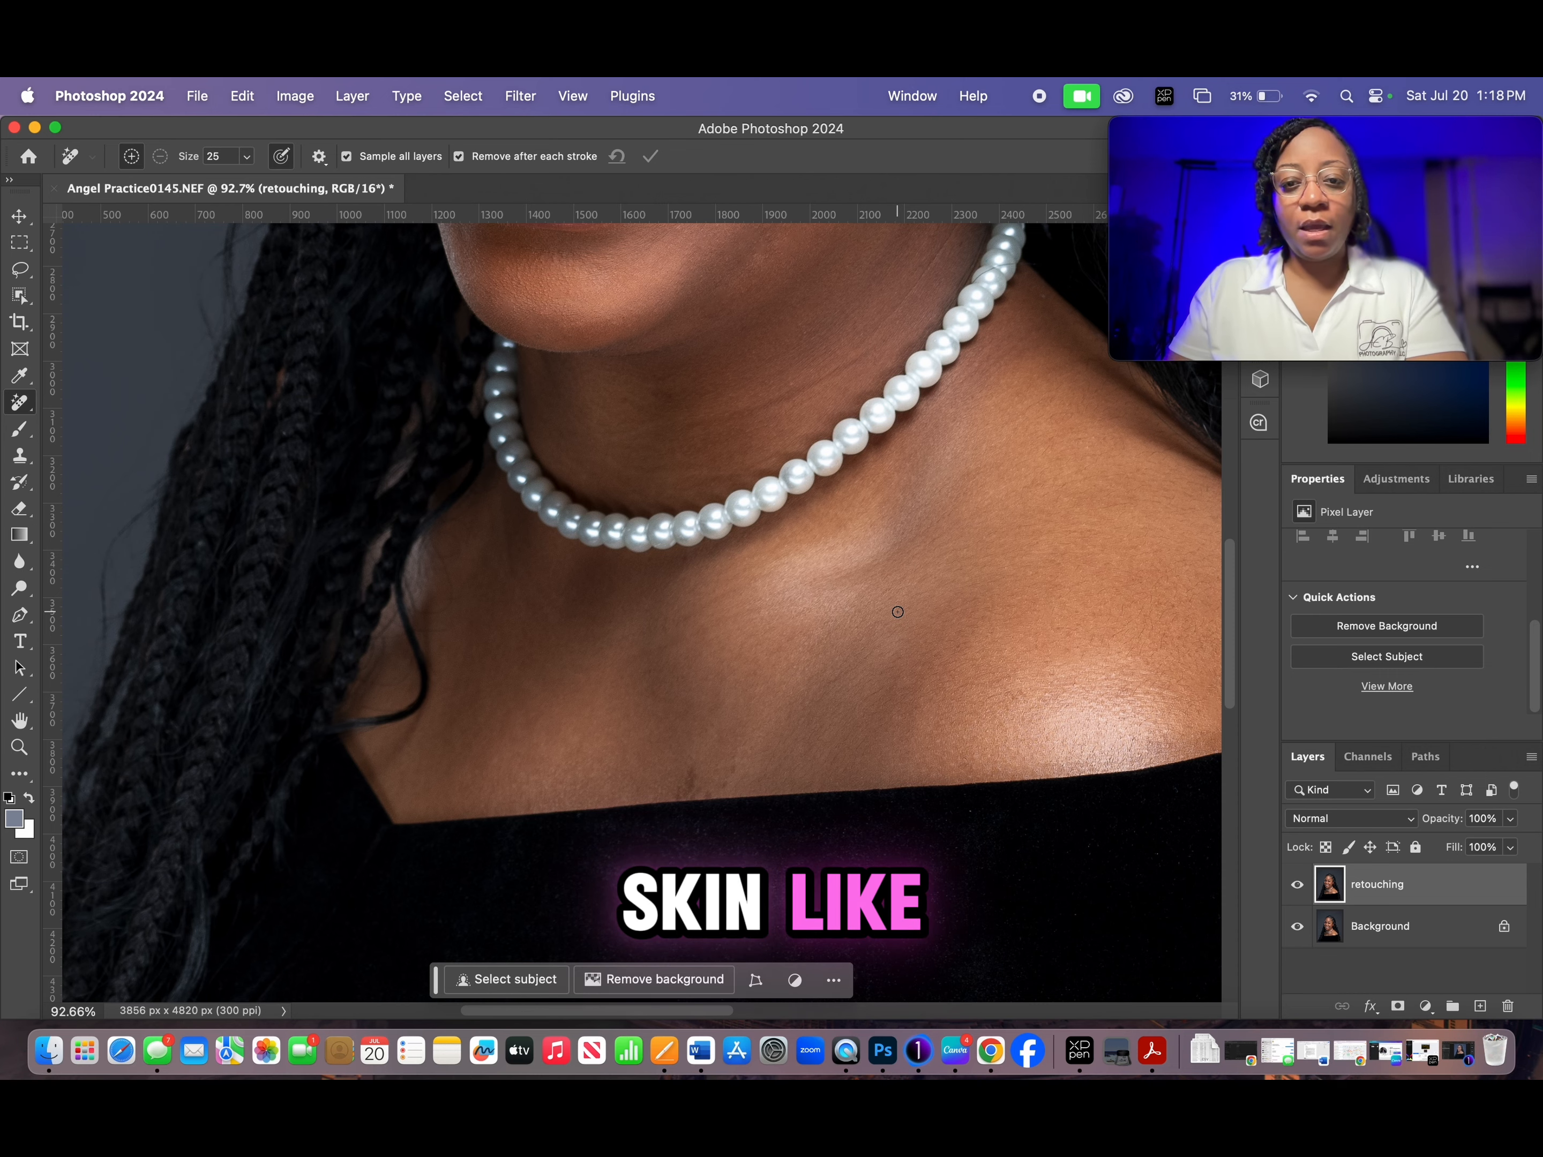
# - Remove the small skin marks on the shoulder above the black neckline with the Remove tool
pyautogui.scroll(-6, 898, 613)
pyautogui.scroll(5, 897, 612)
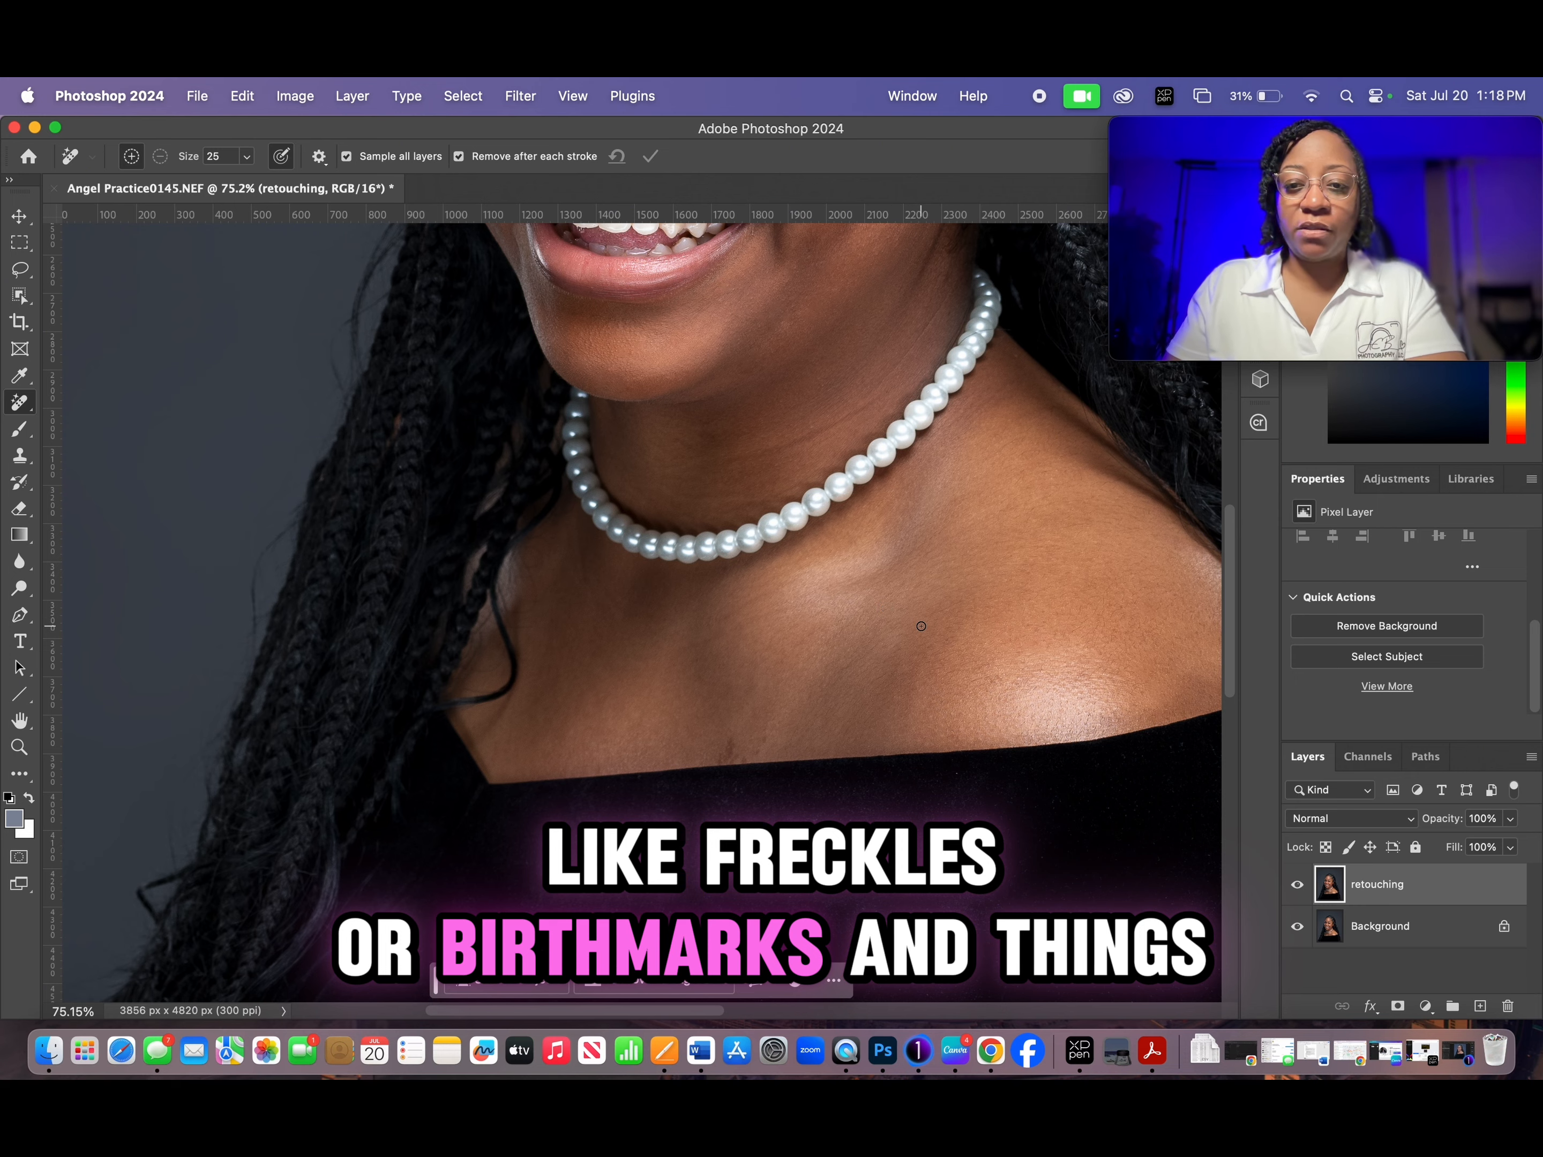
pyautogui.scroll(5, 1036, 665)
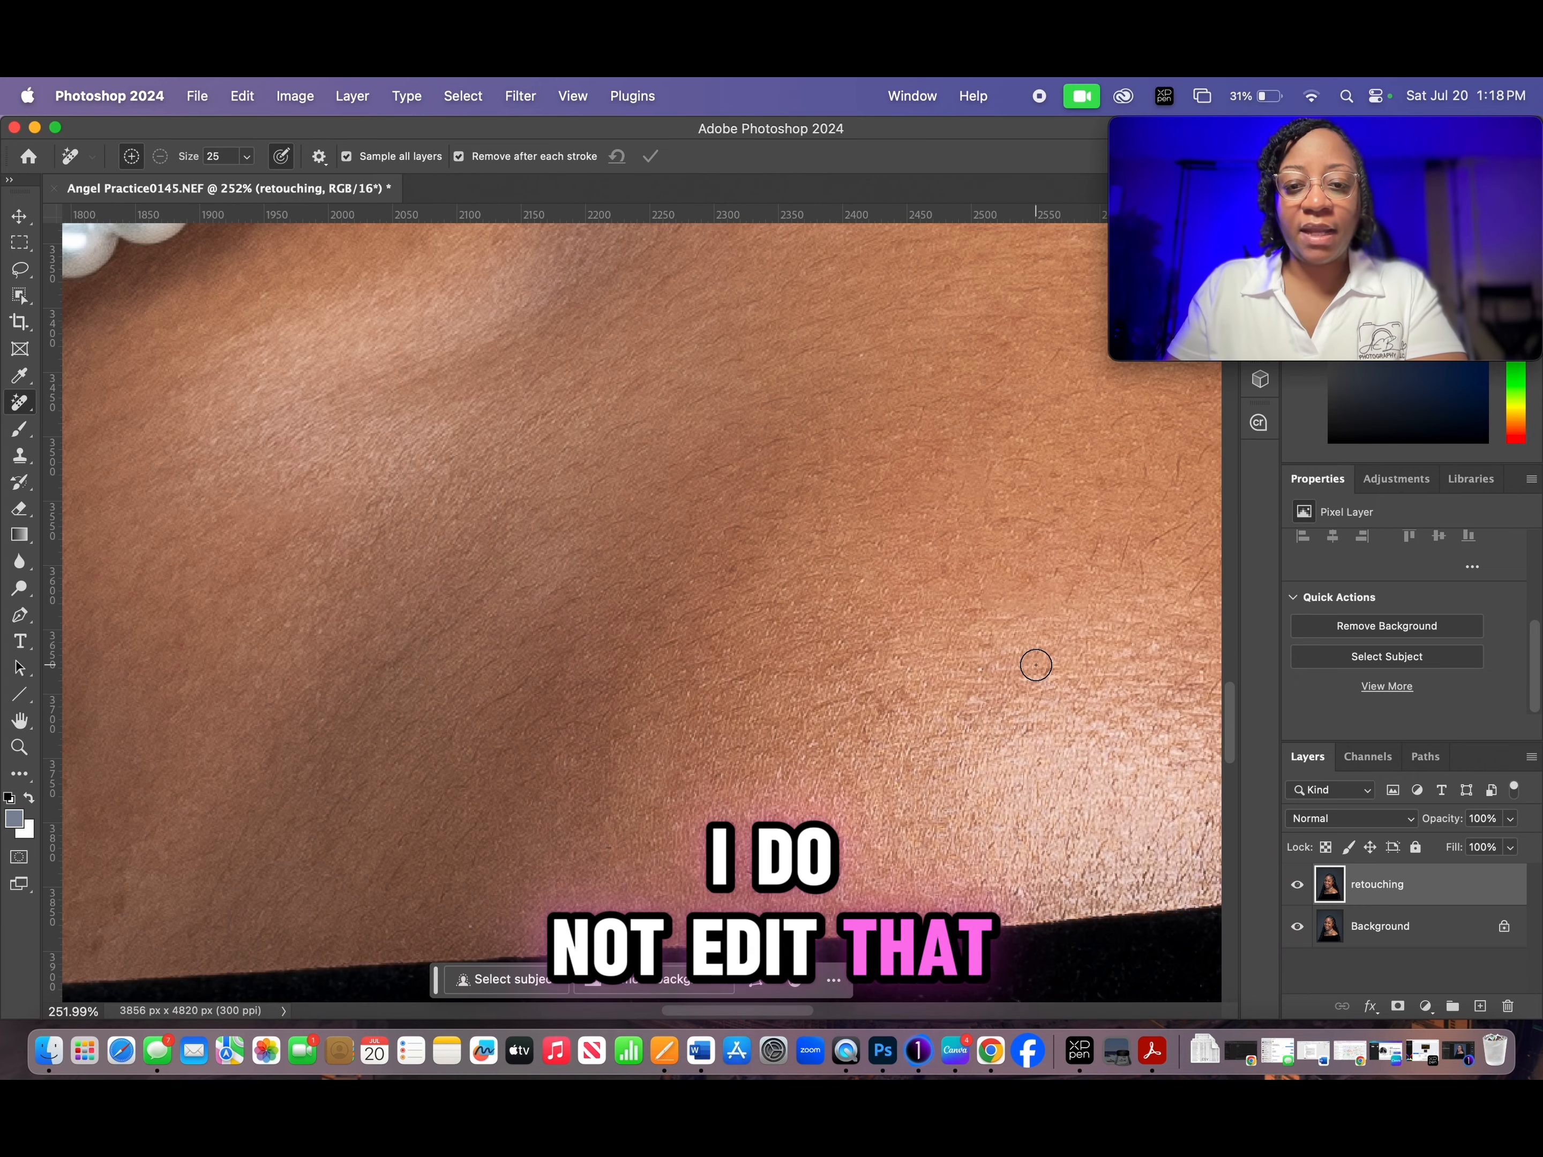
pyautogui.scroll(-3, 1036, 663)
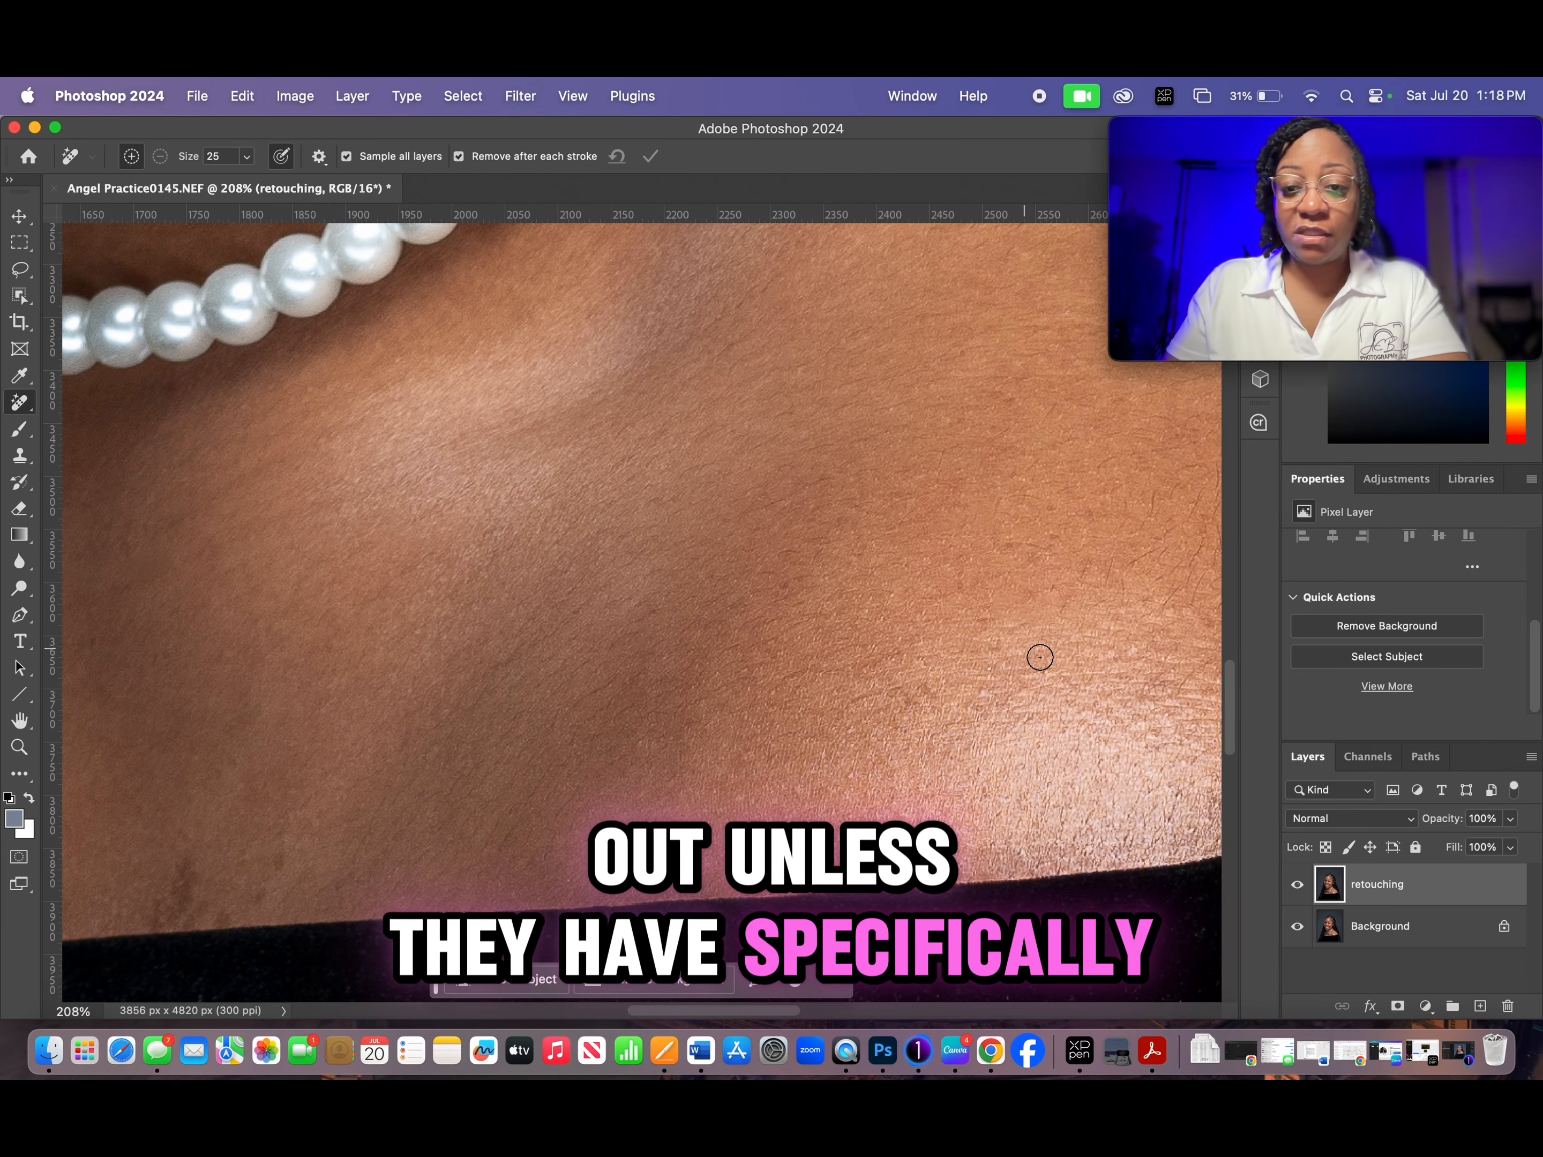
pyautogui.hscroll(2, 770, 624)
pyautogui.scroll(-3, 819, 620)
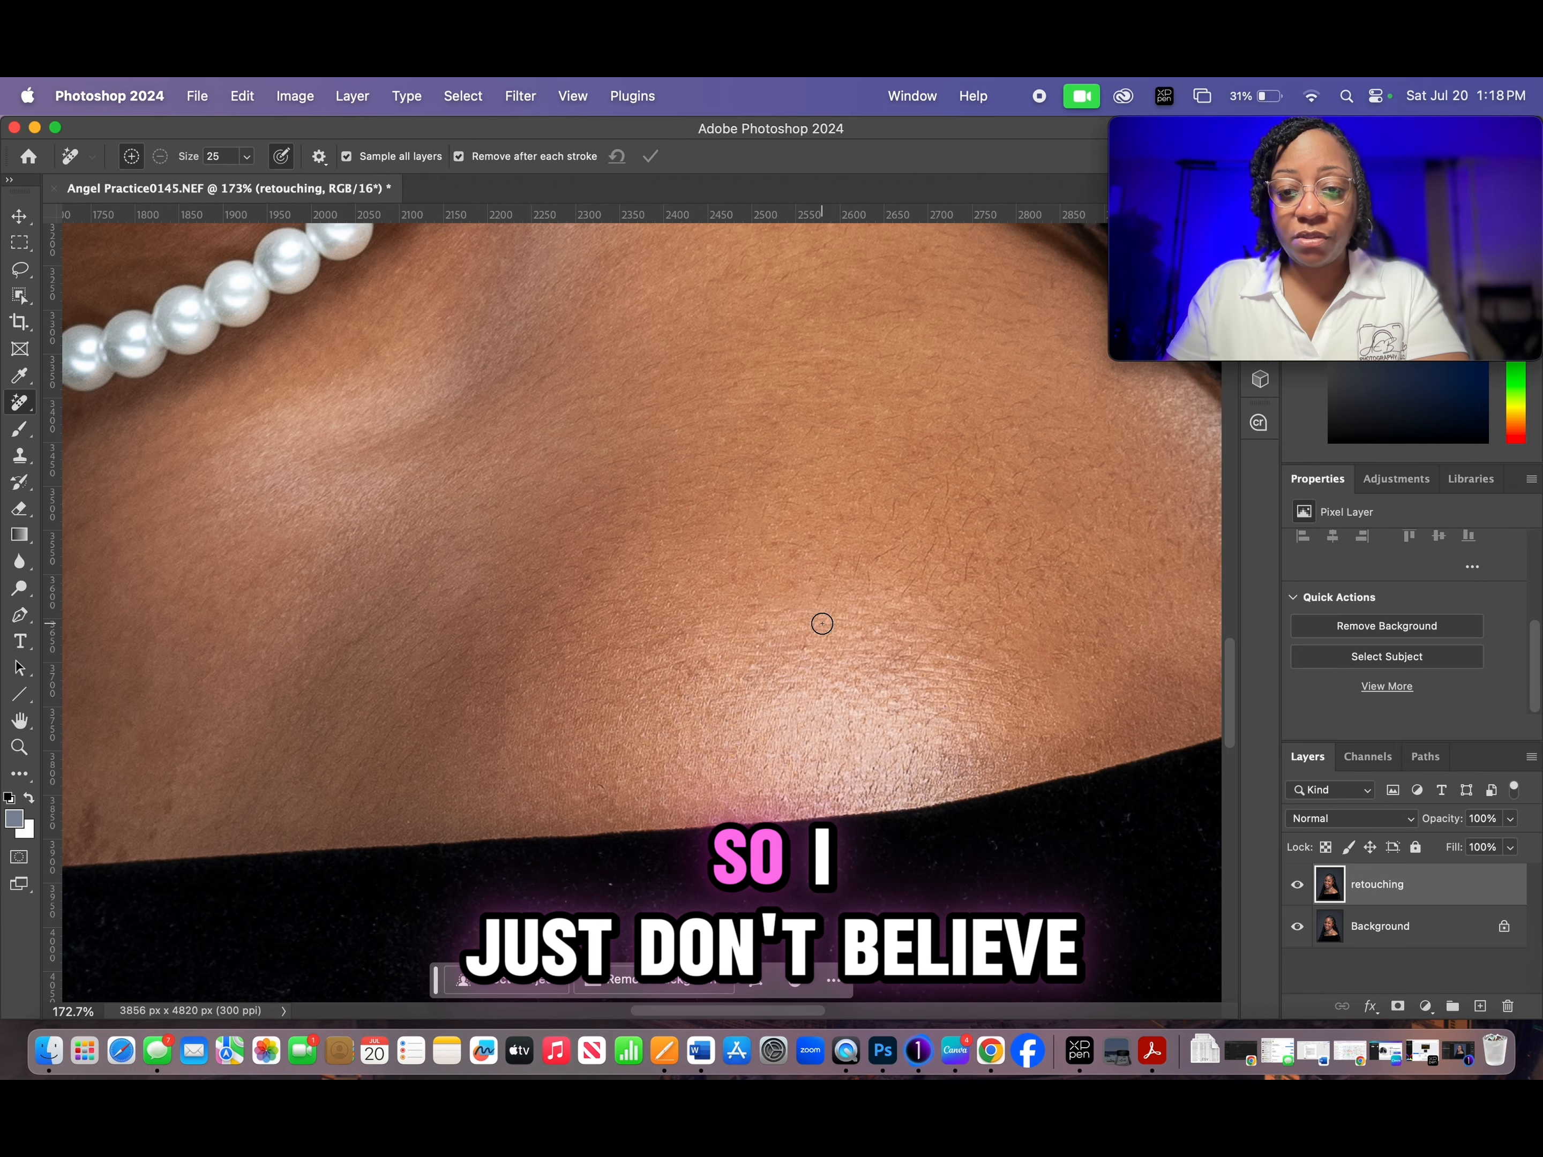
pyautogui.moveTo(786, 431); pyautogui.dragTo(750, 418)
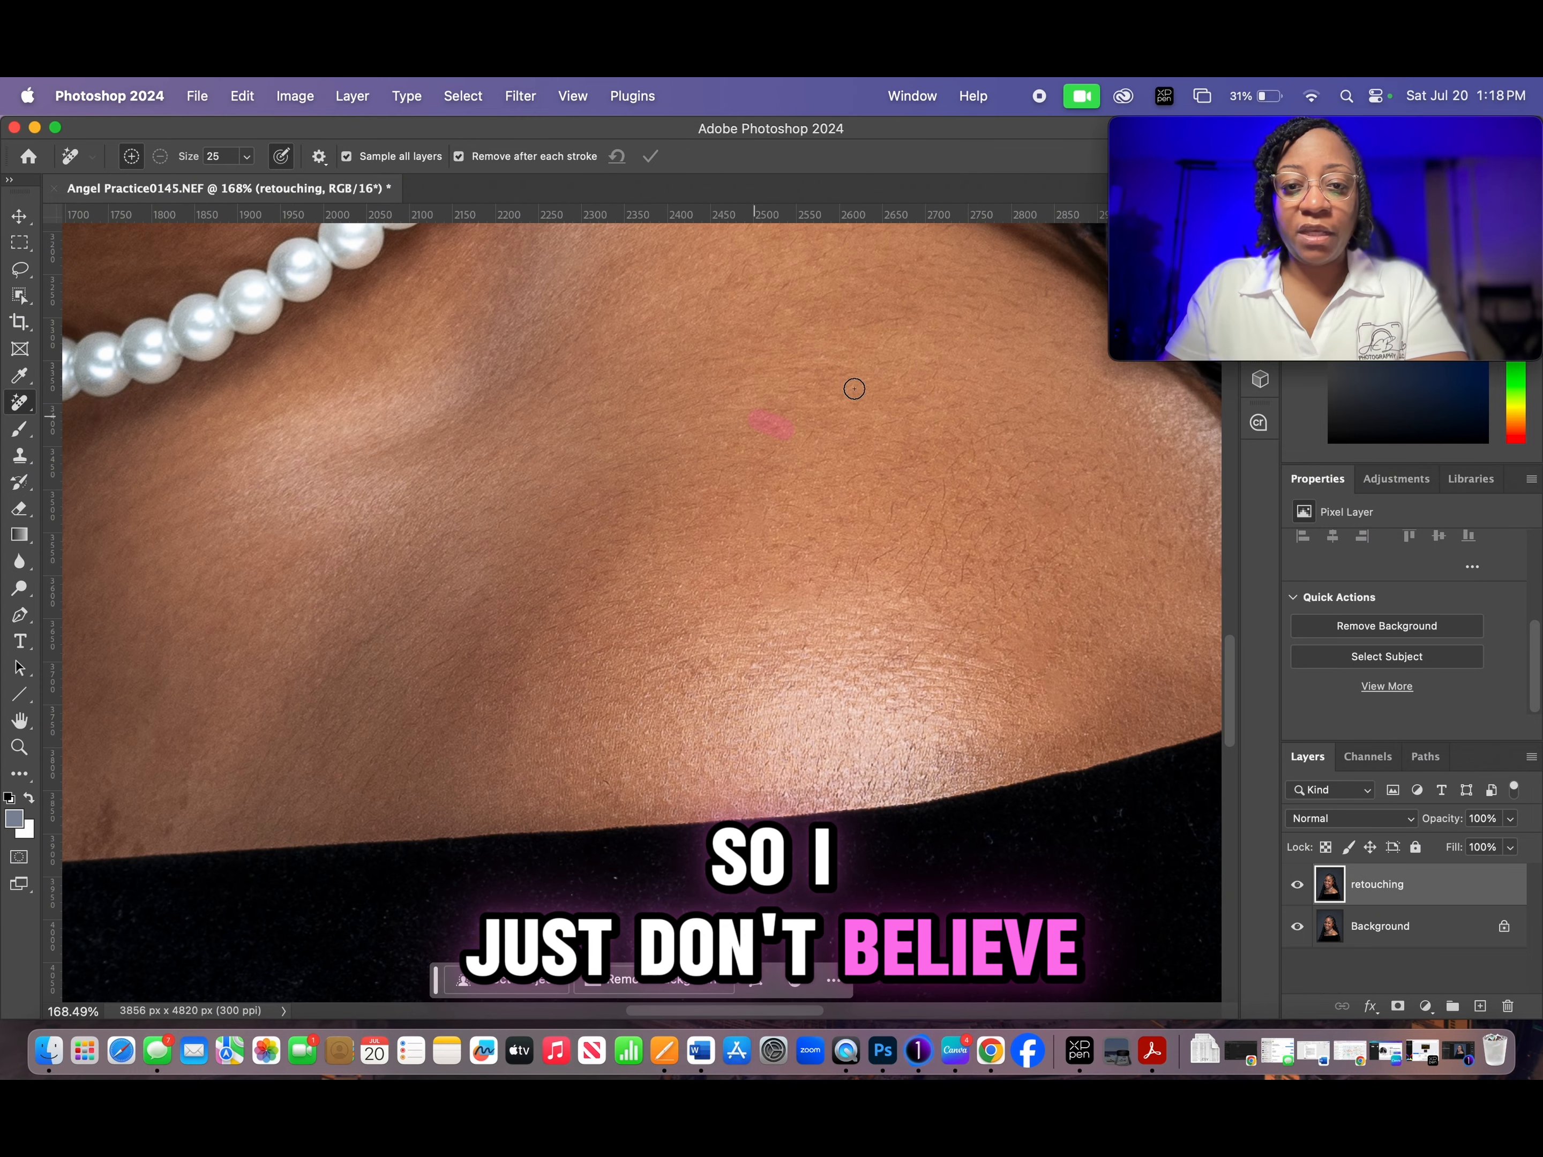
pyautogui.click(786, 415)
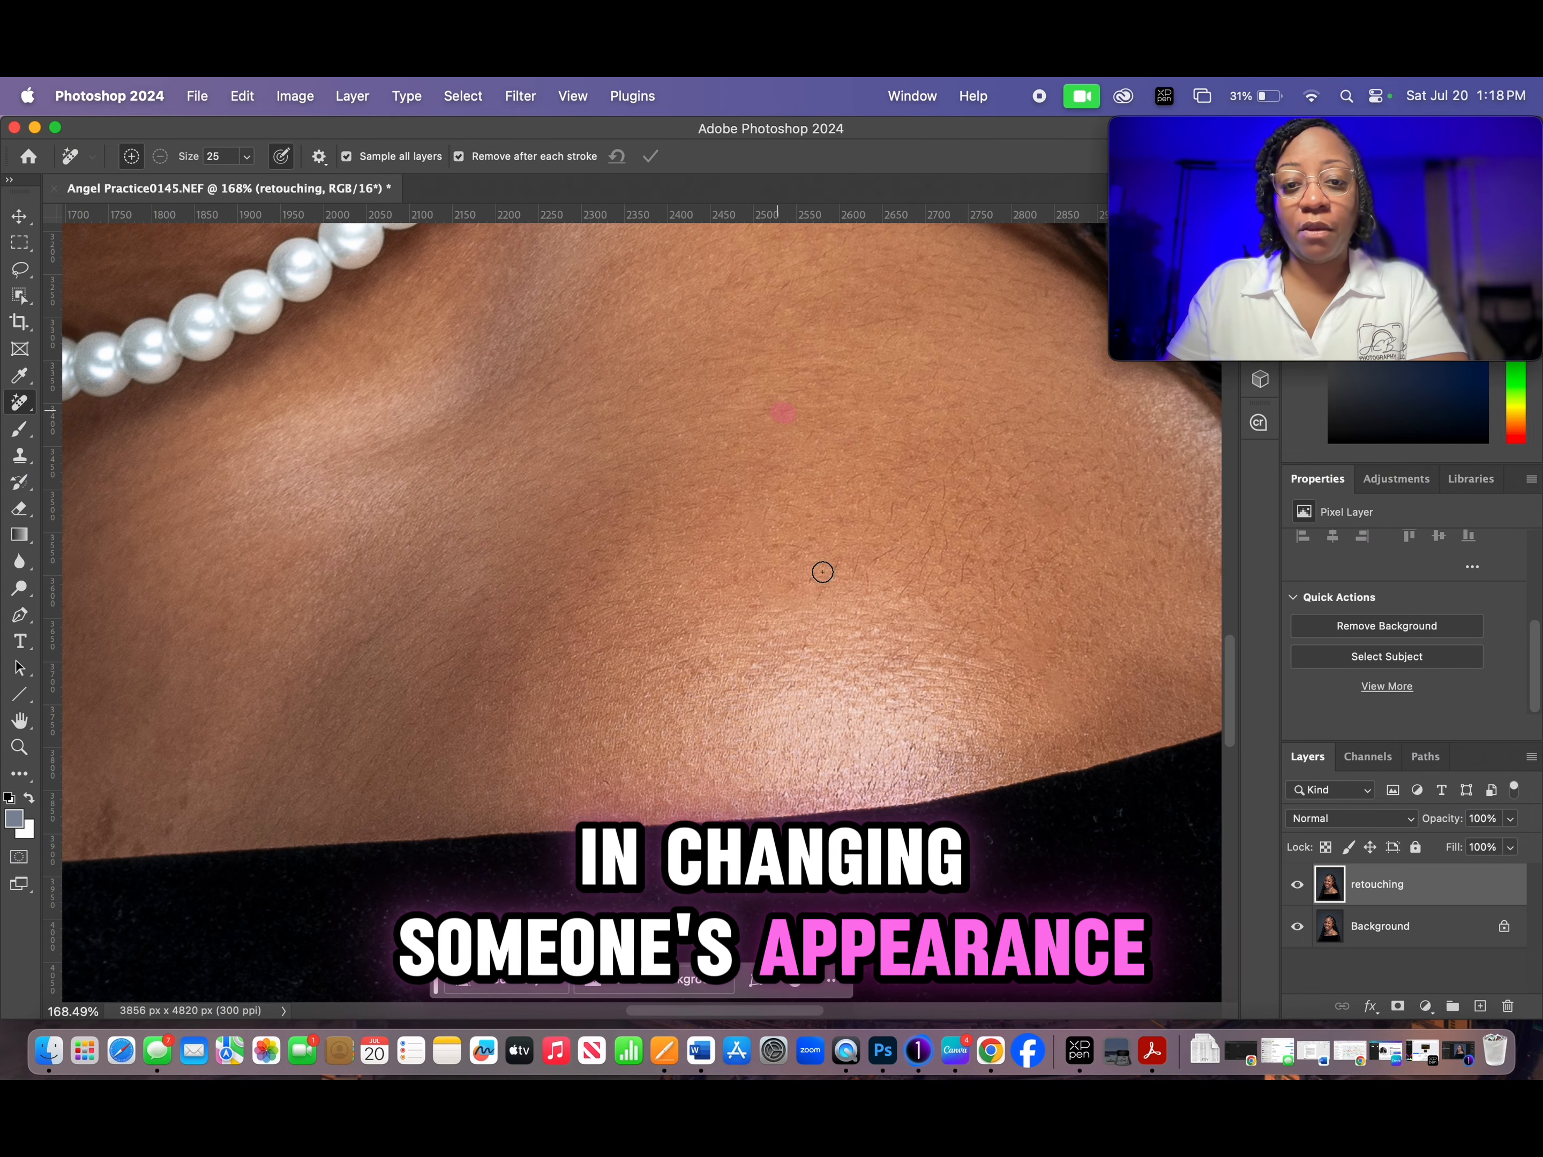
pyautogui.click(788, 560)
pyautogui.click(793, 583)
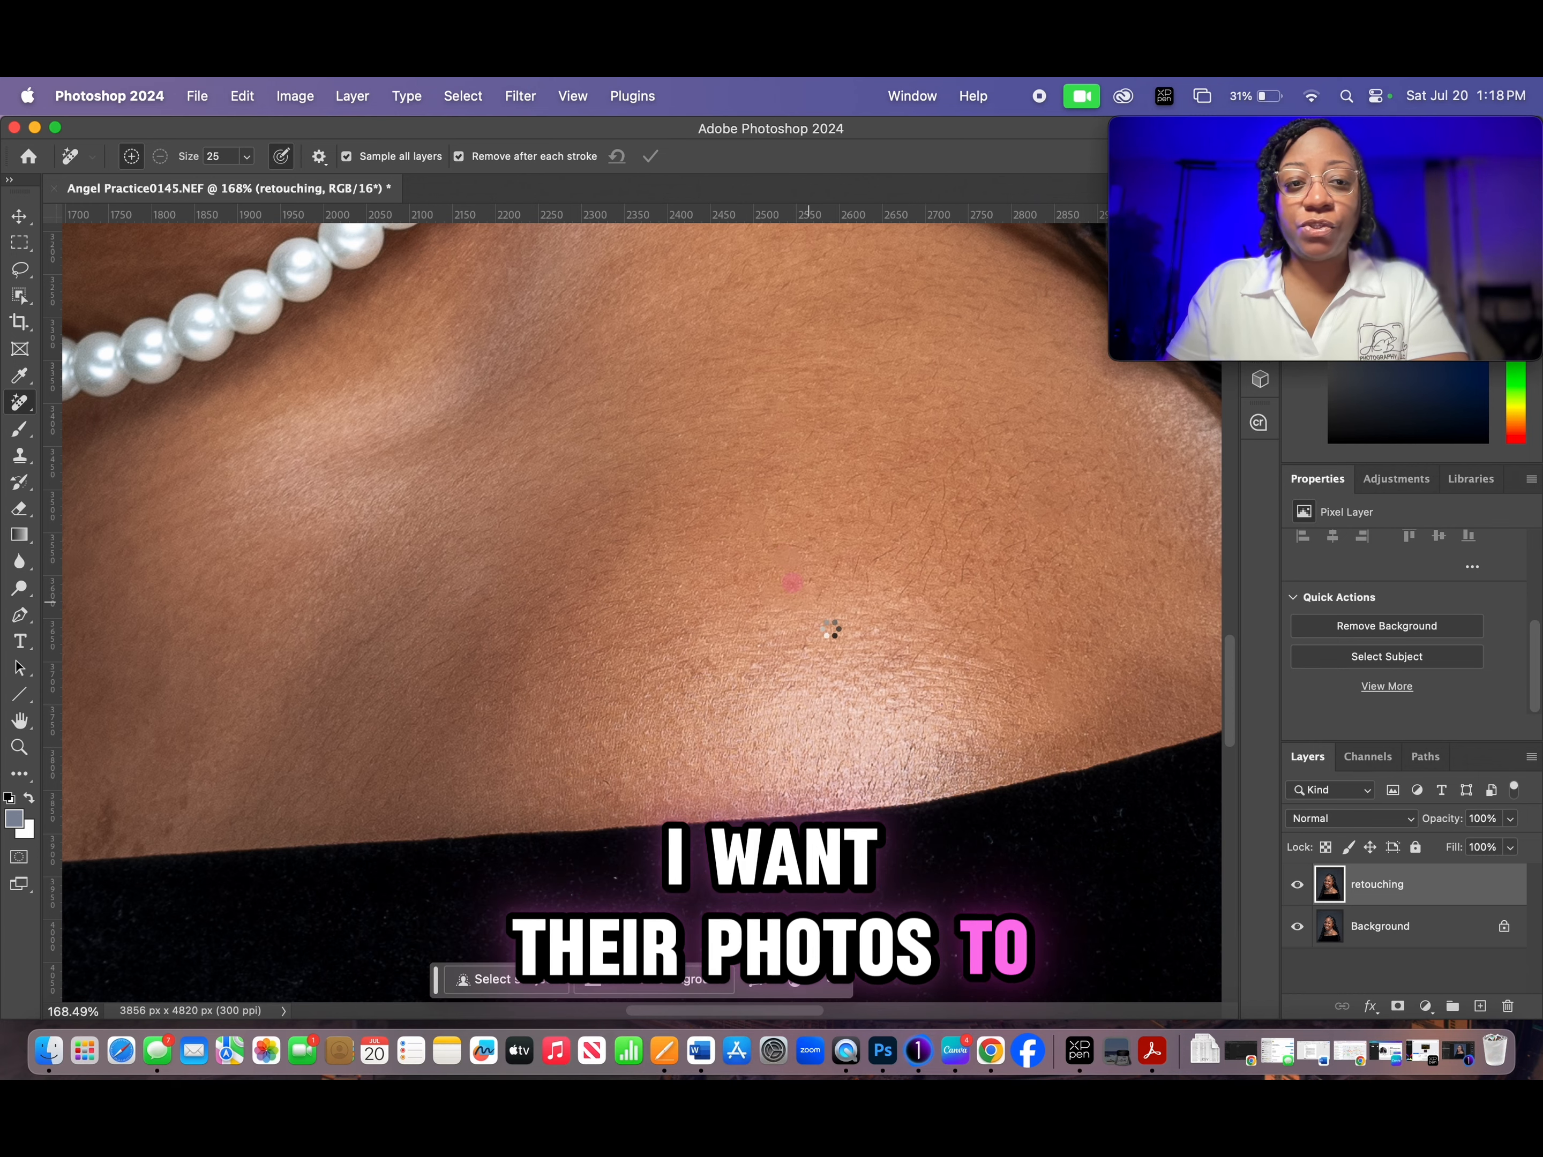
# - Reduce the Remove tool's brush size to 10 and remove the stray hair crossing the pearls near the neck
pyautogui.scroll(10, 568, 402)
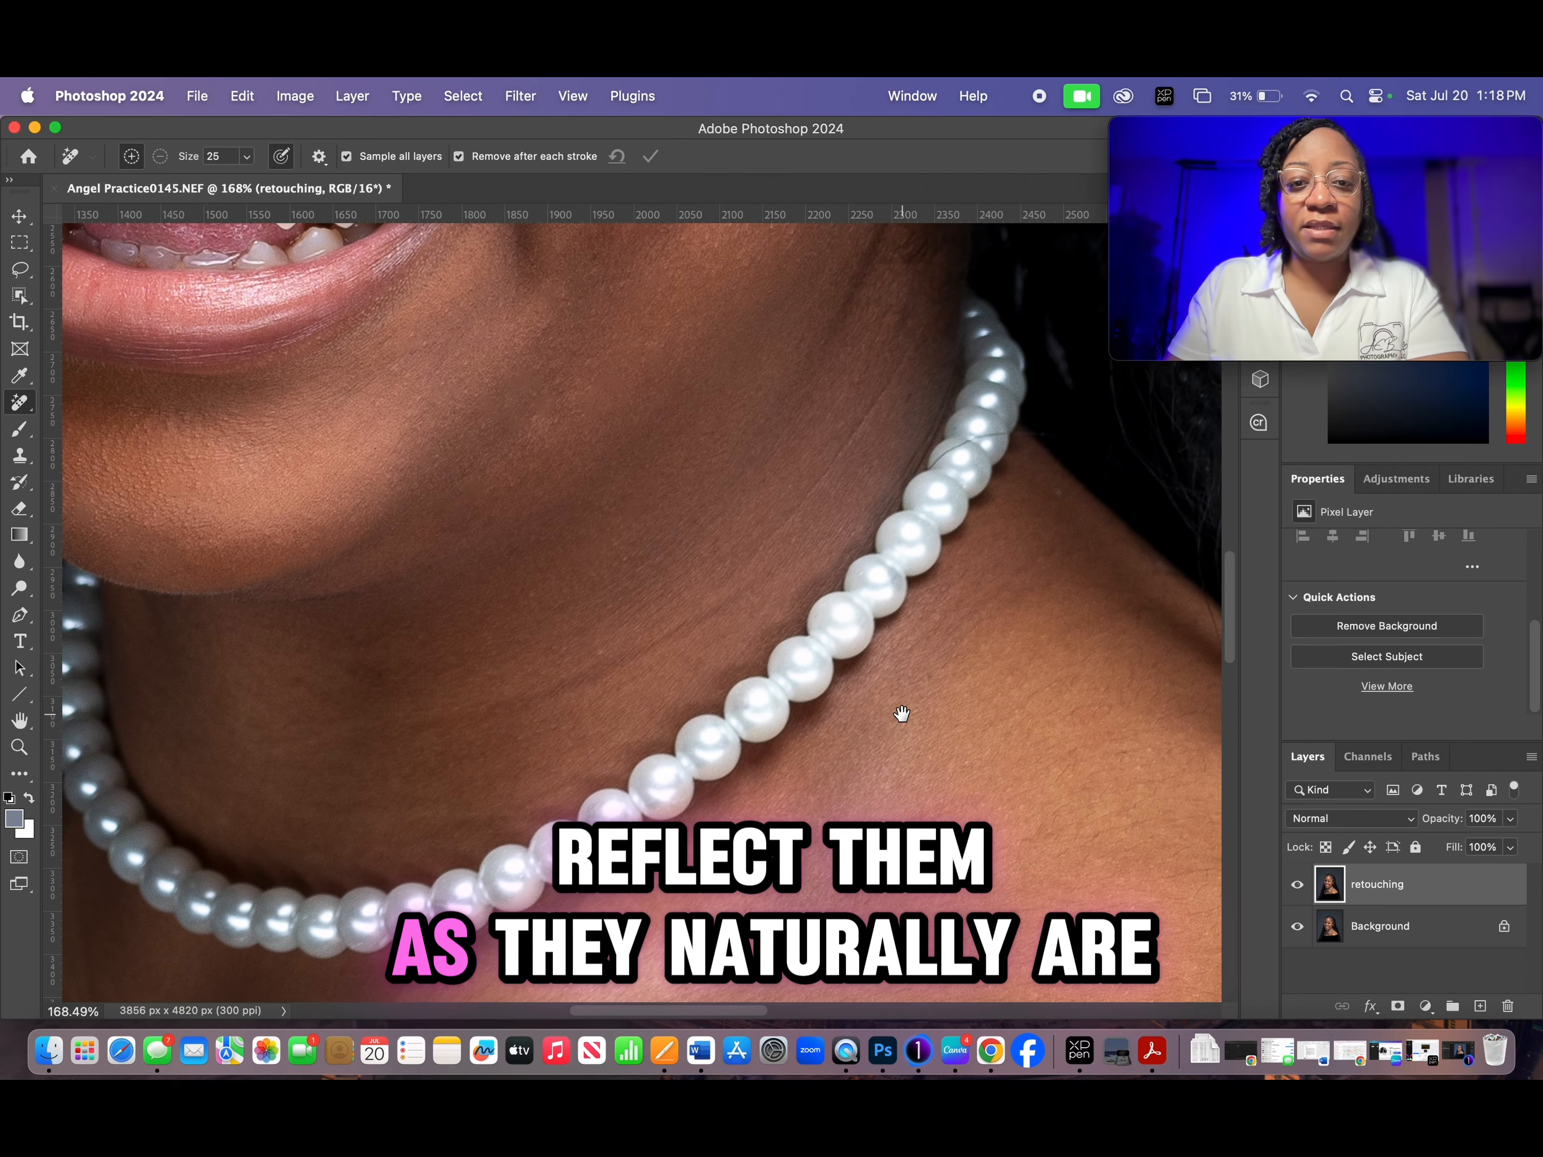
pyautogui.scroll(-3, 736, 685)
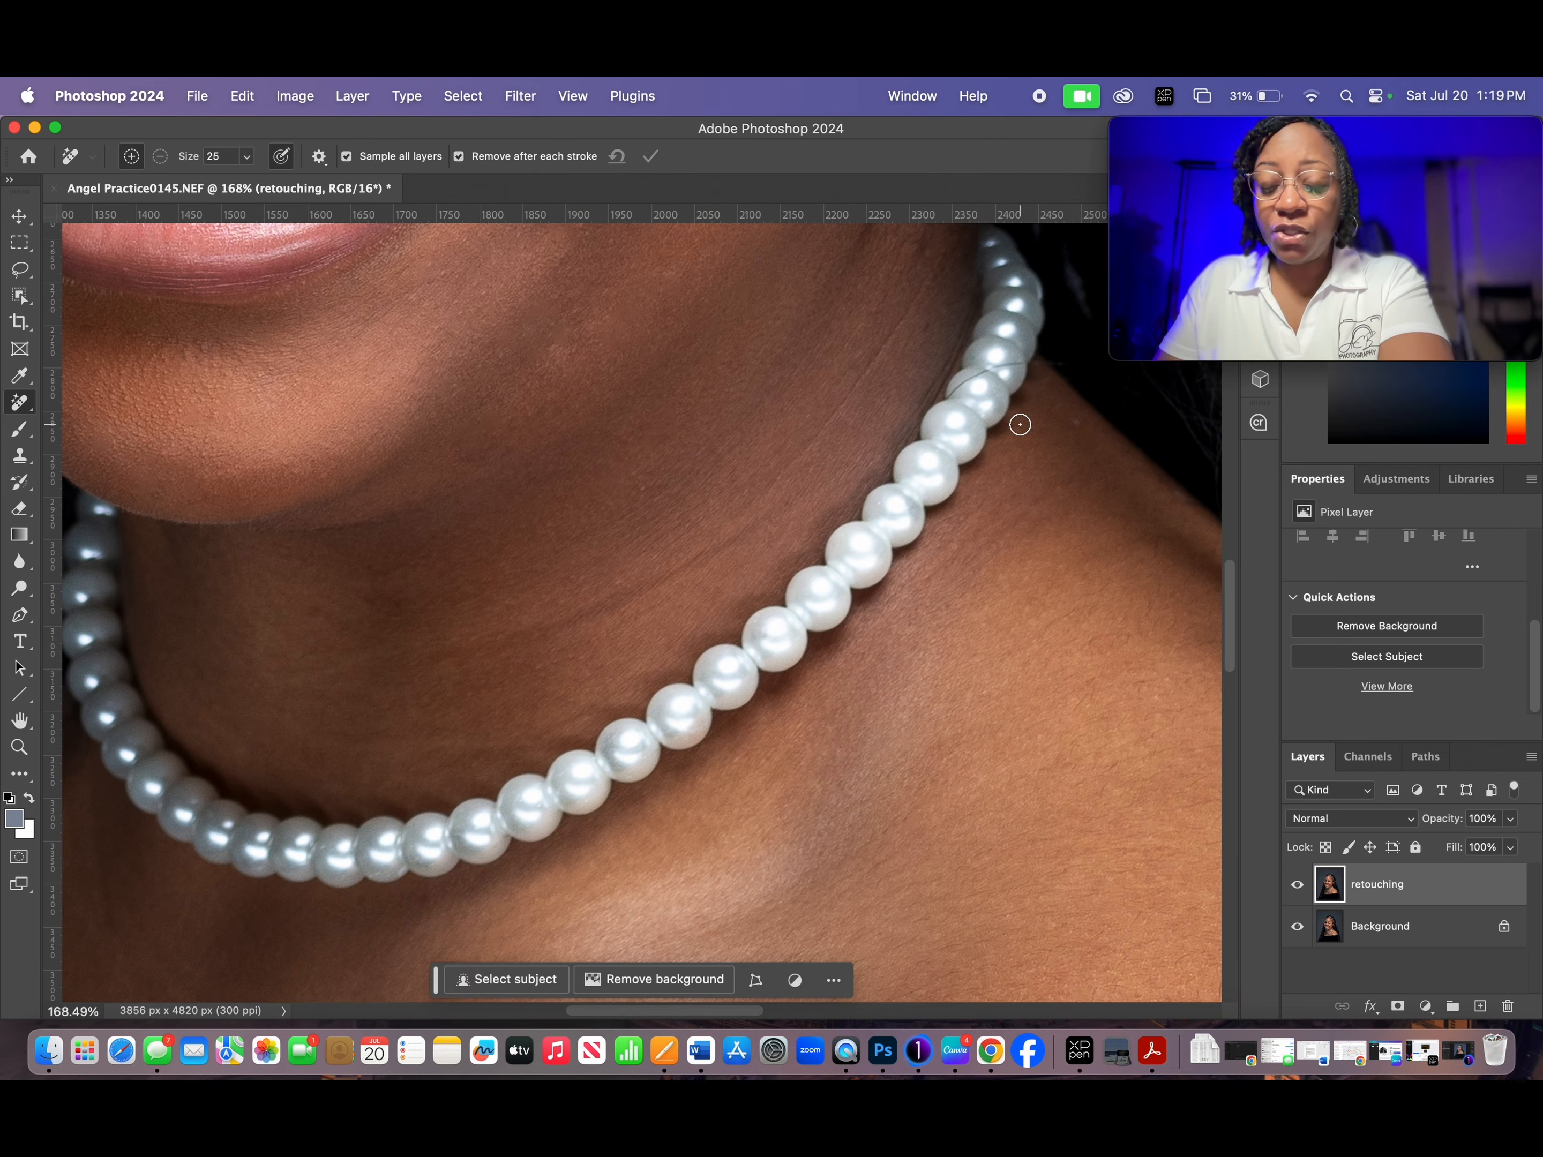
pyautogui.press('[')
pyautogui.press('[')
pyautogui.moveTo(1012, 364); pyautogui.dragTo(965, 384)
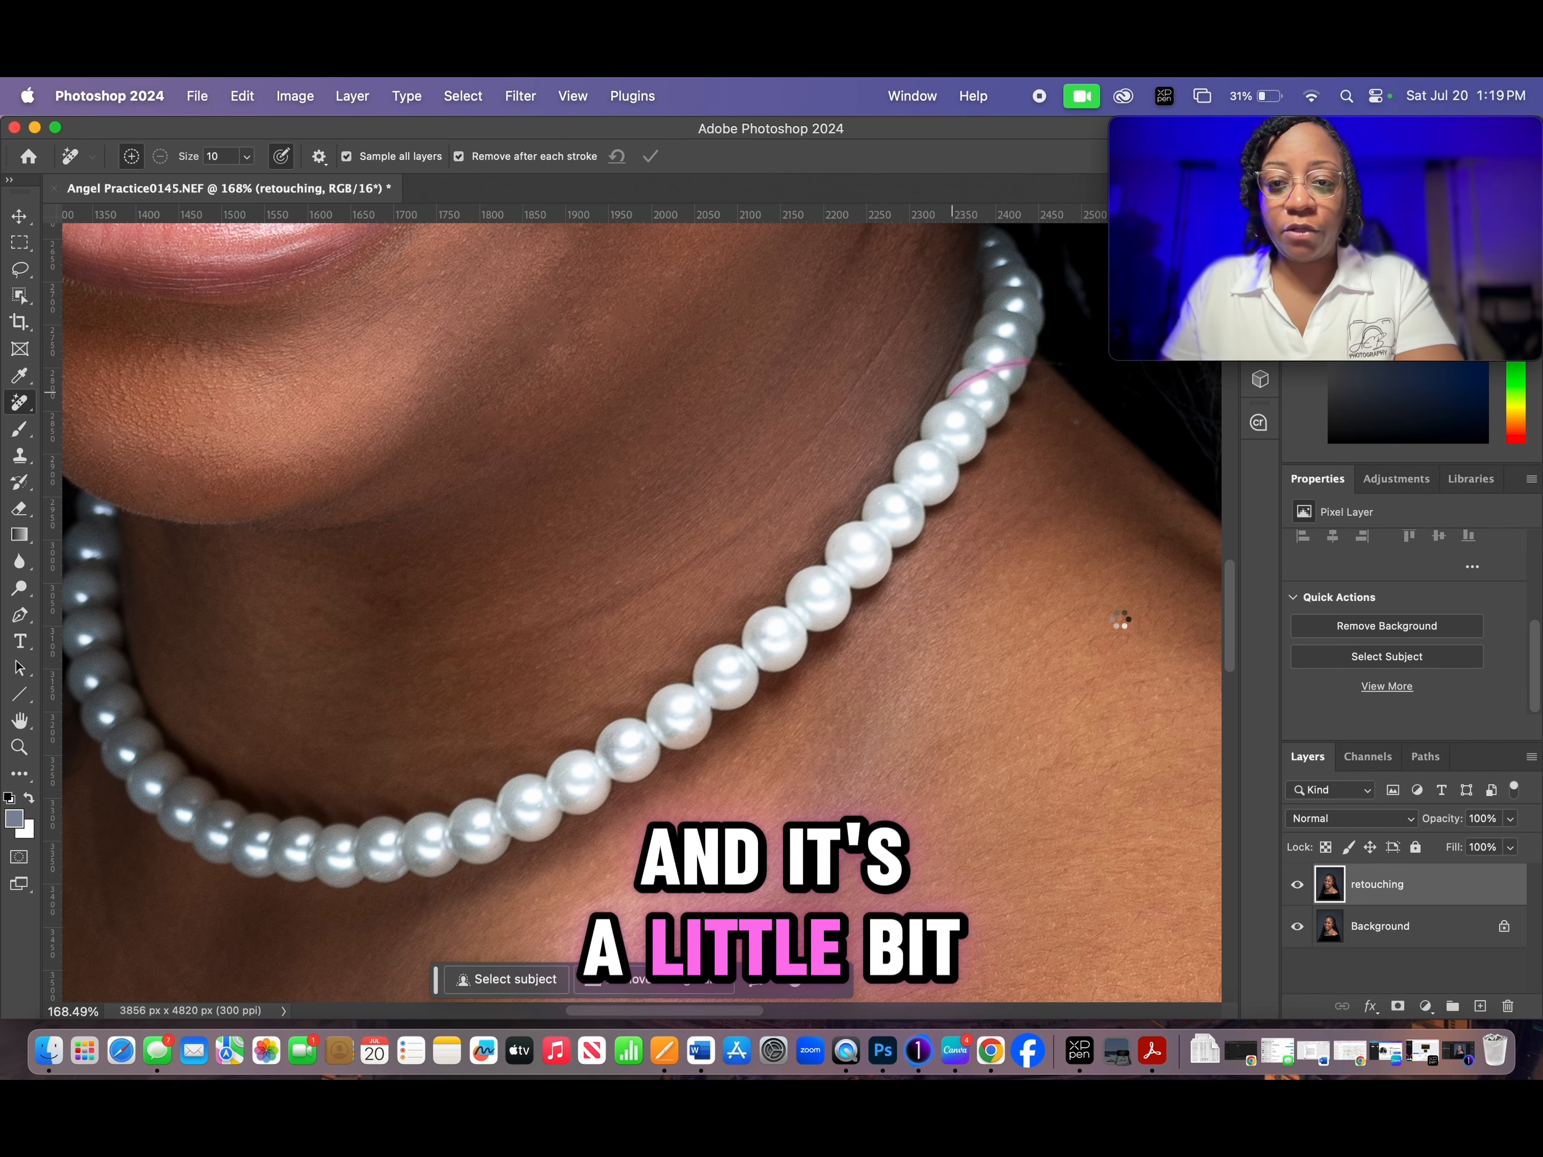
# - Remove the tiny blemishes on the cheek and beside the outer corner of the eye, leaving the chest birthmark untouched
pyautogui.scroll(-10, 795, 720)
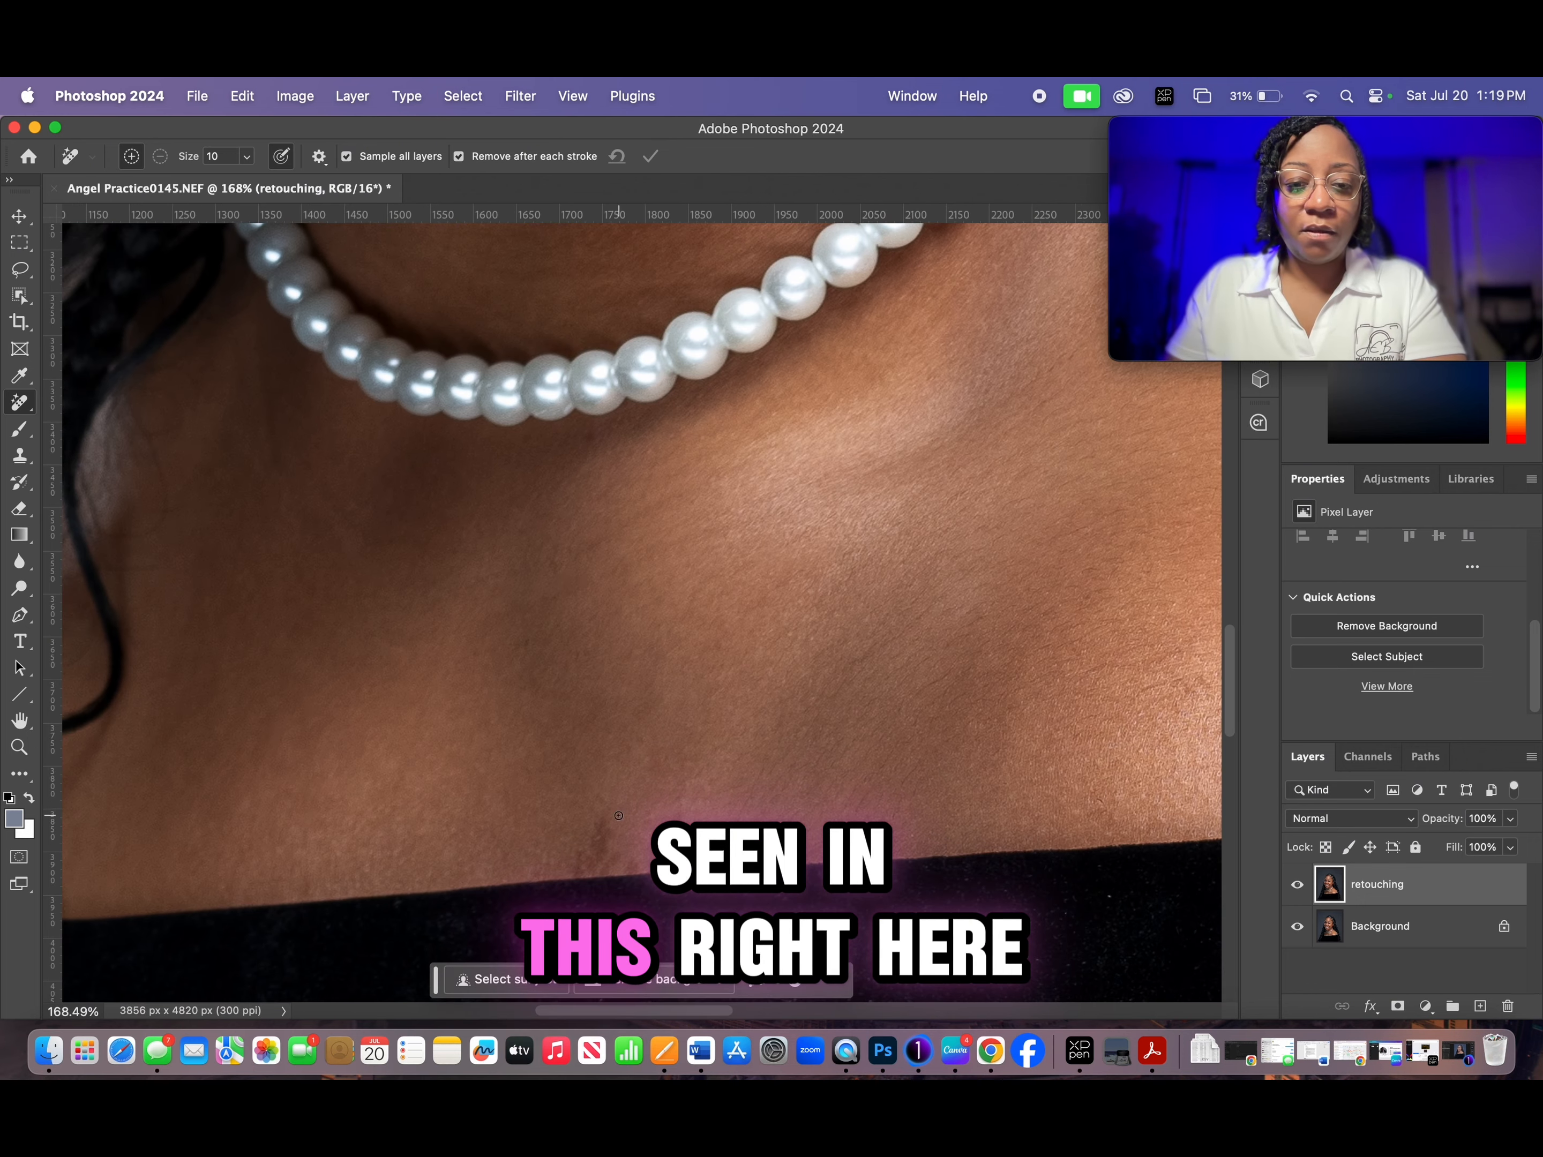
pyautogui.scroll(15, 805, 486)
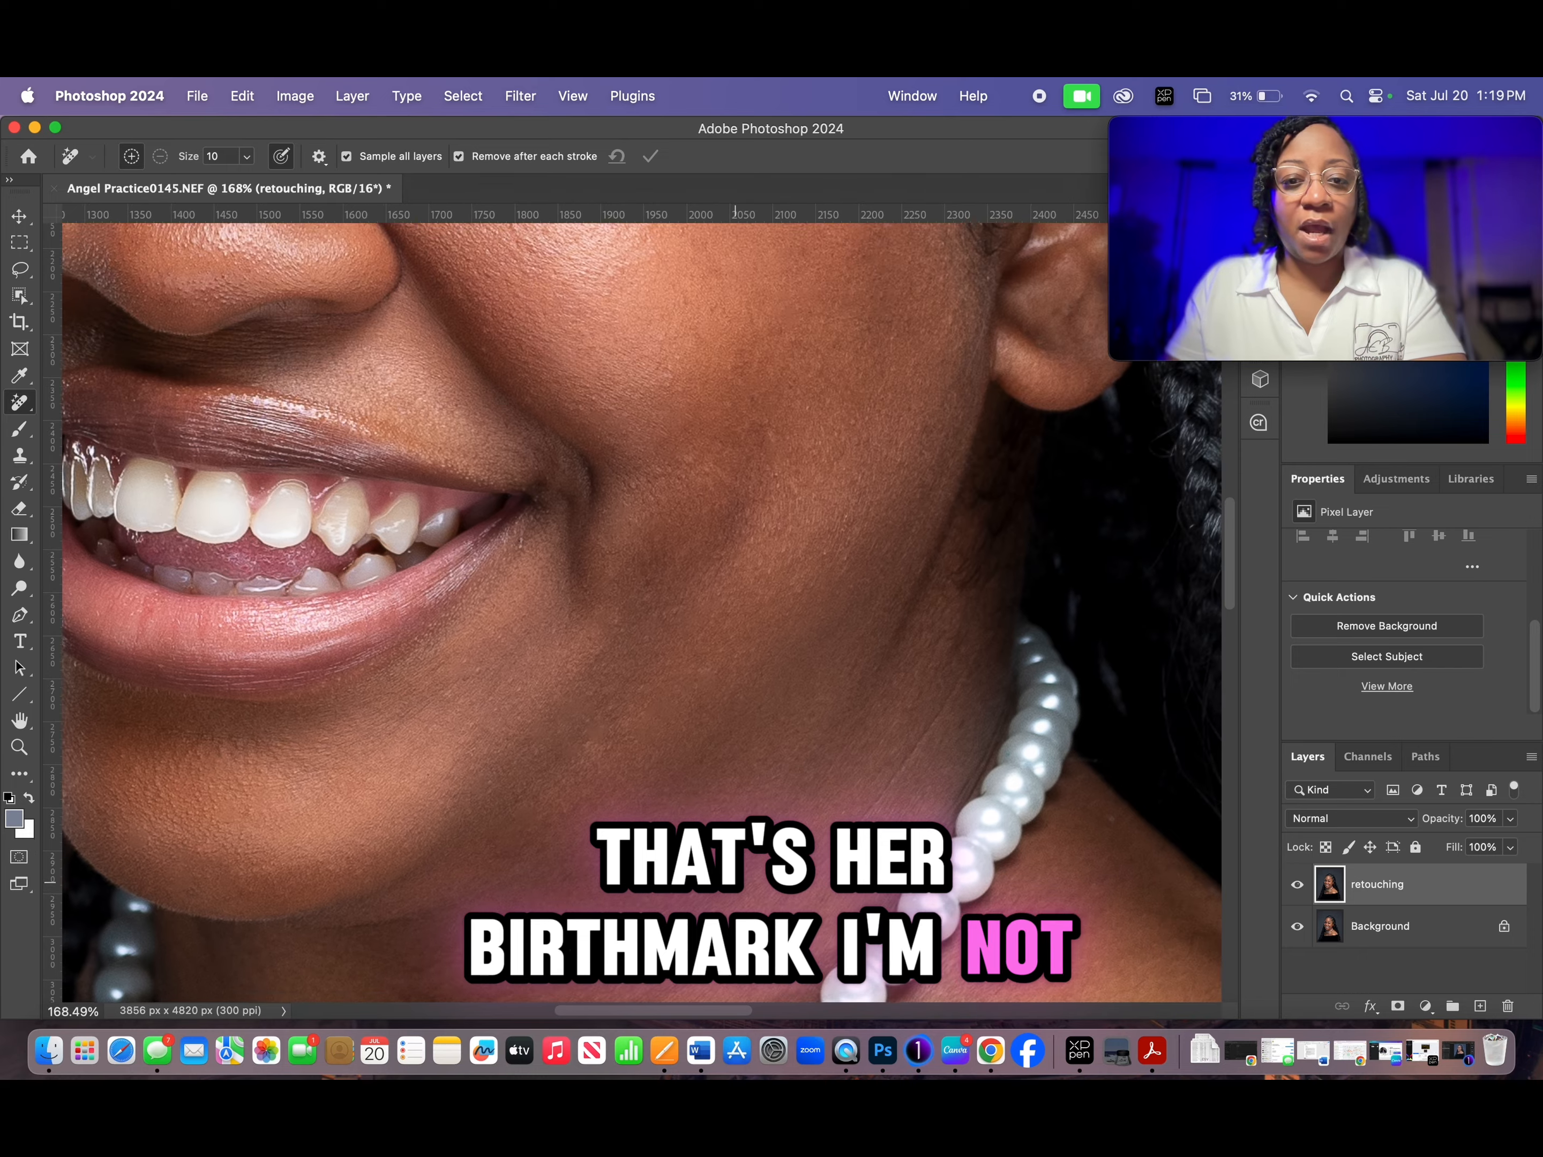
pyautogui.moveTo(710, 538); pyautogui.dragTo(820, 713)
pyautogui.moveTo(792, 418); pyautogui.dragTo(815, 593)
pyautogui.moveTo(845, 659); pyautogui.dragTo(835, 658)
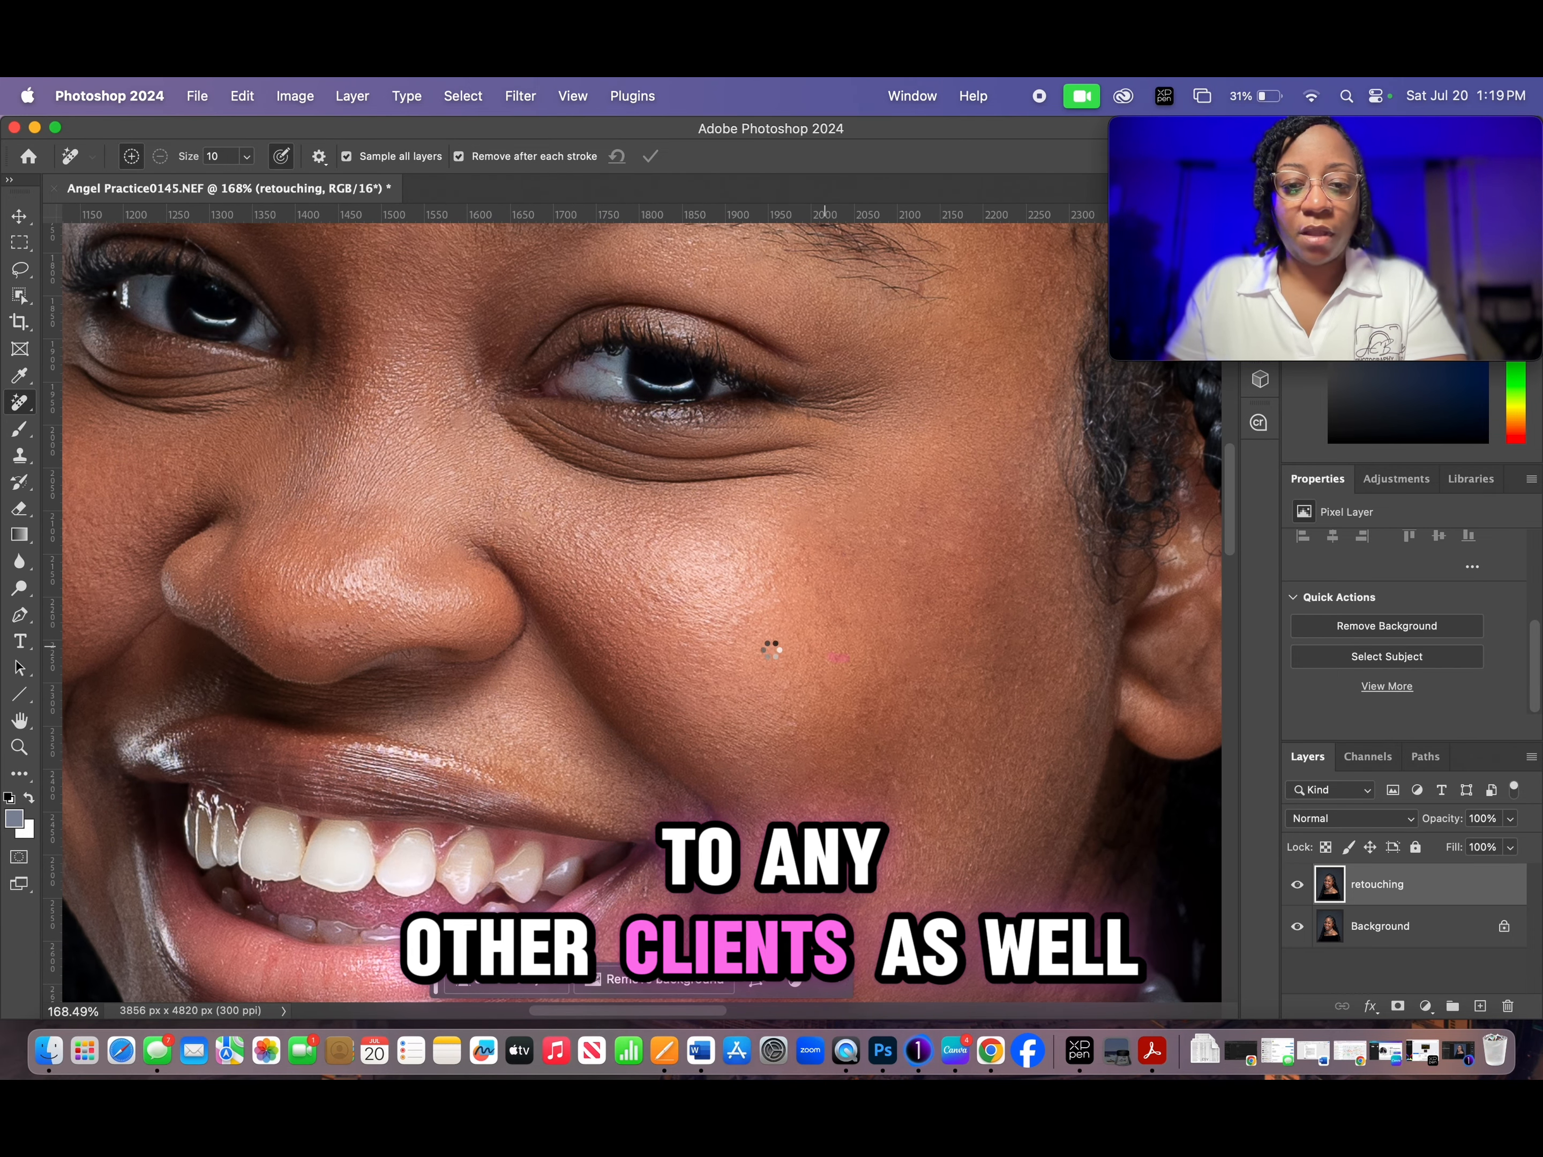
pyautogui.click(904, 541)
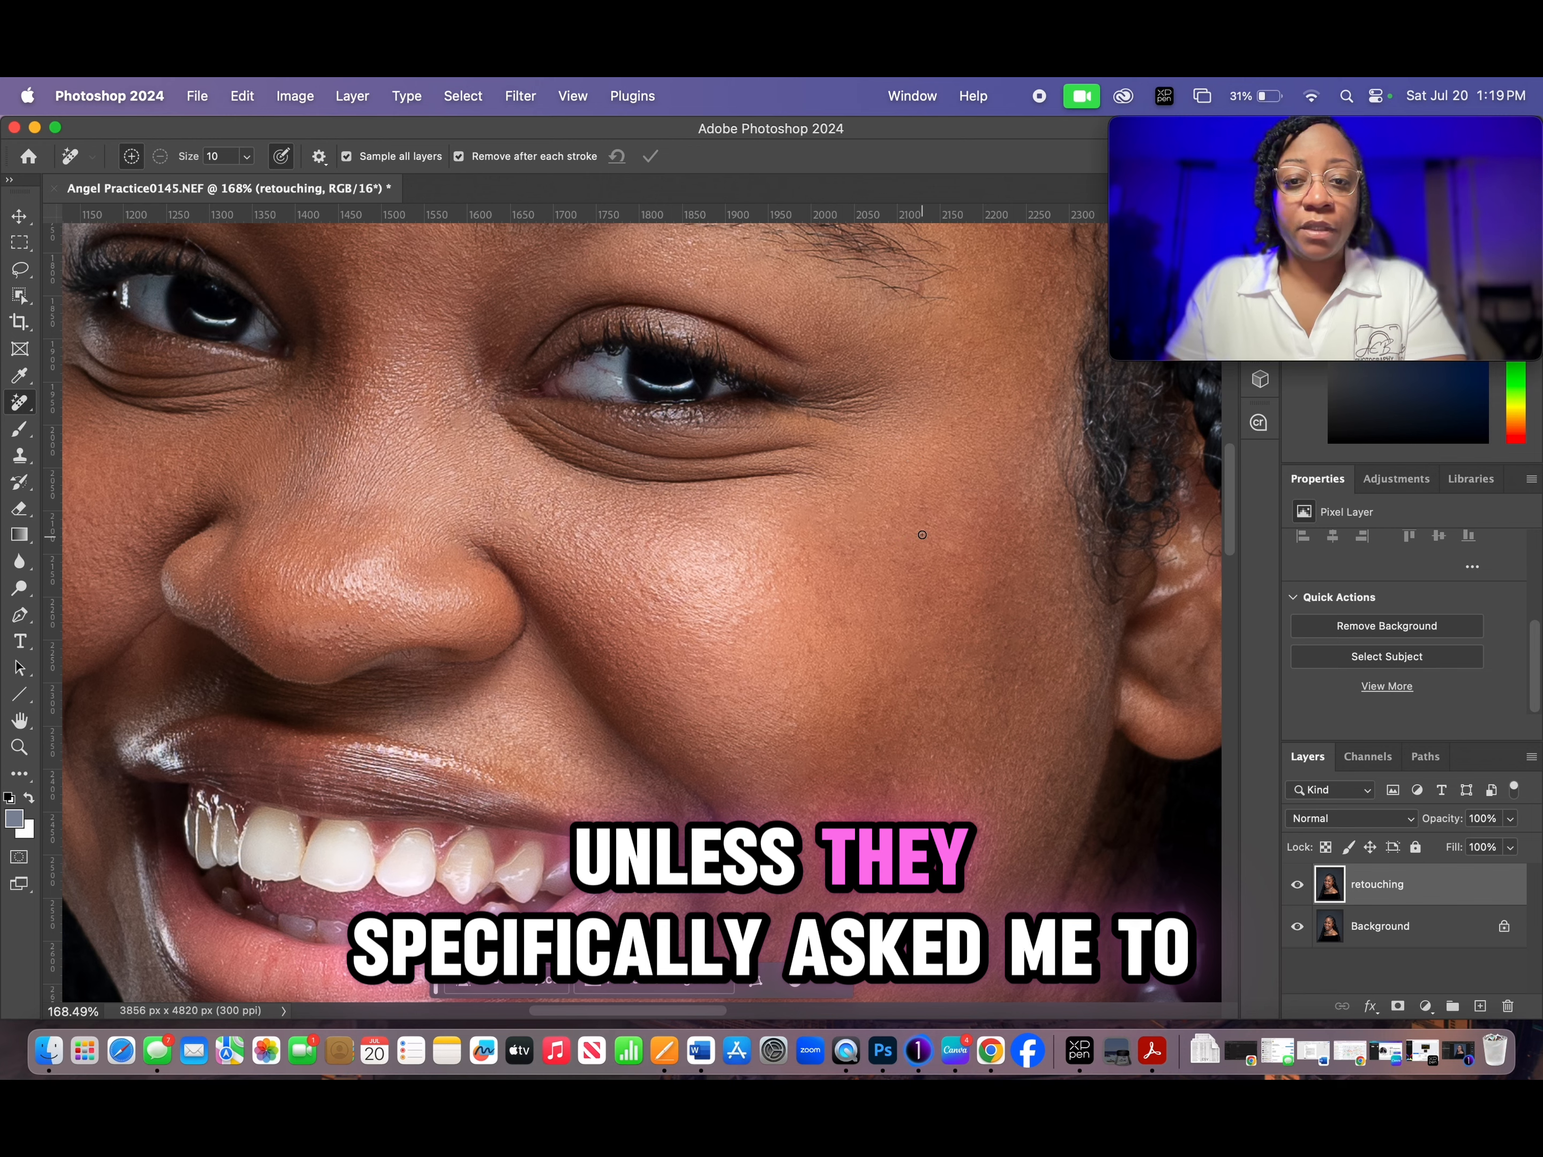
pyautogui.moveTo(817, 419); pyautogui.dragTo(808, 415)
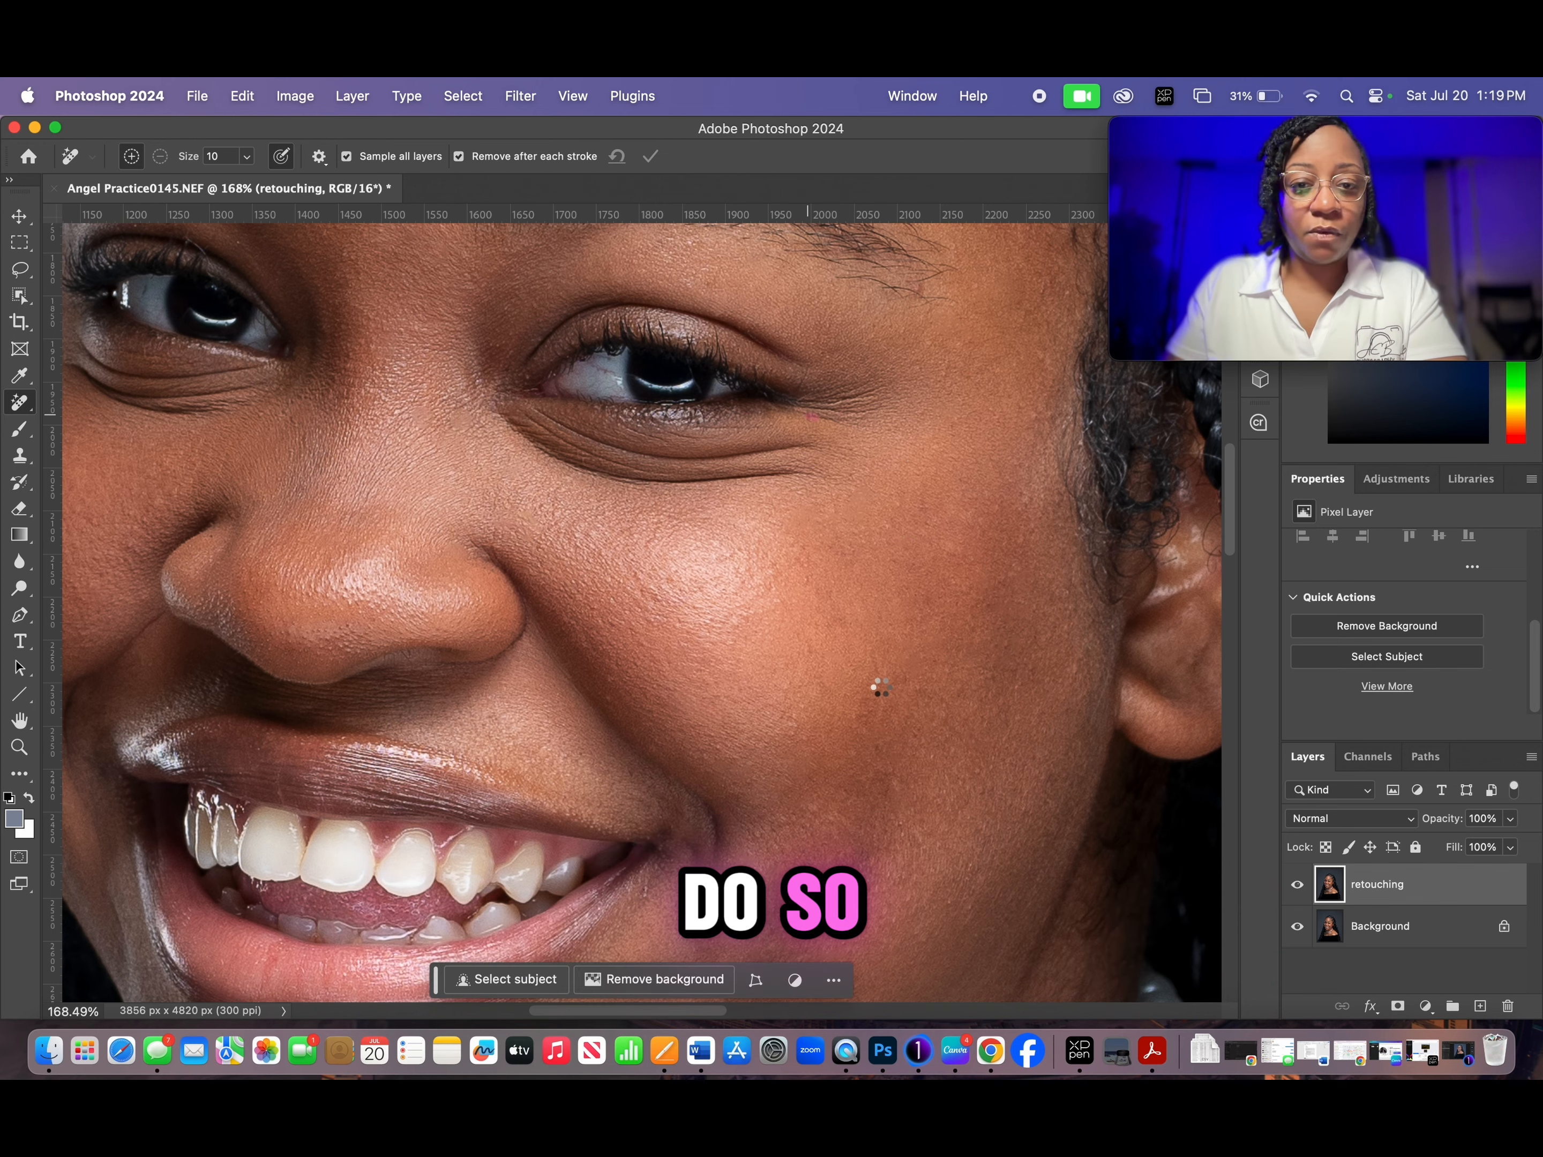
# - Run the Frequency Separation action on the retouching layer
pyautogui.scroll(-5, 881, 687)
pyautogui.scroll(-3, 907, 506)
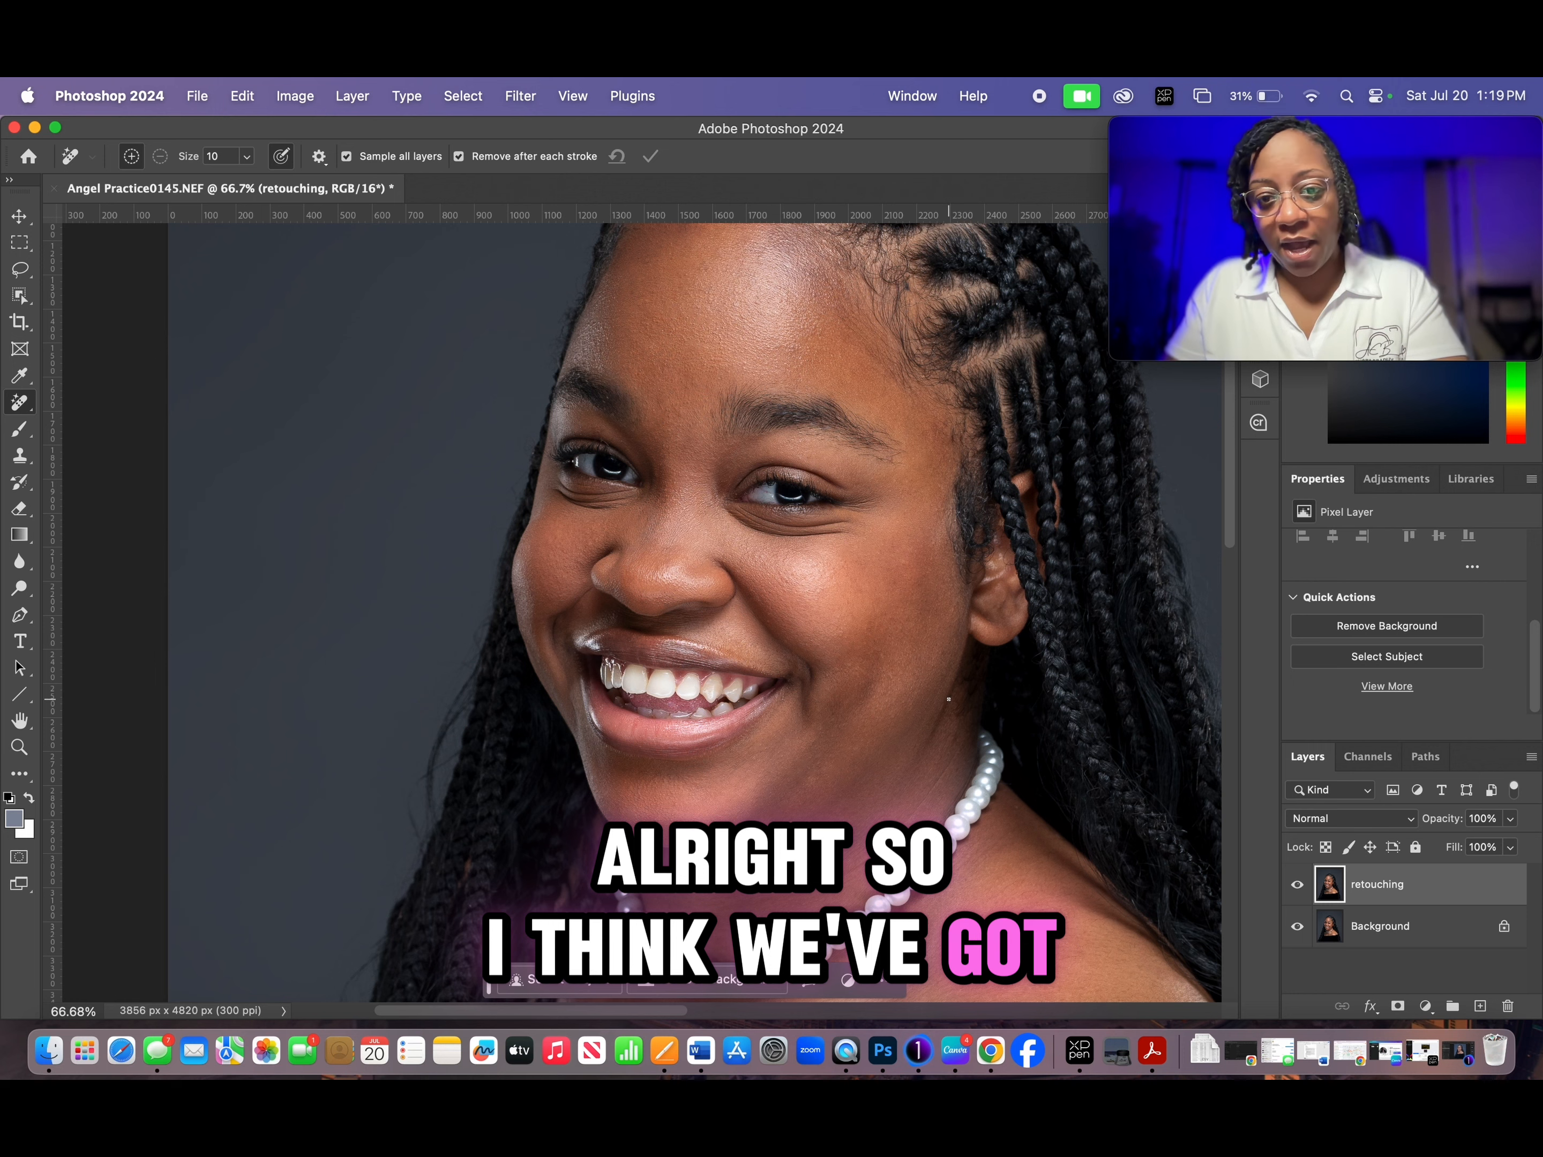
pyautogui.scroll(-1, 941, 661)
pyautogui.moveTo(909, 499); pyautogui.dragTo(769, 547)
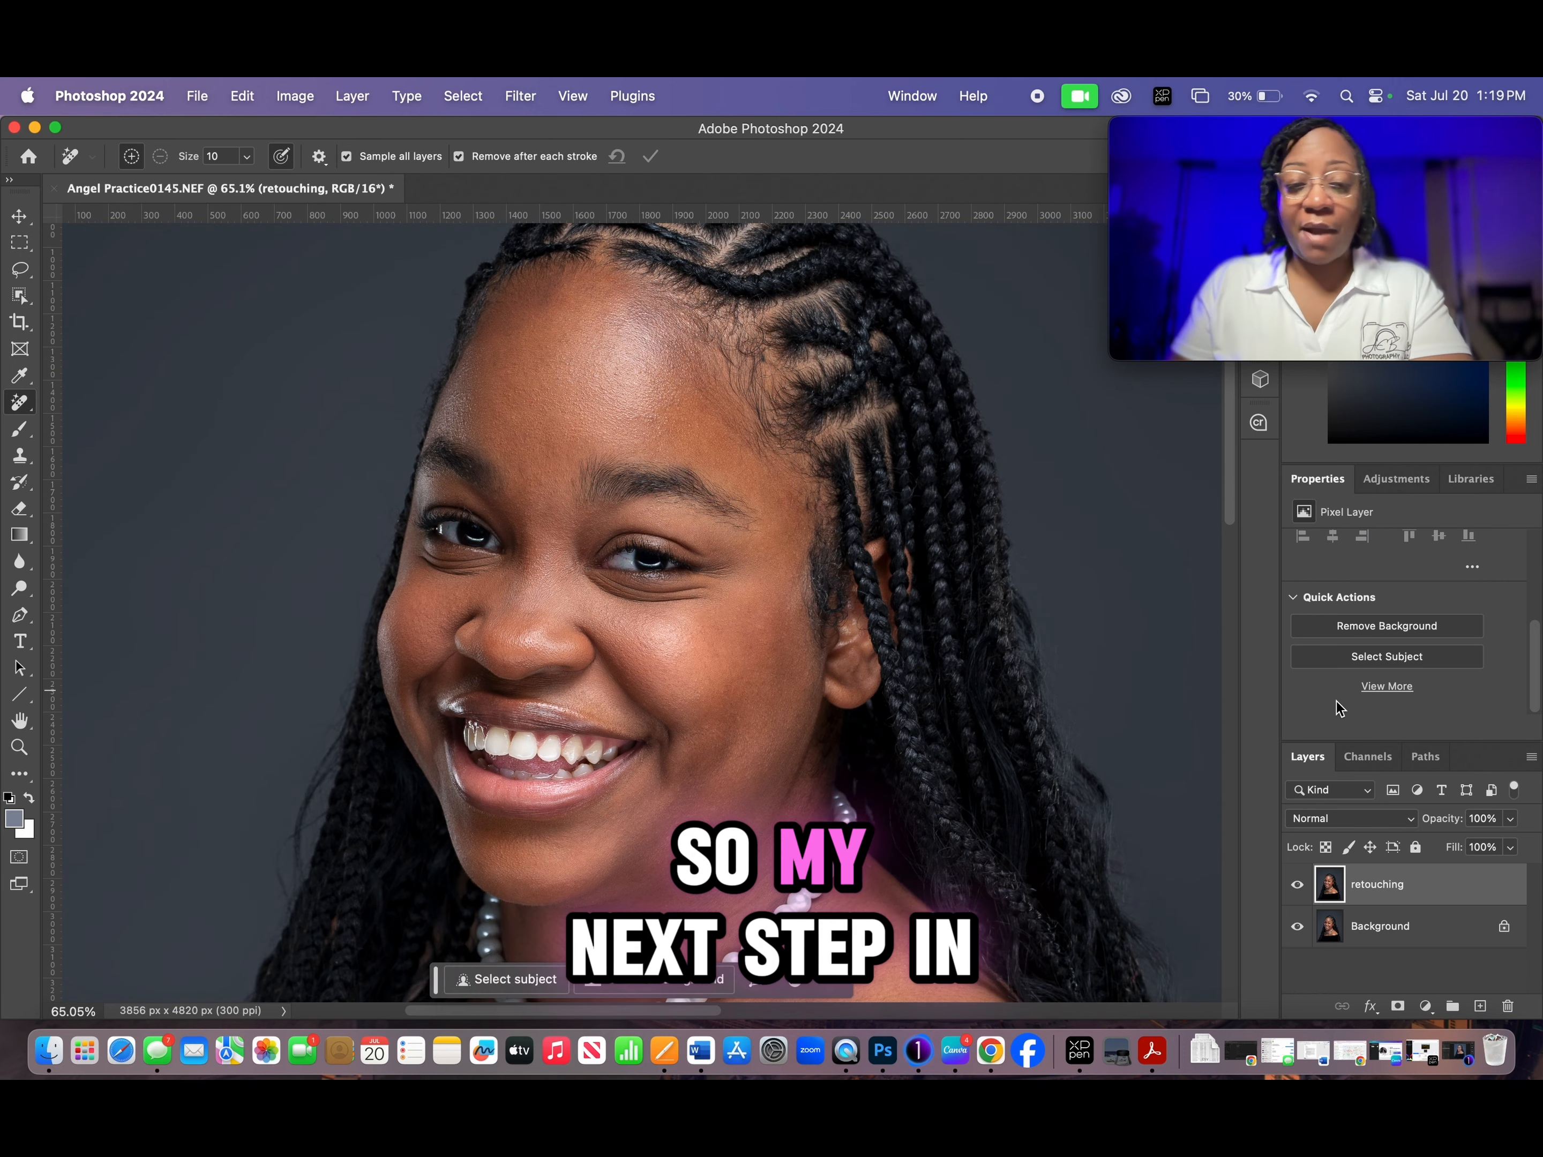
pyautogui.click(1476, 156)
pyautogui.moveTo(1476, 155); pyautogui.dragTo(1513, 297)
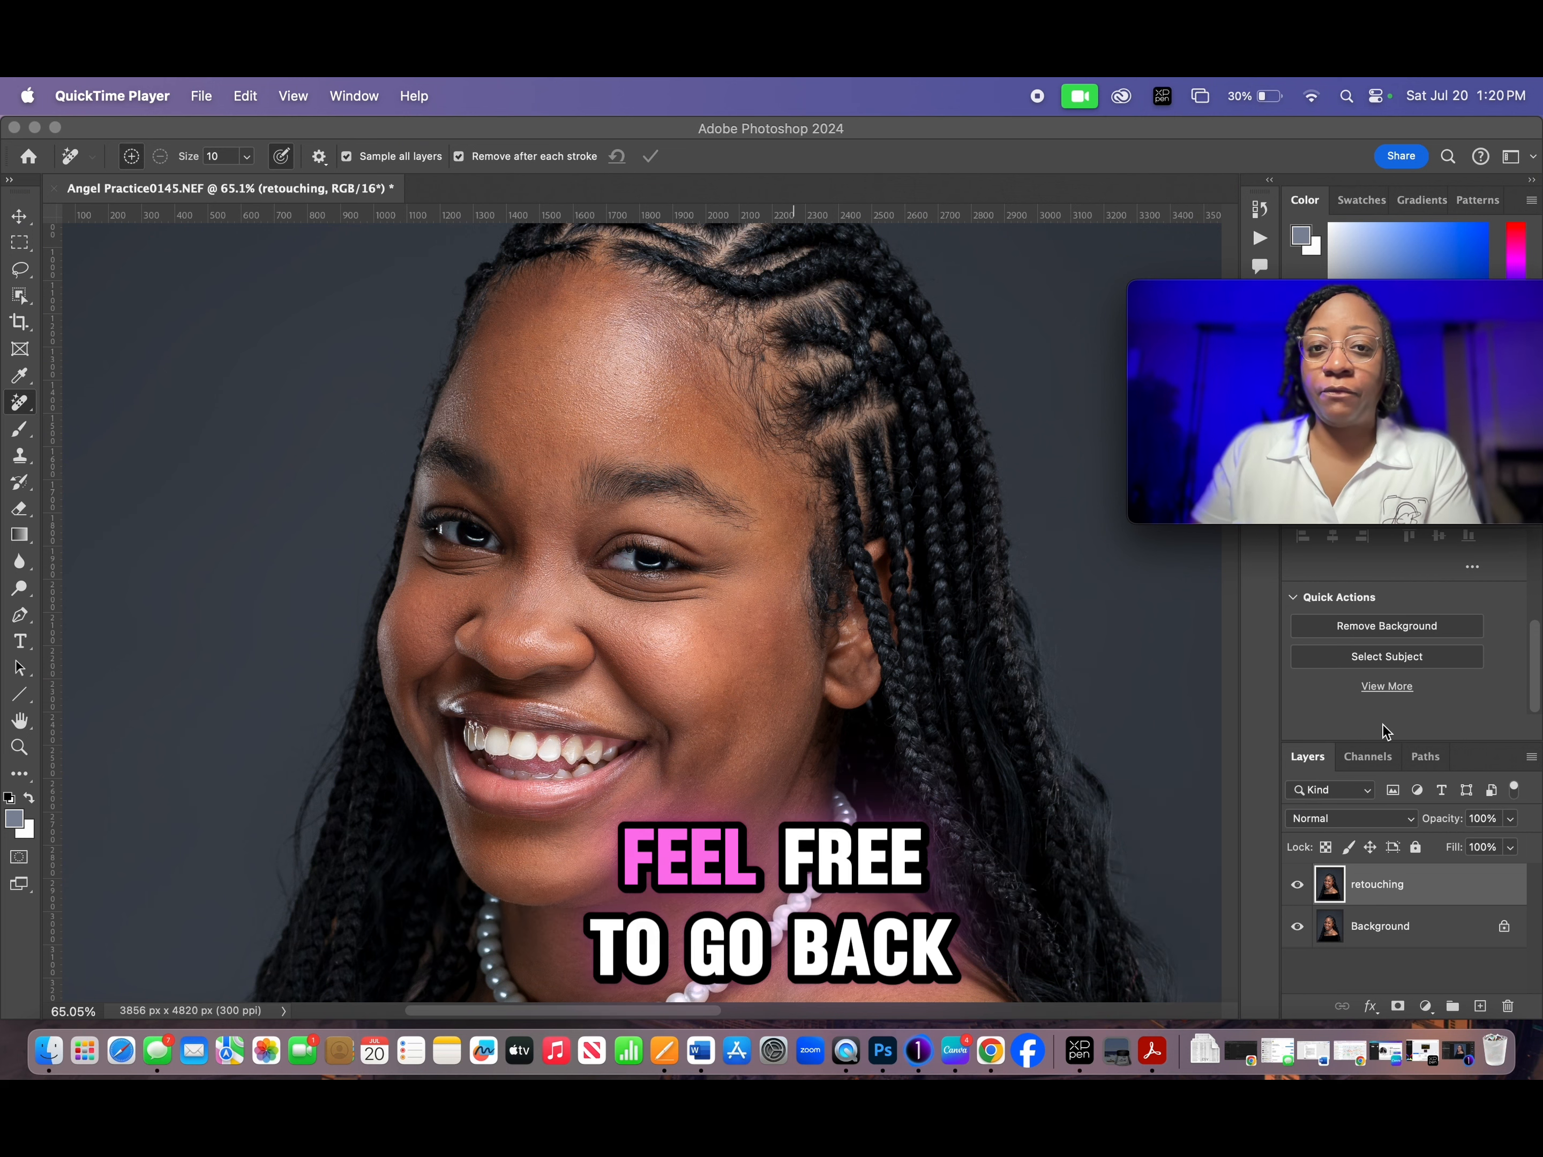
pyautogui.moveTo(1353, 289)
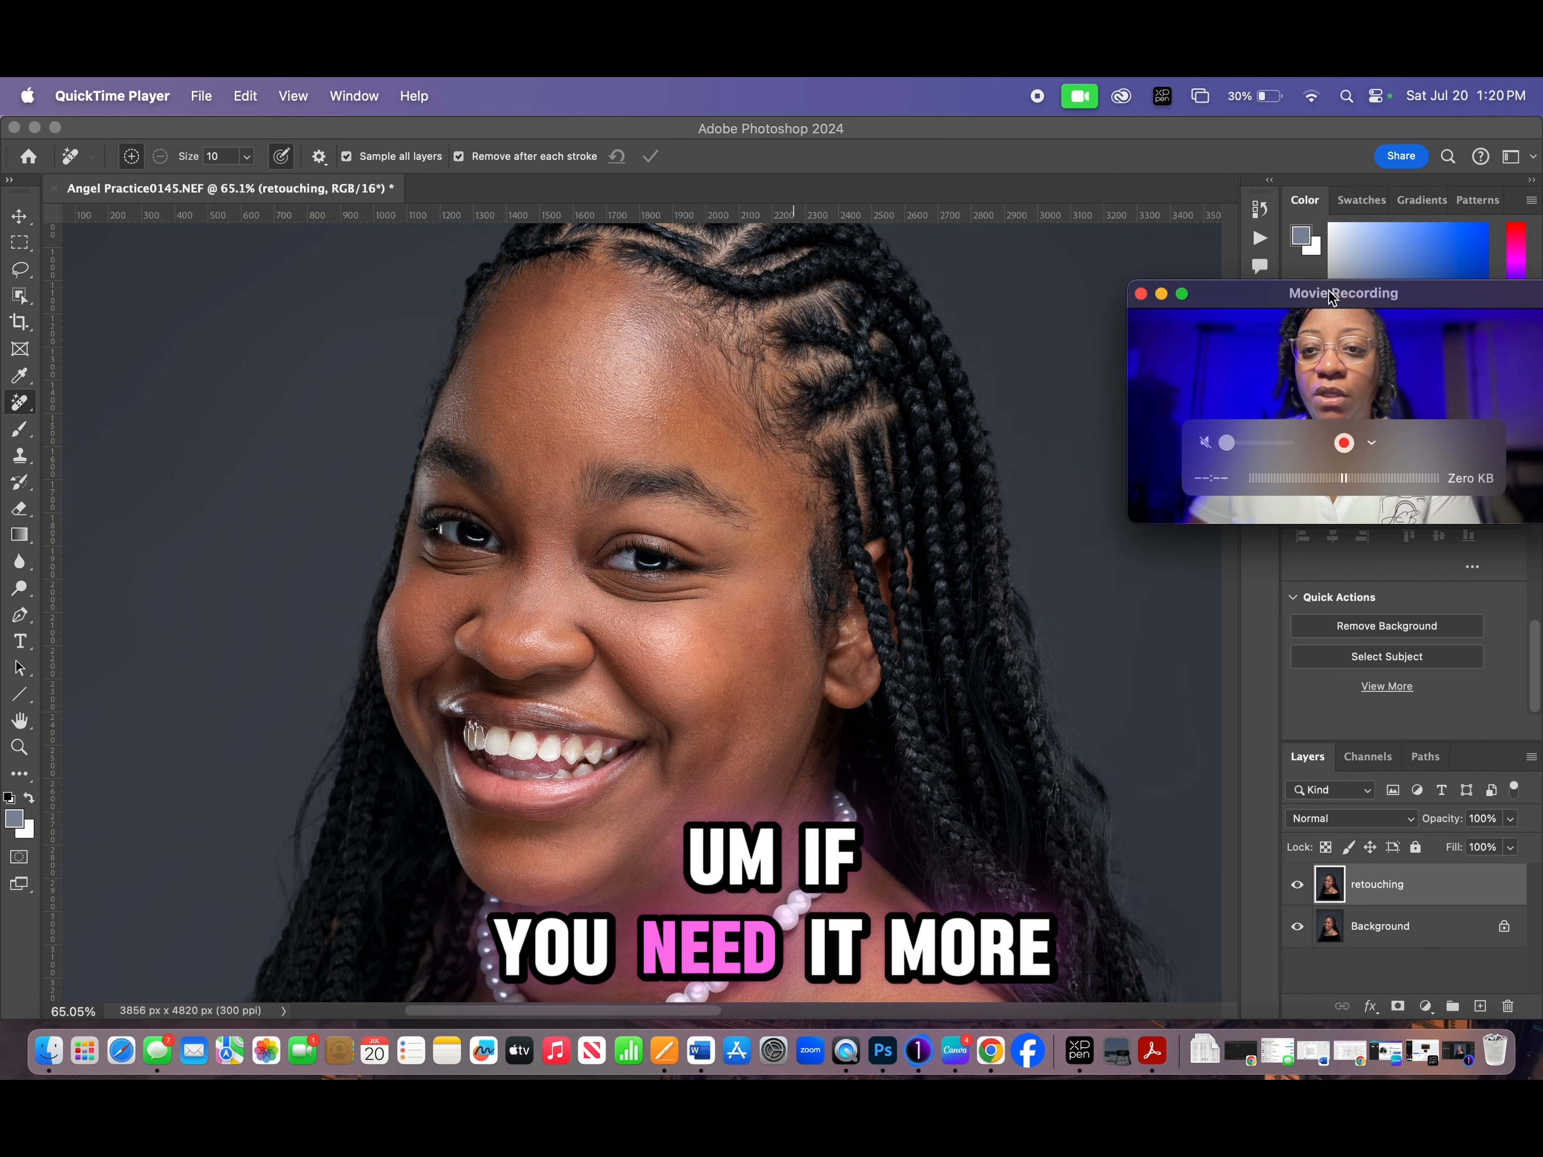
pyautogui.click(1259, 241)
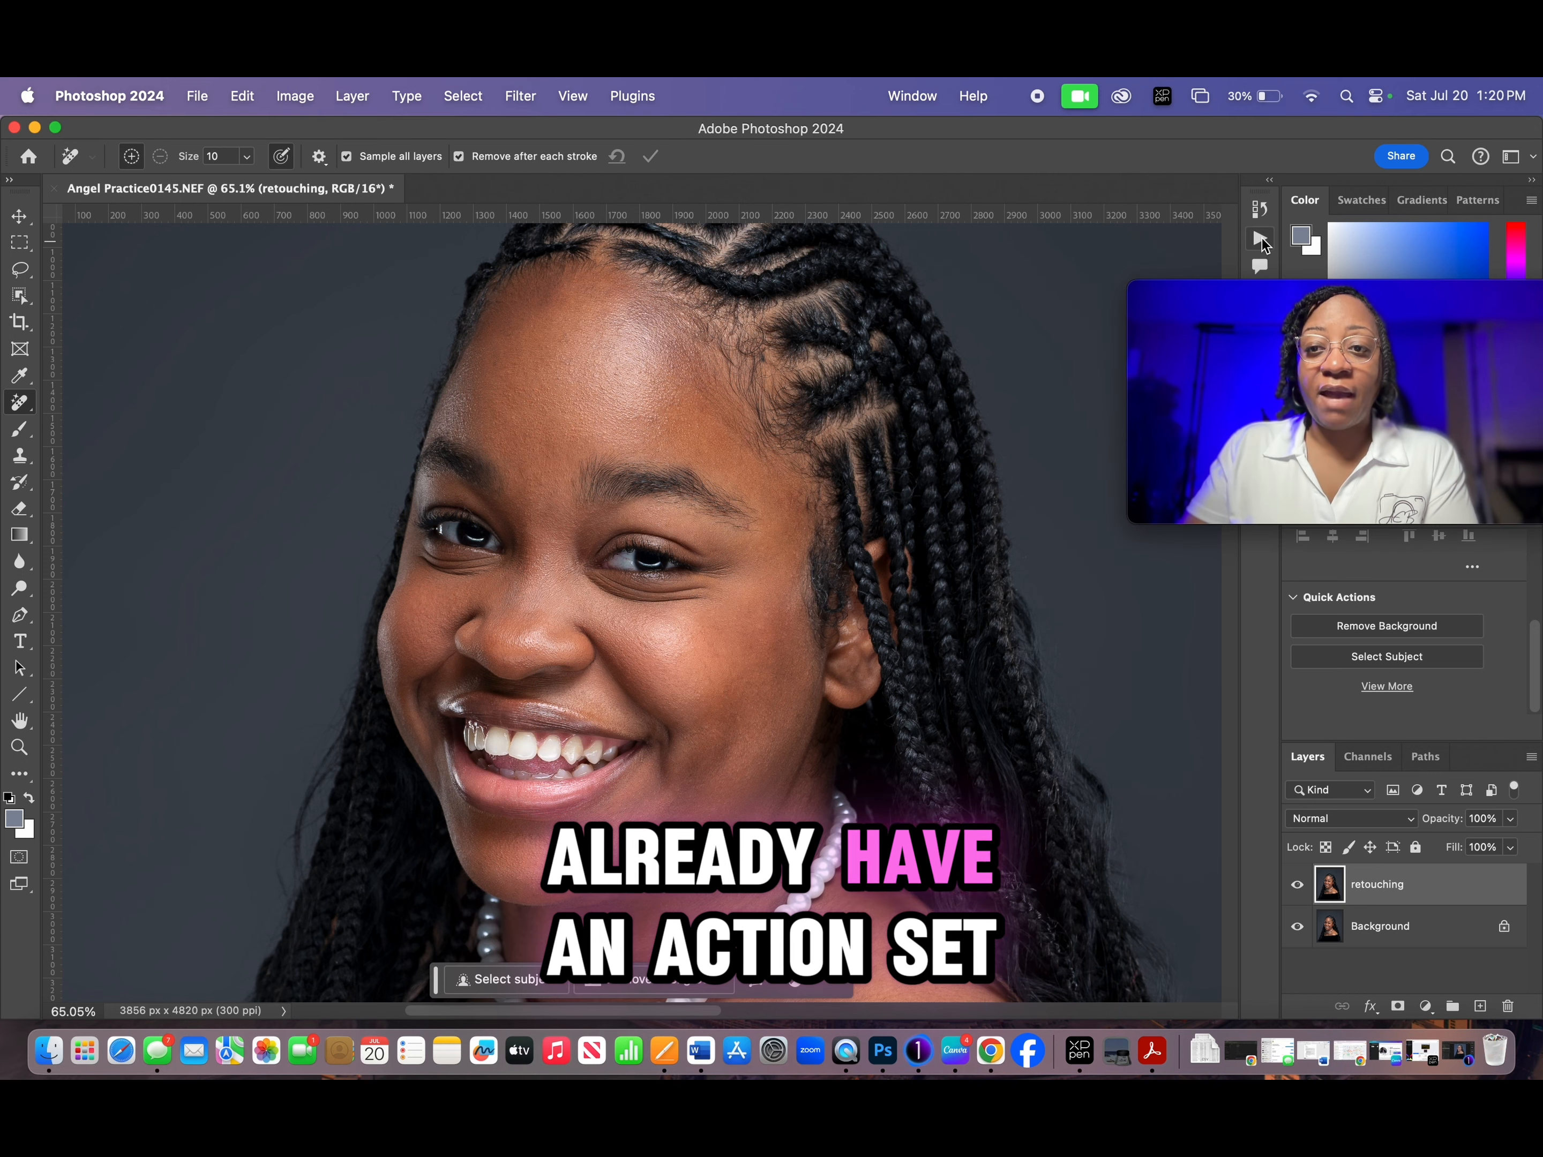
pyautogui.click(1261, 239)
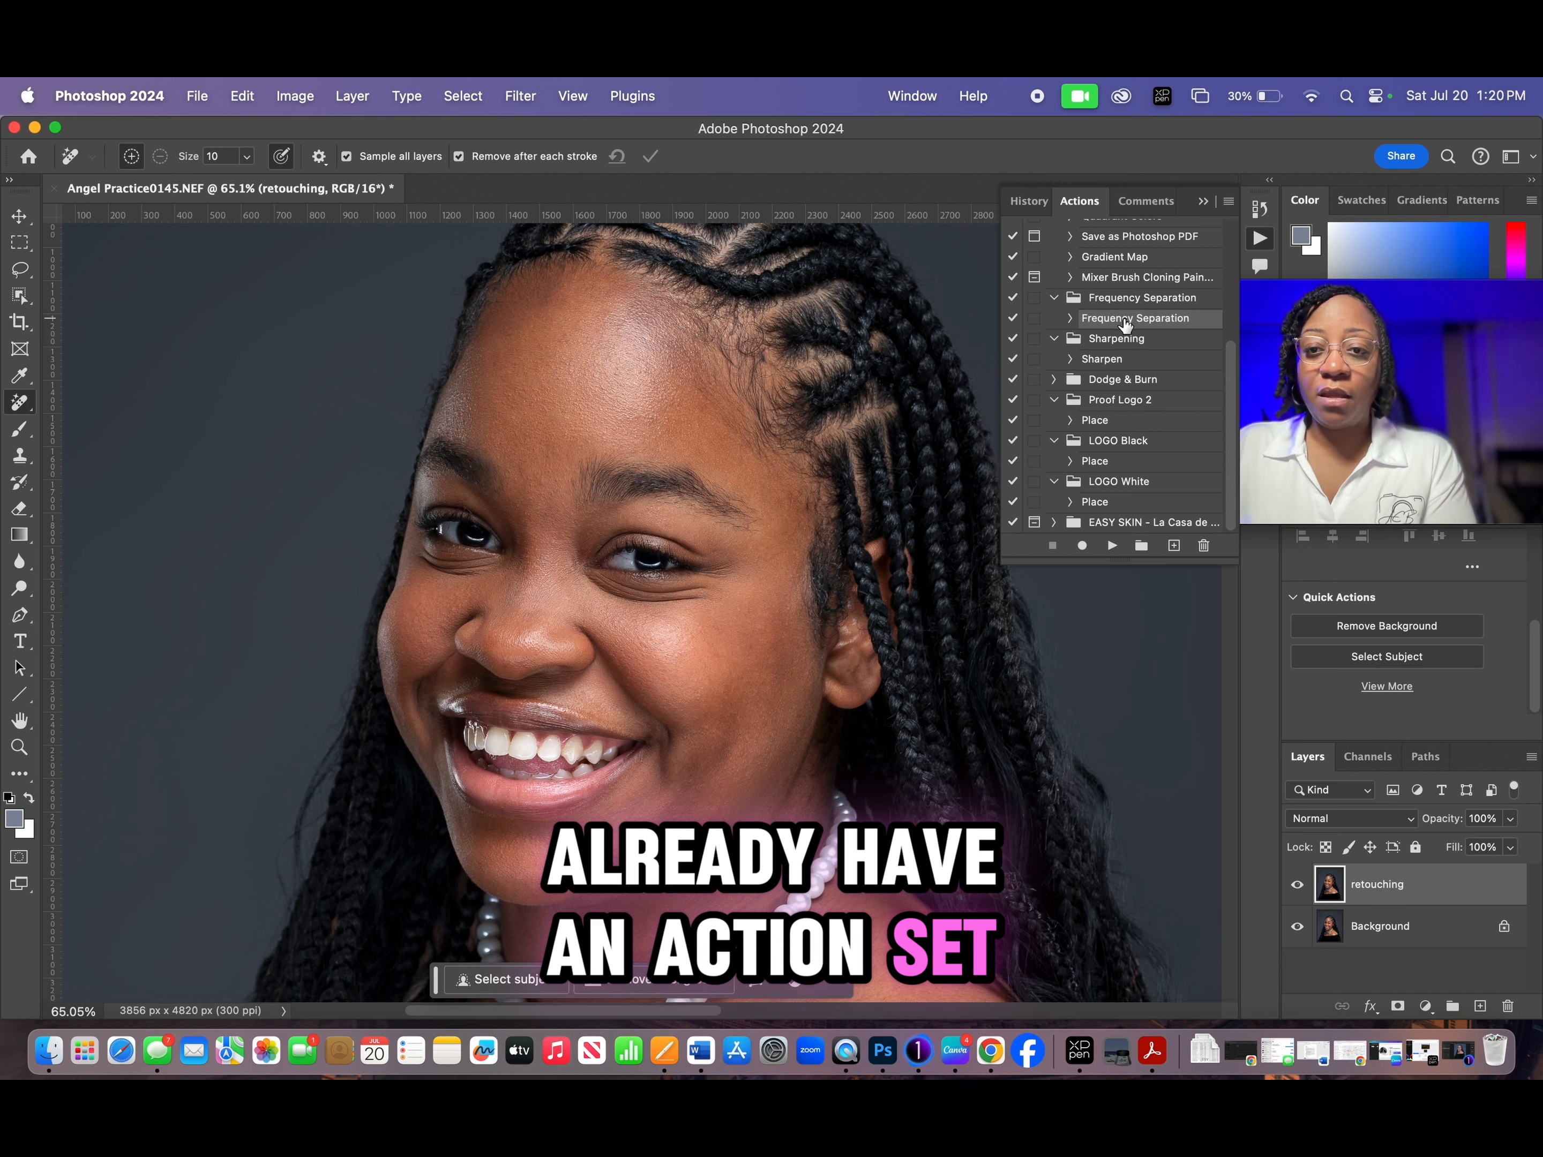
pyautogui.click(1113, 547)
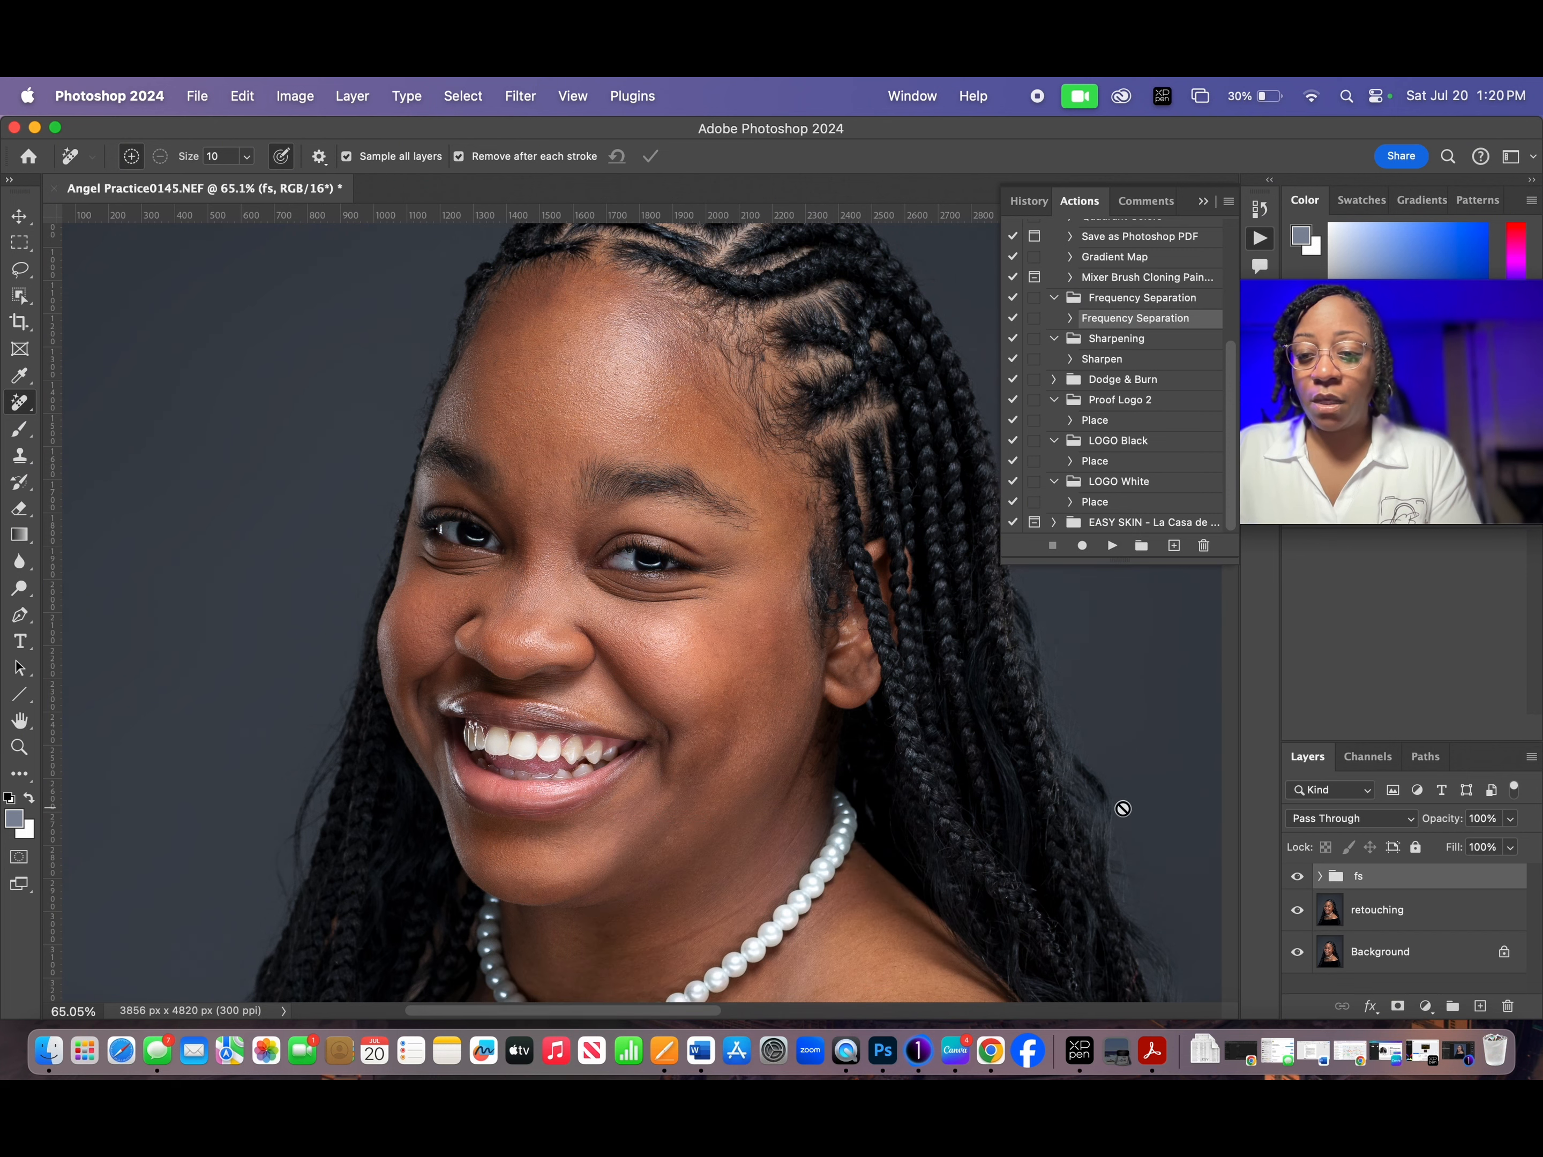
pyautogui.click(1261, 239)
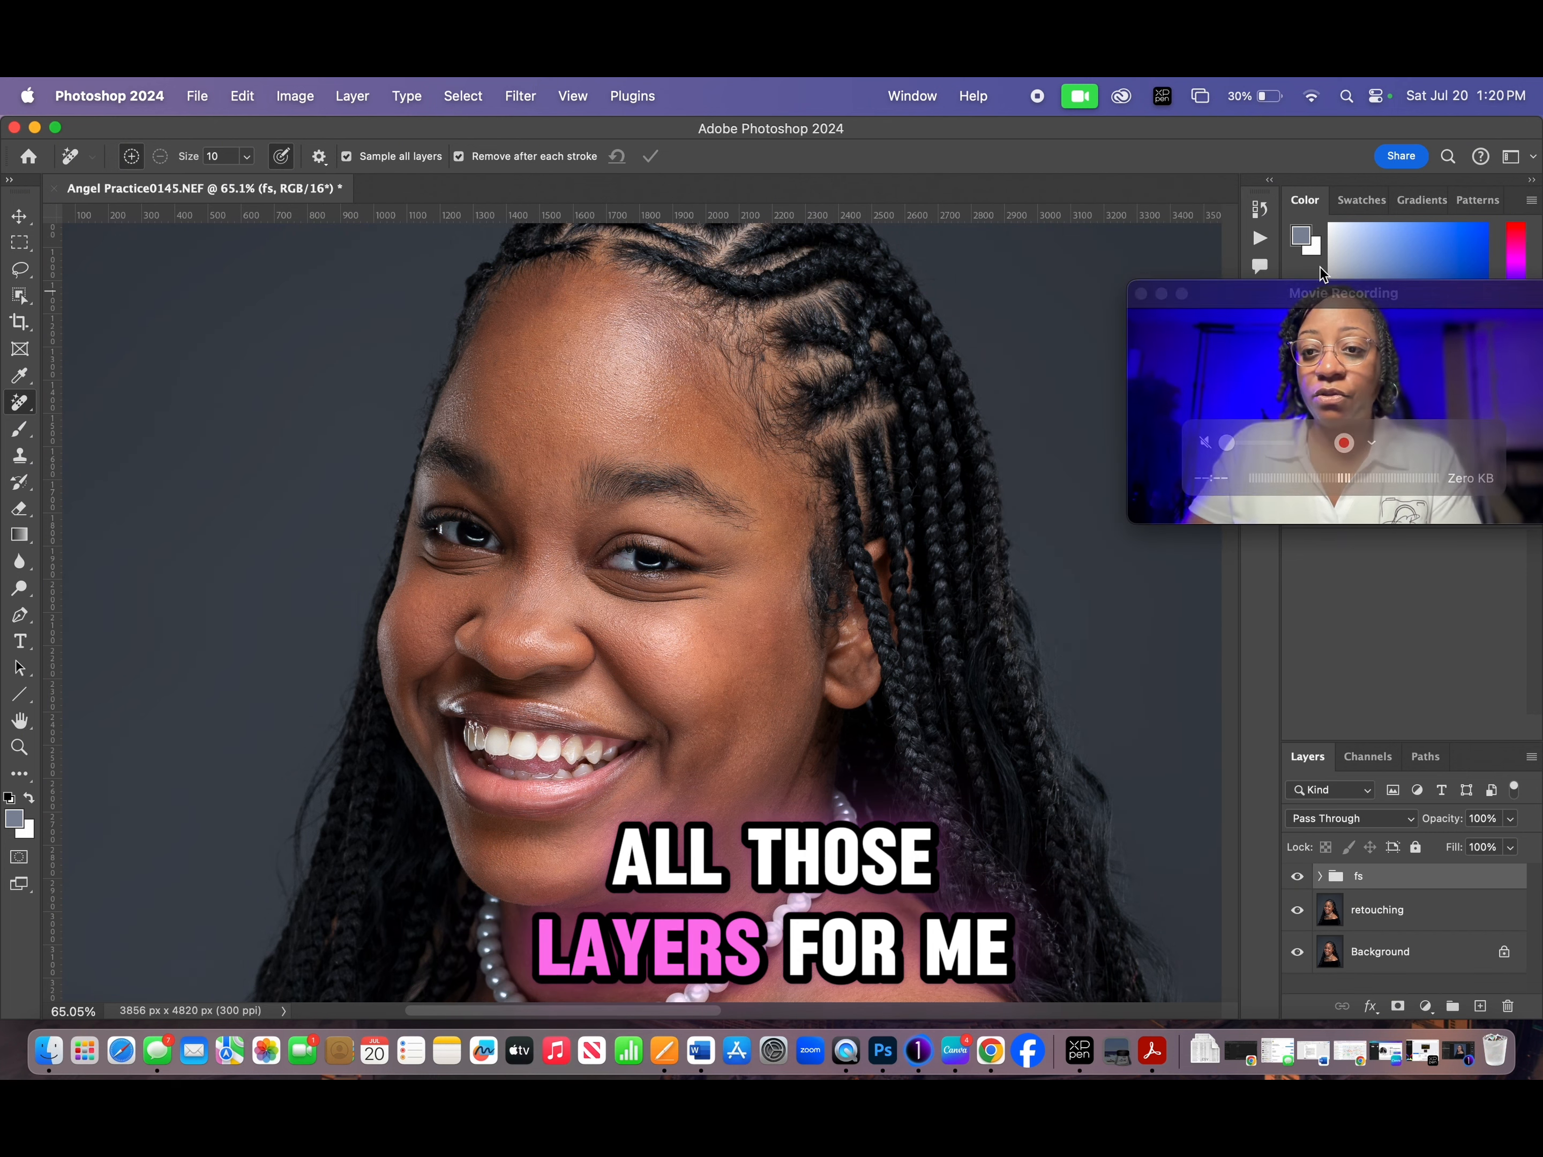
# - Expand the fs group, hide its hi layer and make the lo layer active
pyautogui.moveTo(1400, 302); pyautogui.dragTo(1385, 143)
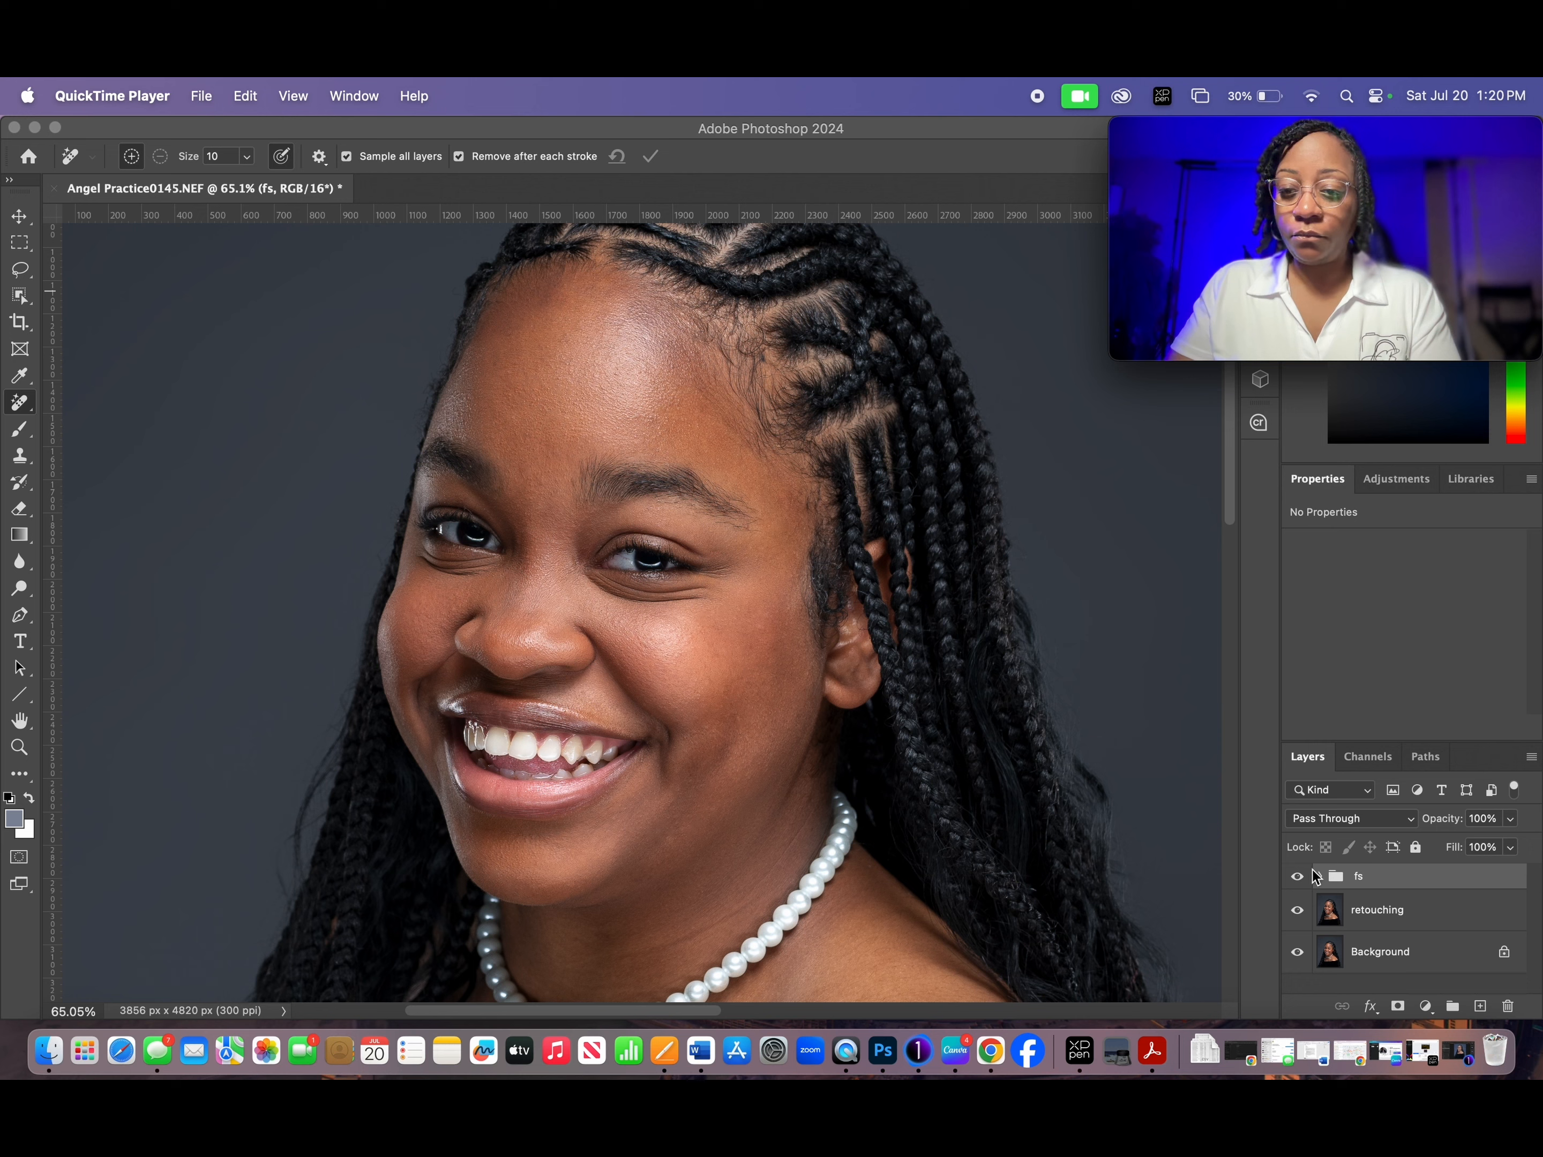
pyautogui.click(1320, 876)
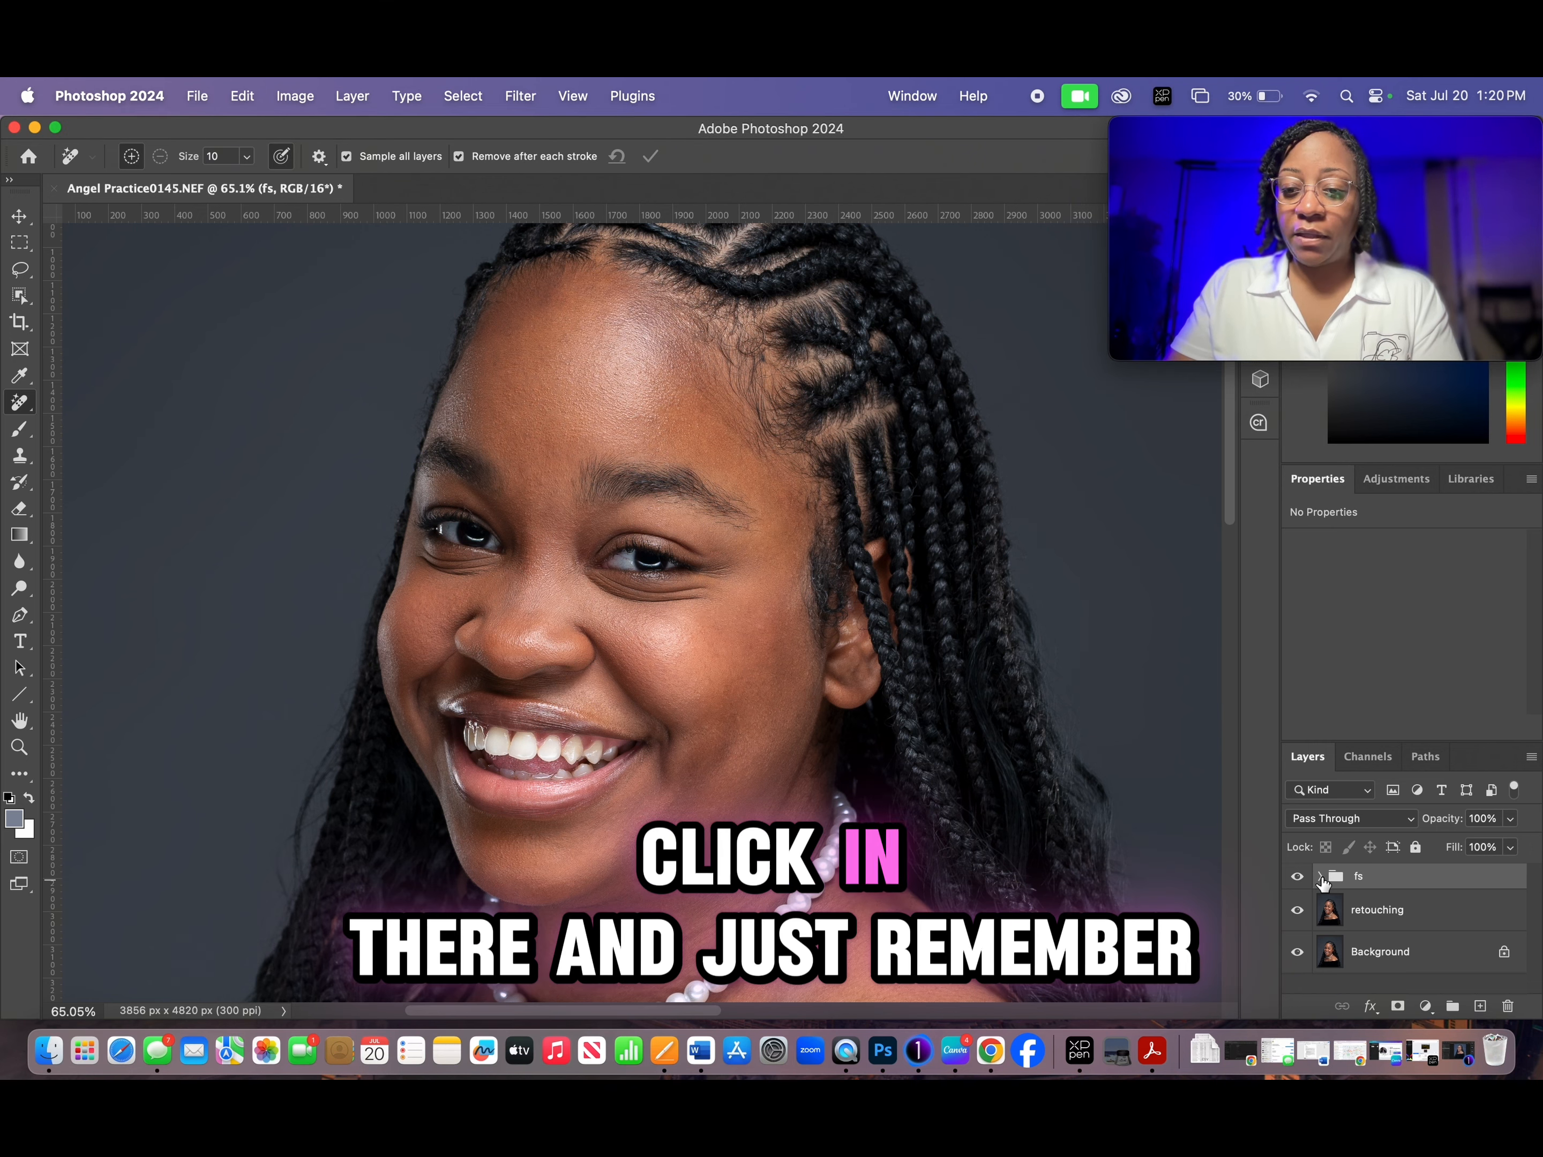
pyautogui.click(1319, 876)
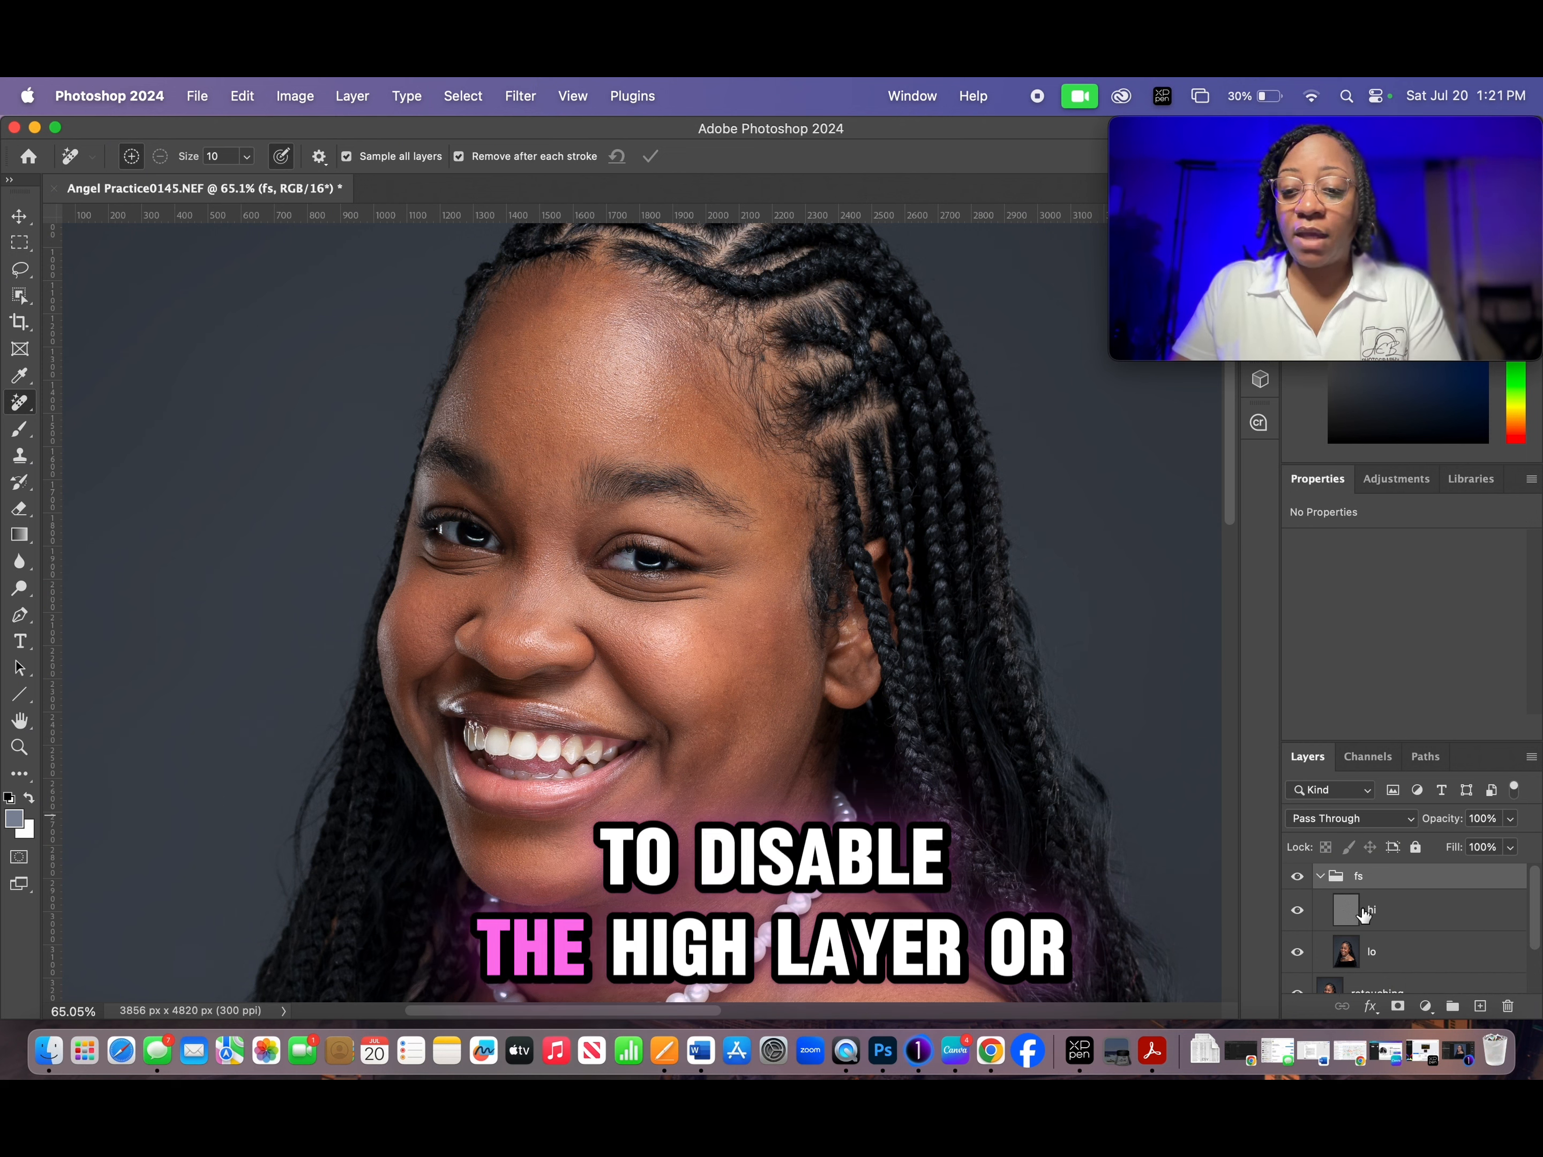
pyautogui.click(1297, 911)
pyautogui.click(1409, 960)
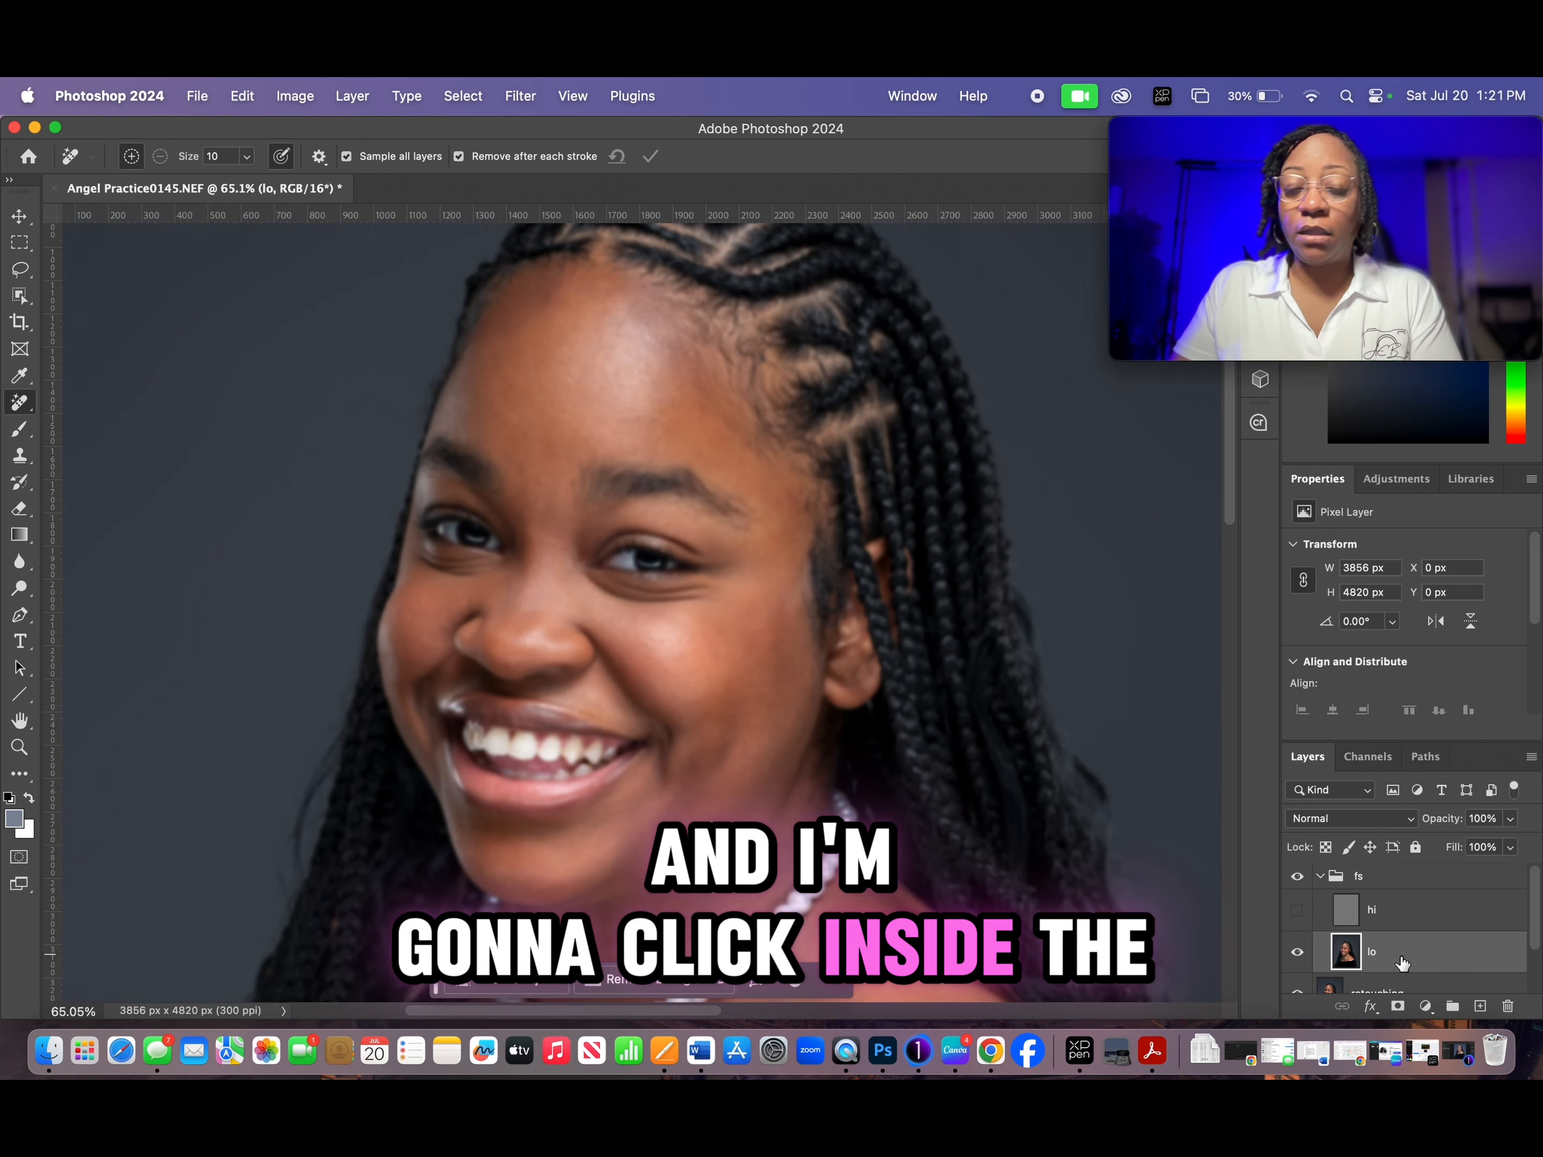
# - Switch to the Mixer Brush tool and check that its brush tip is set to Soft Round
pyautogui.click(26, 436)
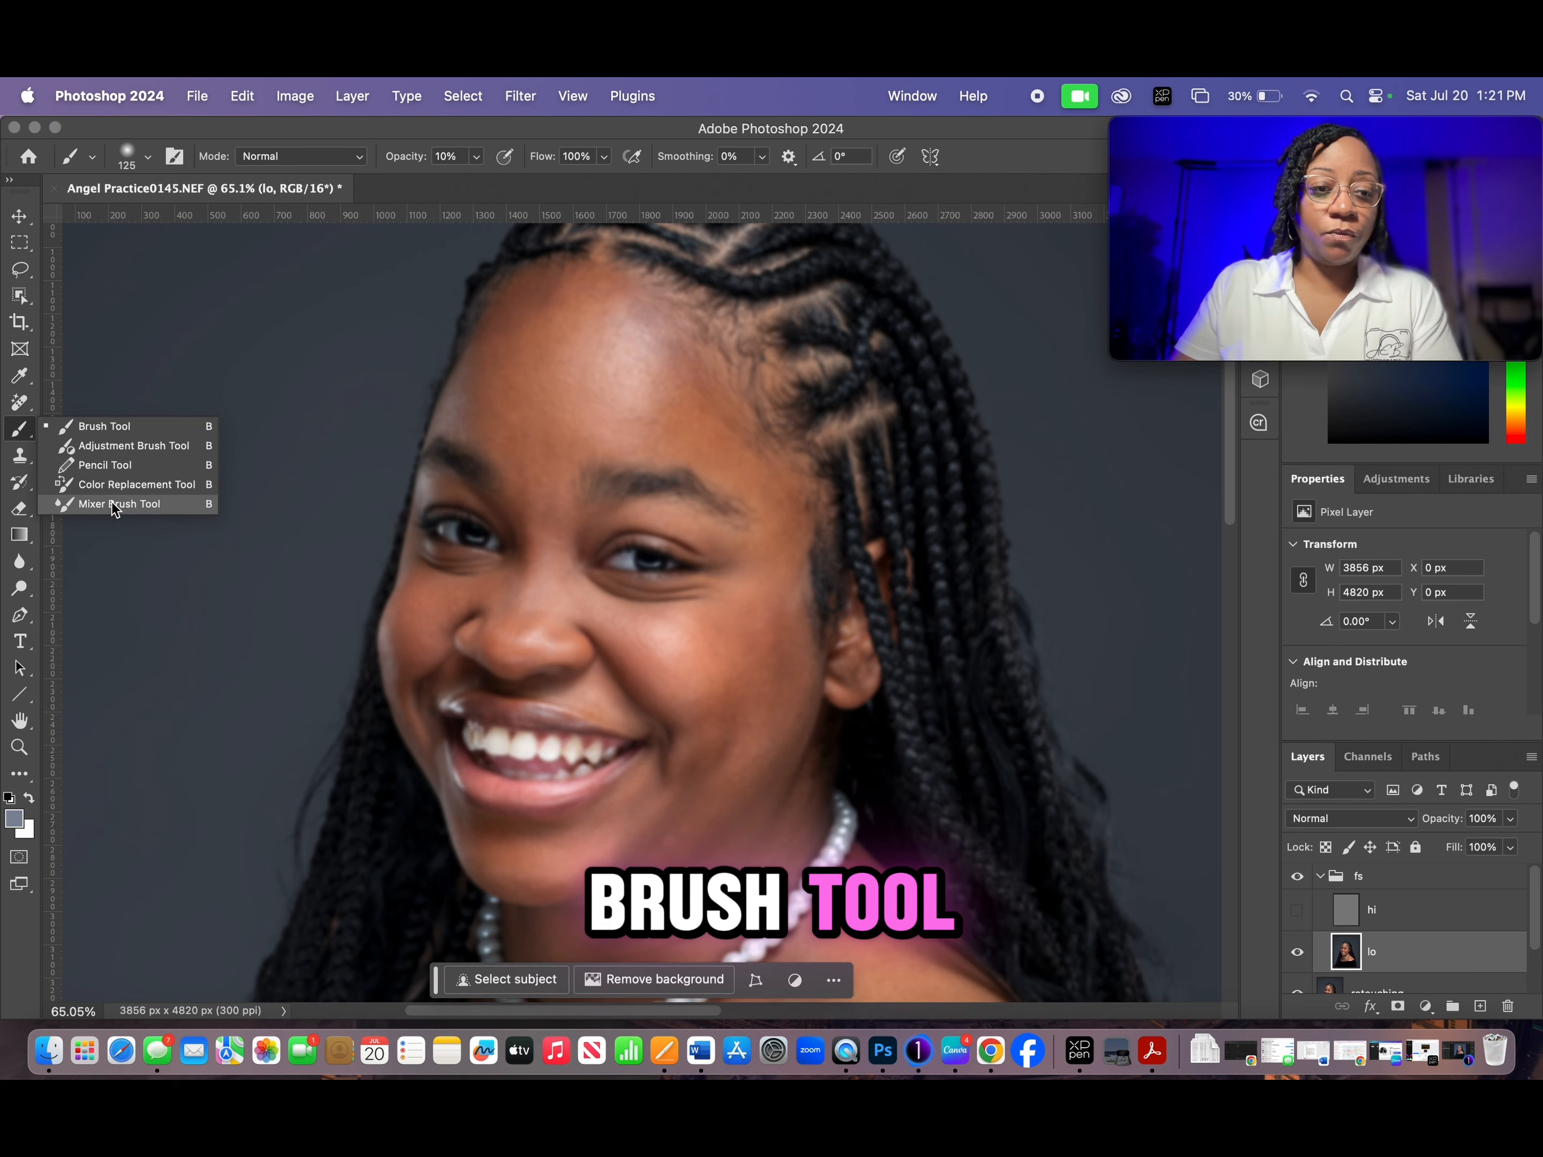
pyautogui.click(19, 440)
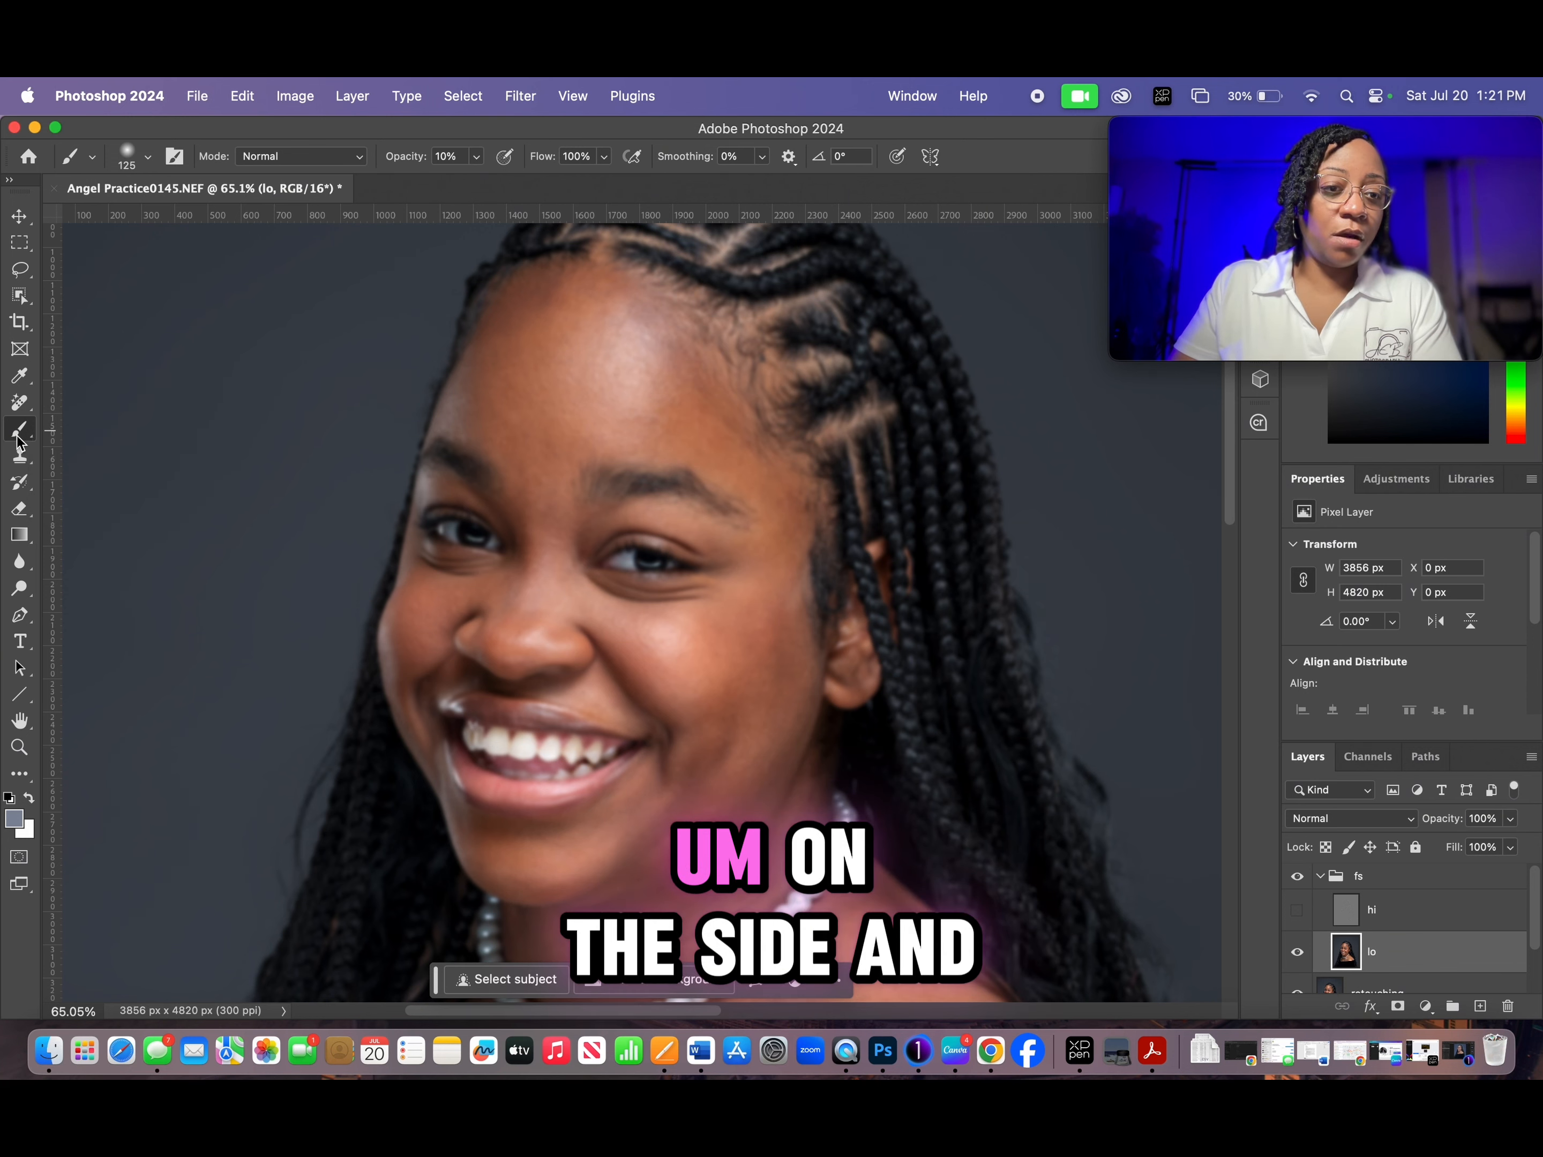
pyautogui.rightClick(19, 440)
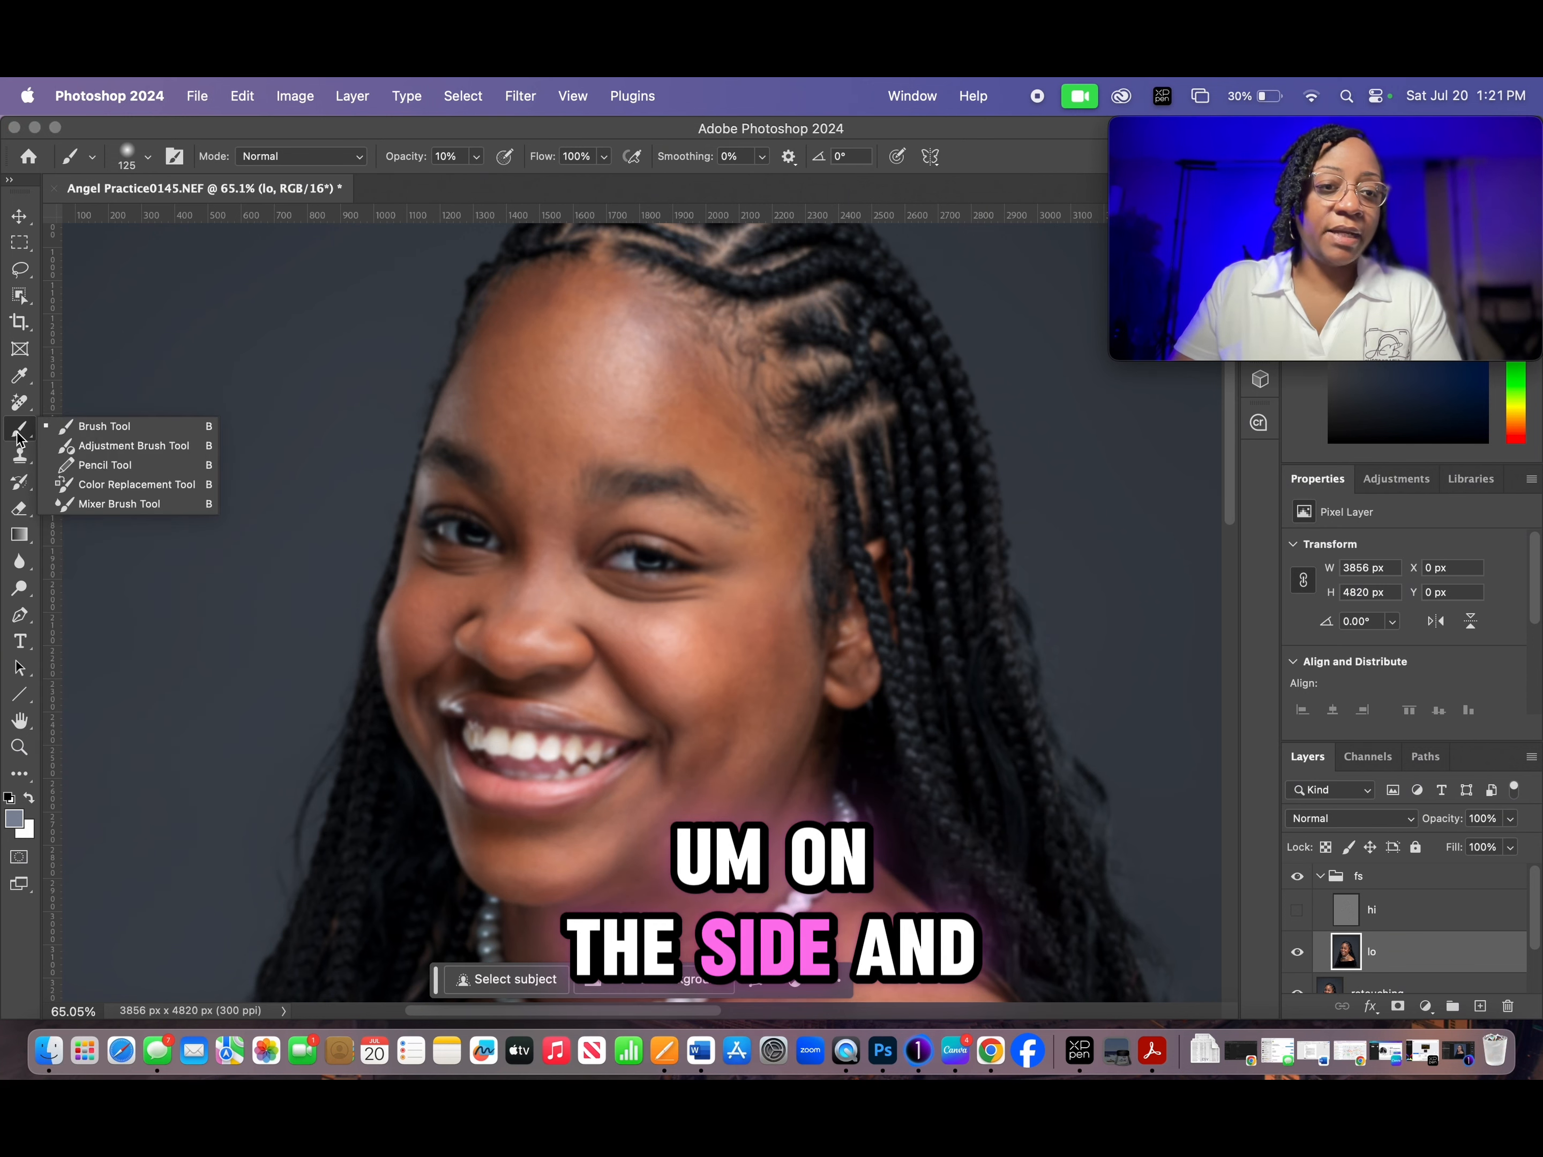
pyautogui.click(91, 505)
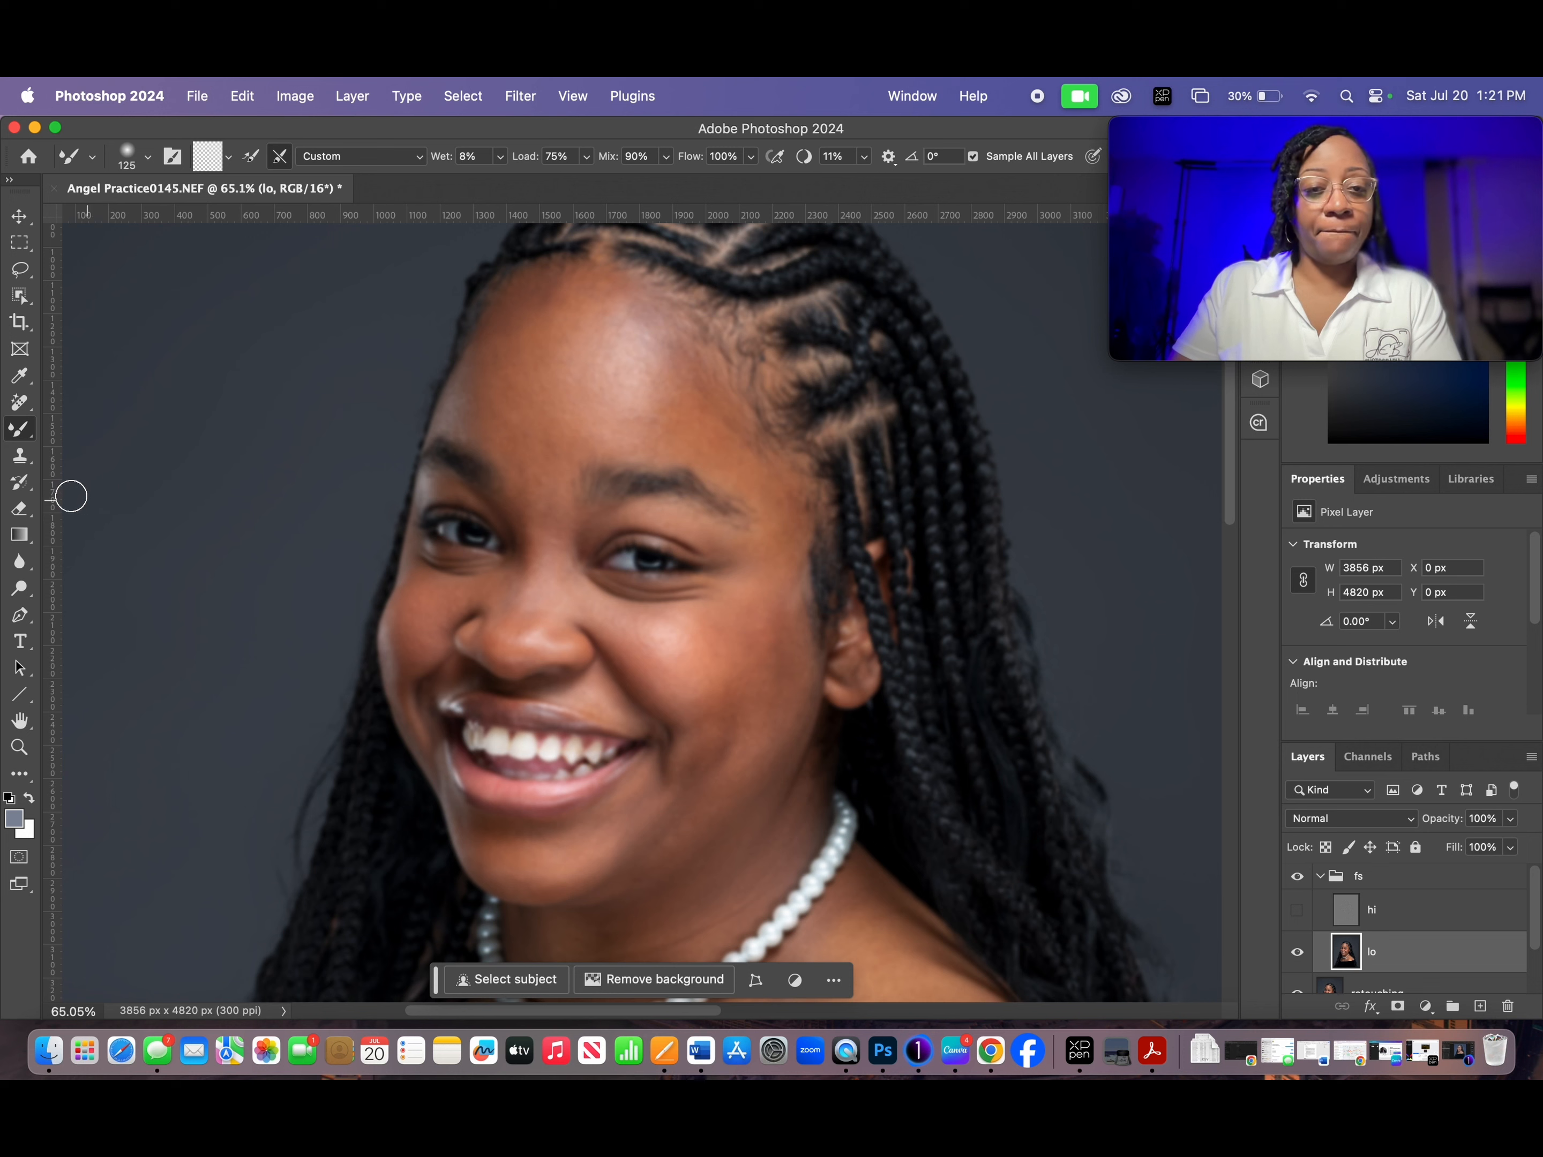
pyautogui.click(148, 160)
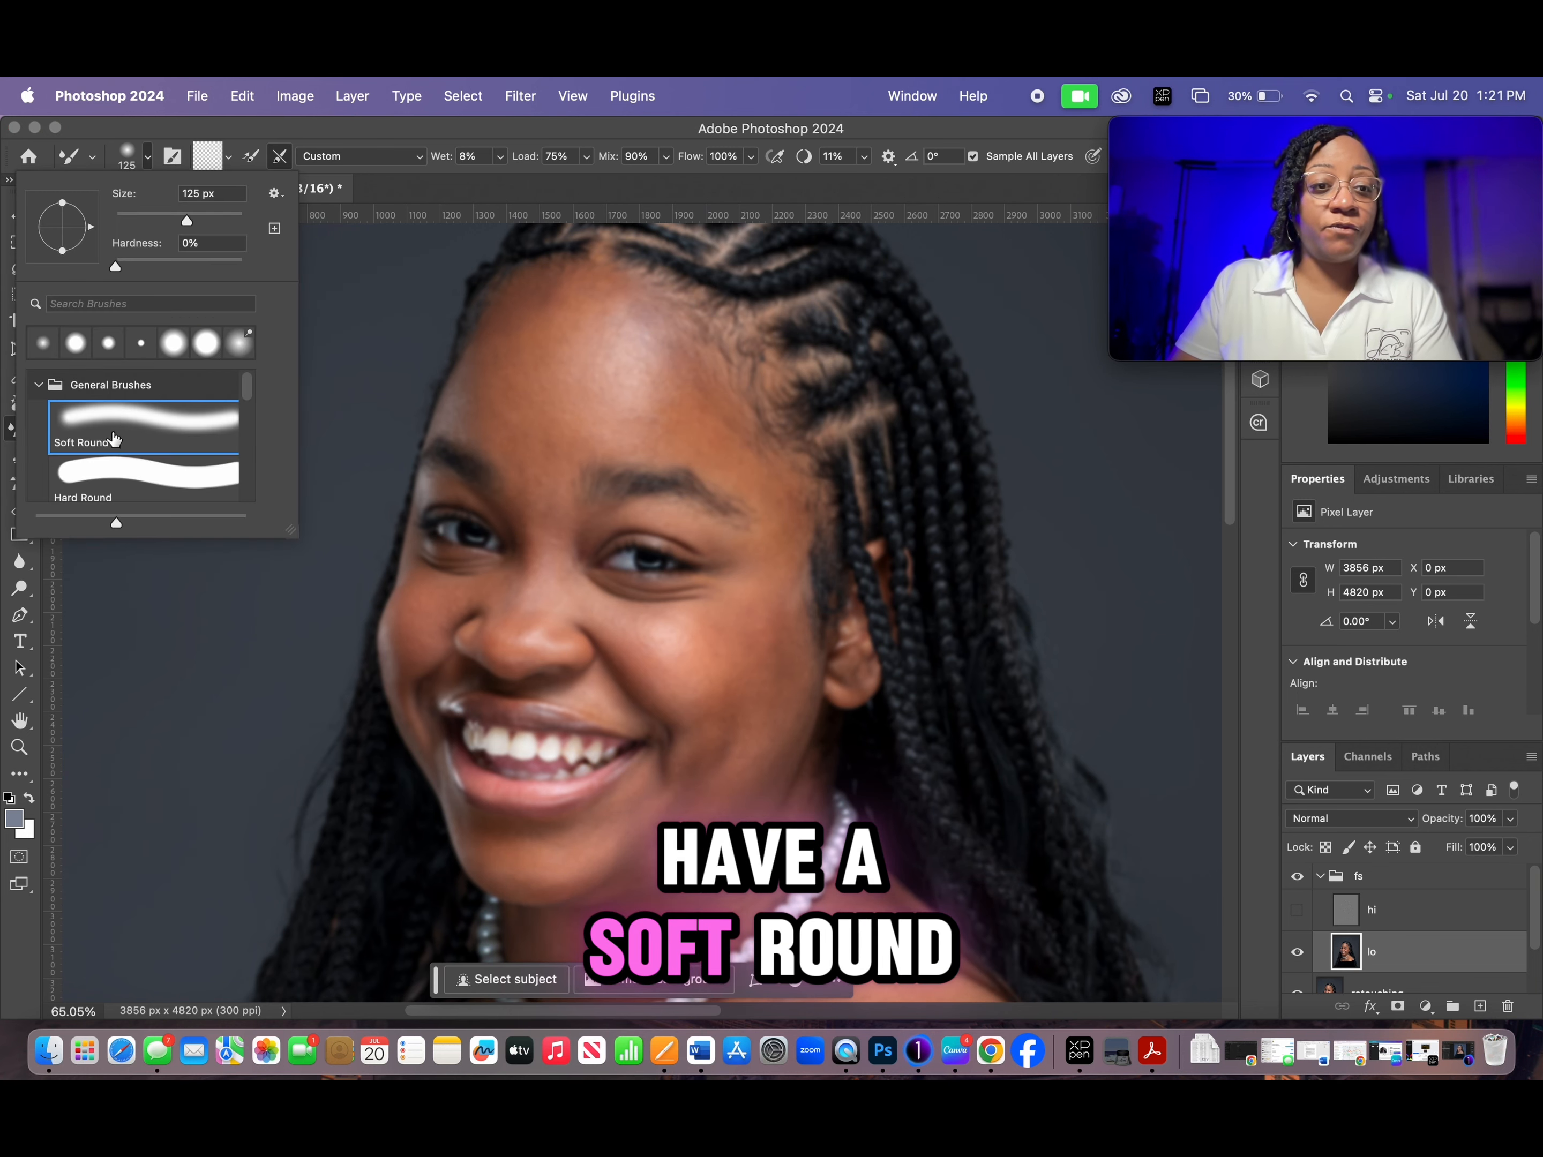
pyautogui.click(148, 161)
# - Clean the Mixer Brush so that it carries no loaded paint colour
pyautogui.click(249, 157)
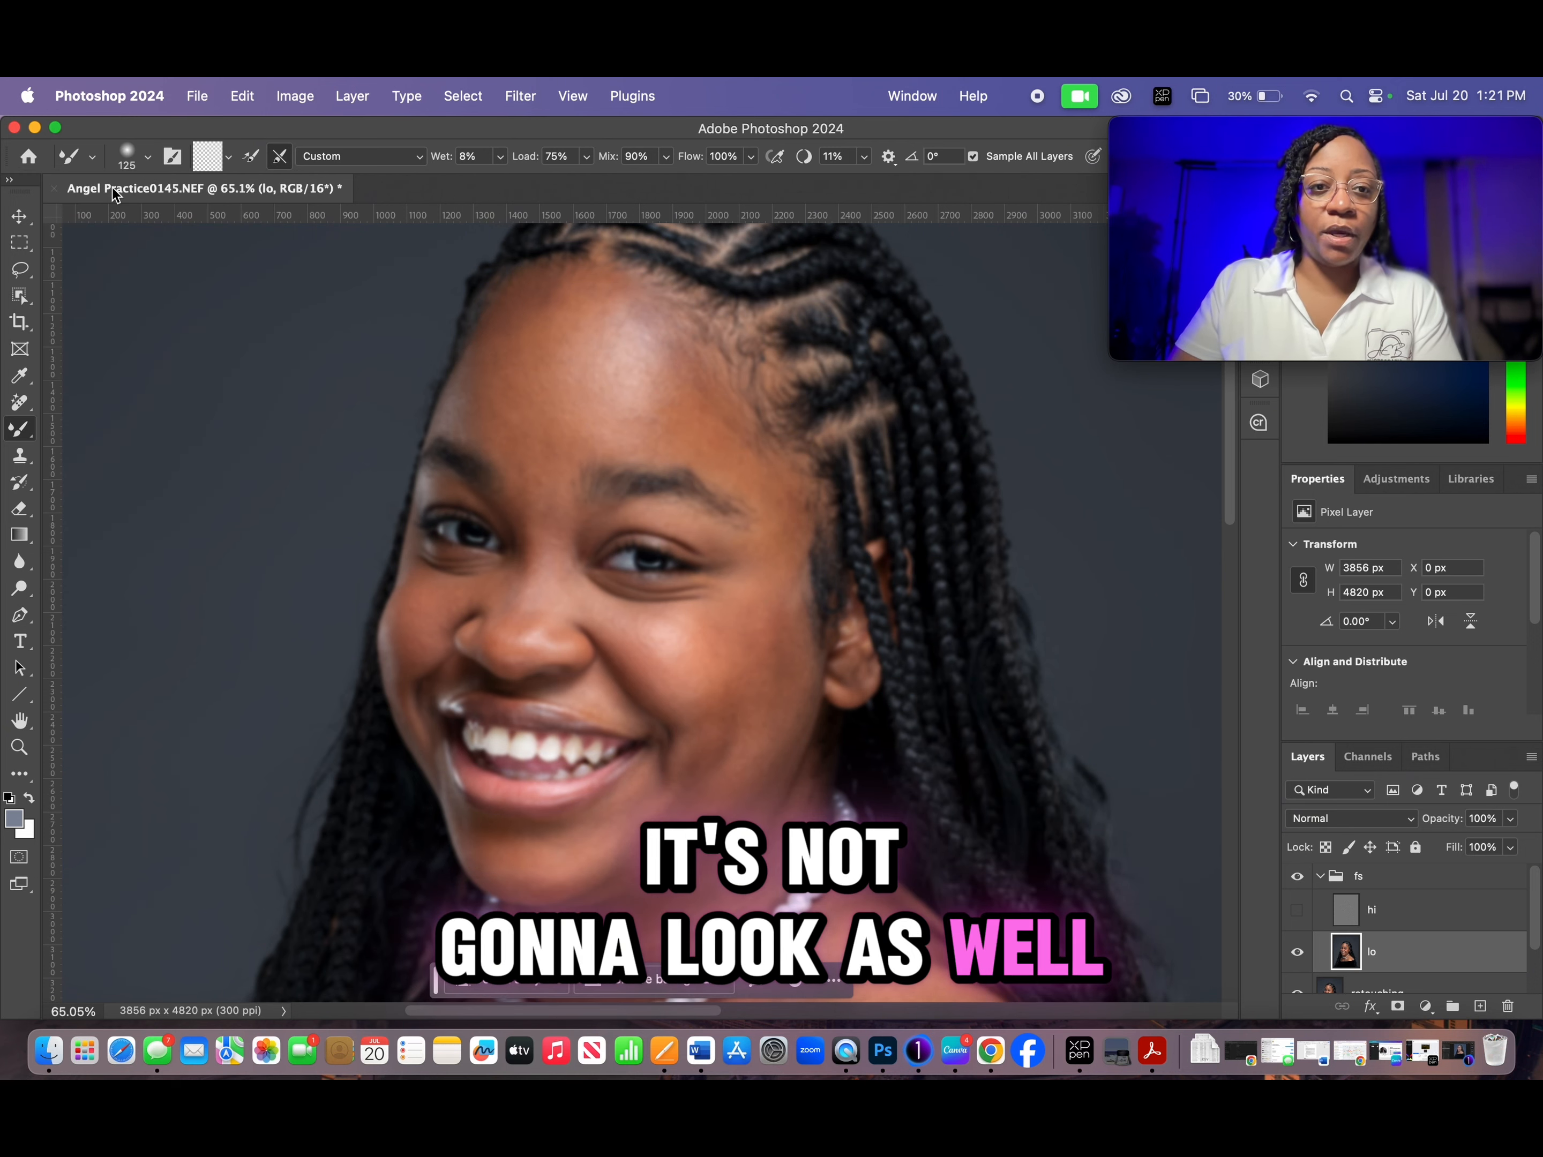
pyautogui.click(233, 157)
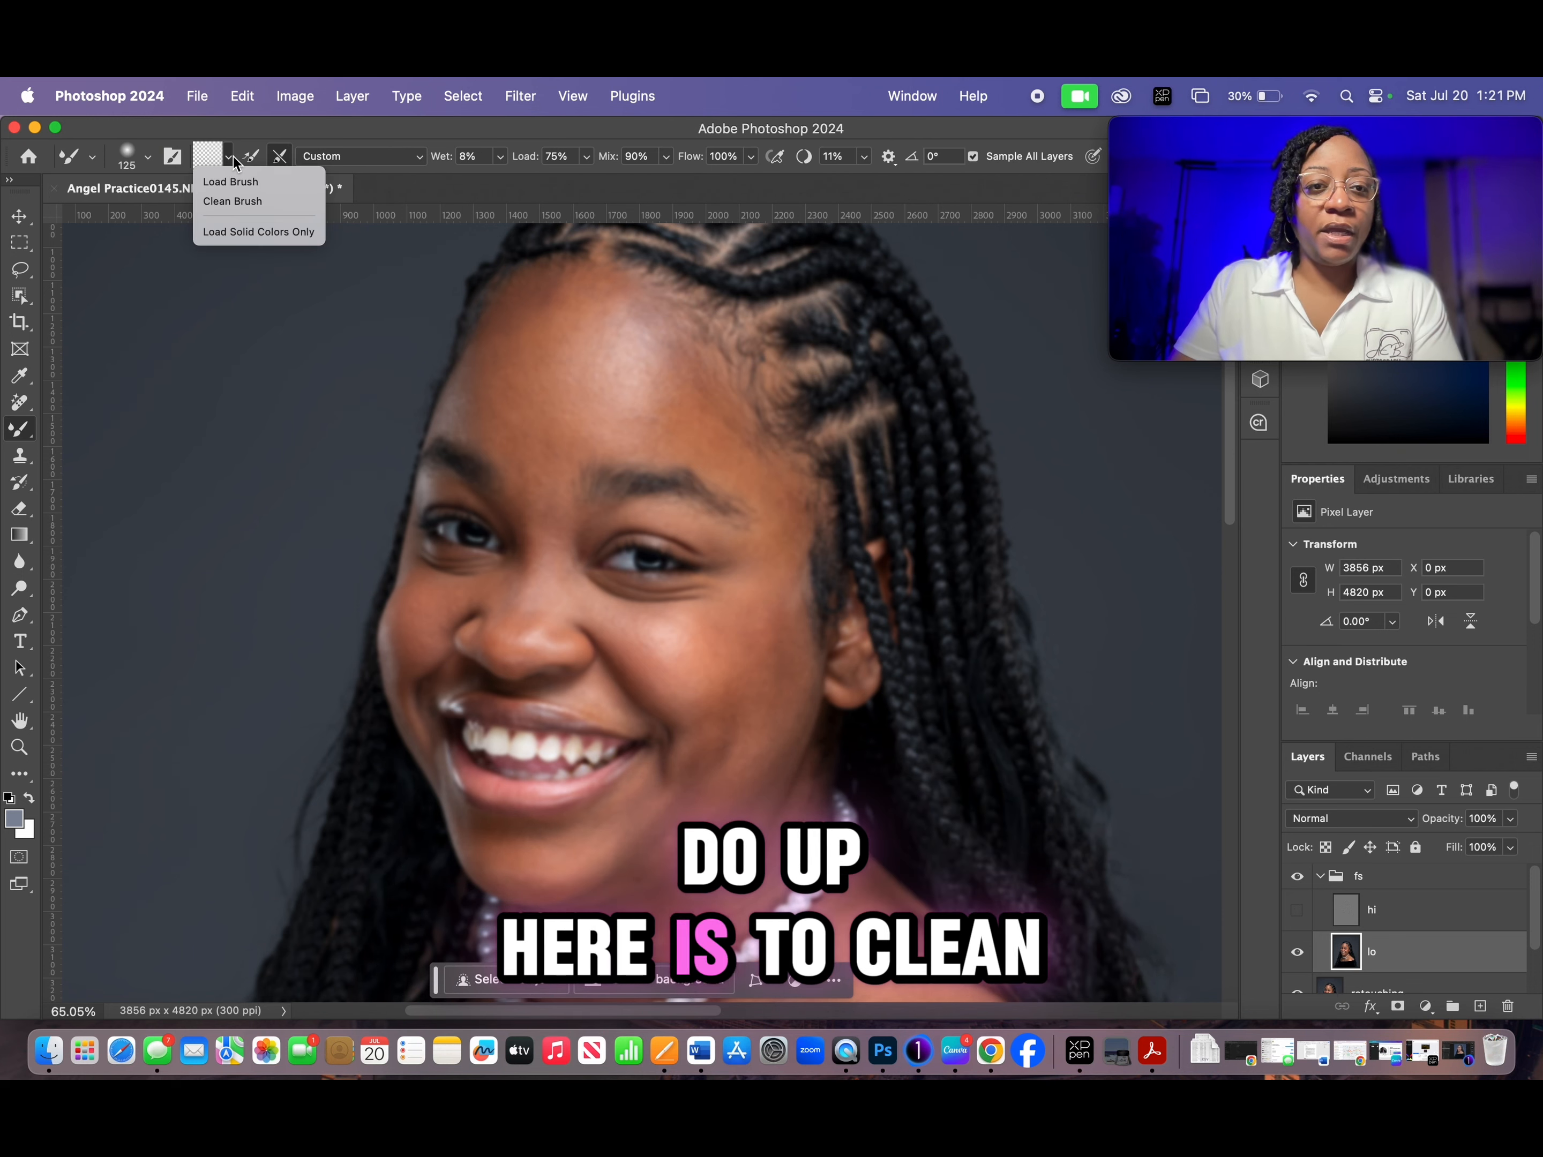
pyautogui.click(233, 202)
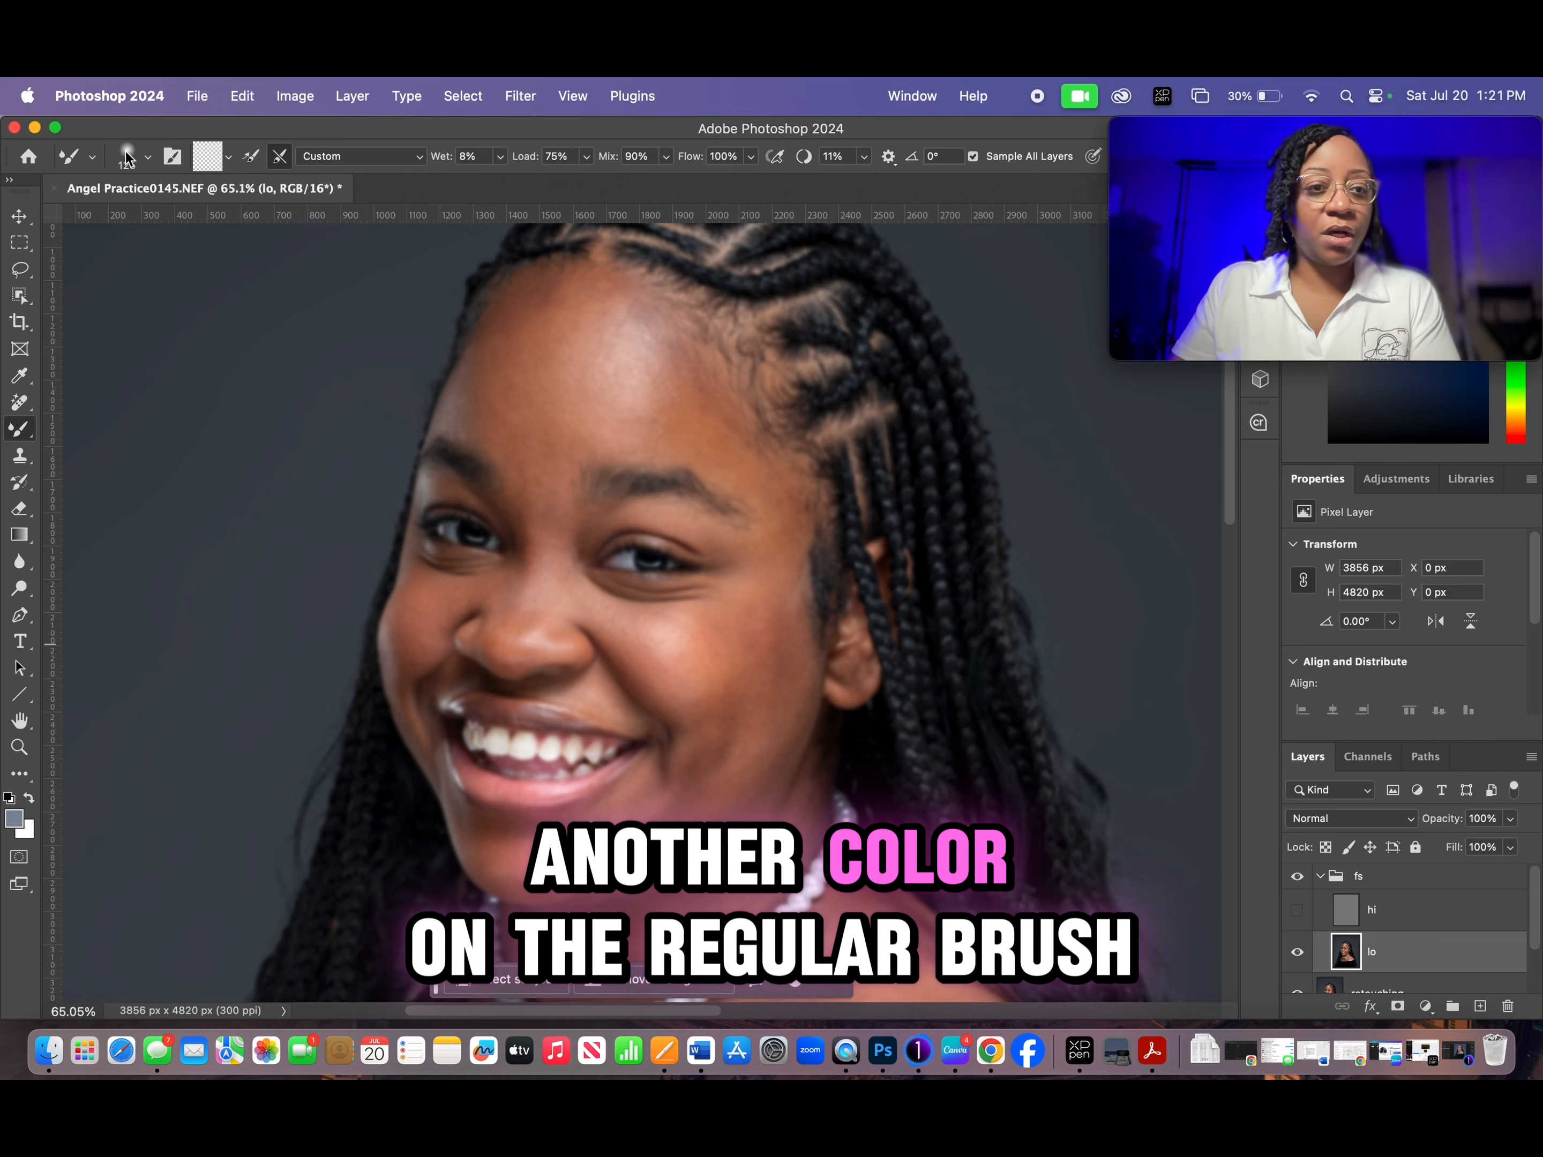
pyautogui.click(228, 157)
pyautogui.click(241, 208)
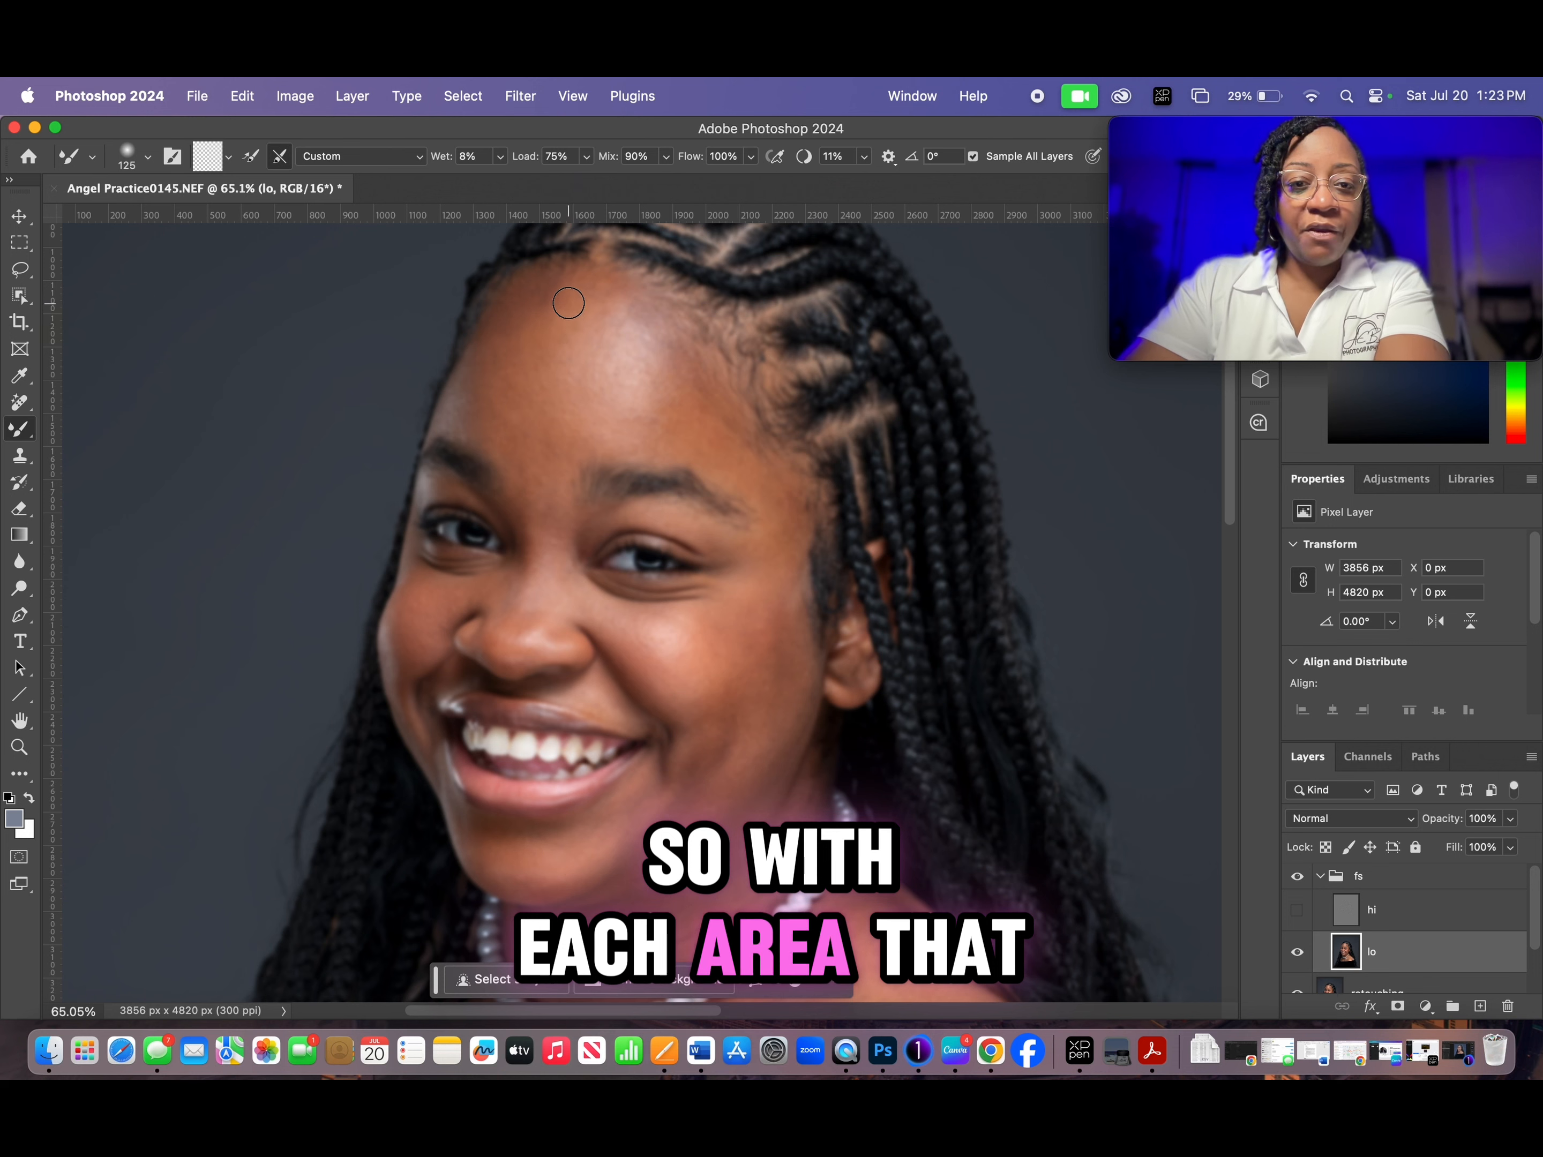
# - Blend the forehead's skin tones on the lo layer with the Mixer Brush at 125 to 175 px, then check the result with the hi layer shown
pyautogui.press(']')
pyautogui.press('[')
pyautogui.press(']')
pyautogui.press(']')
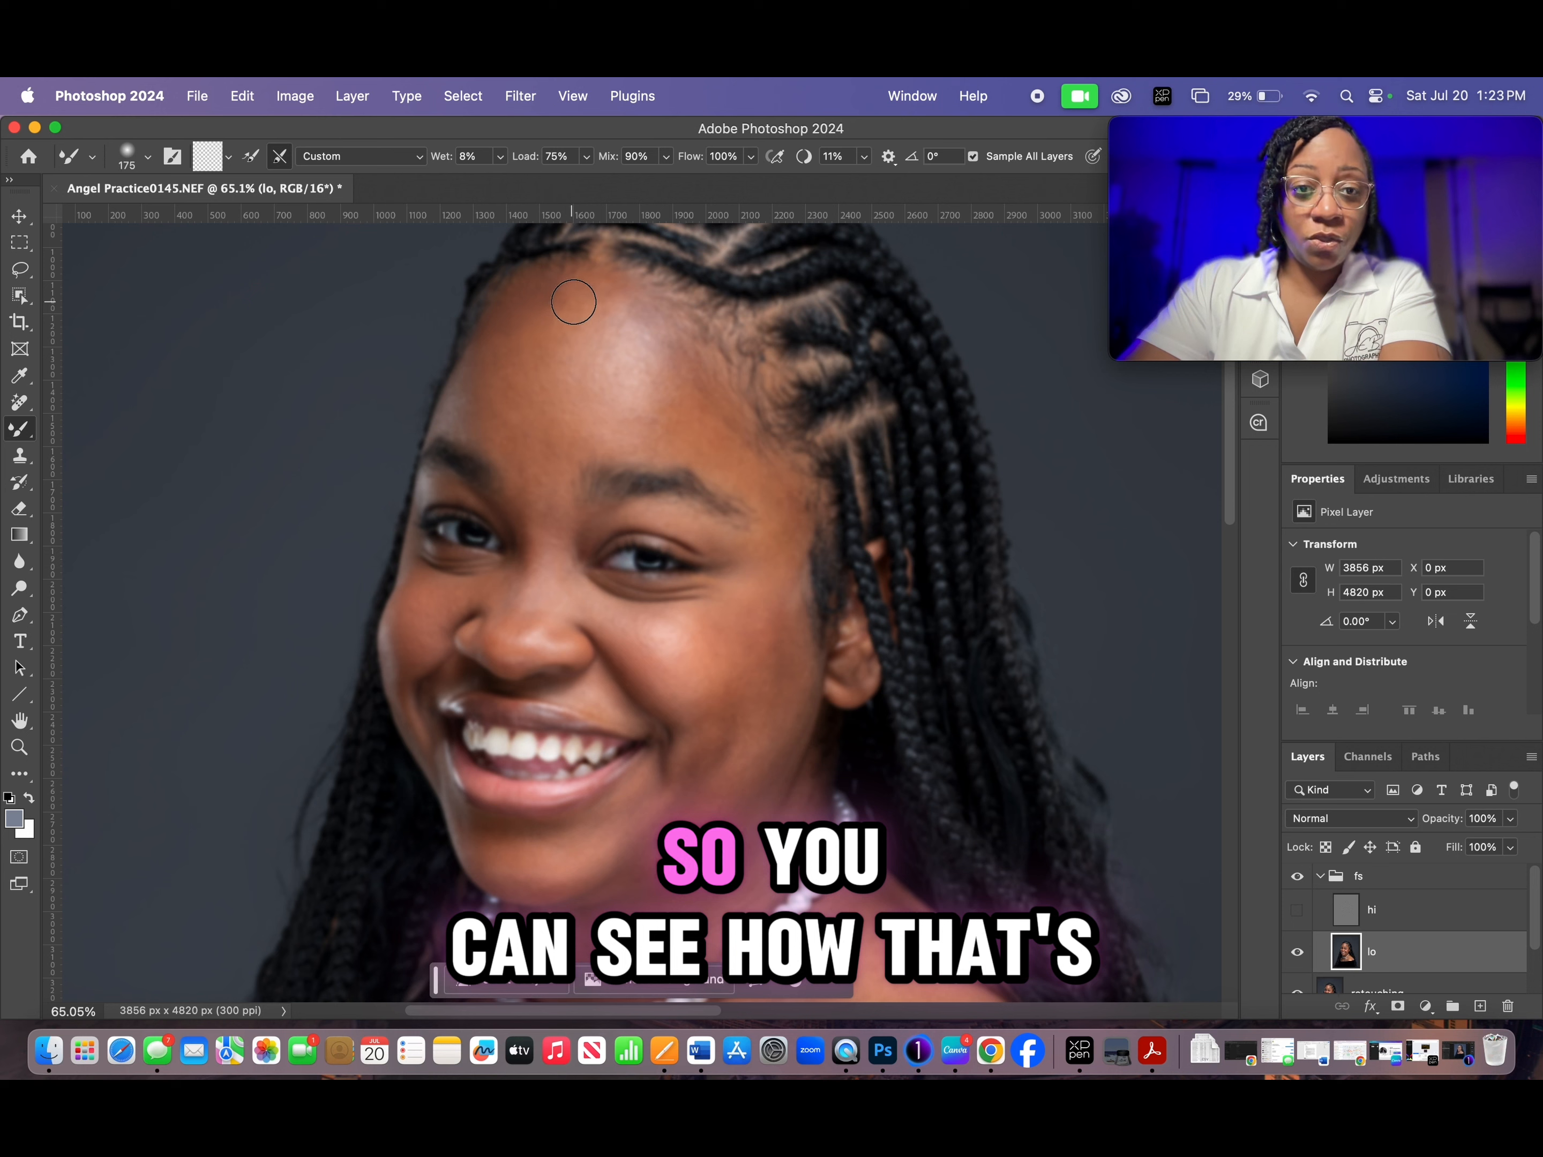
pyautogui.press(']')
pyautogui.press(']')
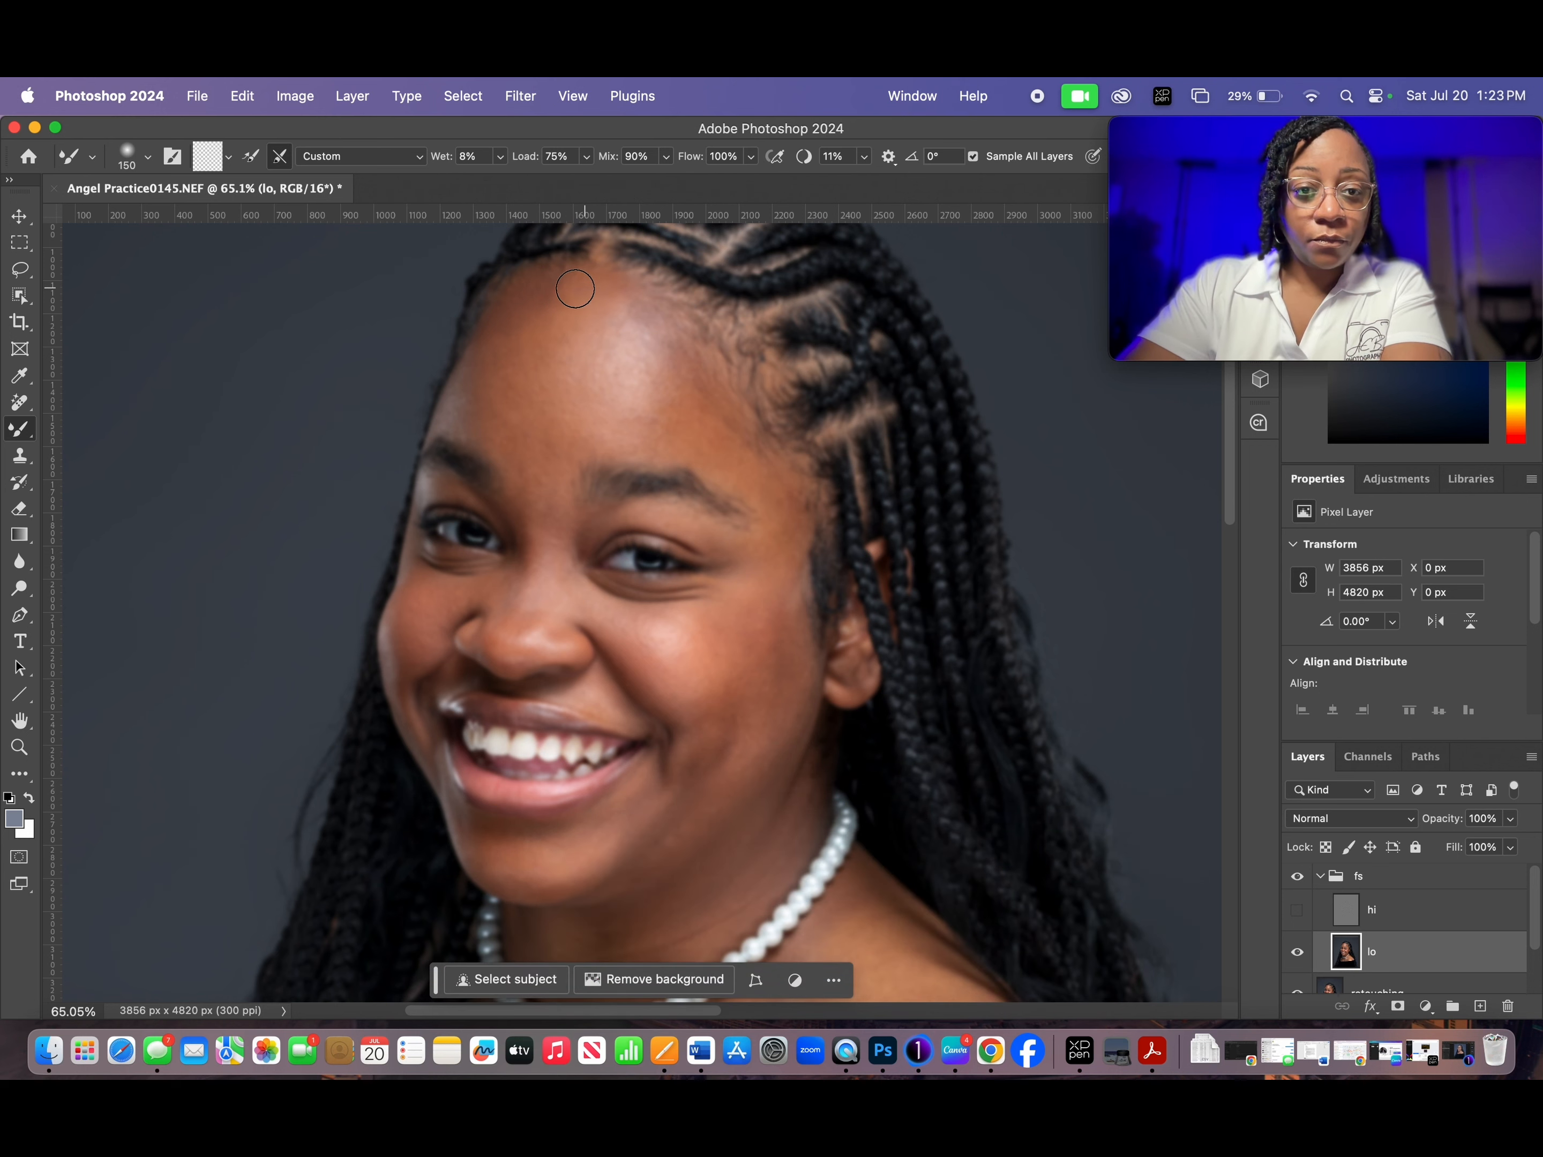
pyautogui.press('[')
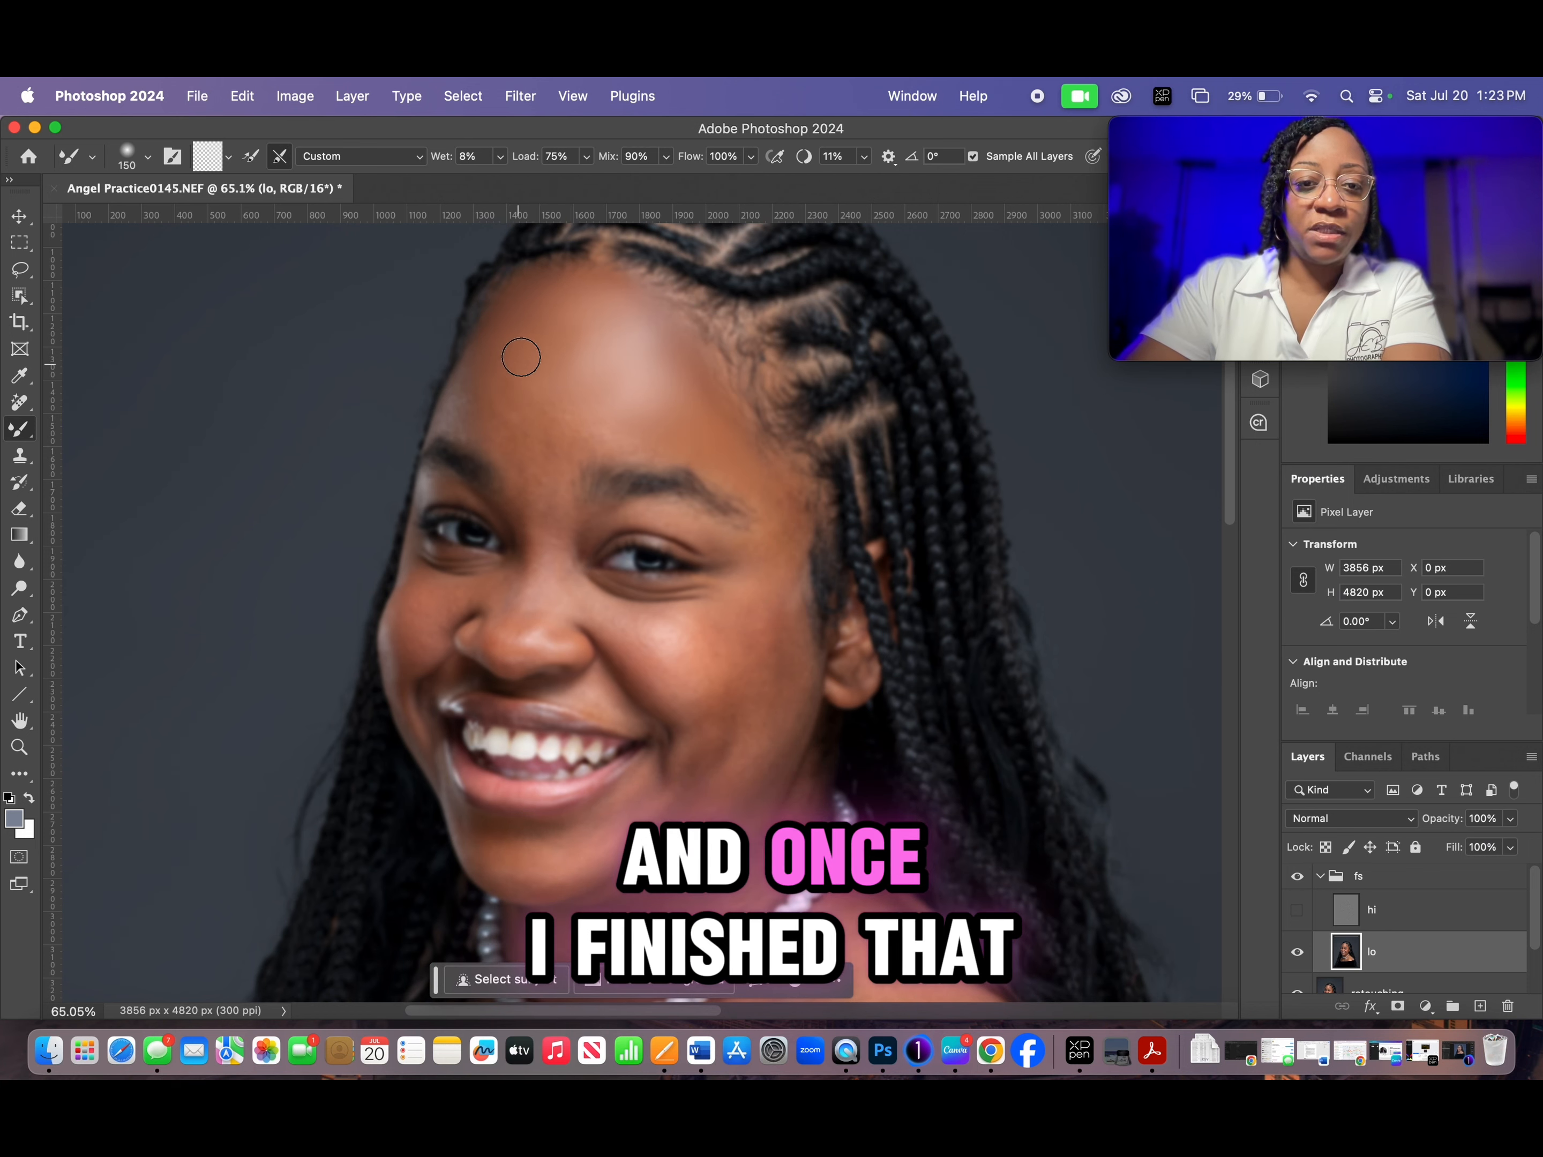
pyautogui.press('[')
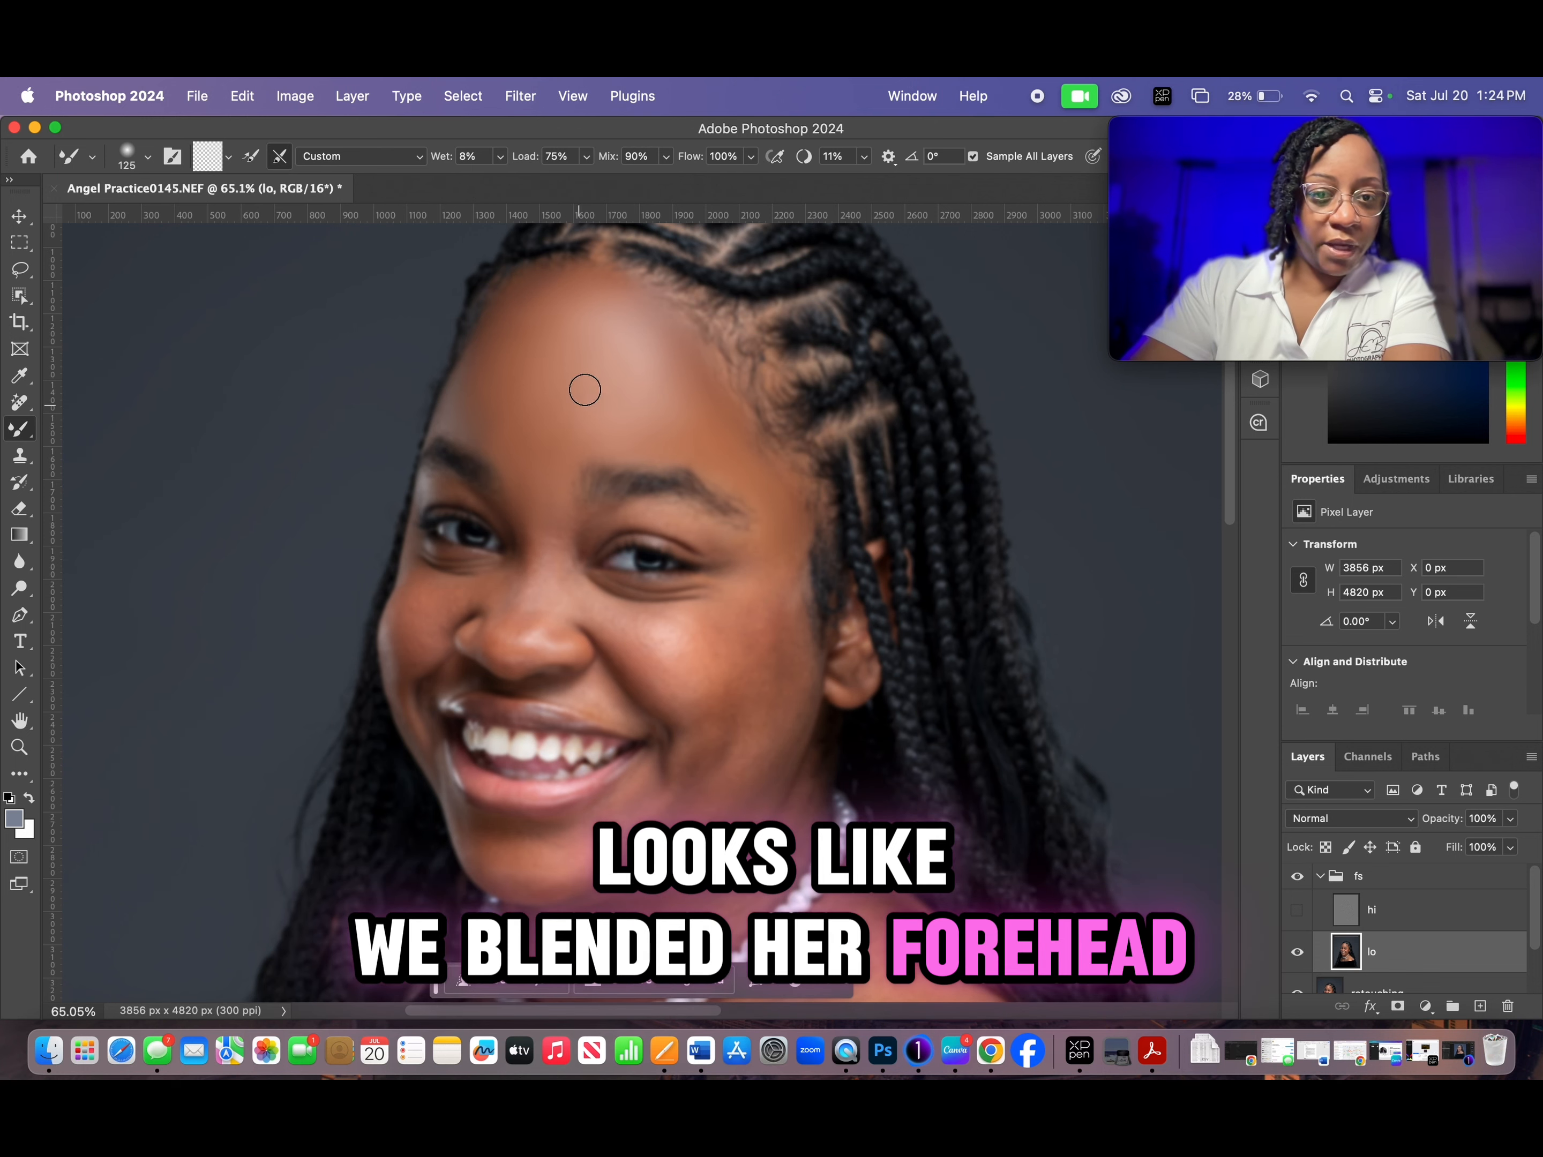
pyautogui.click(1297, 911)
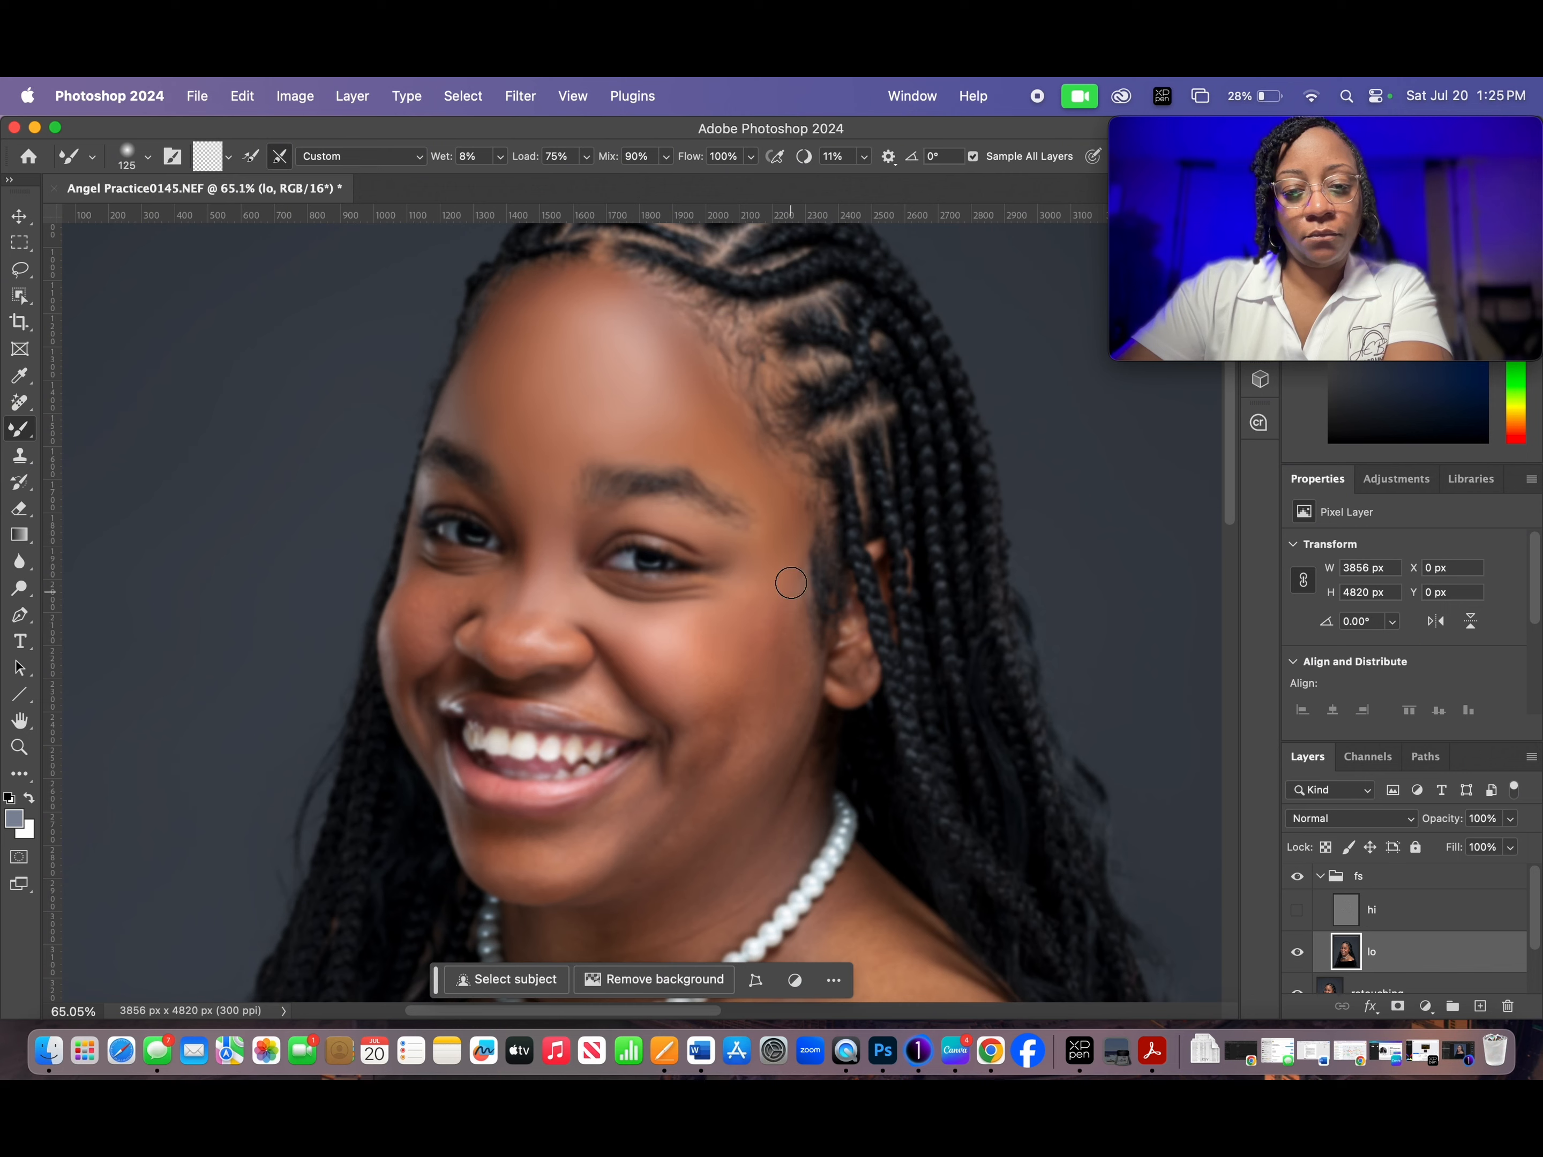
# - Smooth the remaining facial skin around the cheeks, nose, mouth and chin on the lo layer, checking against the hi layer's texture
pyautogui.press(']')
pyautogui.press(']')
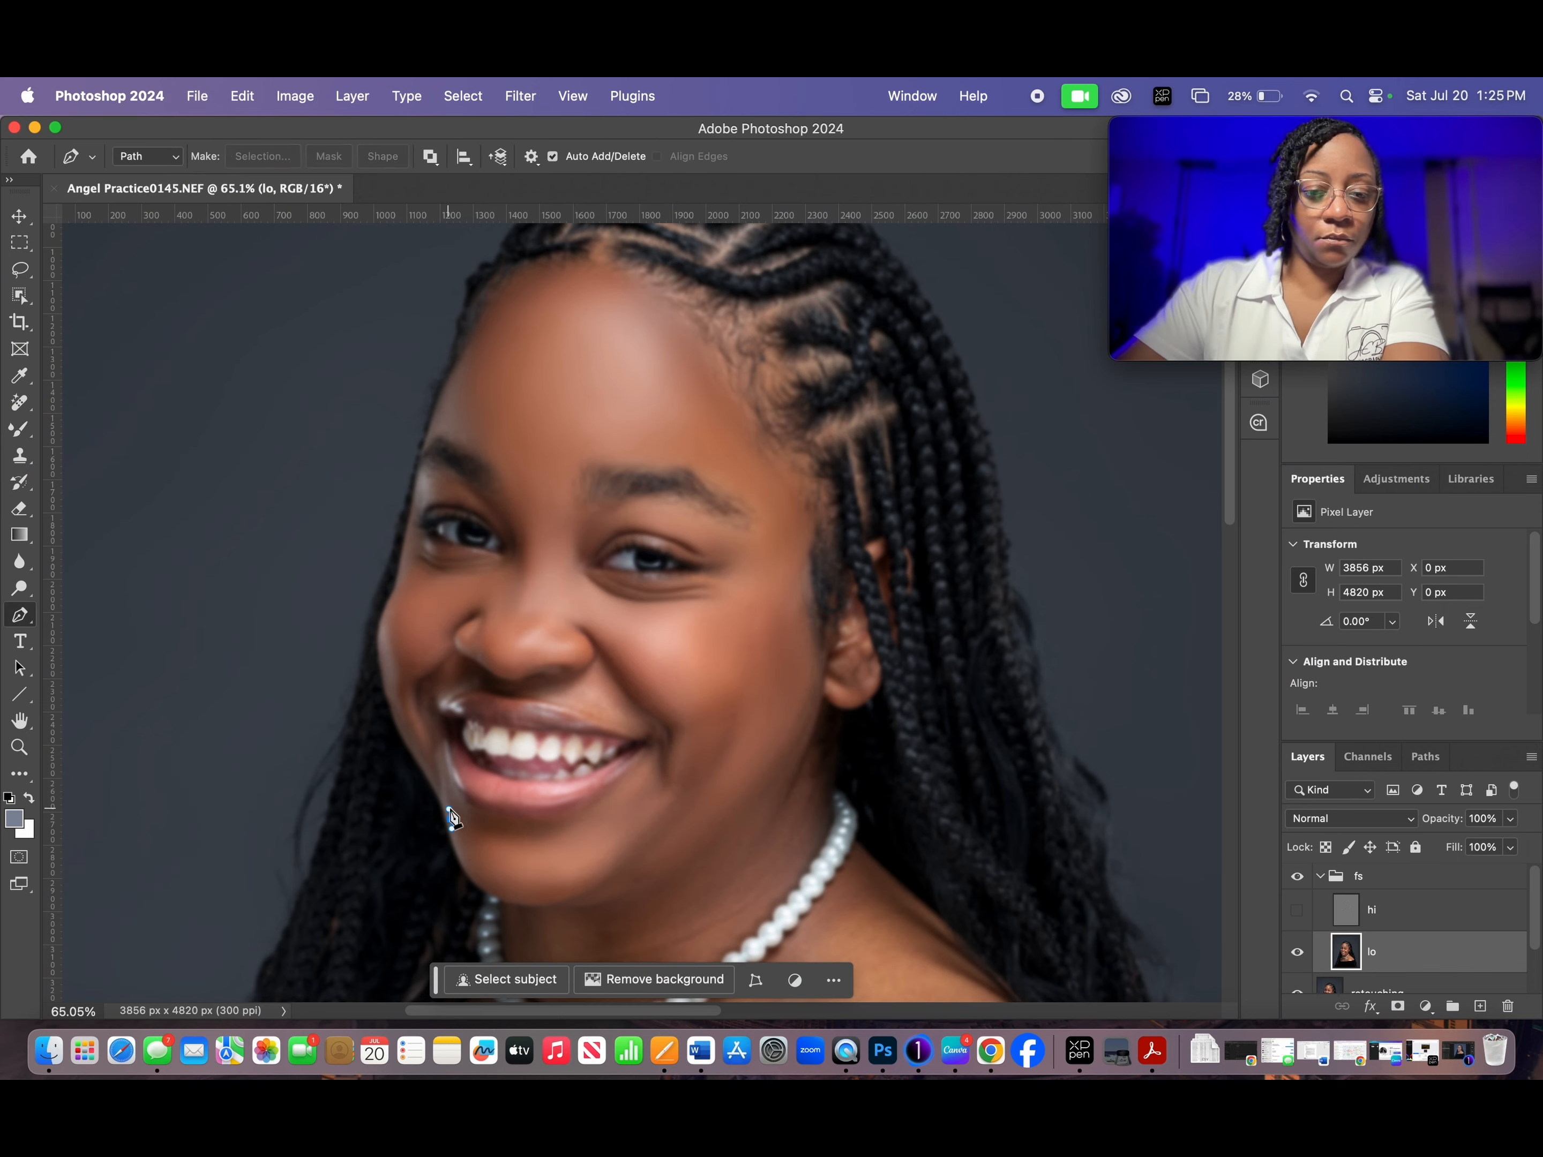
pyautogui.scroll(5, 564, 669)
pyautogui.scroll(-5, 564, 669)
pyautogui.click(1297, 910)
pyautogui.click(1297, 910)
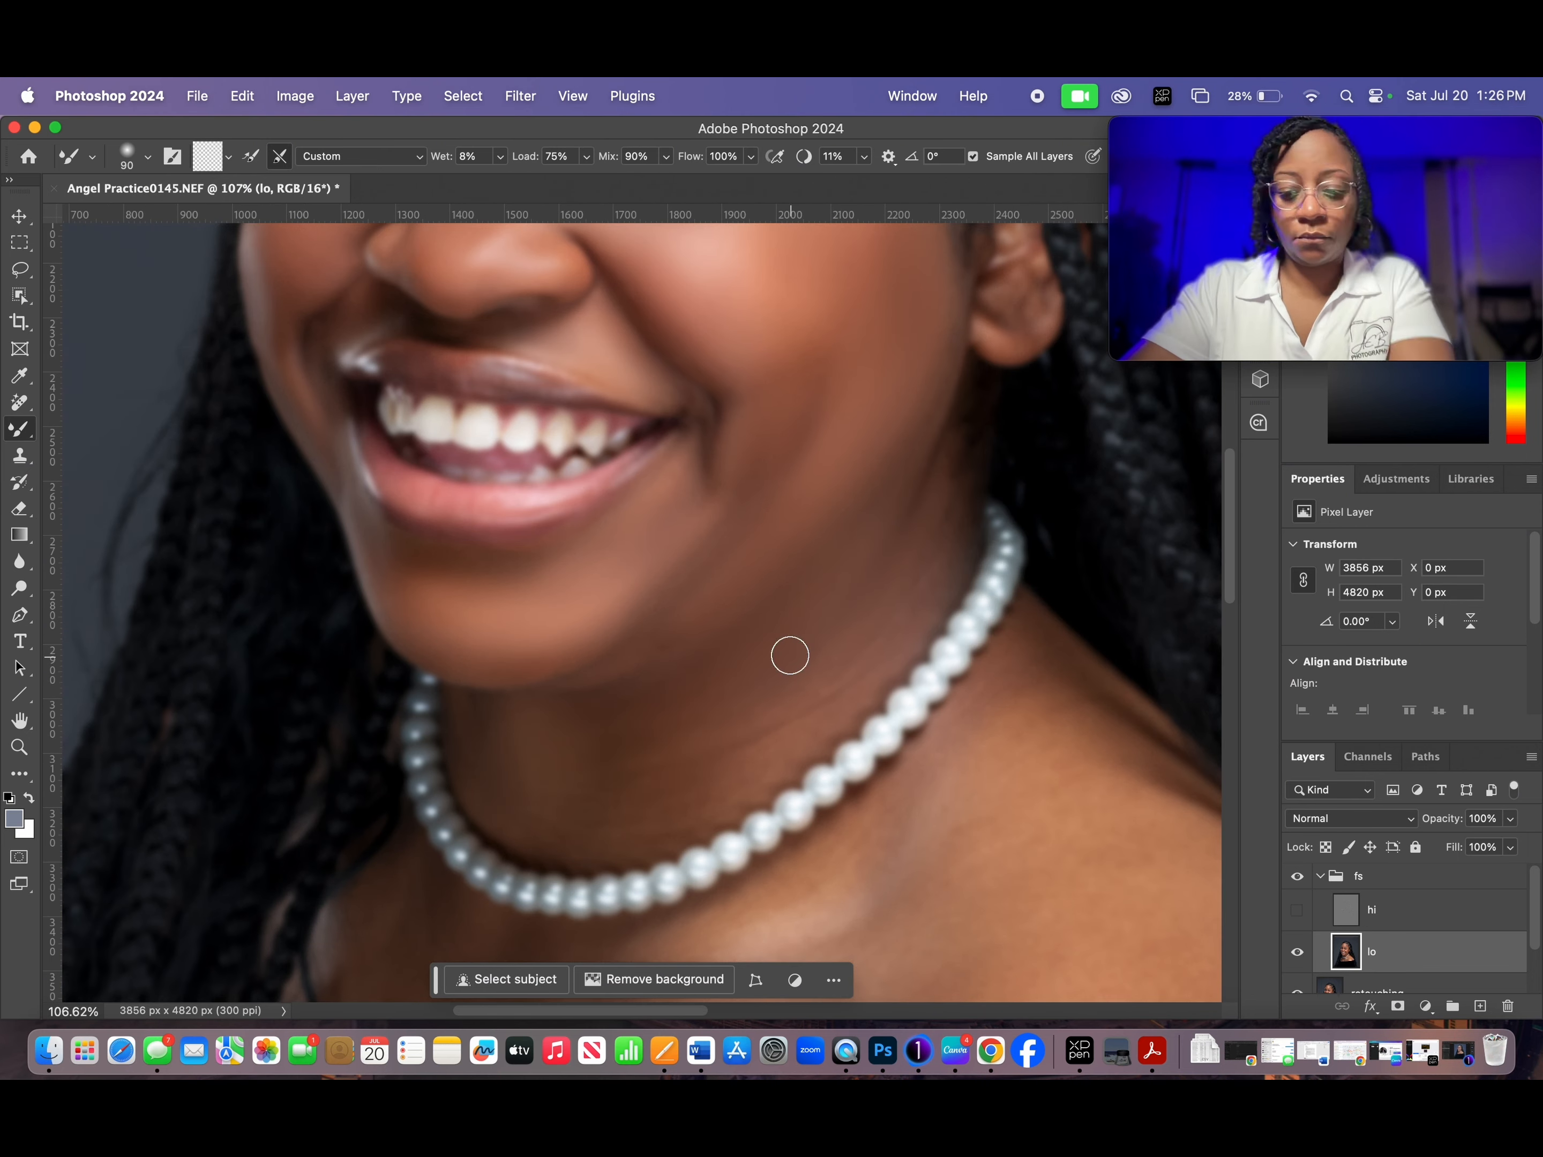
# - Blend the skin tones of the neck and shoulder on the lo layer, using a 150 px brush for the shoulder
pyautogui.scroll(-5, 921, 607)
pyautogui.hscroll(3, 920, 606)
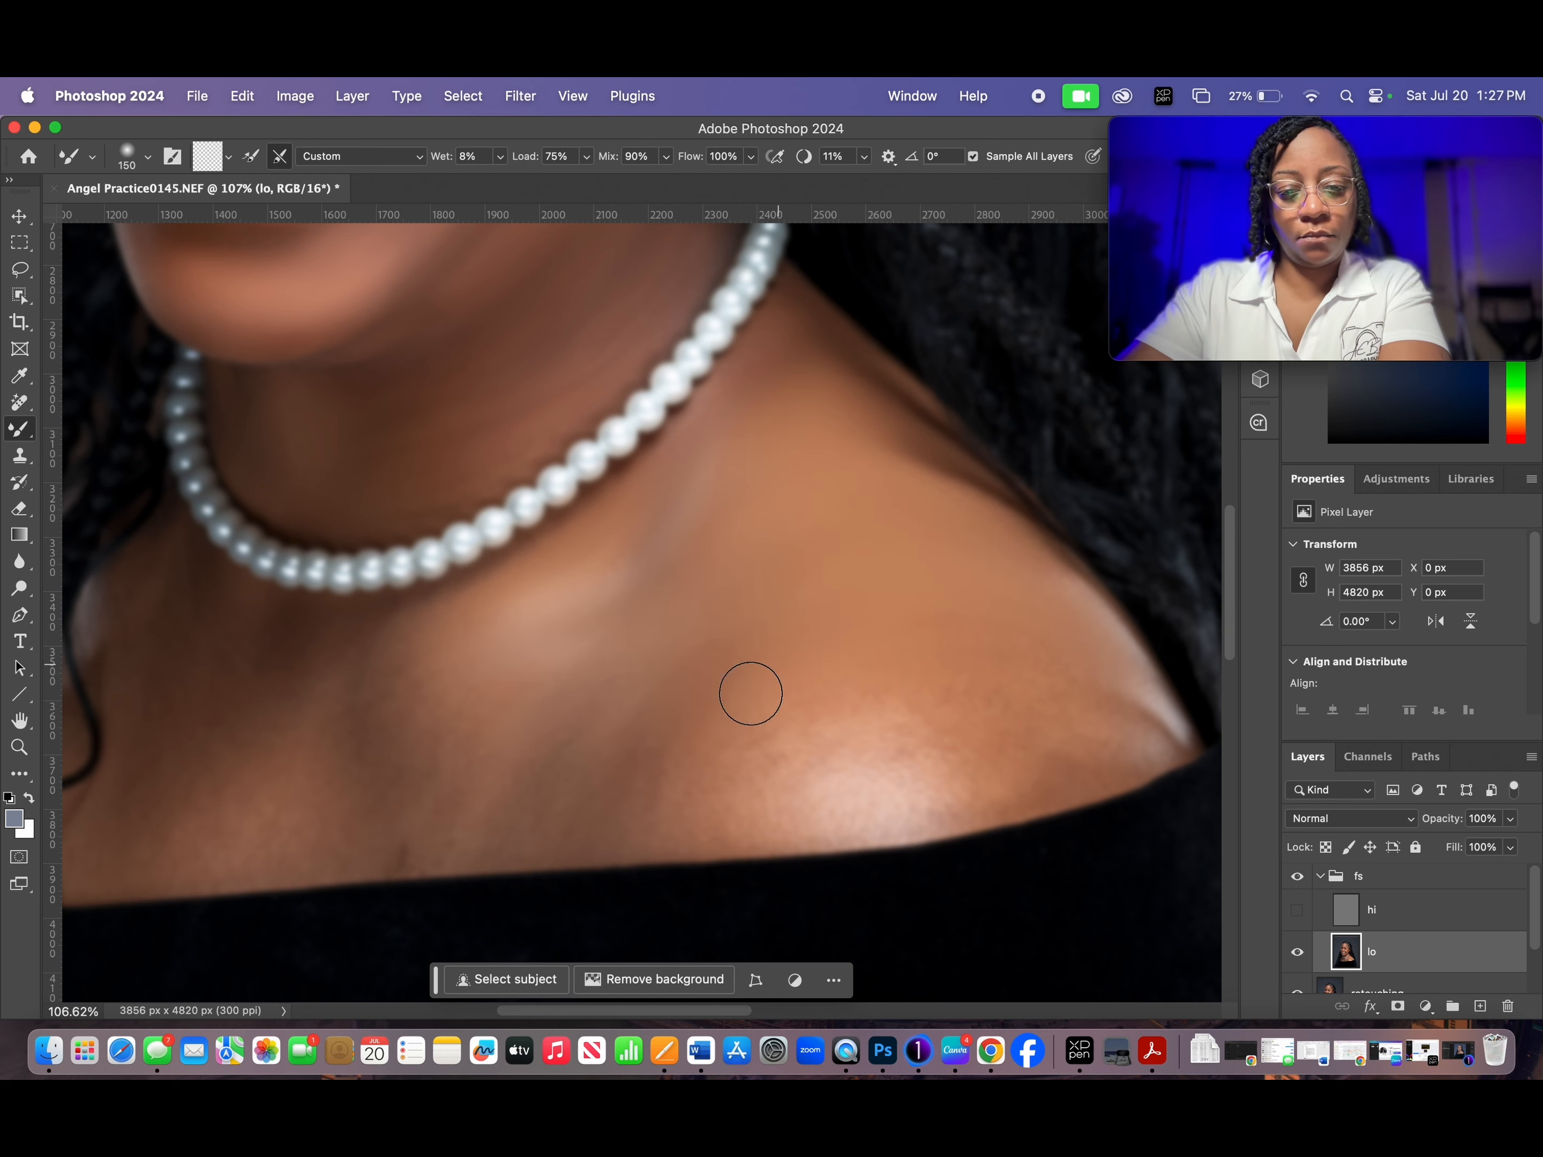
pyautogui.scroll(-2, 291, 752)
pyautogui.click(1298, 910)
pyautogui.click(1297, 910)
# - Smooth the chest skin below the pearls with a 100 px brush and turn the hi layer's visibility back on
pyautogui.hscroll(-5, 610, 497)
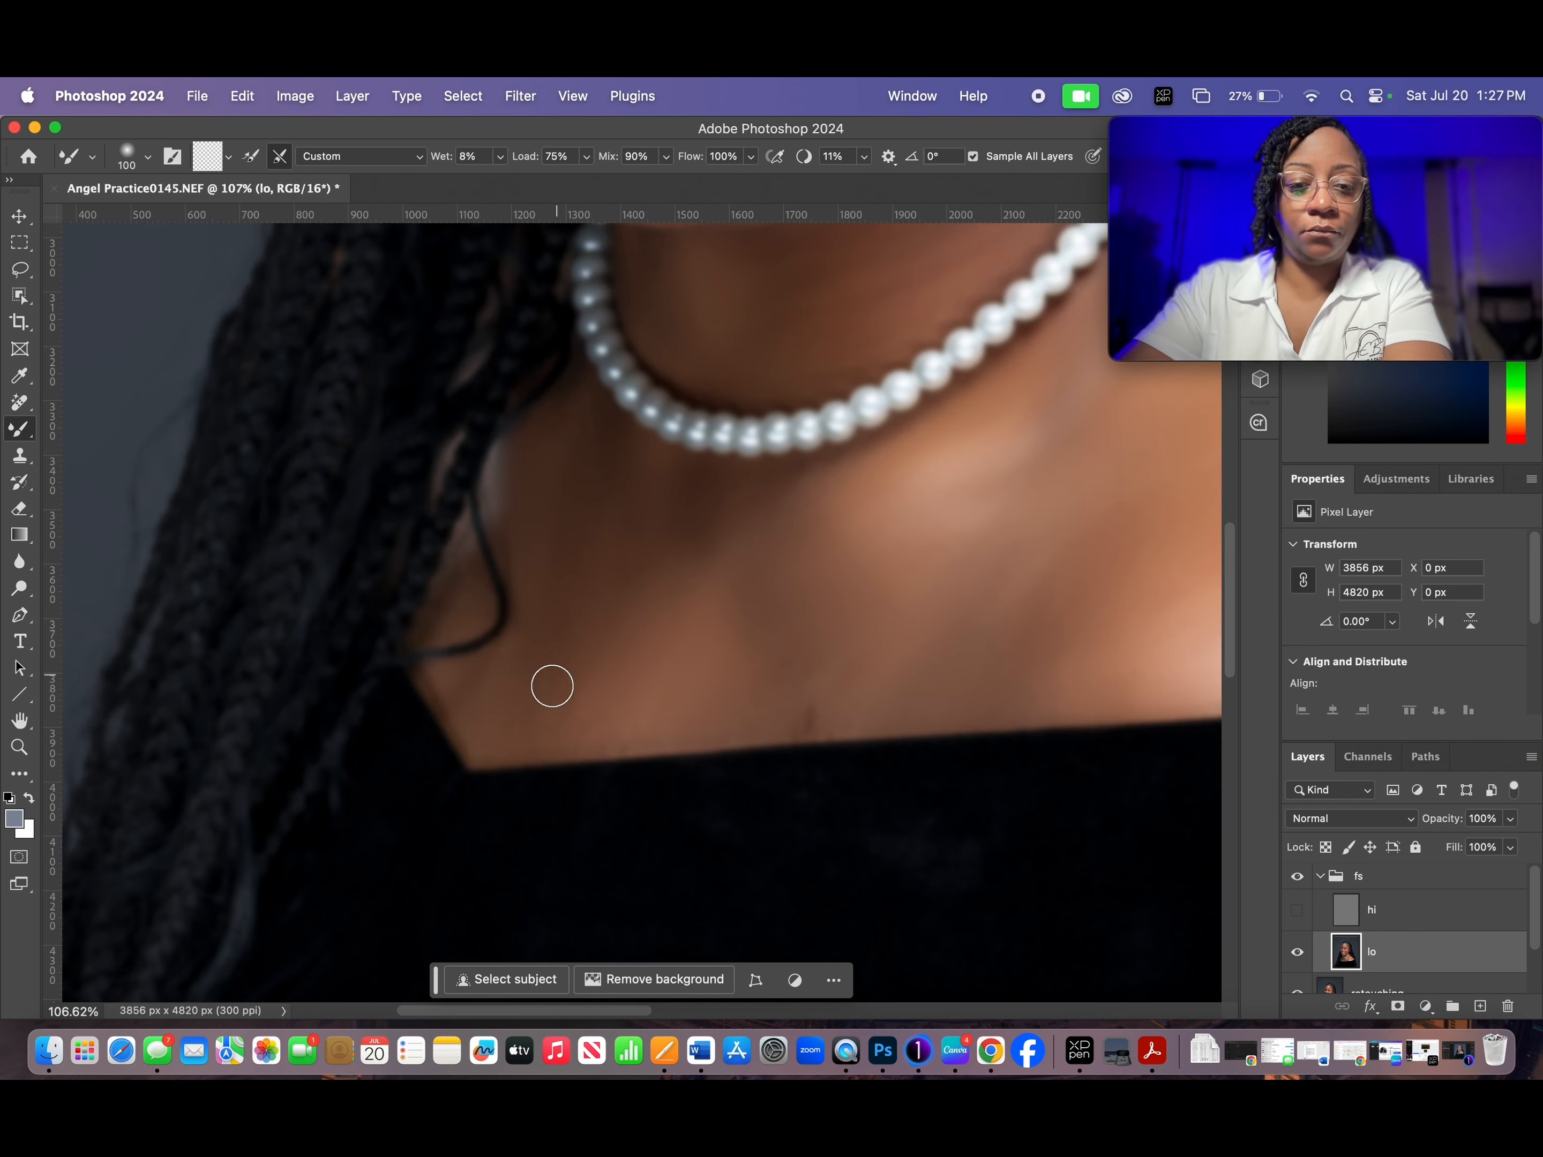
pyautogui.click(1297, 910)
pyautogui.scroll(-5, 768, 610)
pyautogui.scroll(5, 768, 610)
pyautogui.press('[')
pyautogui.press('[')
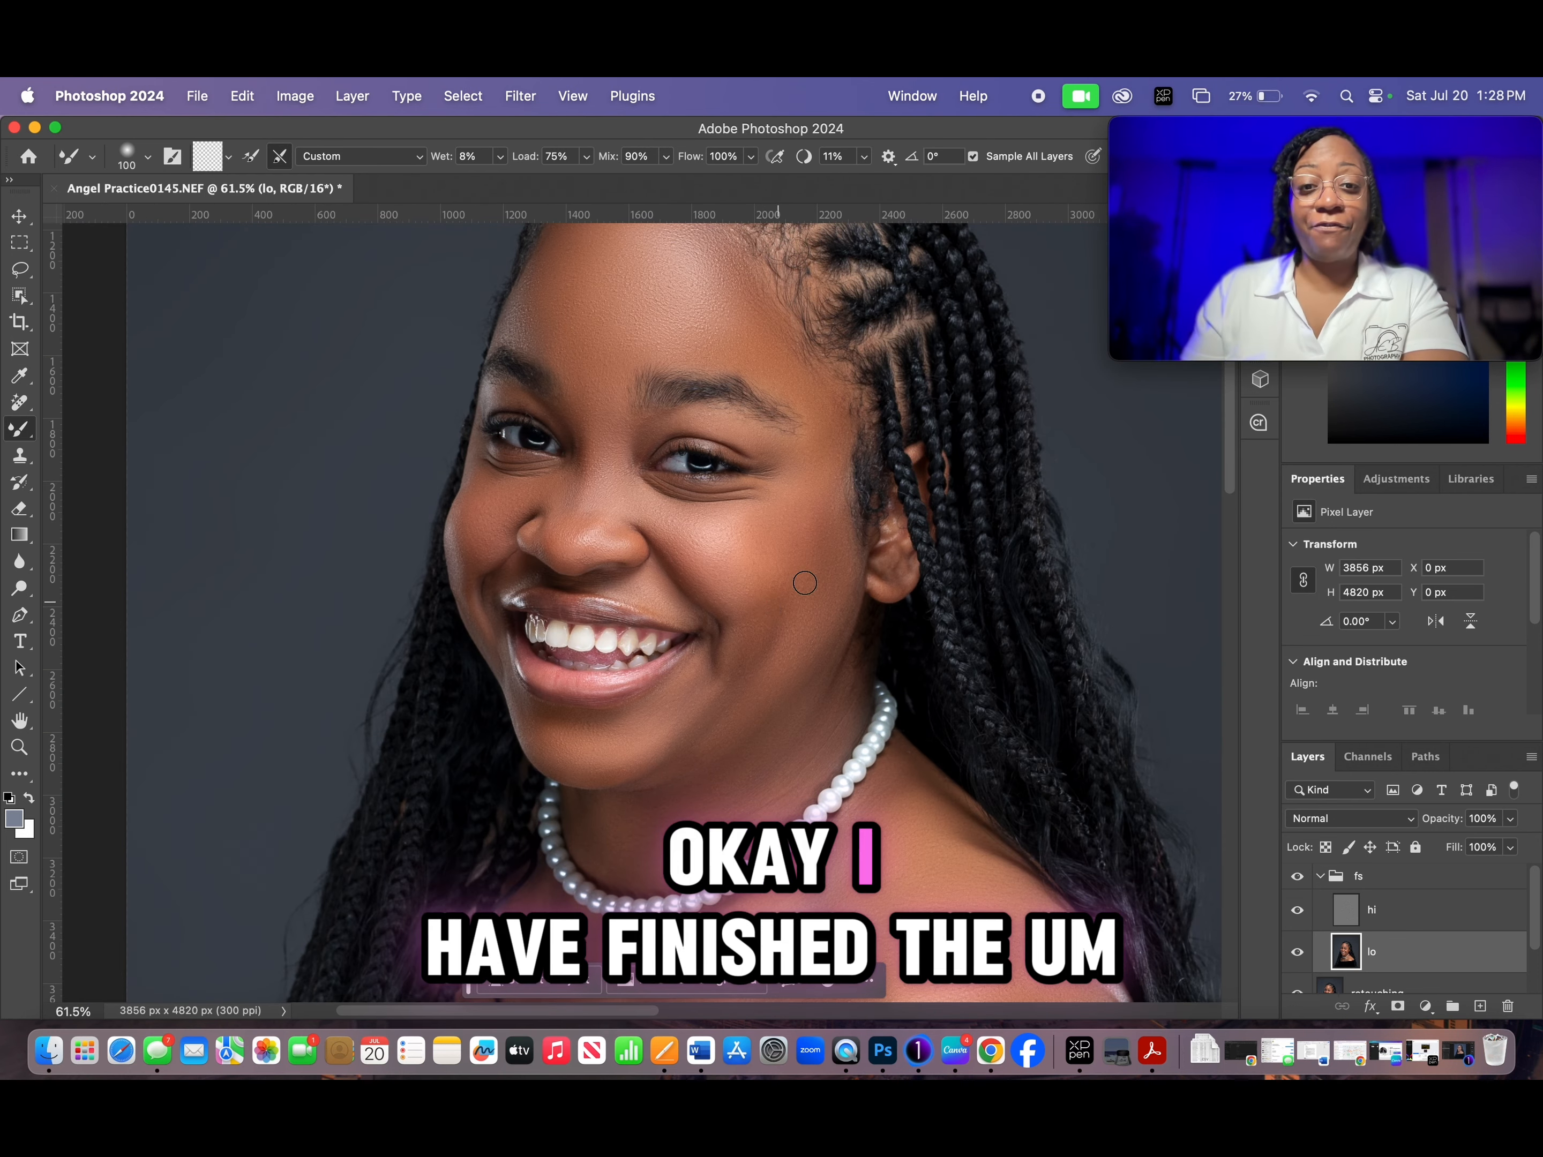
# - Examine the blended skin tones and preserved texture on the face, neck, chest and shoulder up close
pyautogui.scroll(-1, 820, 520)
pyautogui.scroll(-3, 820, 520)
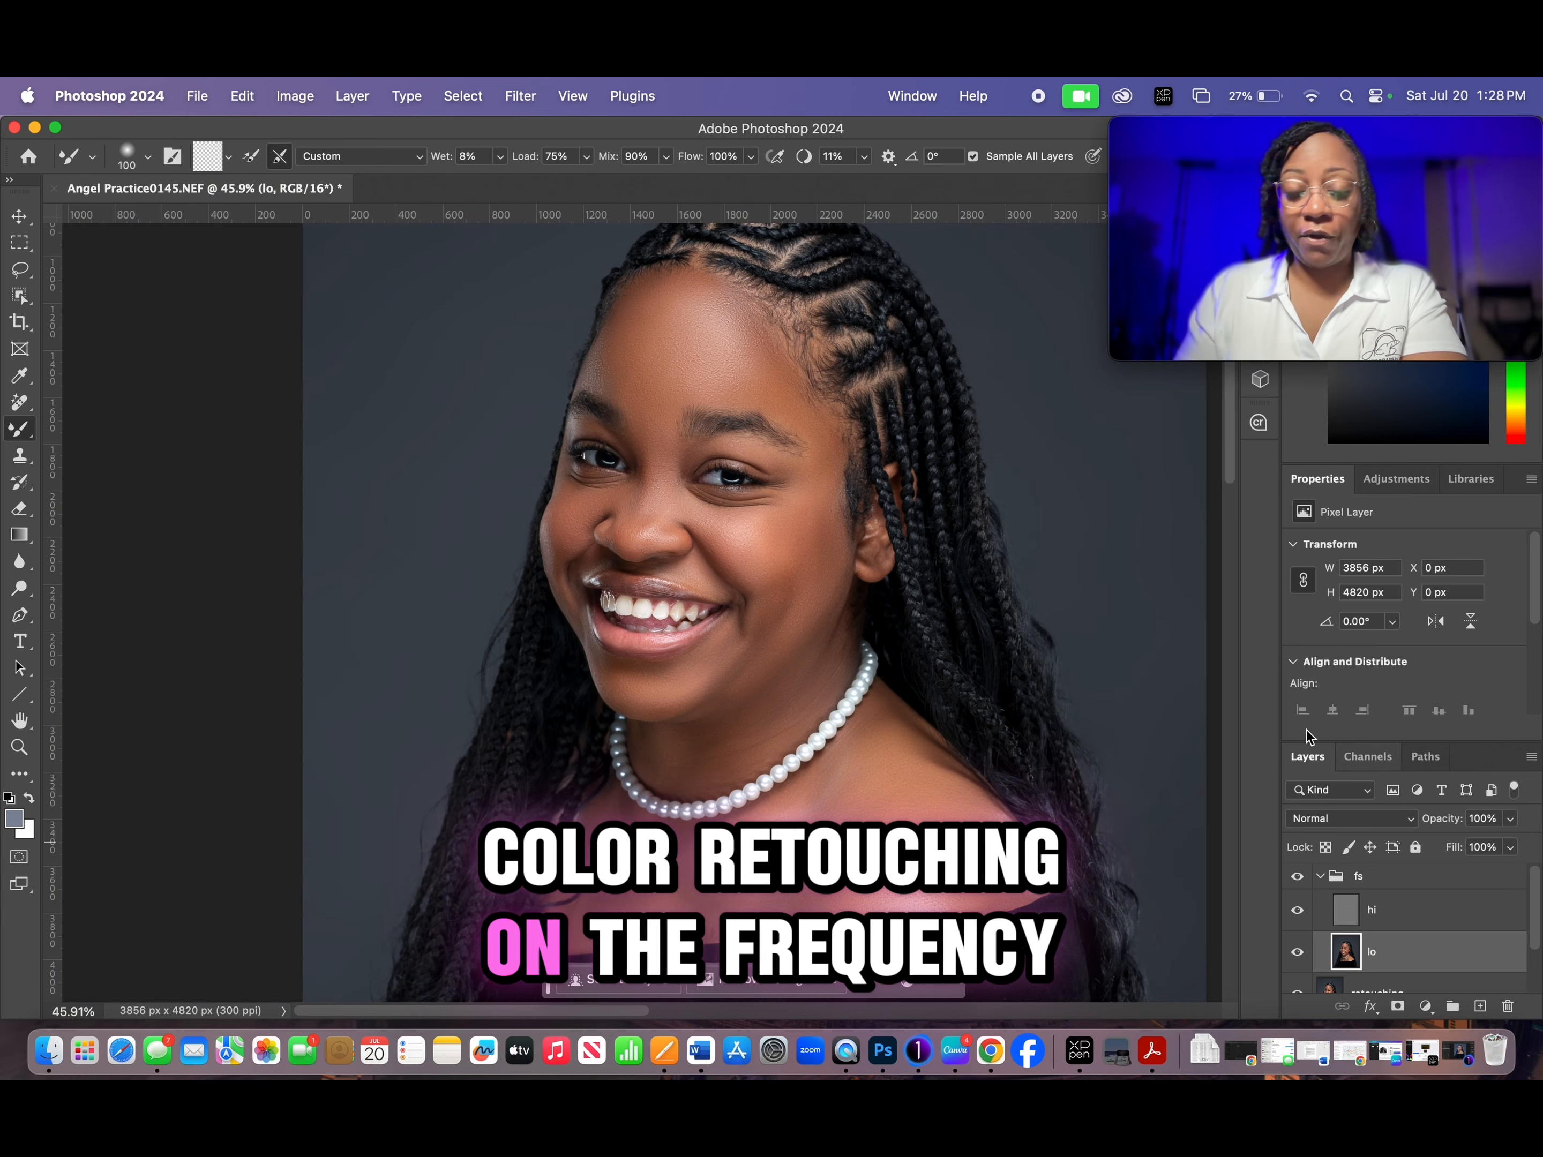
pyautogui.scroll(2, 963, 769)
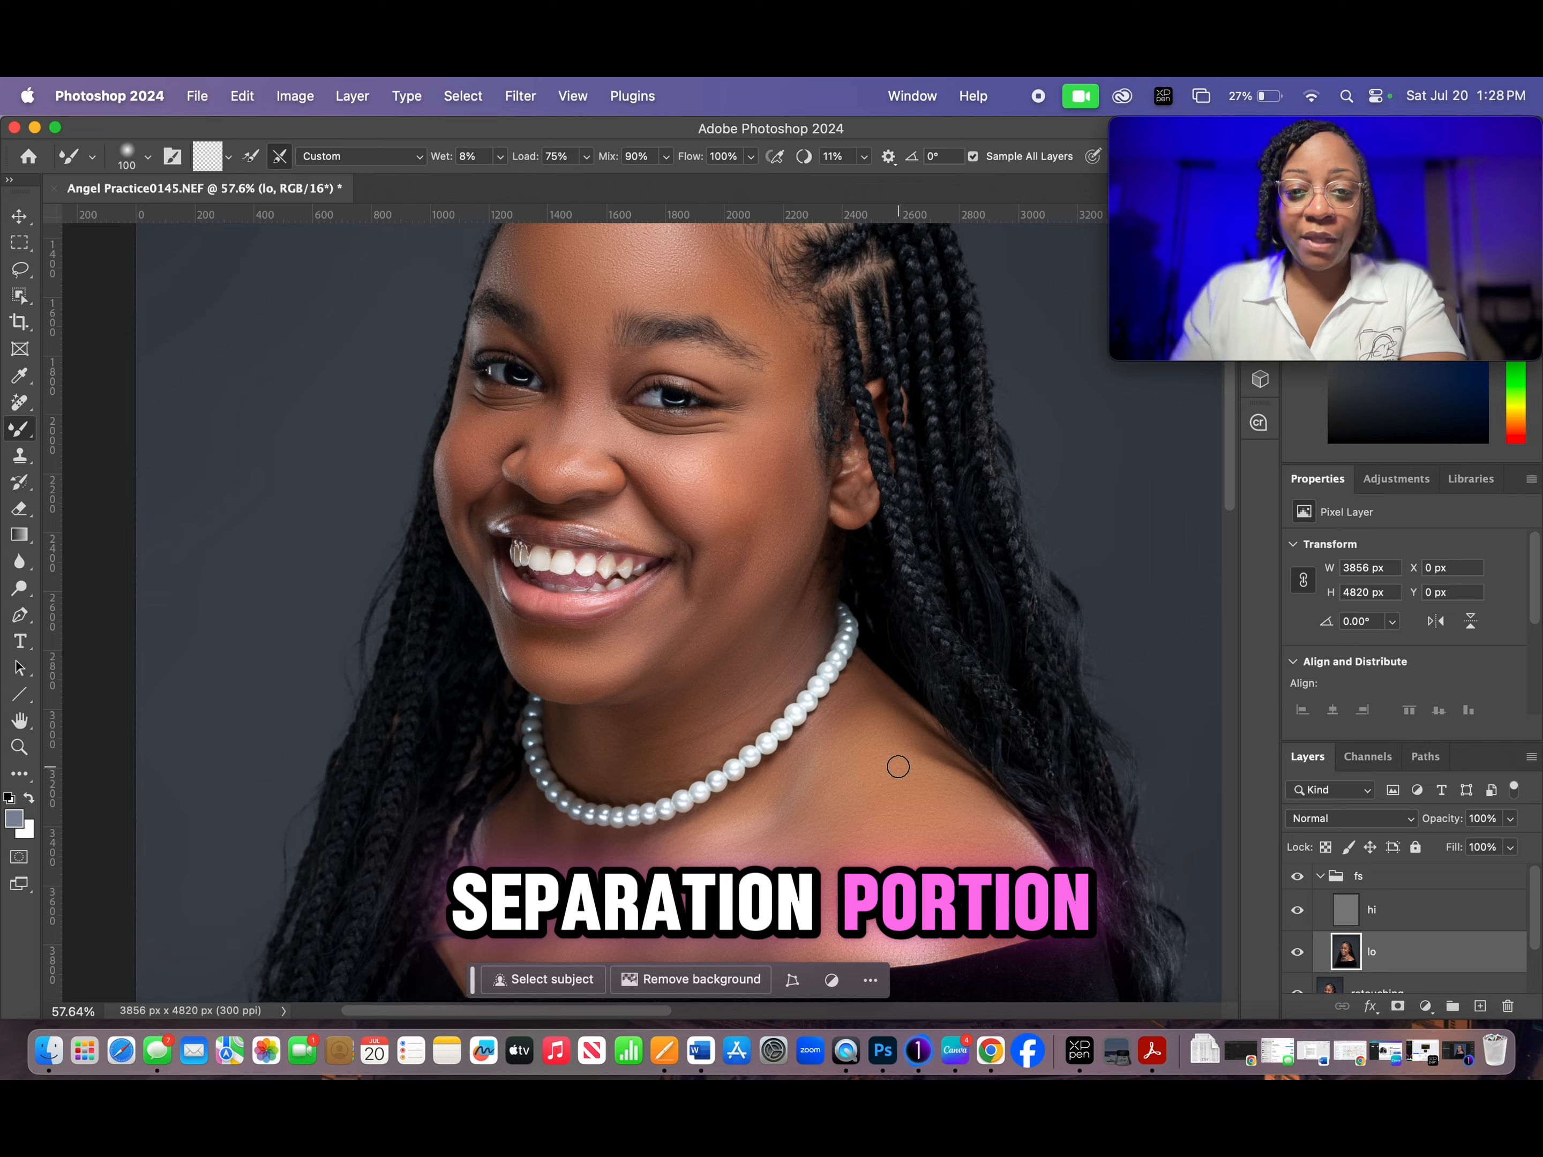
pyautogui.scroll(5, 897, 763)
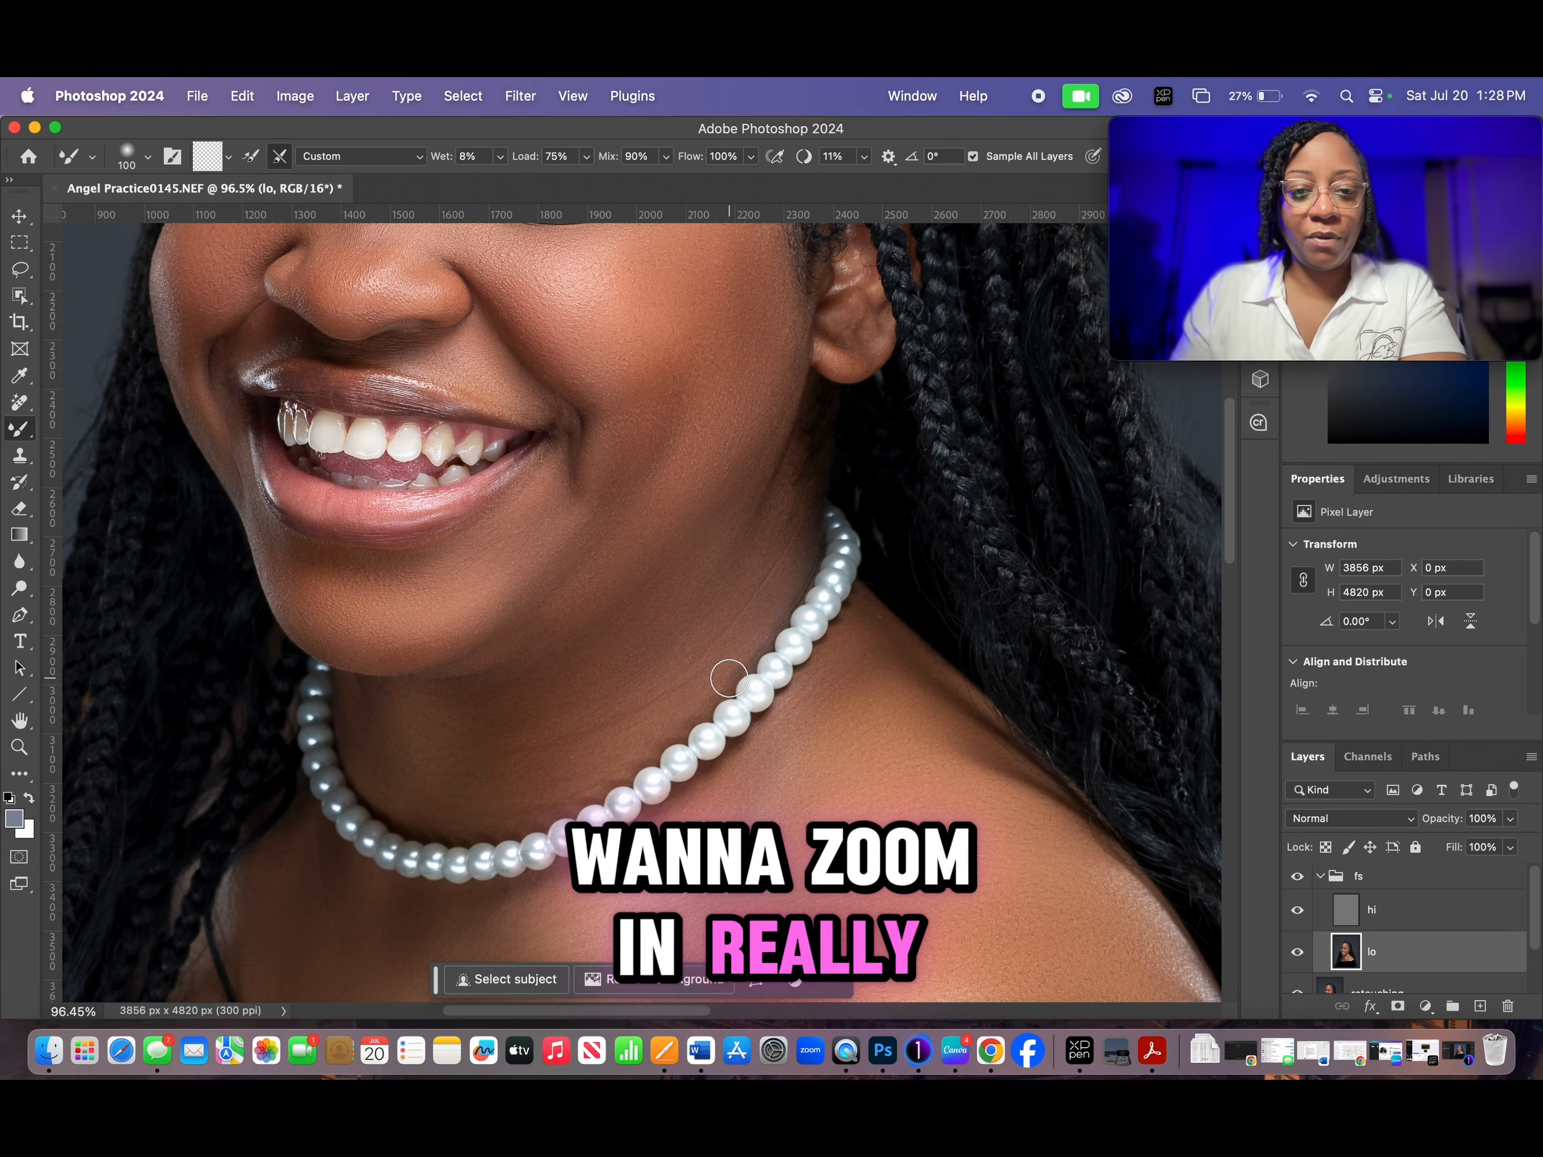
pyautogui.scroll(-5, 728, 679)
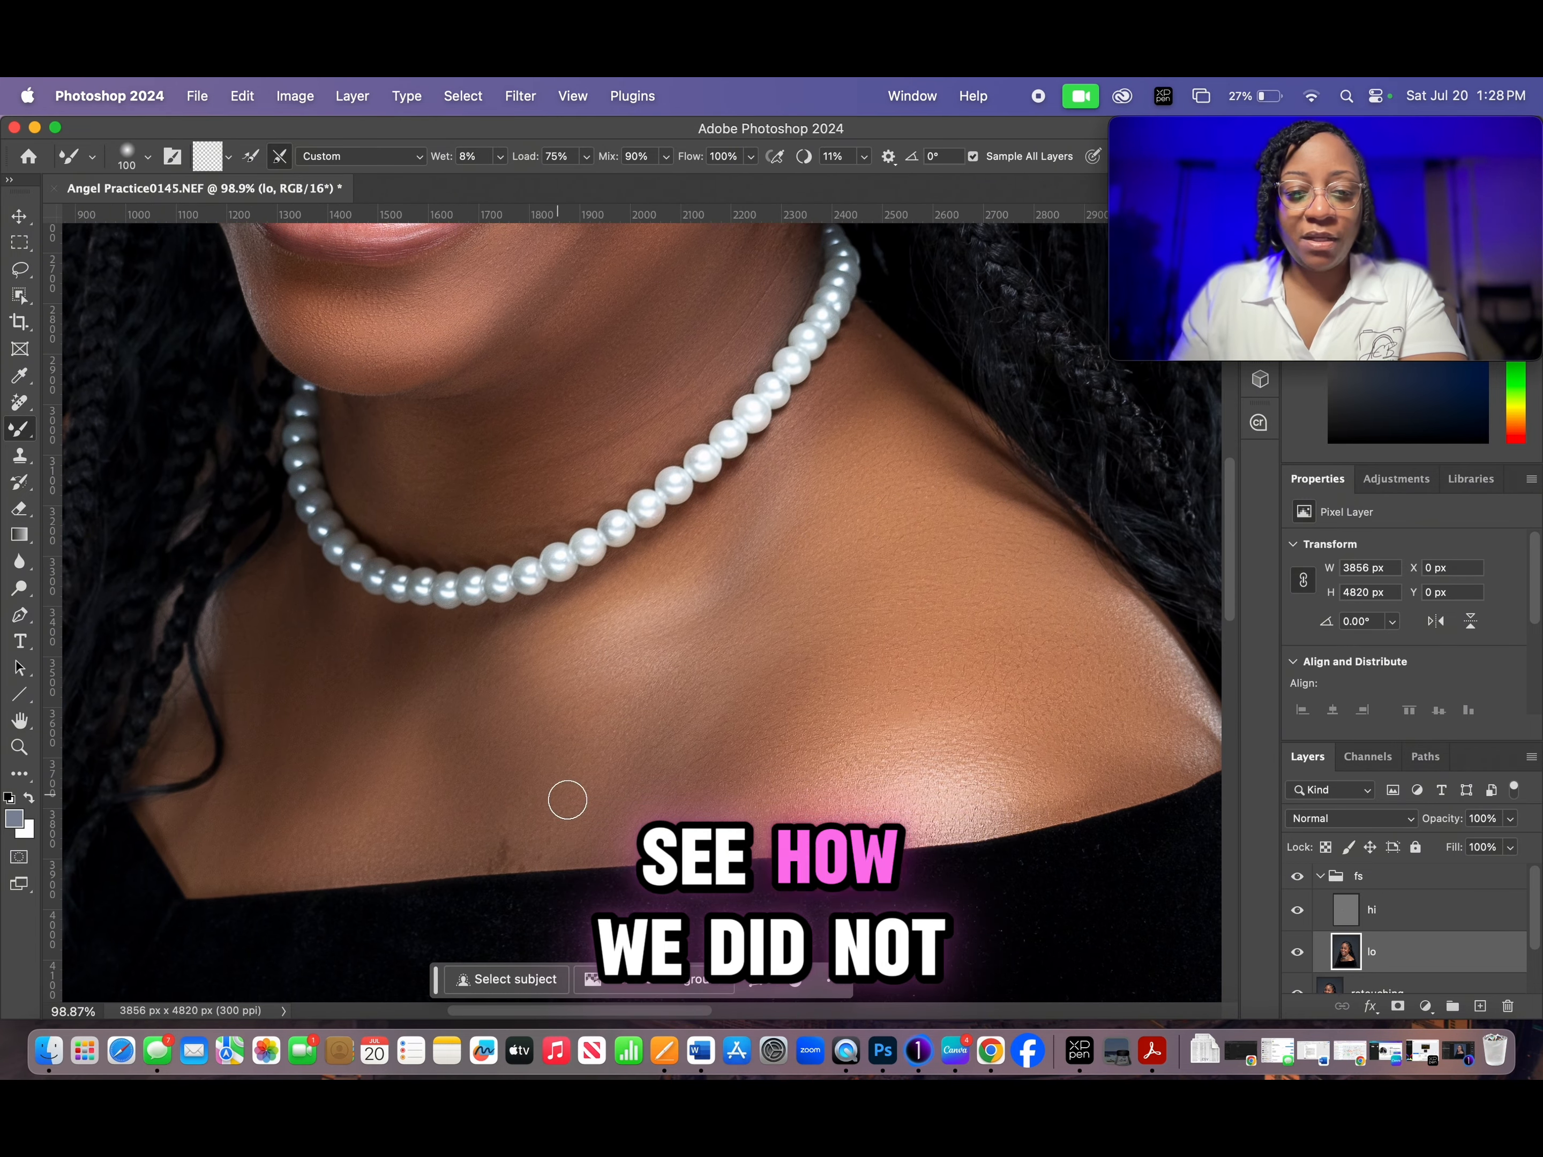
pyautogui.moveTo(668, 706); pyautogui.dragTo(369, 655)
pyautogui.moveTo(381, 452); pyautogui.dragTo(797, 790)
pyautogui.moveTo(747, 449); pyautogui.dragTo(795, 792)
pyautogui.scroll(-3, 795, 793)
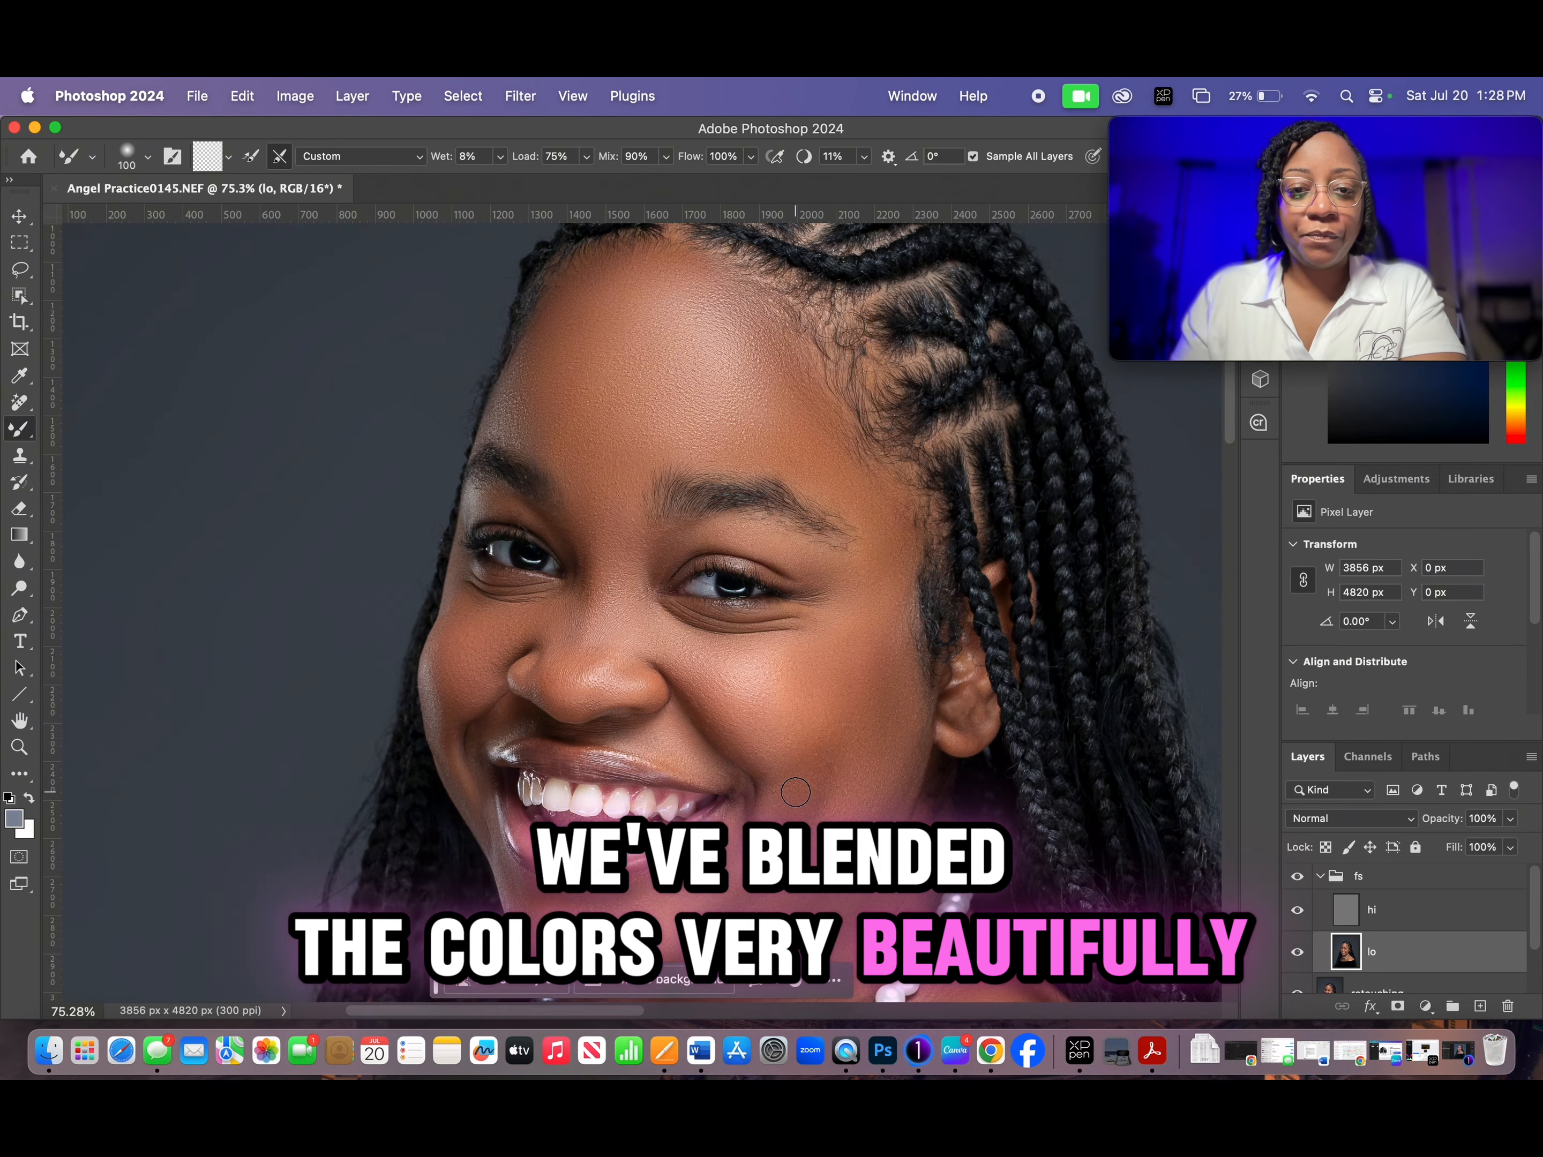
pyautogui.moveTo(747, 548); pyautogui.dragTo(706, 569)
pyautogui.scroll(-1, 714, 569)
pyautogui.moveTo(793, 690)
pyautogui.mouseDown()
pyautogui.moveTo(799, 564)
pyautogui.moveTo(778, 672)
pyautogui.mouseUp()
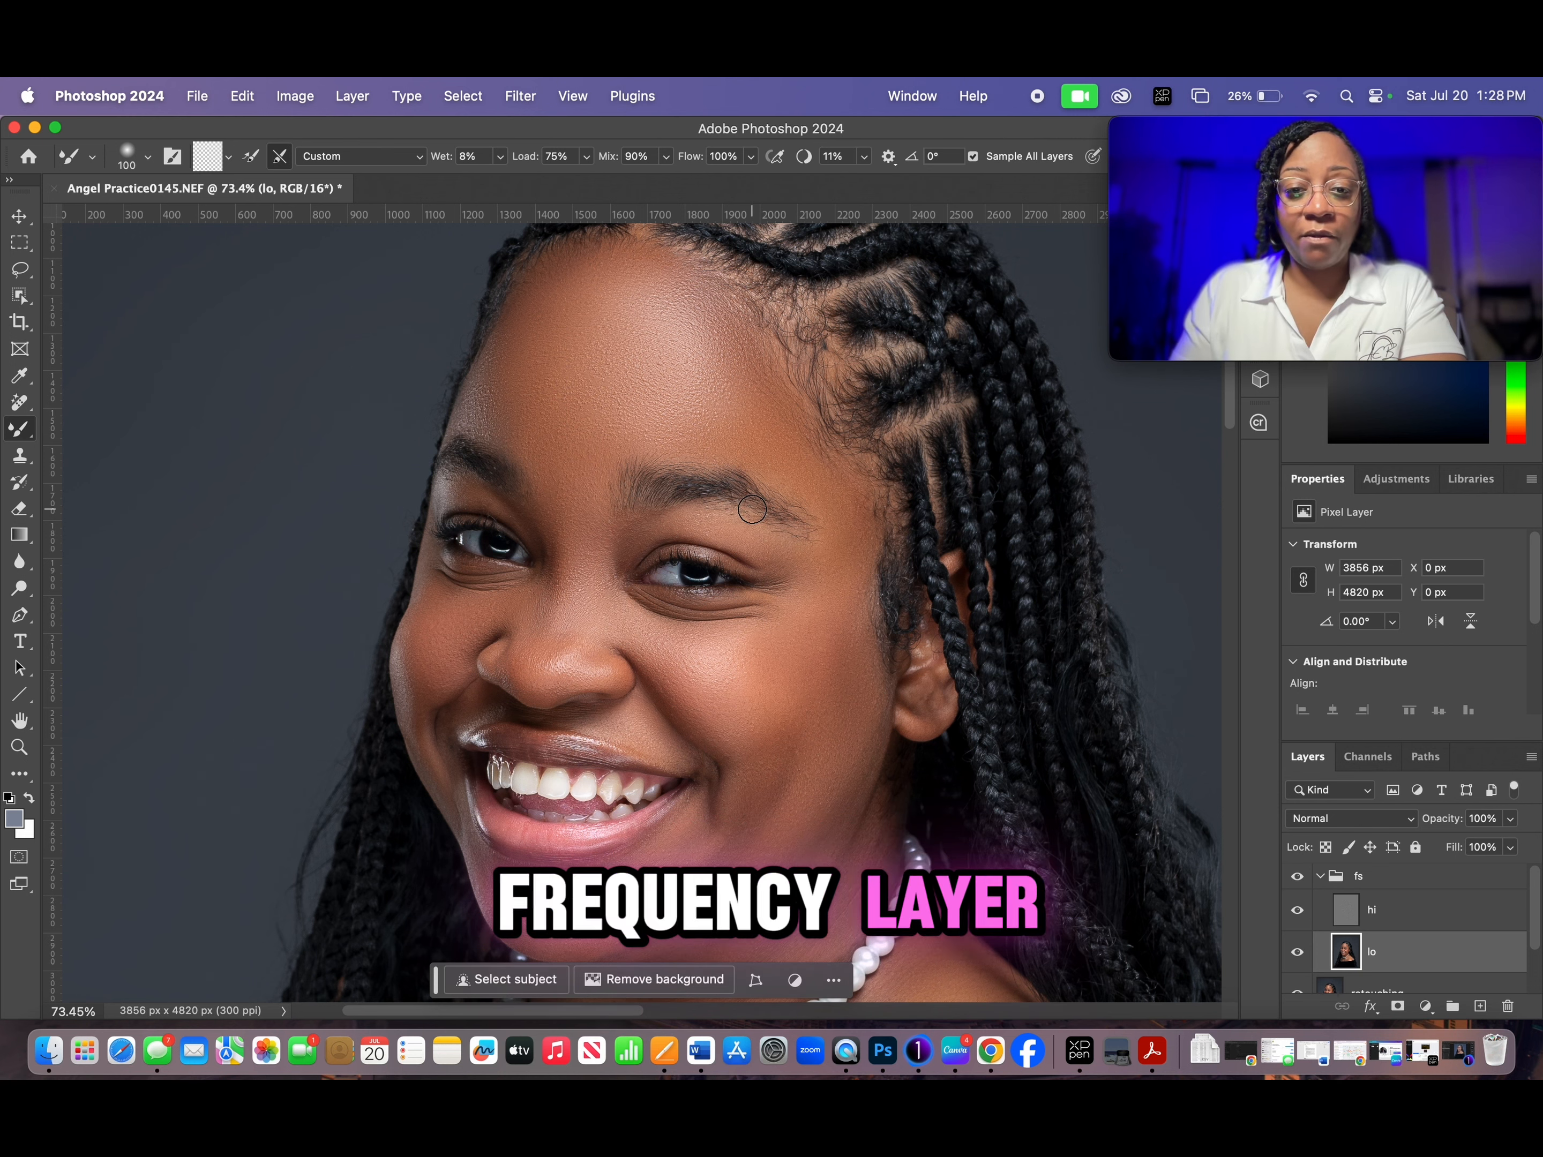
pyautogui.scroll(-2, 995, 715)
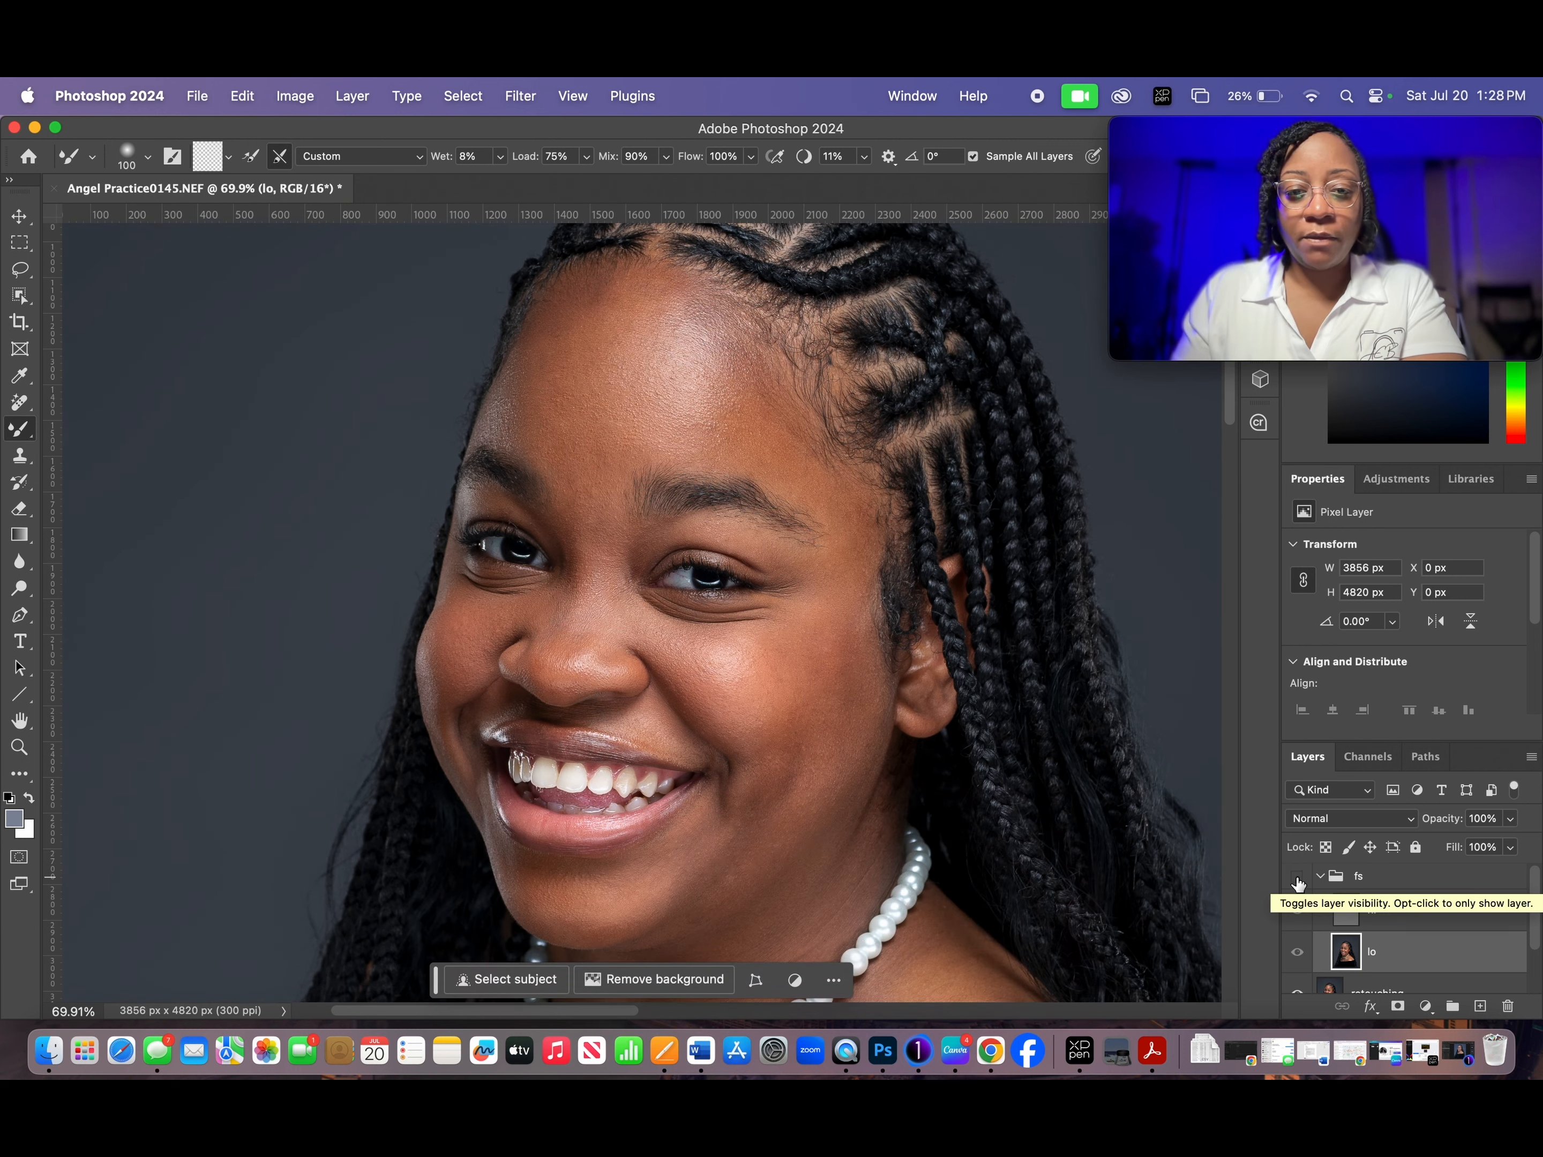
# - Compare the face, neck and chest before and after smoothing by hiding and showing the fs group
pyautogui.click(1297, 877)
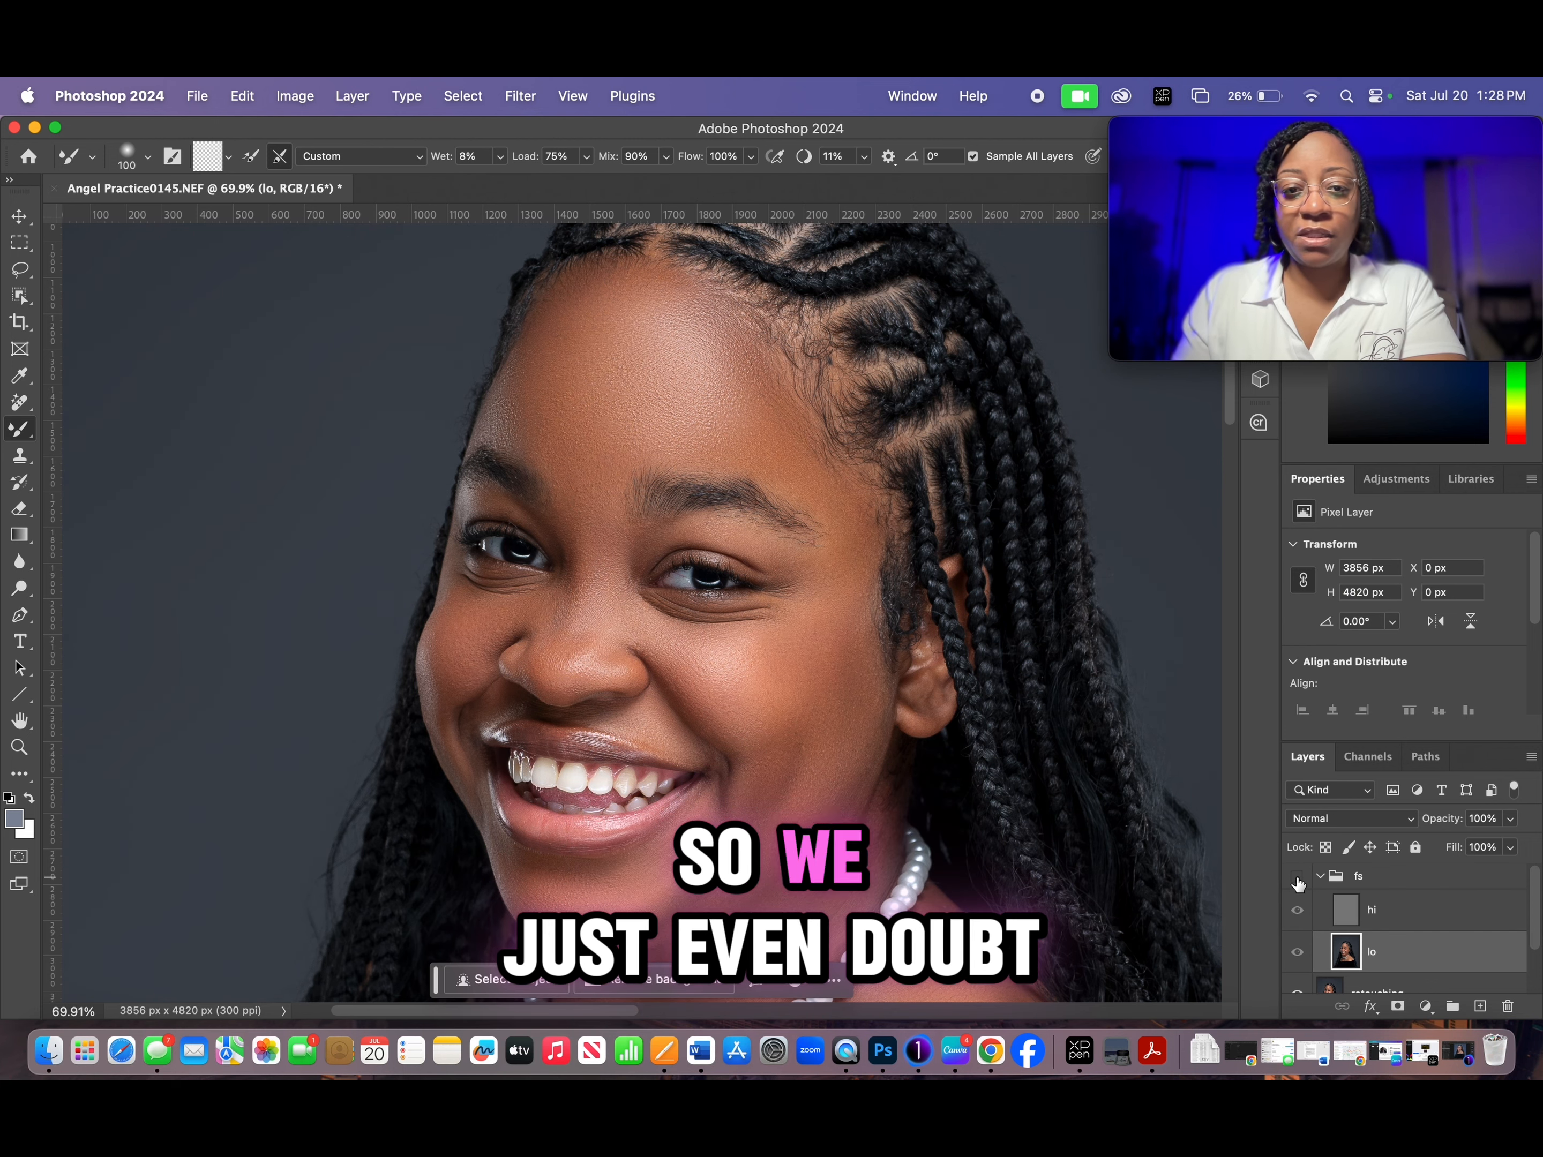
pyautogui.click(1297, 878)
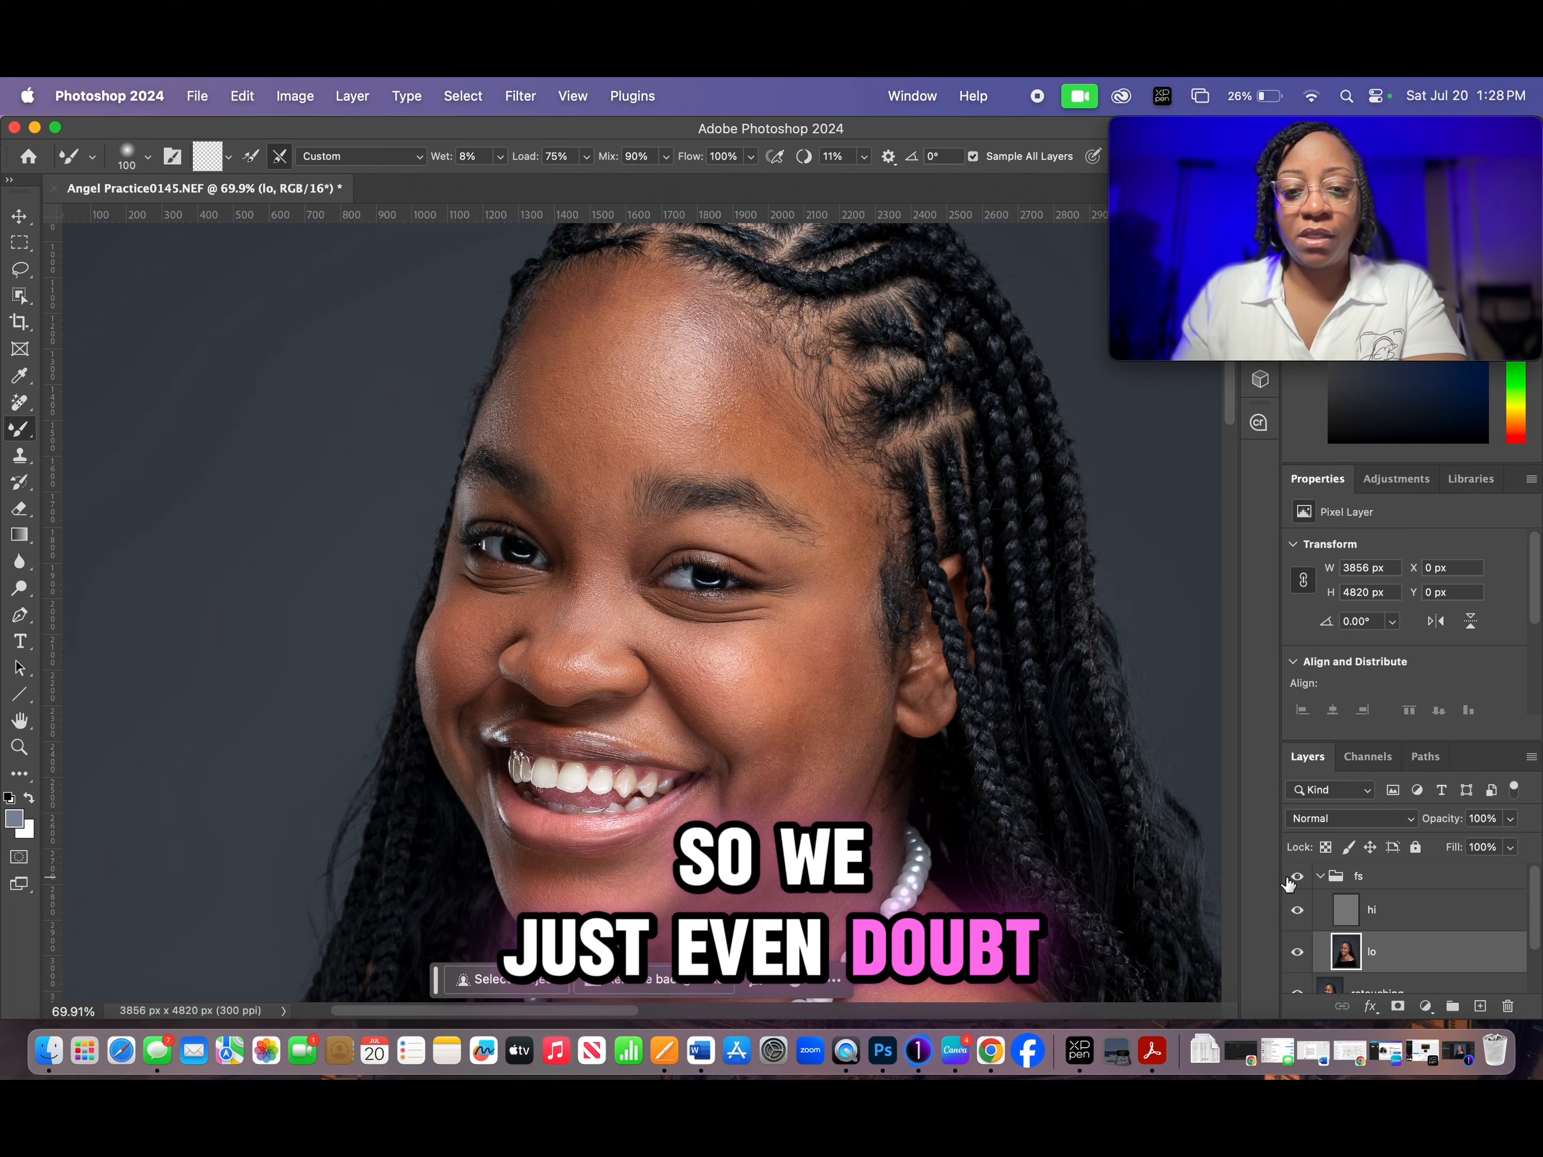
pyautogui.moveTo(893, 834); pyautogui.dragTo(876, 401)
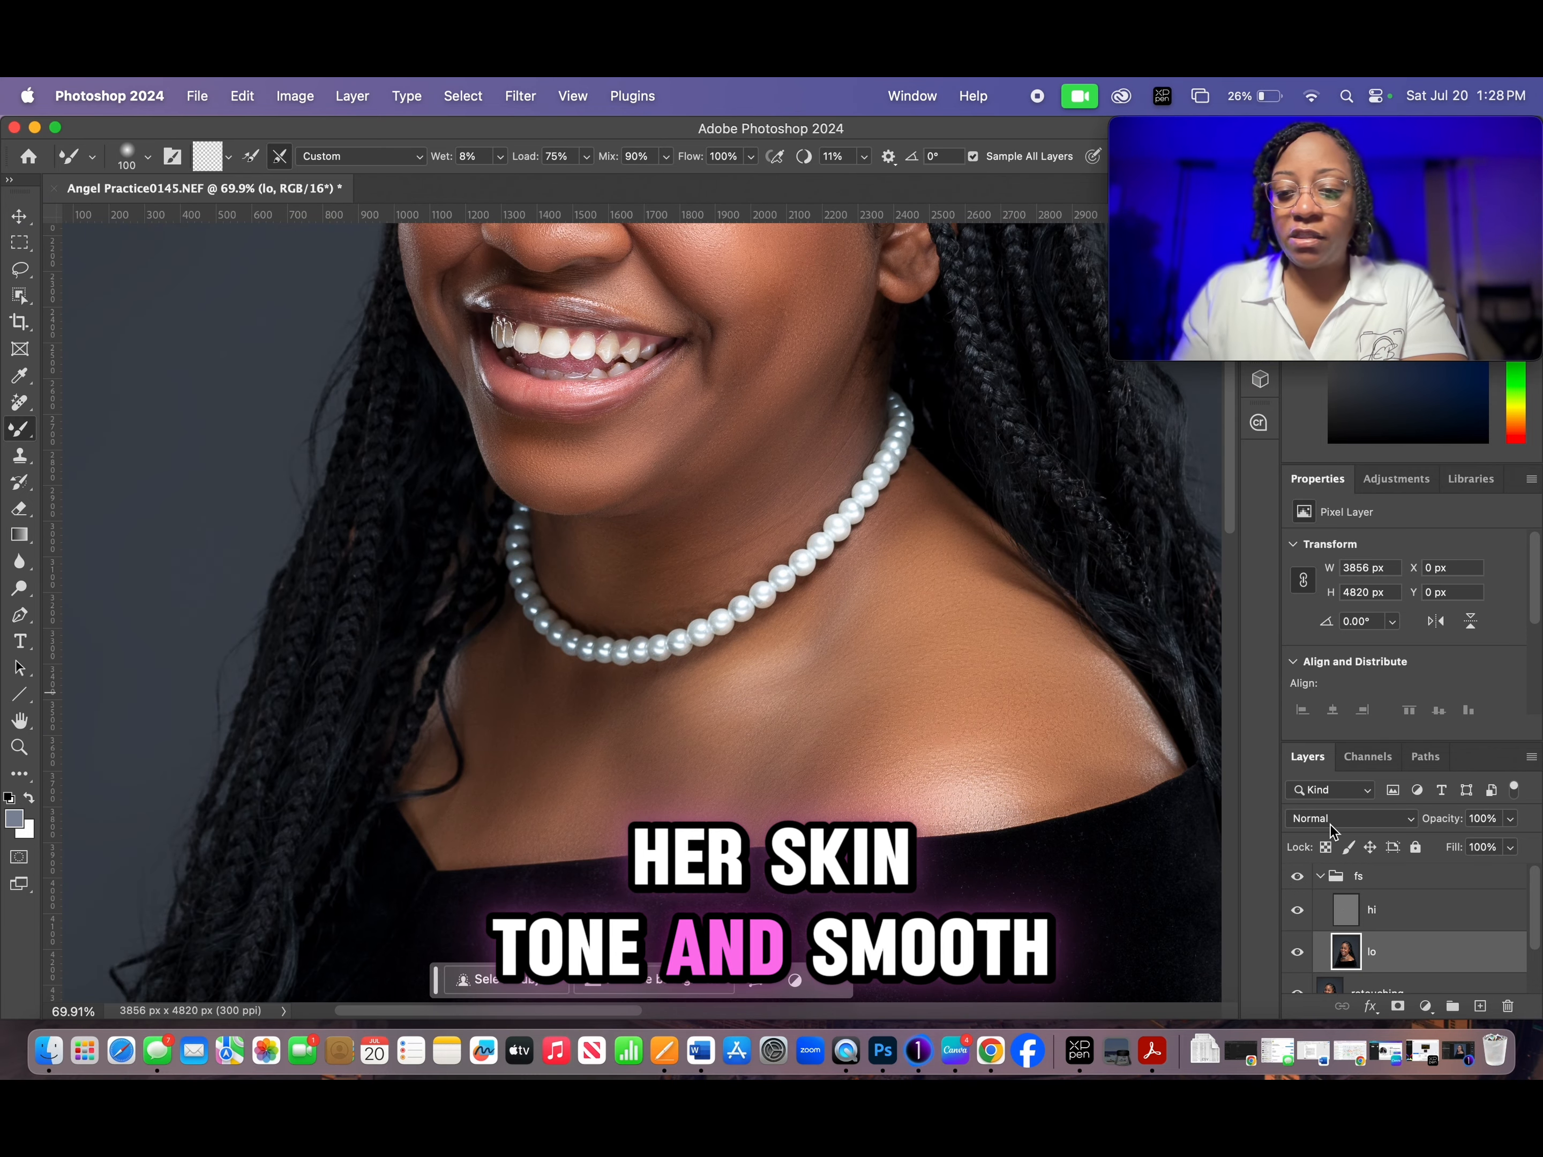
pyautogui.click(1297, 878)
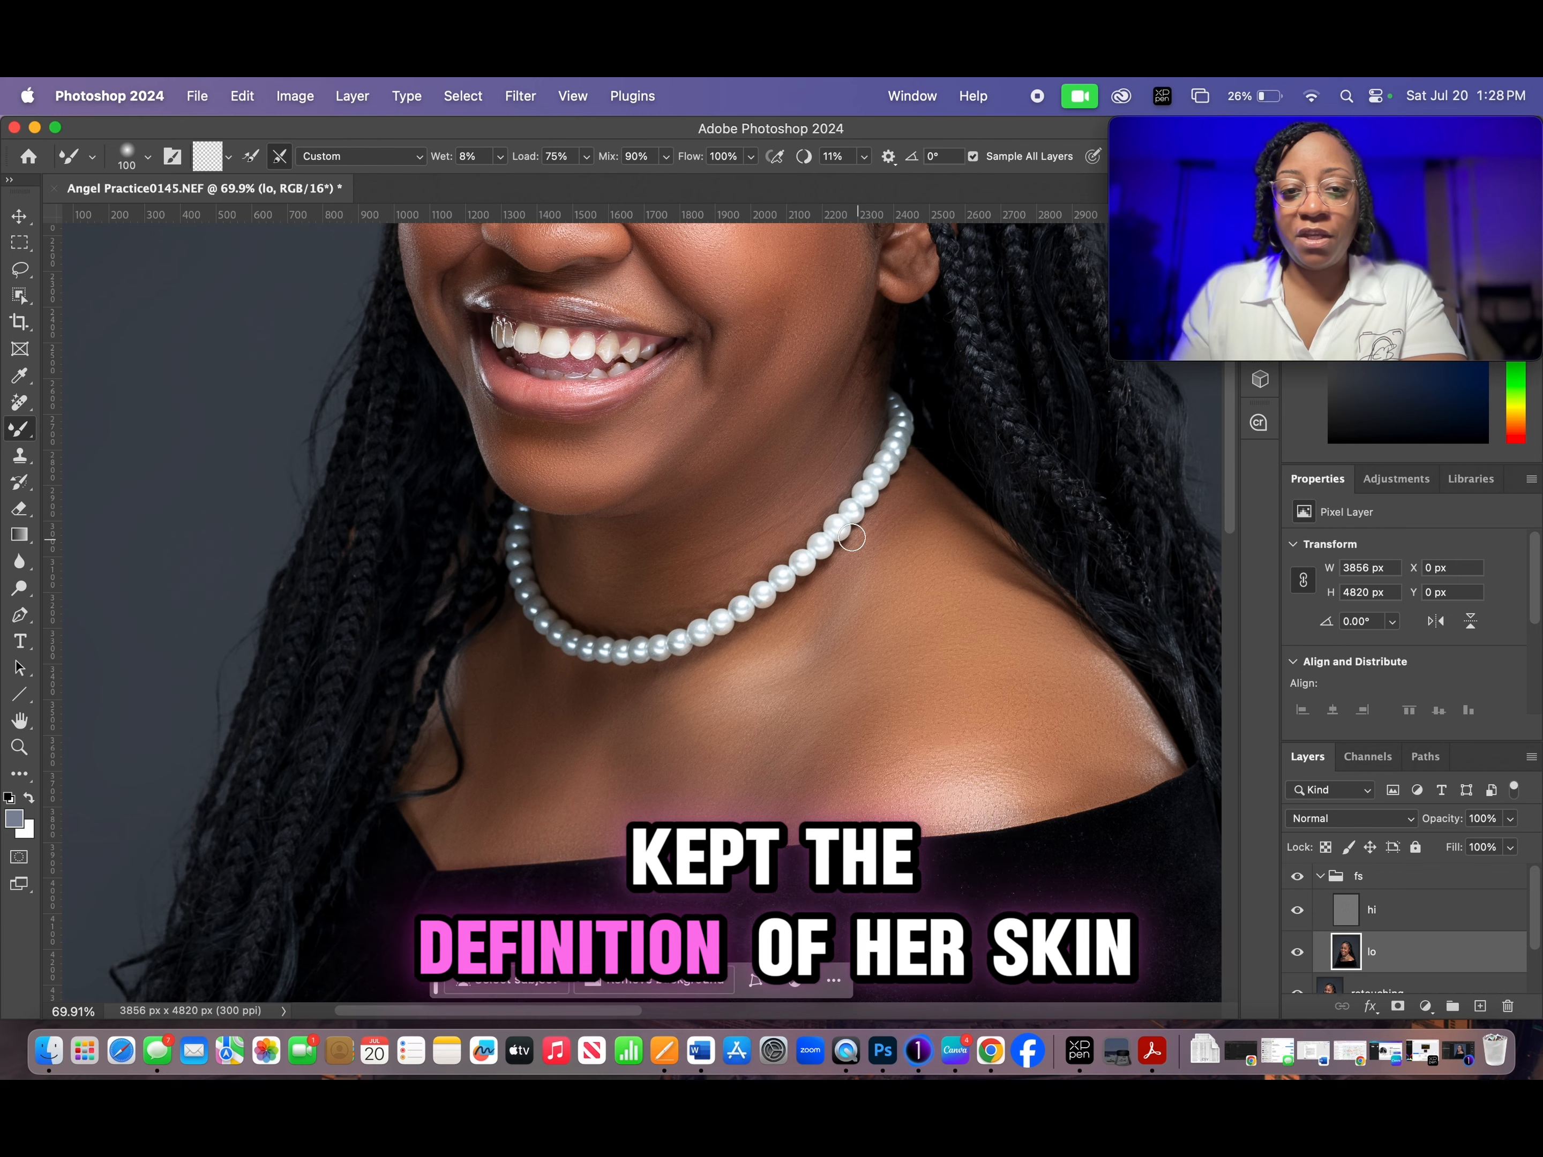
pyautogui.click(1297, 878)
pyautogui.scroll(2, 805, 512)
pyautogui.moveTo(758, 407); pyautogui.dragTo(838, 734)
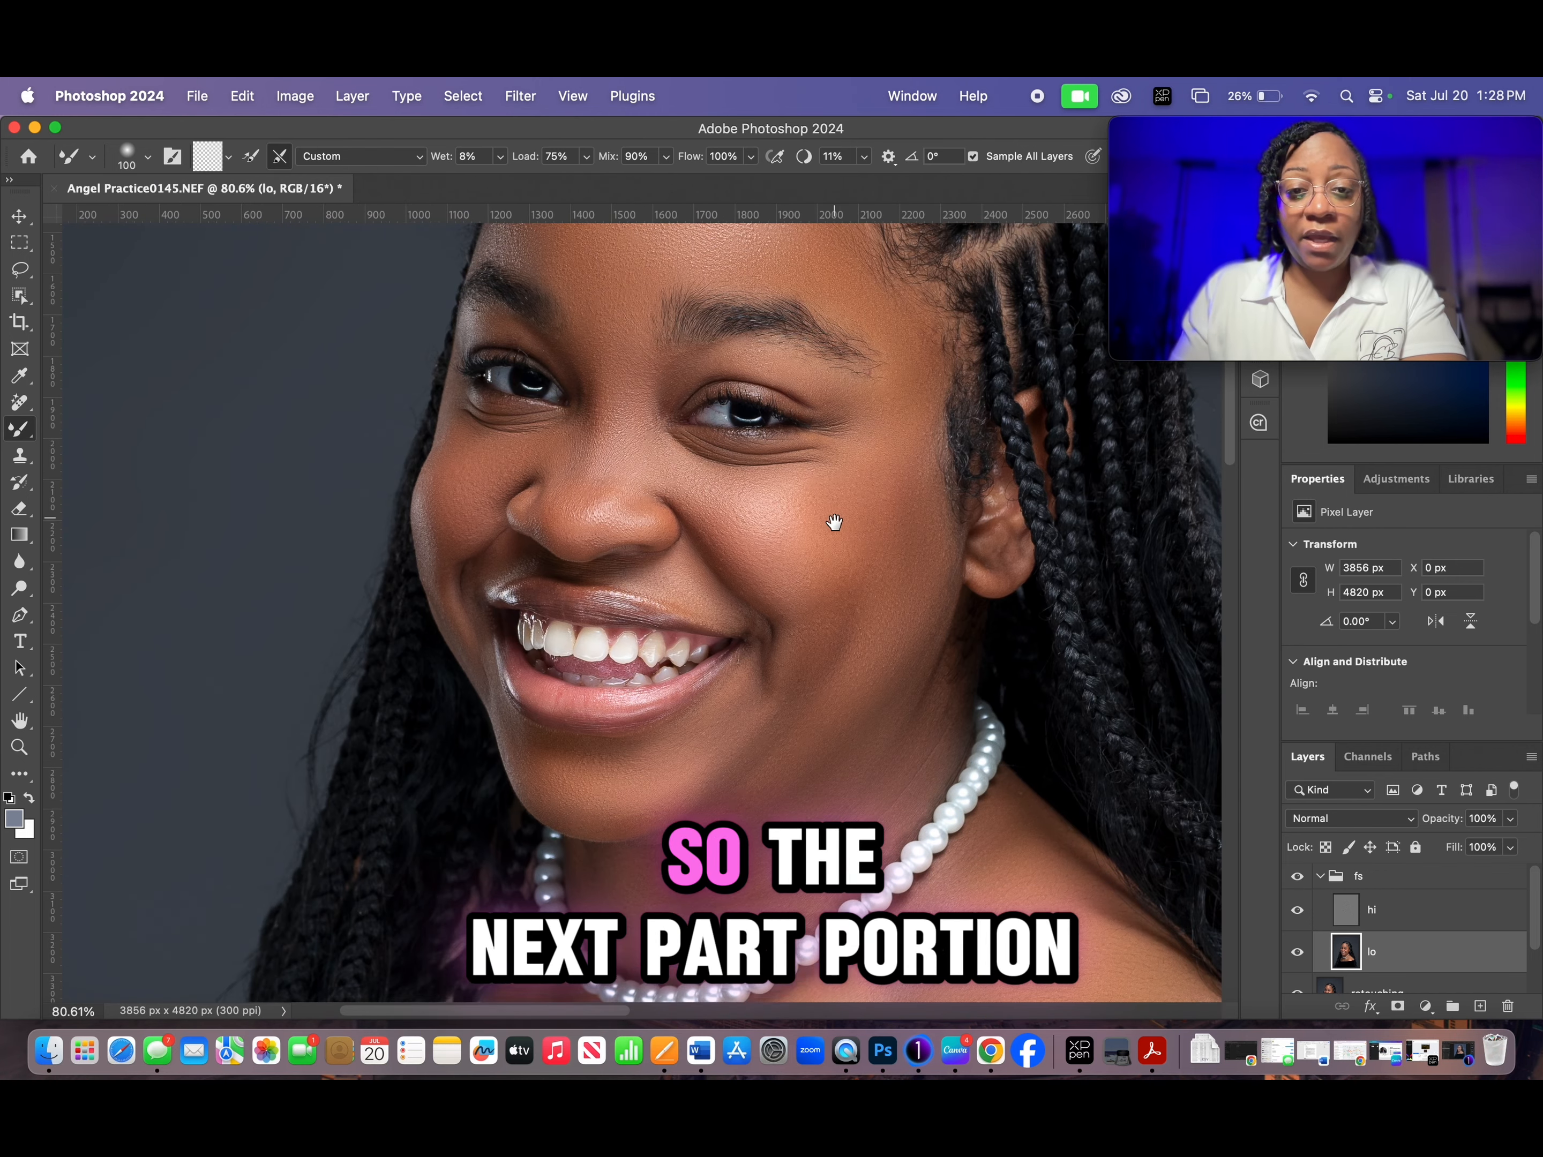
pyautogui.moveTo(833, 517); pyautogui.dragTo(841, 693)
# - Make the hi layer active, switch to the Clone Stamp tool and inspect the face closely for leftover texture flaws
pyautogui.click(1451, 914)
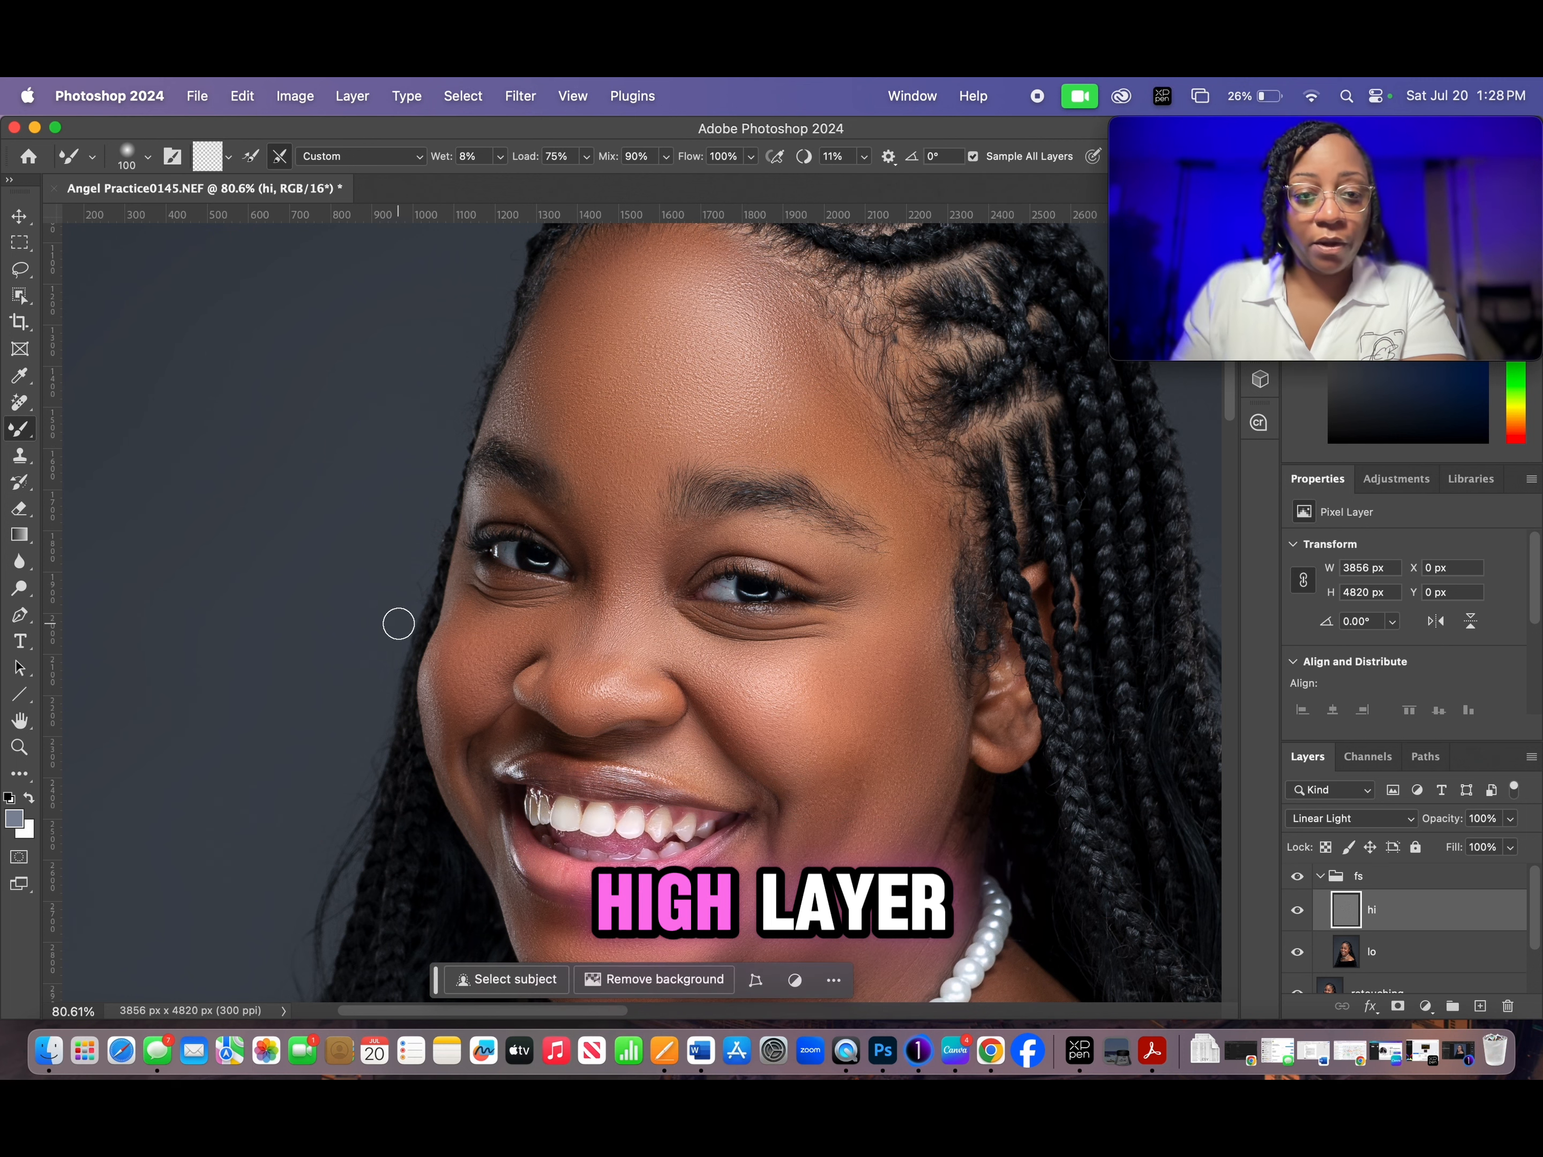
pyautogui.click(20, 459)
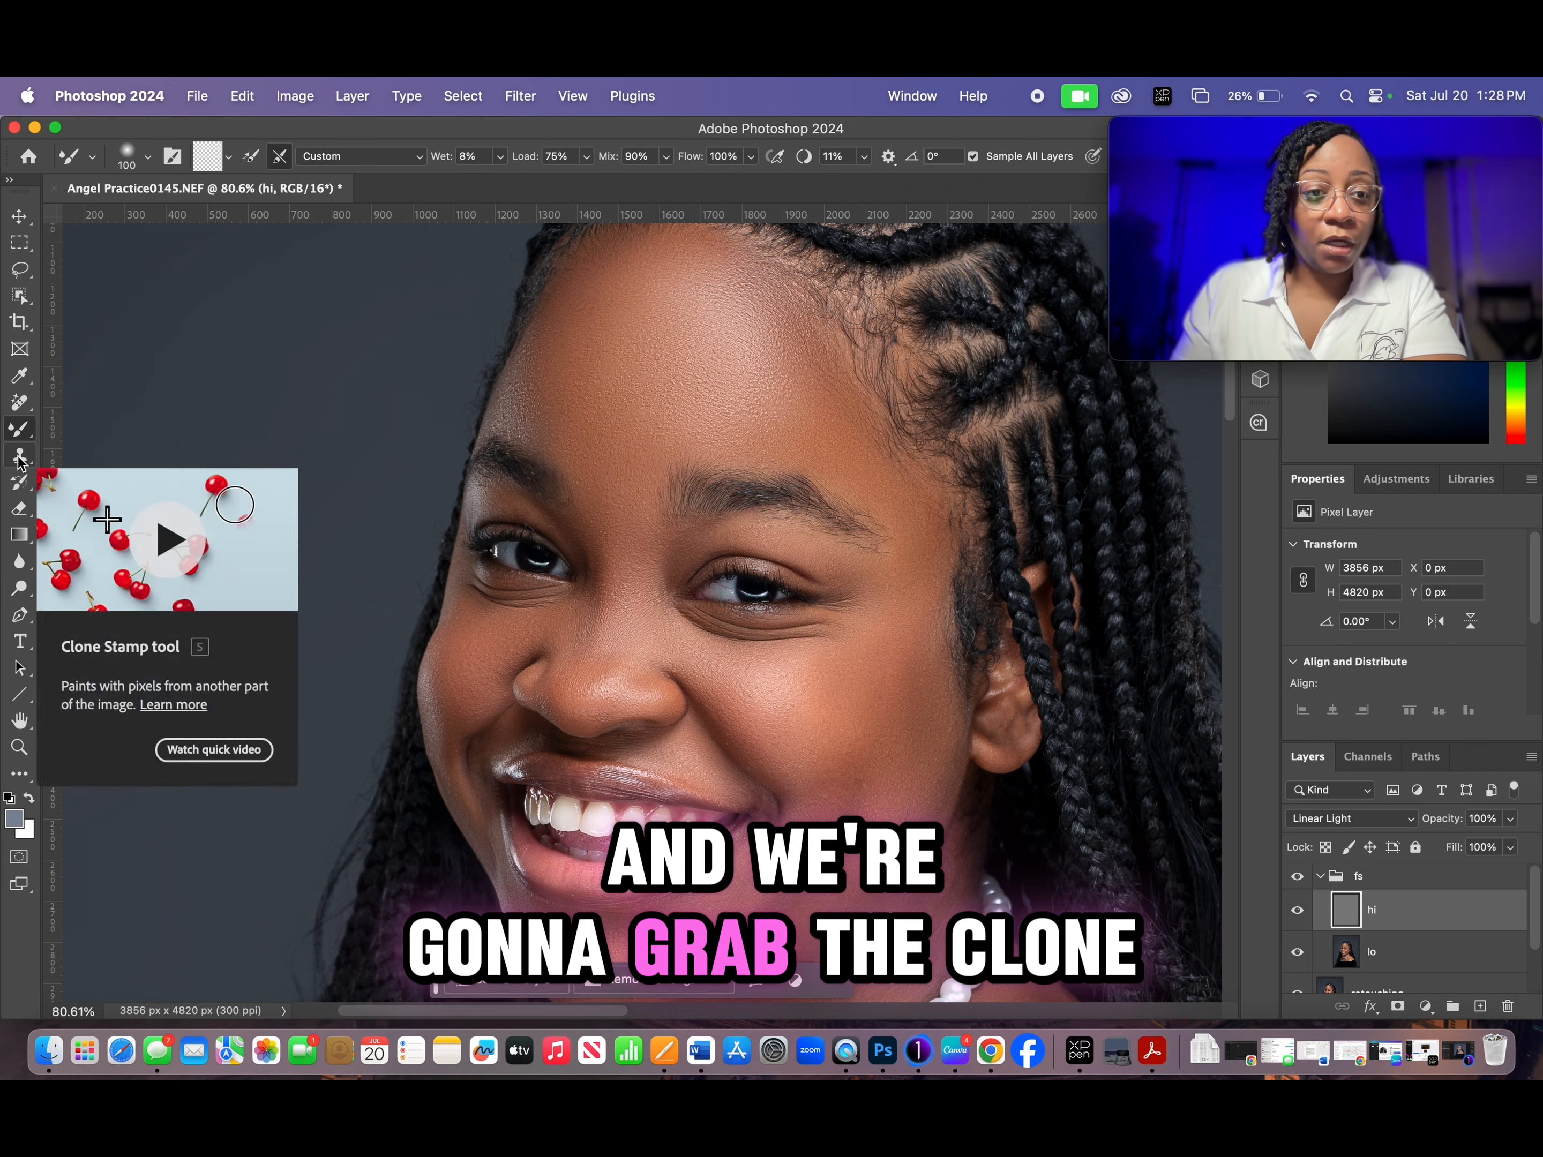
pyautogui.scroll(3, 592, 546)
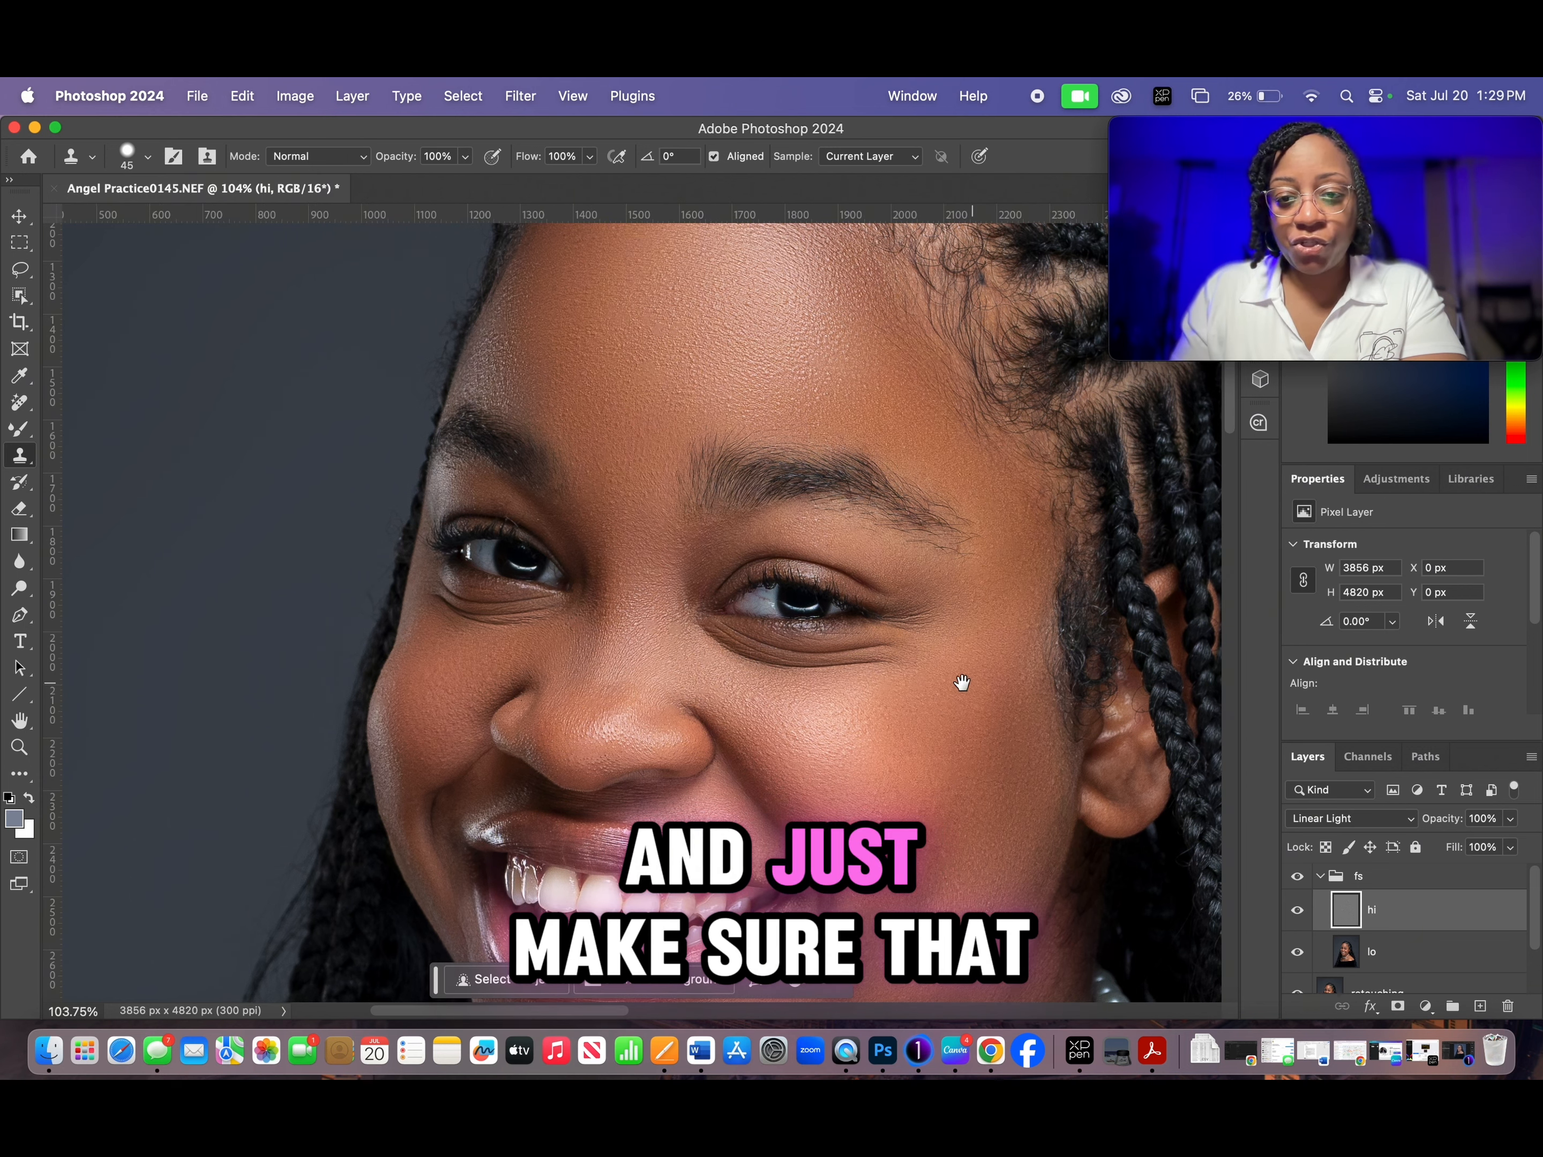
pyautogui.moveTo(981, 680); pyautogui.dragTo(858, 400)
pyautogui.moveTo(702, 506); pyautogui.dragTo(905, 679)
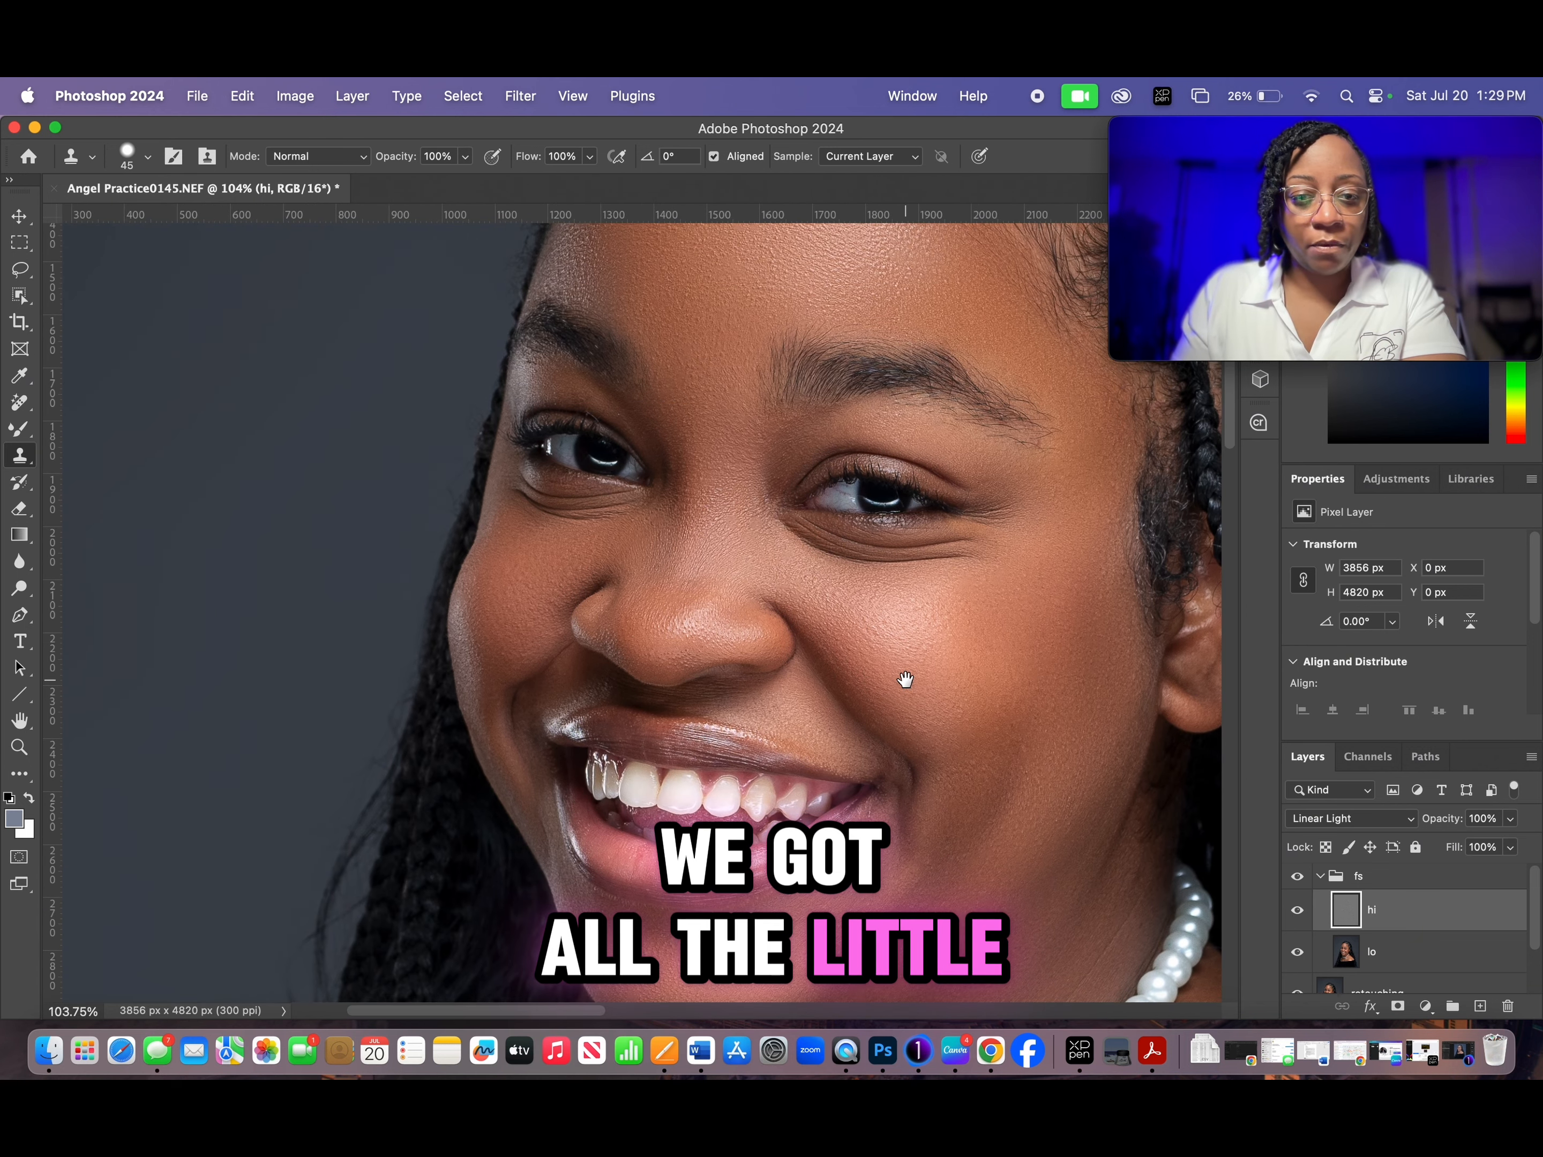
# - Reduce the Clone Stamp brush to 30 px and sample clean skin texture on the cheek beside the visible ear, just below the eye
pyautogui.moveTo(689, 406); pyautogui.dragTo(710, 655)
pyautogui.moveTo(837, 404); pyautogui.dragTo(784, 551)
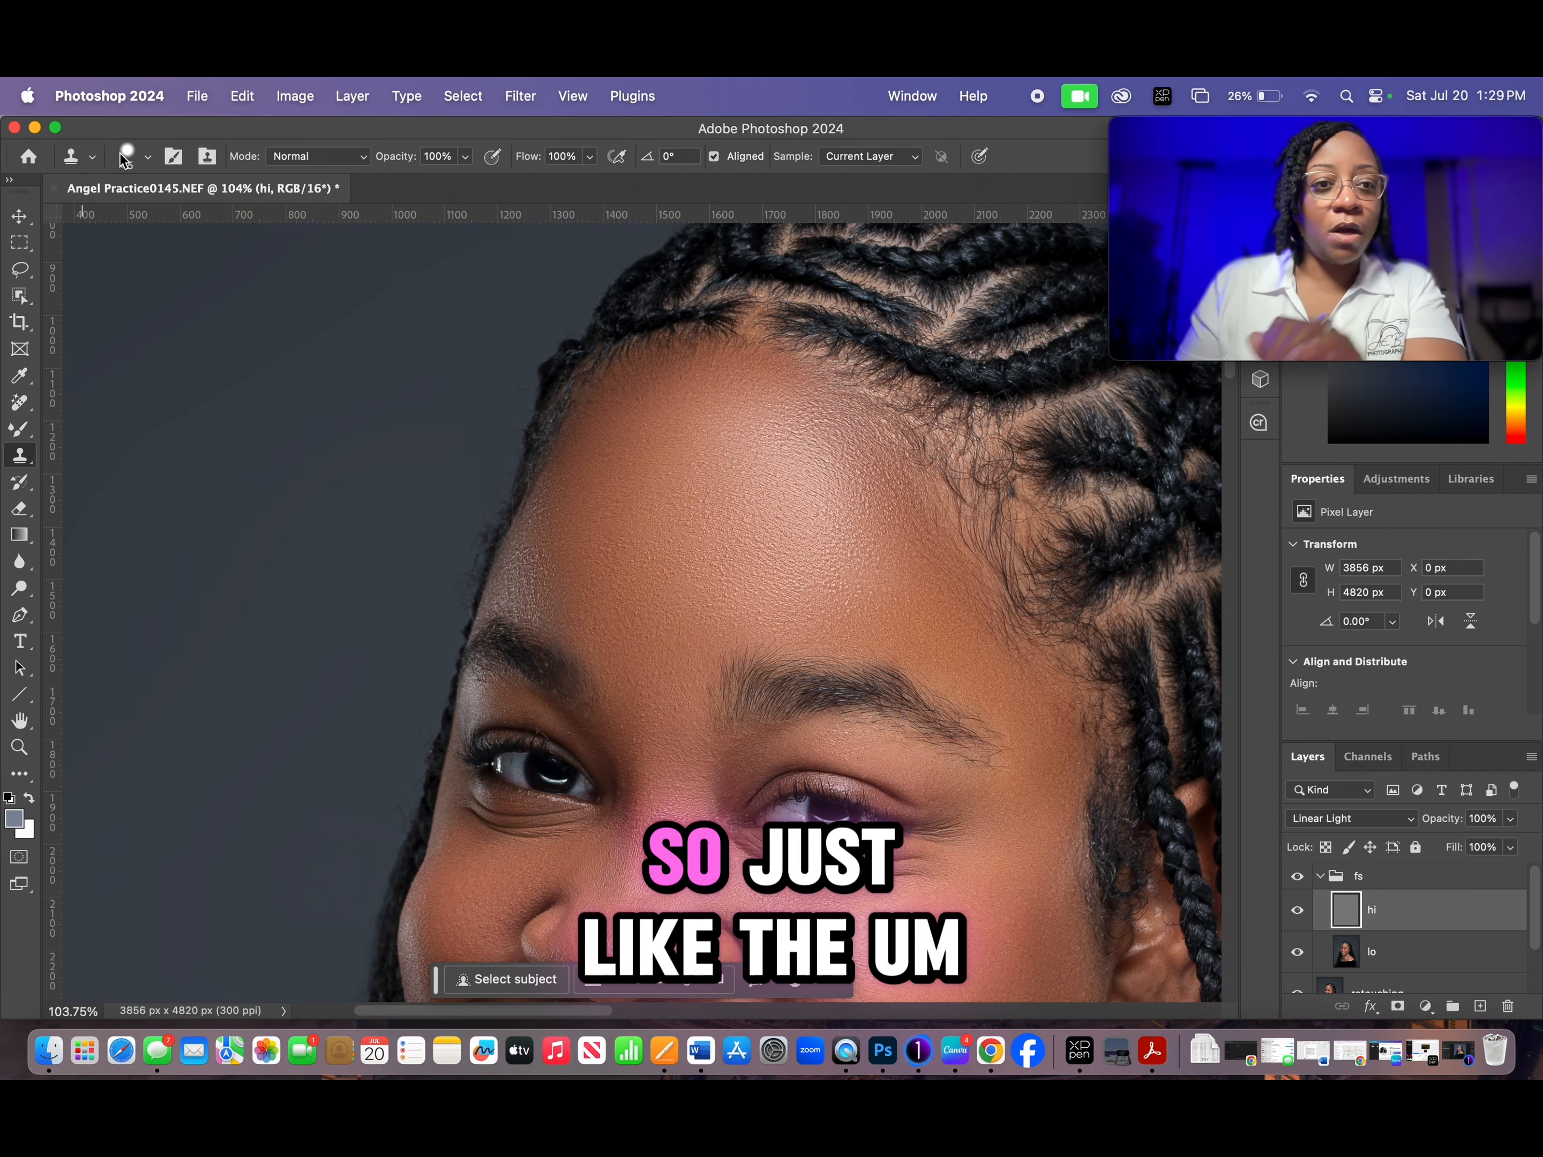
pyautogui.click(149, 160)
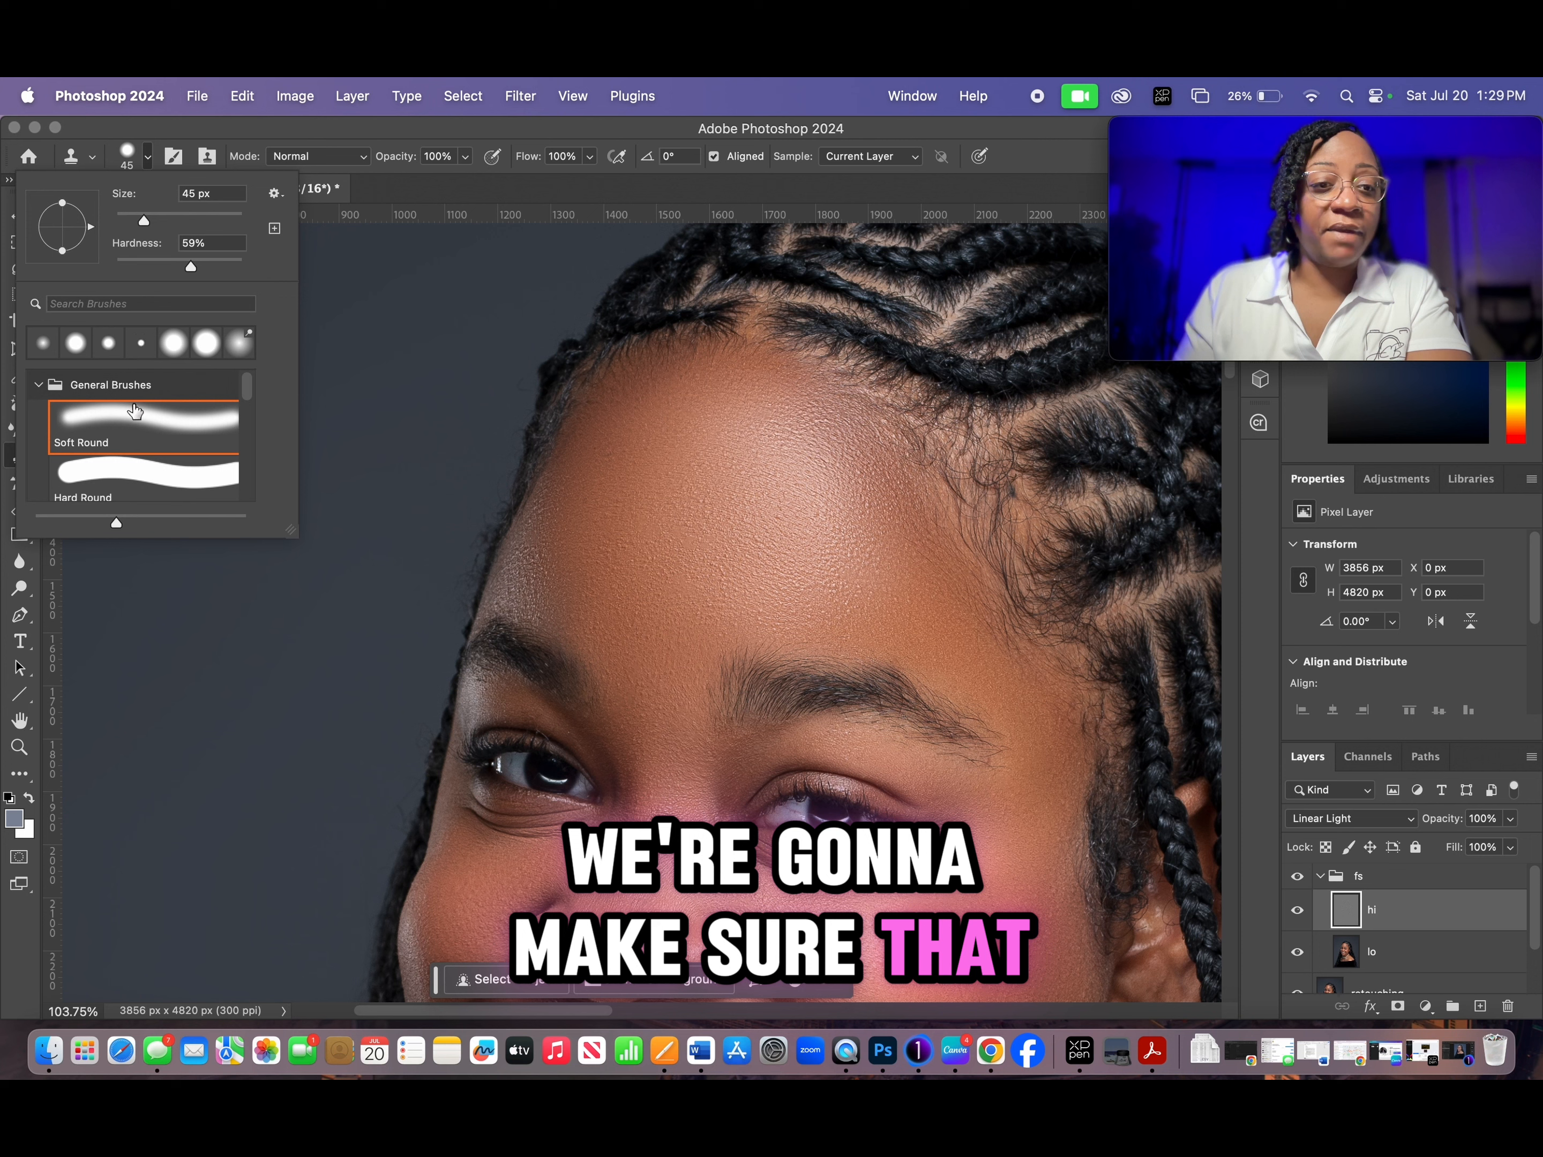
pyautogui.click(156, 156)
pyautogui.scroll(4, 847, 608)
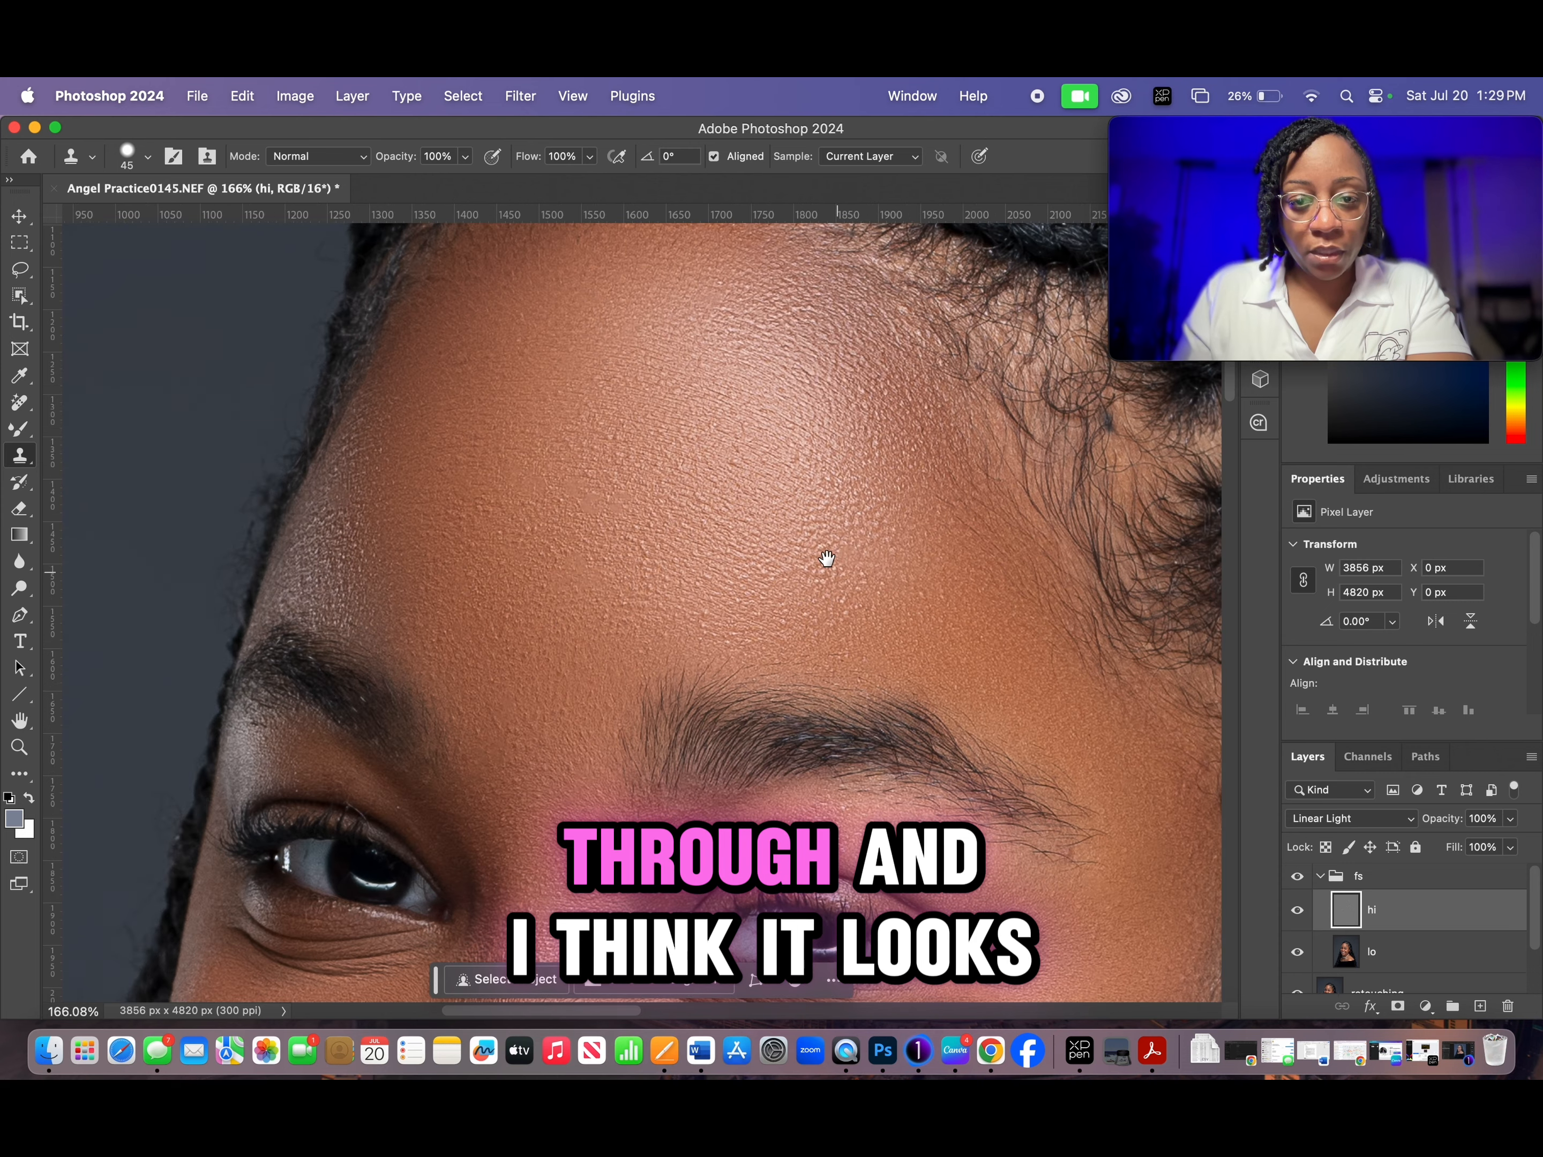
pyautogui.scroll(-3, 827, 558)
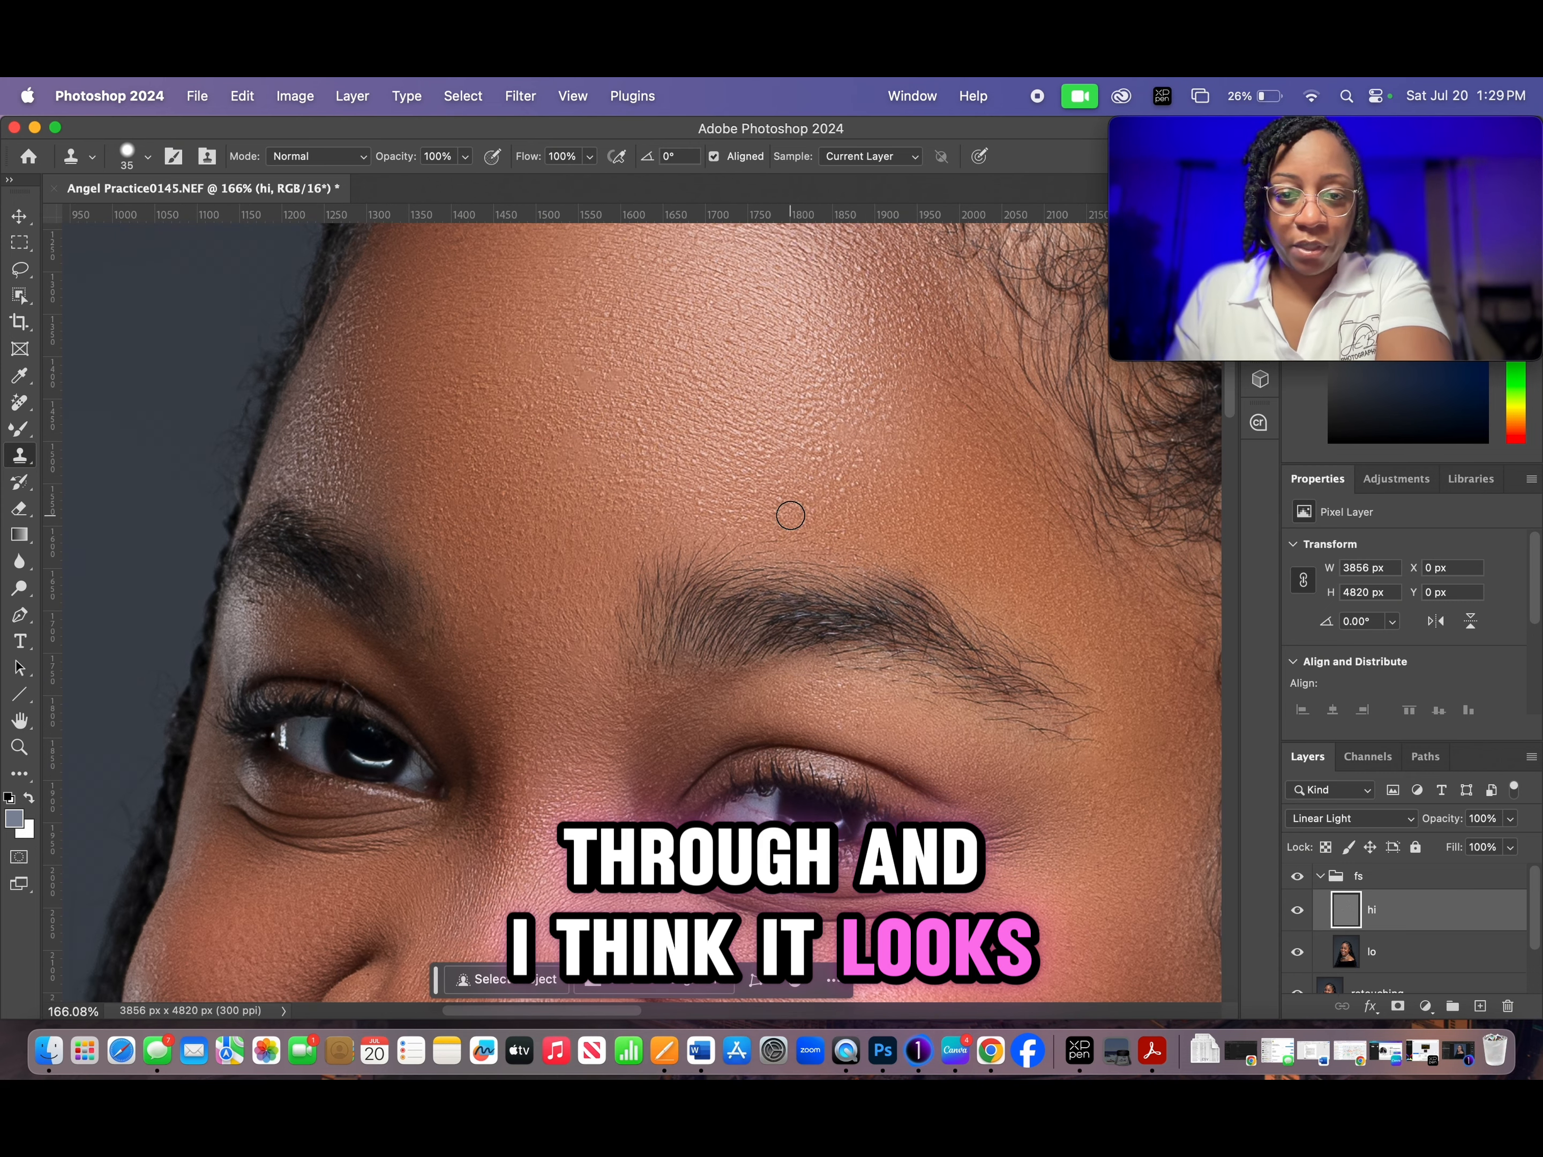
pyautogui.press('[')
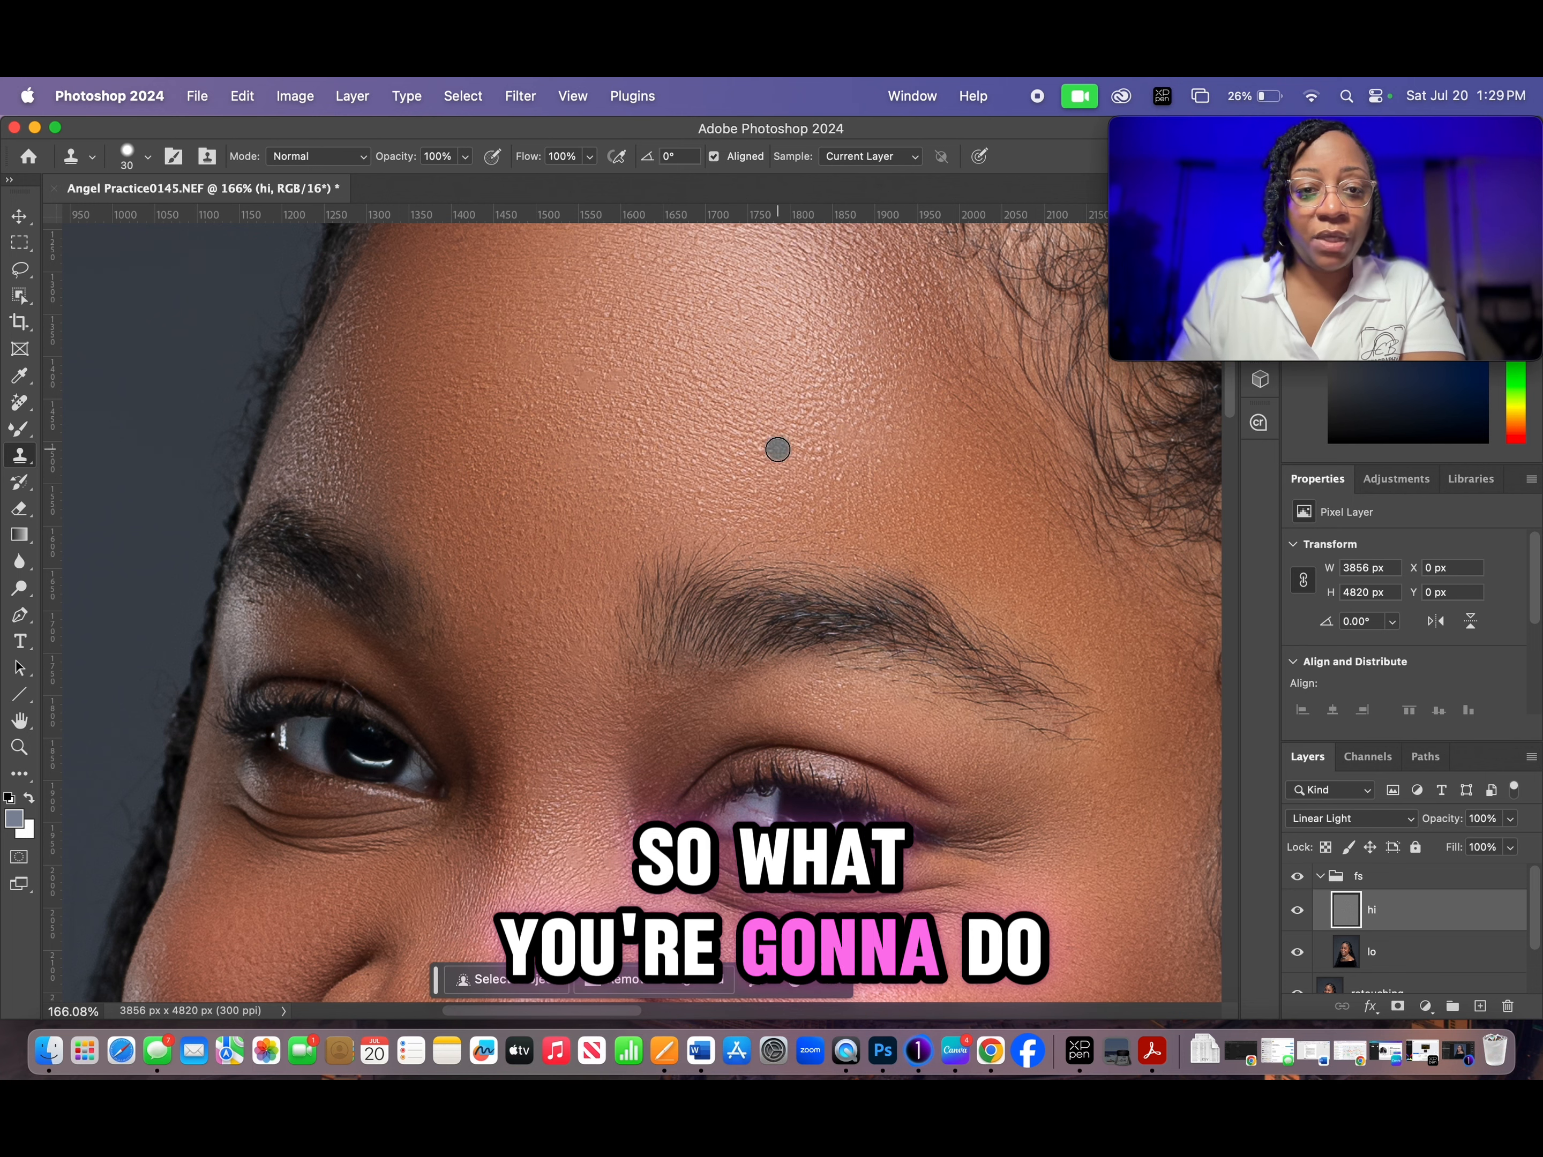
pyautogui.moveTo(889, 596); pyautogui.dragTo(868, 429)
pyautogui.moveTo(868, 690); pyautogui.dragTo(872, 451)
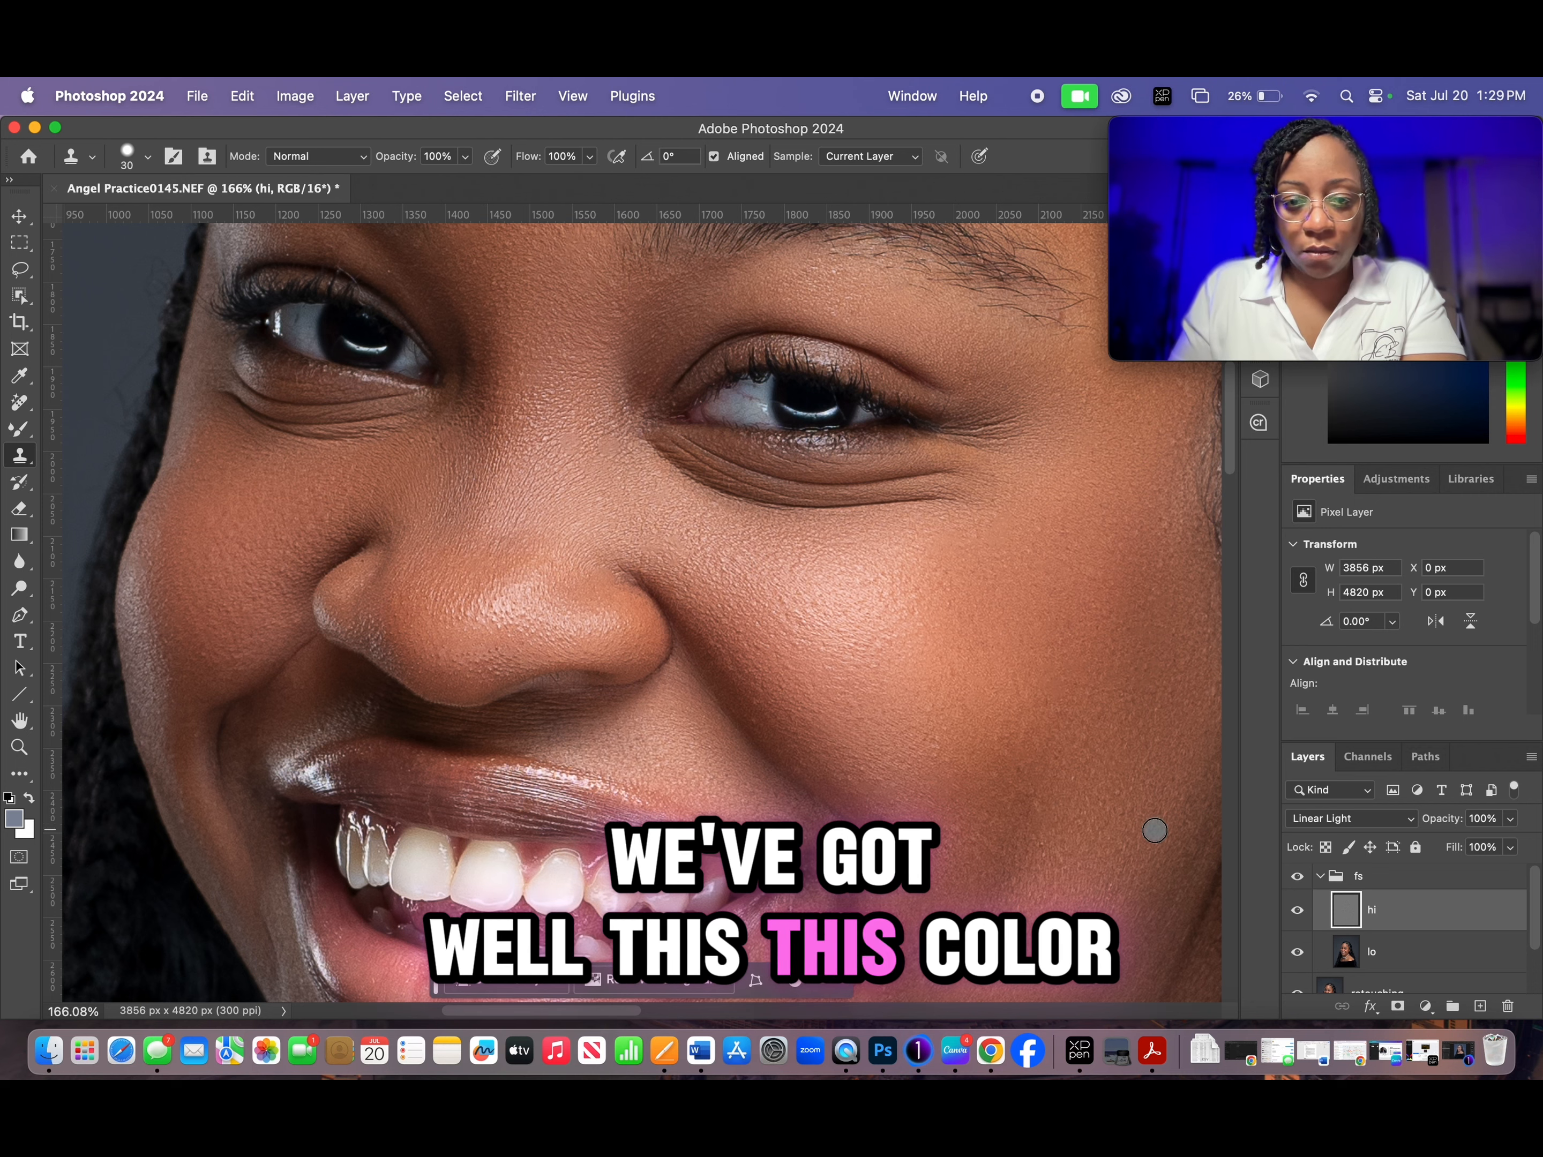
pyautogui.moveTo(1068, 786); pyautogui.dragTo(1039, 864)
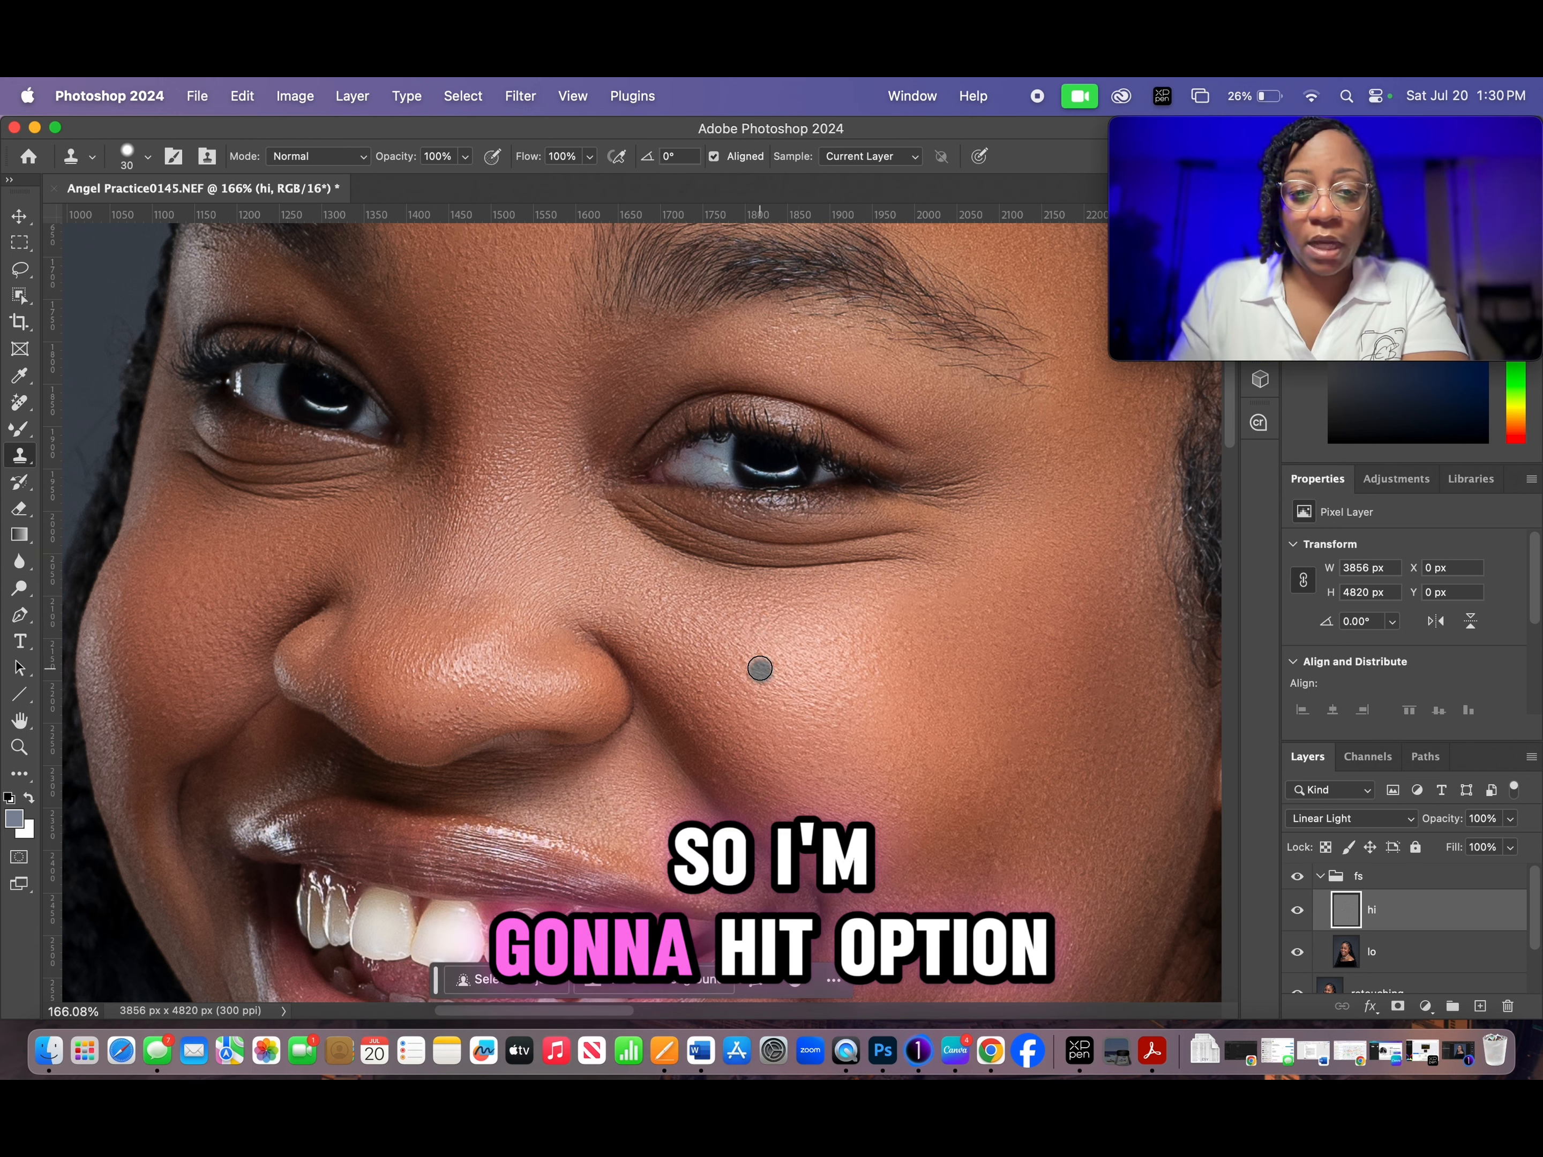
pyautogui.press('alt')
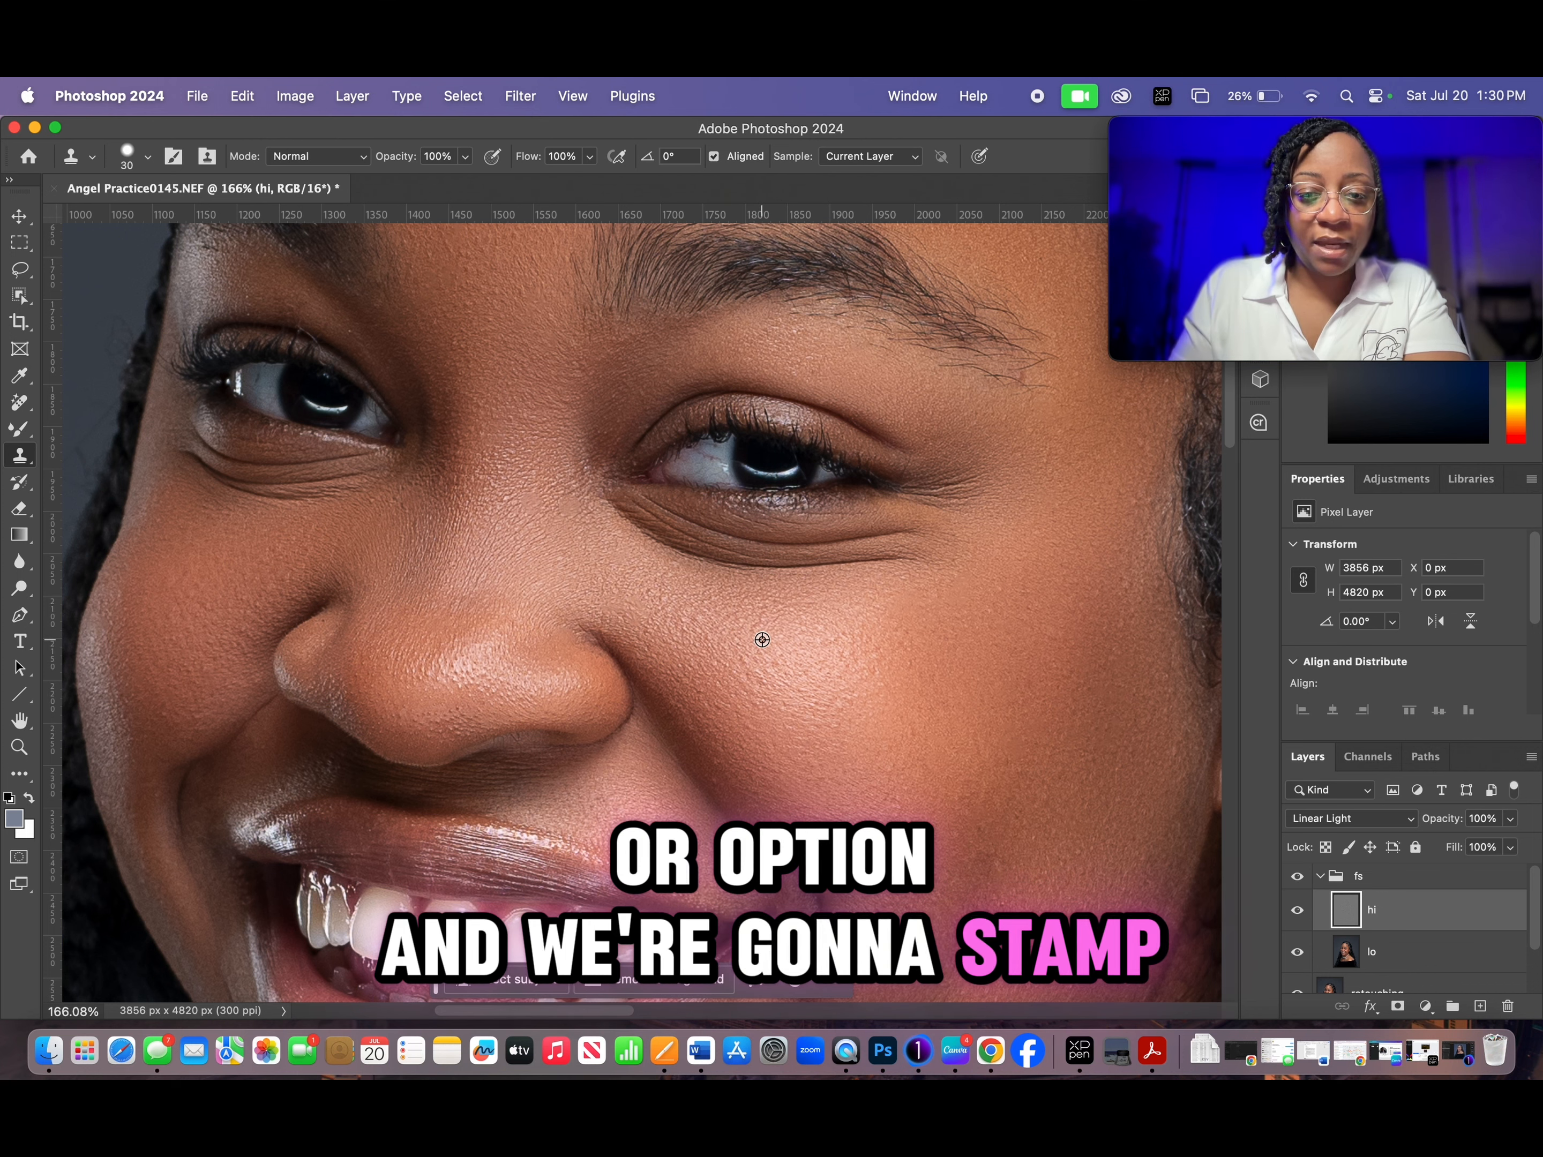
pyautogui.keyDown('alt'); pyautogui.click(762, 640); pyautogui.keyUp('alt')
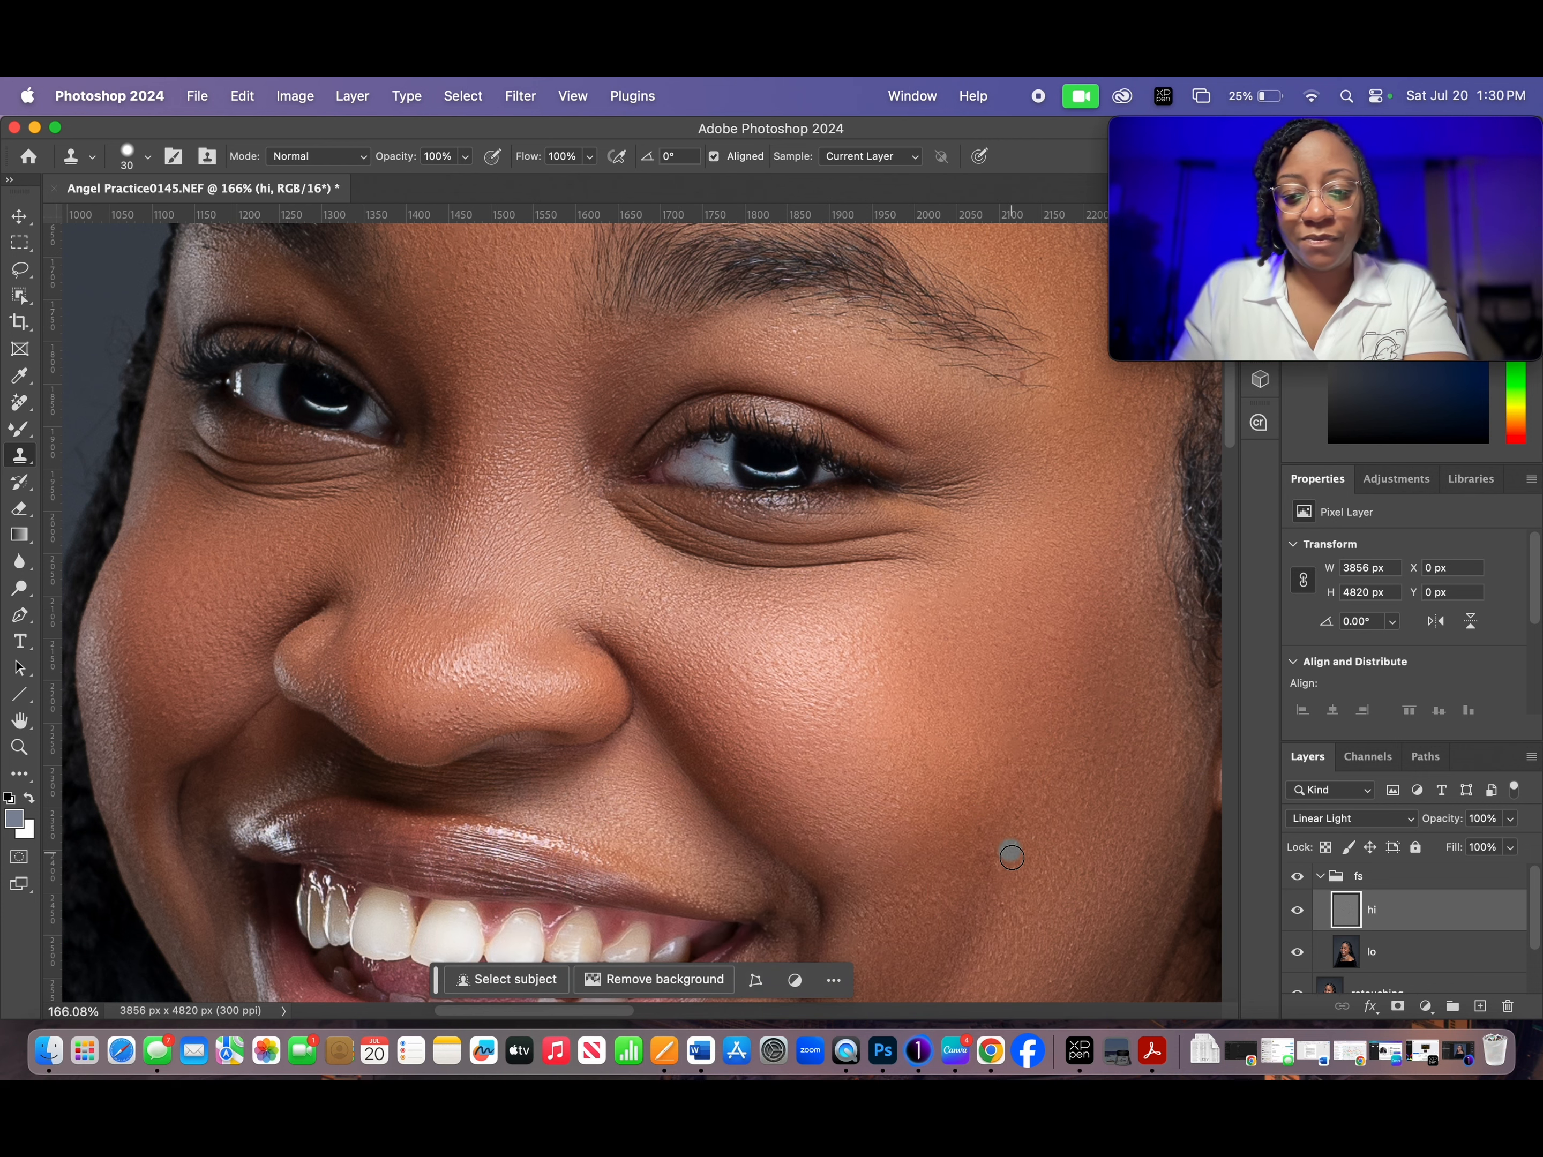
# - Examine the cheek, mouth, chin, neck and forehead for remaining texture flaws that need cloning
pyautogui.scroll(-3, 885, 686)
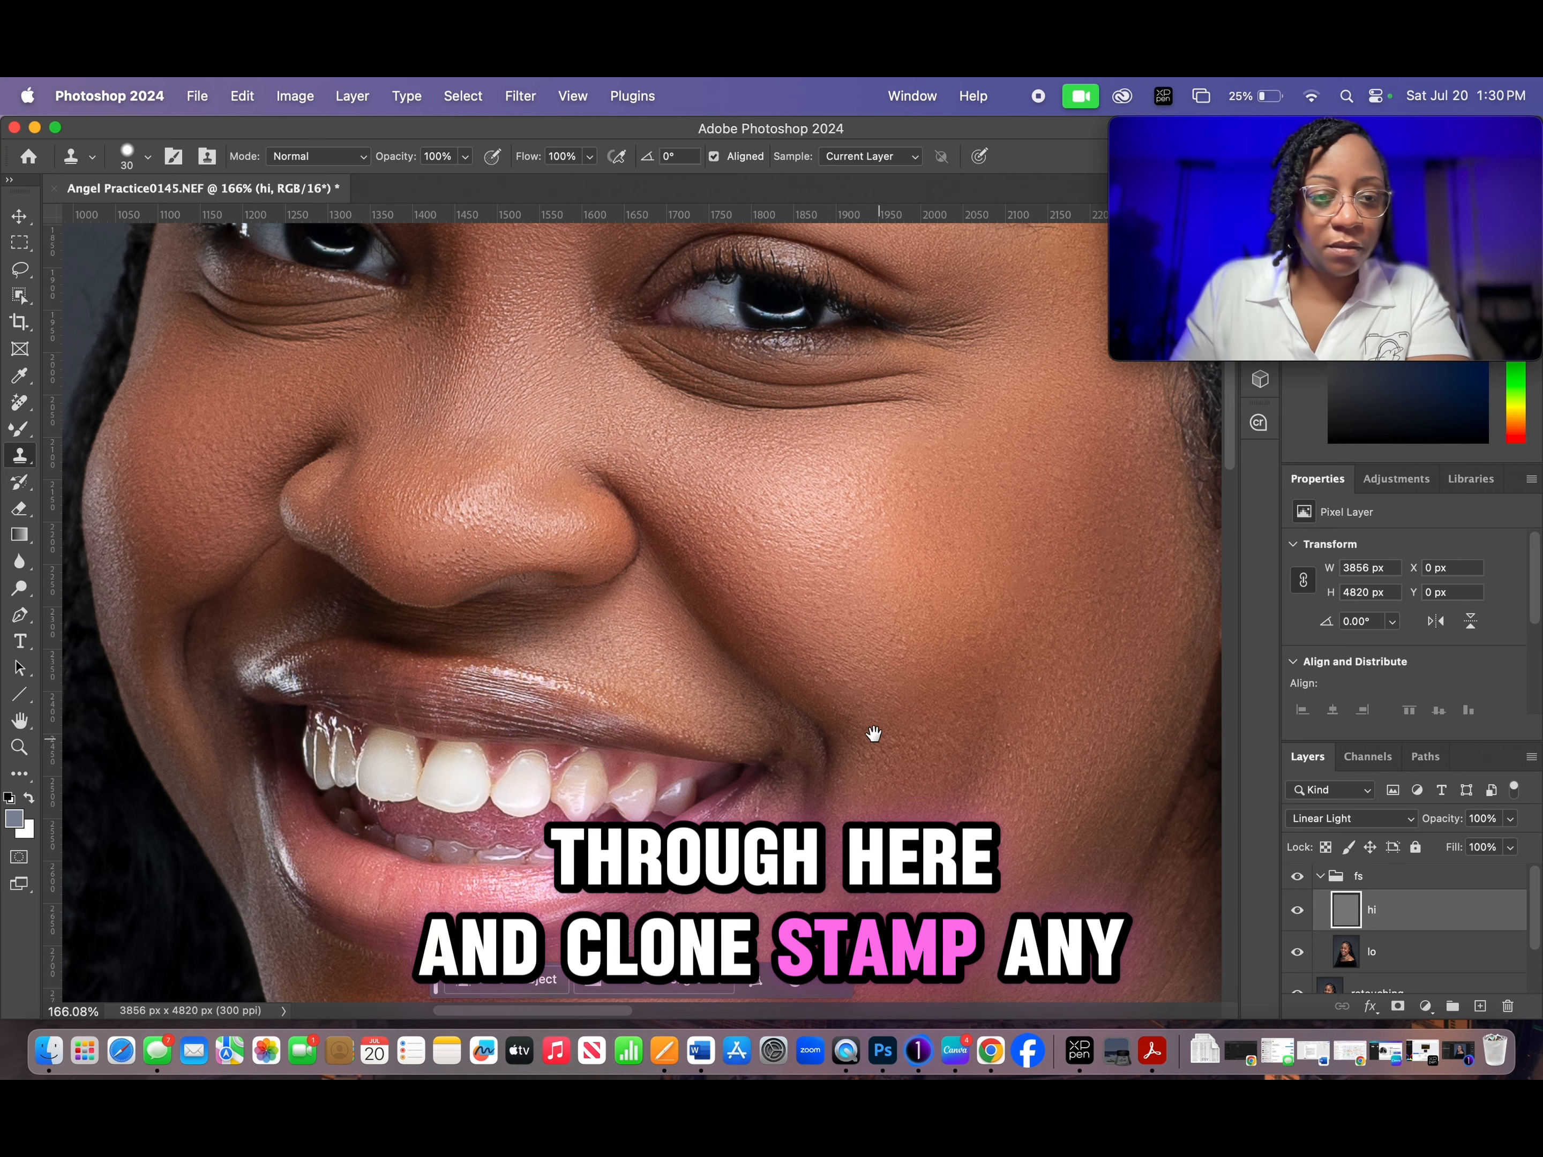
pyautogui.moveTo(878, 734); pyautogui.dragTo(889, 510)
pyautogui.moveTo(885, 705); pyautogui.dragTo(896, 510)
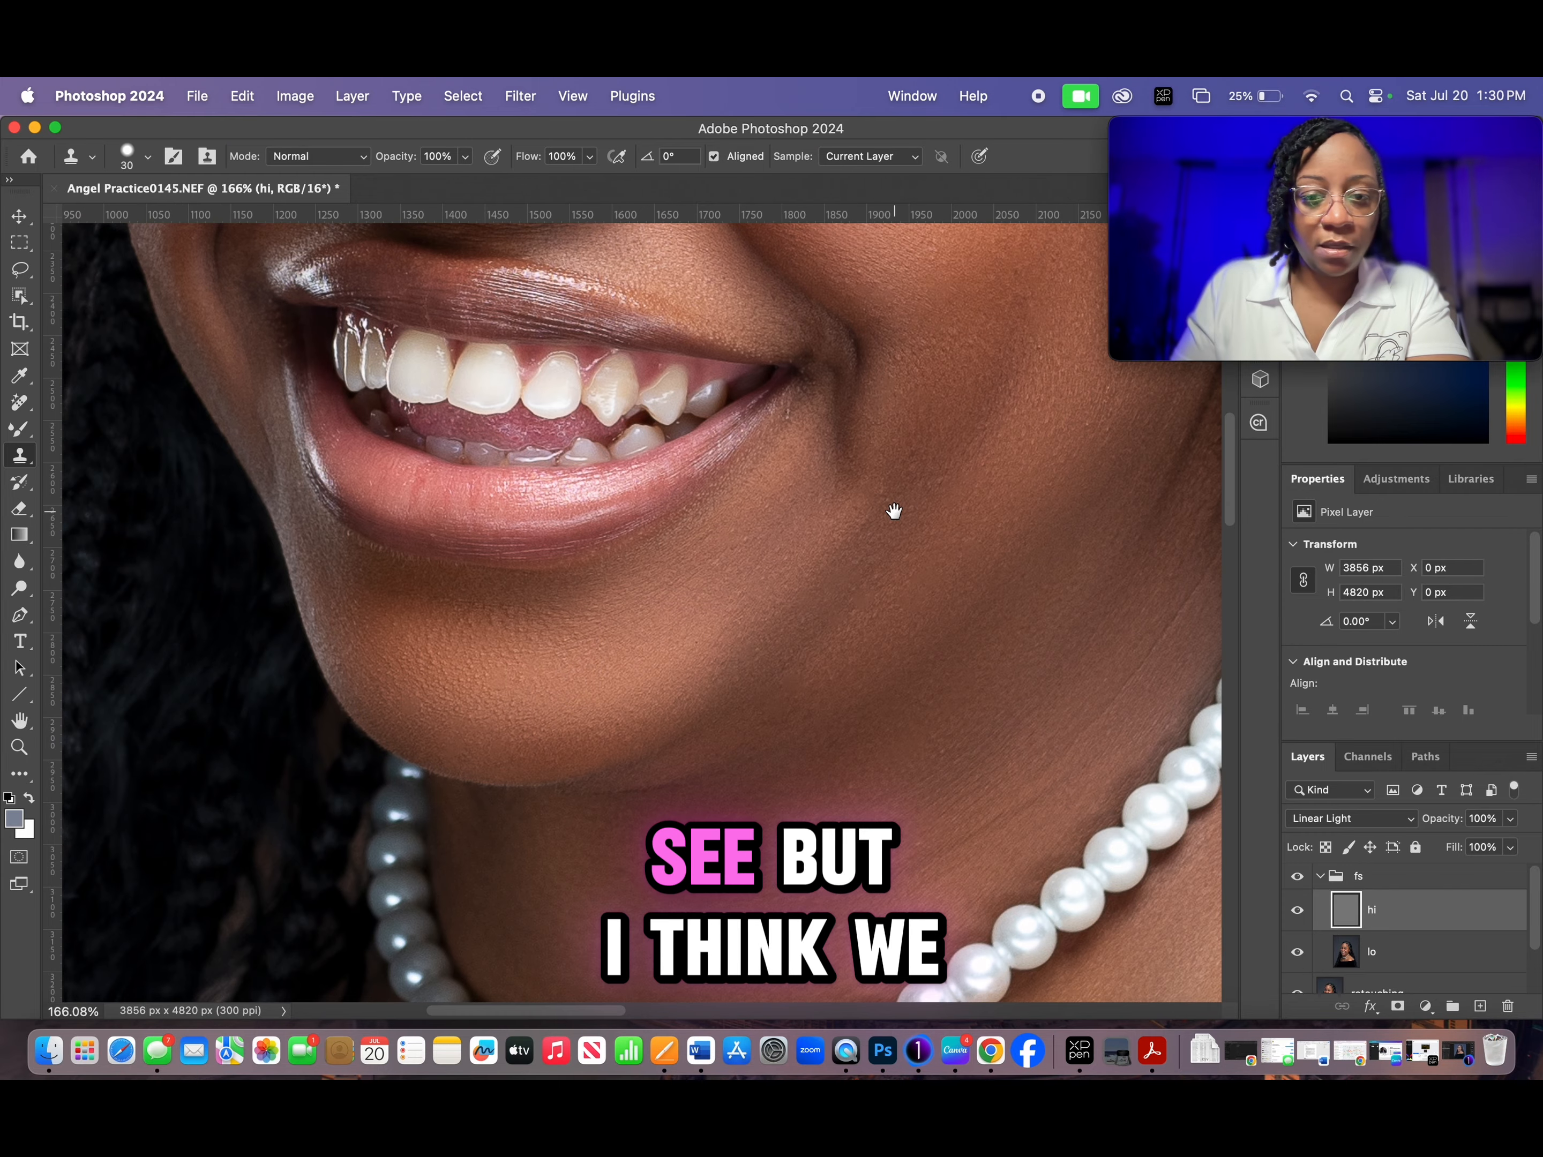
pyautogui.scroll(-3, 786, 486)
pyautogui.moveTo(868, 687); pyautogui.dragTo(828, 417)
pyautogui.moveTo(945, 595); pyautogui.dragTo(1011, 794)
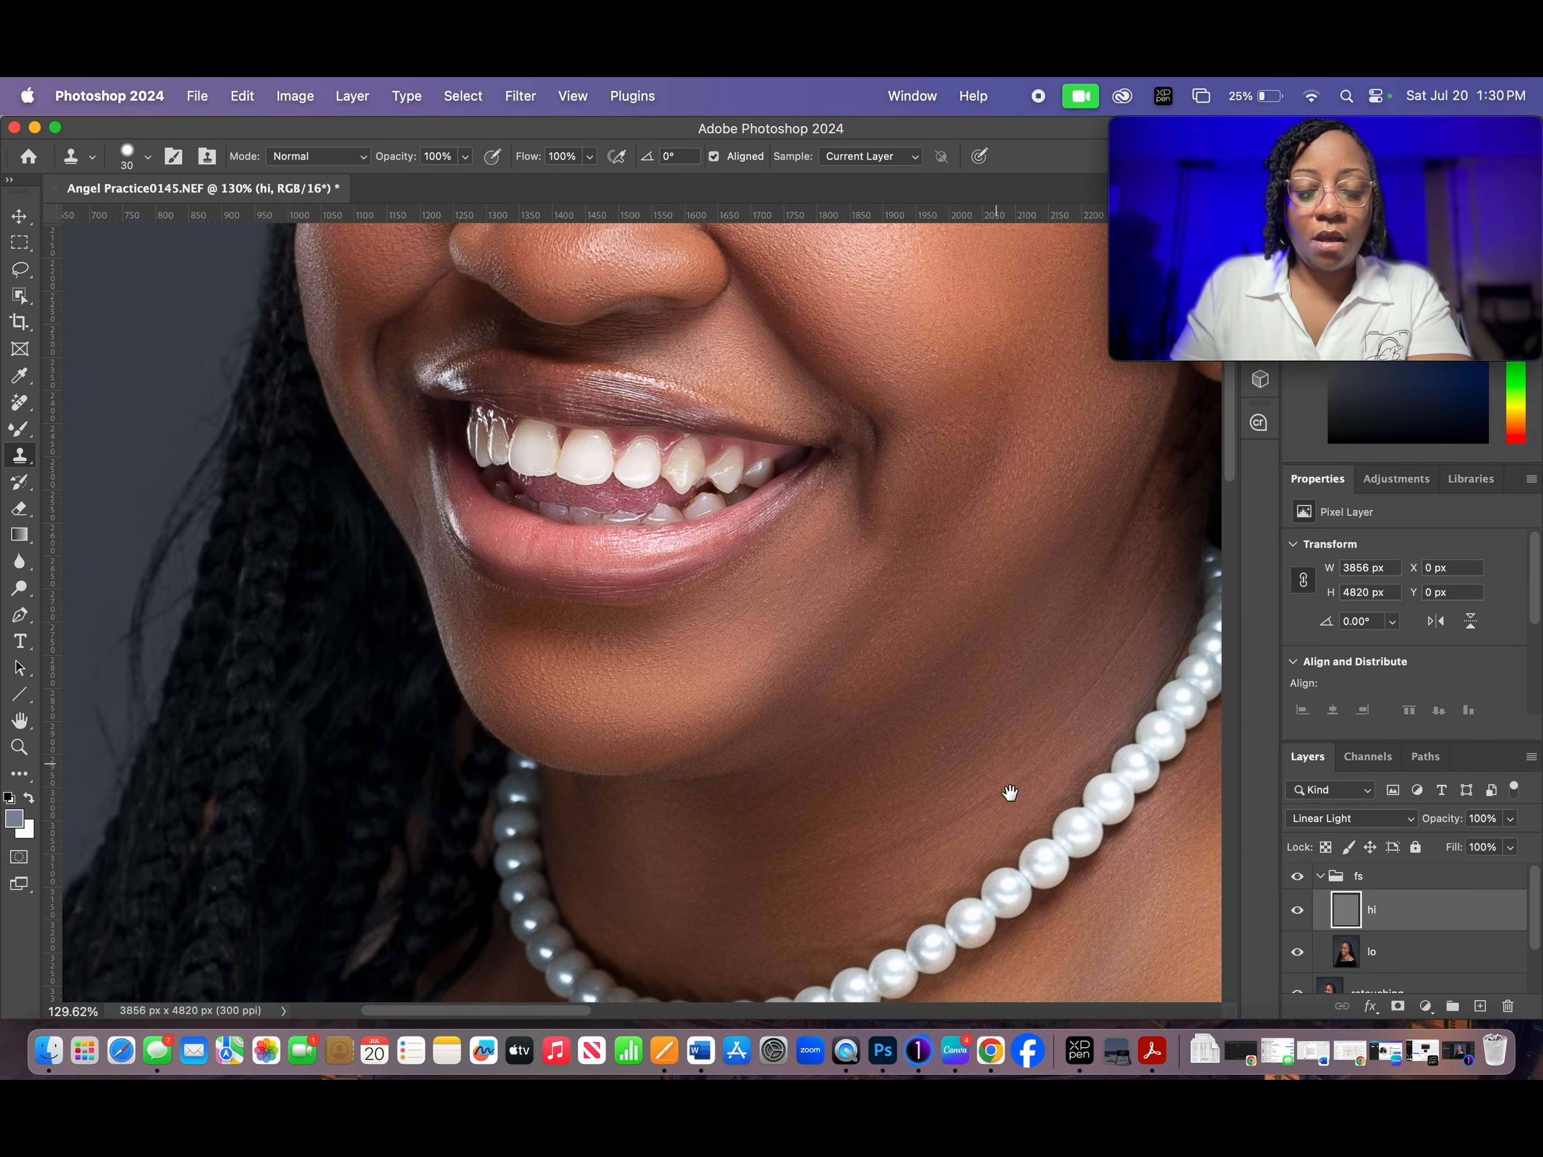
pyautogui.scroll(-5, 971, 641)
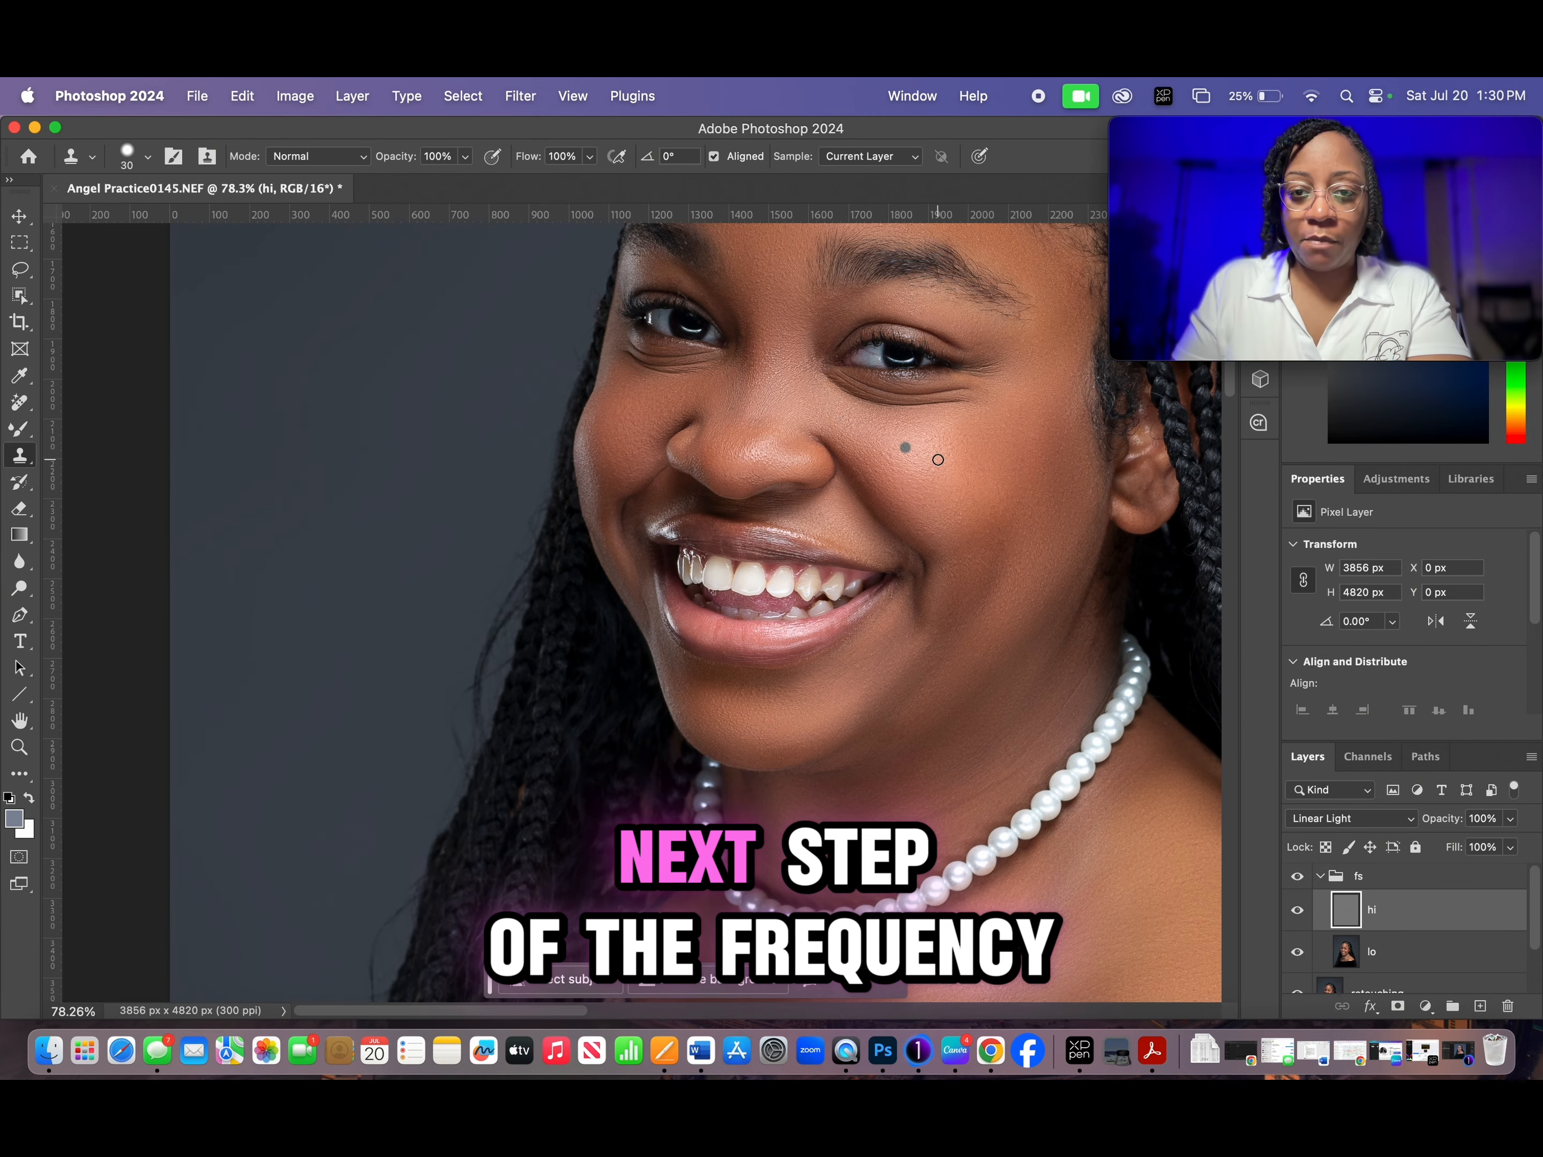
pyautogui.moveTo(938, 460); pyautogui.dragTo(877, 607)
pyautogui.moveTo(876, 433); pyautogui.dragTo(786, 500)
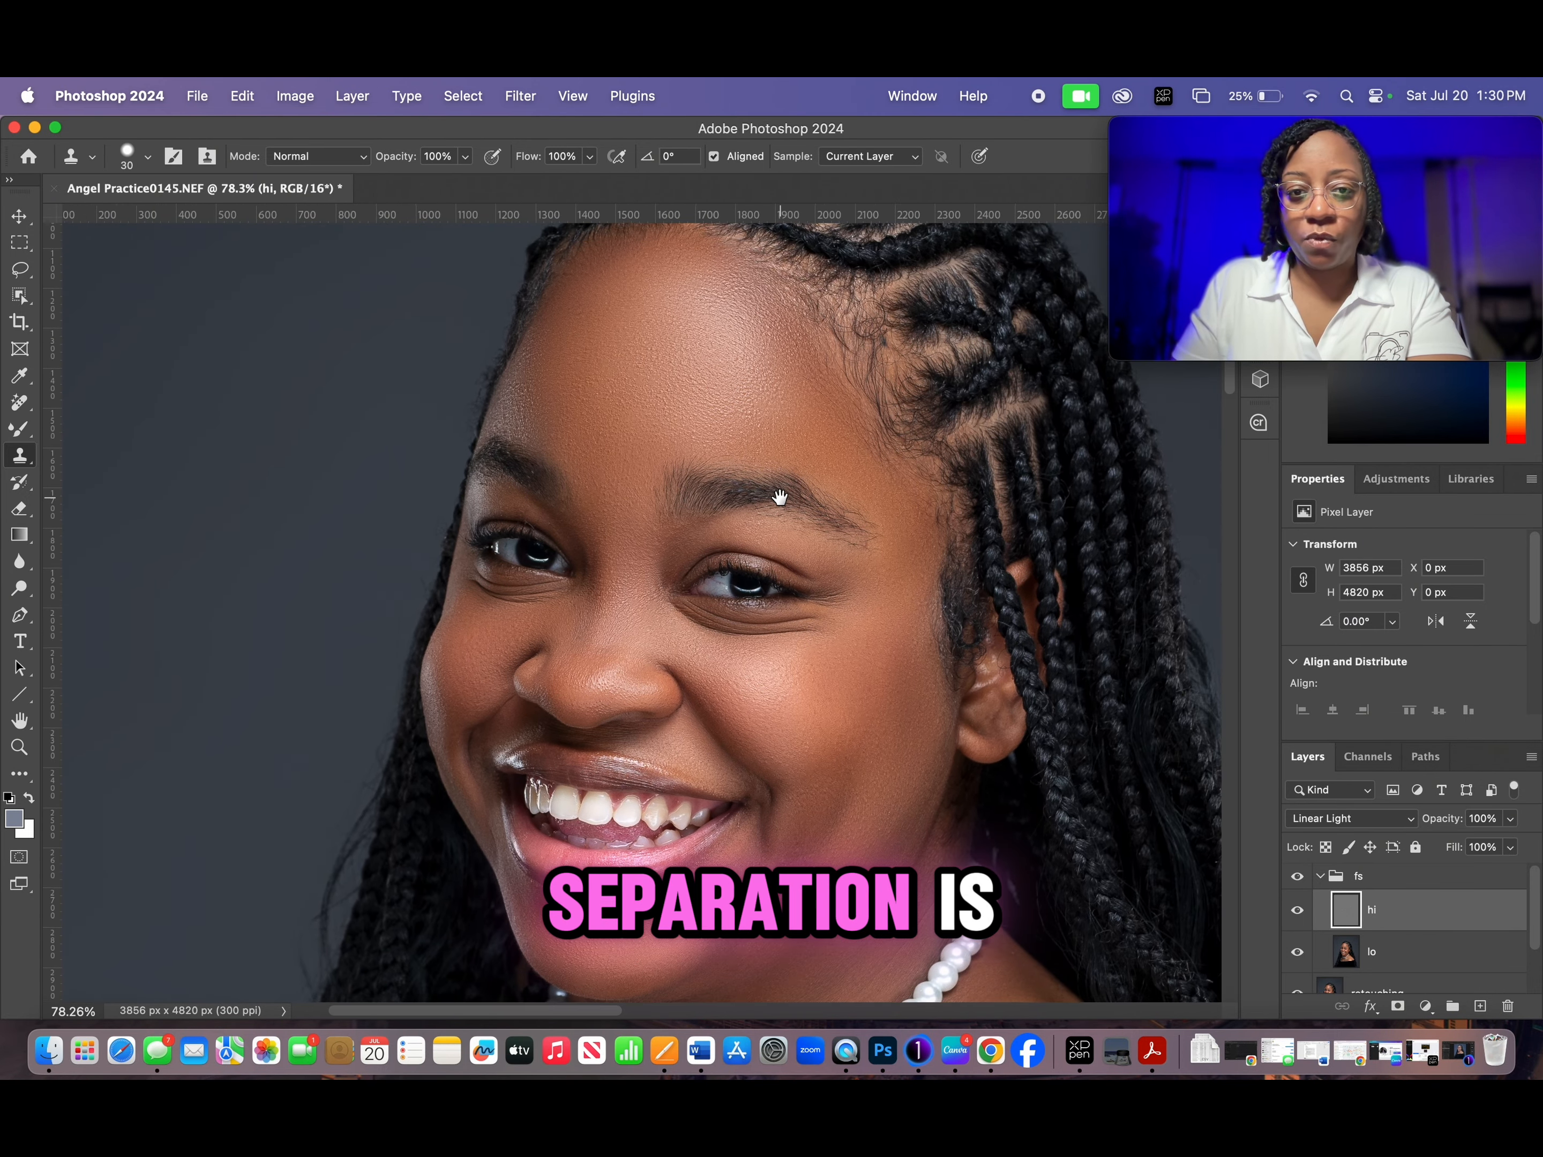
# - Make the lo layer active and outline the forehead skin between the hairline and eyebrows with the Lasso tool
pyautogui.click(1459, 952)
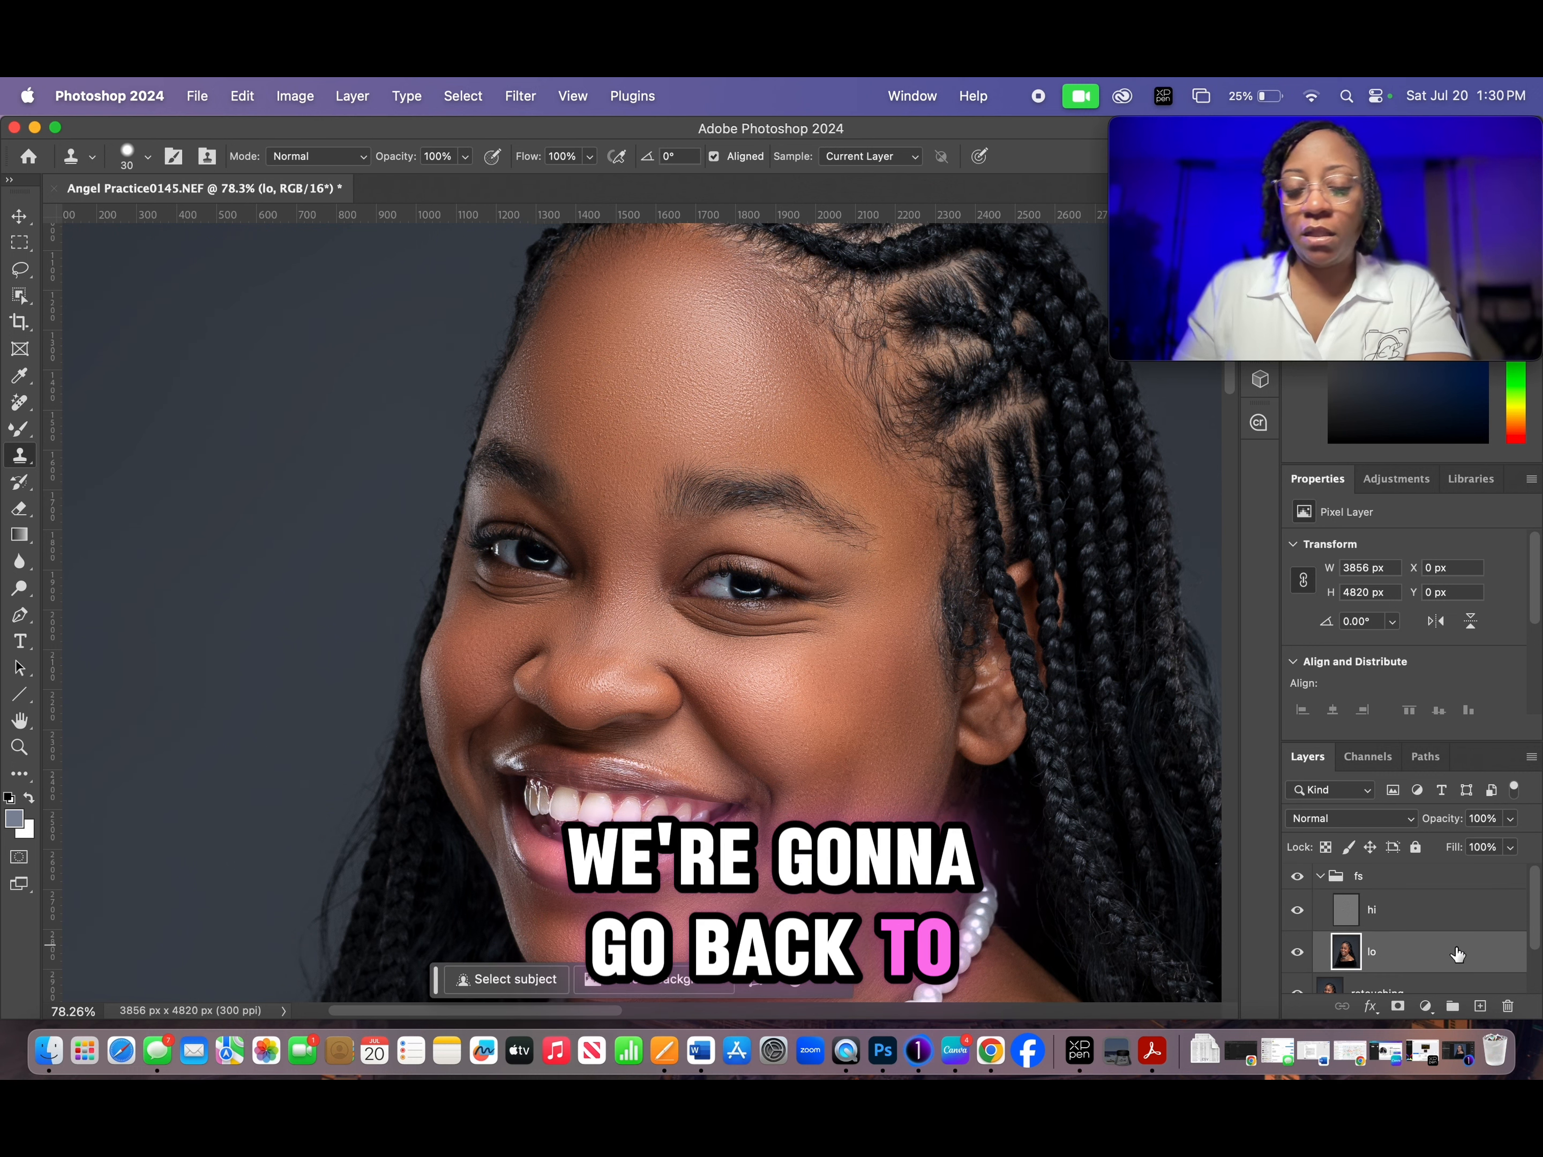
pyautogui.click(19, 269)
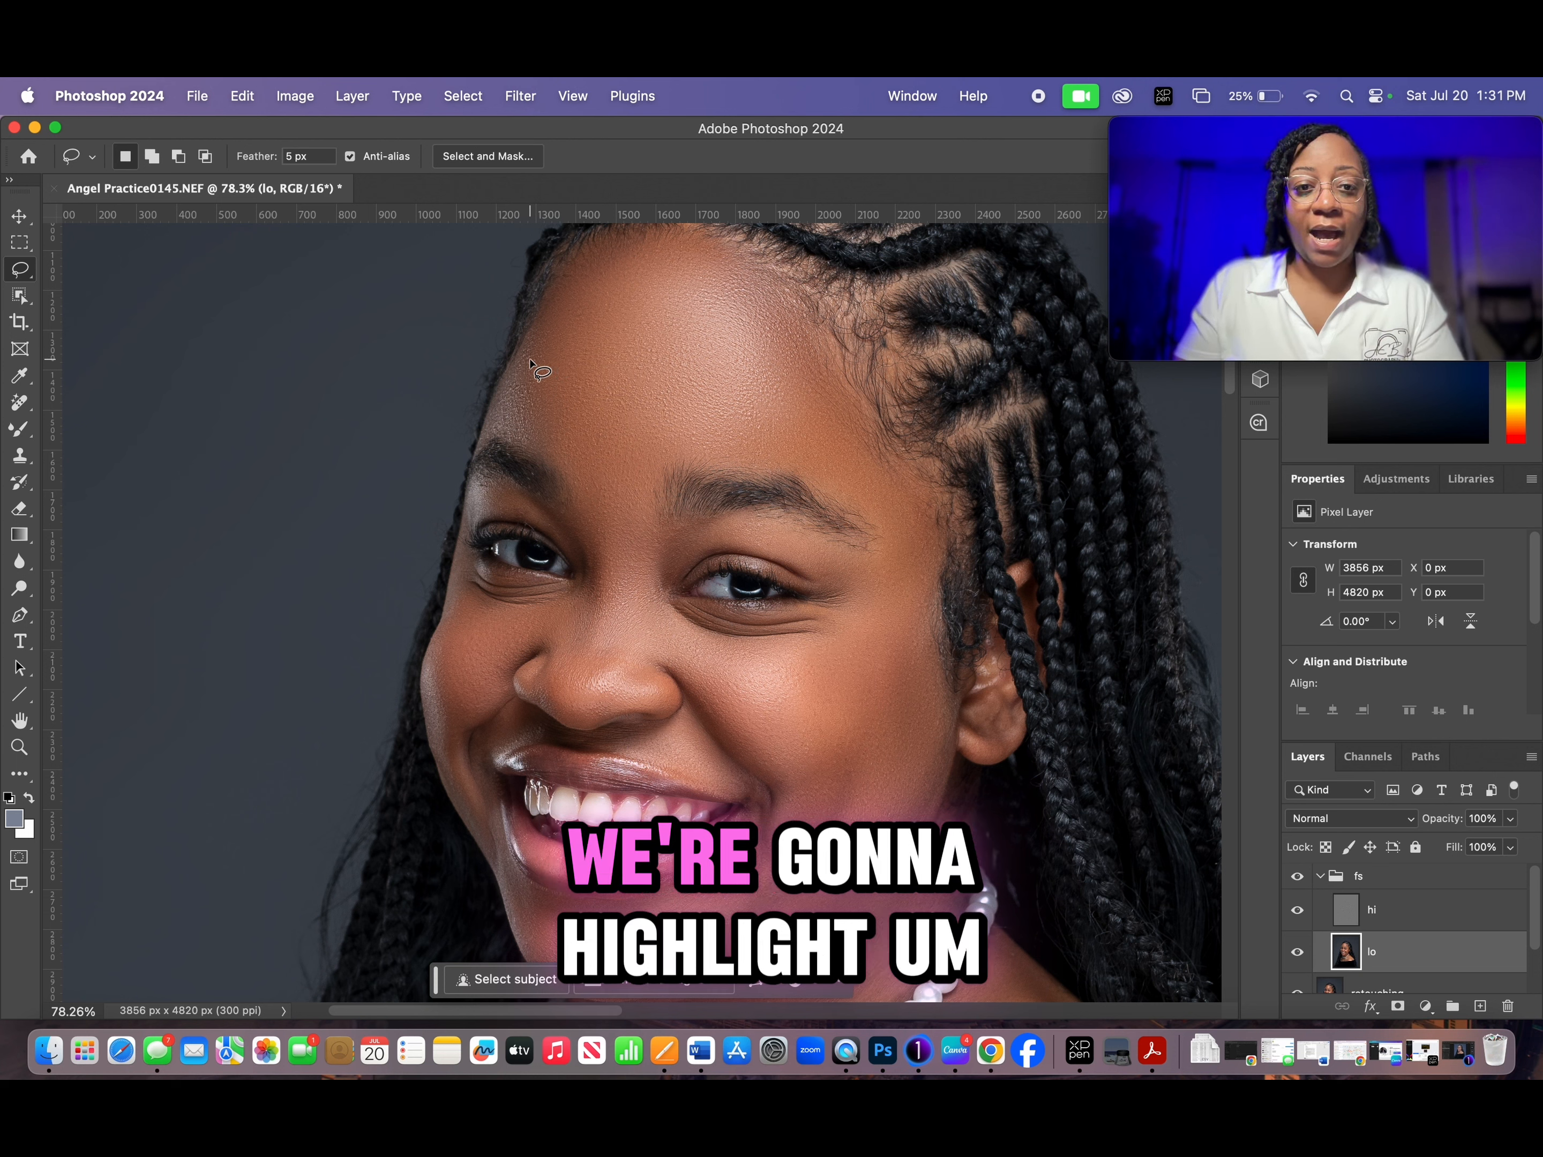
pyautogui.moveTo(530, 360)
pyautogui.mouseDown()
pyautogui.moveTo(621, 265)
pyautogui.moveTo(717, 262)
pyautogui.moveTo(747, 269)
pyautogui.moveTo(834, 396)
pyautogui.mouseUp()
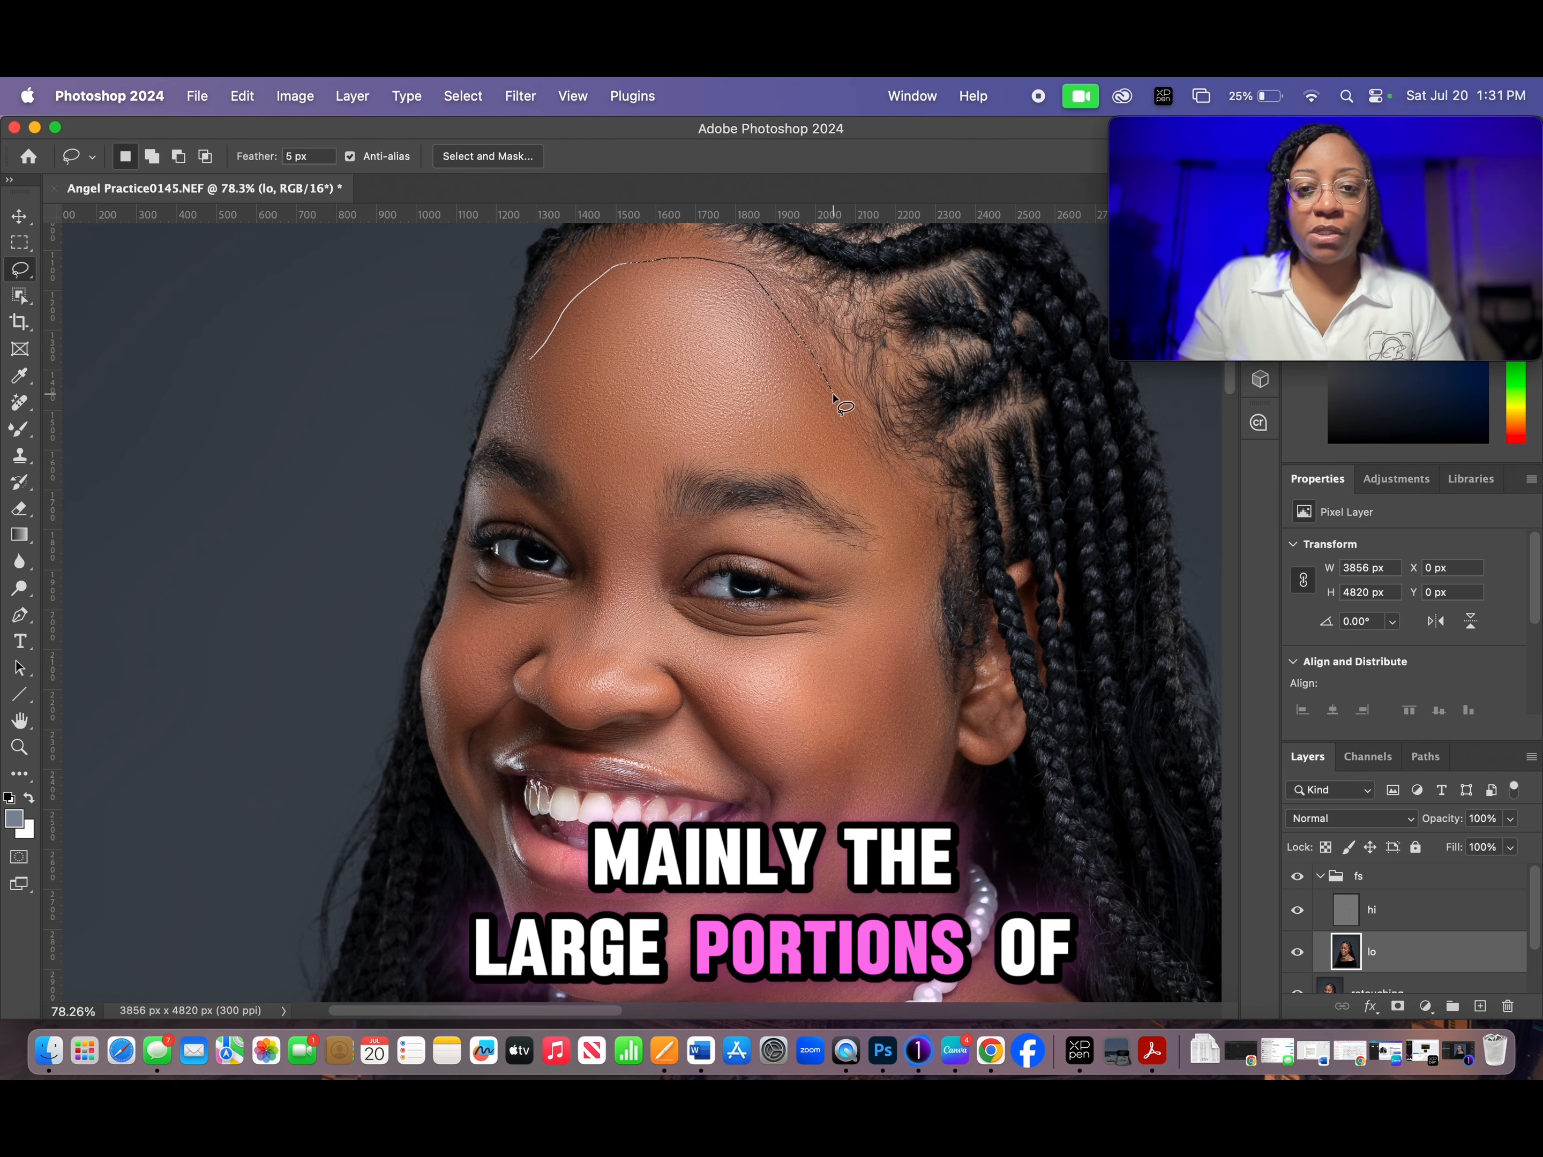
pyautogui.moveTo(867, 465); pyautogui.dragTo(872, 482)
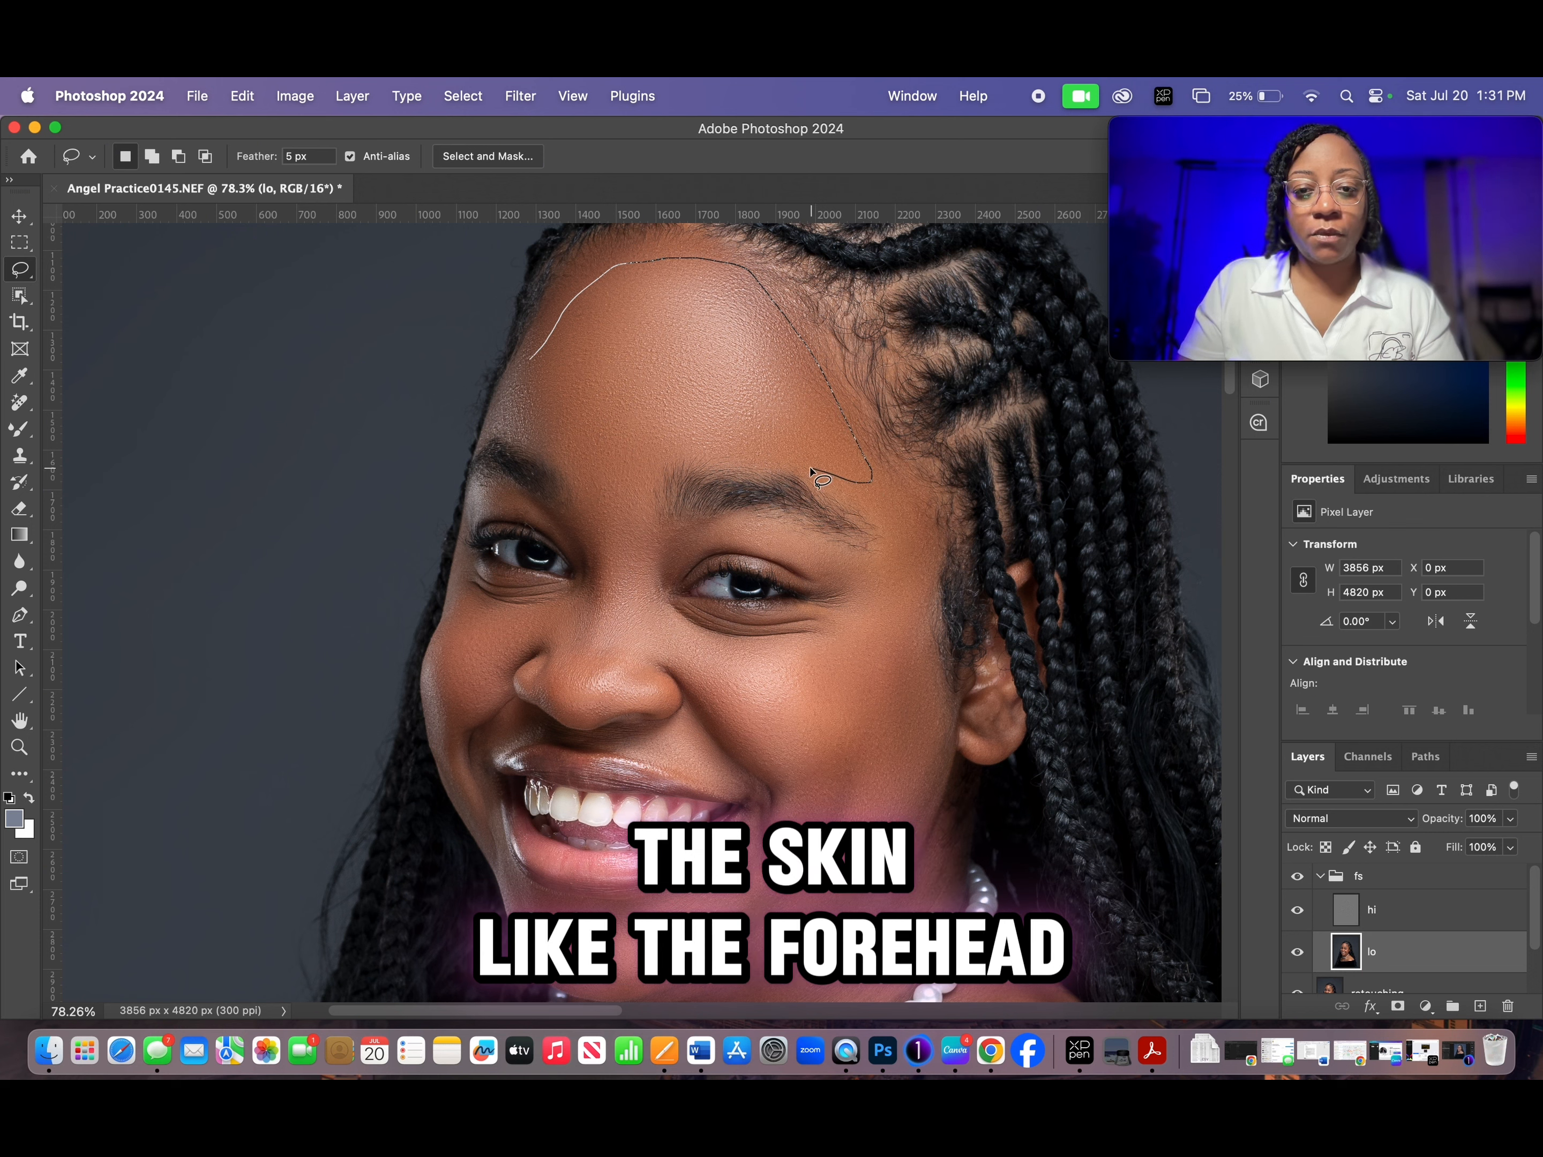
pyautogui.moveTo(735, 454)
pyautogui.mouseDown()
pyautogui.moveTo(598, 479)
pyautogui.moveTo(523, 419)
pyautogui.moveTo(509, 376)
pyautogui.moveTo(527, 358)
pyautogui.mouseUp()
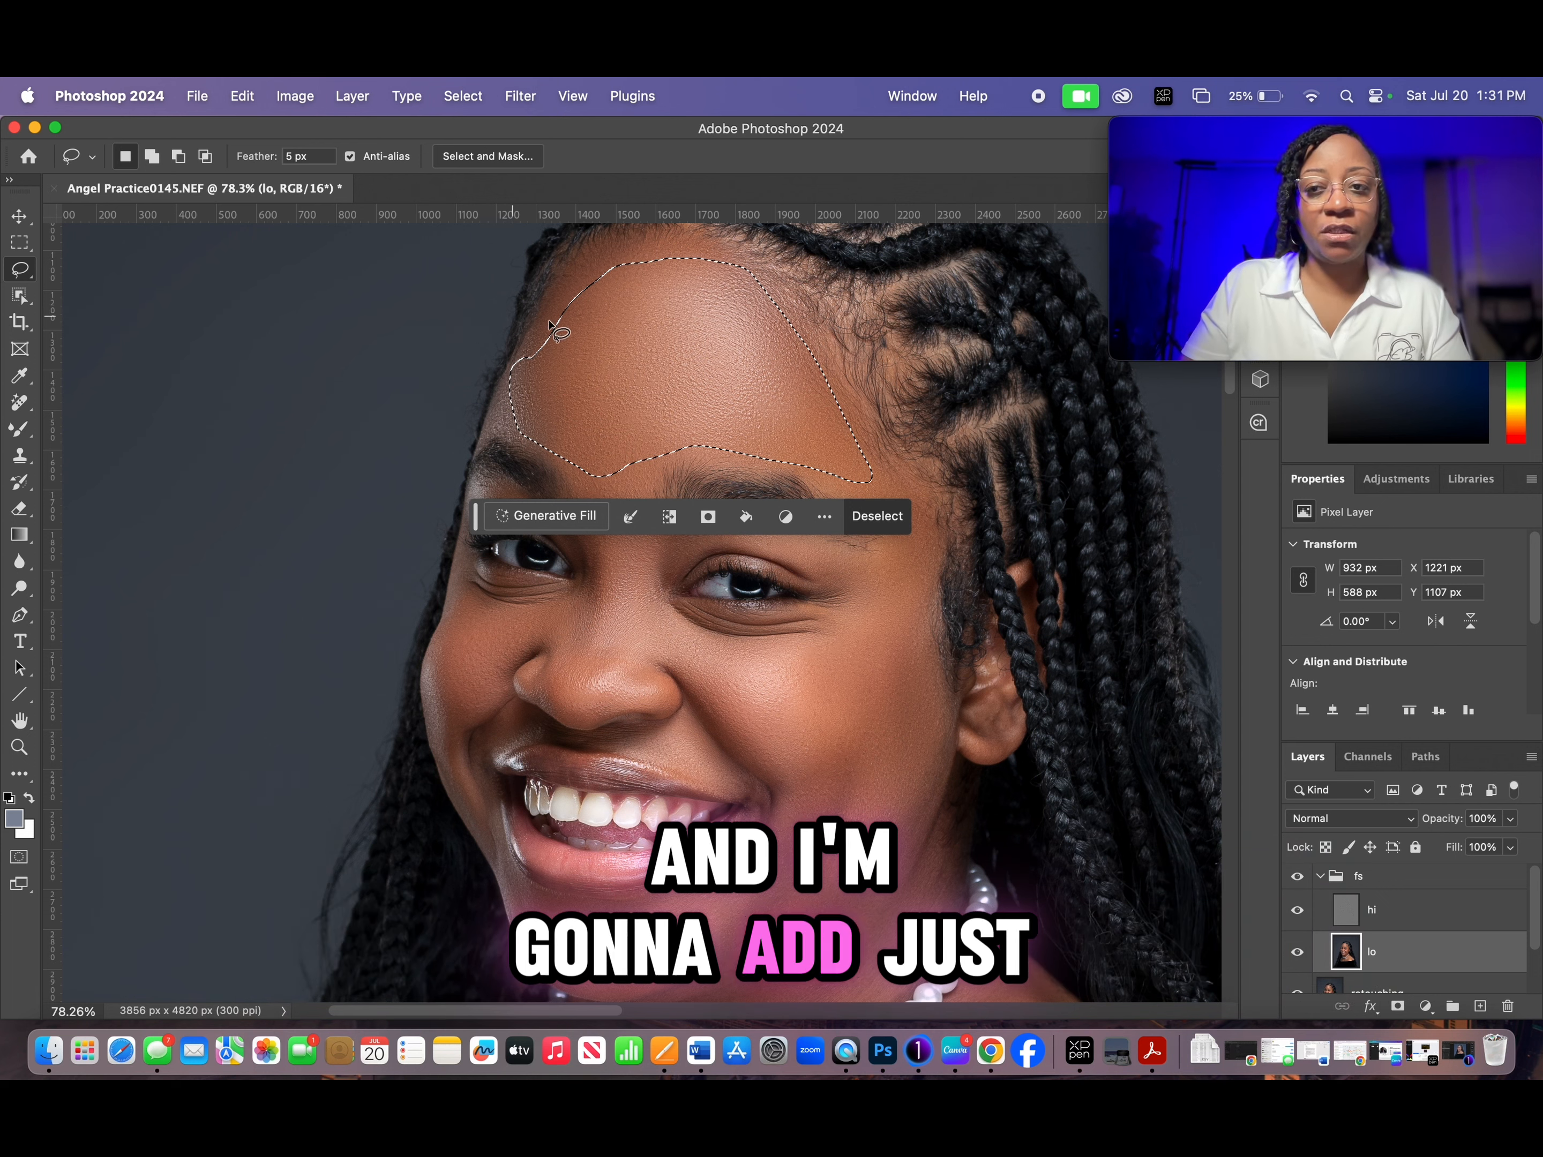
# - Apply a Gaussian Blur with a 9.3-pixel radius to the selected forehead skin and clear the selection
pyautogui.click(530, 96)
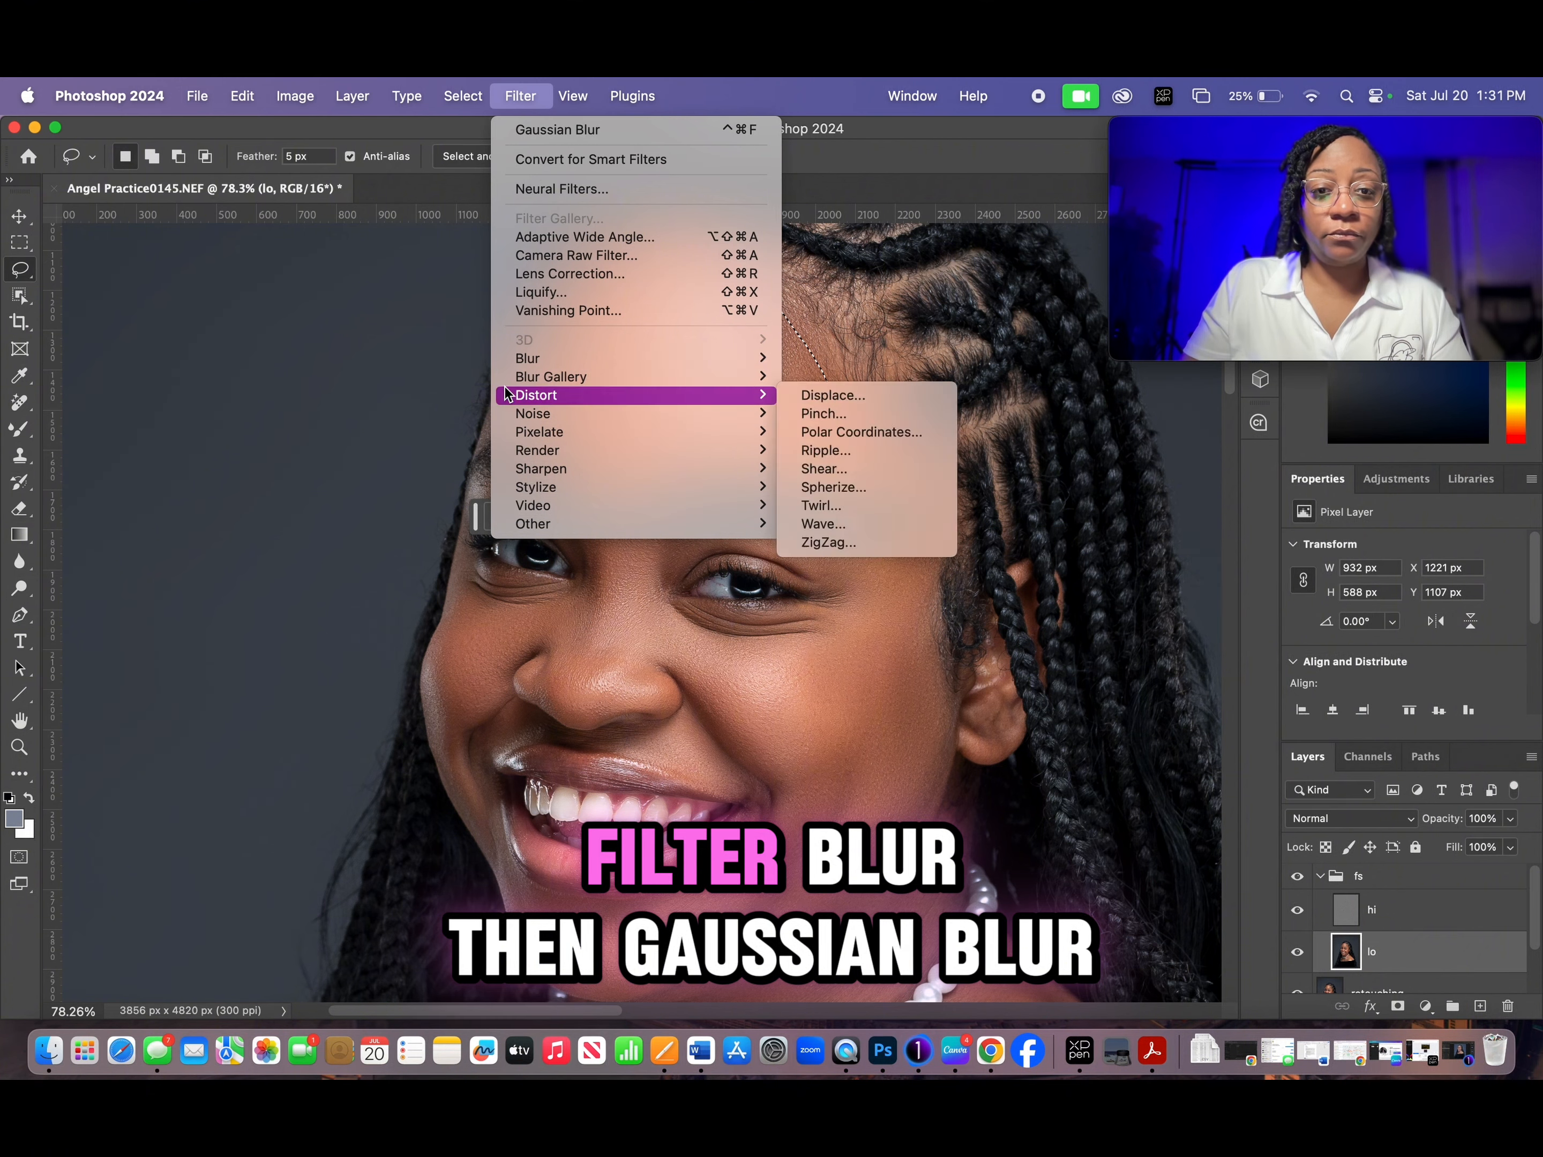
pyautogui.moveTo(525, 365)
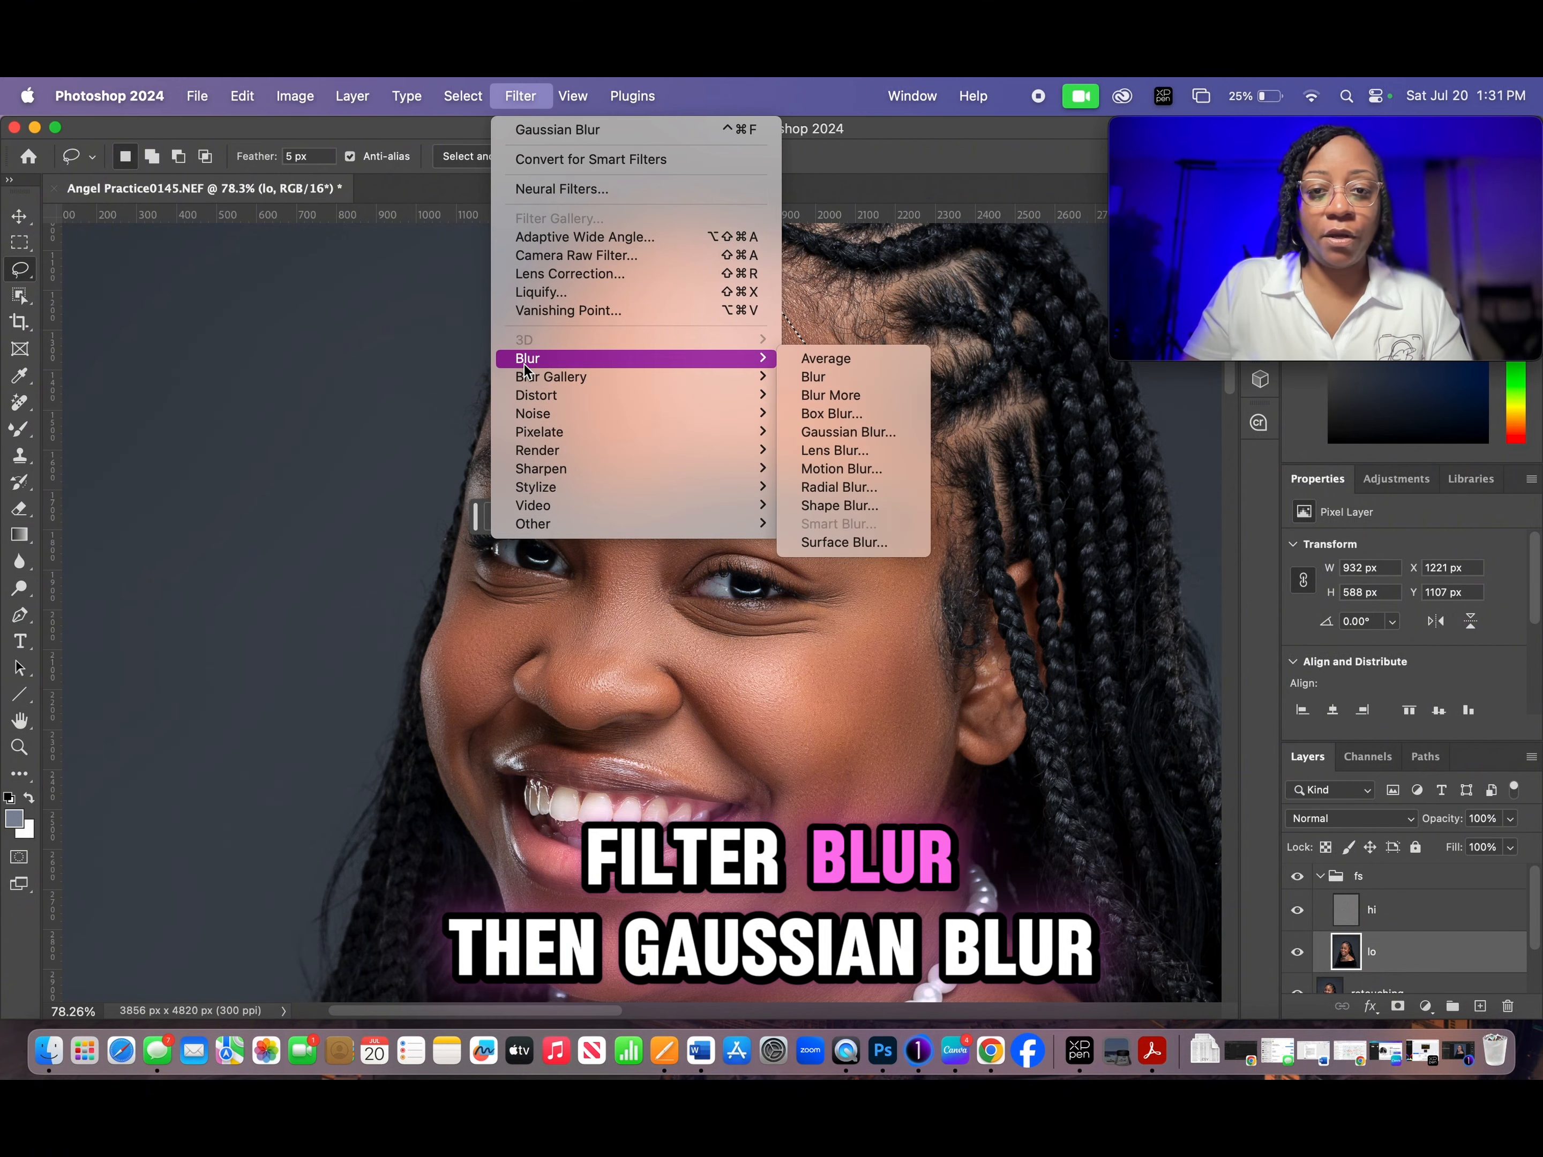
pyautogui.click(849, 433)
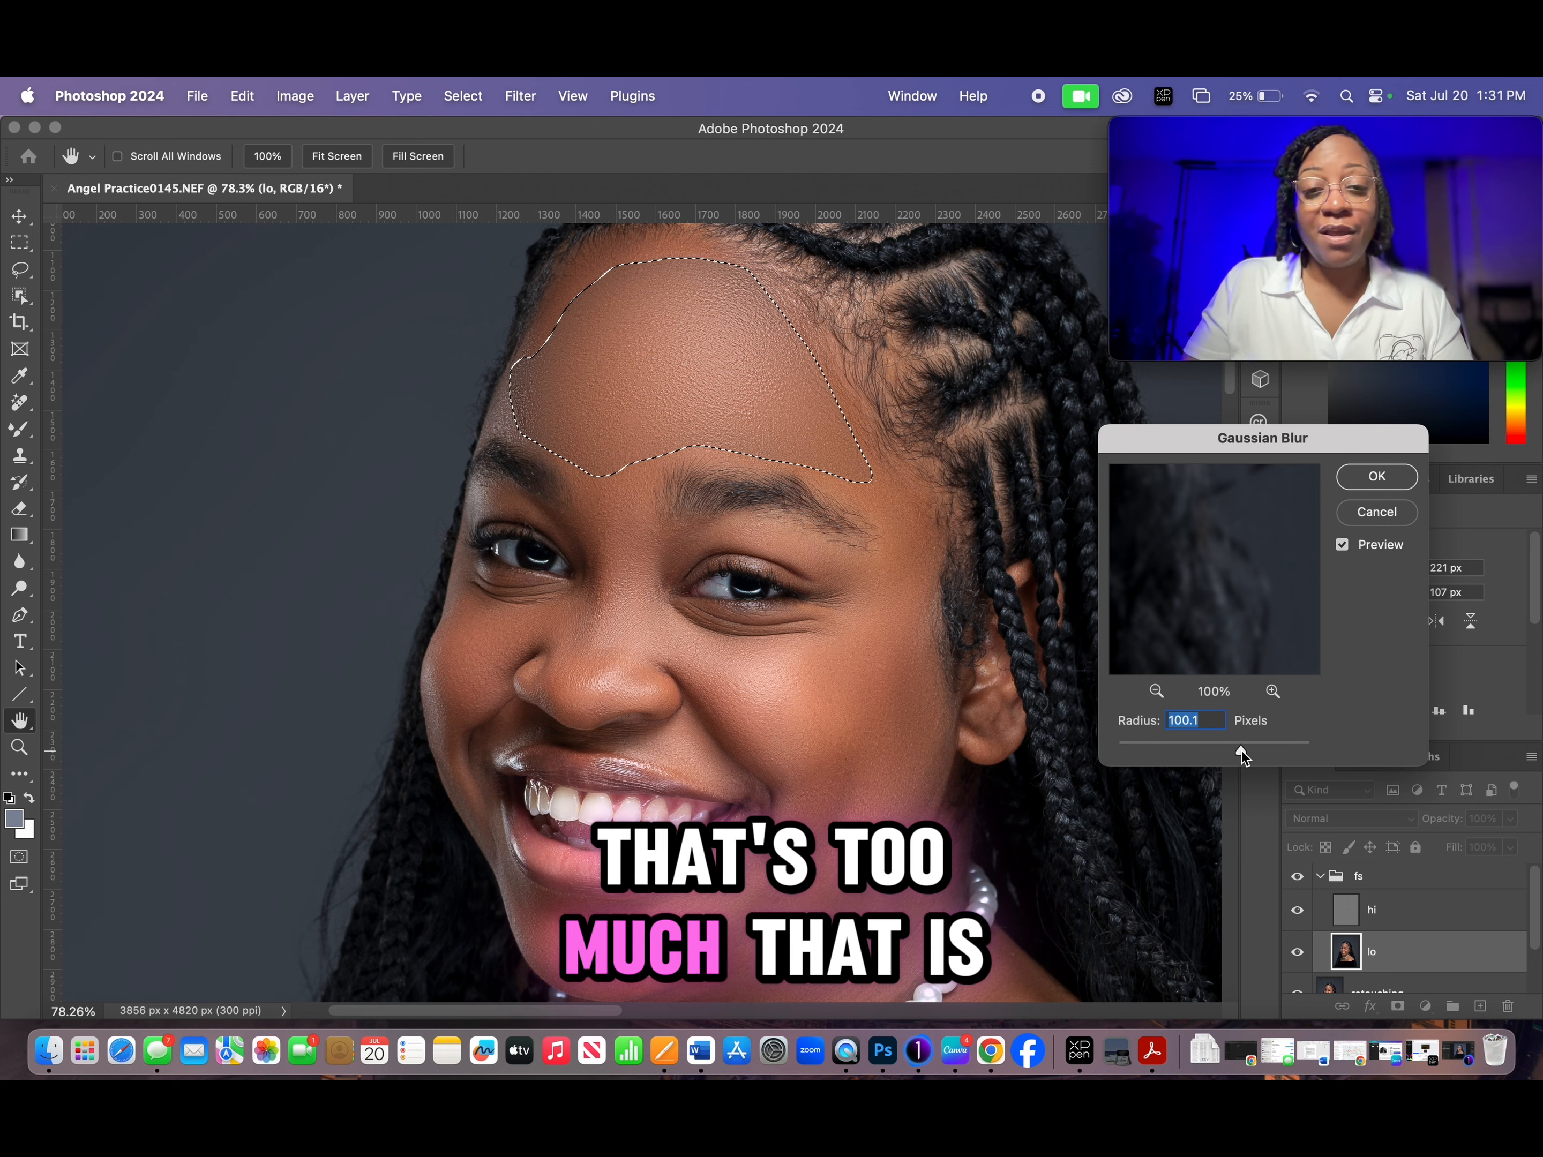
pyautogui.moveTo(1242, 752)
pyautogui.mouseDown()
pyautogui.moveTo(1137, 750)
pyautogui.moveTo(1167, 750)
pyautogui.mouseUp()
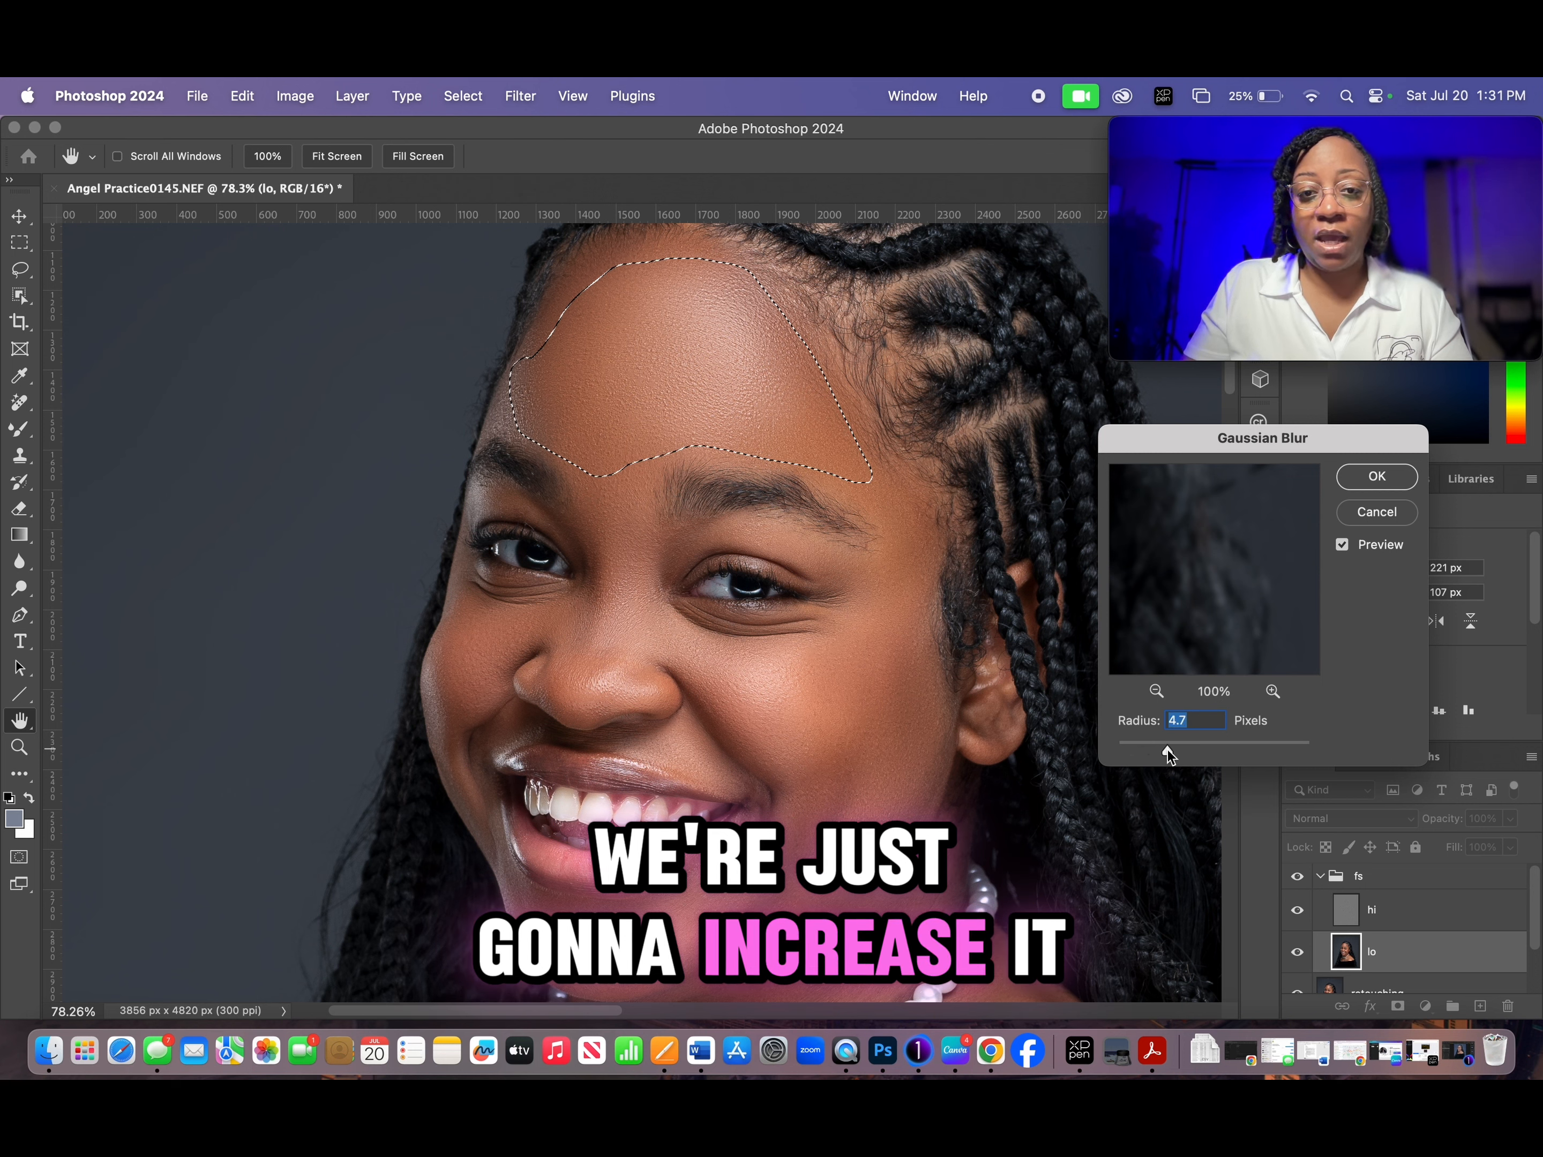
pyautogui.moveTo(1176, 750); pyautogui.dragTo(1184, 751)
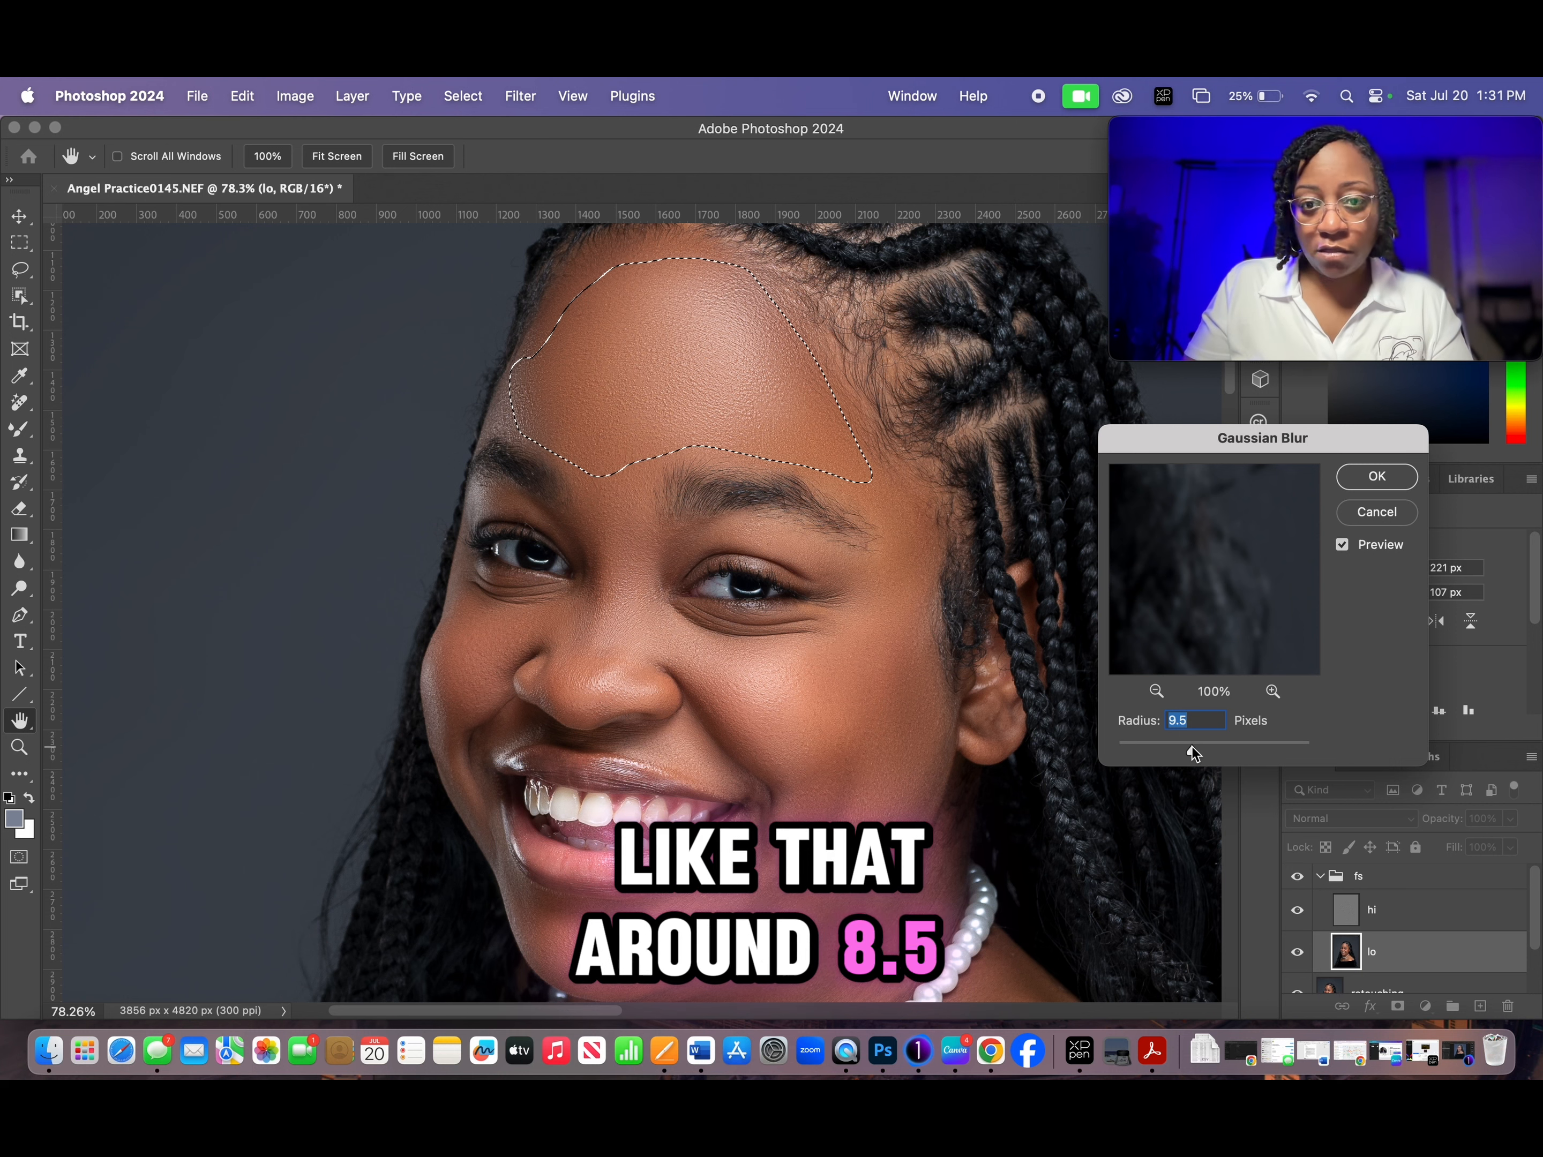
pyautogui.click(1376, 478)
pyautogui.press('super+d')
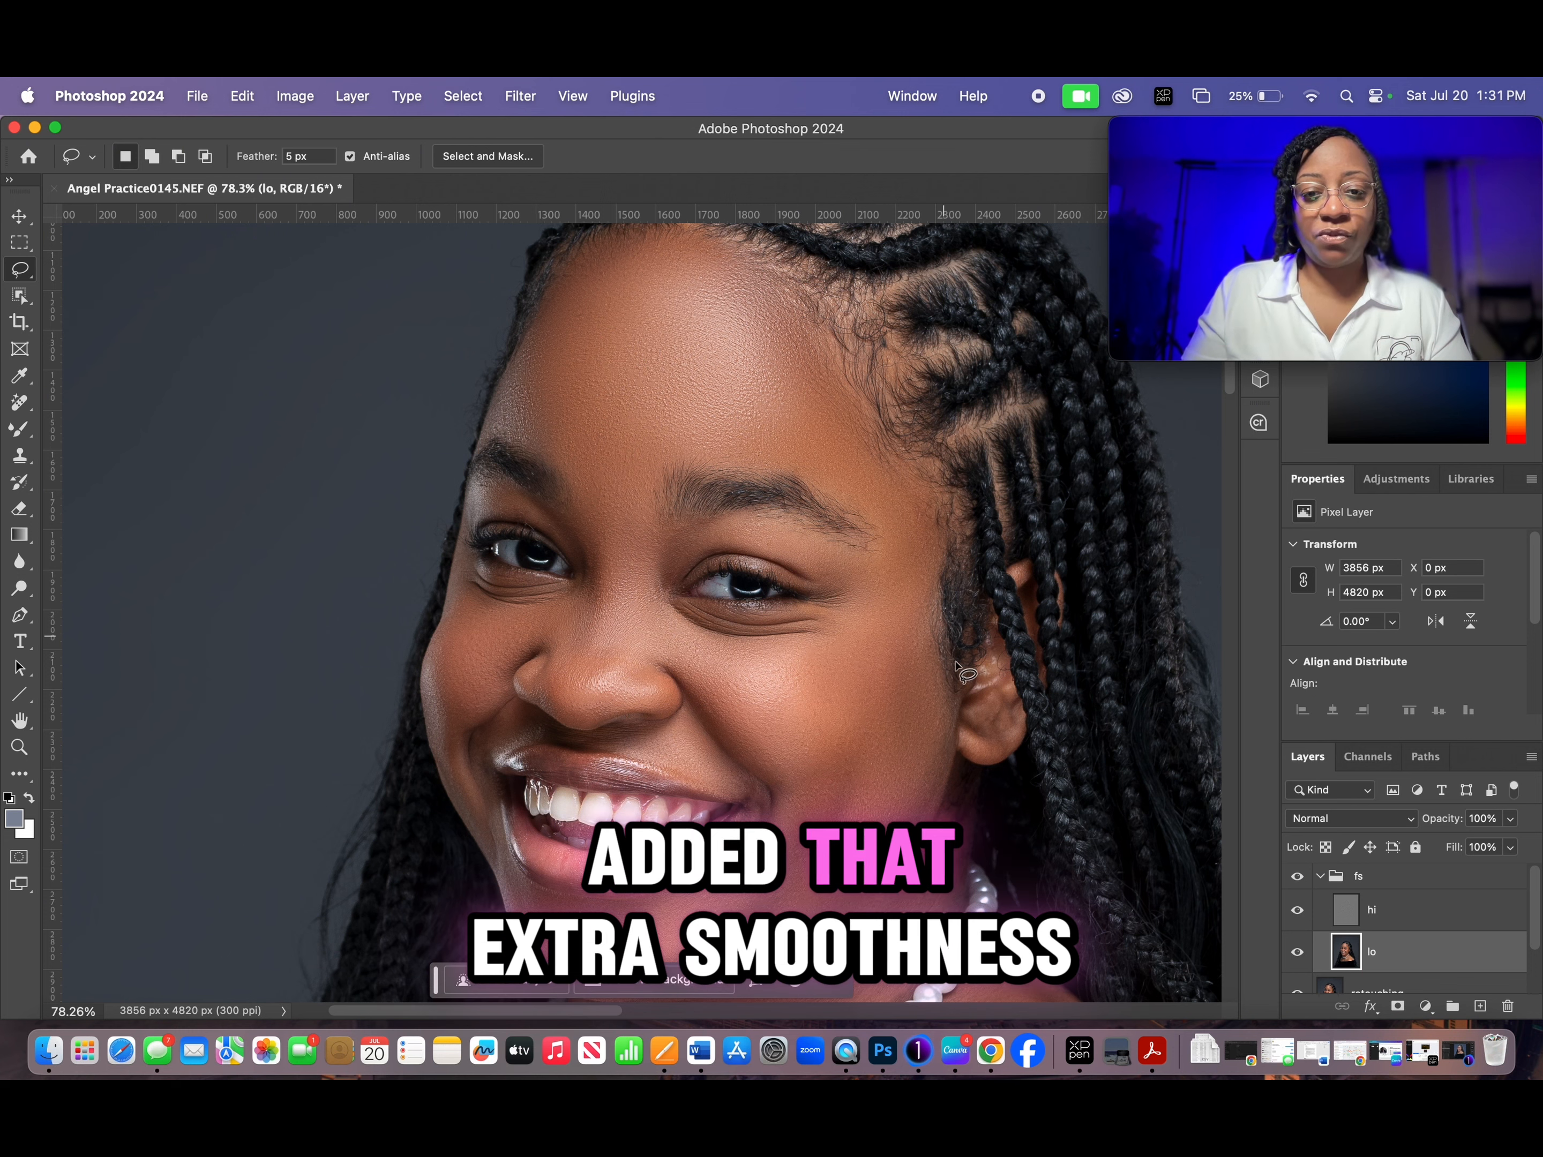
# - Lasso the cheek beside the visible ear, blur it with a 9.3-pixel Gaussian Blur and clear the selection
pyautogui.moveTo(662, 607)
pyautogui.mouseDown()
pyautogui.moveTo(795, 637)
pyautogui.moveTo(920, 559)
pyautogui.moveTo(920, 754)
pyautogui.moveTo(827, 759)
pyautogui.moveTo(726, 718)
pyautogui.mouseUp()
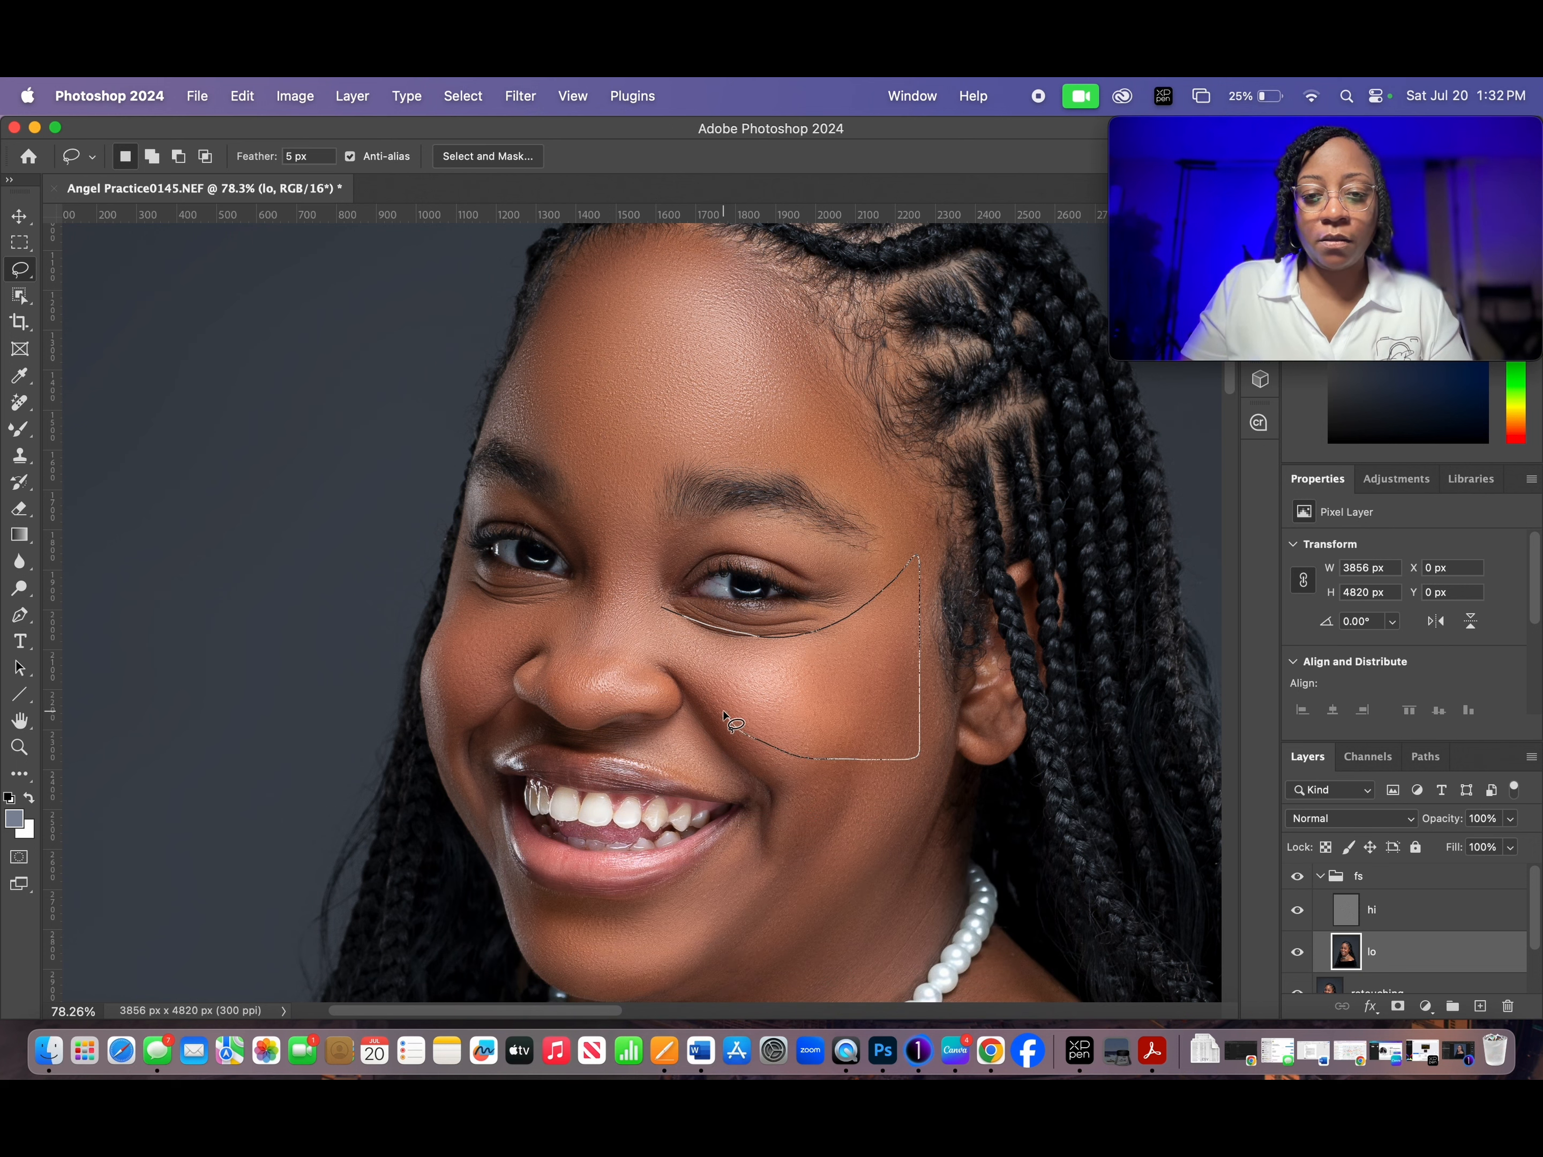
pyautogui.moveTo(658, 622); pyautogui.dragTo(658, 615)
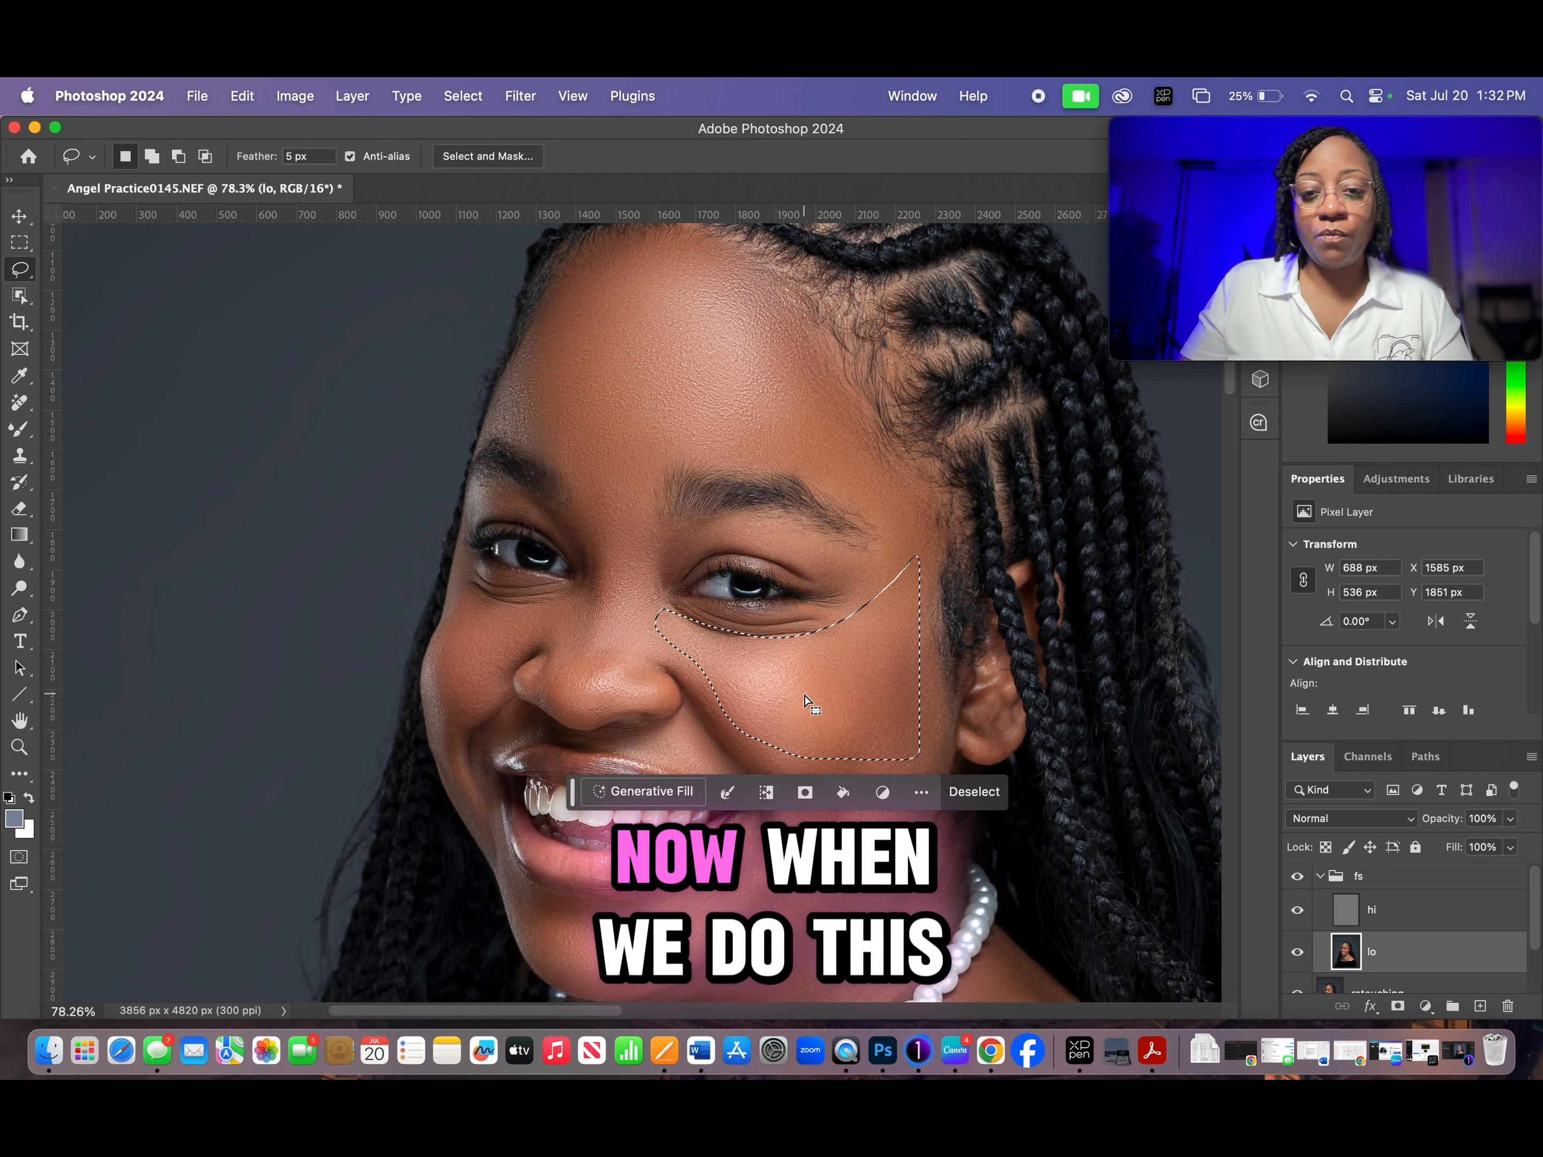
pyautogui.click(463, 96)
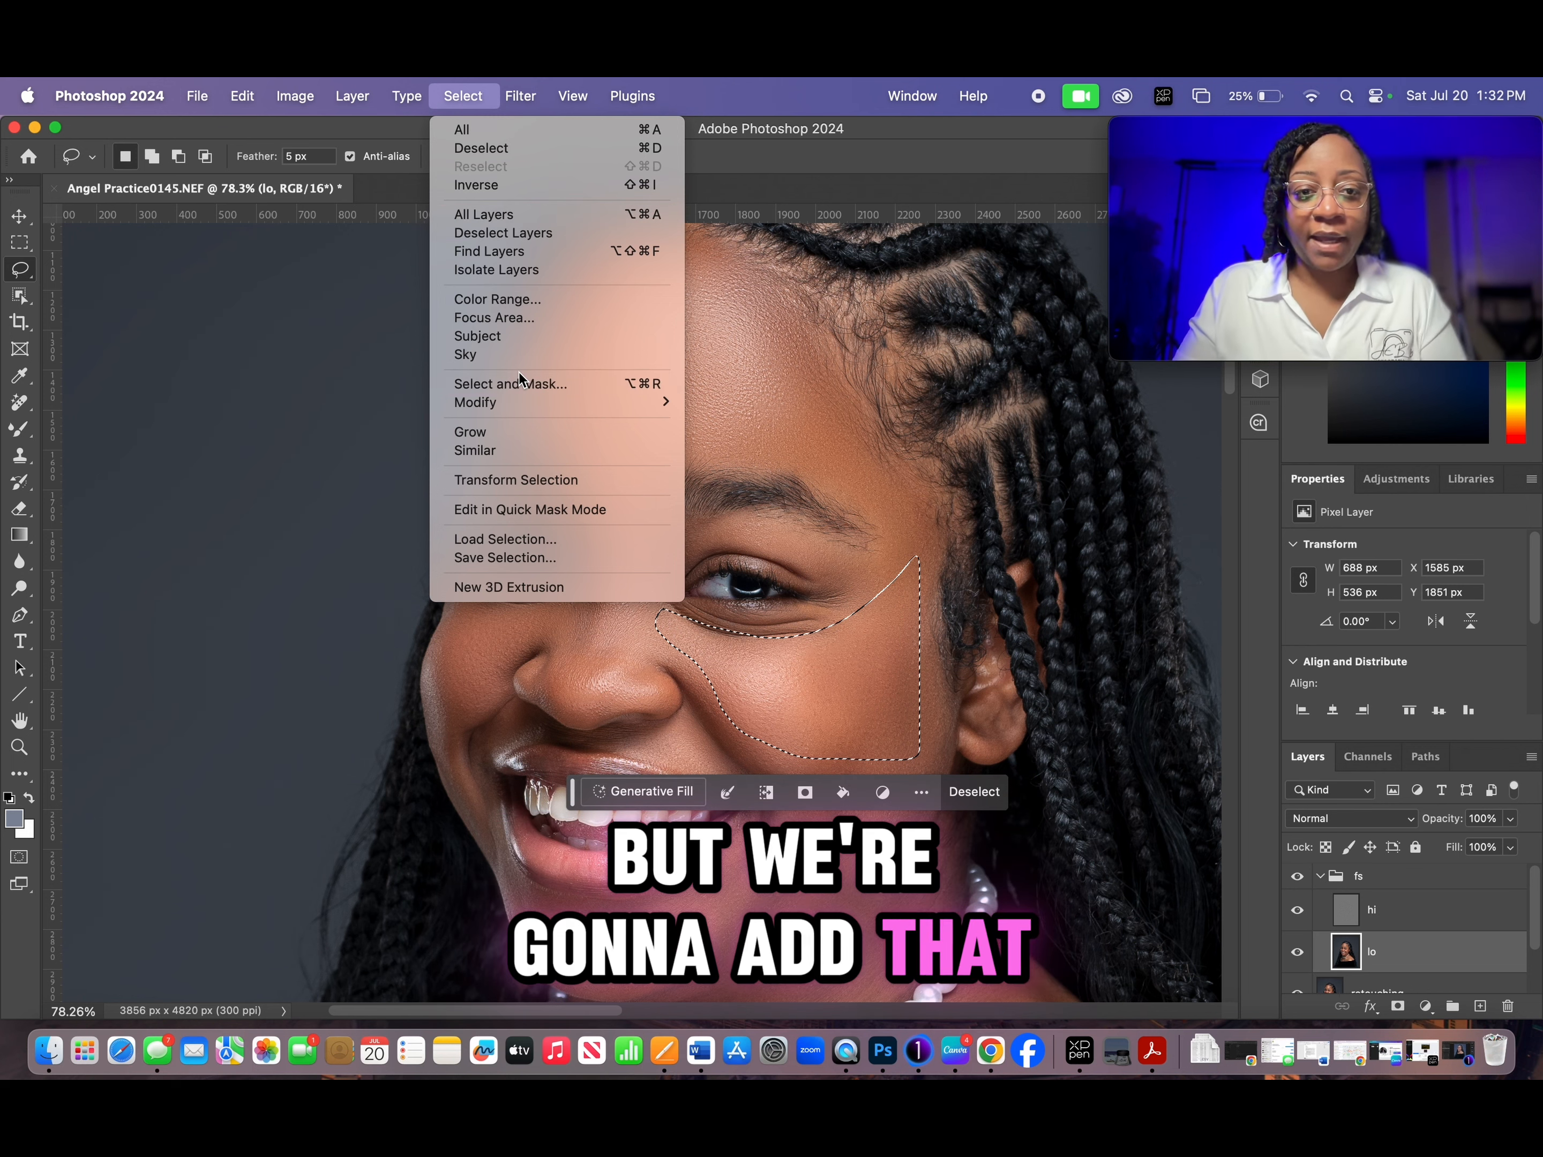
pyautogui.moveTo(523, 96)
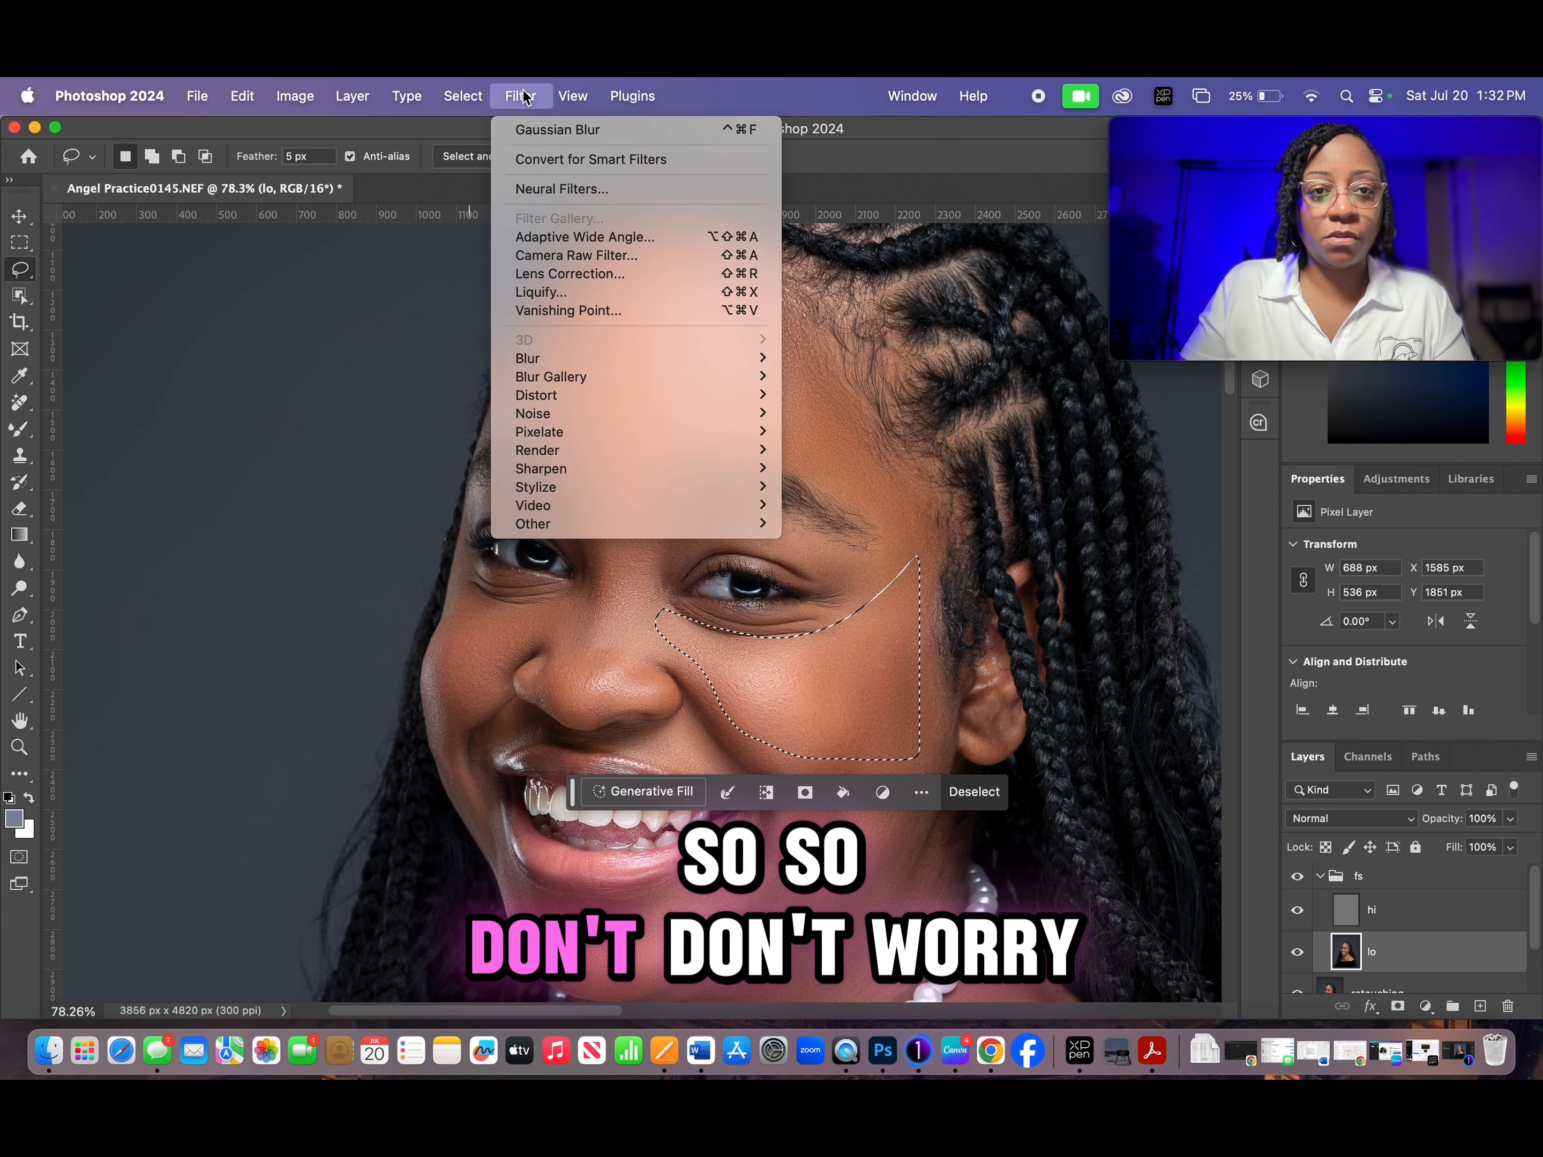
pyautogui.moveTo(622, 360)
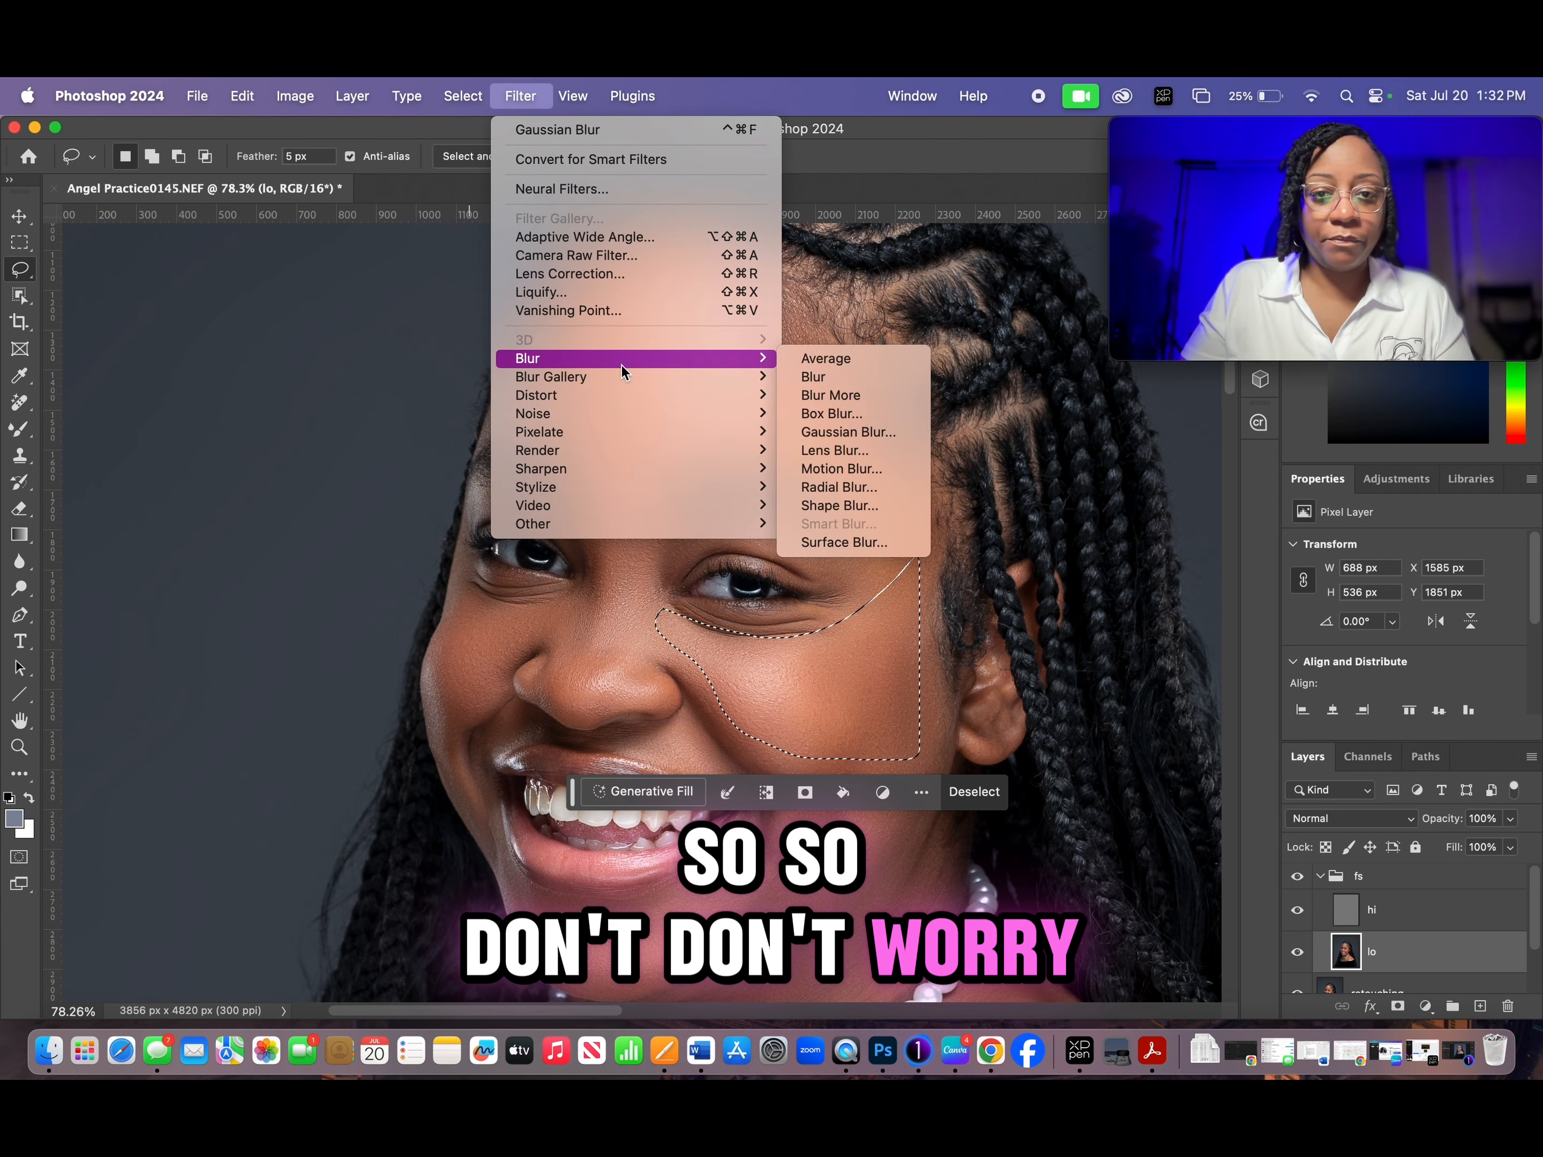
pyautogui.click(875, 433)
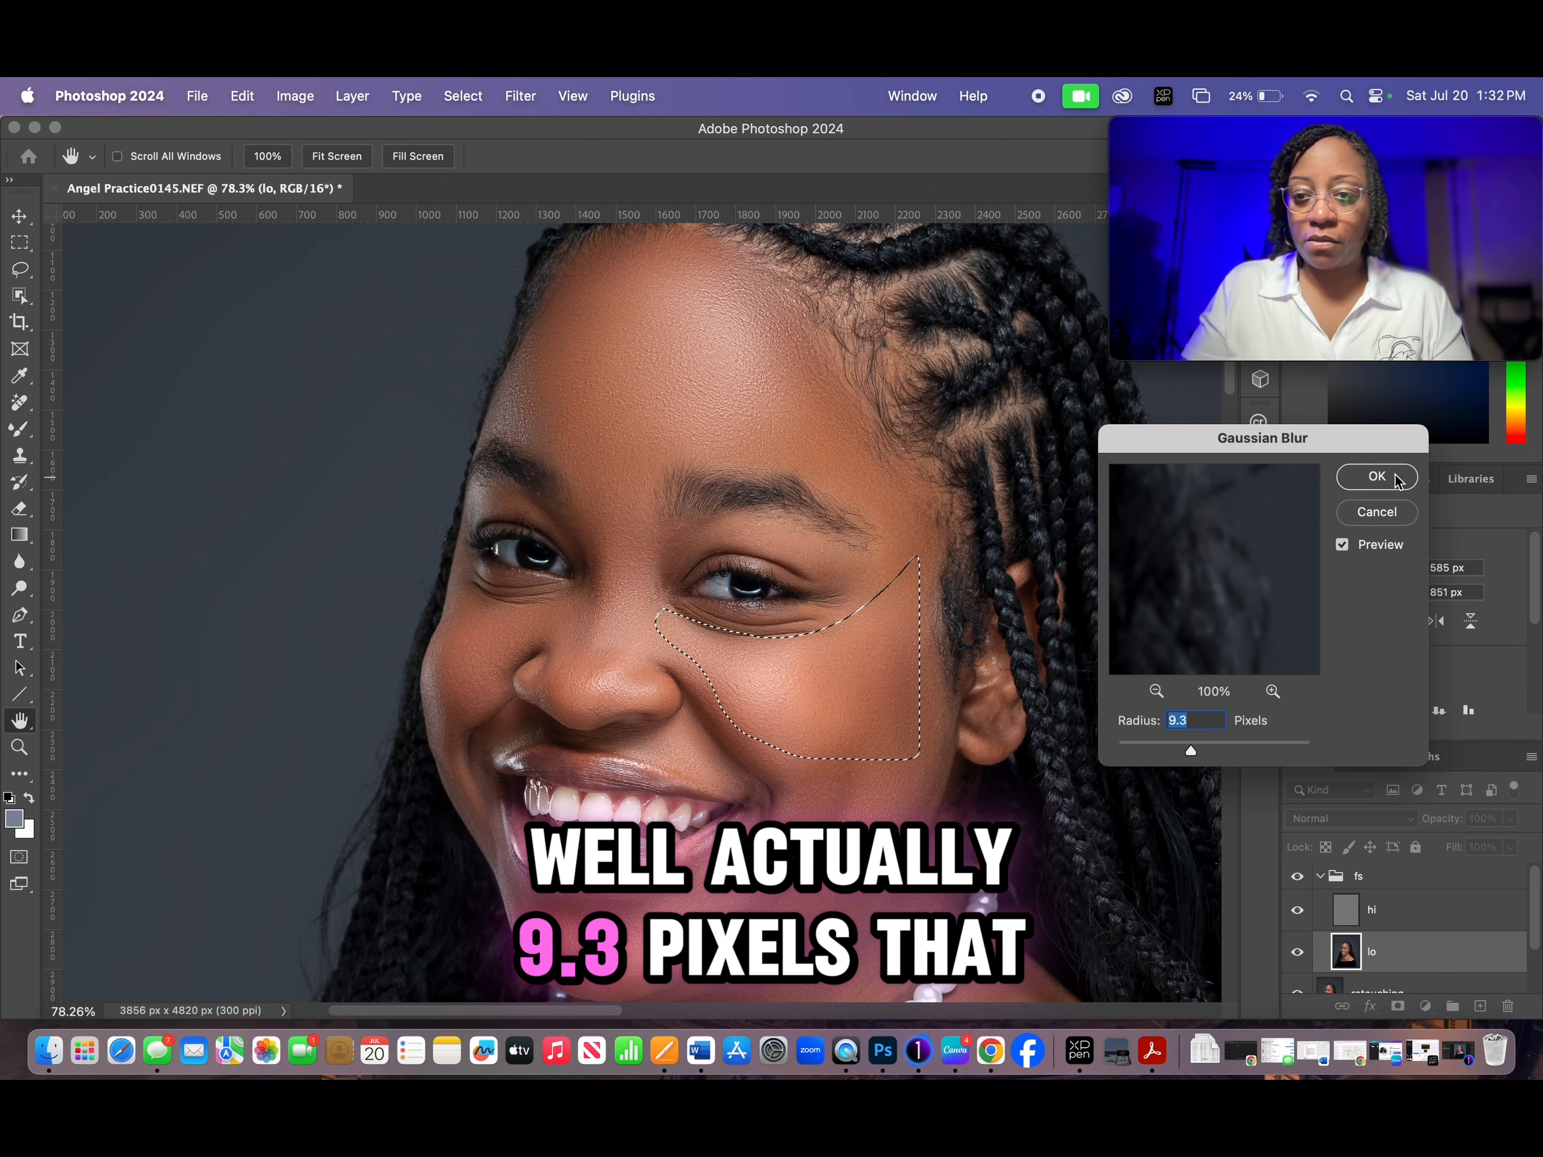
pyautogui.click(1376, 477)
pyautogui.press('l')
pyautogui.hotkey('ctrl', 'd')
# - Lasso the far cheek beside the nose, reapply the last Gaussian Blur to it and clear the selection
pyautogui.moveTo(469, 581)
pyautogui.mouseDown()
pyautogui.moveTo(571, 599)
pyautogui.moveTo(476, 674)
pyautogui.moveTo(446, 670)
pyautogui.moveTo(455, 573)
pyautogui.mouseUp()
pyautogui.click(519, 98)
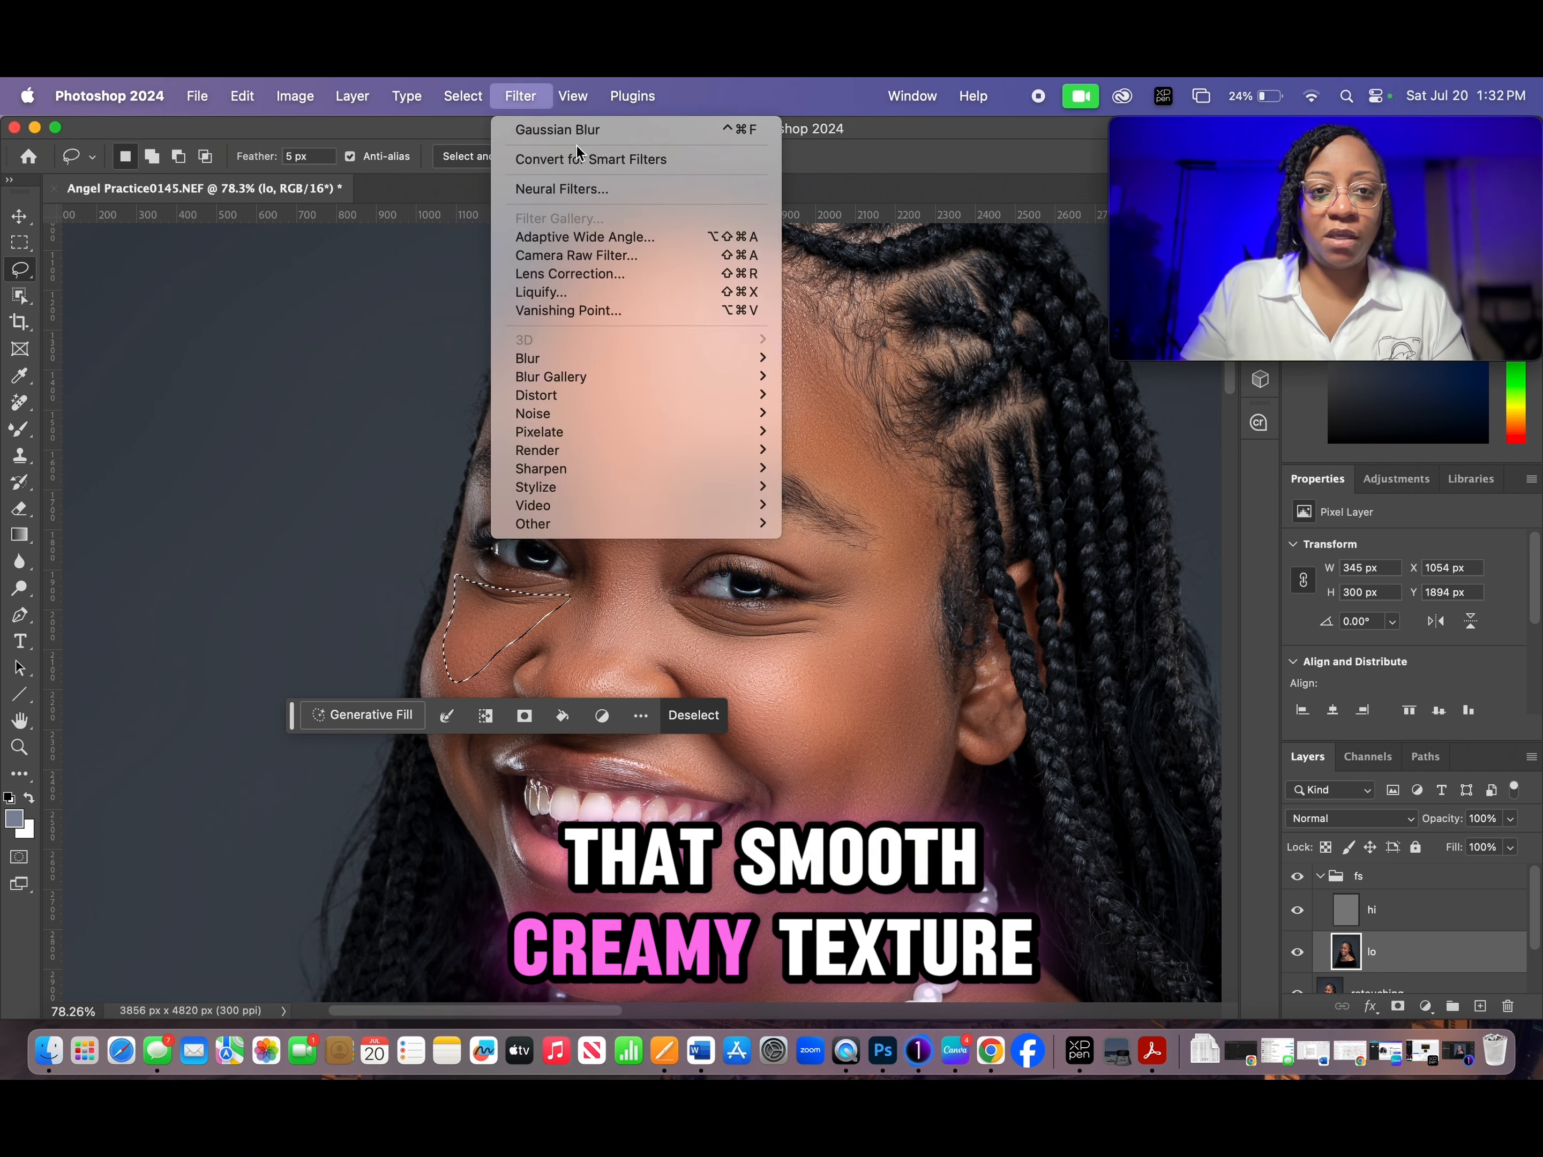
pyautogui.click(577, 135)
pyautogui.press('super+d')
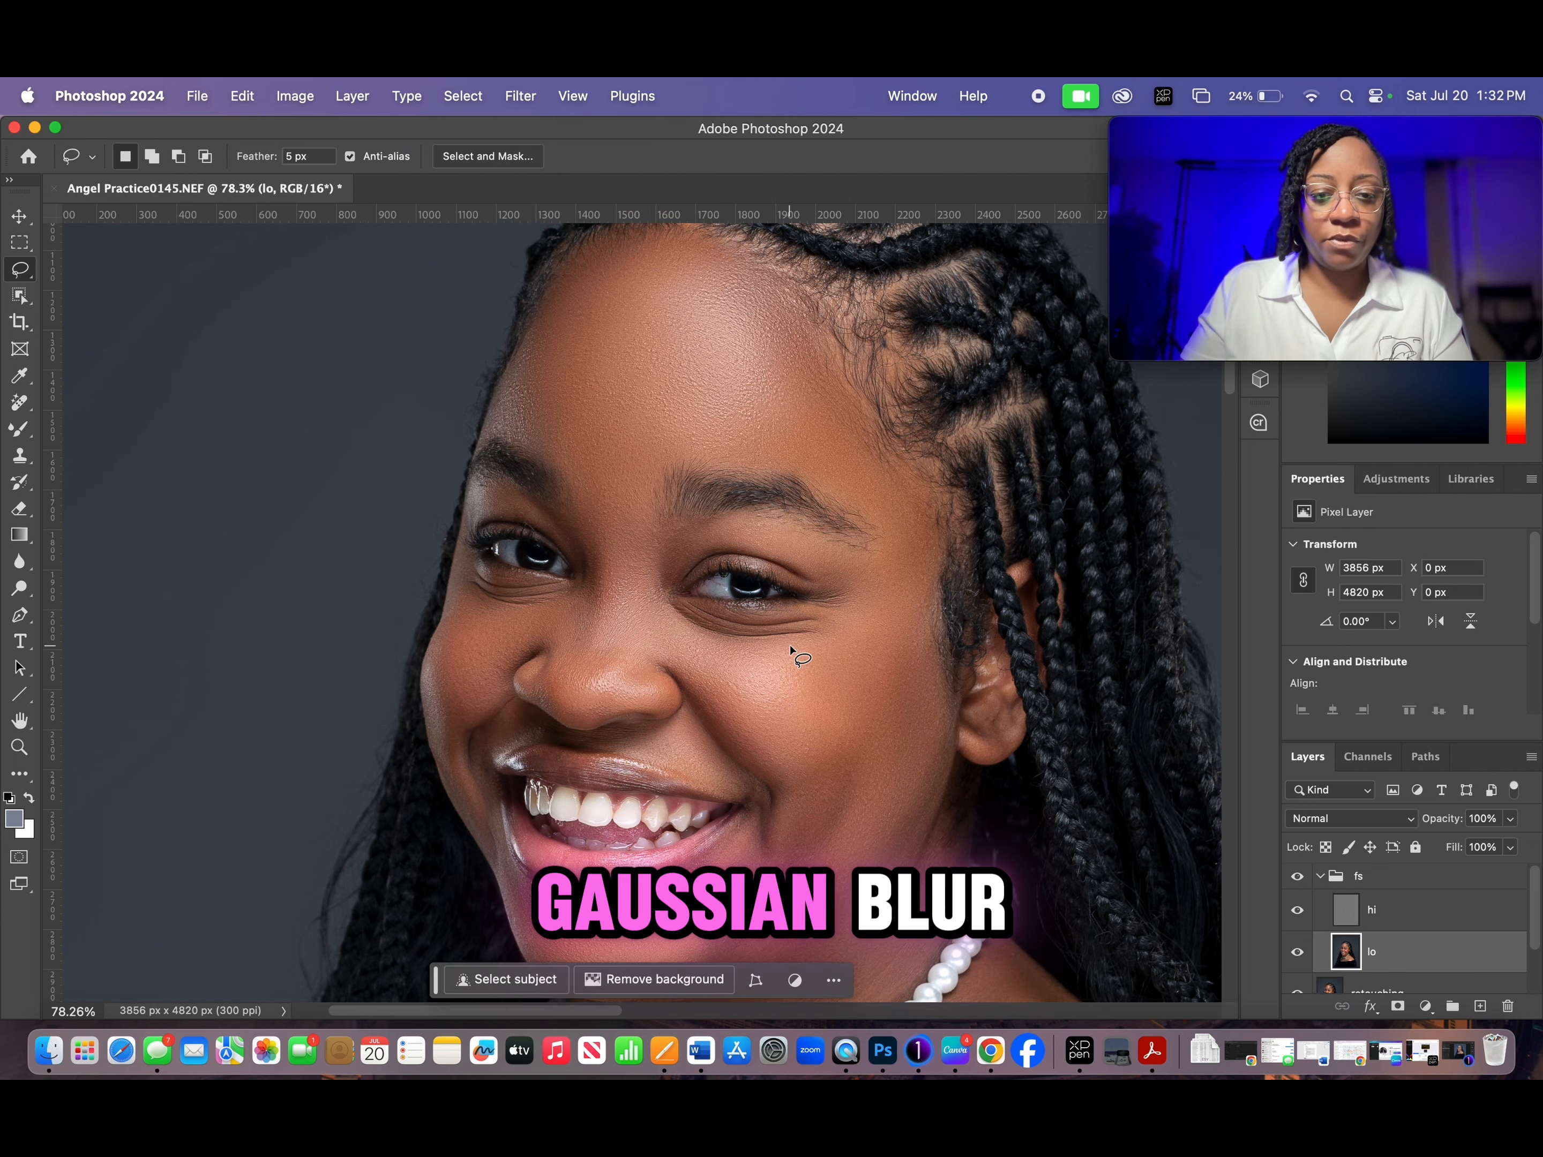
# - Lasso the chin skin below the lower lip, reapply the last Gaussian Blur to it and clear the selection
pyautogui.scroll(-1, 790, 648)
pyautogui.moveTo(833, 750); pyautogui.dragTo(837, 493)
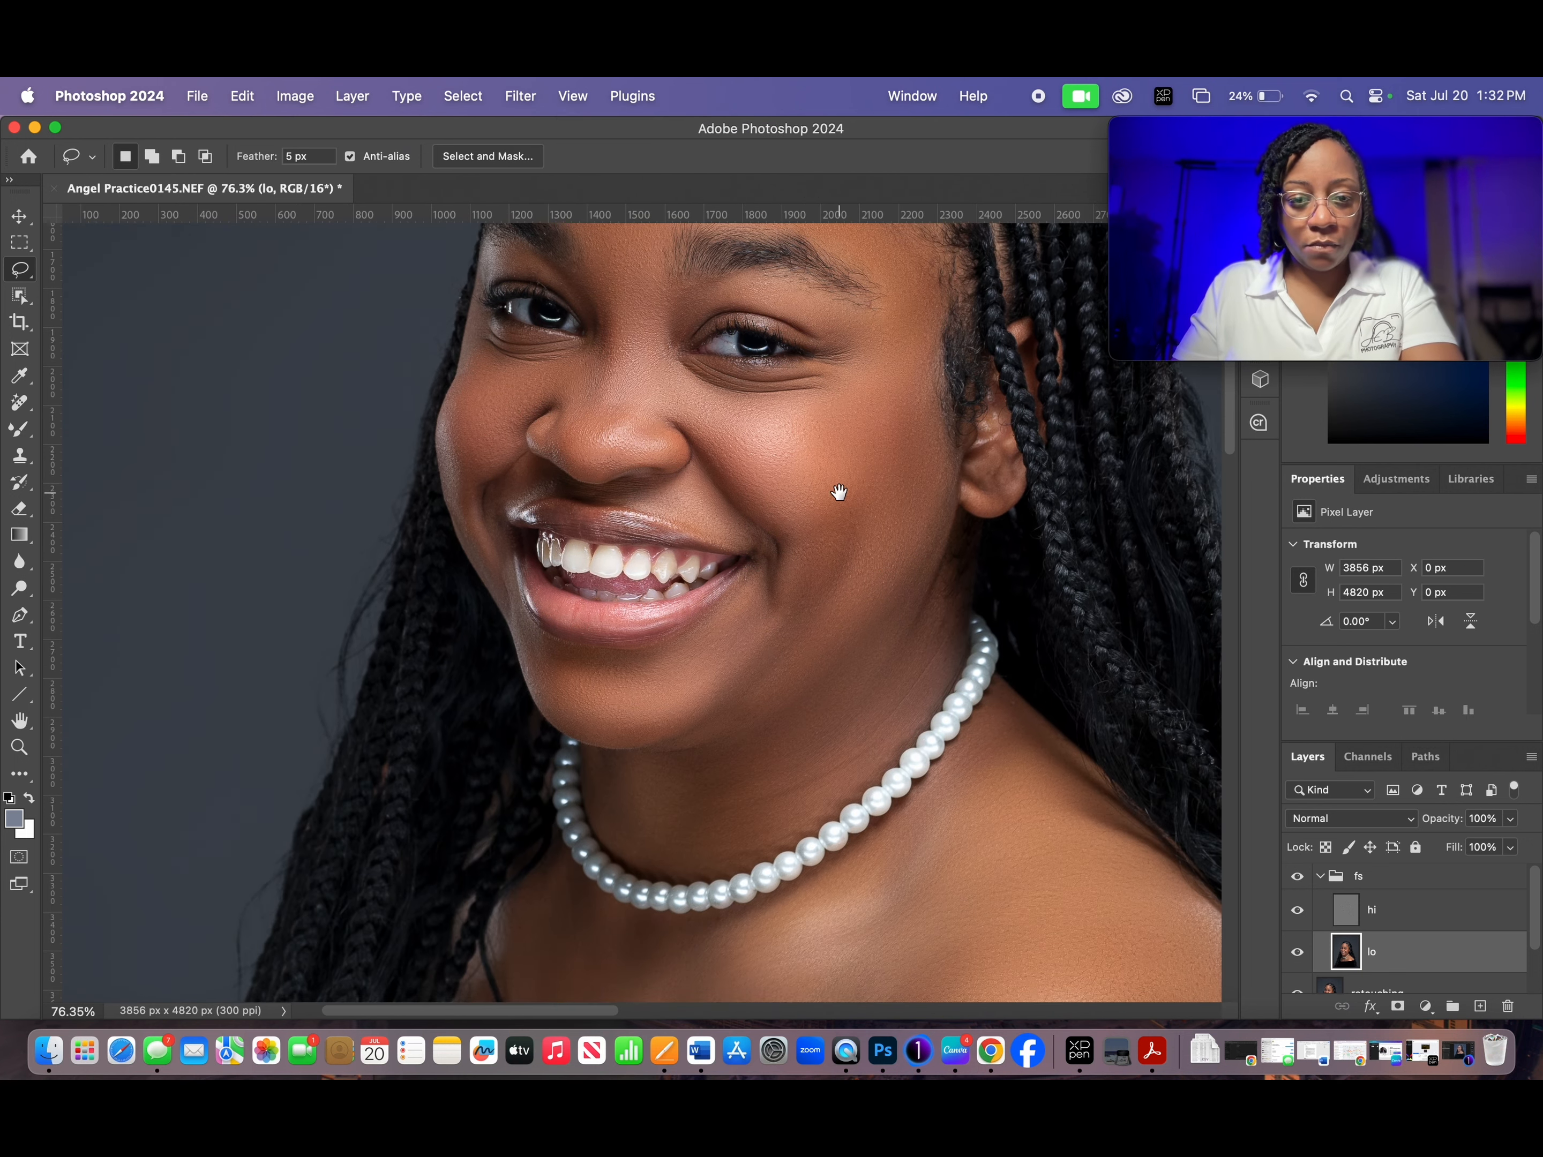
pyautogui.moveTo(545, 649)
pyautogui.mouseDown()
pyautogui.moveTo(644, 656)
pyautogui.moveTo(753, 614)
pyautogui.moveTo(690, 714)
pyautogui.mouseUp()
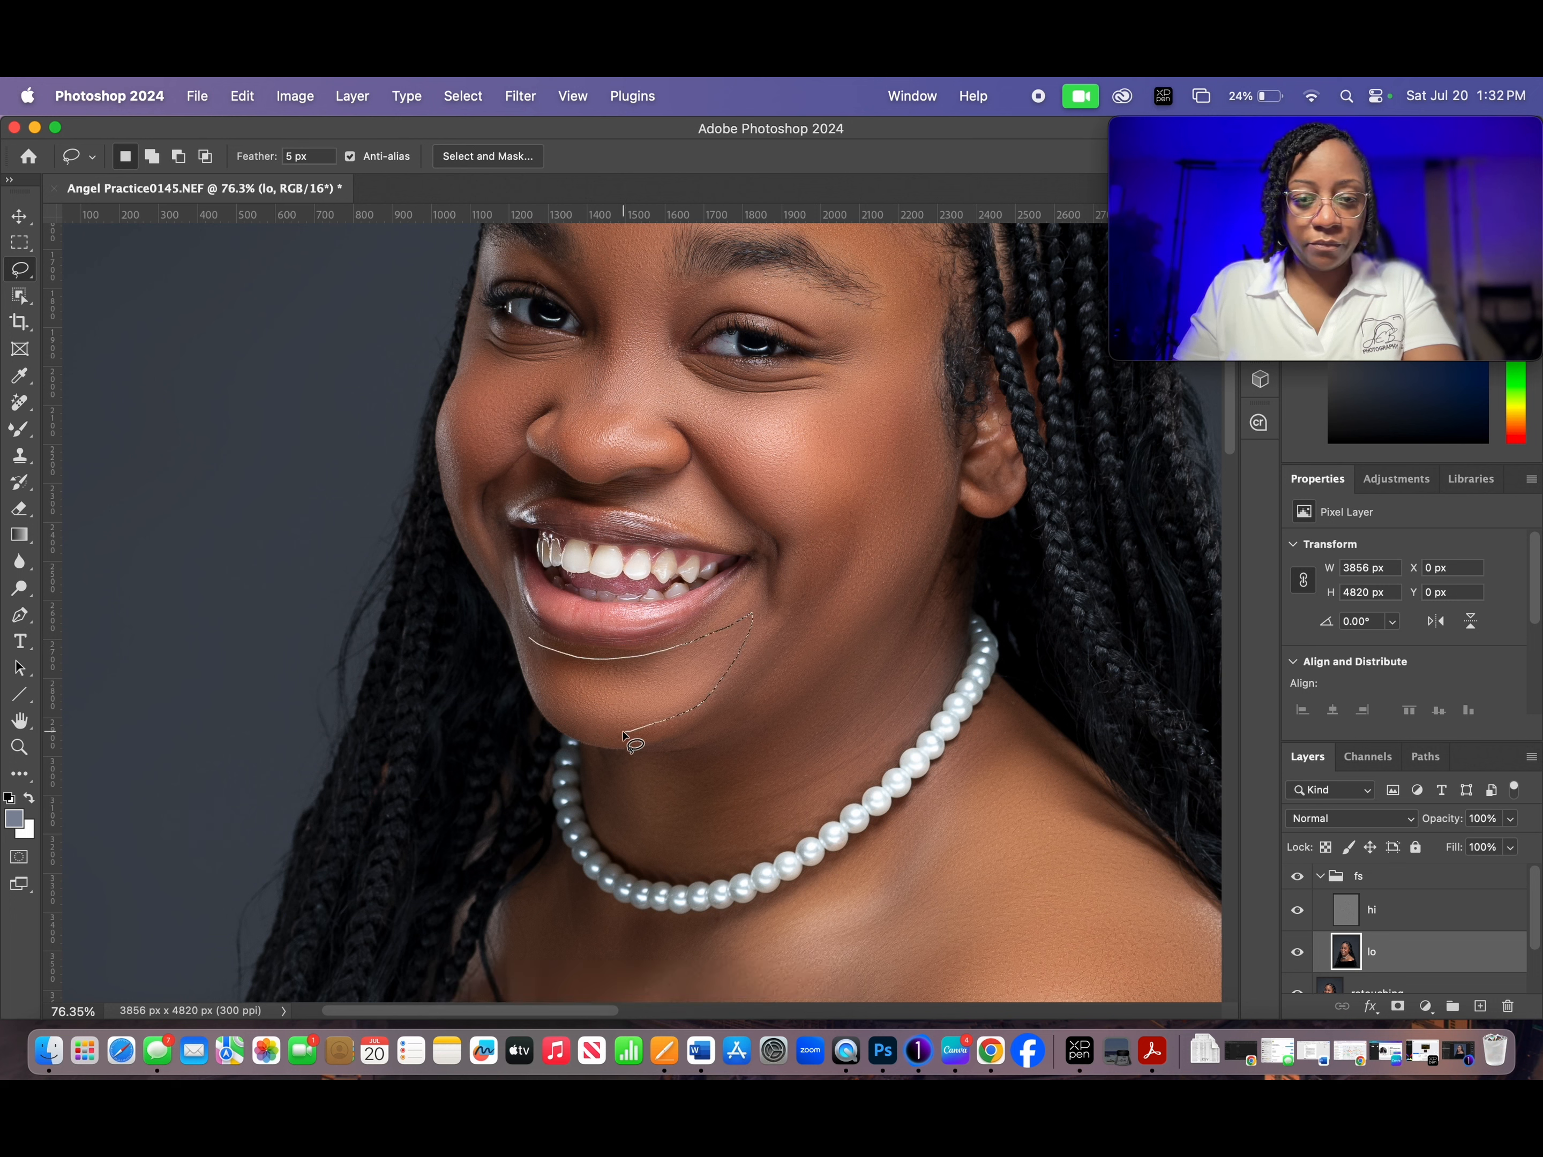
pyautogui.moveTo(525, 639); pyautogui.dragTo(525, 640)
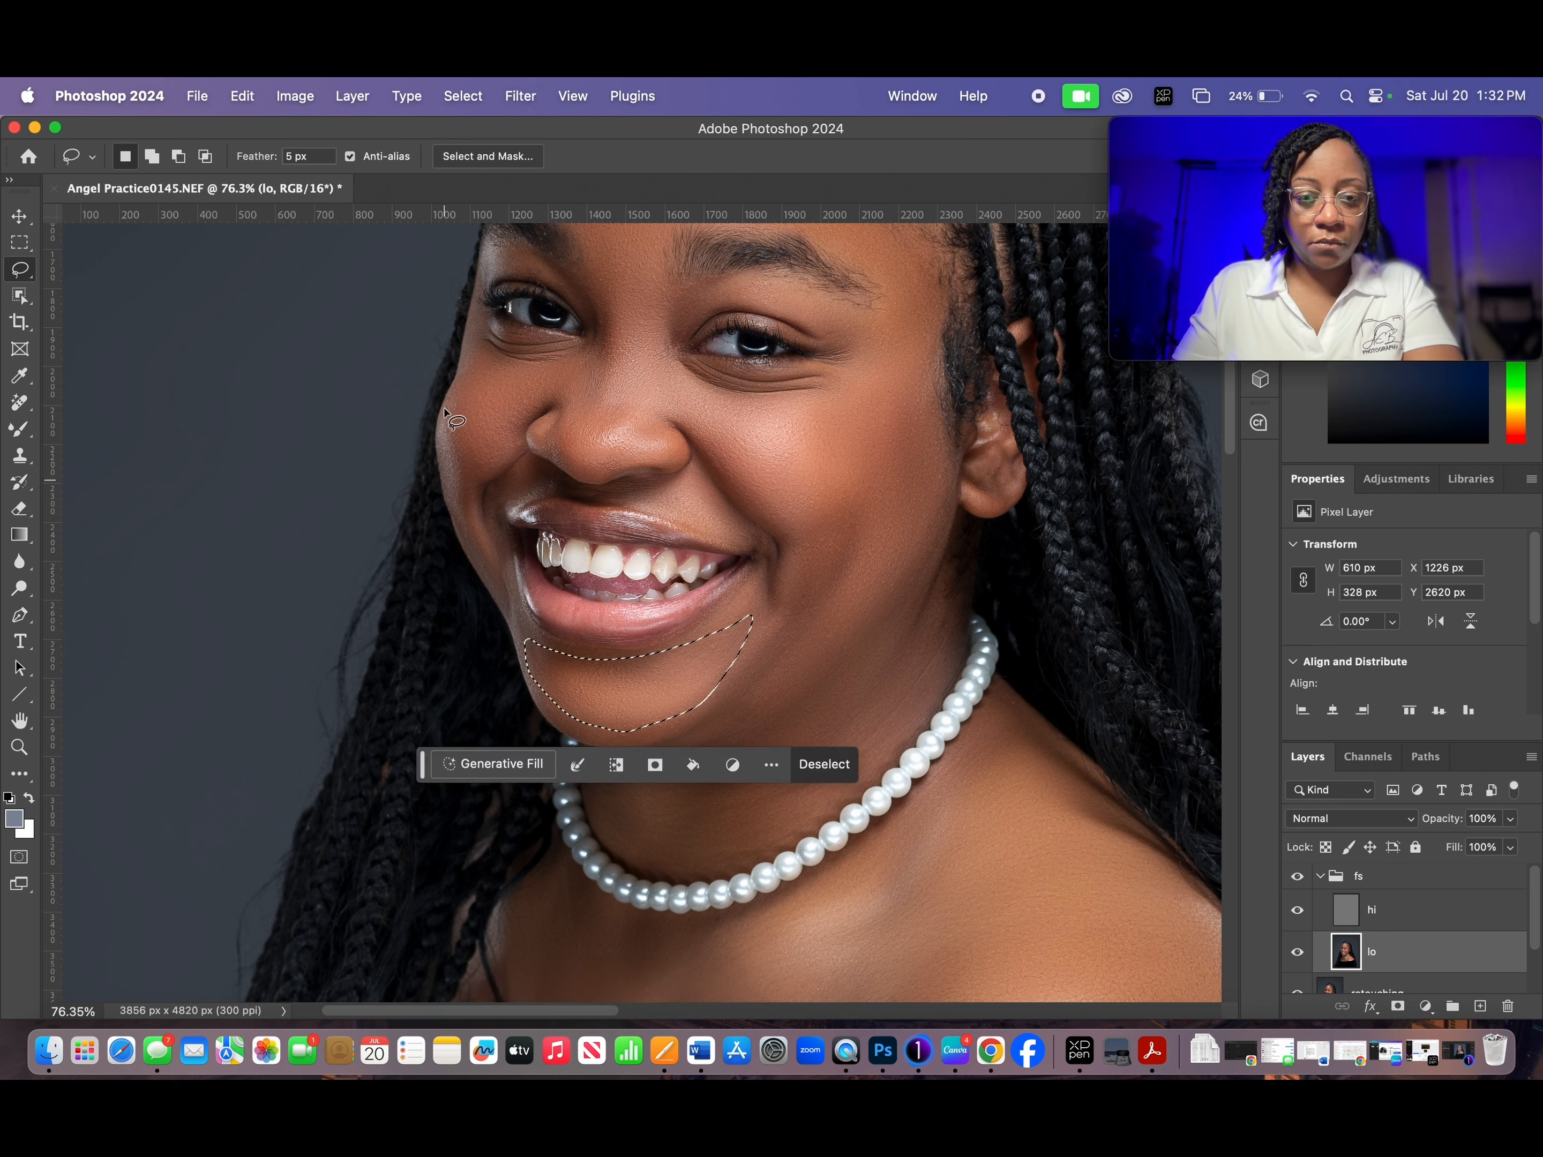
pyautogui.rightClick(632, 696)
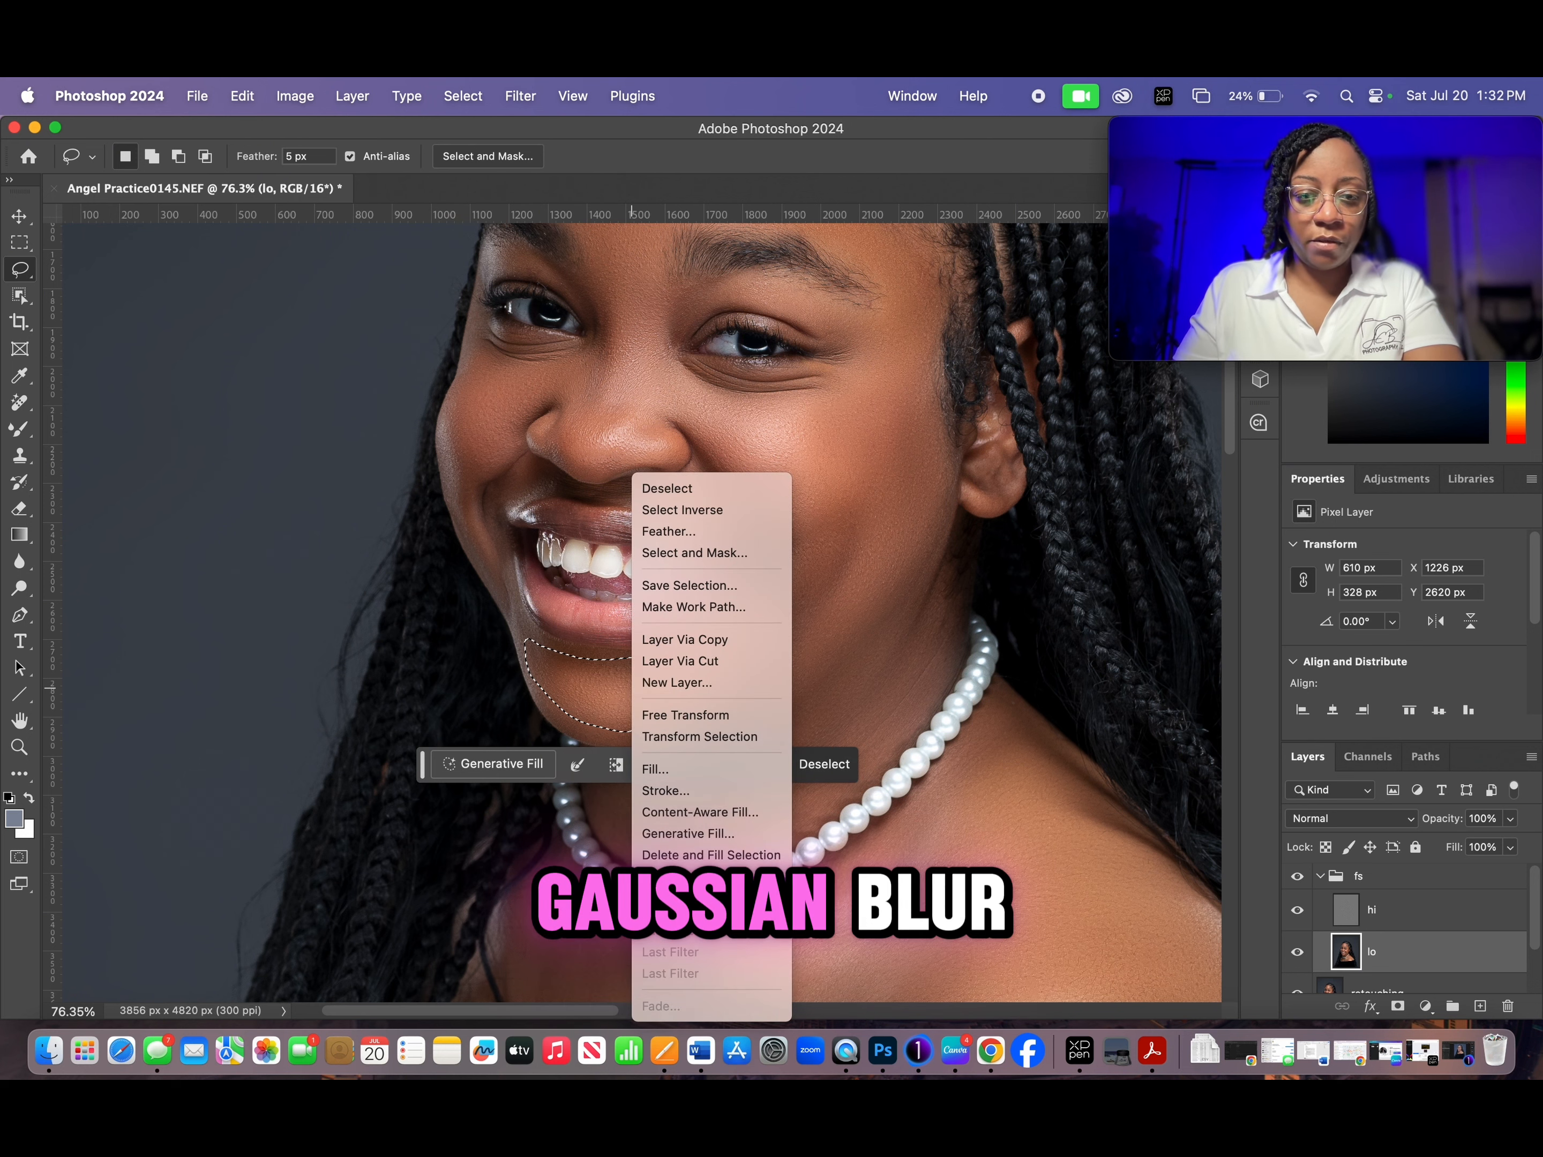
pyautogui.click(925, 605)
pyautogui.click(881, 547)
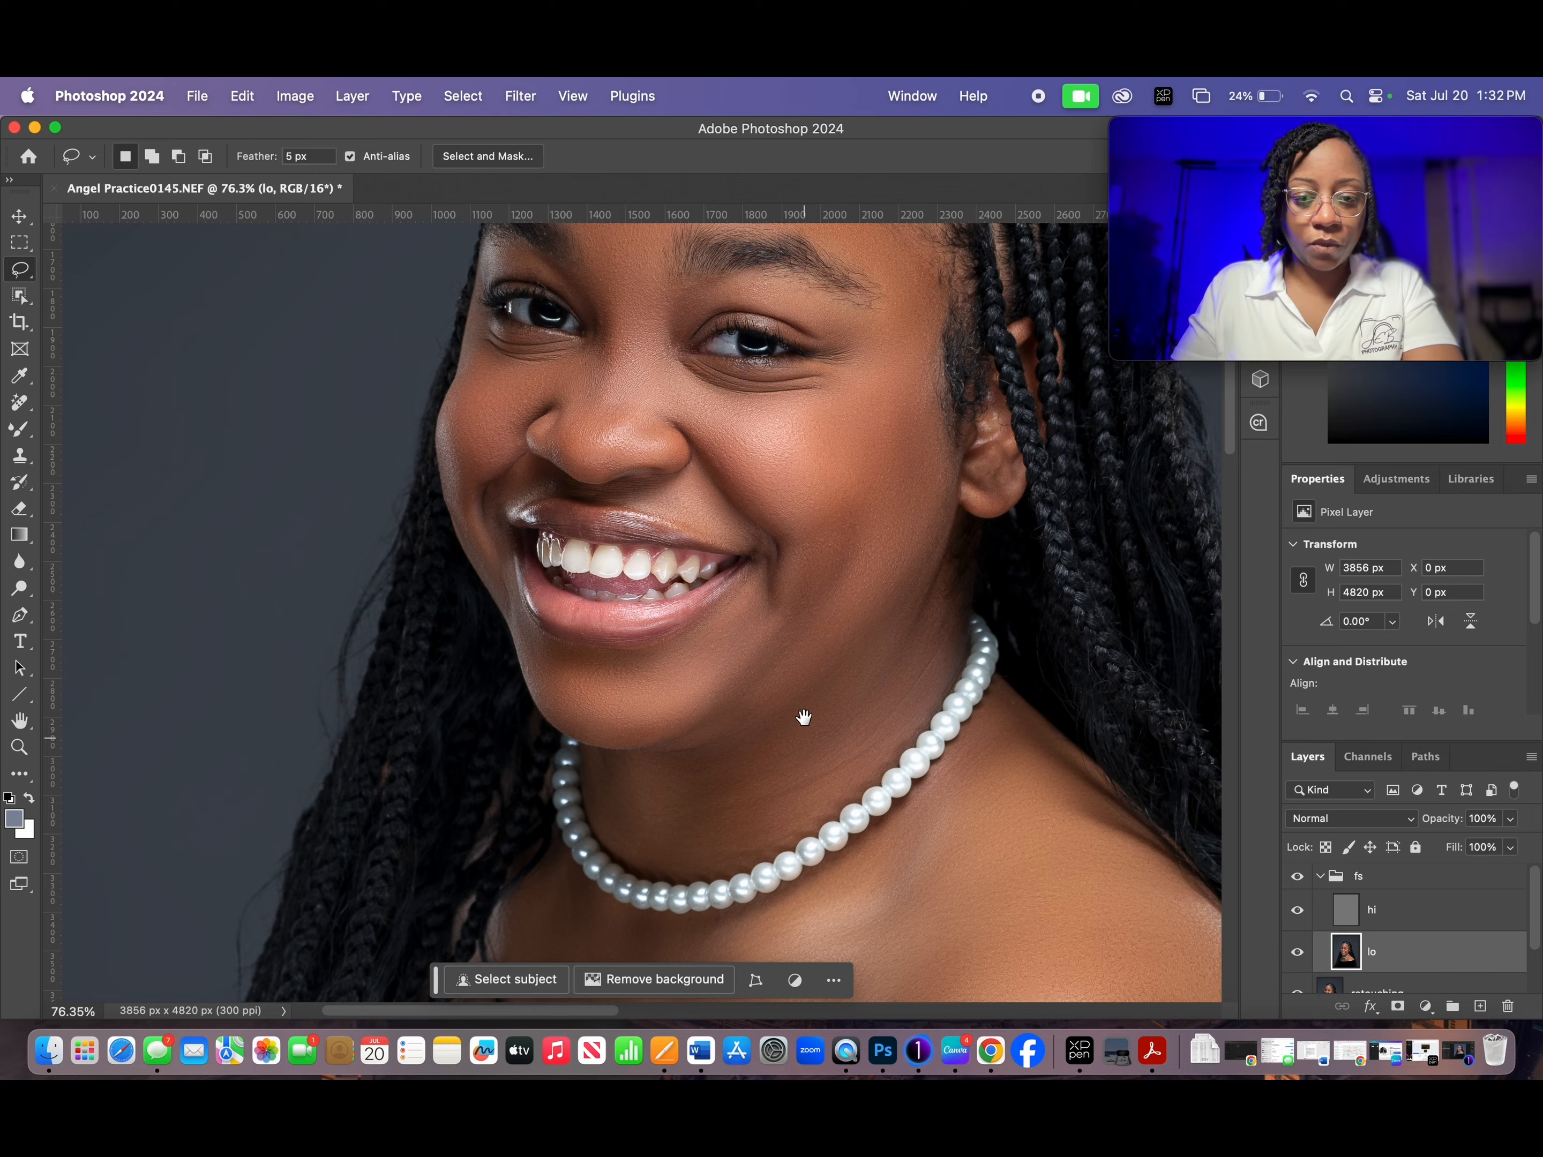
# - Lasso the neck skin between the jawline and the pearl necklace, reapply the Gaussian Blur and clear the selection
pyautogui.moveTo(804, 727); pyautogui.dragTo(792, 483)
pyautogui.moveTo(616, 529)
pyautogui.mouseDown()
pyautogui.moveTo(787, 499)
pyautogui.moveTo(929, 373)
pyautogui.moveTo(928, 405)
pyautogui.moveTo(819, 580)
pyautogui.mouseUp()
pyautogui.moveTo(651, 633)
pyautogui.mouseDown()
pyautogui.moveTo(607, 600)
pyautogui.moveTo(588, 561)
pyautogui.moveTo(617, 530)
pyautogui.mouseUp()
pyautogui.rightClick(680, 569)
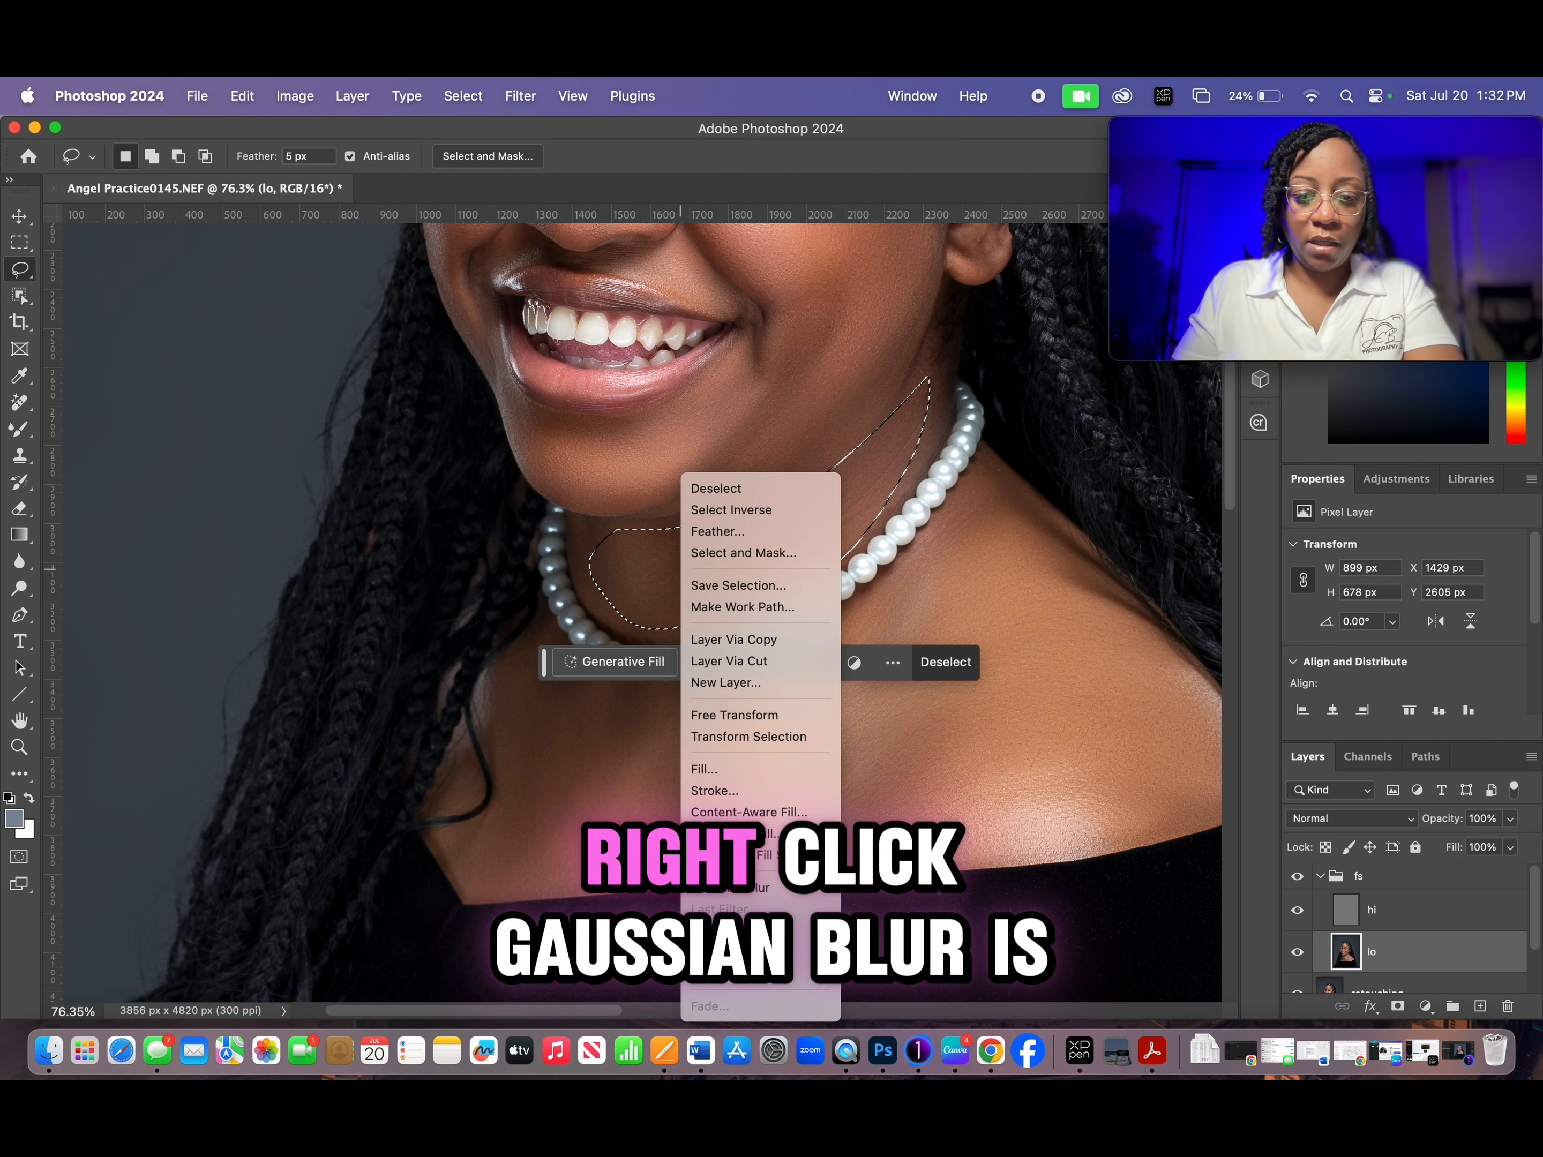
pyautogui.click(732, 888)
pyautogui.press('super+d')
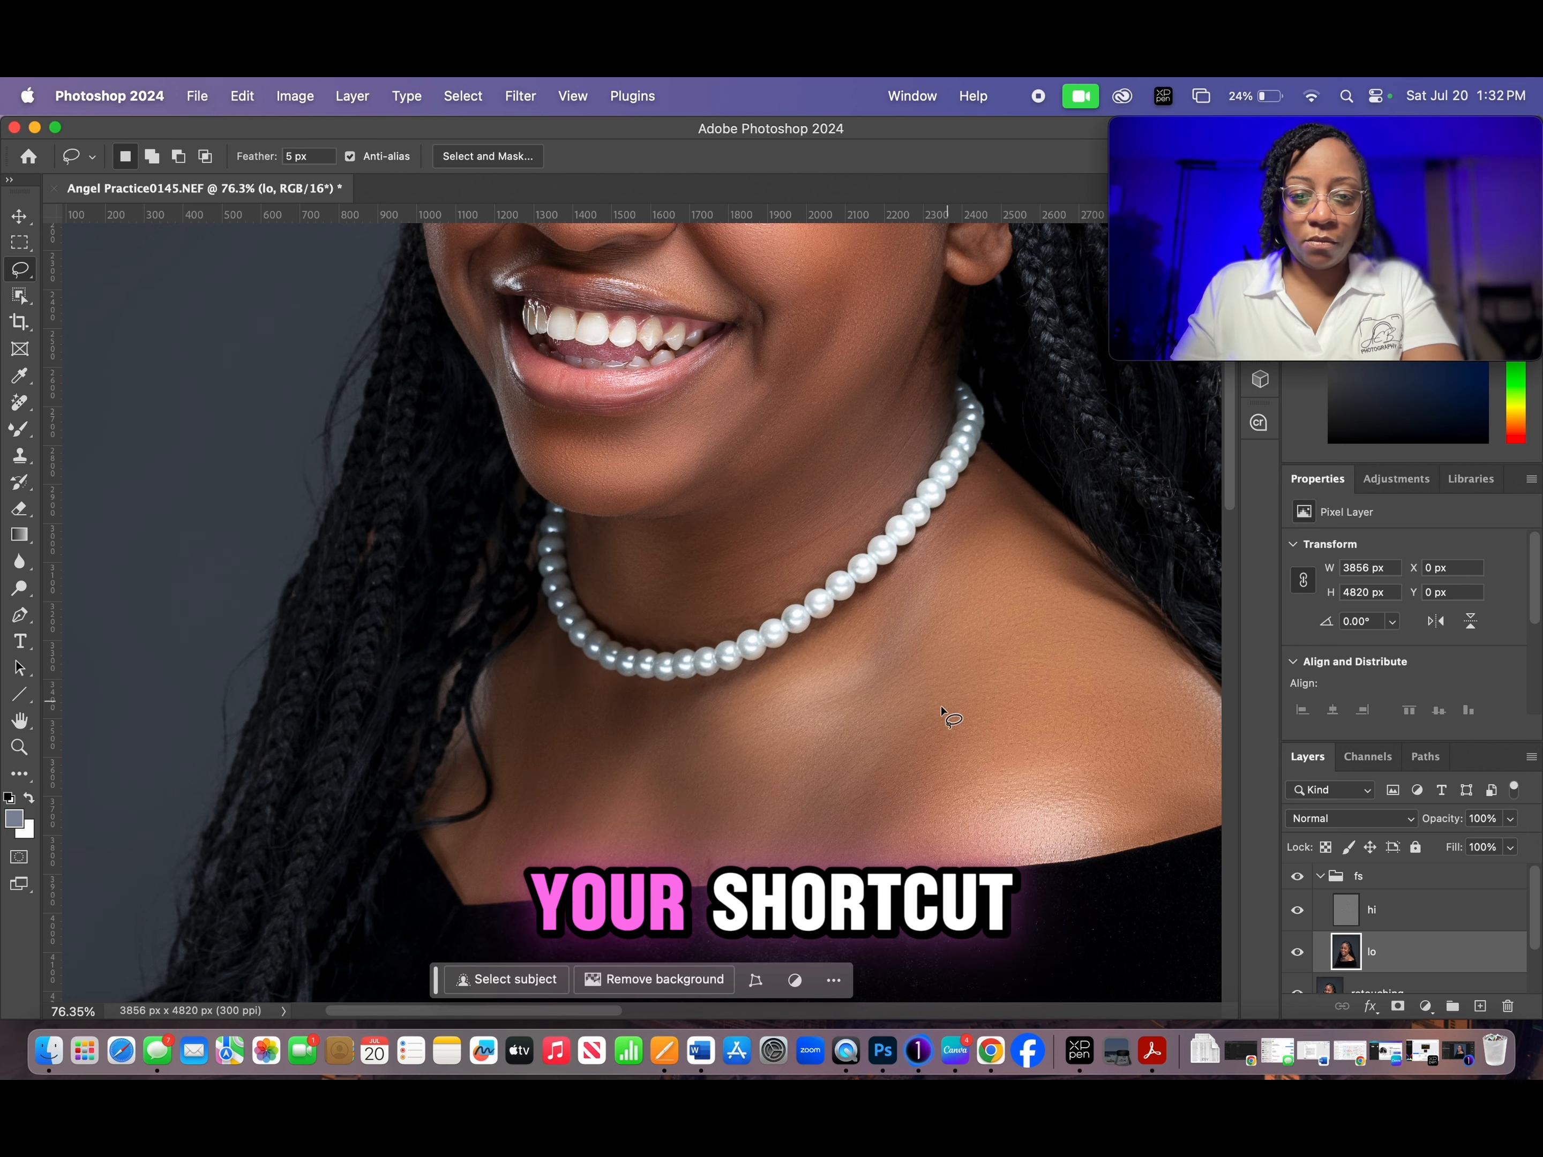
# - Outline the bare shoulder between the necklace, braids and dress edge with the Lasso, reapply the Gaussian Blur and deselect
pyautogui.hscroll(5, 741, 616)
pyautogui.scroll(-2, 741, 617)
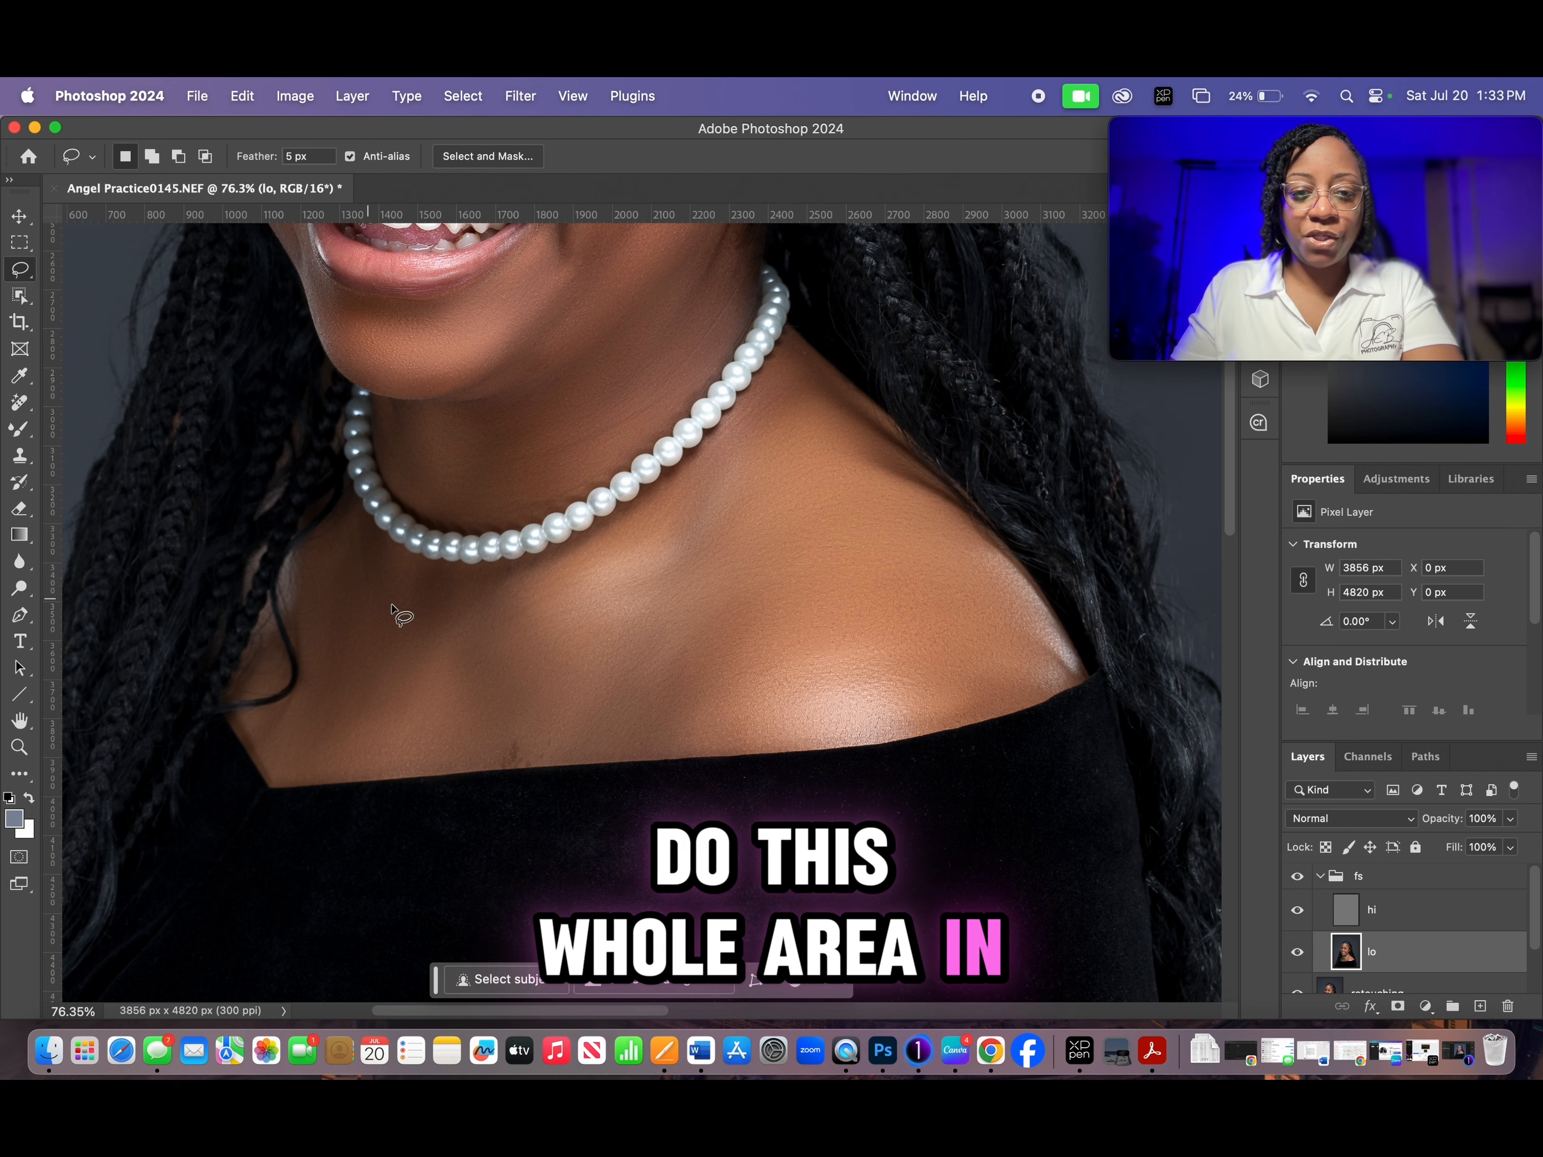
pyautogui.moveTo(723, 482); pyautogui.dragTo(792, 382)
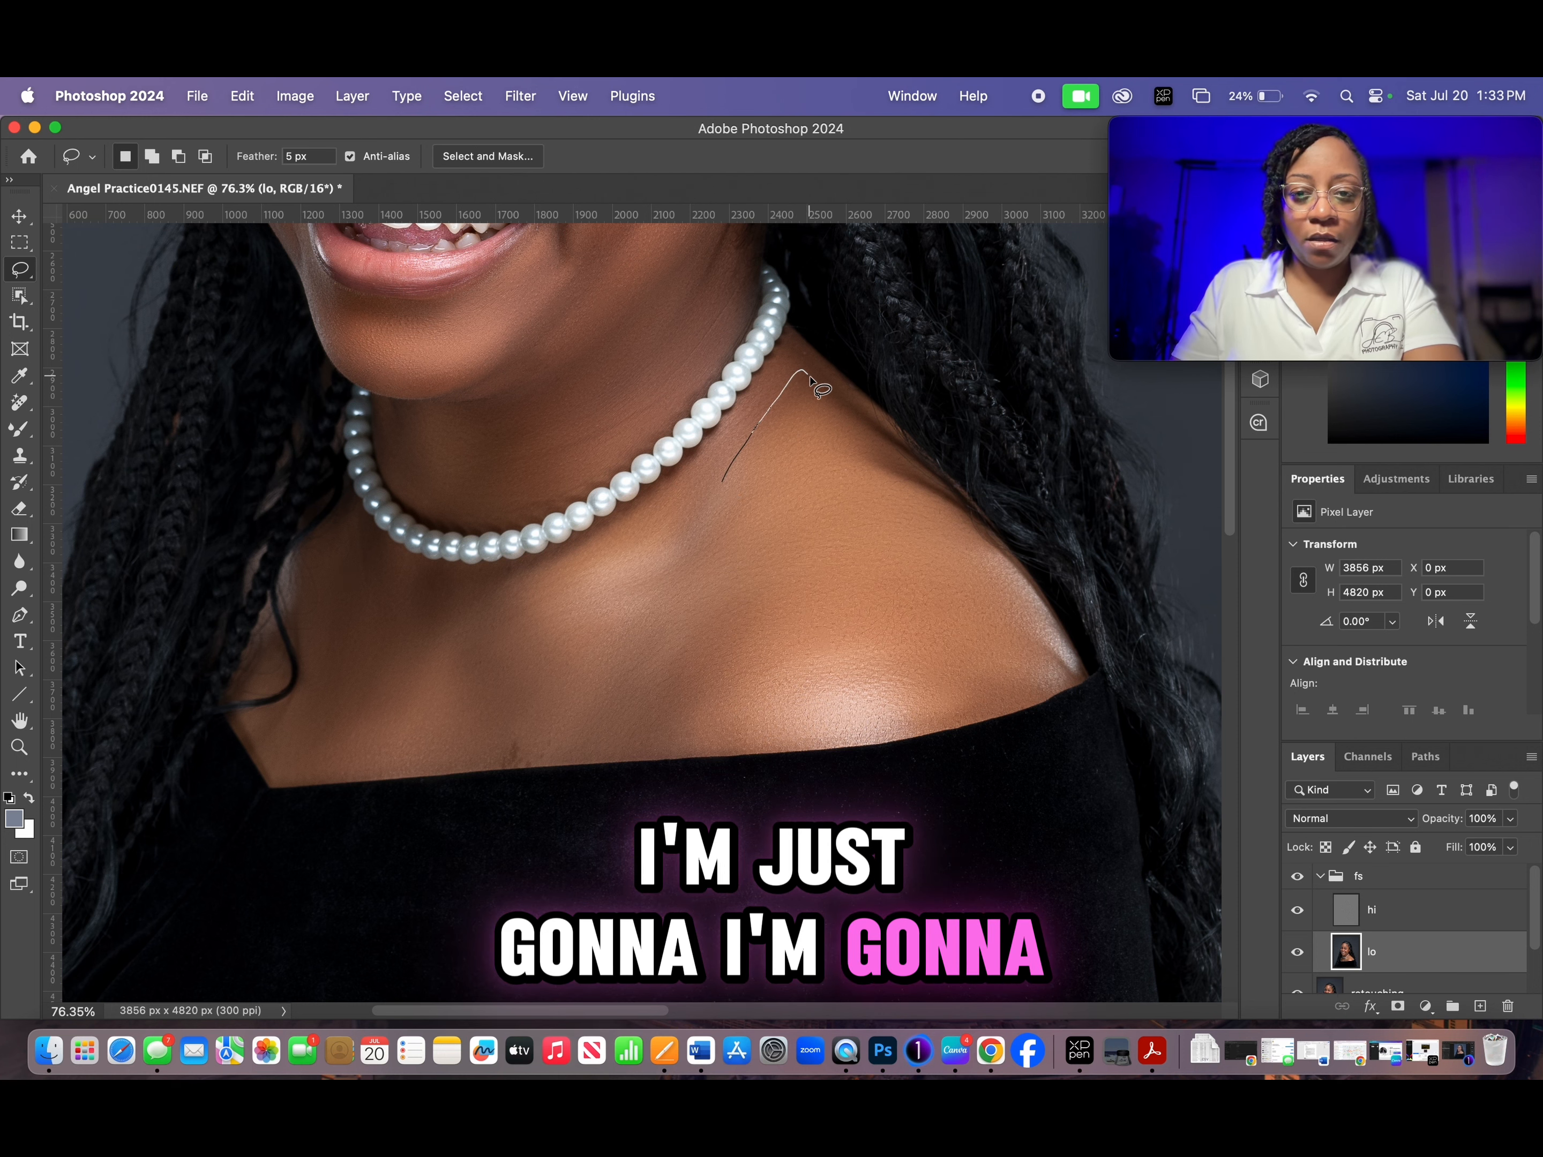
pyautogui.moveTo(1033, 621)
pyautogui.mouseDown()
pyautogui.moveTo(1047, 652)
pyautogui.moveTo(1035, 678)
pyautogui.moveTo(902, 720)
pyautogui.moveTo(664, 724)
pyautogui.mouseUp()
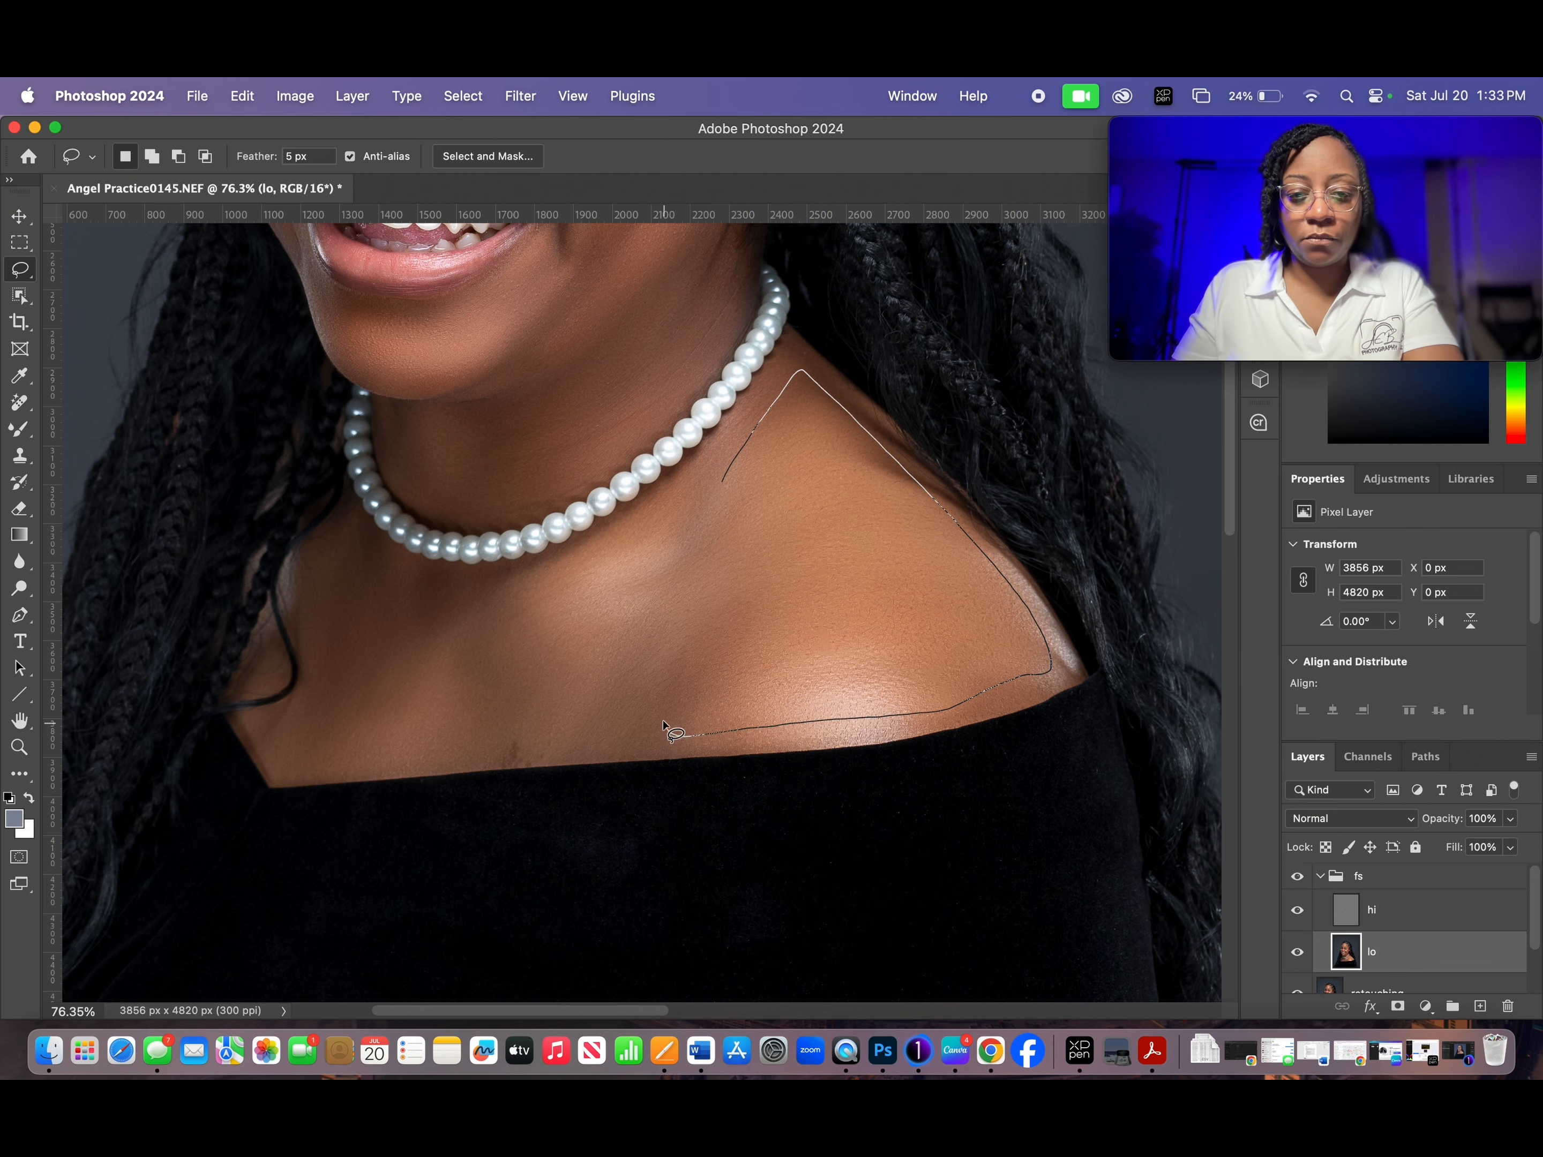
pyautogui.moveTo(690, 566); pyautogui.dragTo(722, 482)
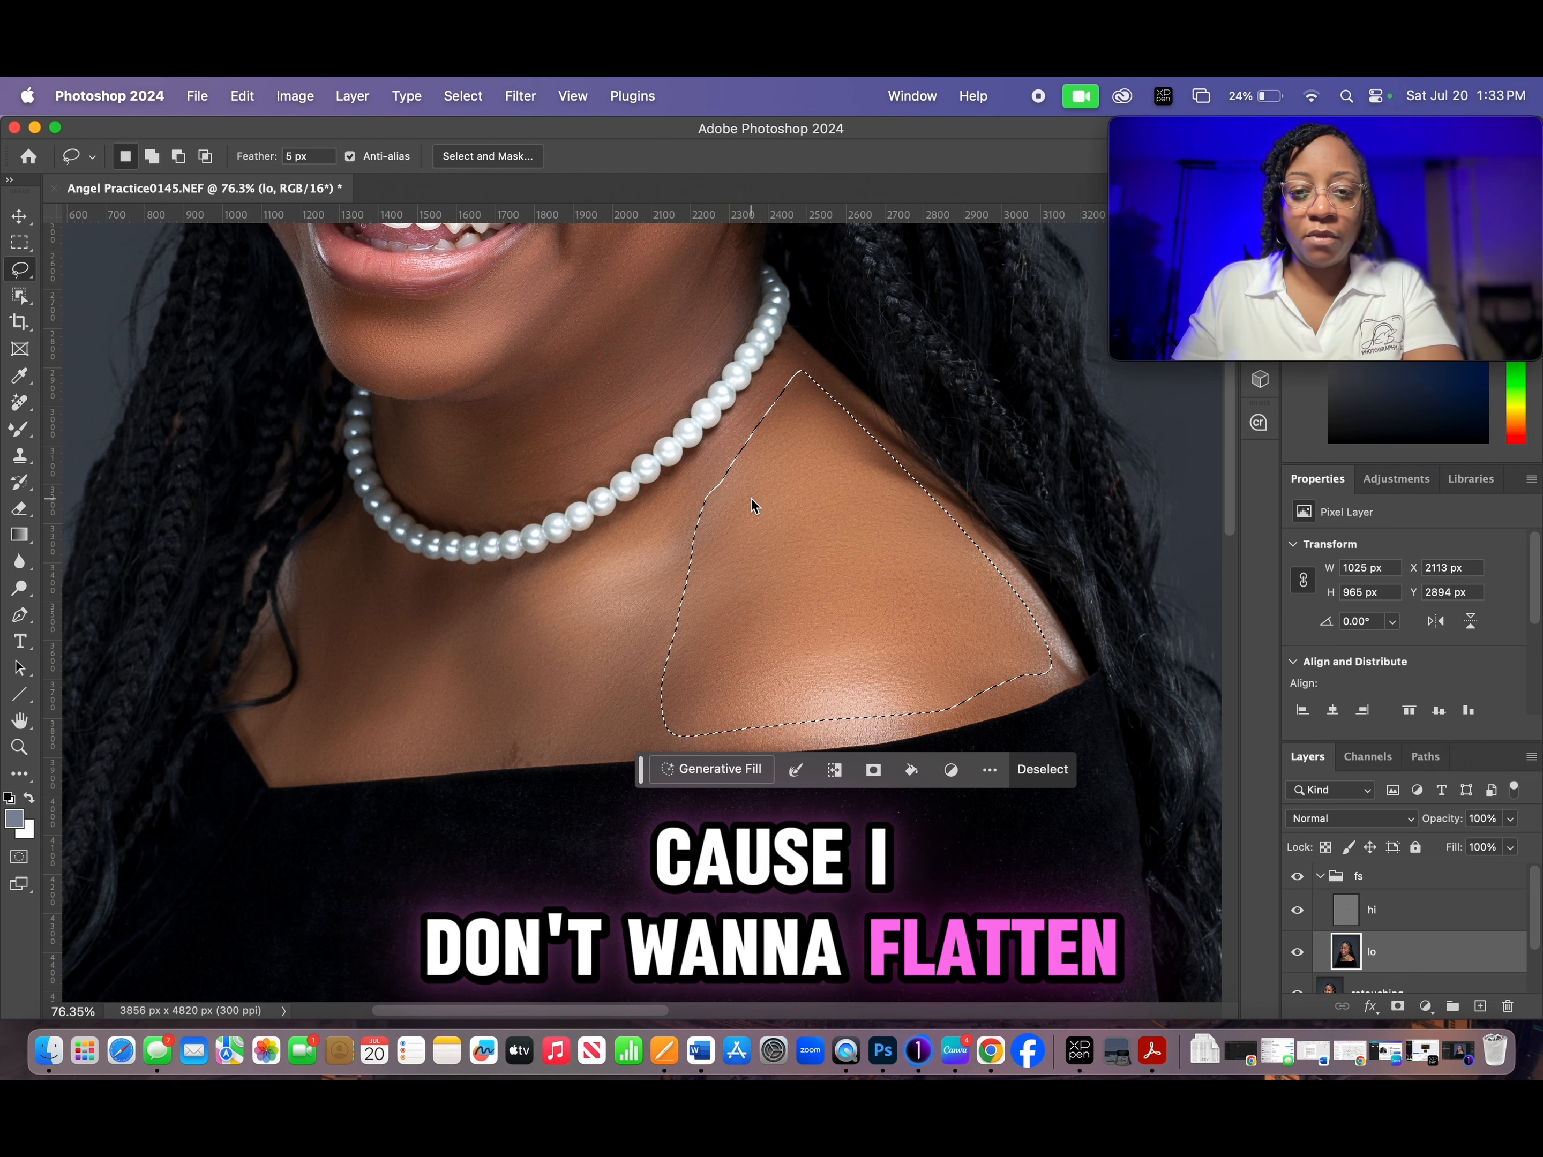
pyautogui.rightClick(751, 499)
pyautogui.click(881, 892)
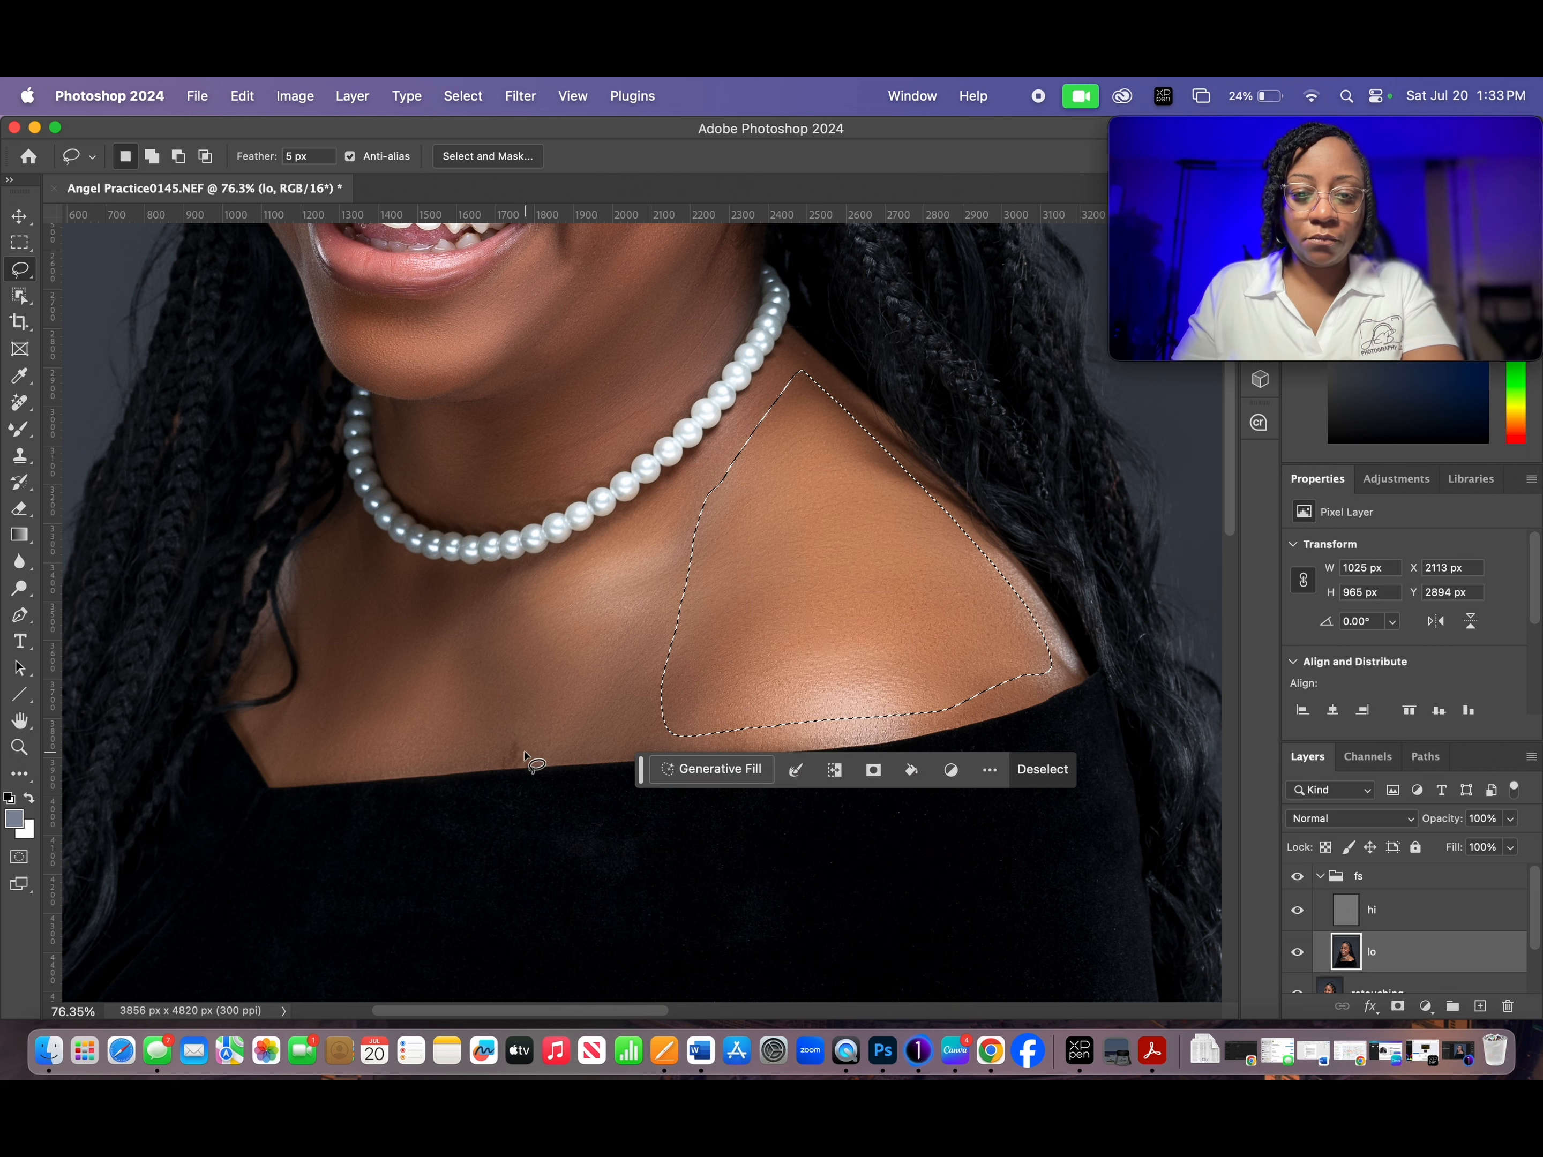
pyautogui.click(486, 725)
# - Lasso the chest skin below the necklace on the side of the loose braid, reapply the Gaussian Blur and deselect
pyautogui.moveTo(336, 544); pyautogui.dragTo(338, 548)
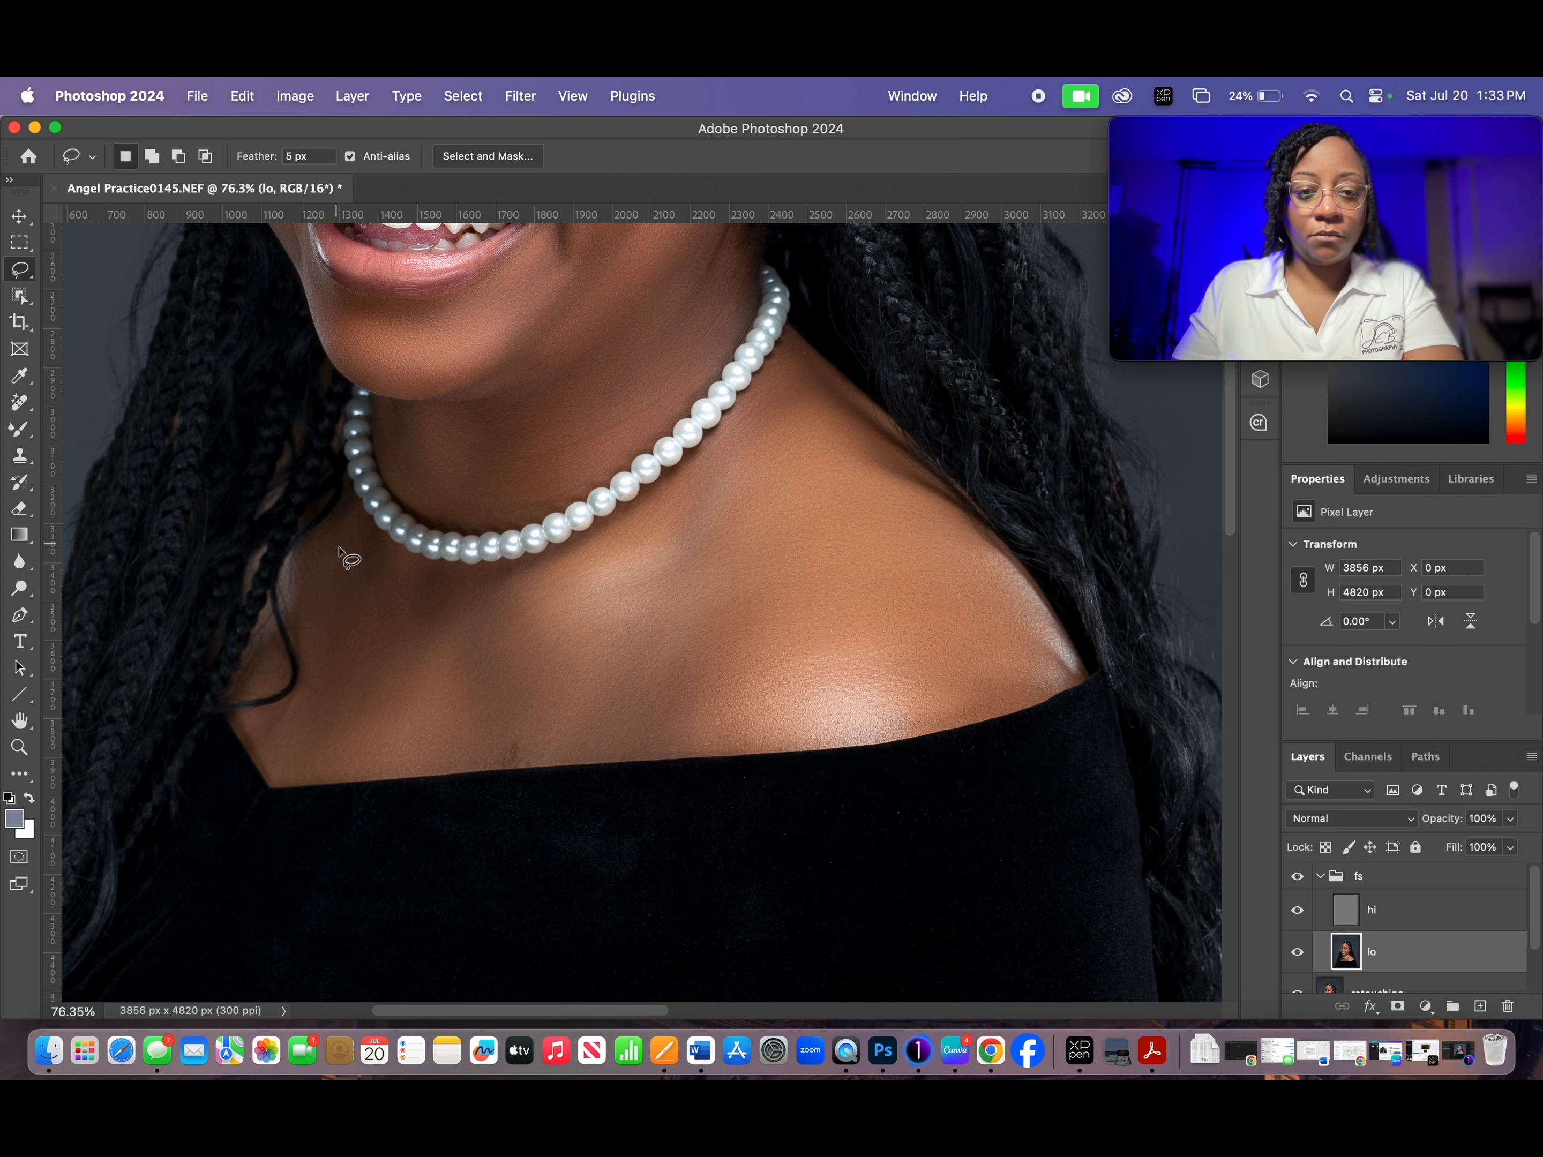
pyautogui.moveTo(488, 607)
pyautogui.mouseDown()
pyautogui.moveTo(569, 589)
pyautogui.moveTo(616, 687)
pyautogui.mouseUp()
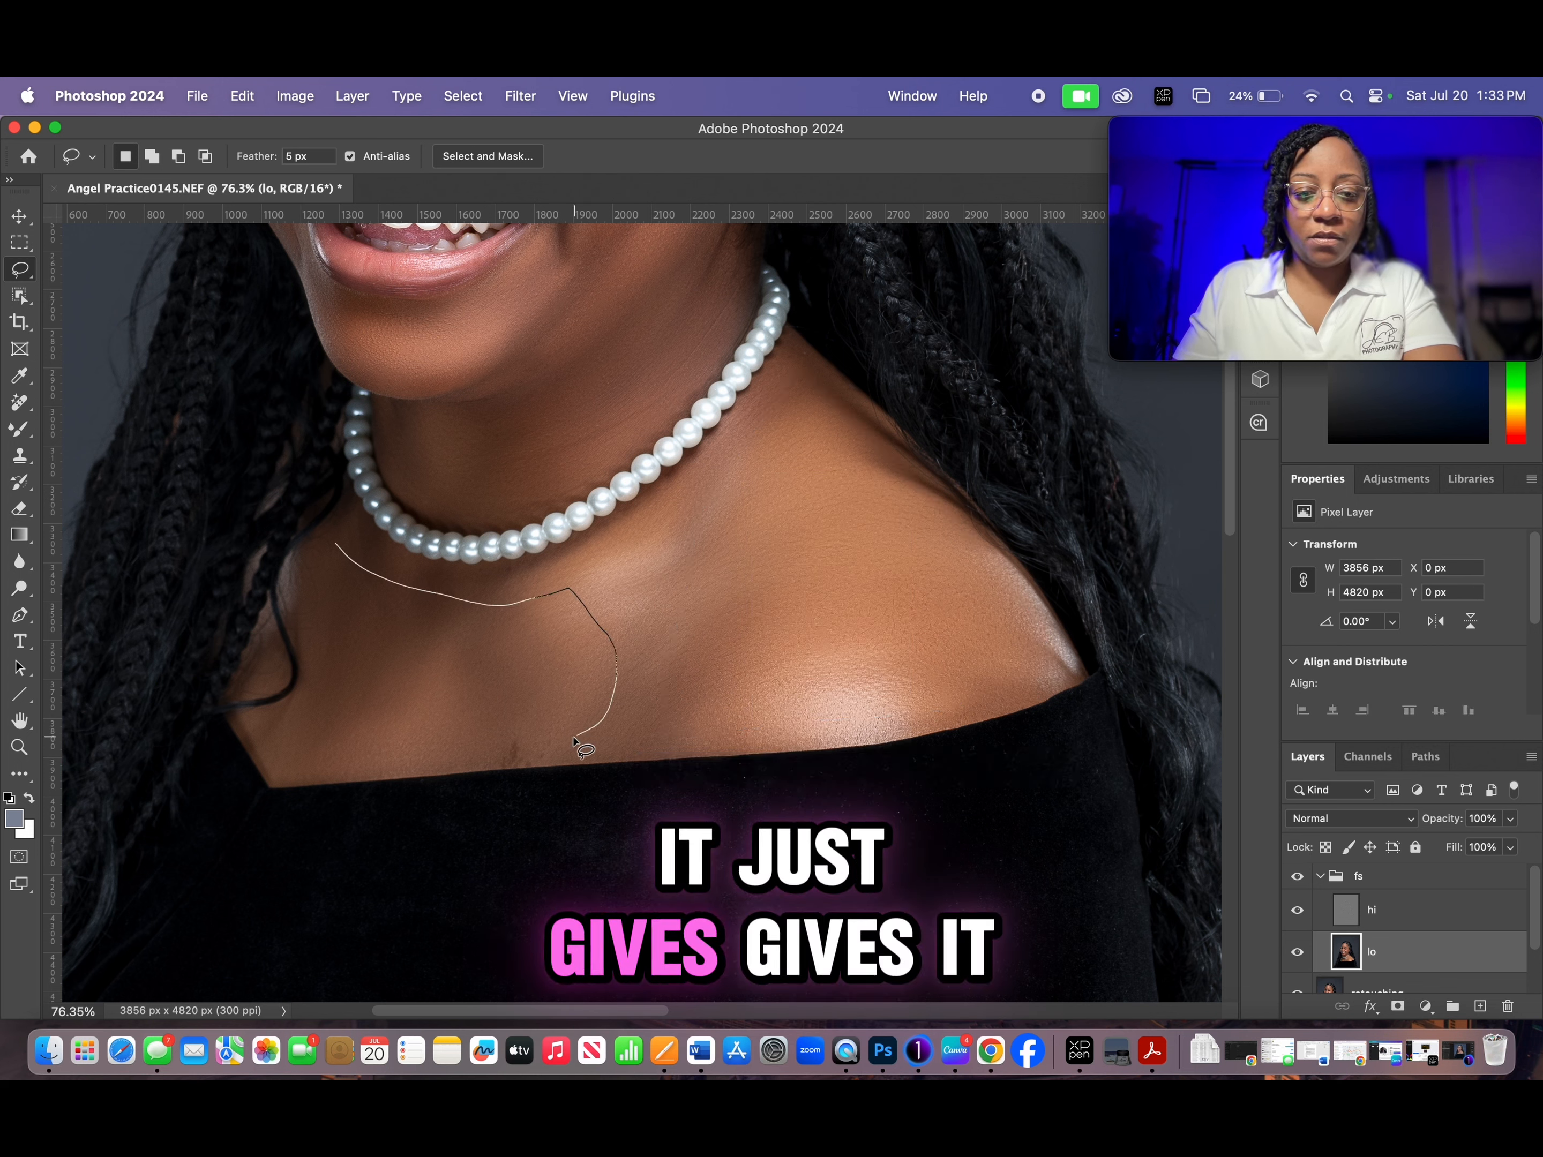
pyautogui.moveTo(434, 764)
pyautogui.mouseDown()
pyautogui.moveTo(310, 752)
pyautogui.moveTo(296, 723)
pyautogui.moveTo(313, 674)
pyautogui.mouseUp()
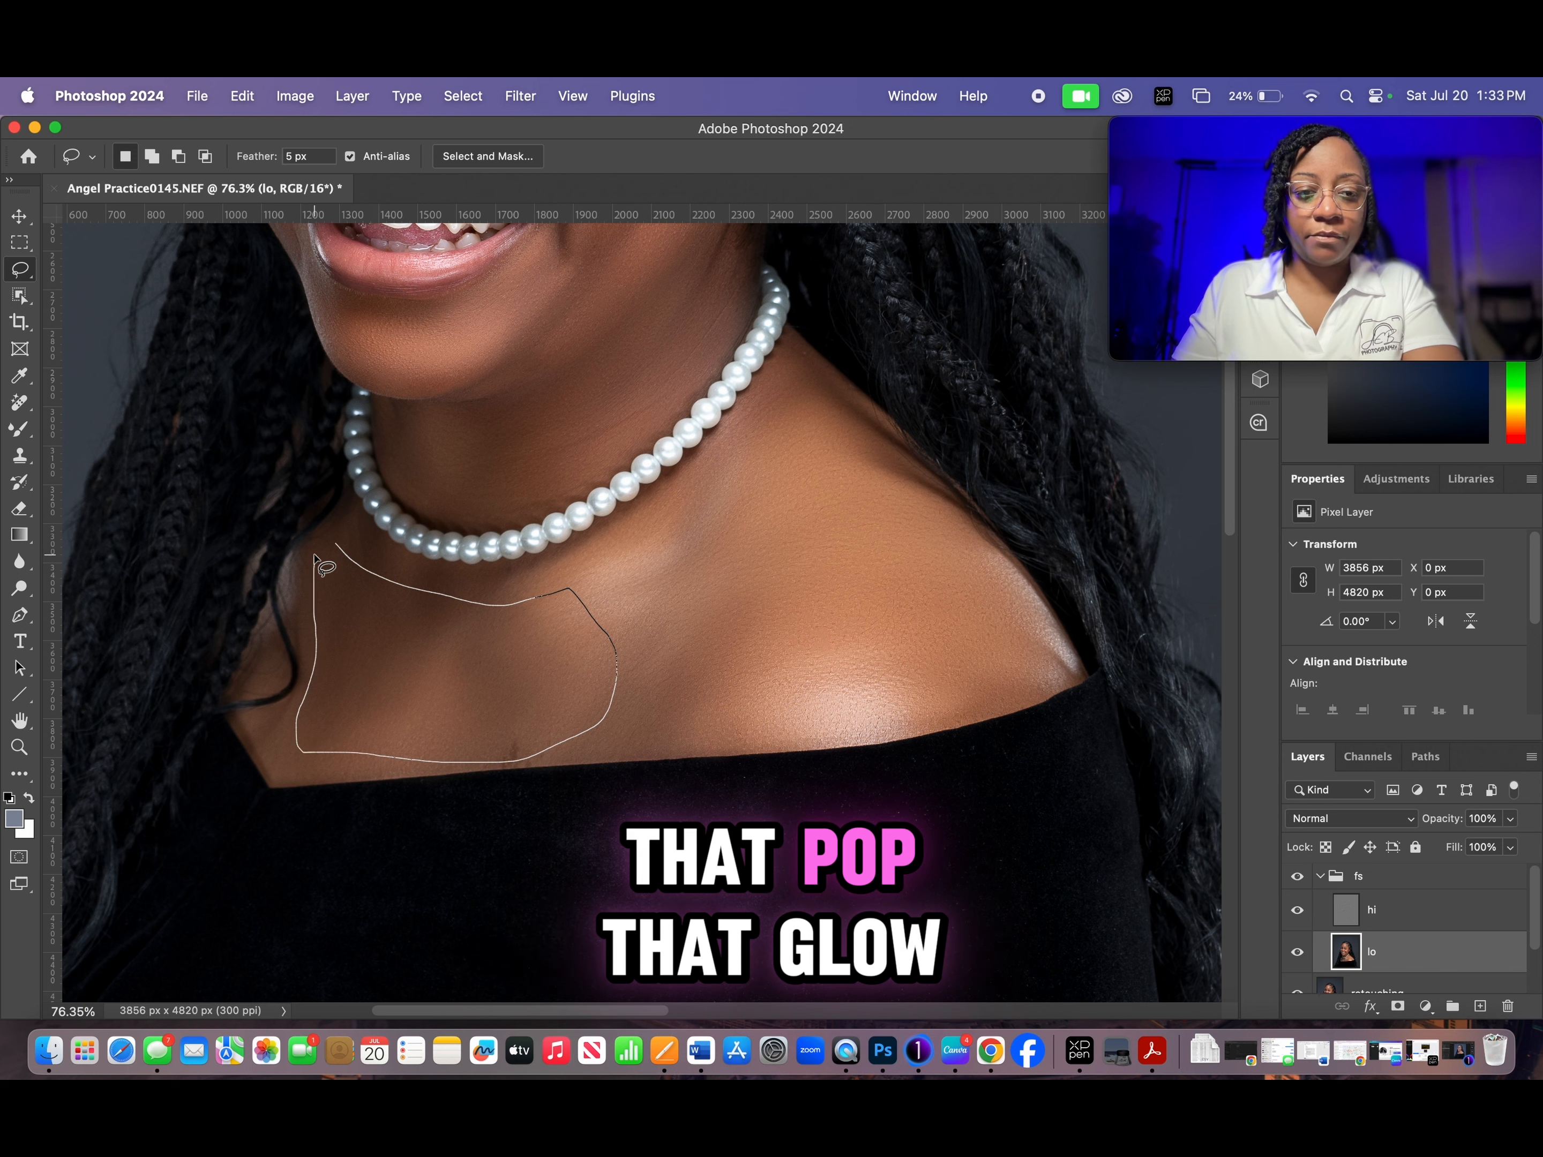
pyautogui.moveTo(315, 560); pyautogui.dragTo(330, 548)
pyautogui.rightClick(361, 640)
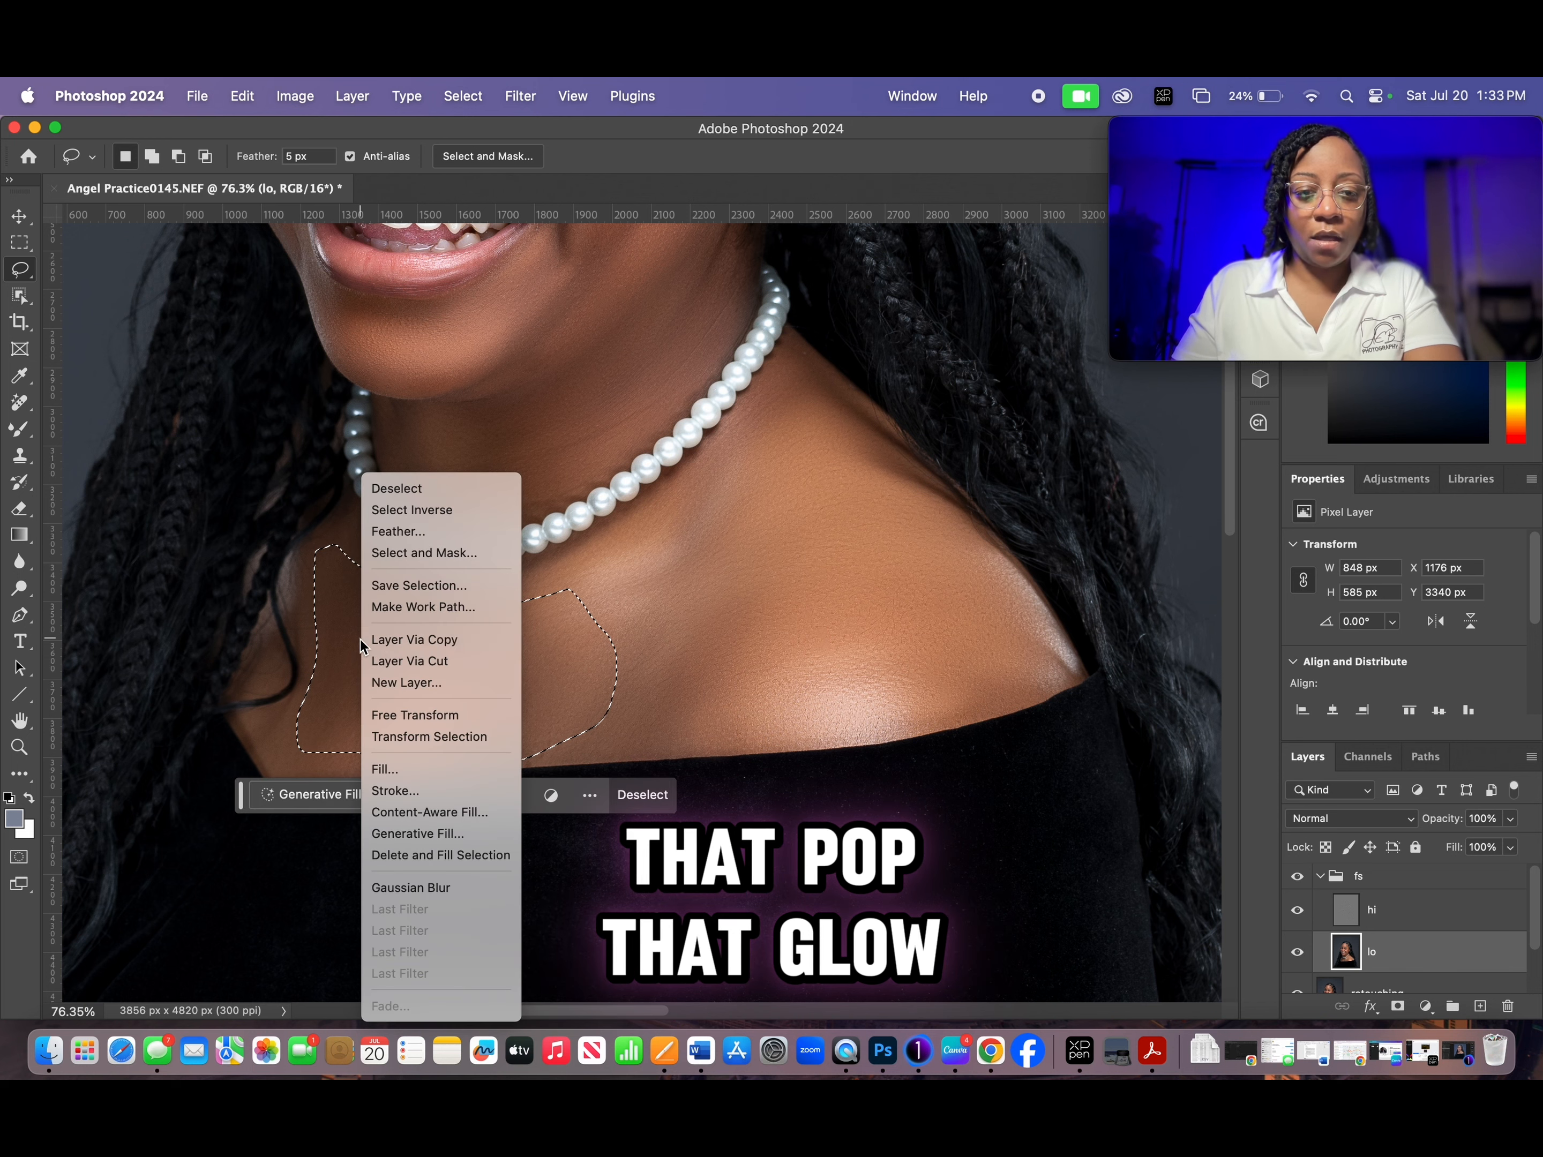
pyautogui.click(452, 894)
pyautogui.press('super+d')
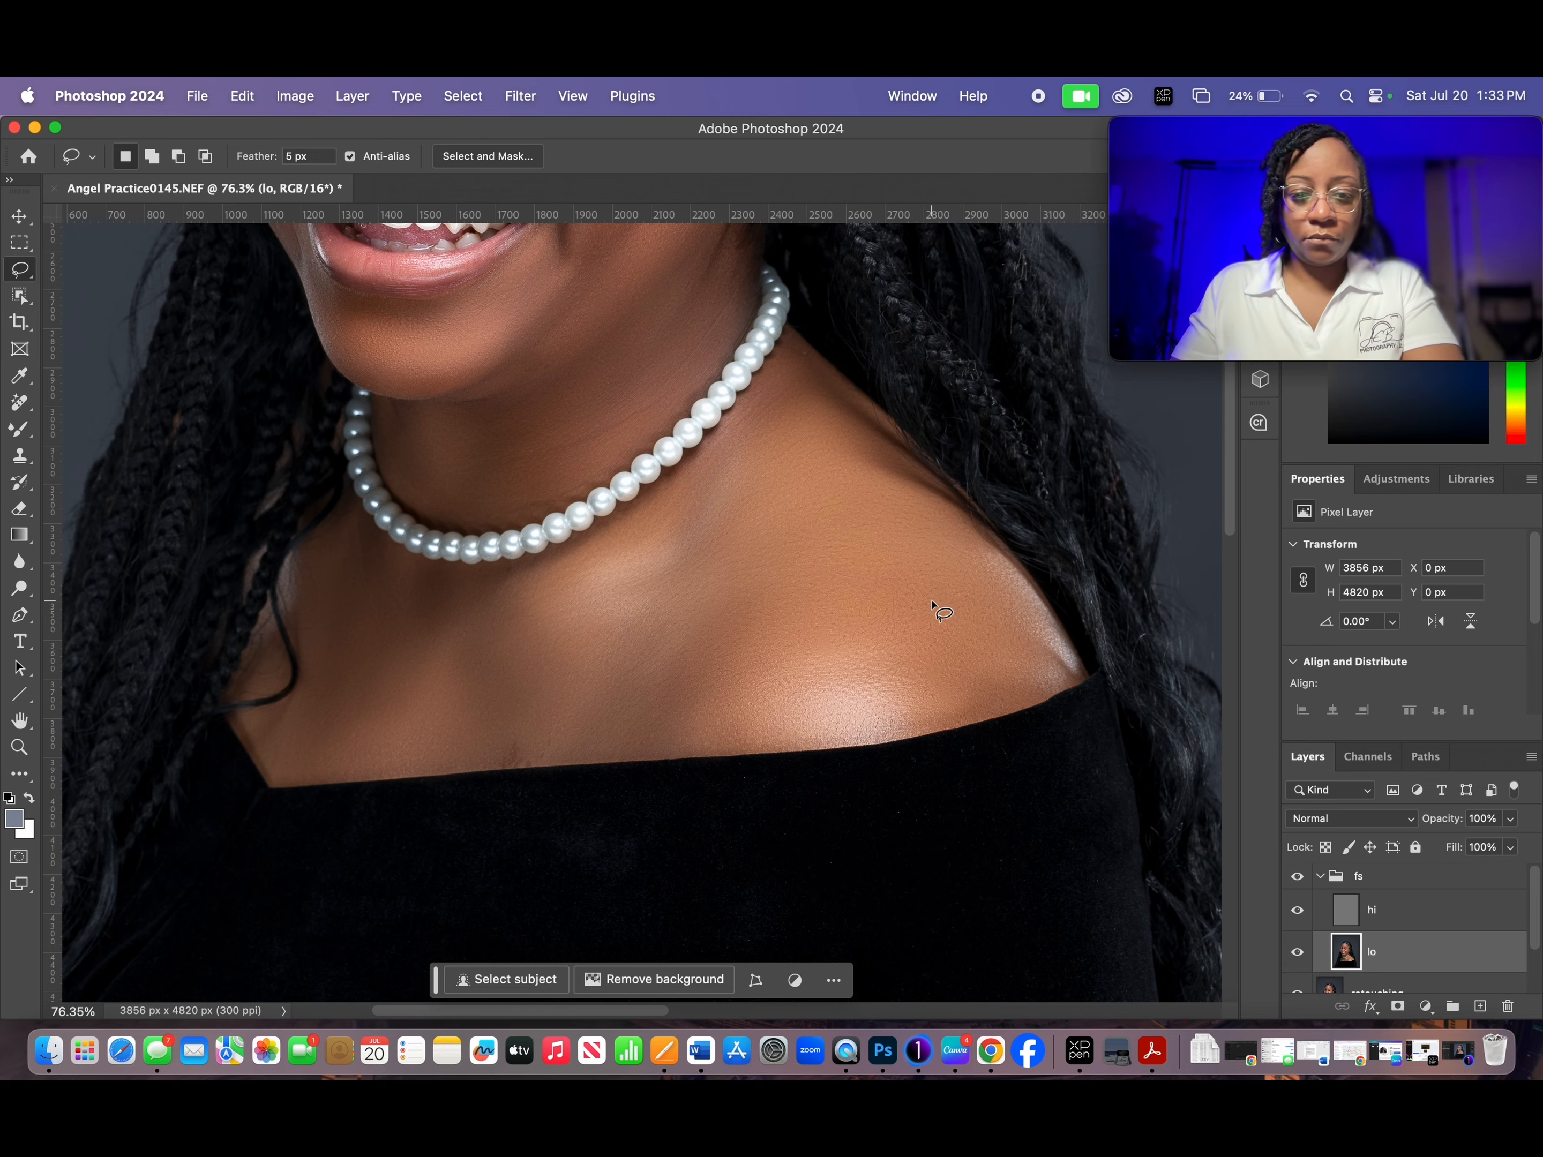
# - Check the whole portrait and collapse the fs layer group
pyautogui.scroll(-4, 932, 602)
pyautogui.moveTo(826, 509); pyautogui.dragTo(790, 743)
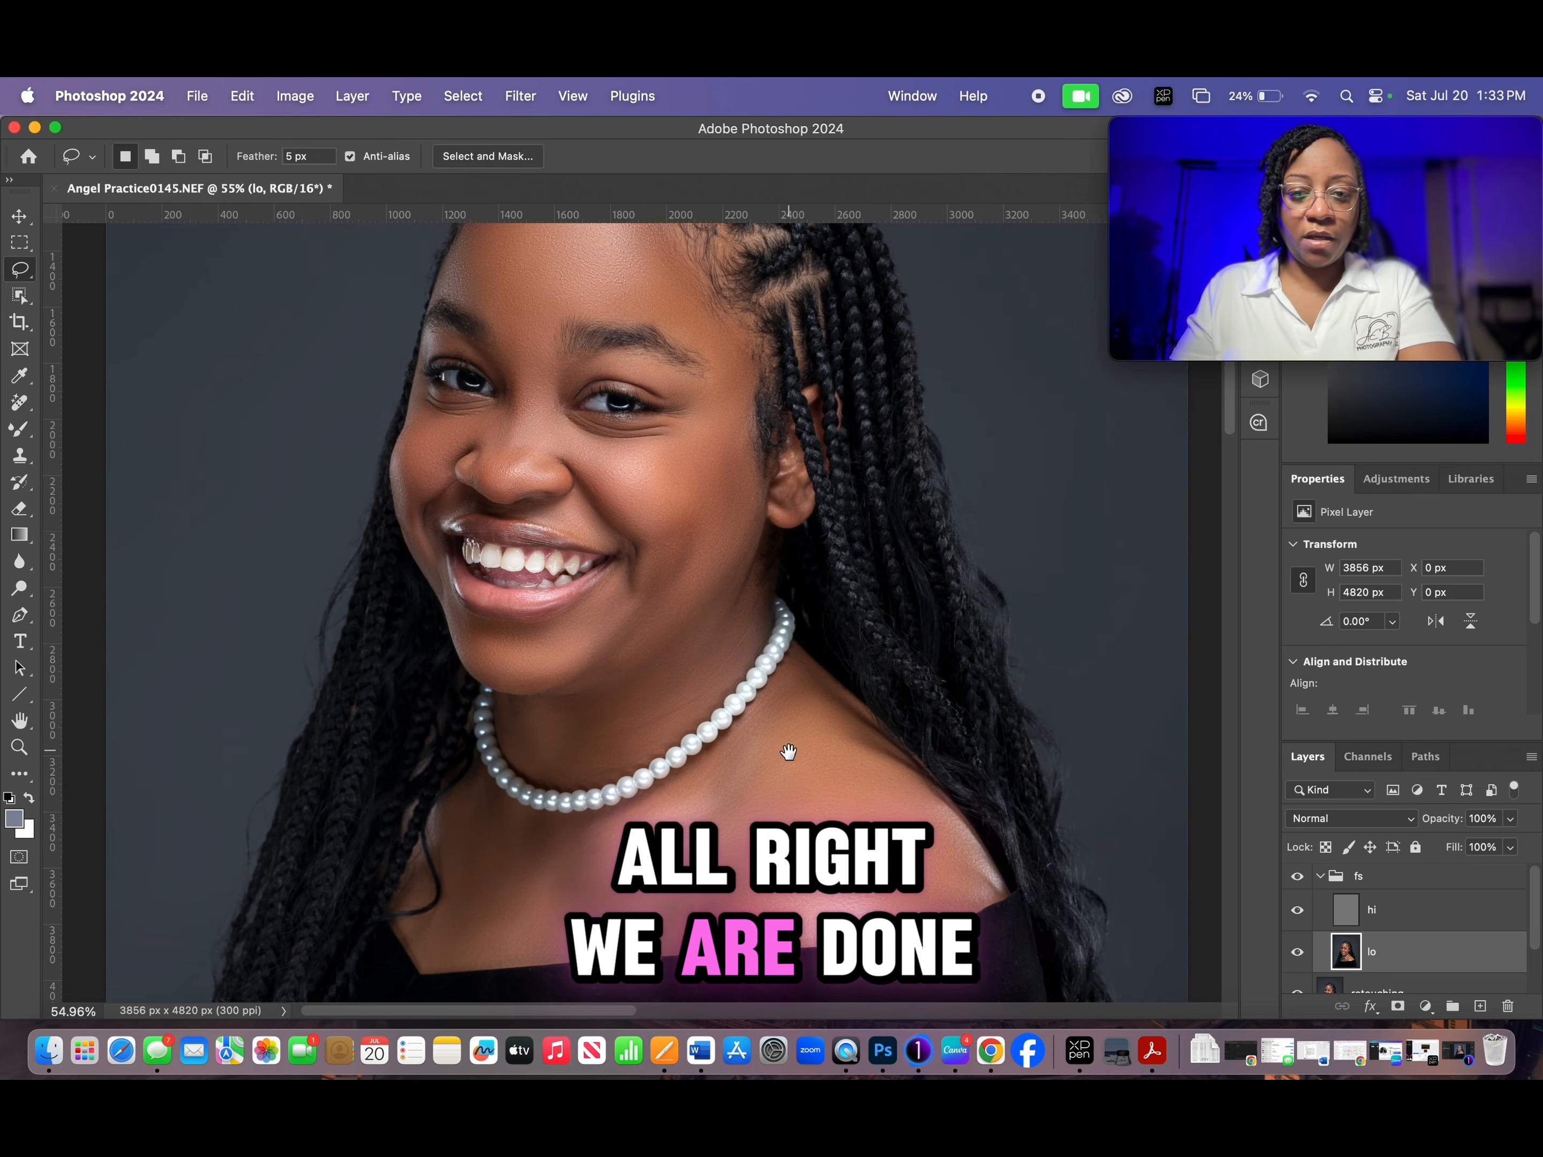
pyautogui.scroll(-3, 790, 751)
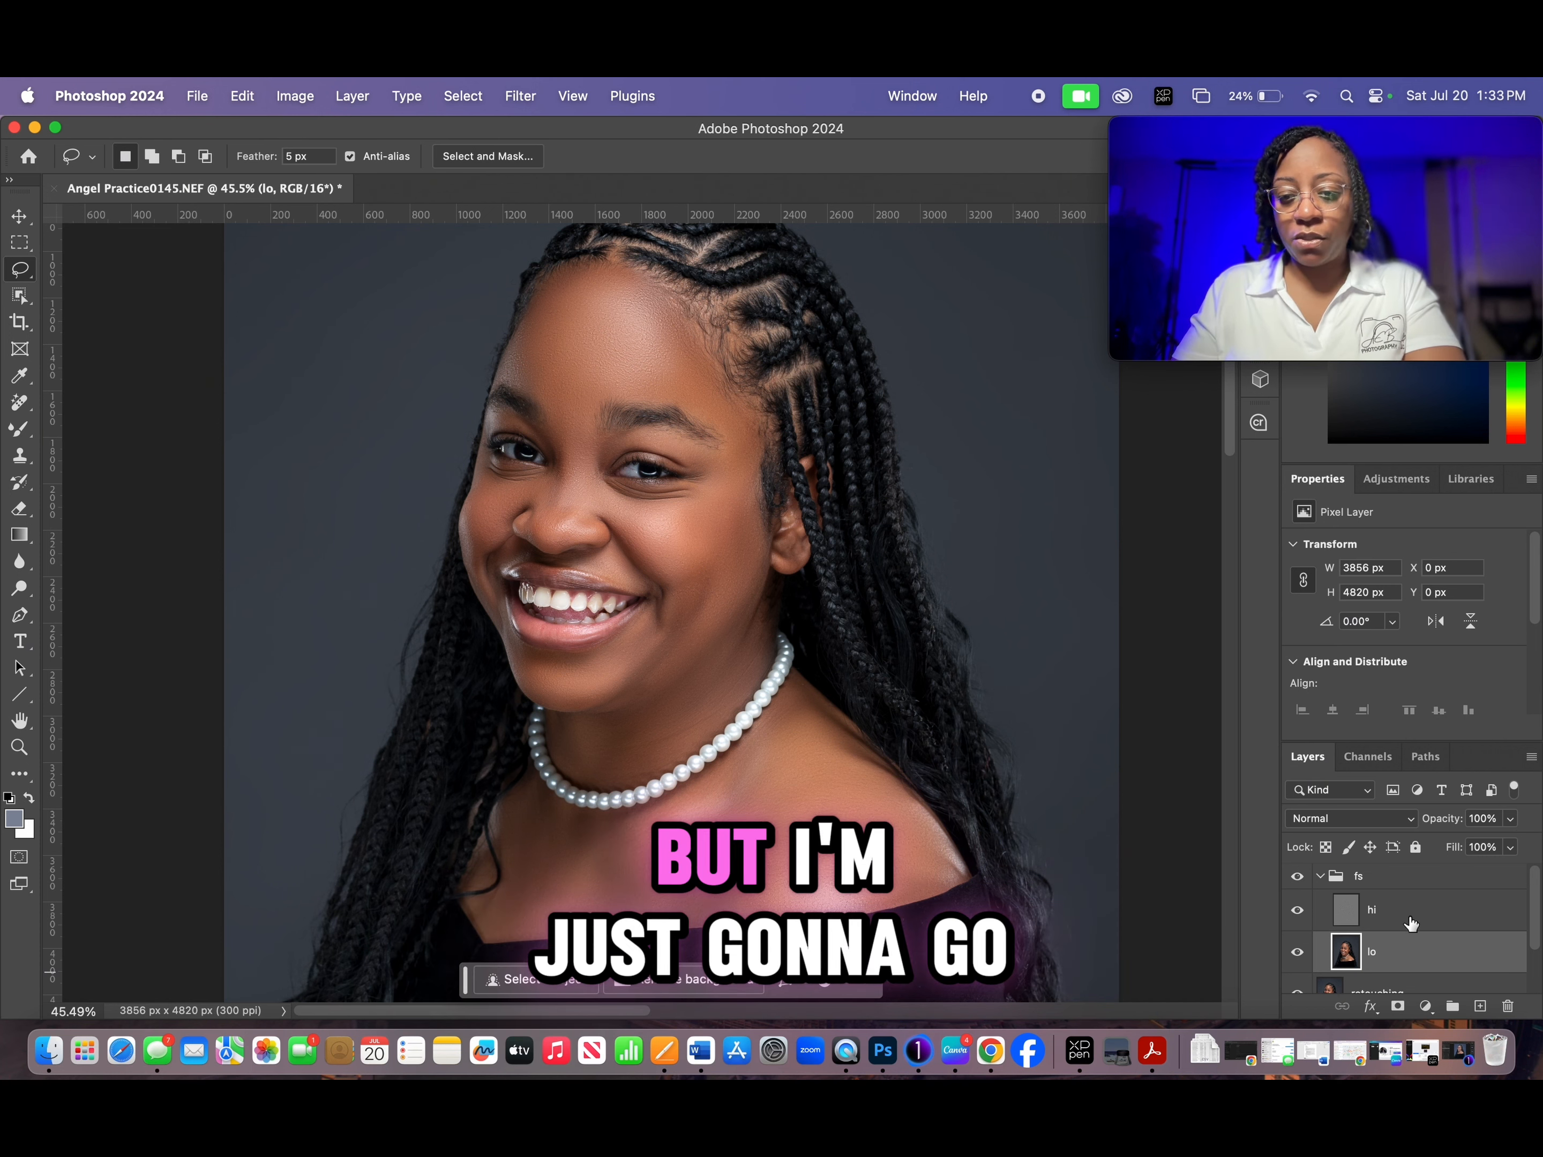
pyautogui.click(1320, 878)
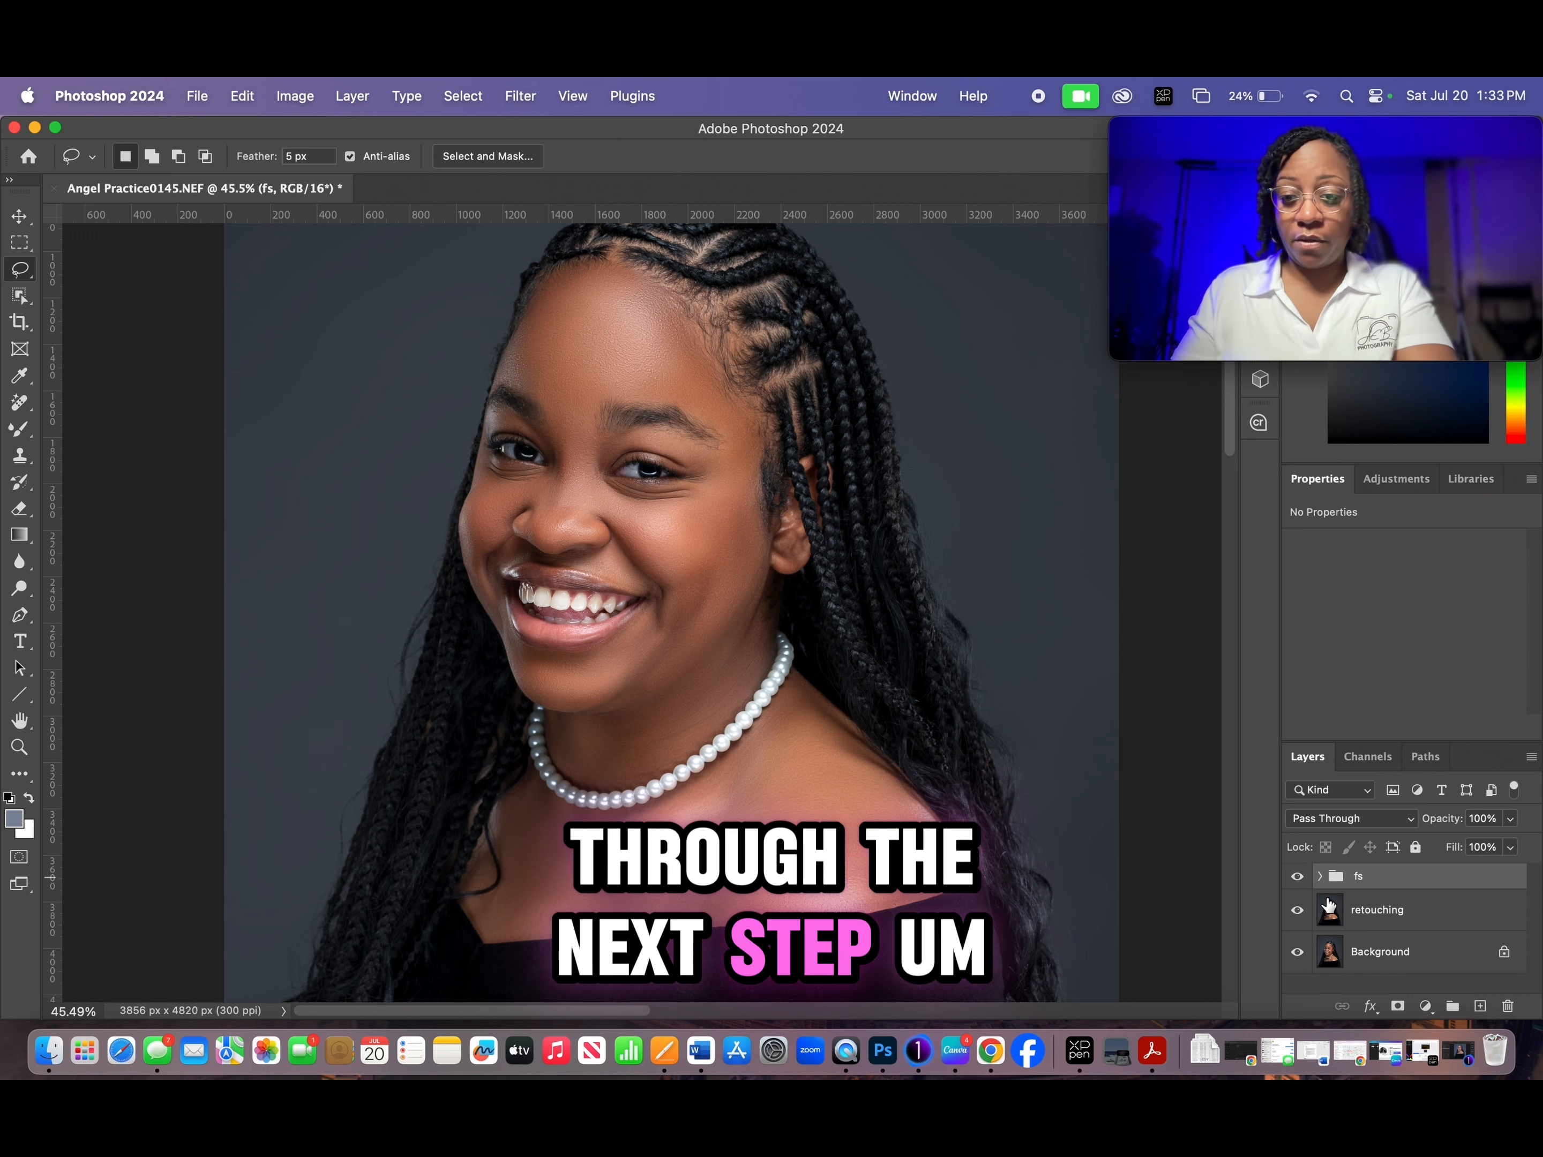
pyautogui.click(1321, 882)
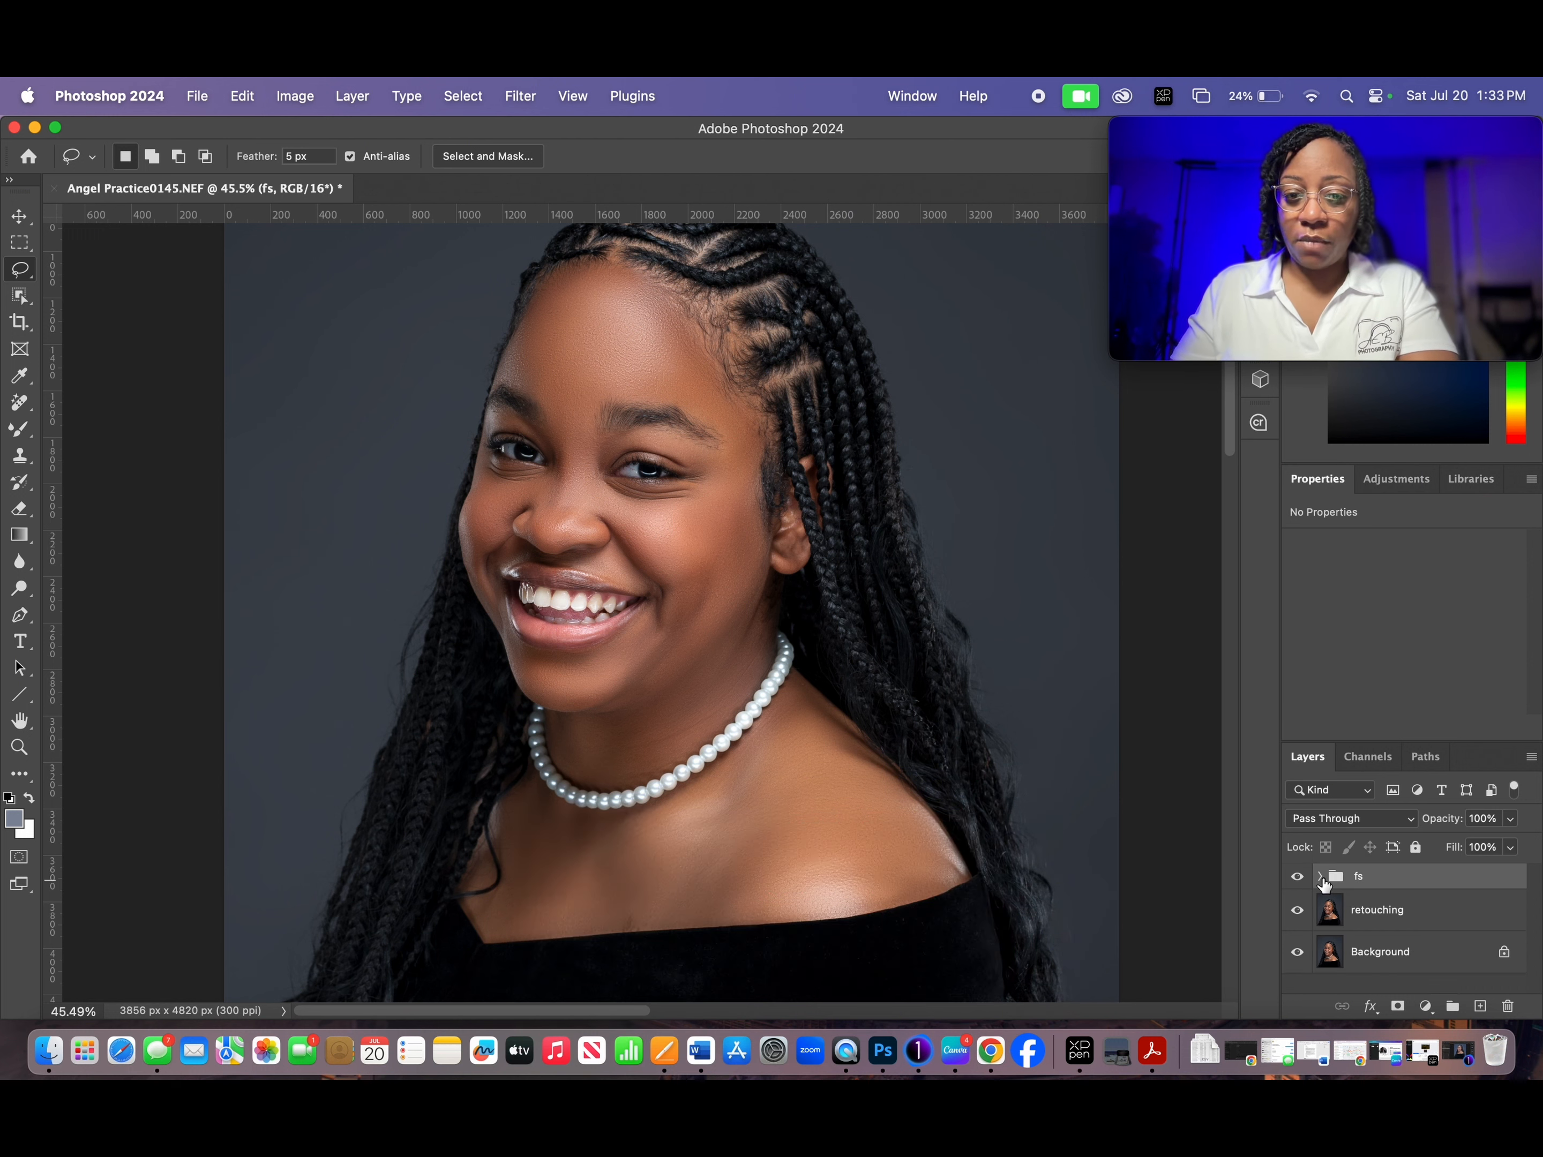
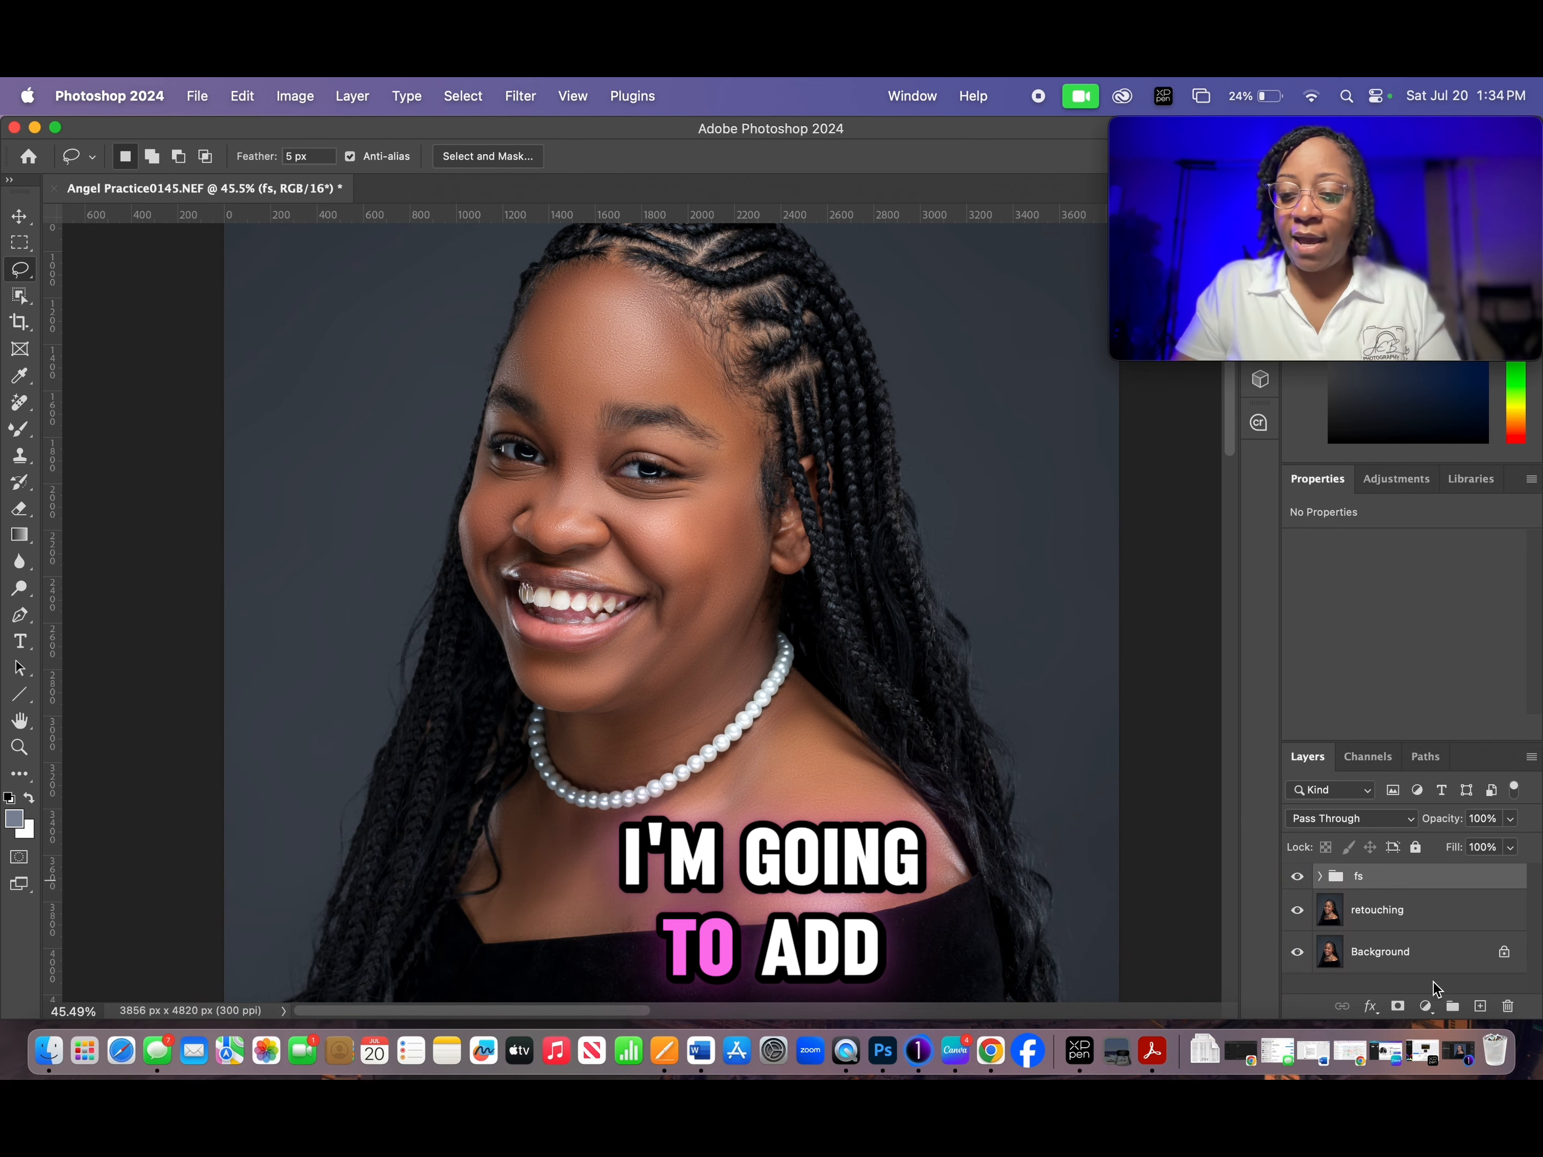
# - Add two Curves adjustment layers above the fs group
pyautogui.click(1425, 1007)
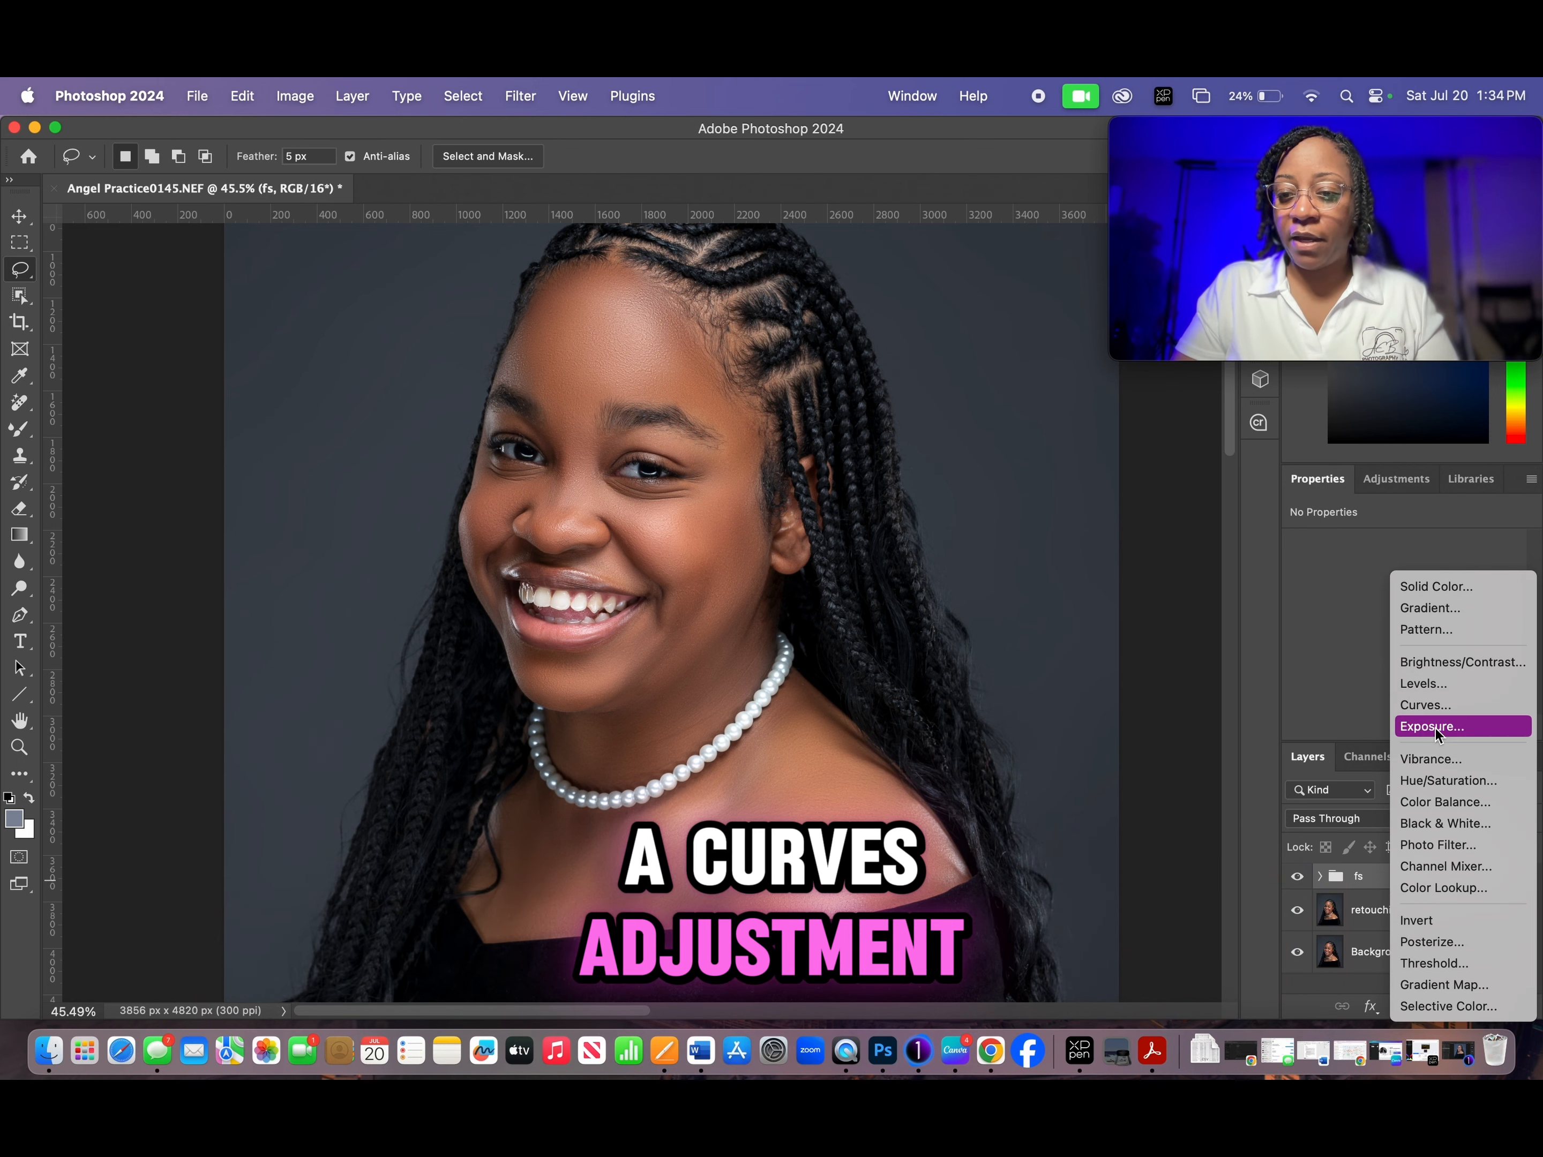
pyautogui.click(1436, 711)
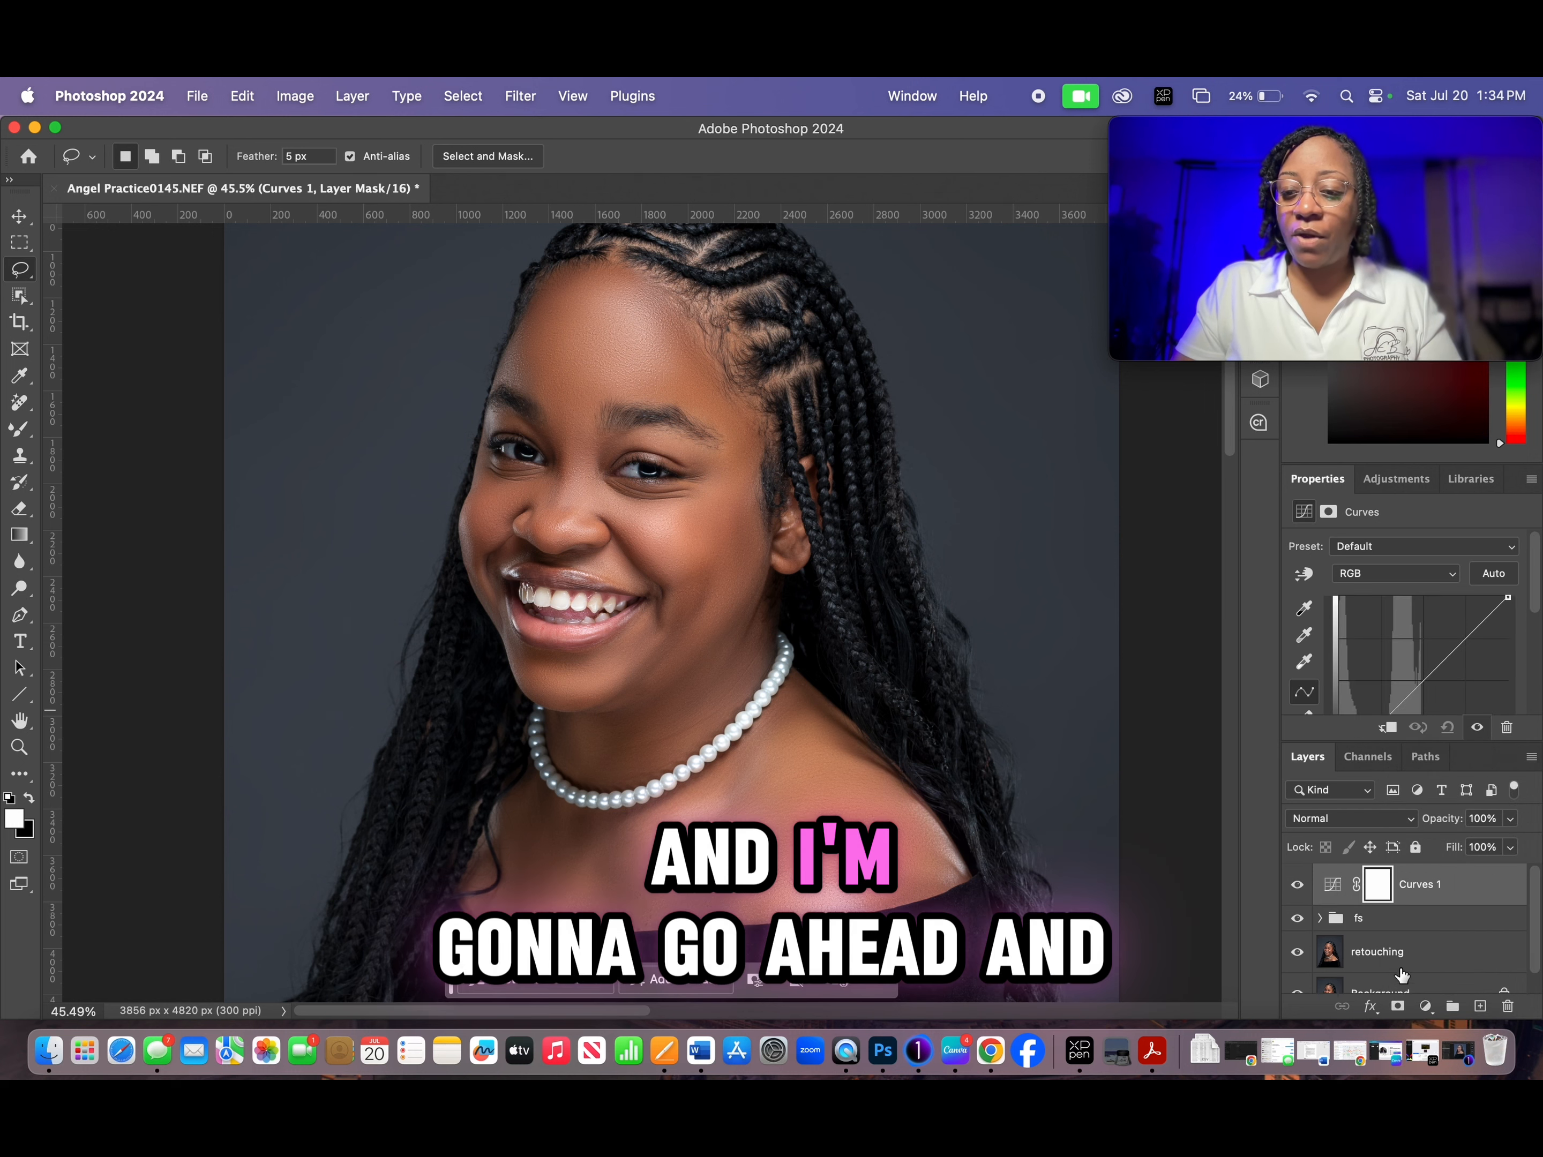
pyautogui.click(1425, 1007)
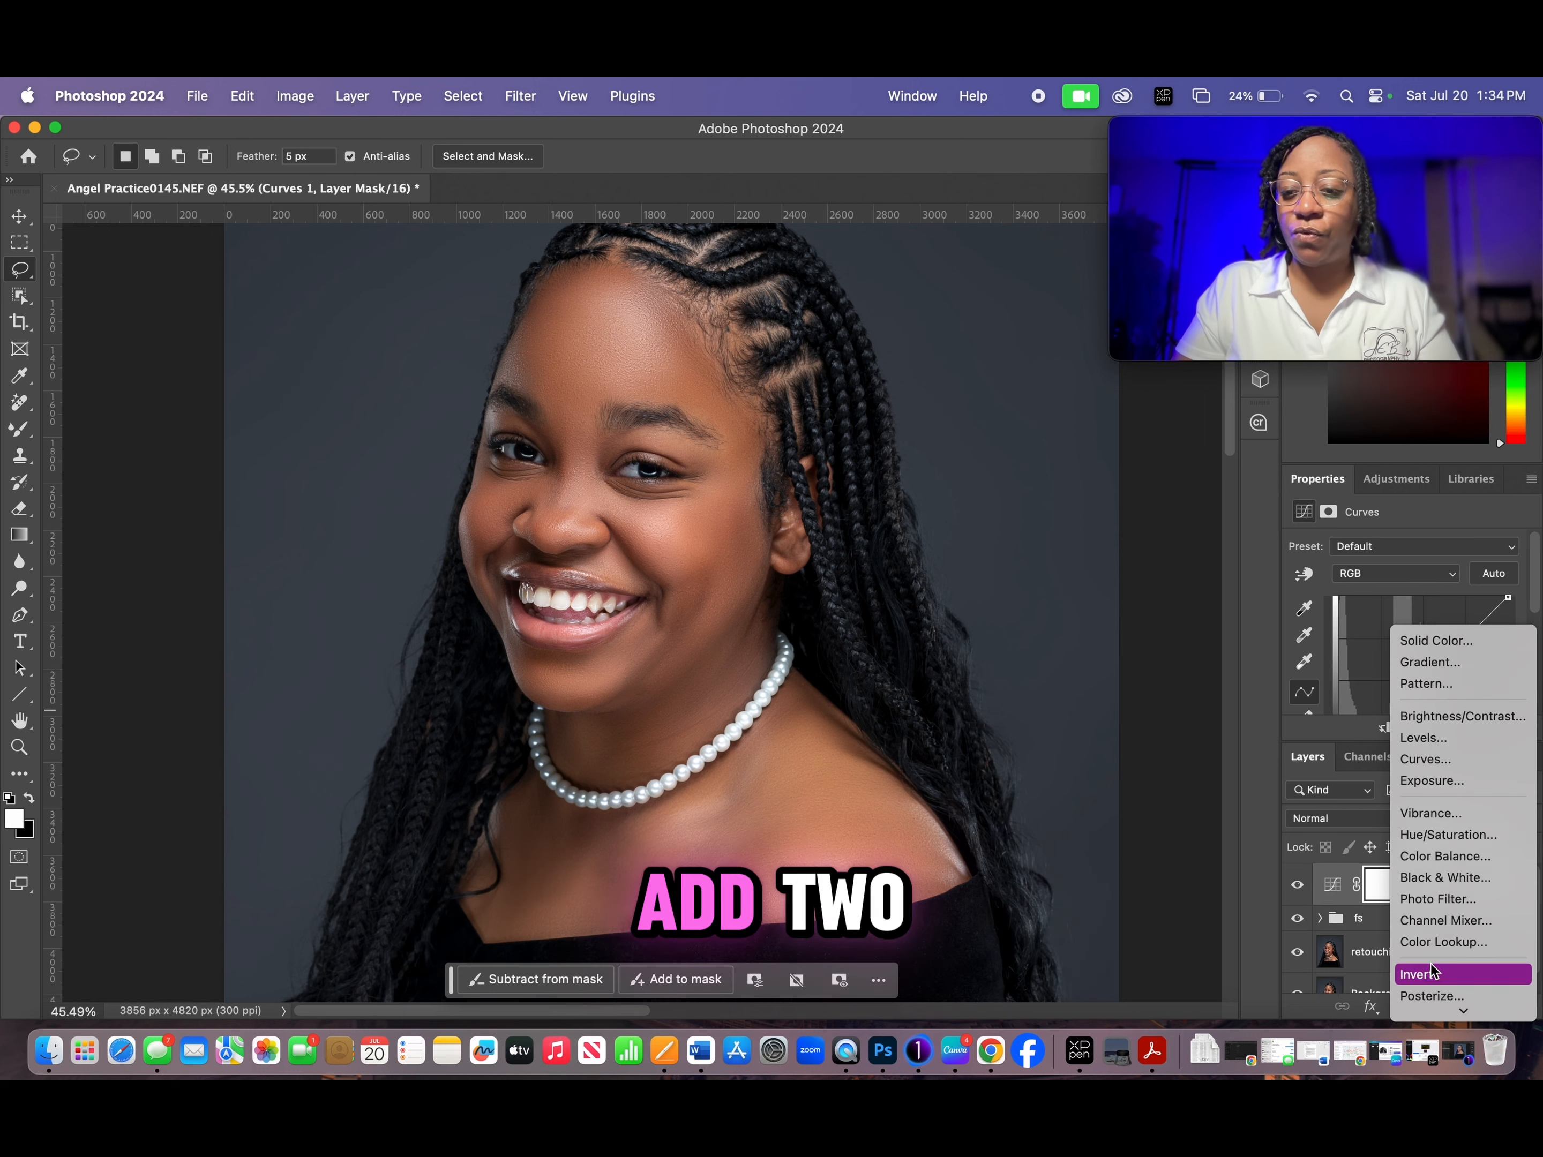
pyautogui.click(1470, 760)
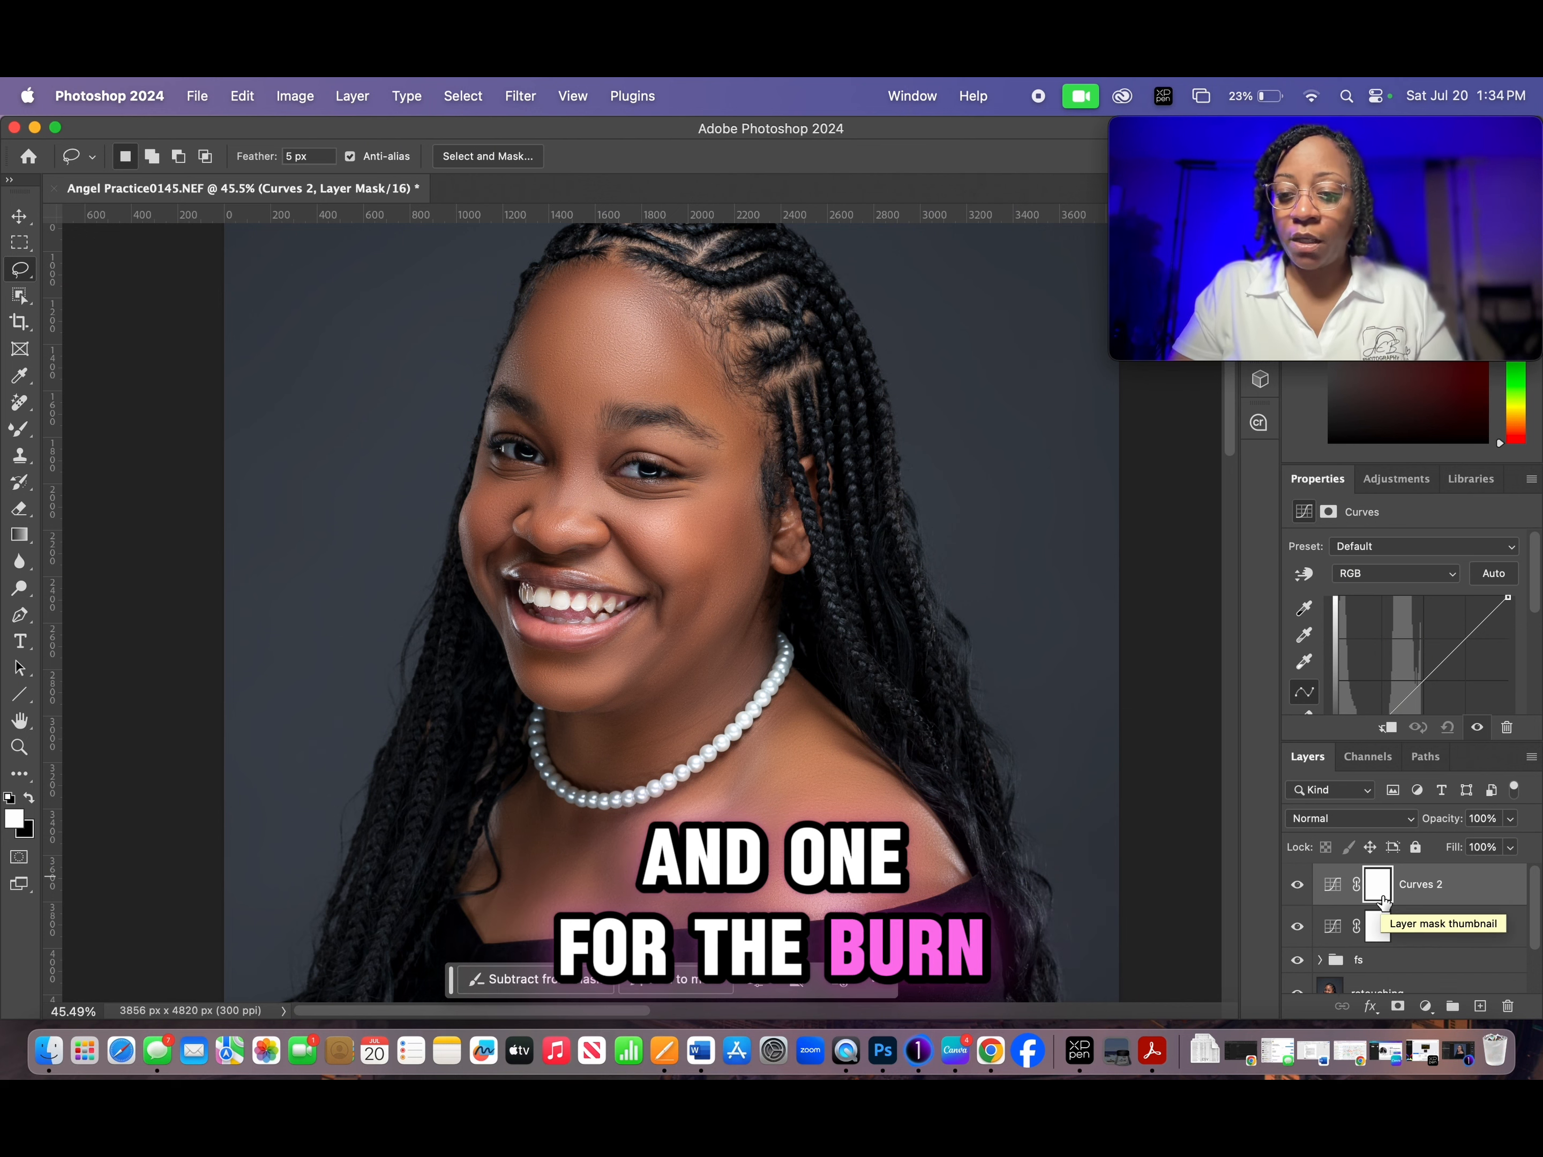
# - Rename the upper Curves layer as dodge and the lower one as burn
pyautogui.doubleClick(1470, 886)
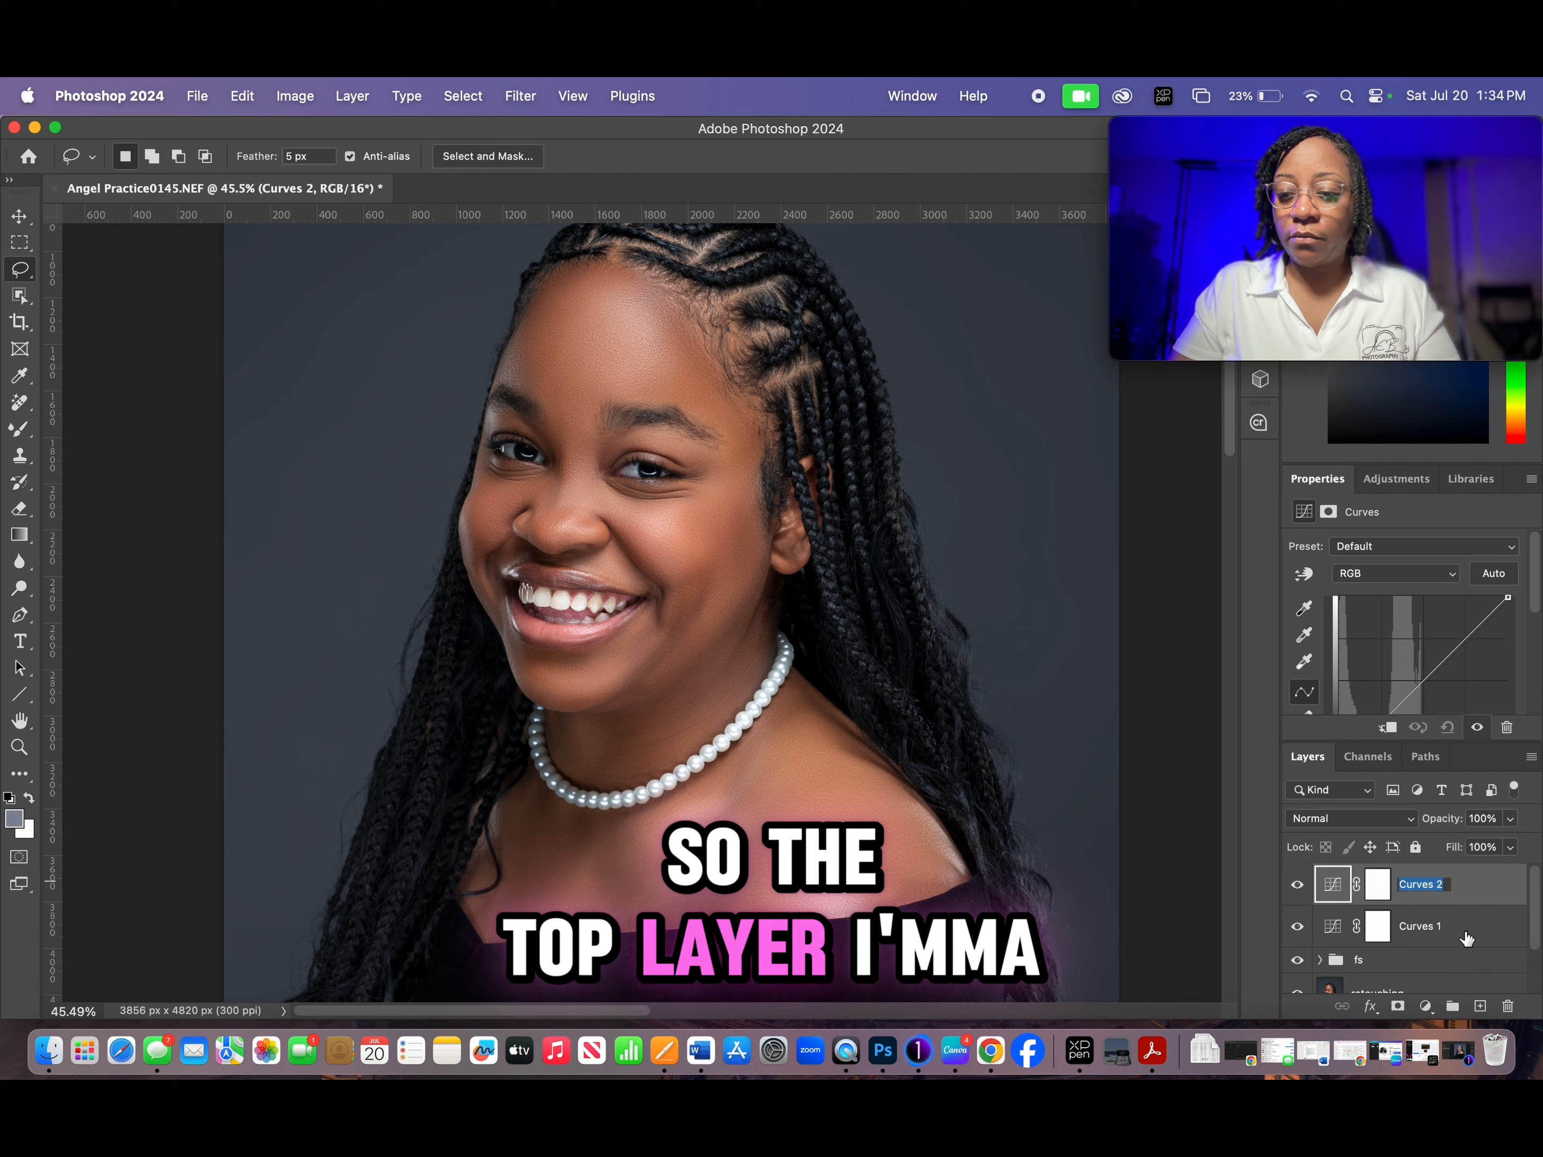
pyautogui.write('dodge')
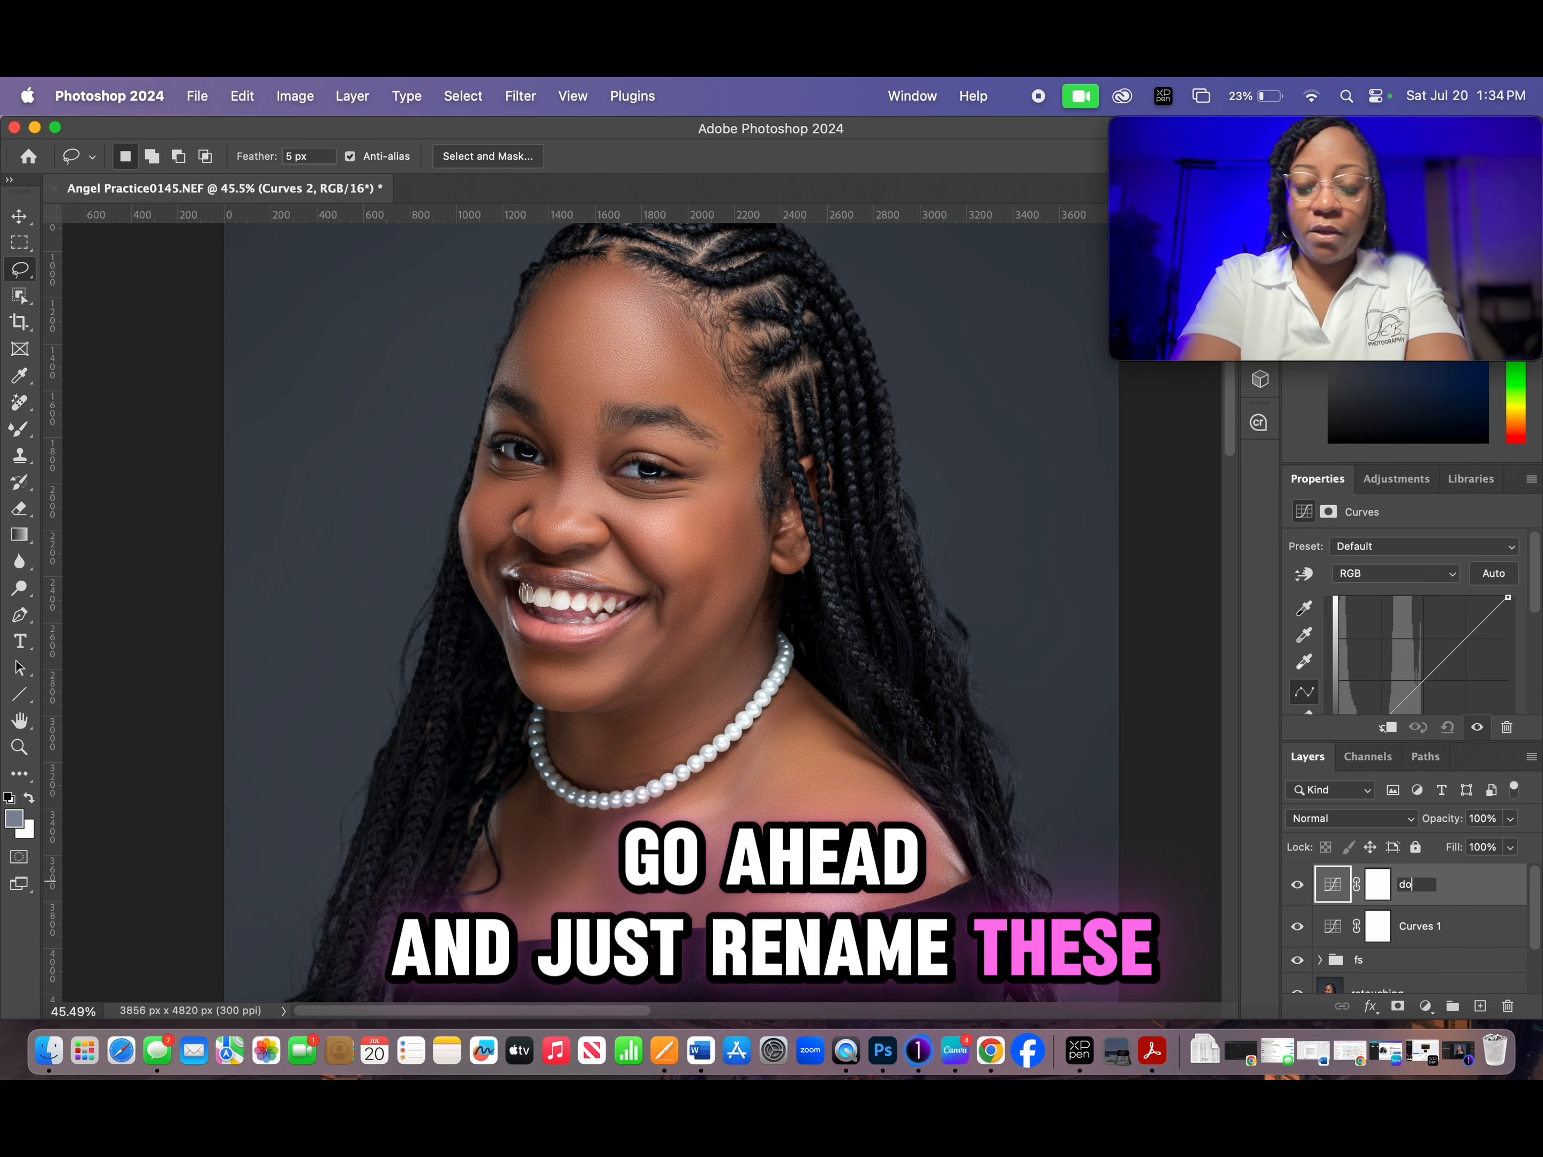
pyautogui.doubleClick(1425, 932)
pyautogui.write('burn')
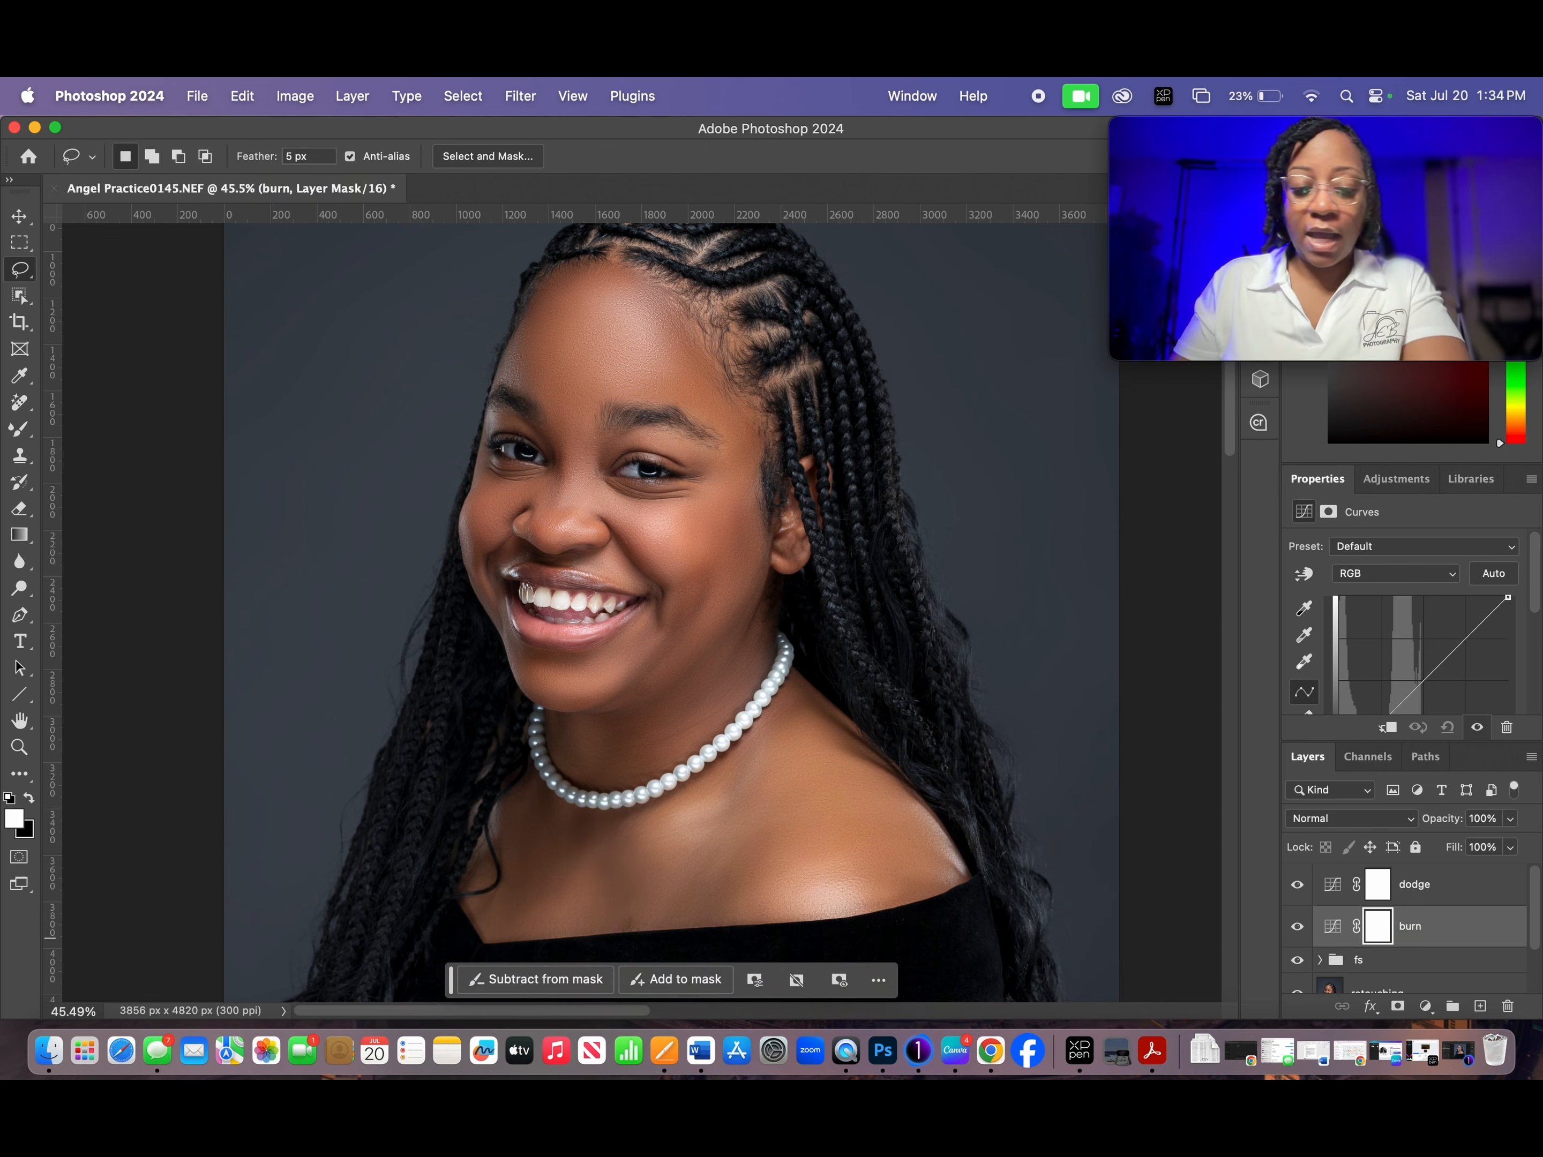
# - Group the dodge and burn layers and name the group dodge n burn
pyautogui.click(1463, 899)
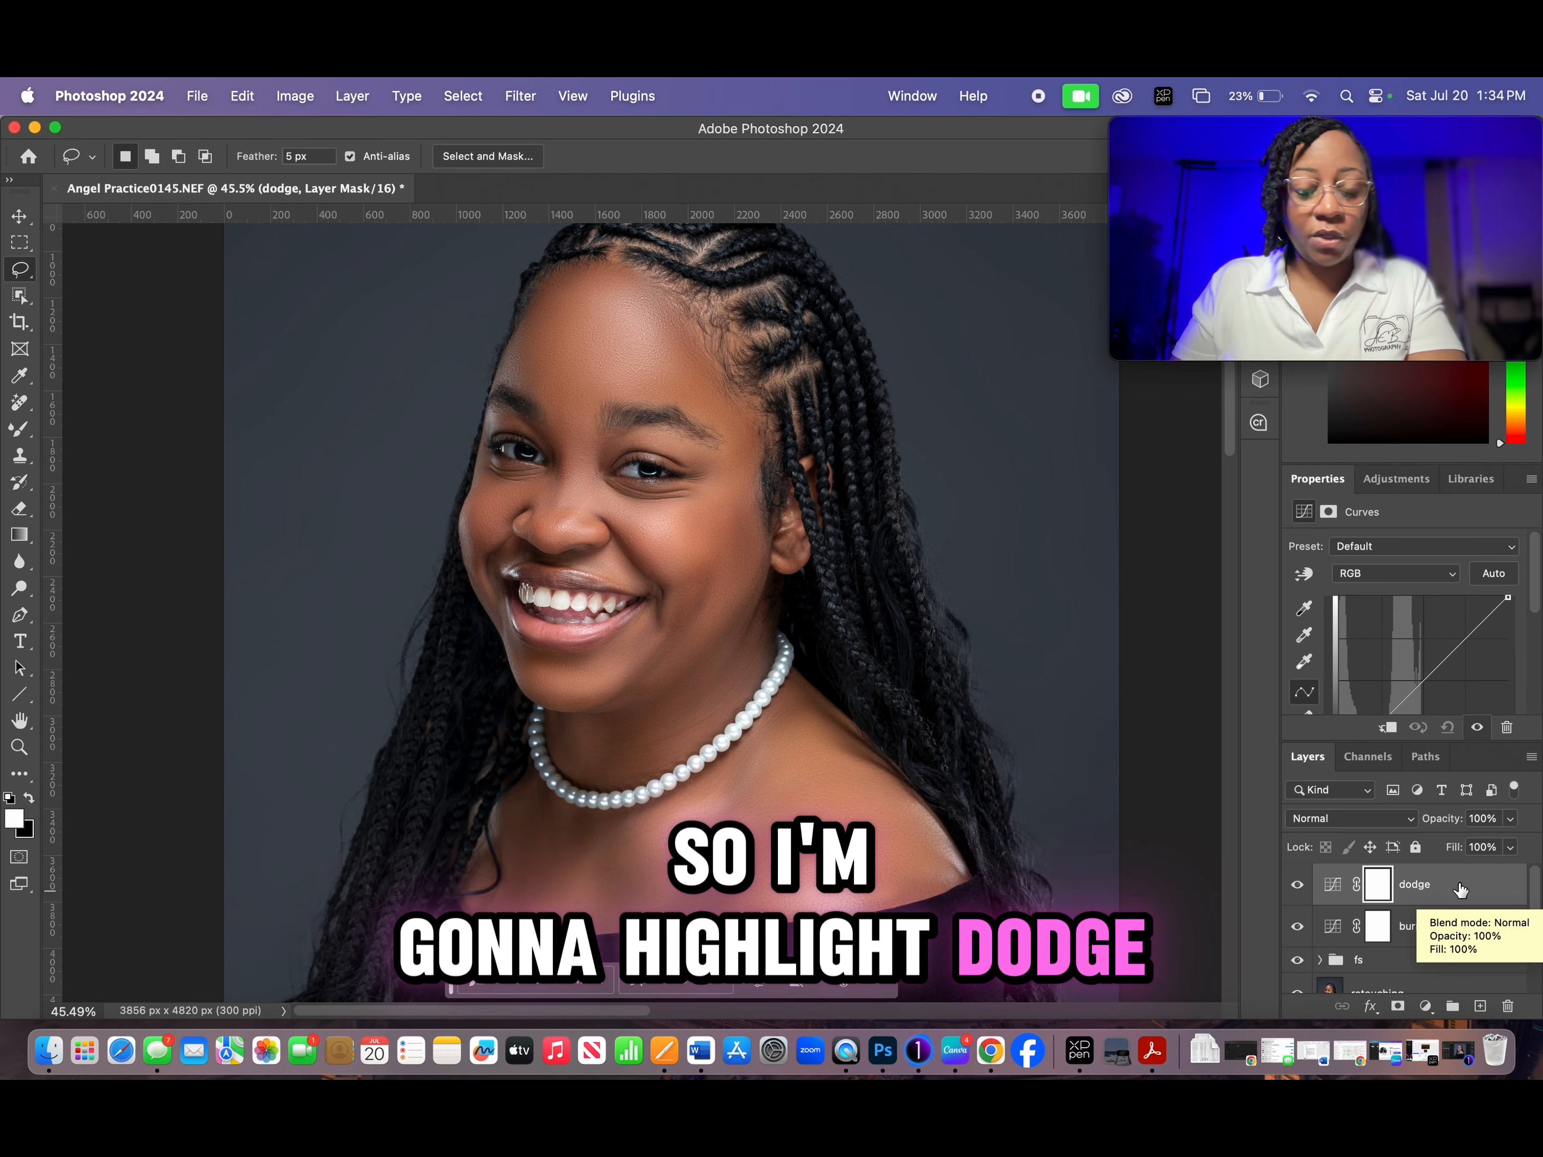
pyautogui.keyDown('super'); pyautogui.click(1409, 929); pyautogui.keyUp('super')
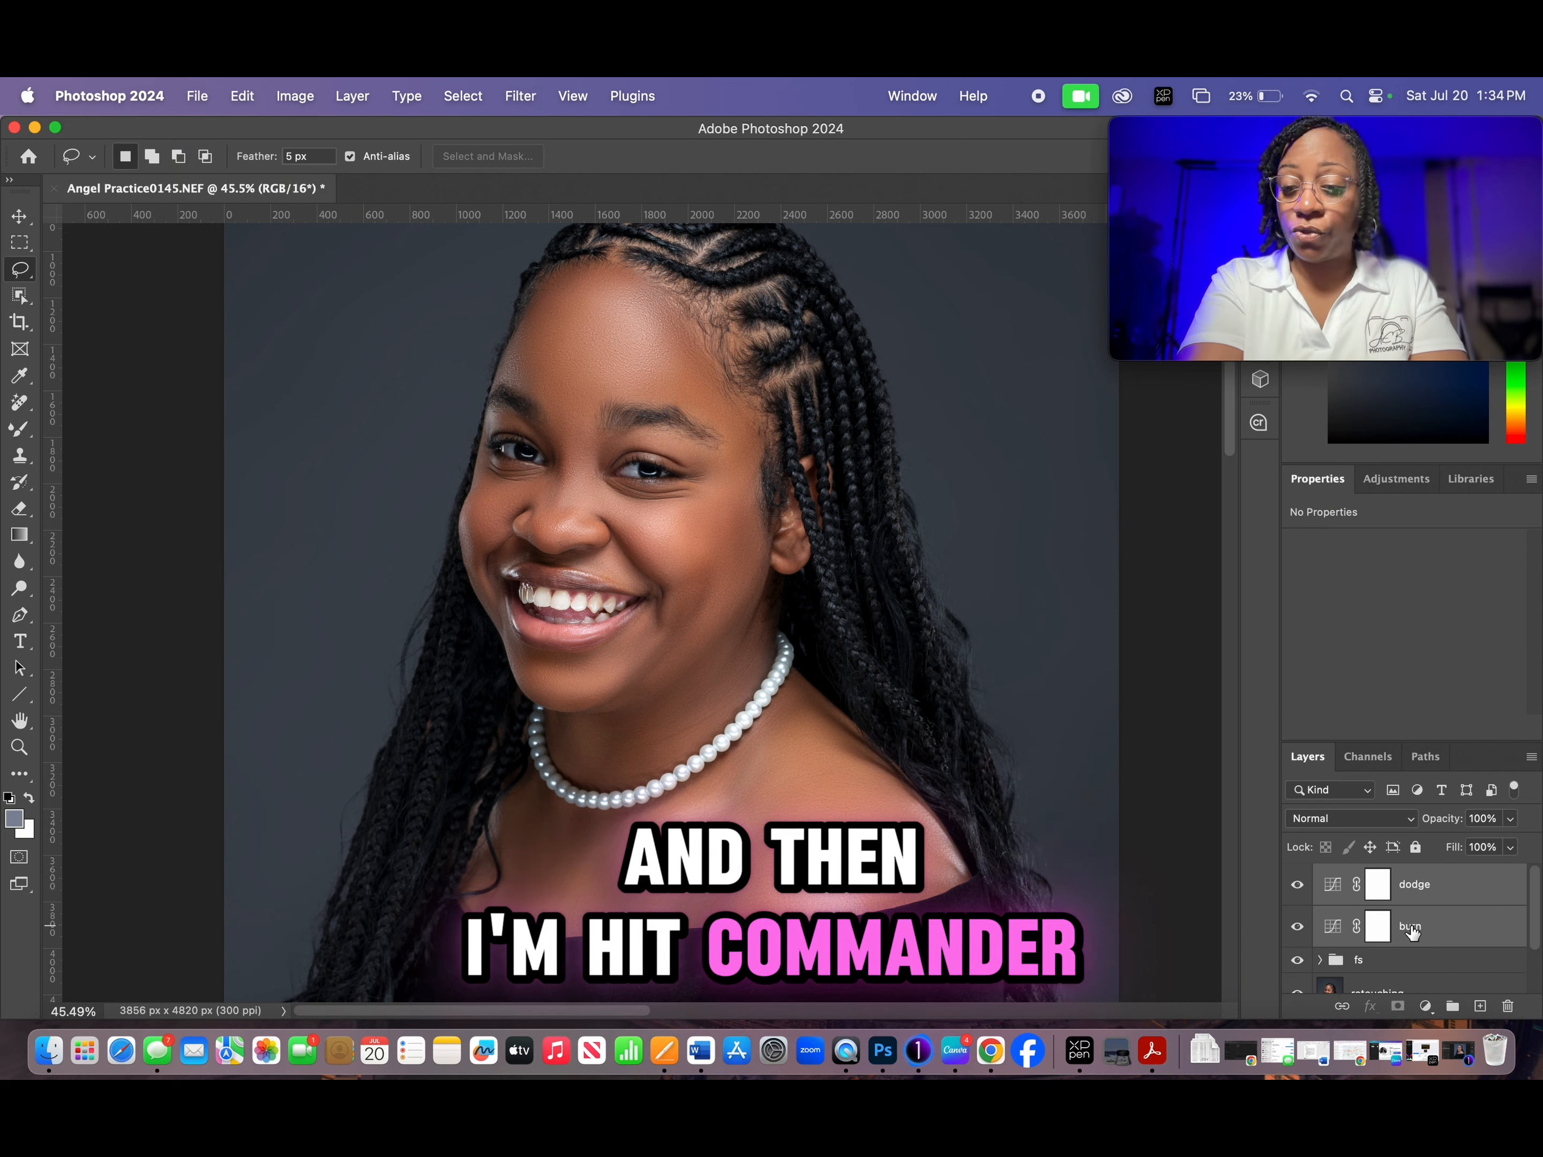
pyautogui.press('super+g')
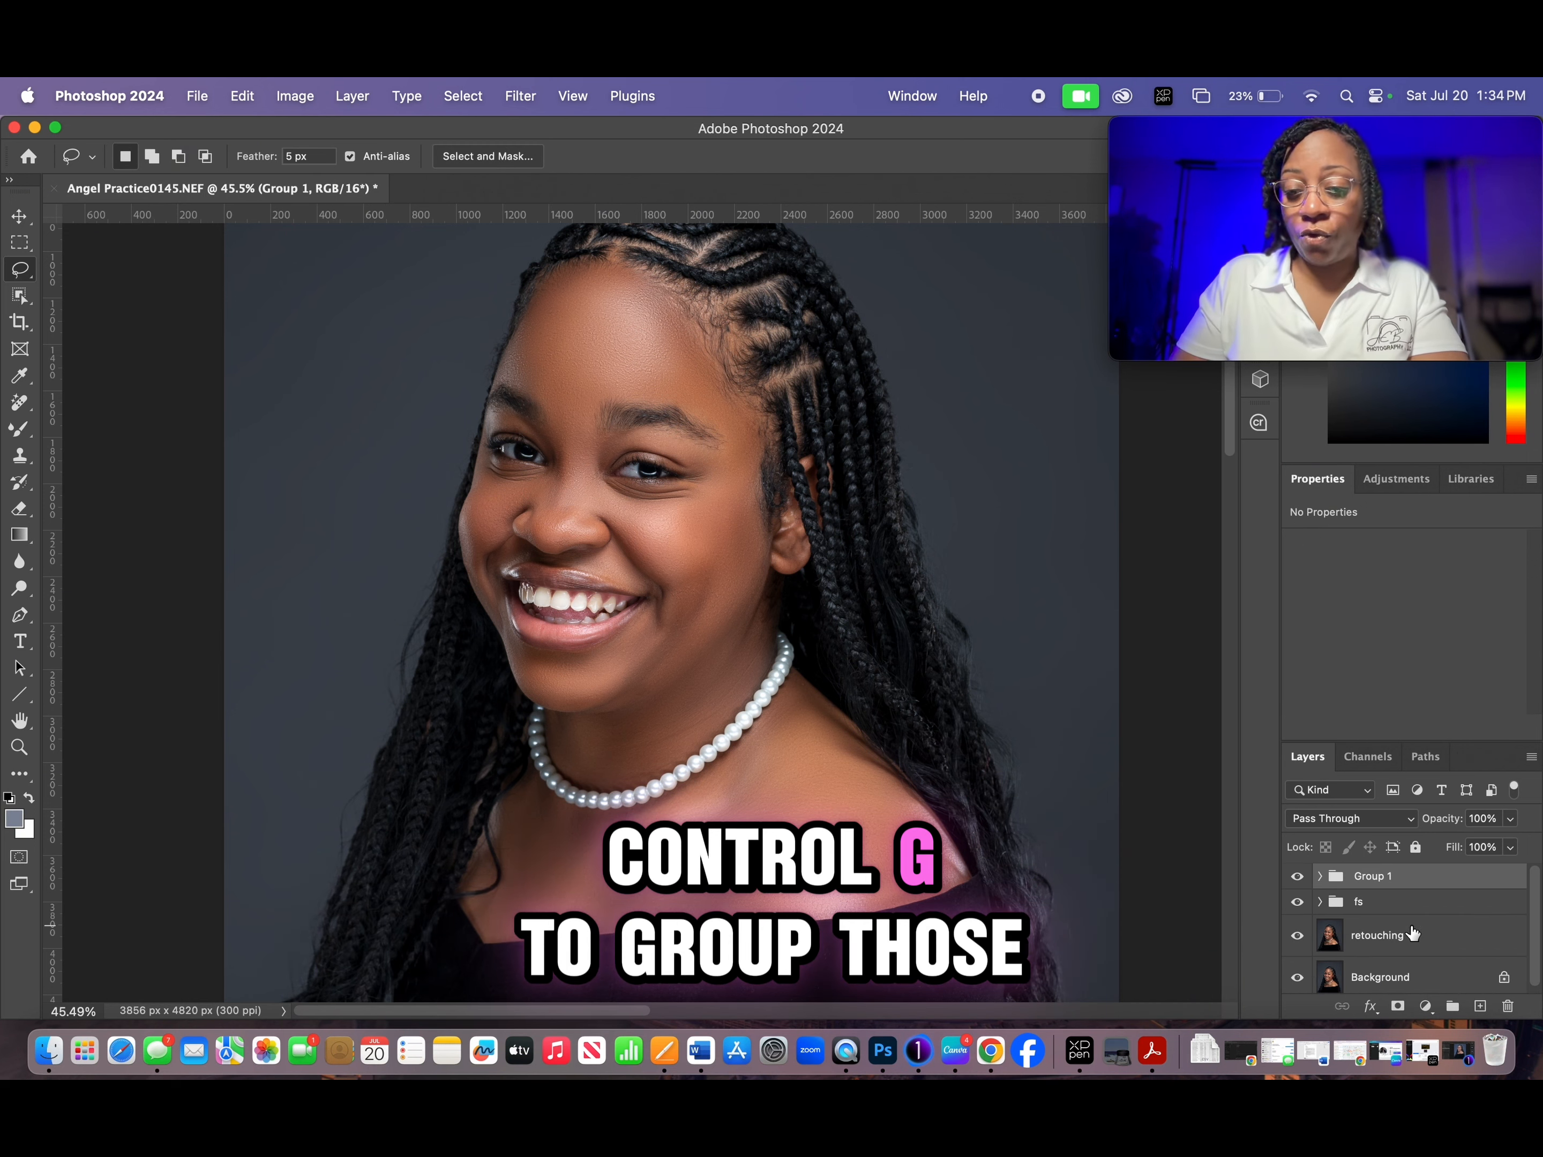
pyautogui.doubleClick(1374, 877)
pyautogui.write('dodge n burn')
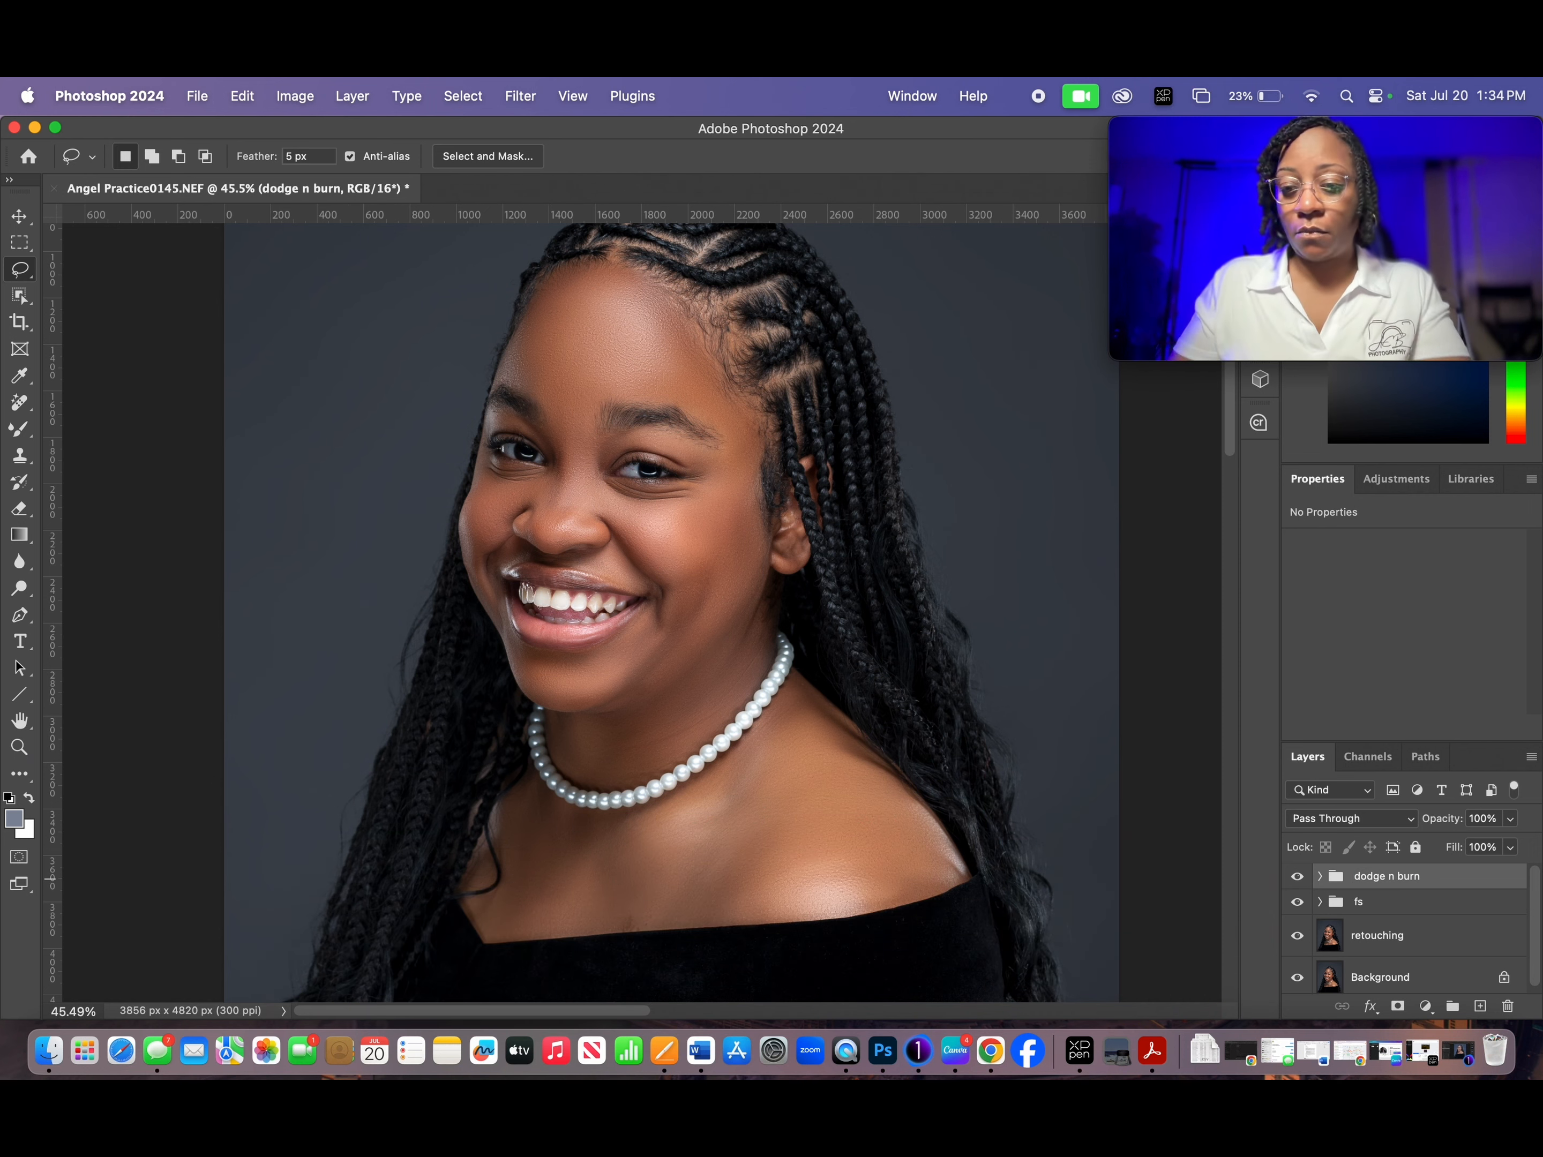
# - Expand the dodge n burn group and raise the midpoint of the dodge layer's RGB curve to brighten the portrait
pyautogui.click(1320, 877)
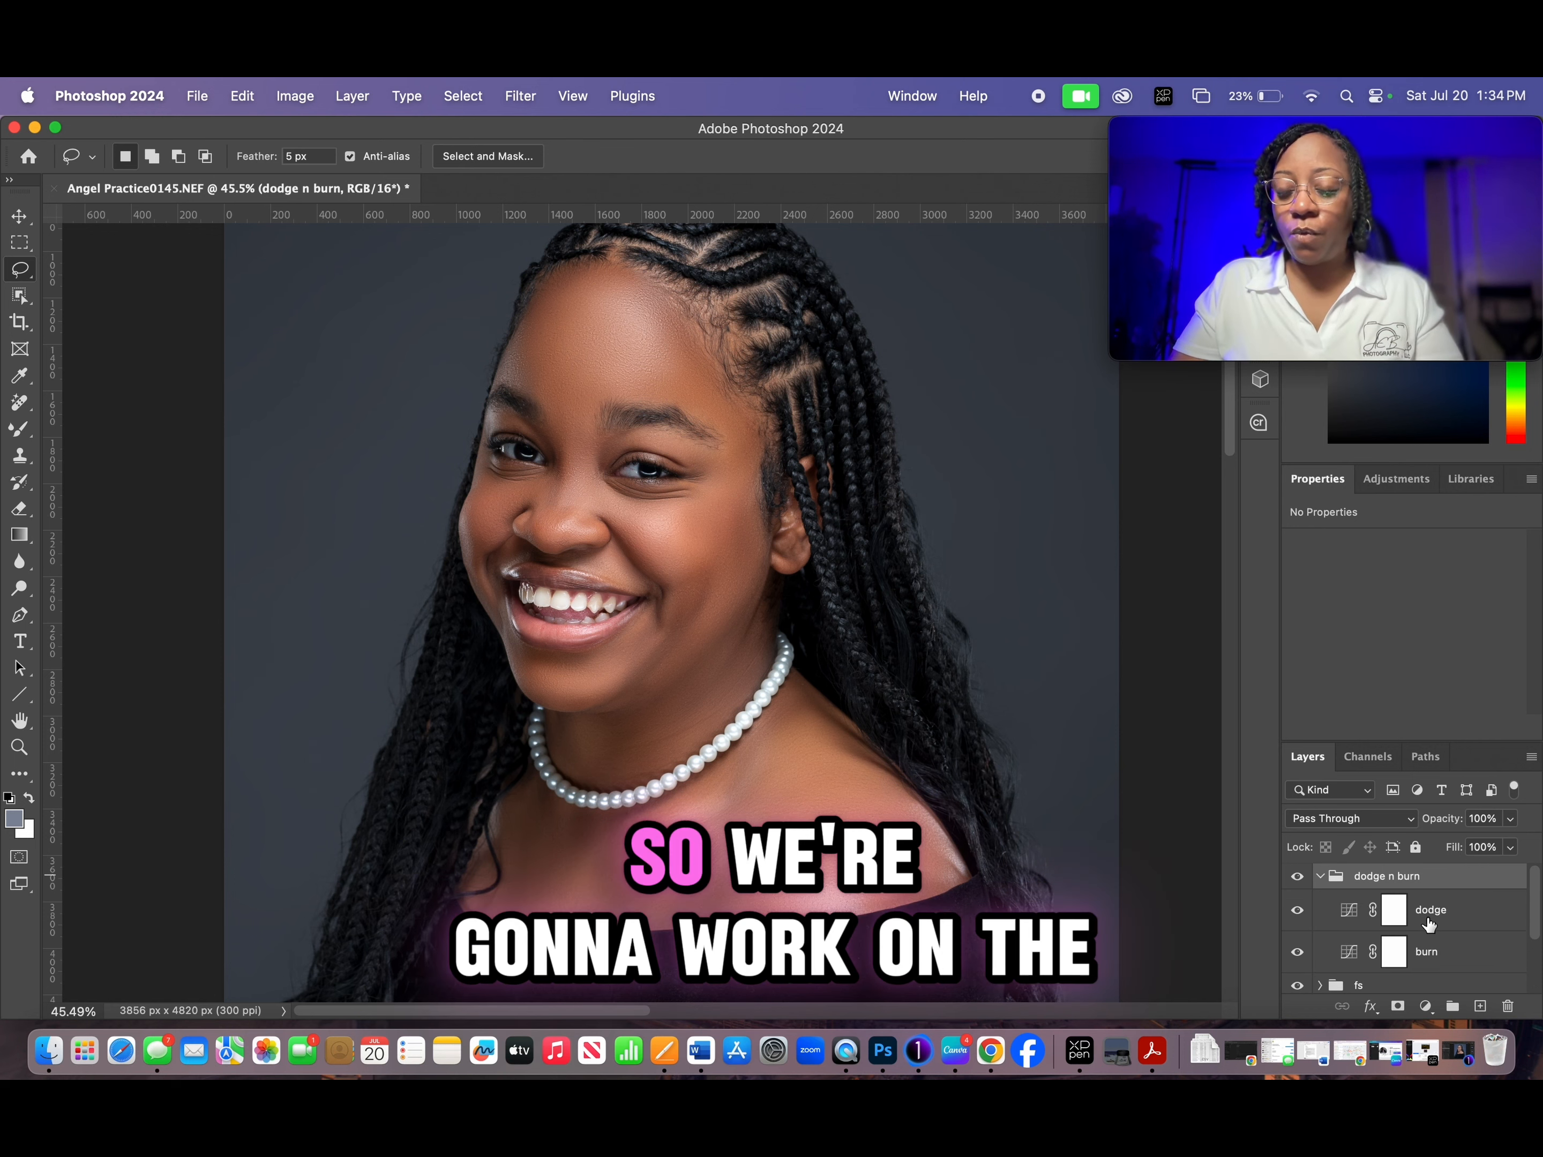
pyautogui.click(1397, 916)
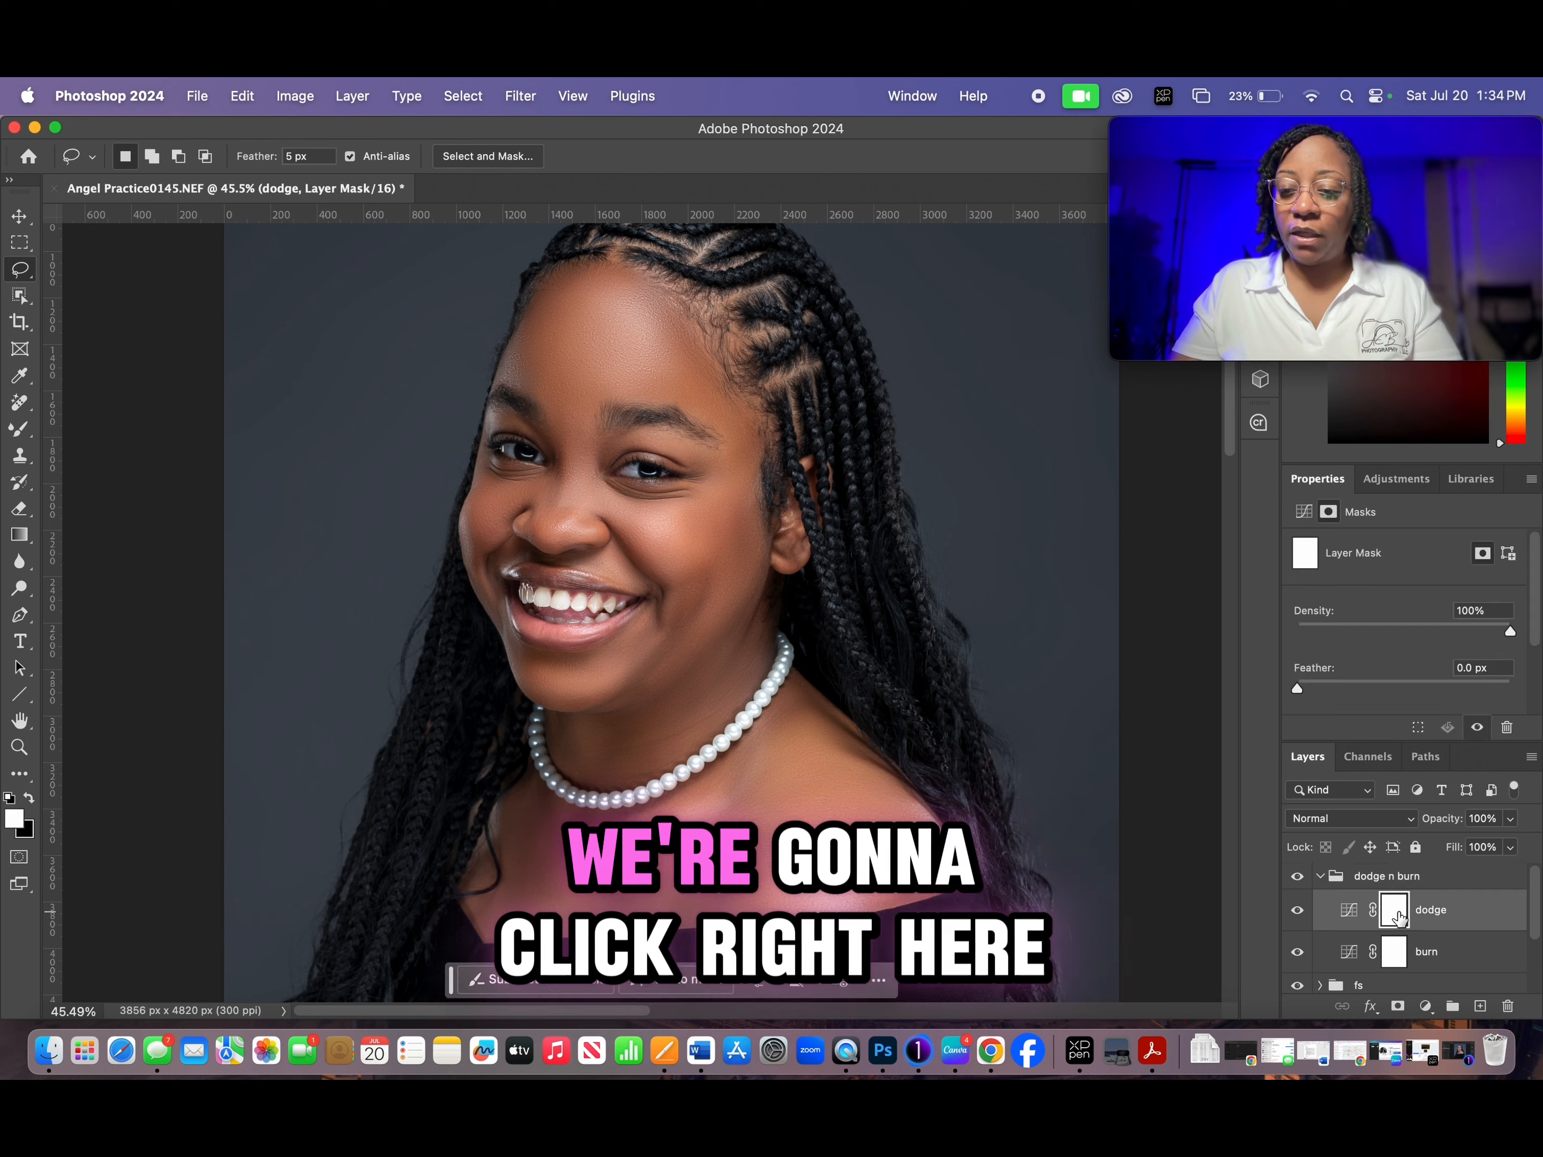
pyautogui.click(1437, 914)
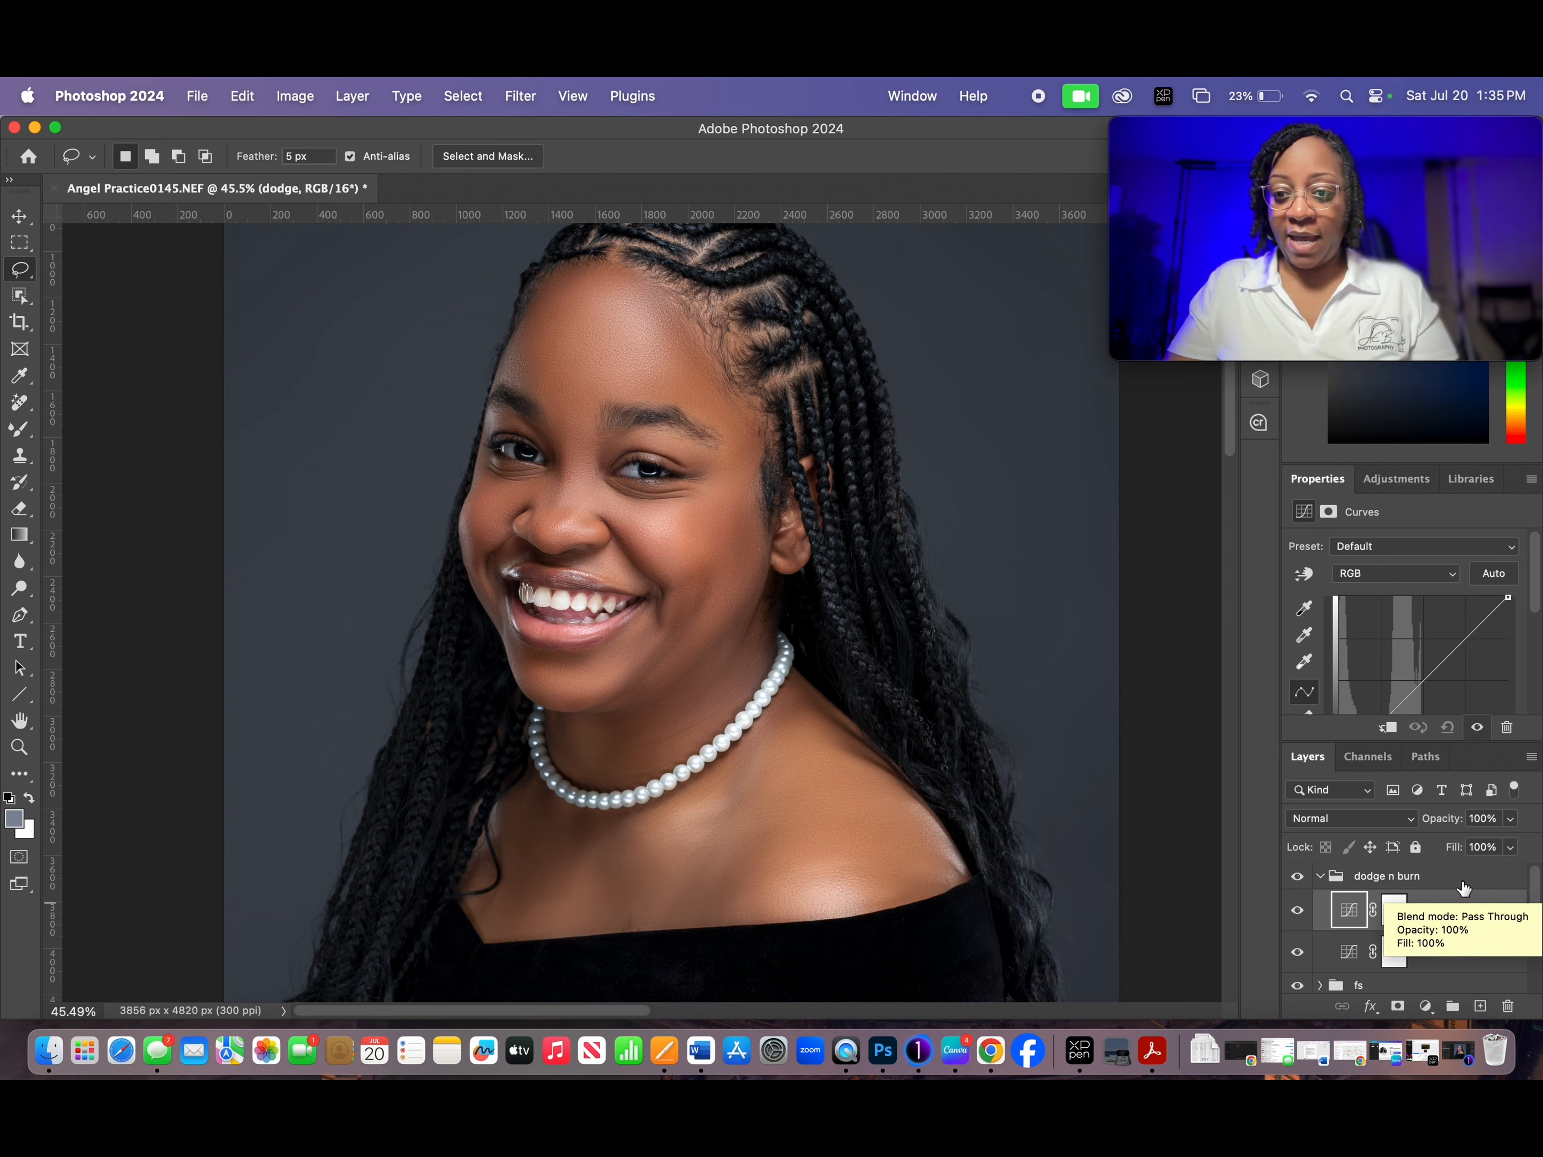
pyautogui.moveTo(1539, 600); pyautogui.dragTo(1539, 622)
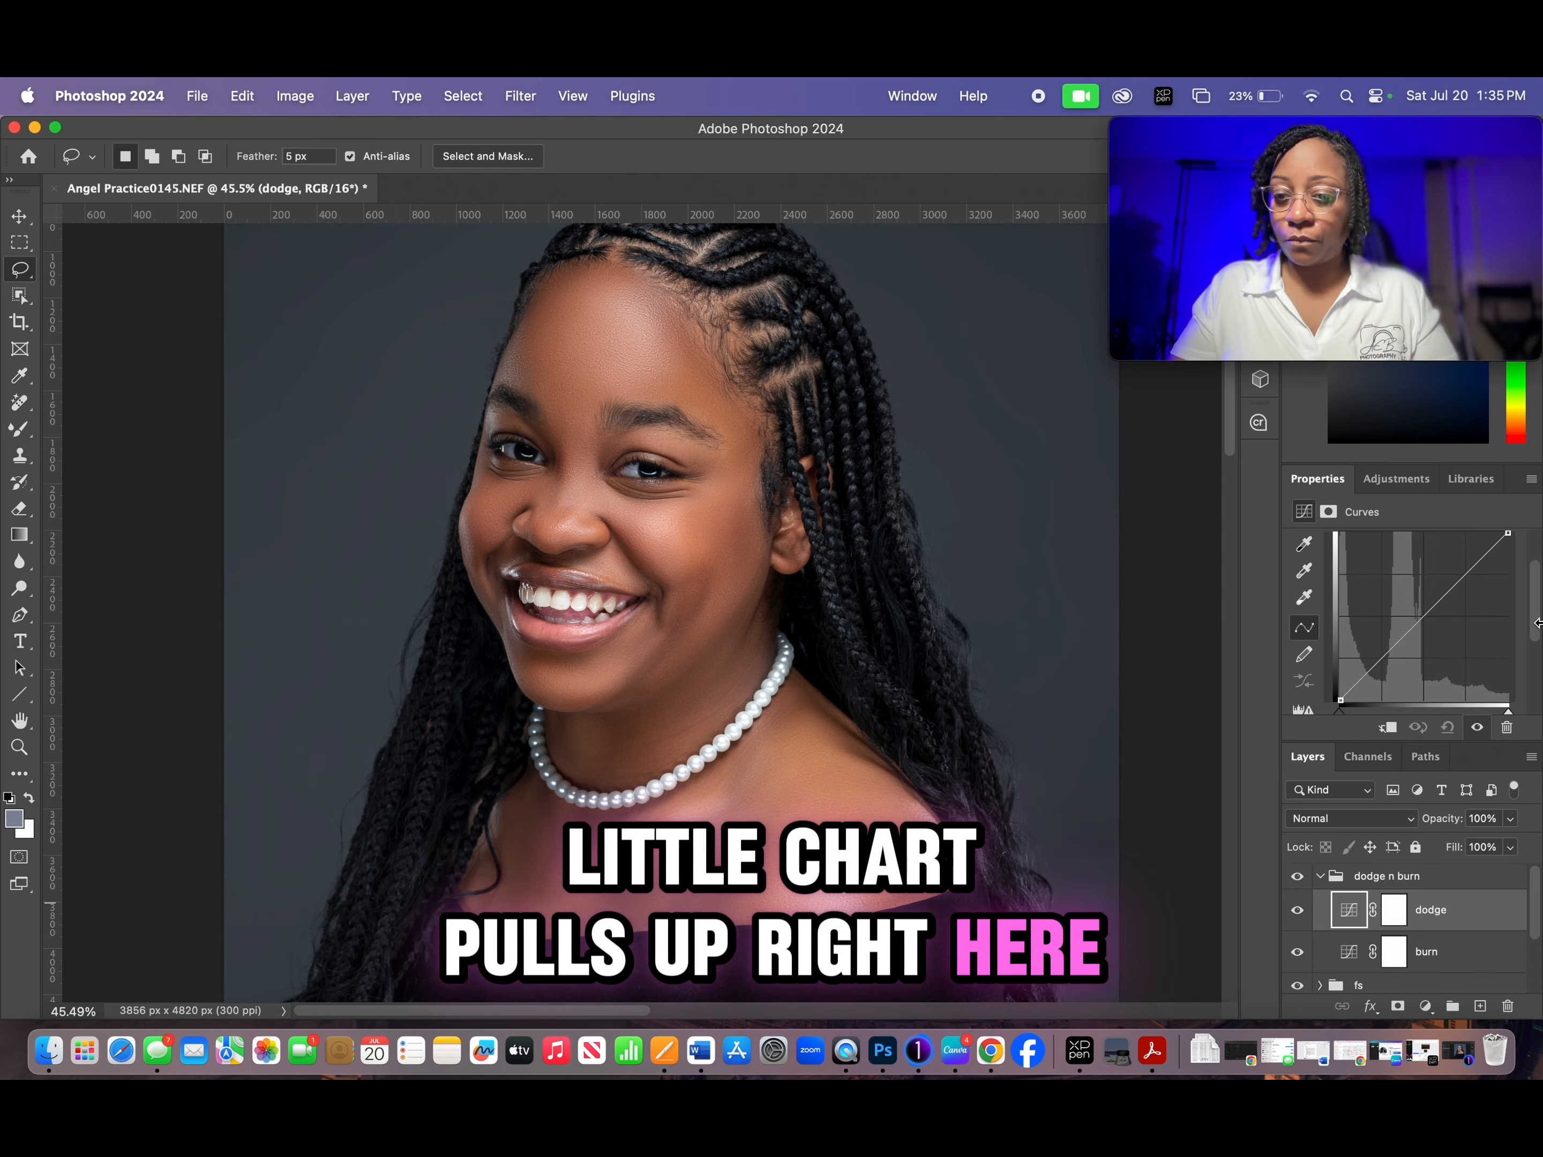
pyautogui.click(1420, 618)
pyautogui.moveTo(1421, 618); pyautogui.dragTo(1406, 600)
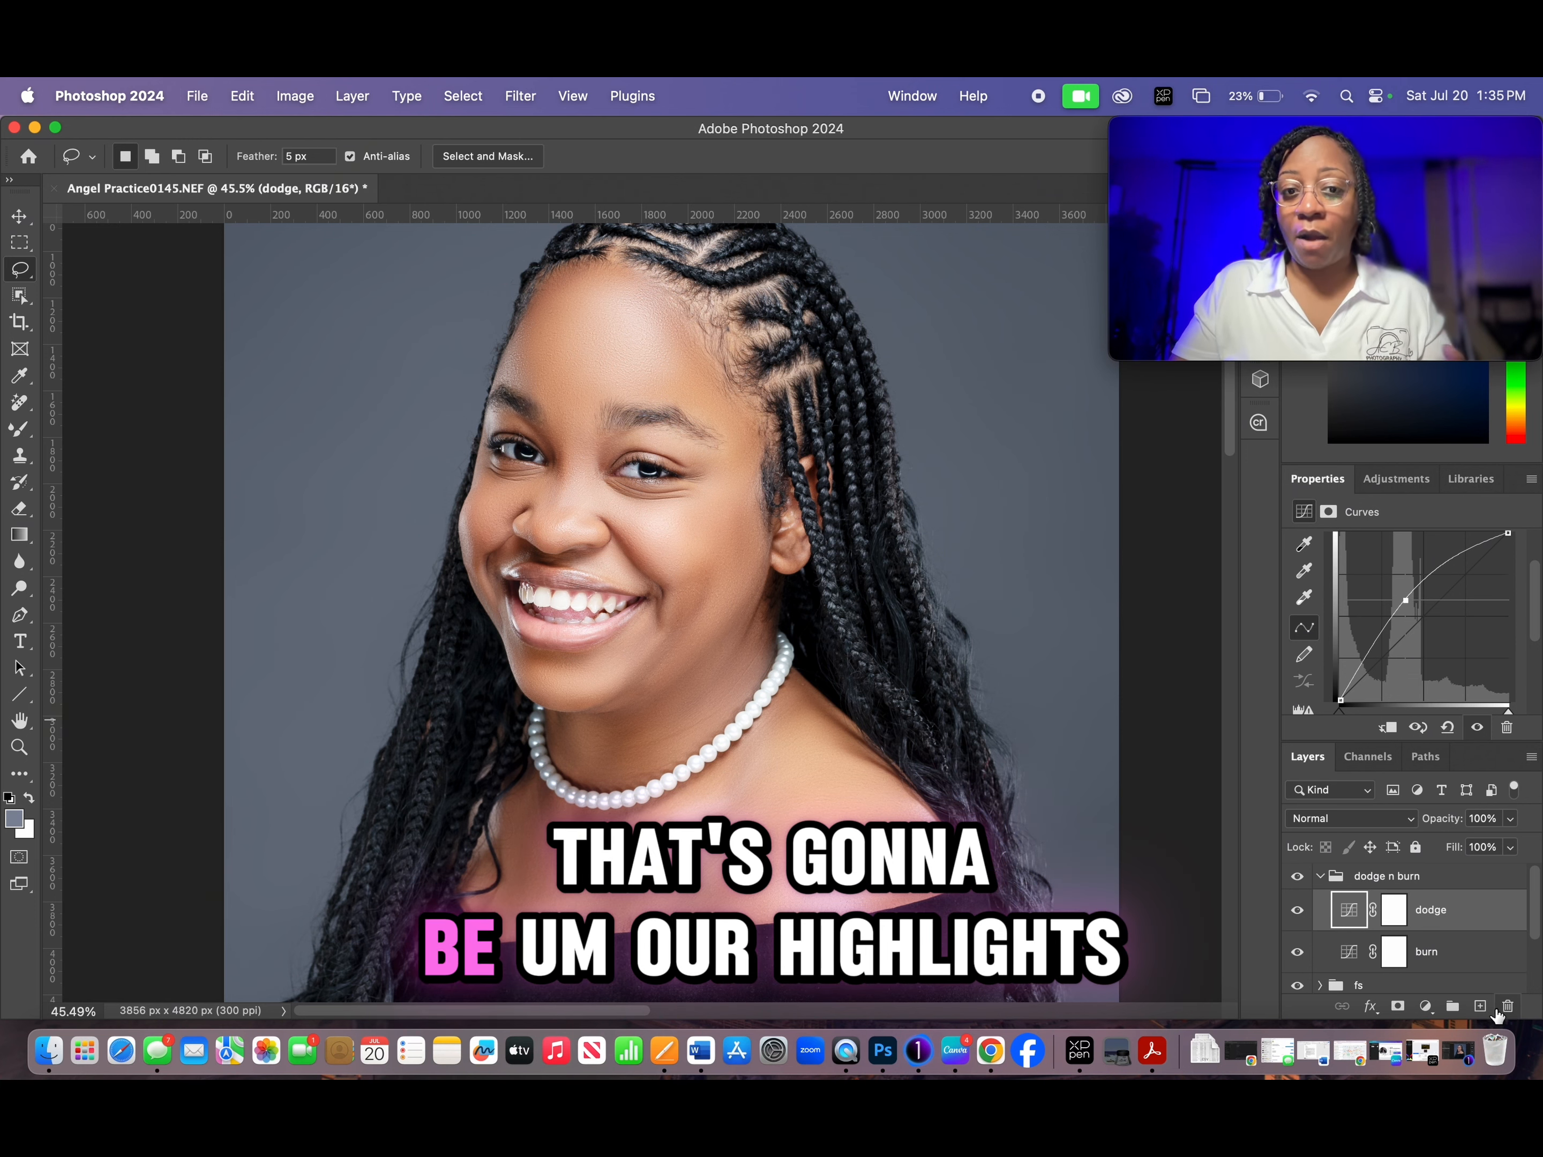
# - Select the dodge layer's mask and invert it to black to hide the brightening
pyautogui.click(1456, 879)
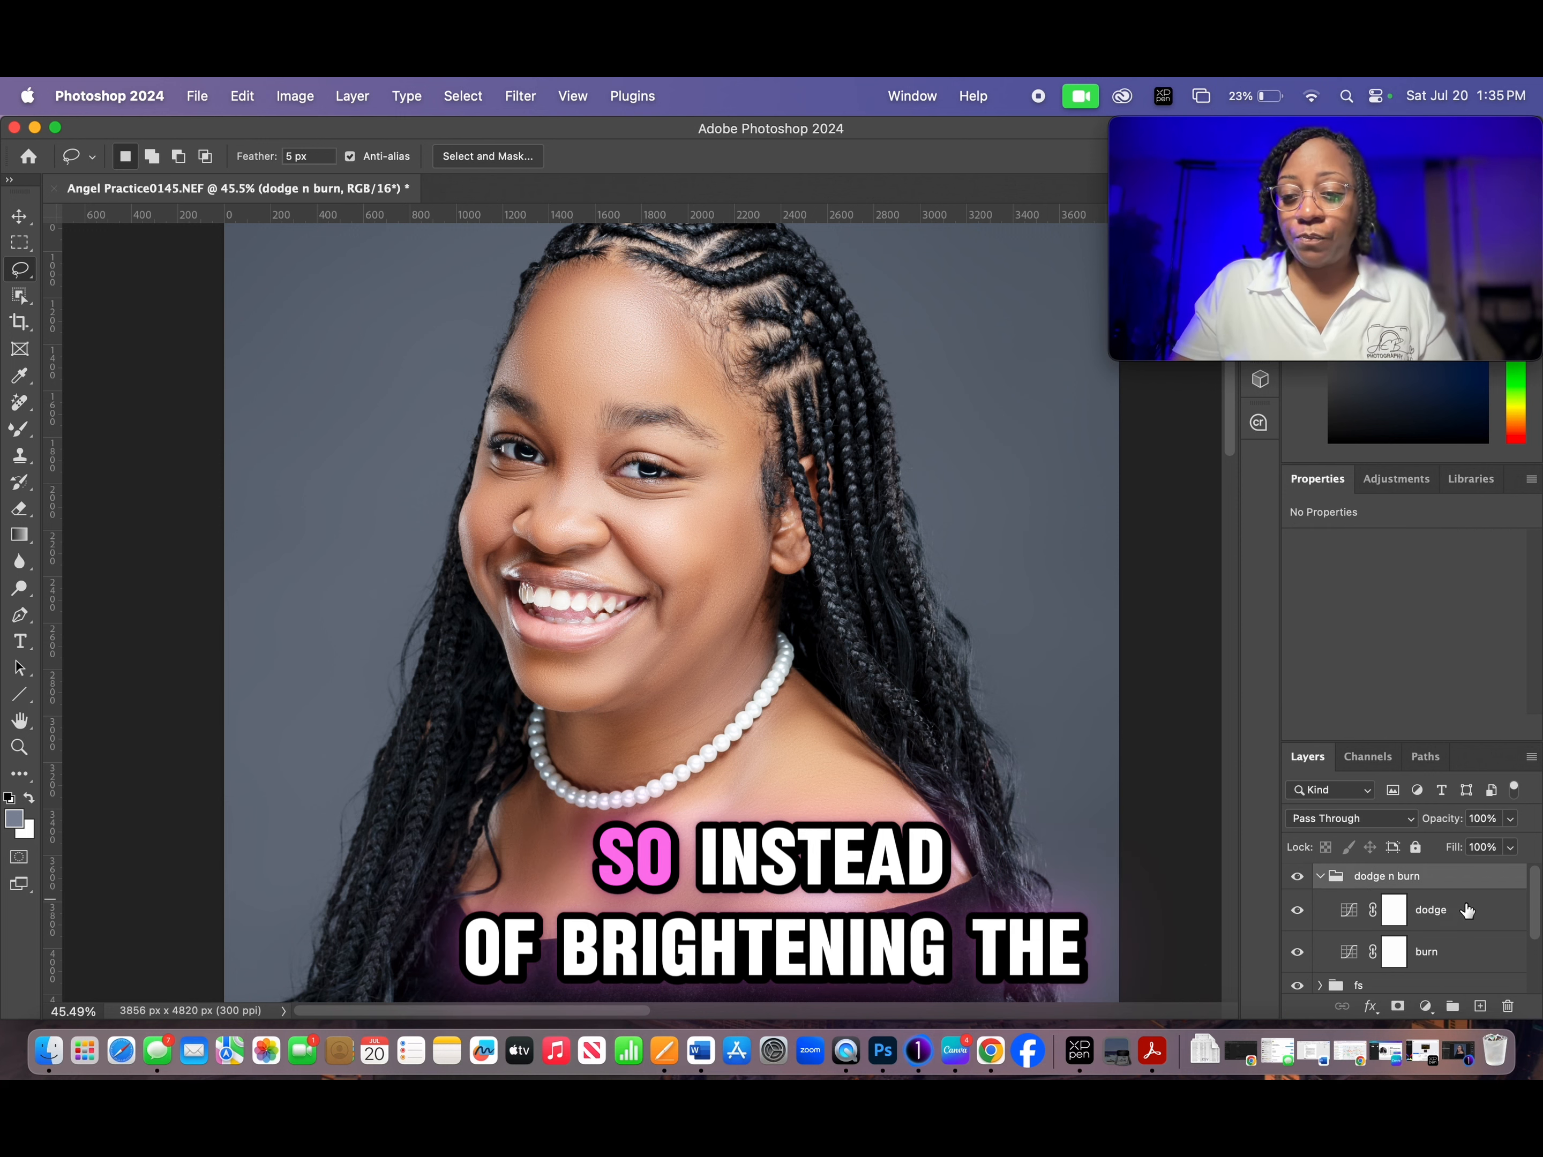
pyautogui.click(1470, 912)
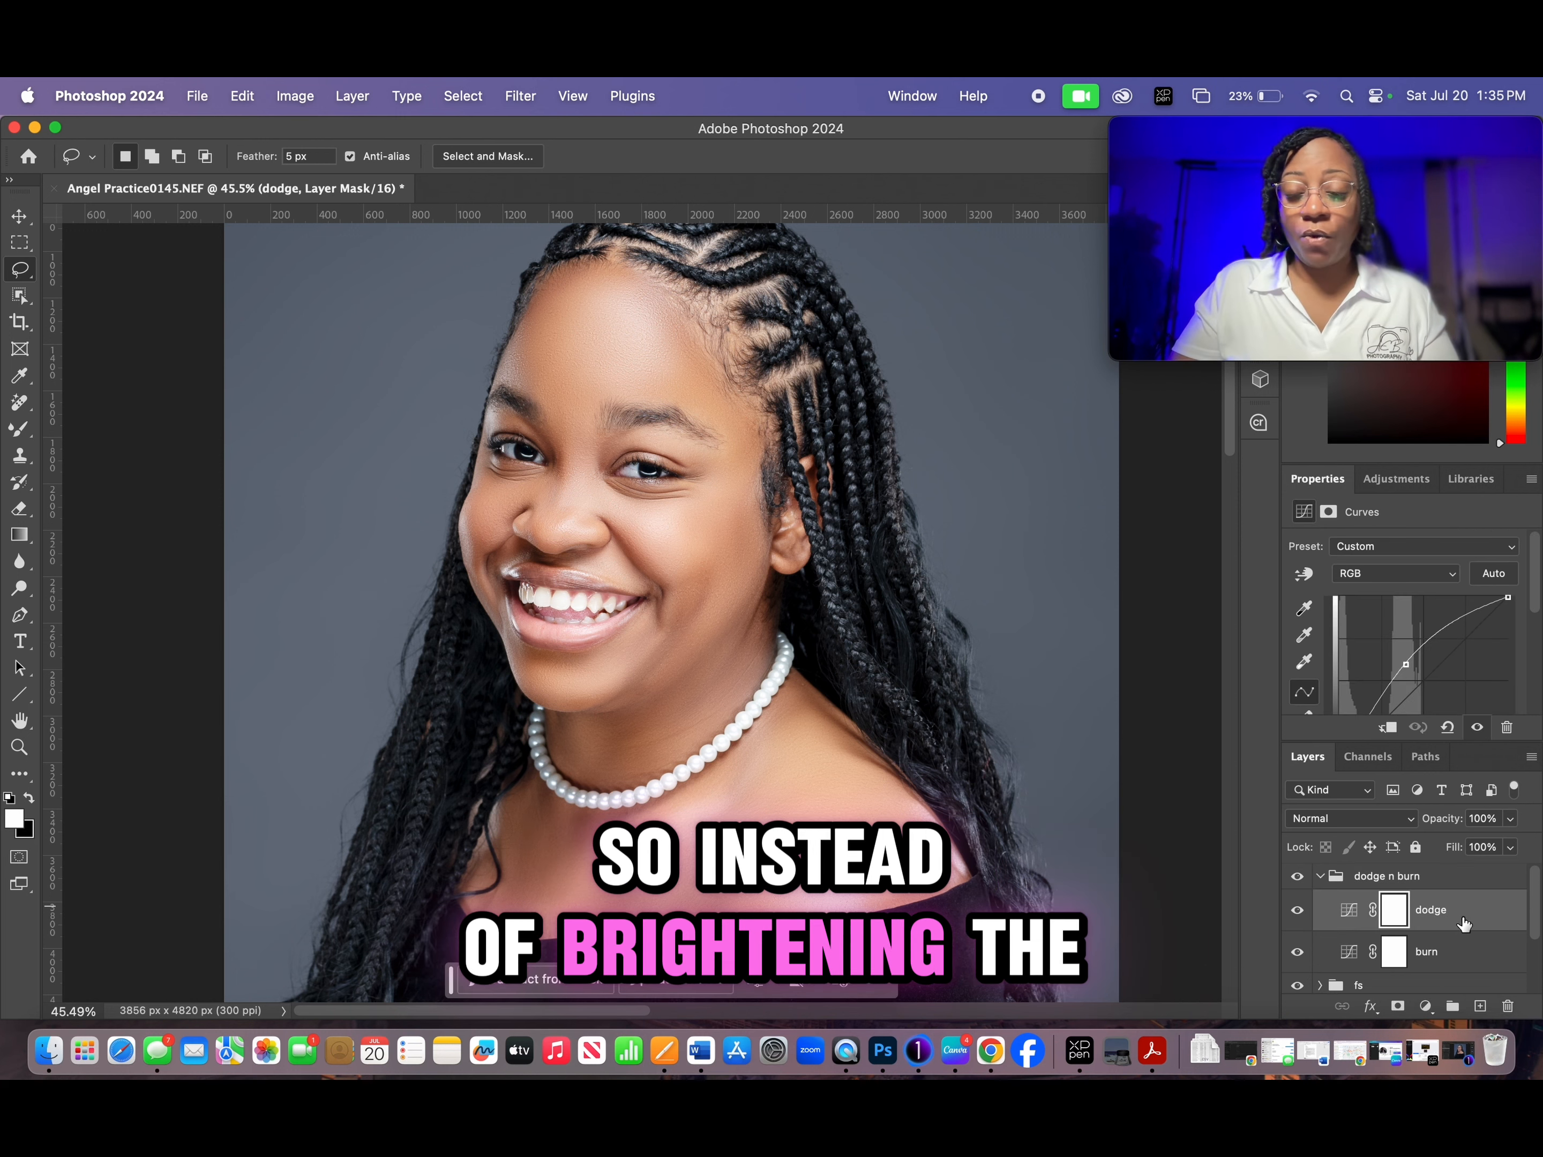
pyautogui.click(1394, 916)
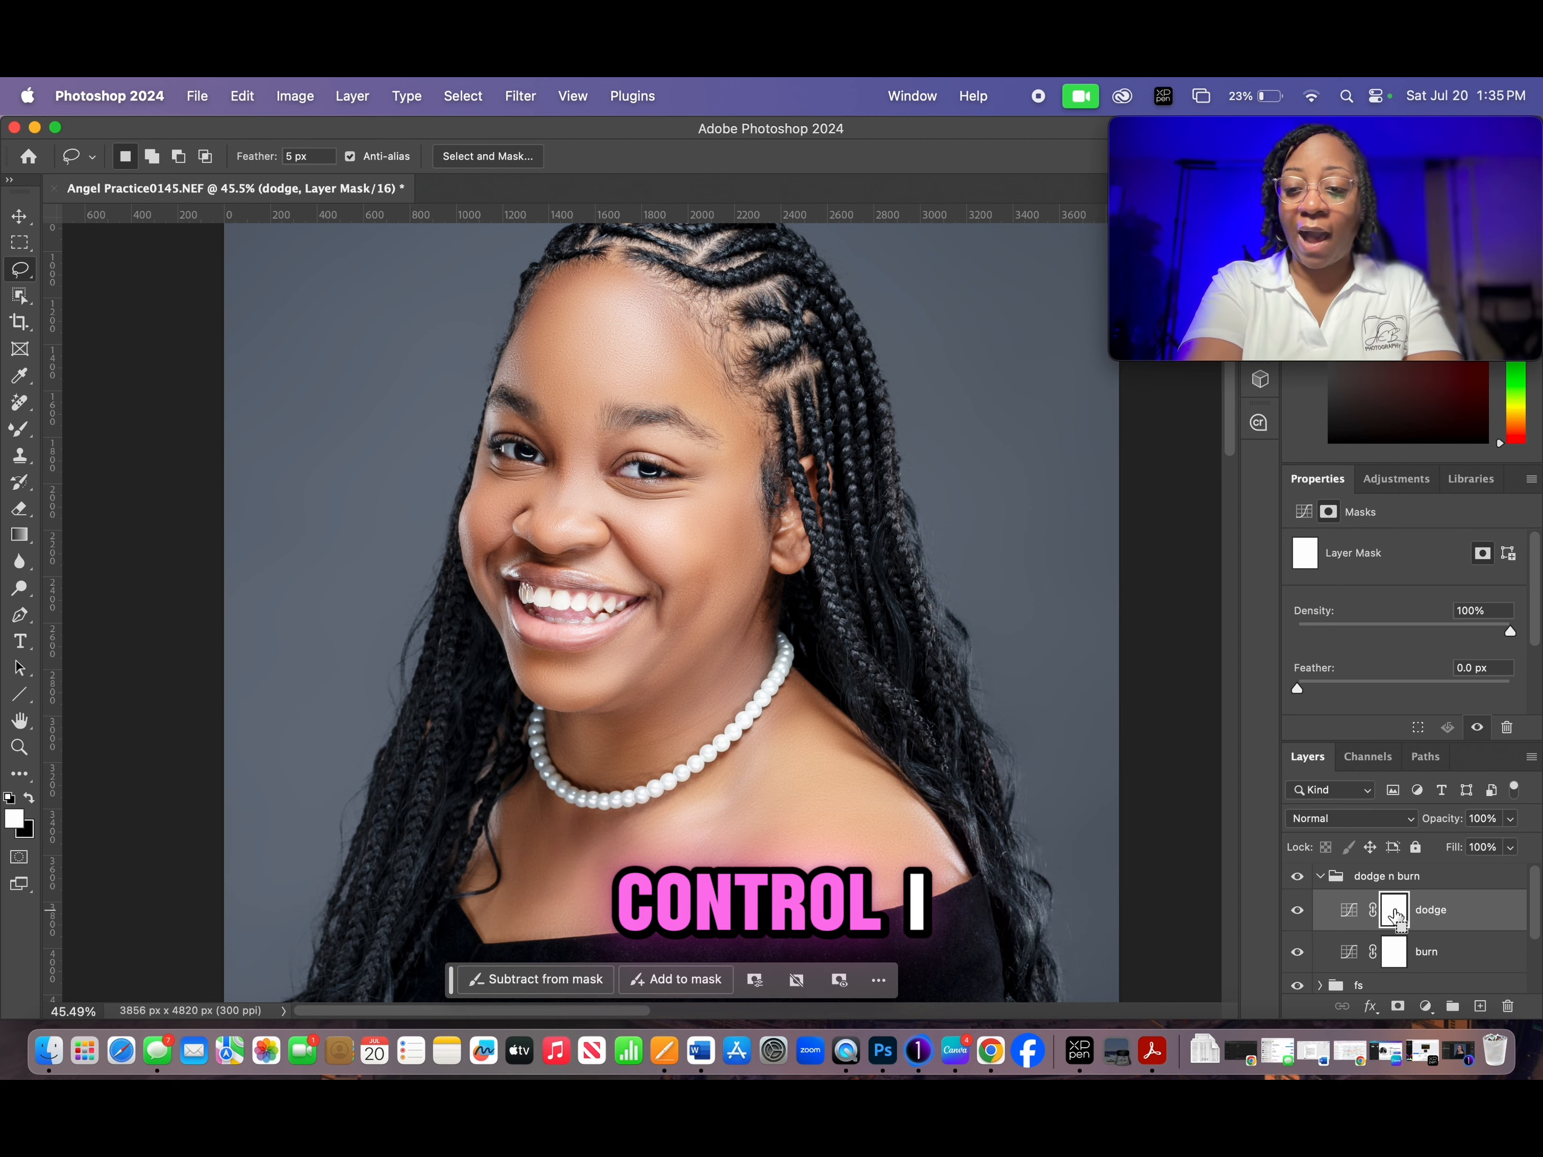
pyautogui.press('super+i')
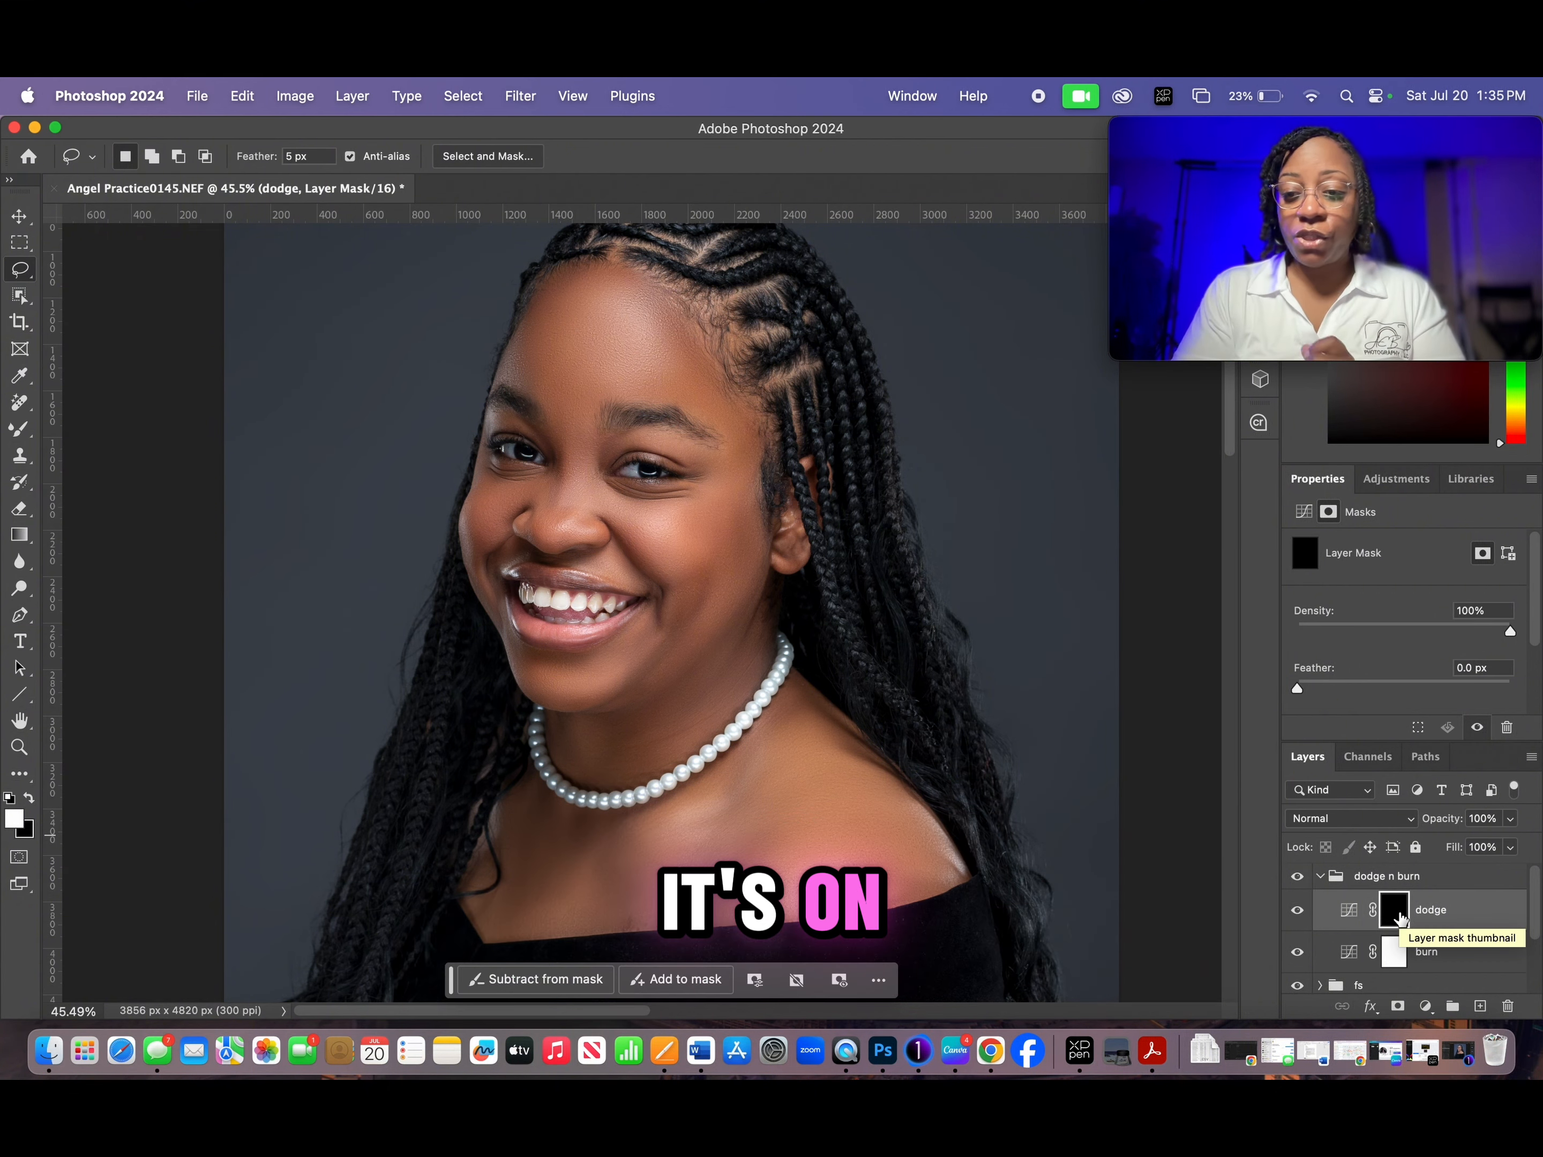
# - Lower the midpoint of the burn layer's RGB curve to darken the portrait and invert its mask to black
pyautogui.click(1425, 962)
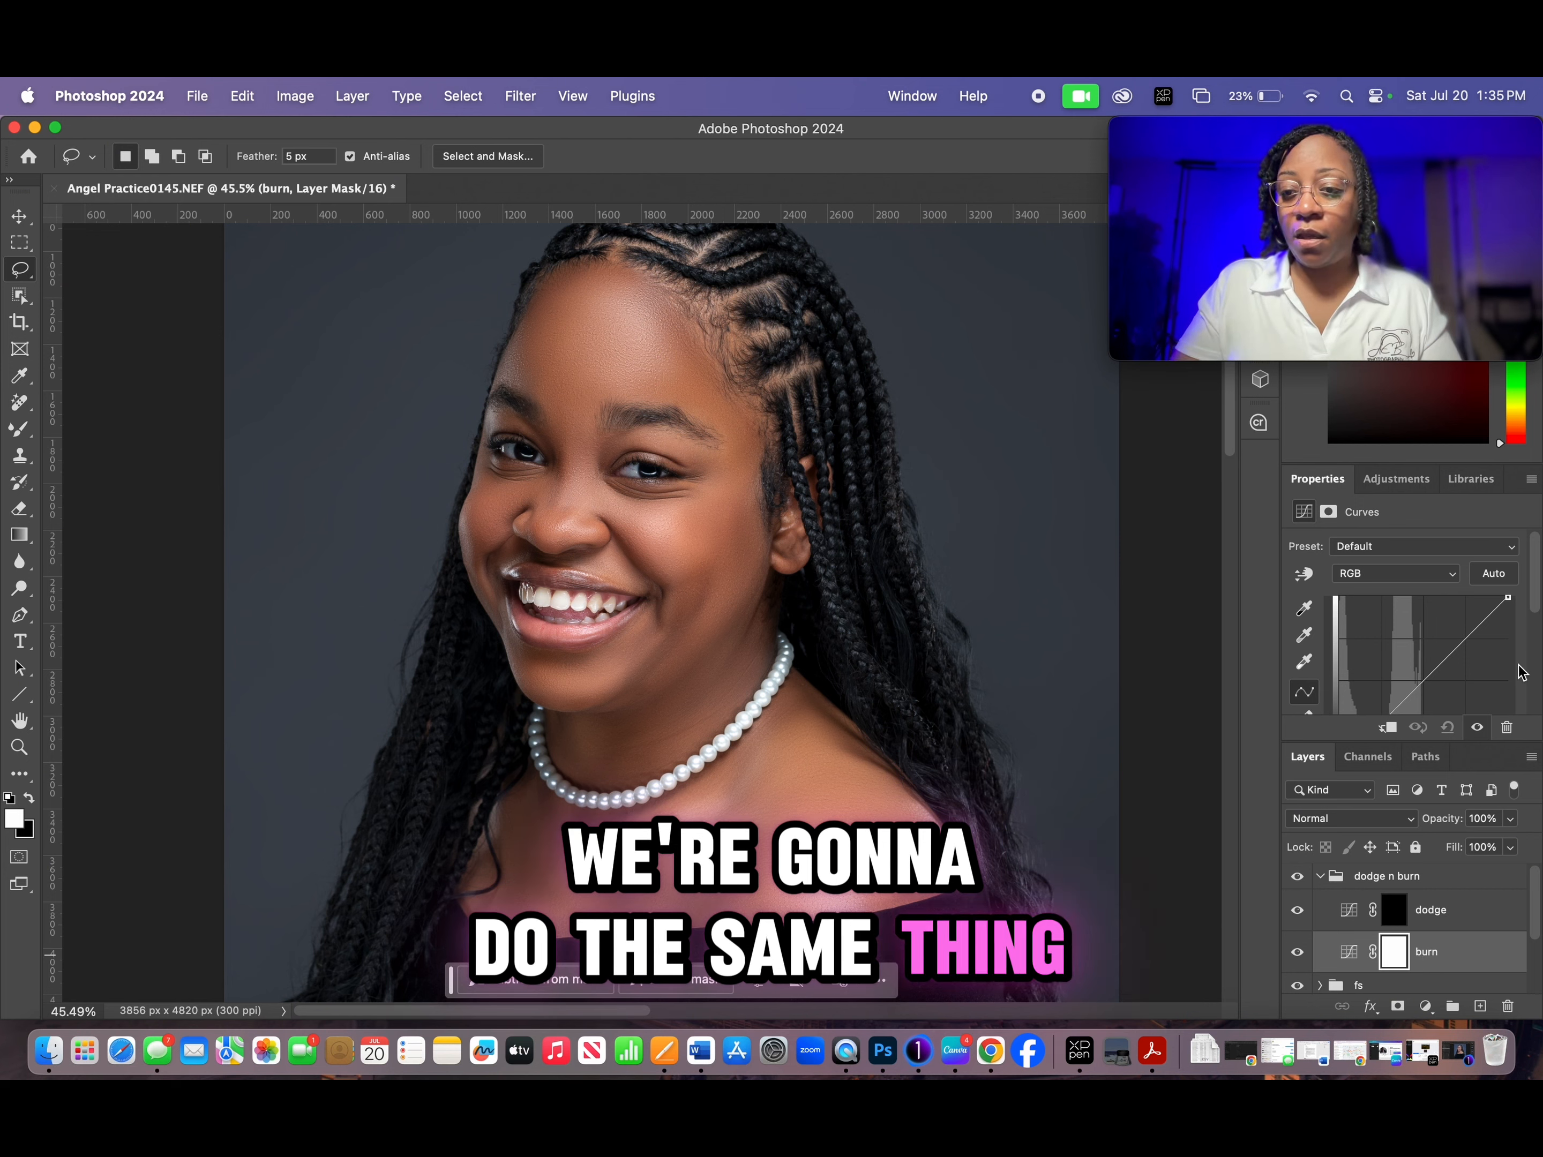
pyautogui.moveTo(1538, 578); pyautogui.dragTo(1538, 610)
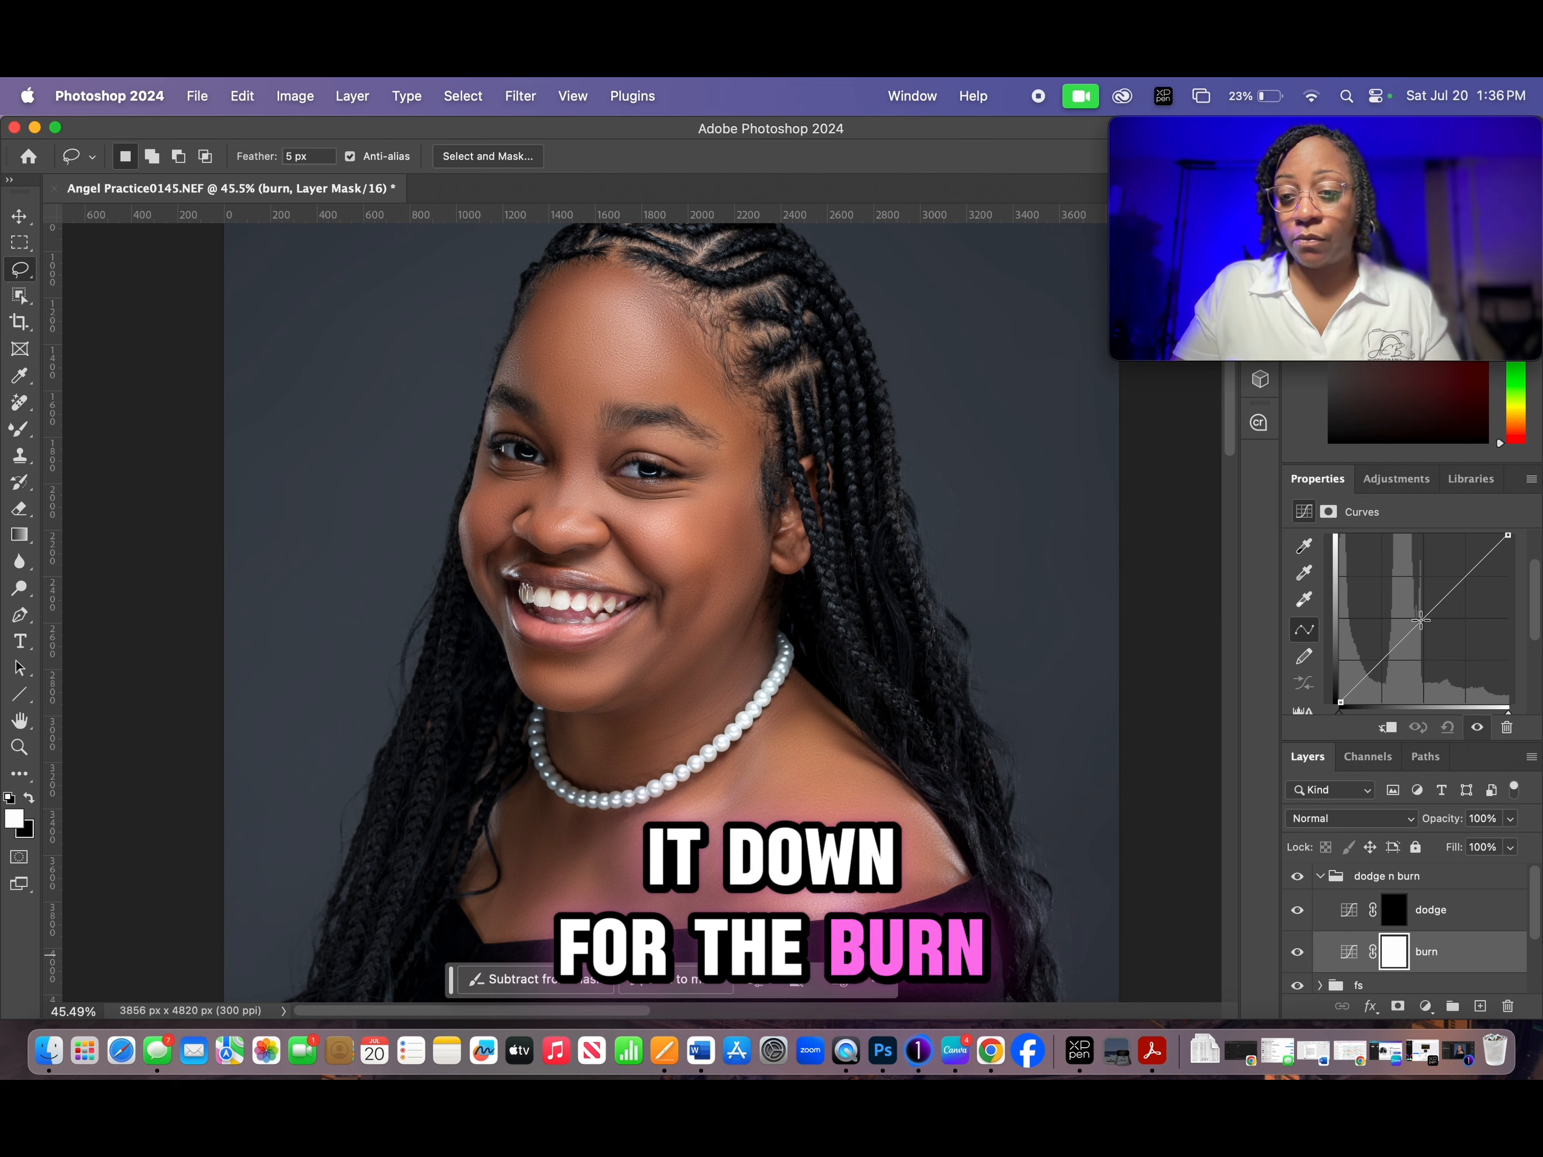
pyautogui.moveTo(1421, 619); pyautogui.dragTo(1432, 635)
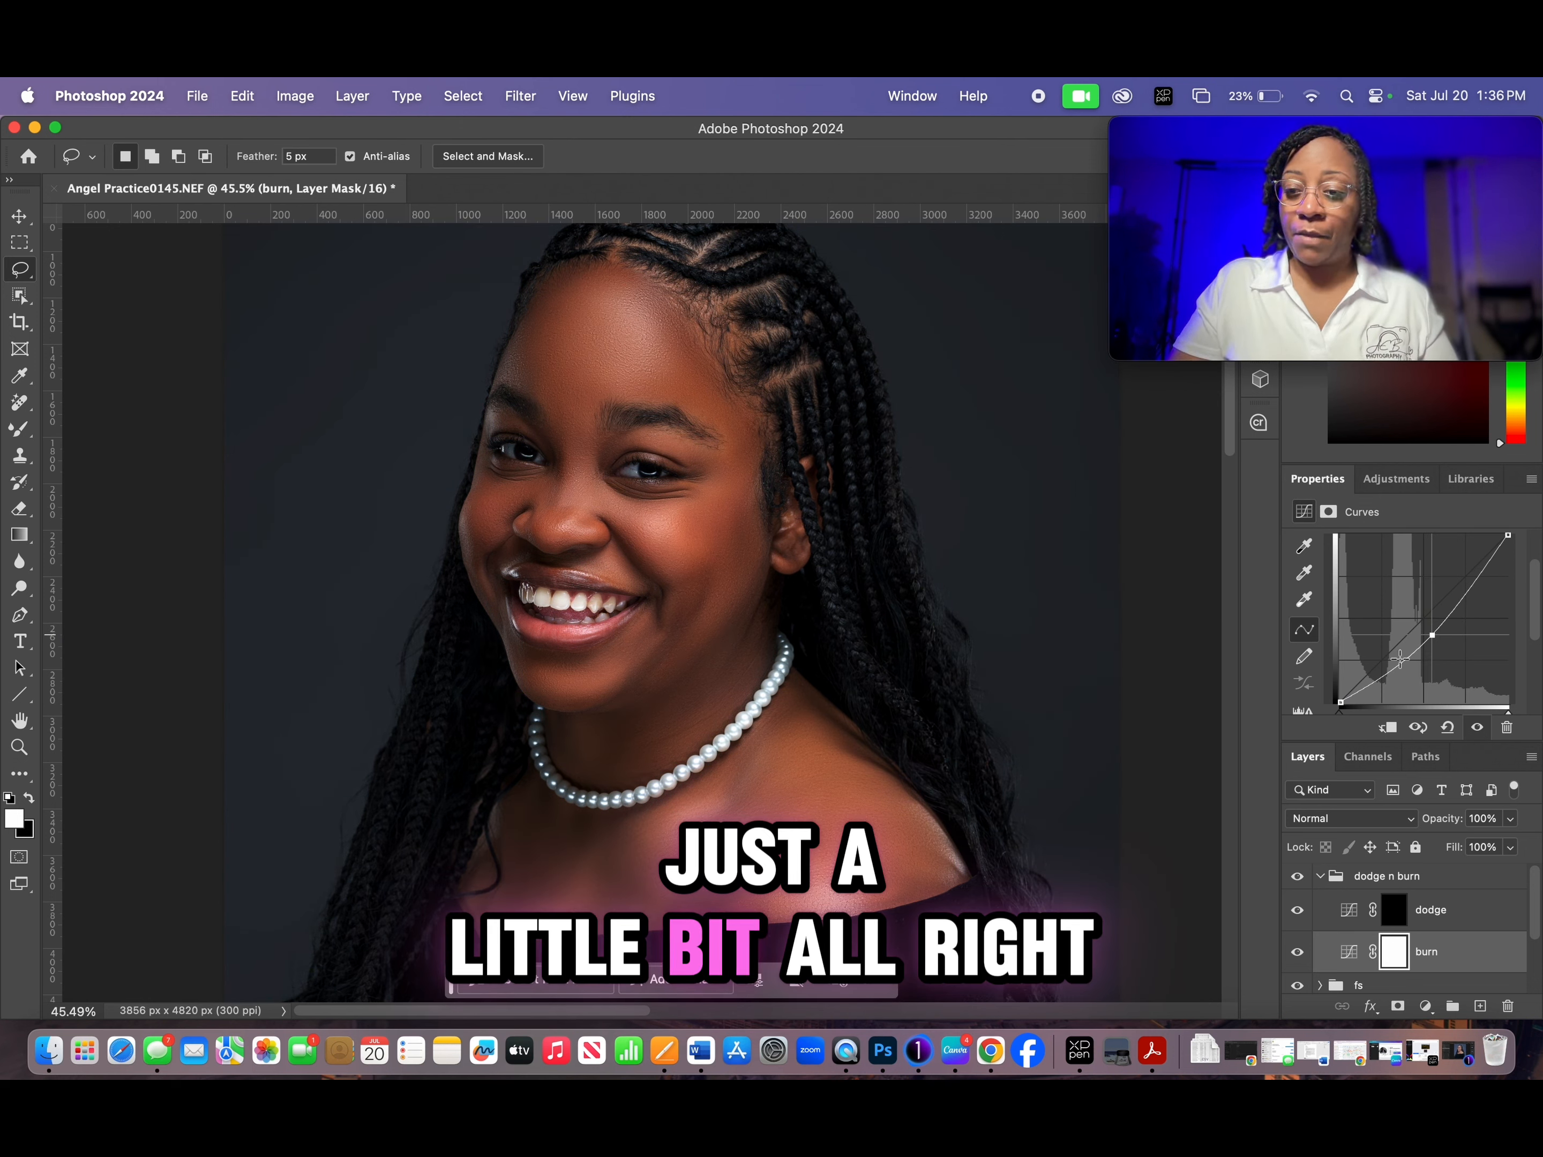
pyautogui.click(1395, 953)
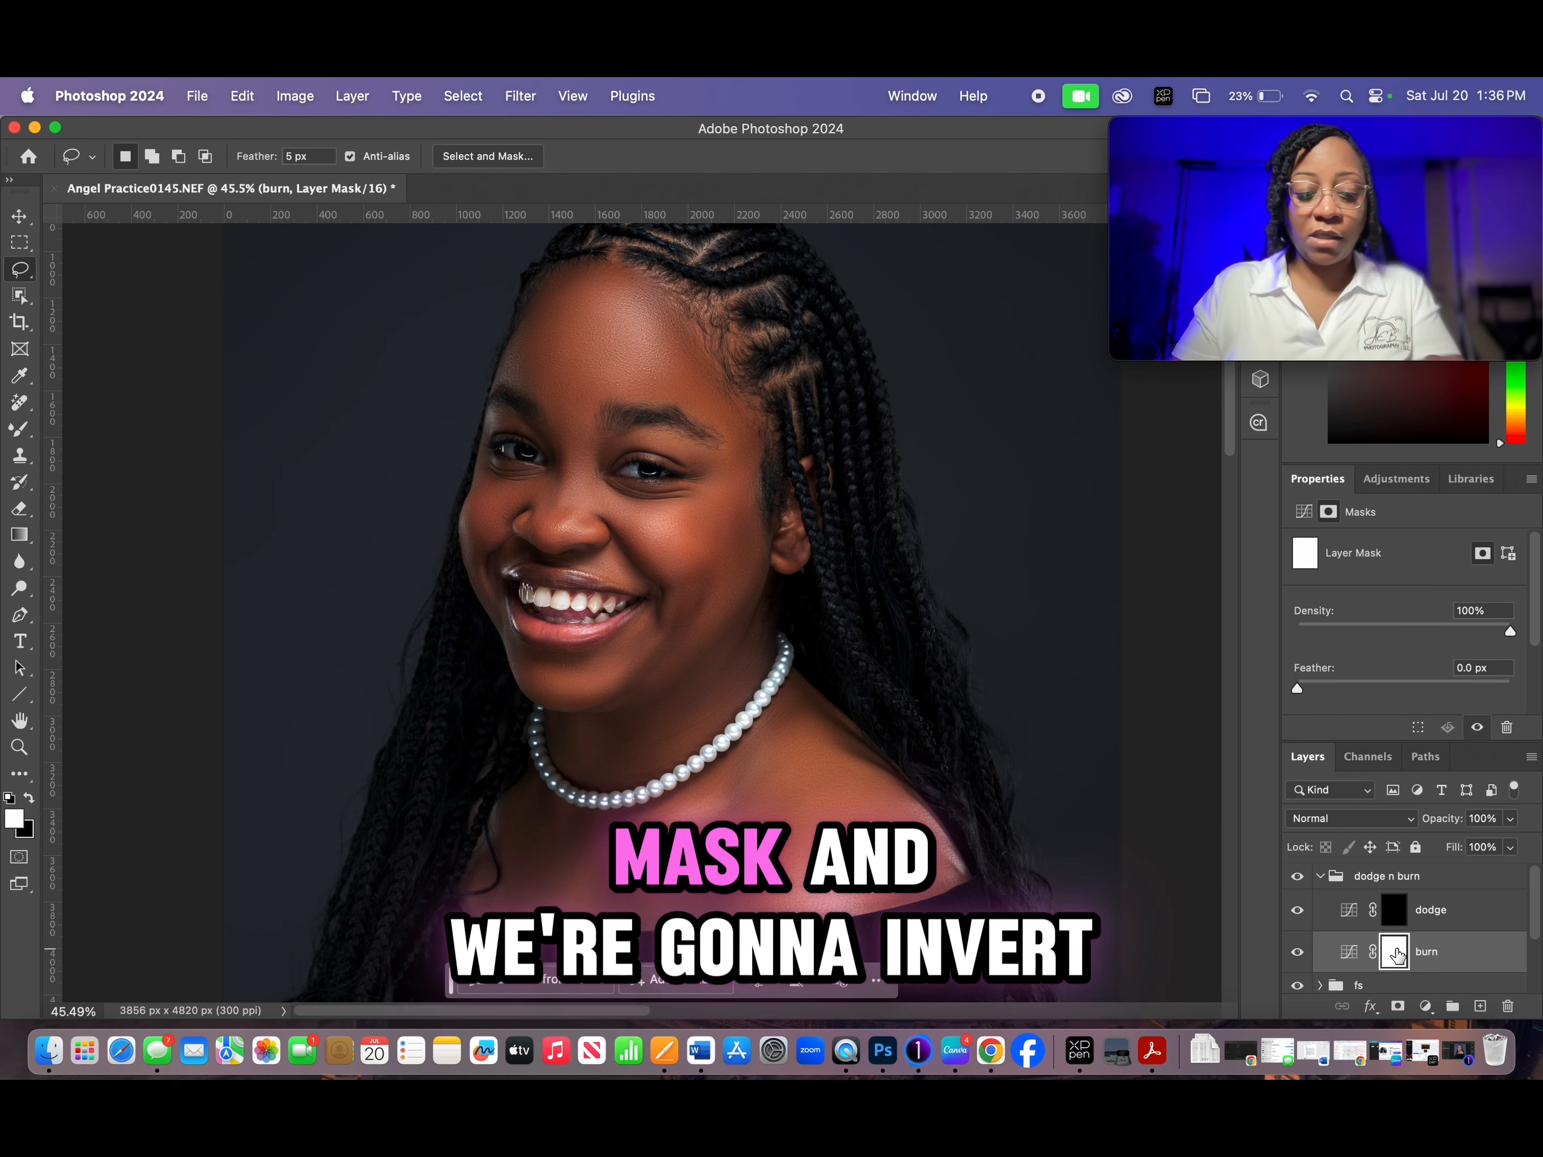
pyautogui.press('super+i')
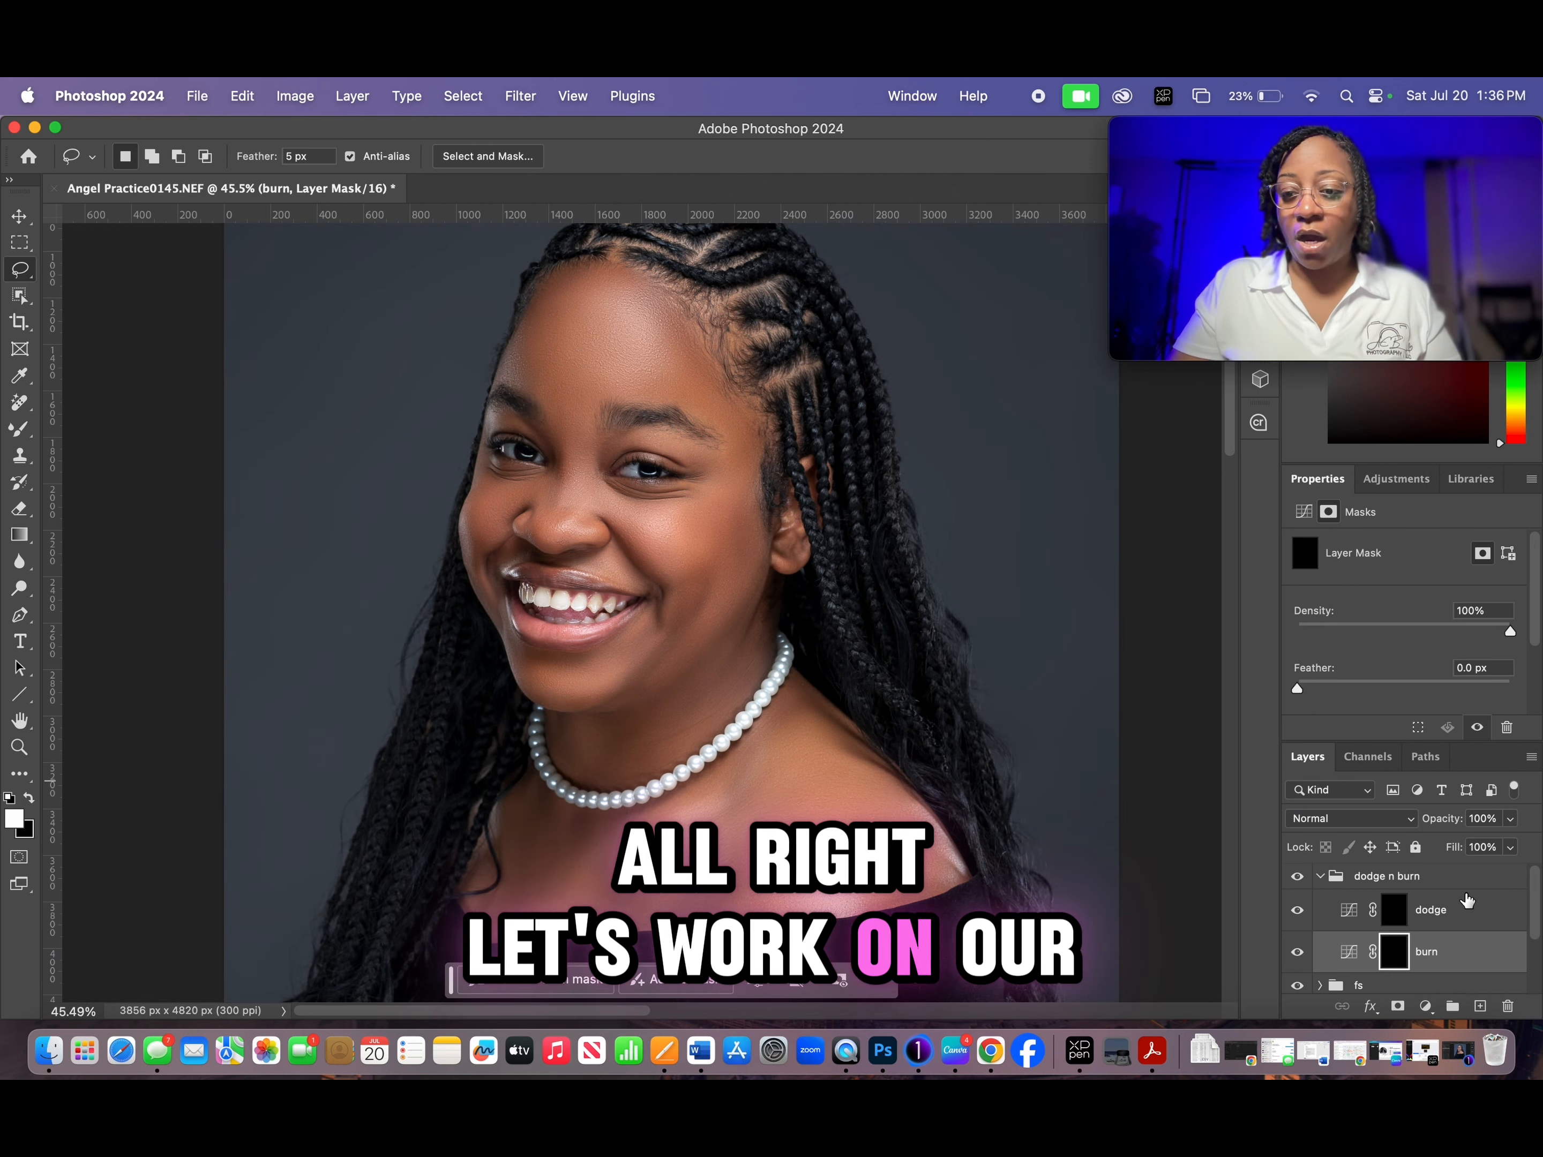
# - Make the dodge mask active and switch from the Mixer Brush to the regular Brush tool with a soft round tip
pyautogui.click(1464, 915)
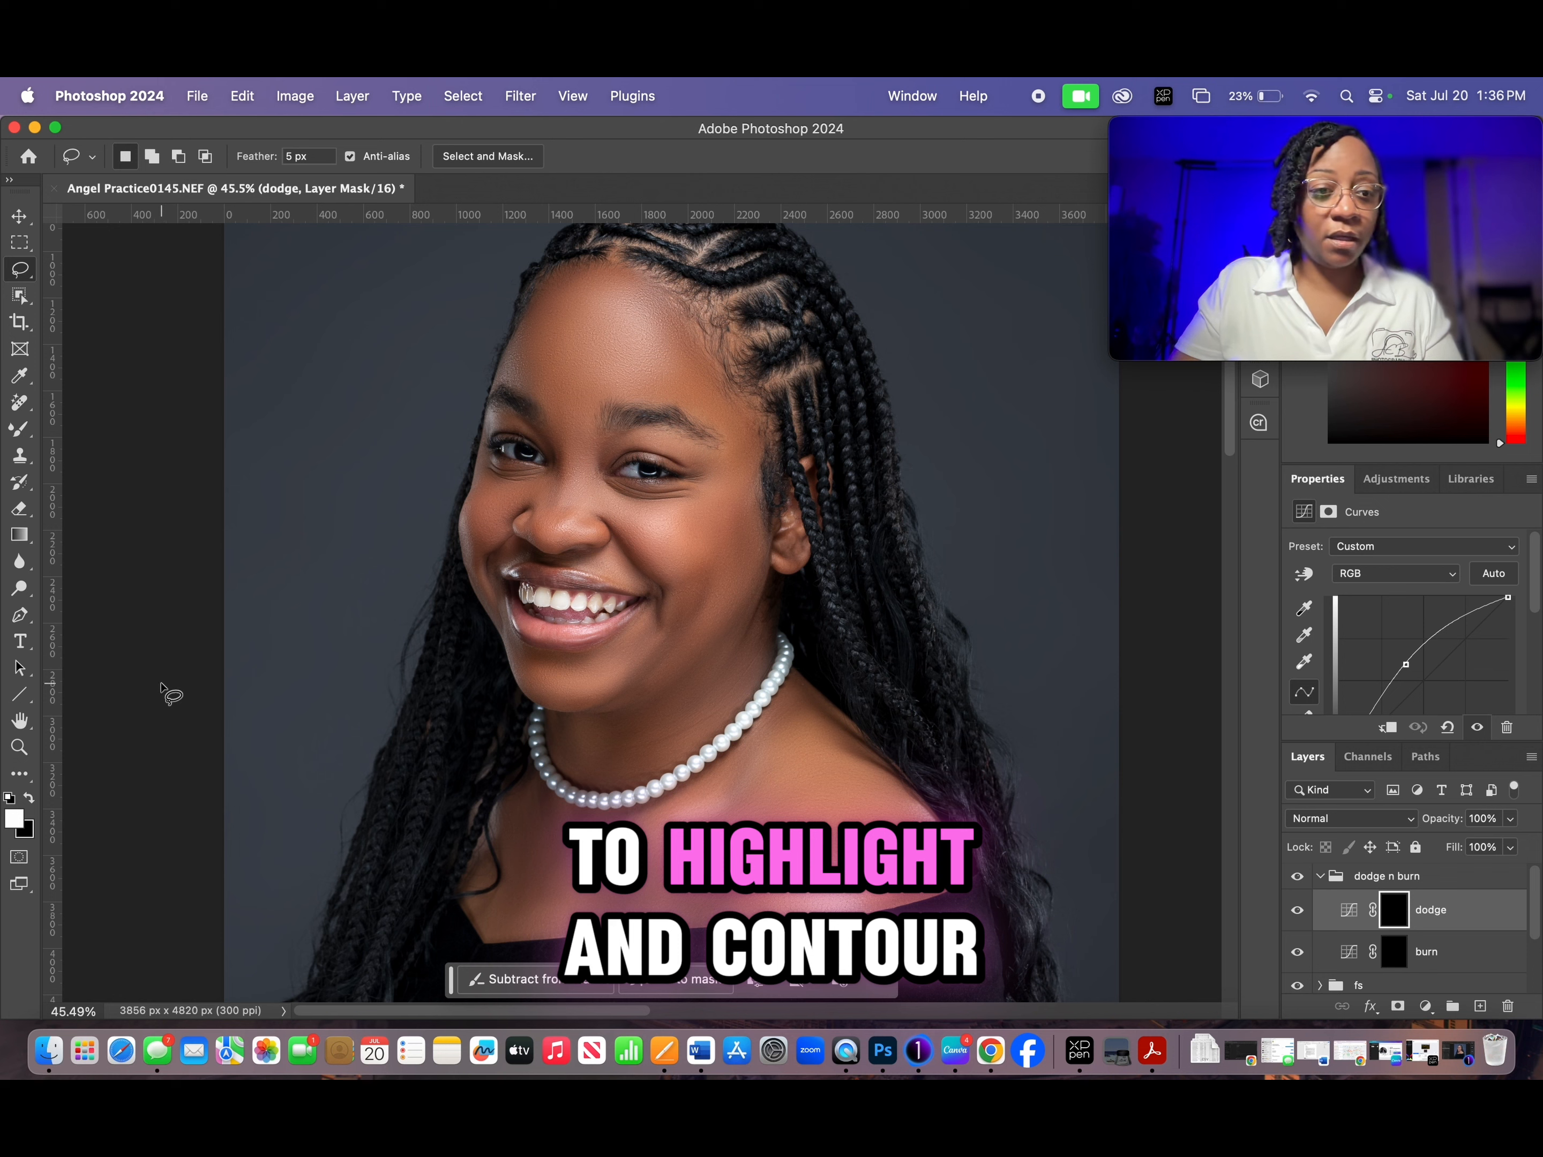
pyautogui.rightClick(22, 433)
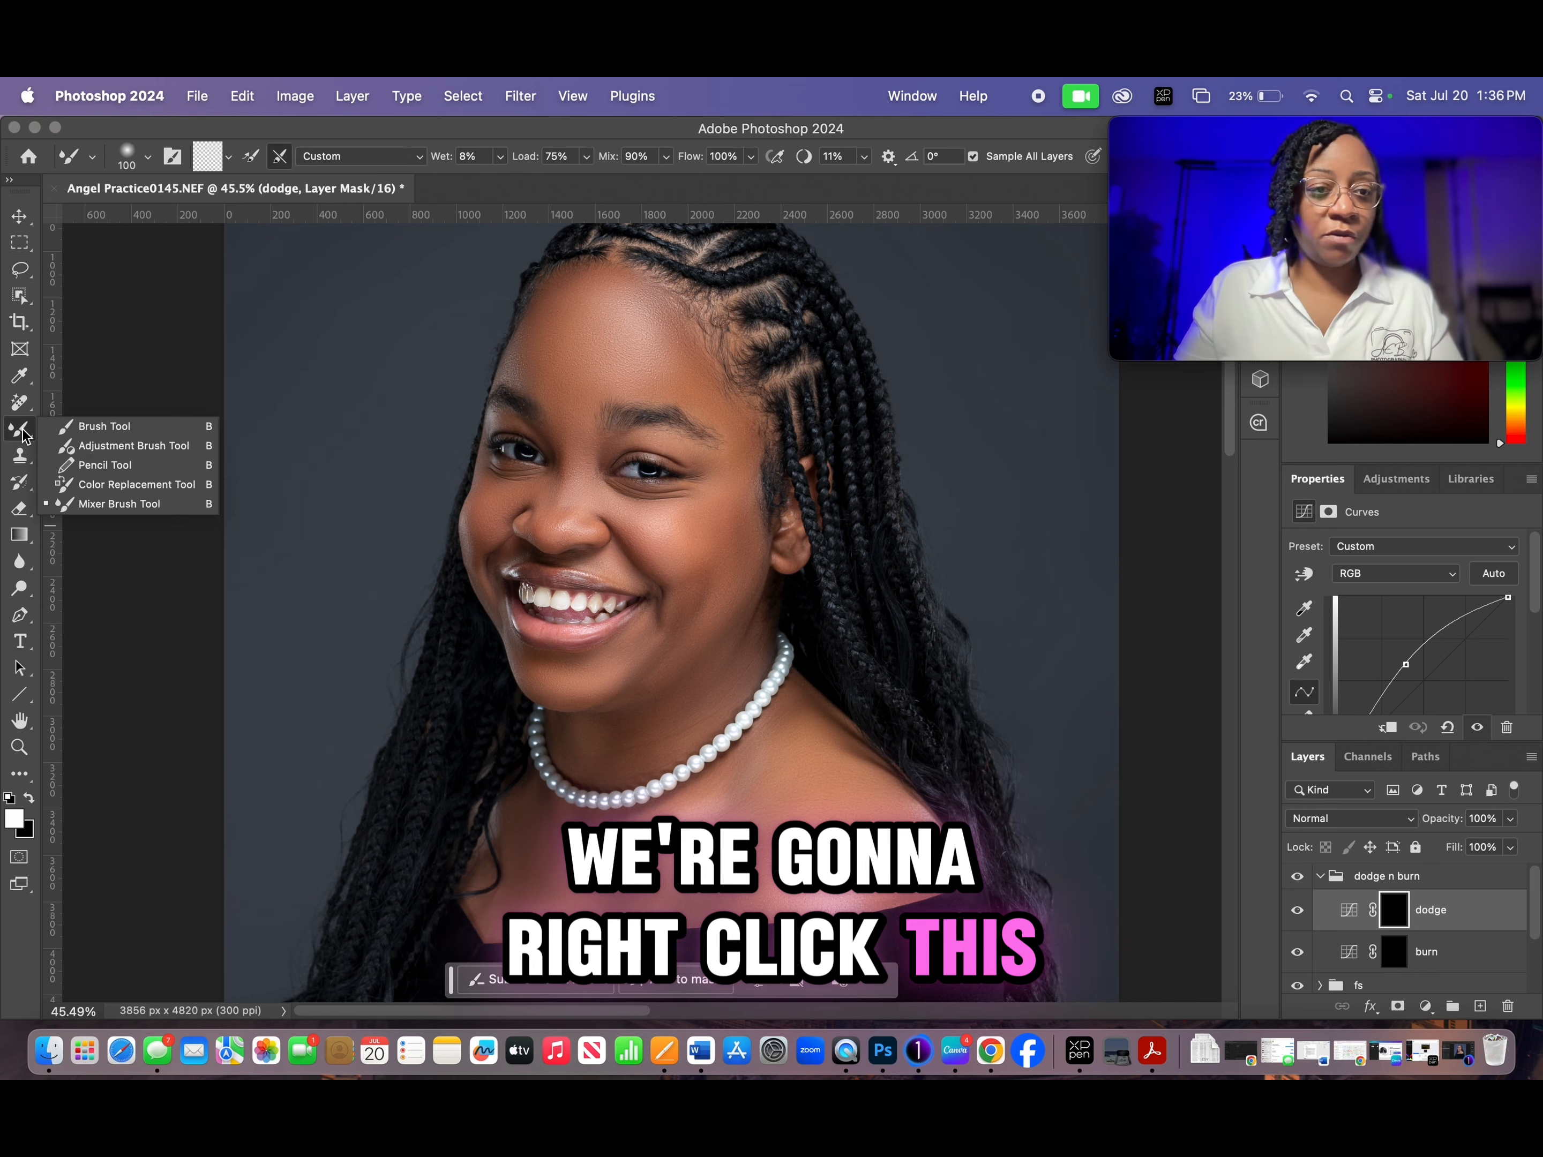
pyautogui.click(85, 432)
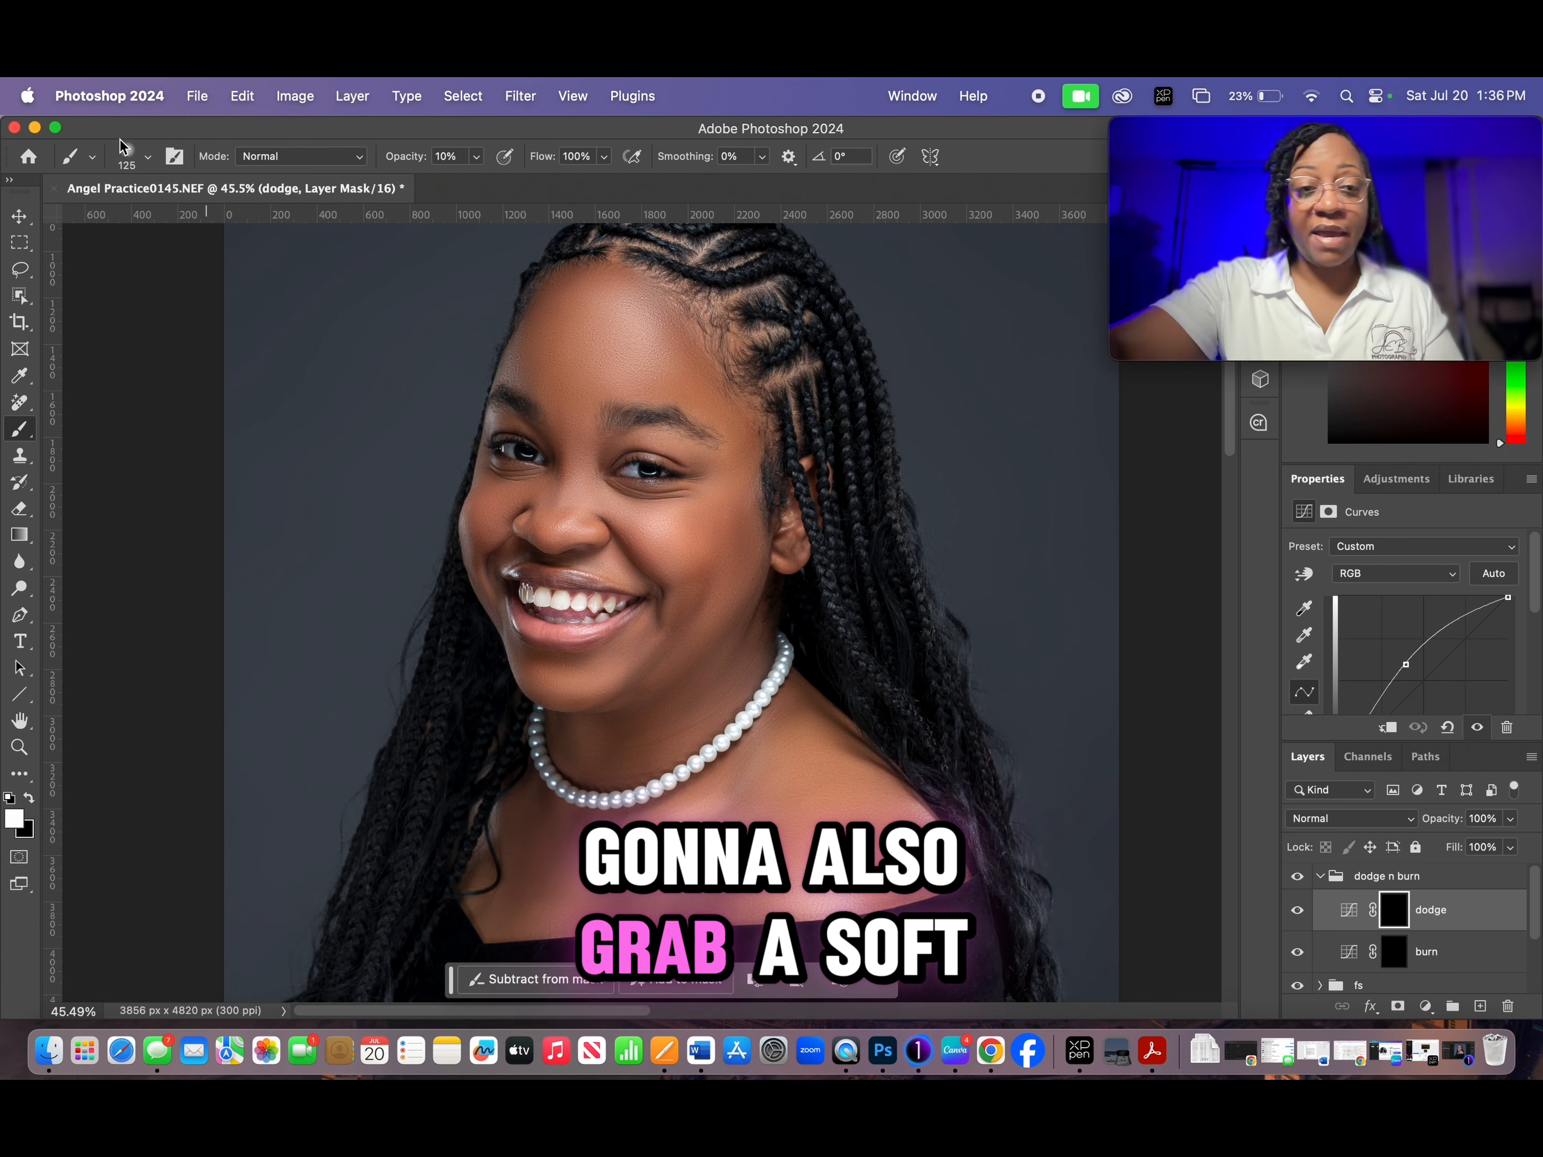
pyautogui.click(148, 157)
pyautogui.click(160, 162)
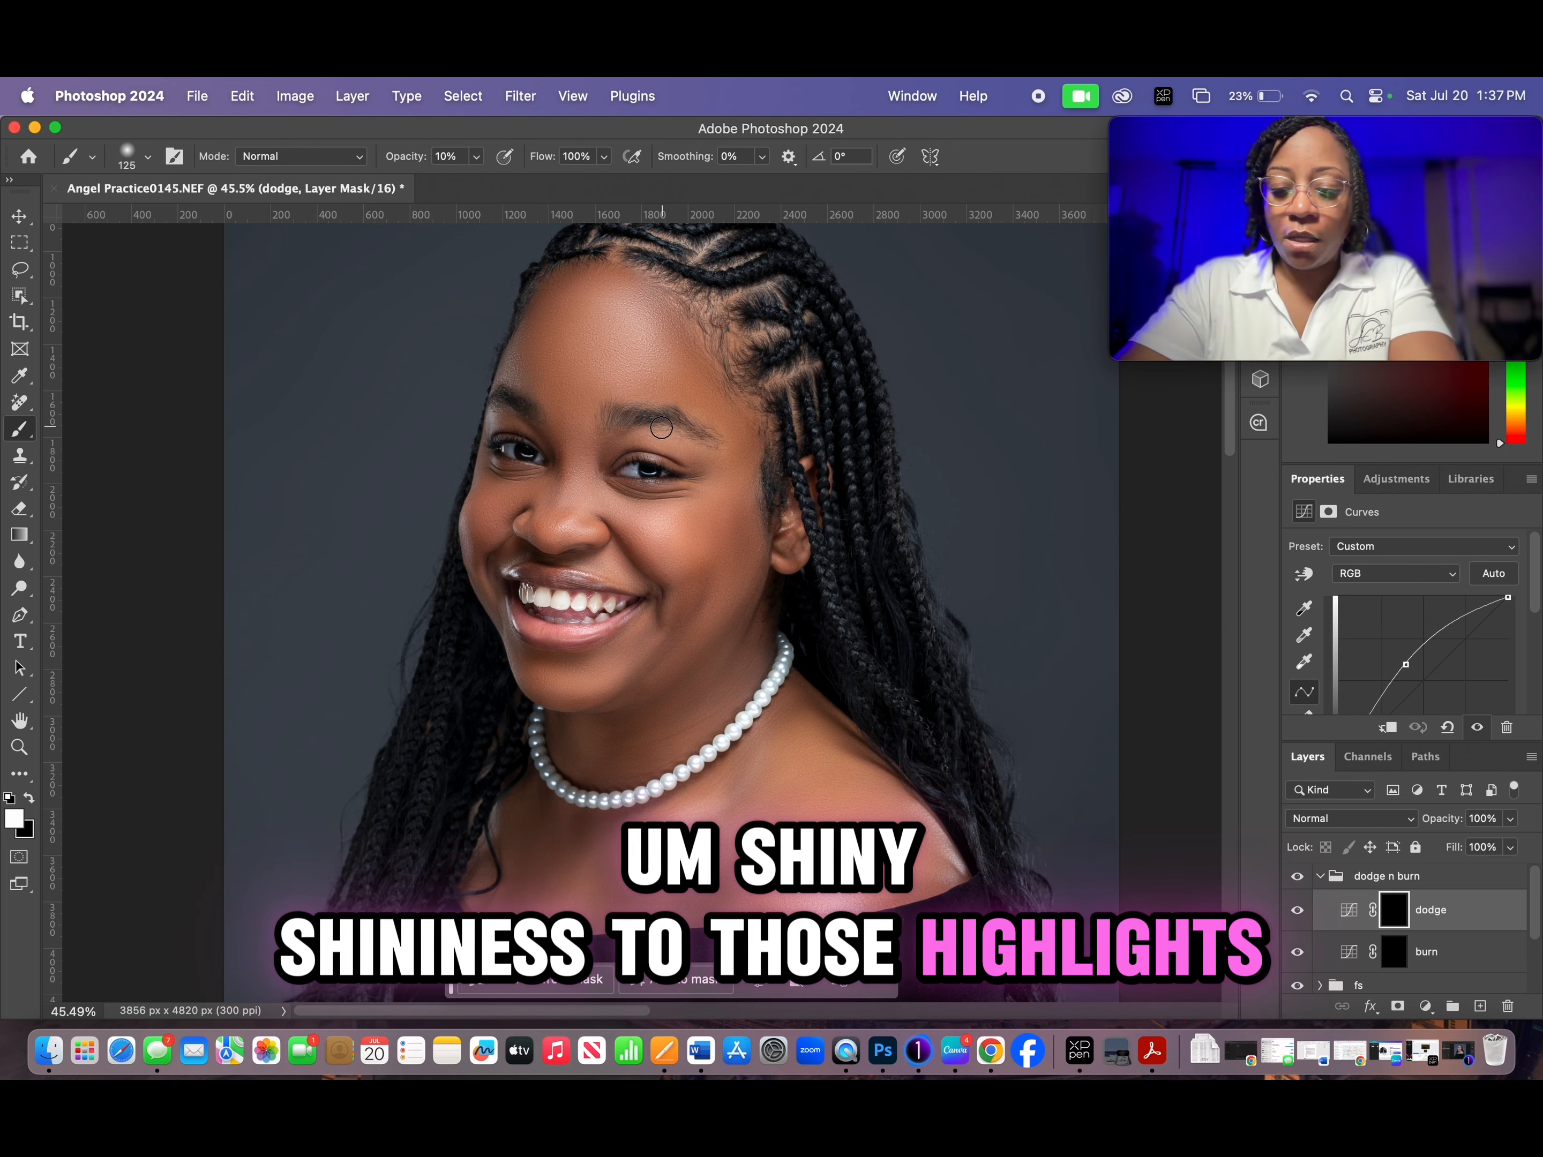
# - Enlarge the brush to 200 px and paint white at 10% opacity over the forehead highlight on the dodge mask
pyautogui.press(']')
pyautogui.press(']')
pyautogui.press(']')
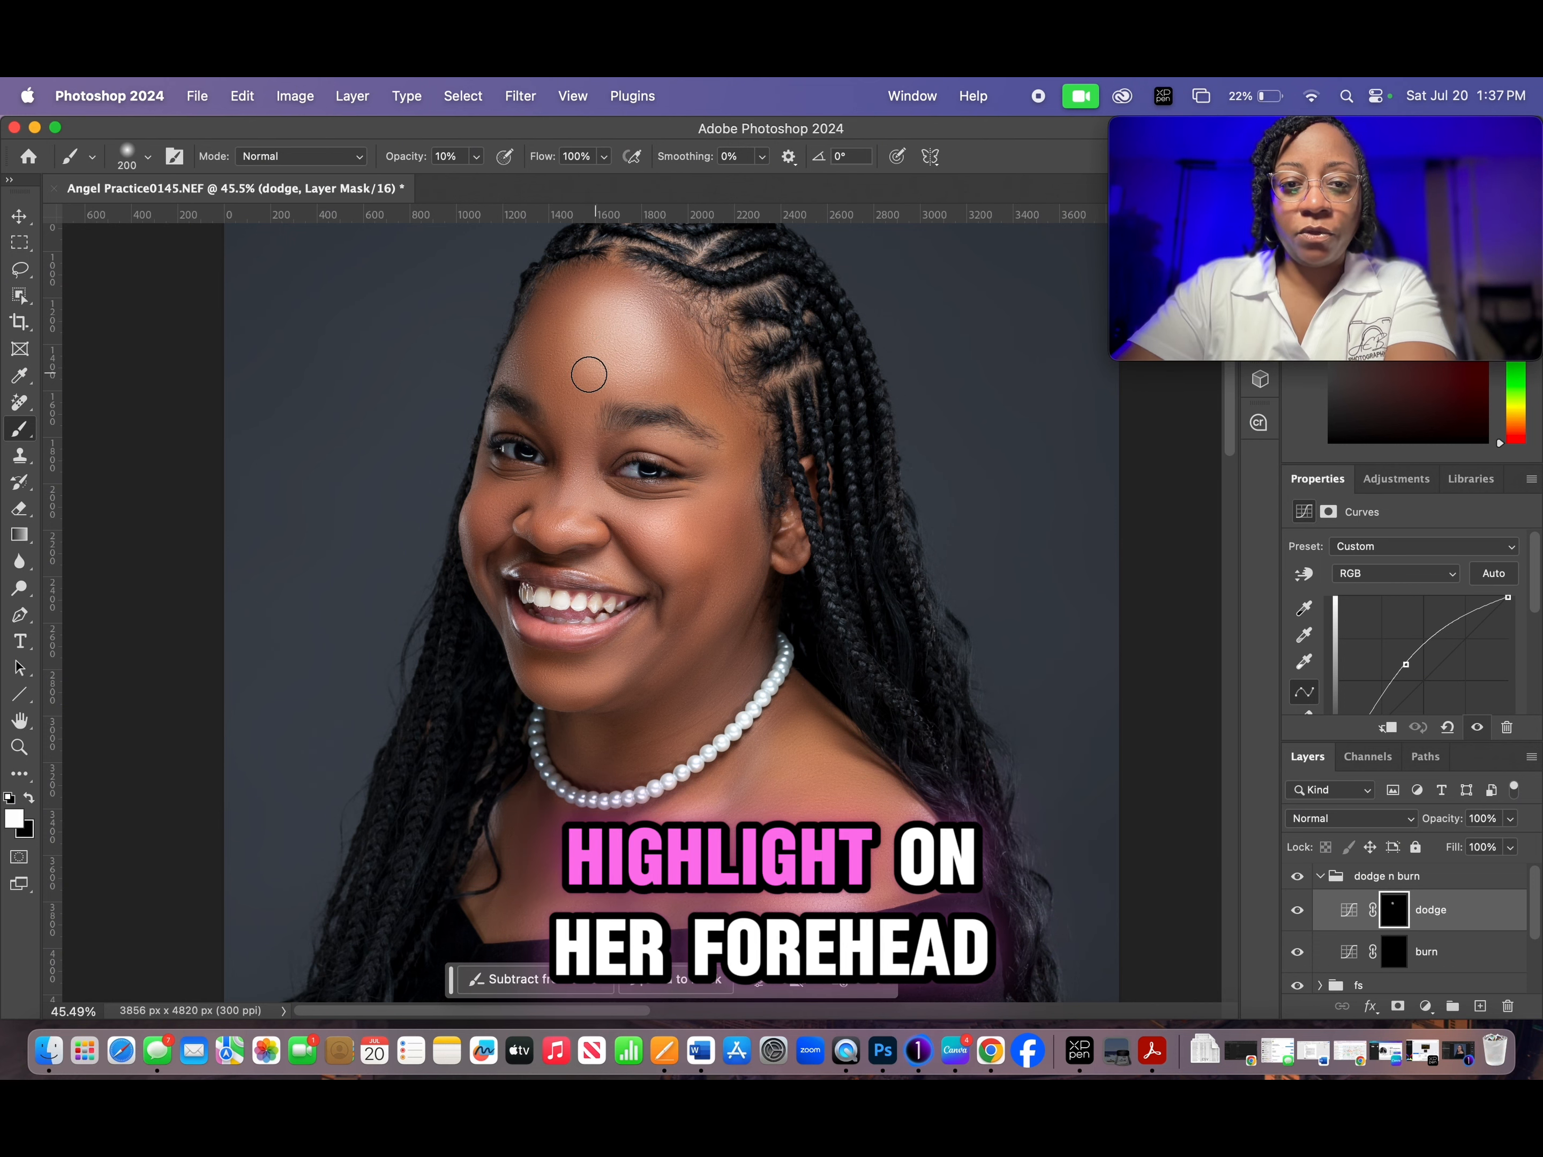
# - Reduce the brush stepwise to 90 px while brightening the cheek, nose and upper lip highlights on the dodge mask
pyautogui.press('[')
pyautogui.press('[')
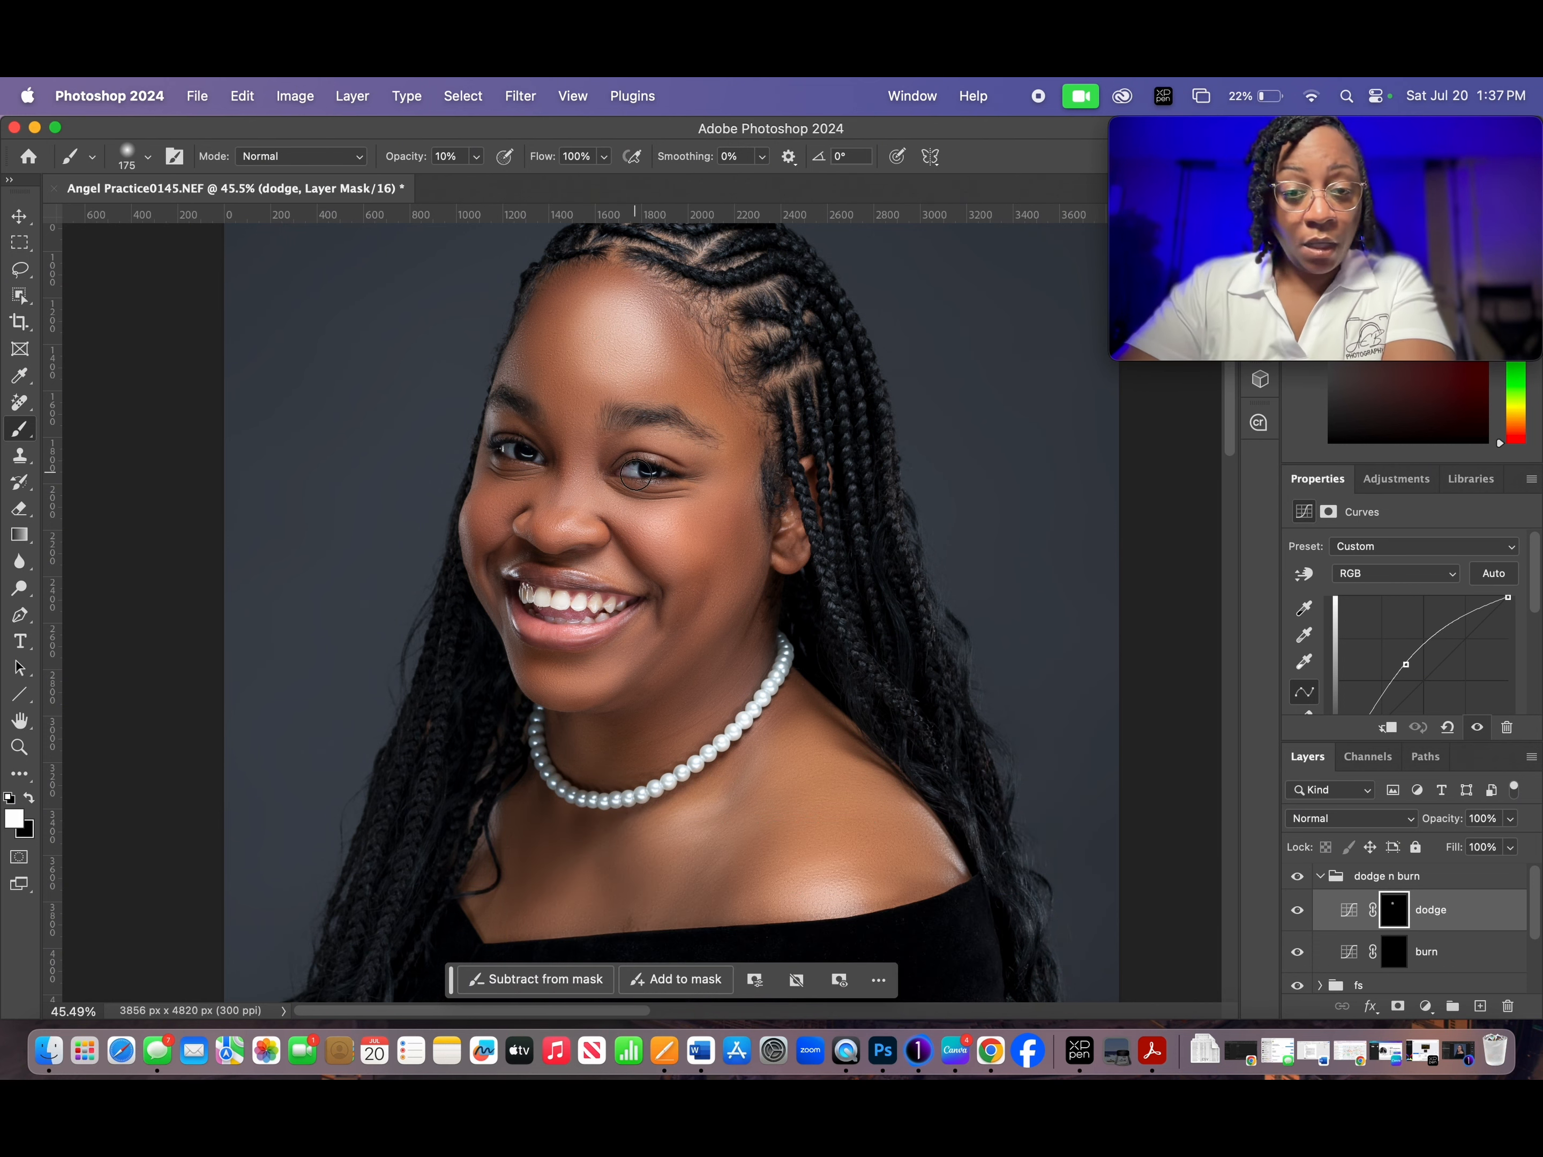
pyautogui.press('[')
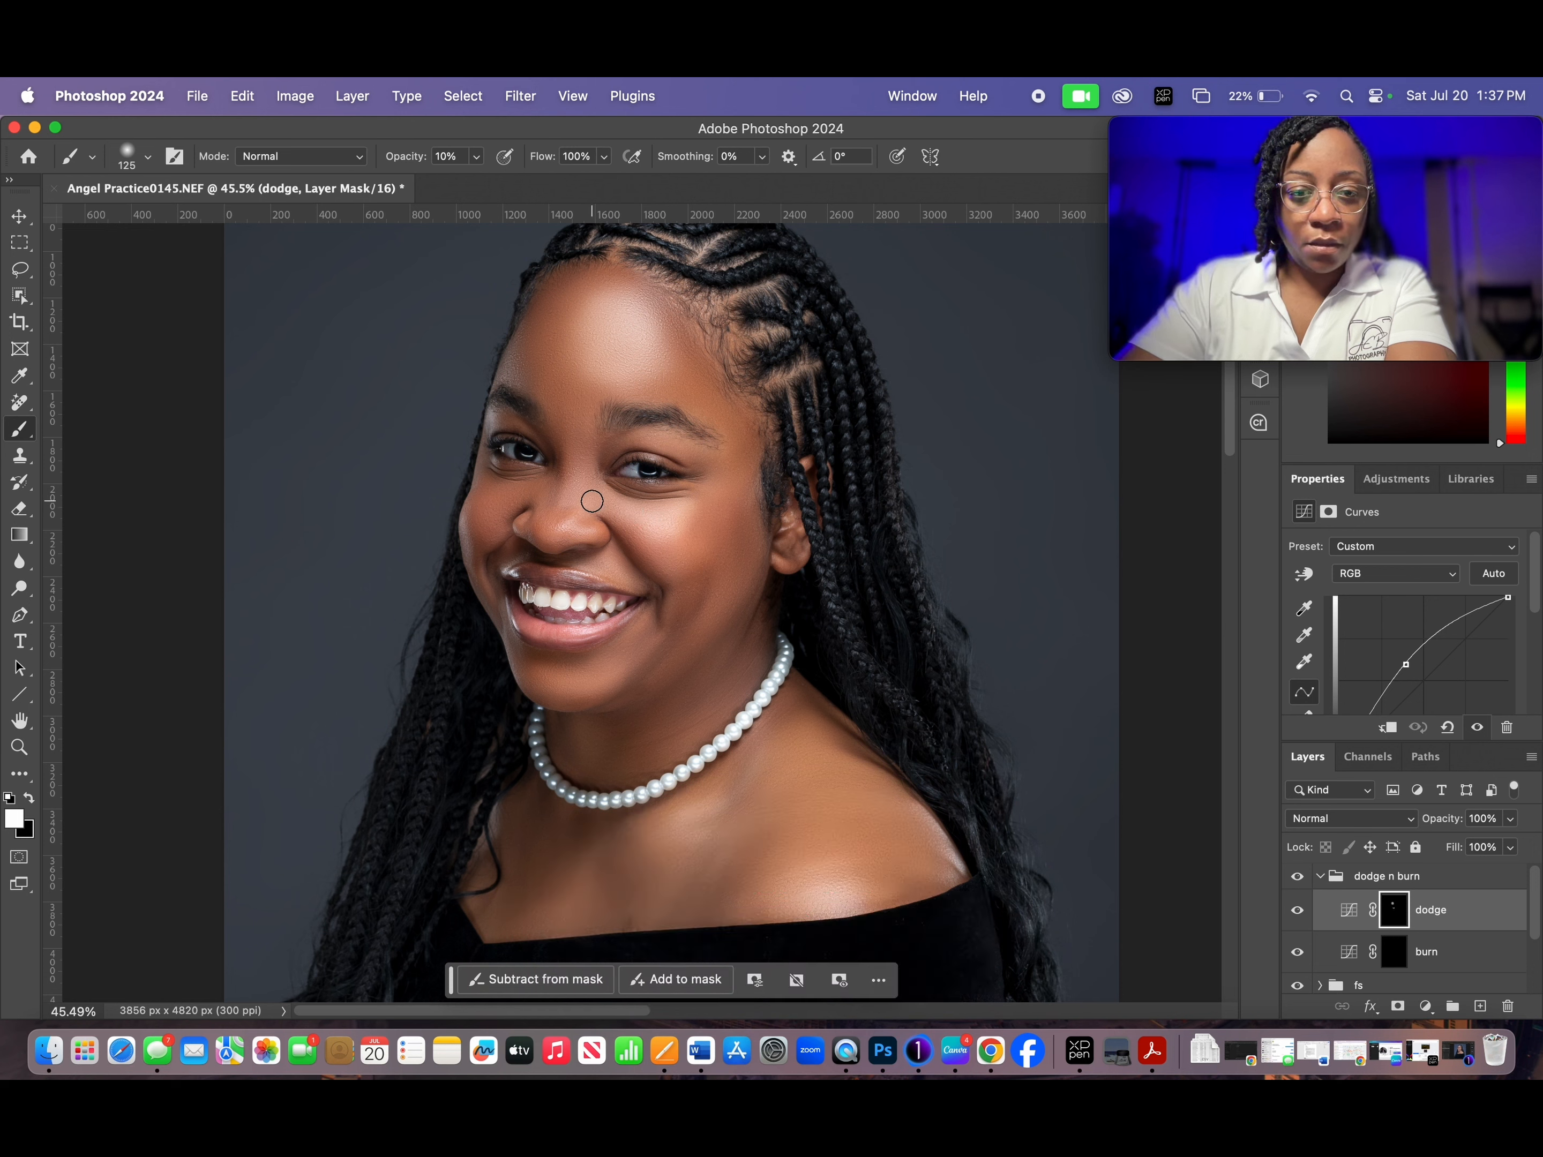
pyautogui.press('[')
pyautogui.press('[')
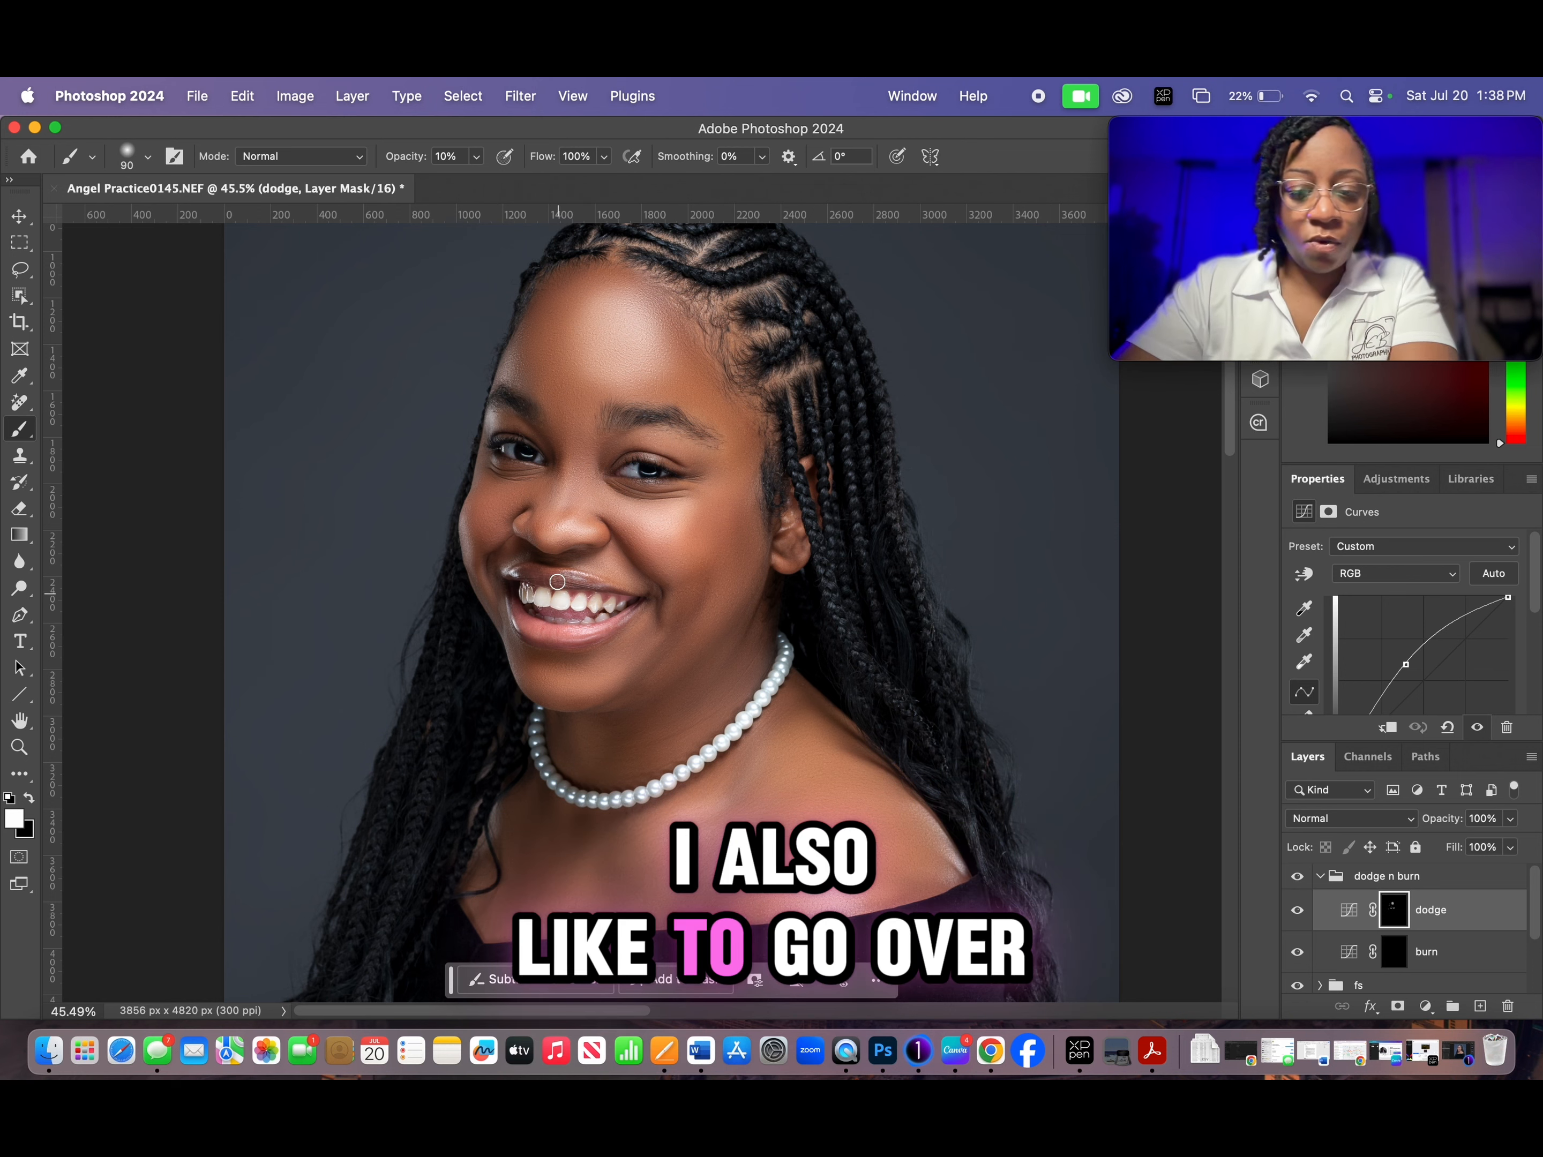
# - Shrink the brush to 50 px for enhancing the fine highlights around the mouth and chin on the dodge mask
pyautogui.scroll(5, 558, 579)
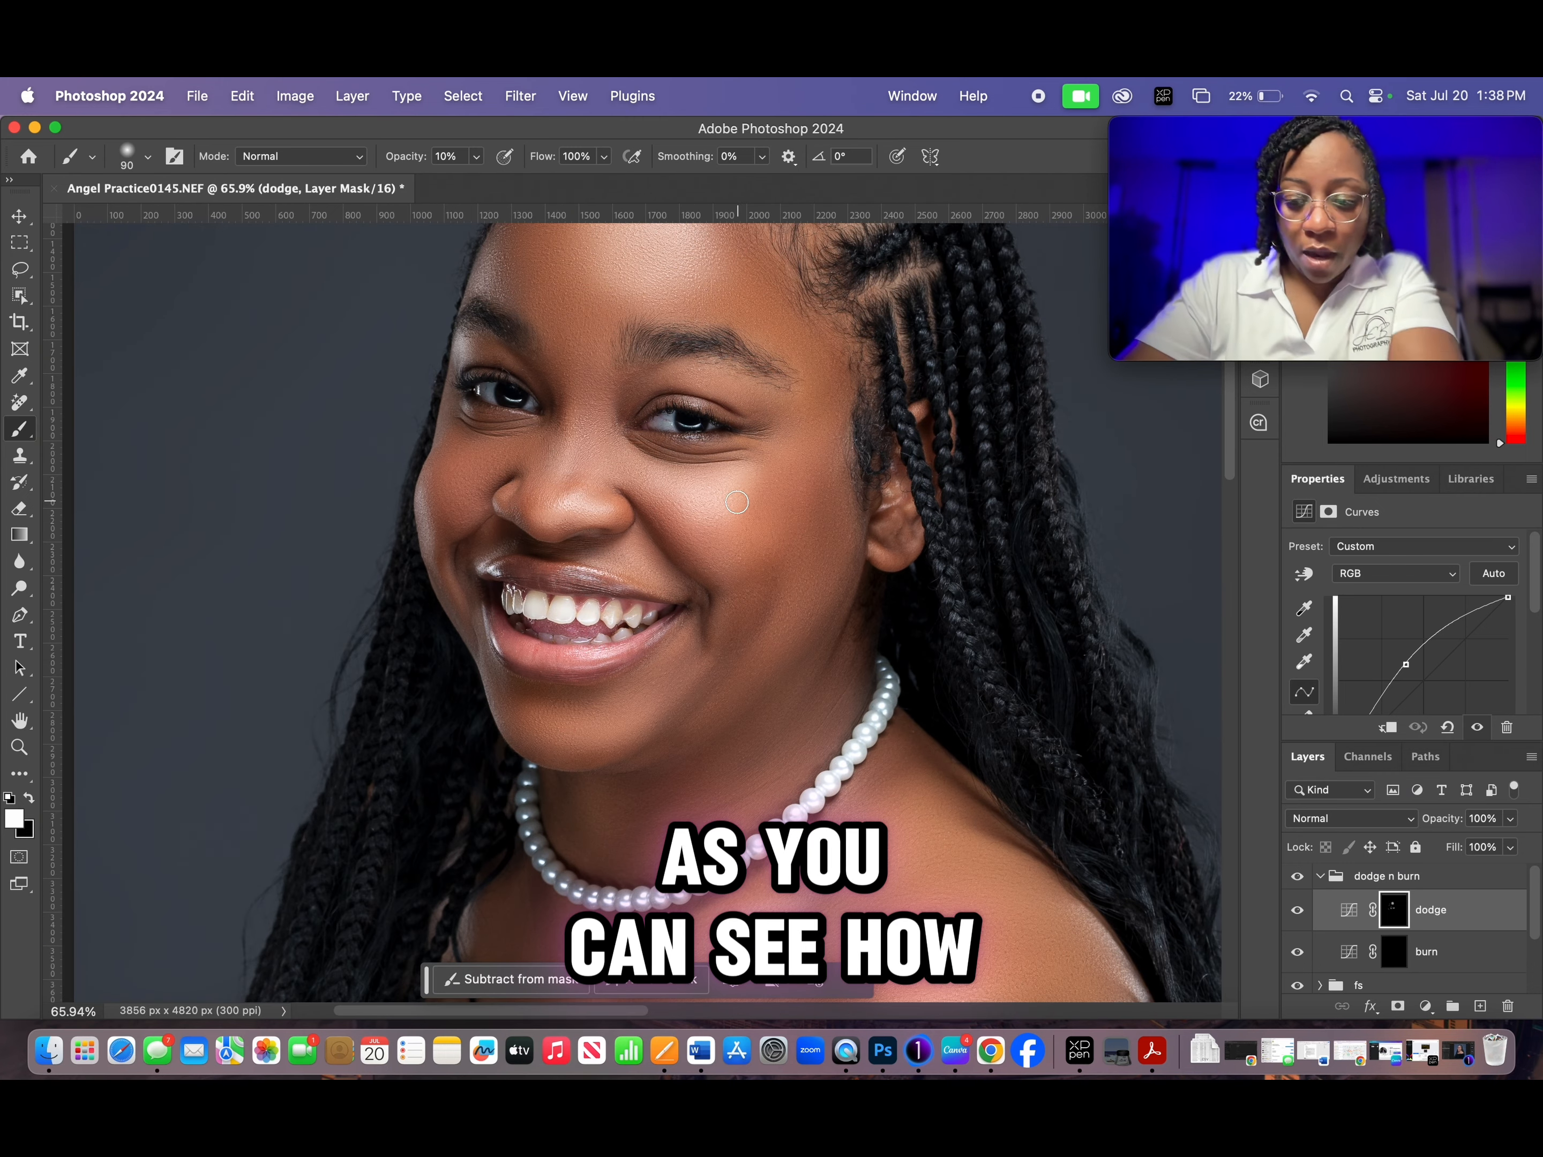
pyautogui.press('[')
pyautogui.press('[')
pyautogui.press('[')
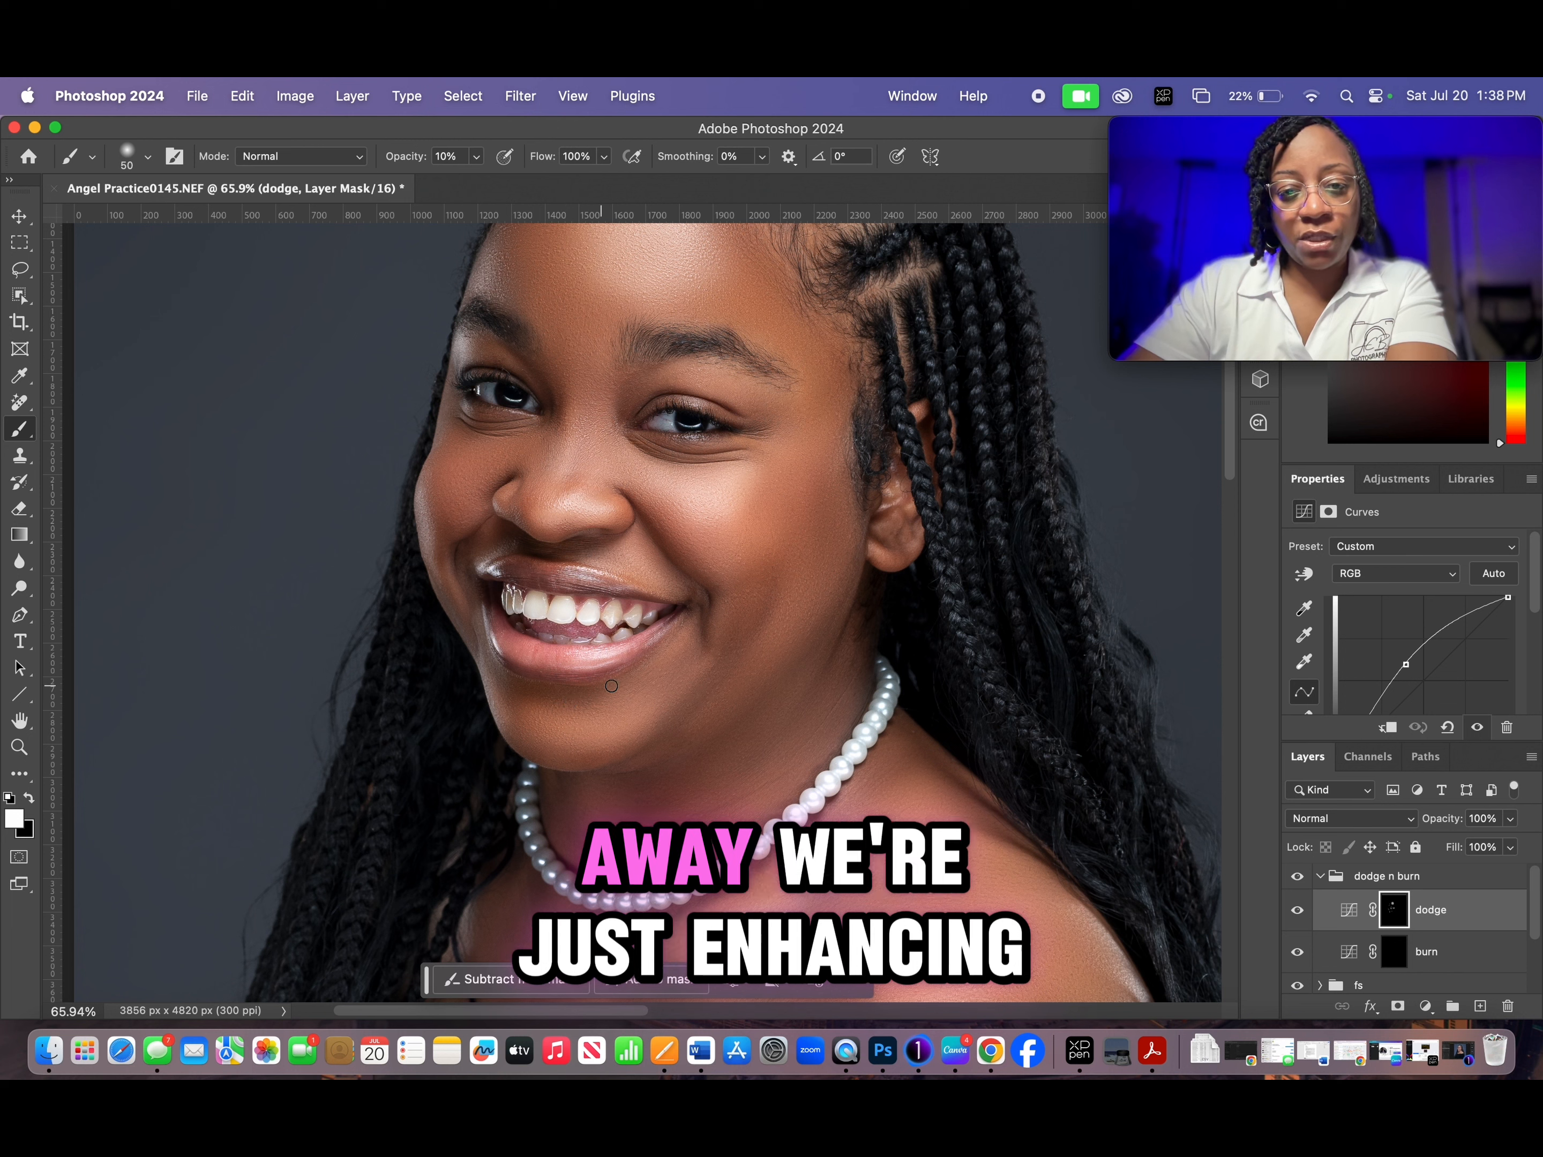
# - Paint highlights on the cheek, chest and shoulder on the dodge mask, enlarging the brush to 125 px and finally 175 px
pyautogui.press(']')
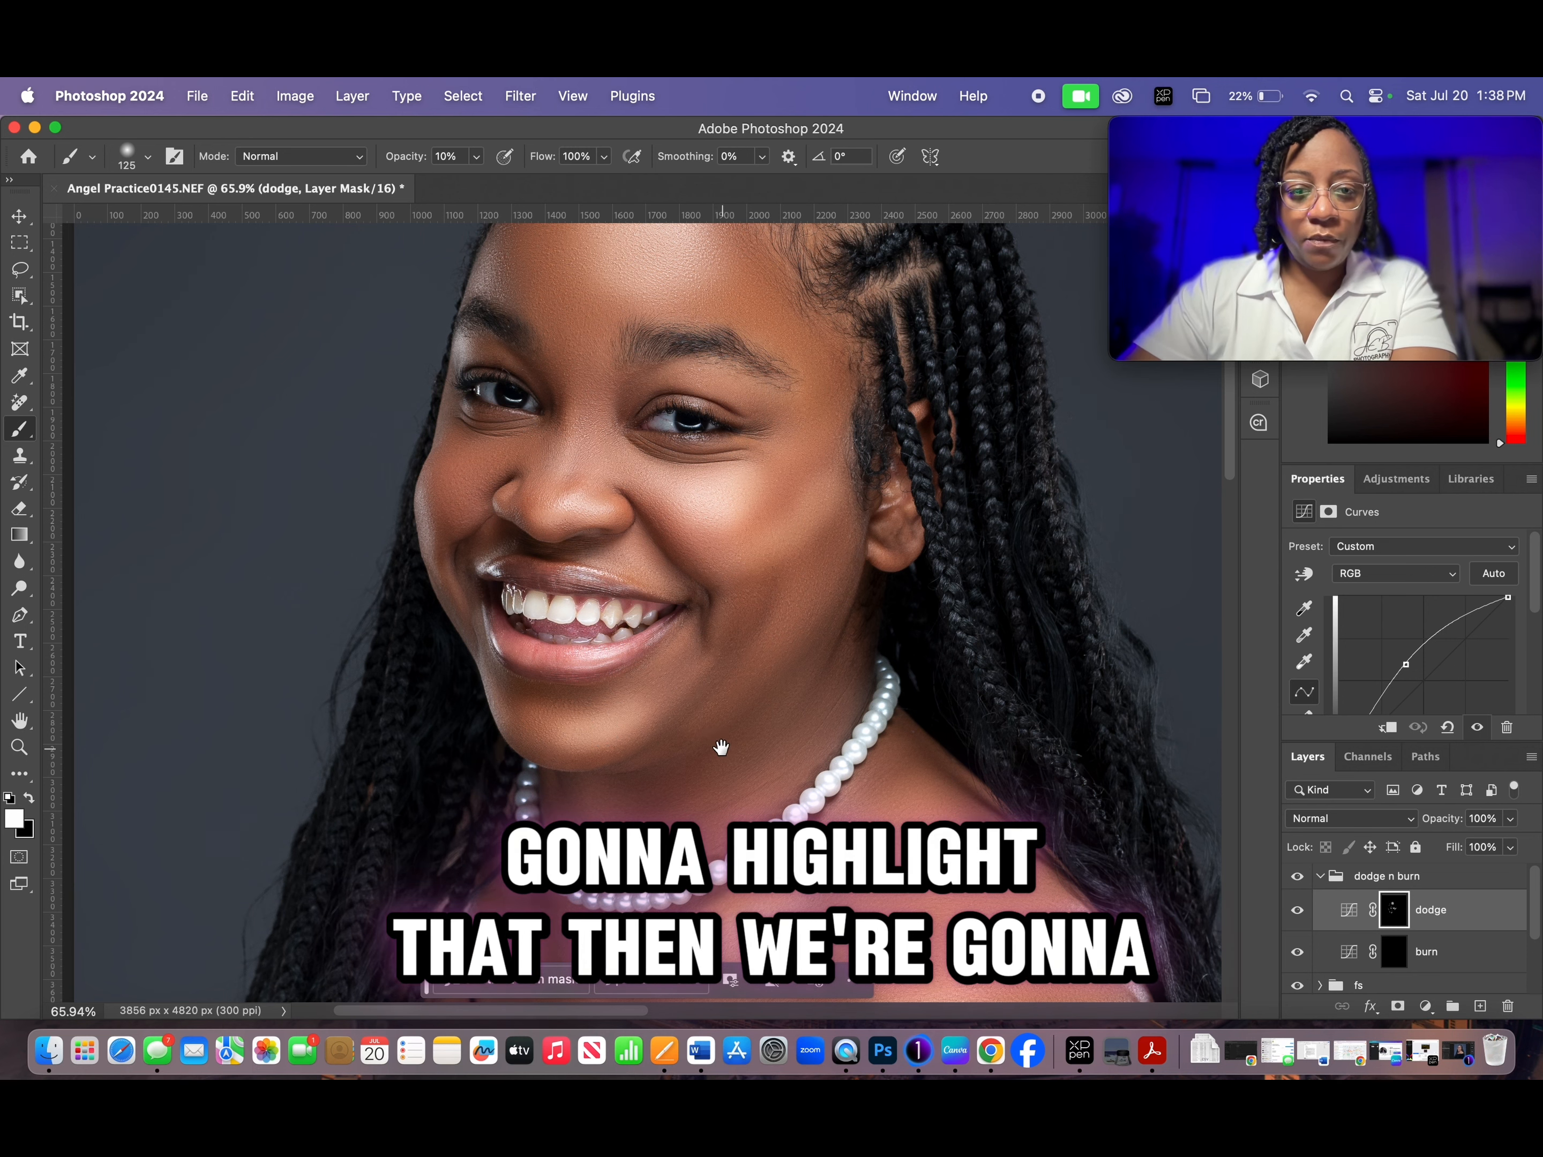
pyautogui.moveTo(721, 747); pyautogui.dragTo(714, 700)
pyautogui.scroll(-3, 667, 681)
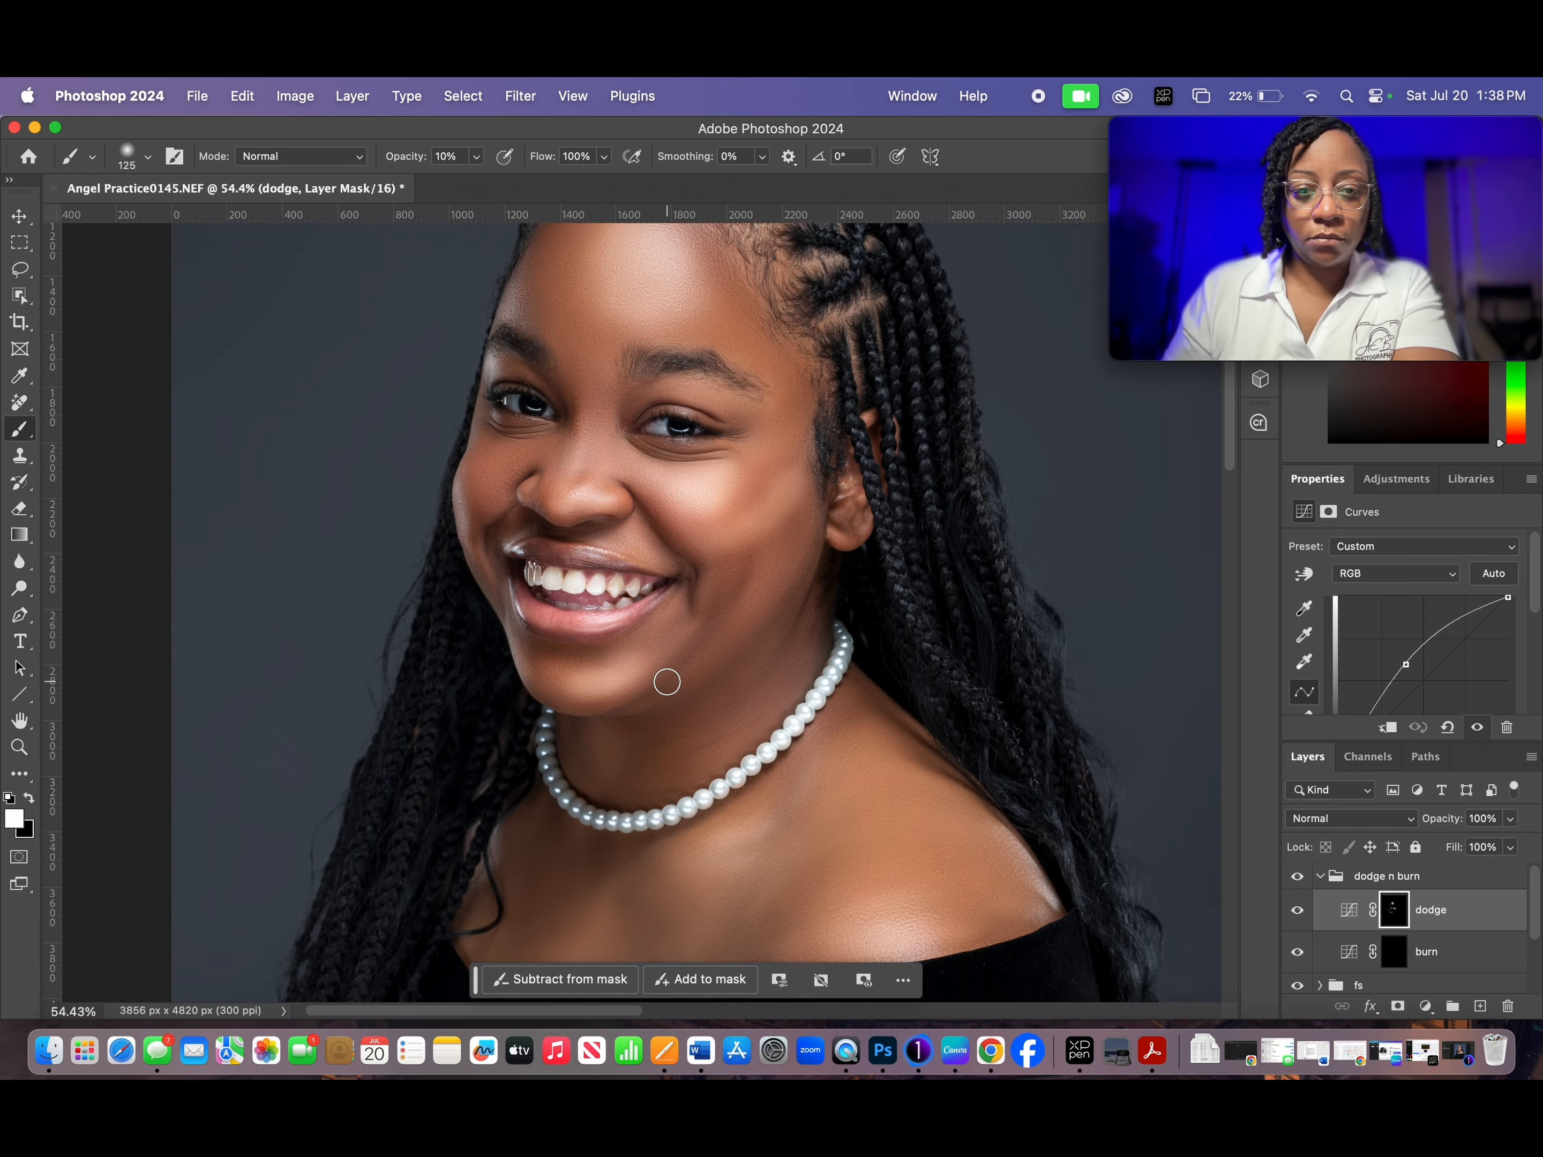
pyautogui.scroll(-2, 667, 682)
pyautogui.moveTo(798, 764); pyautogui.dragTo(788, 592)
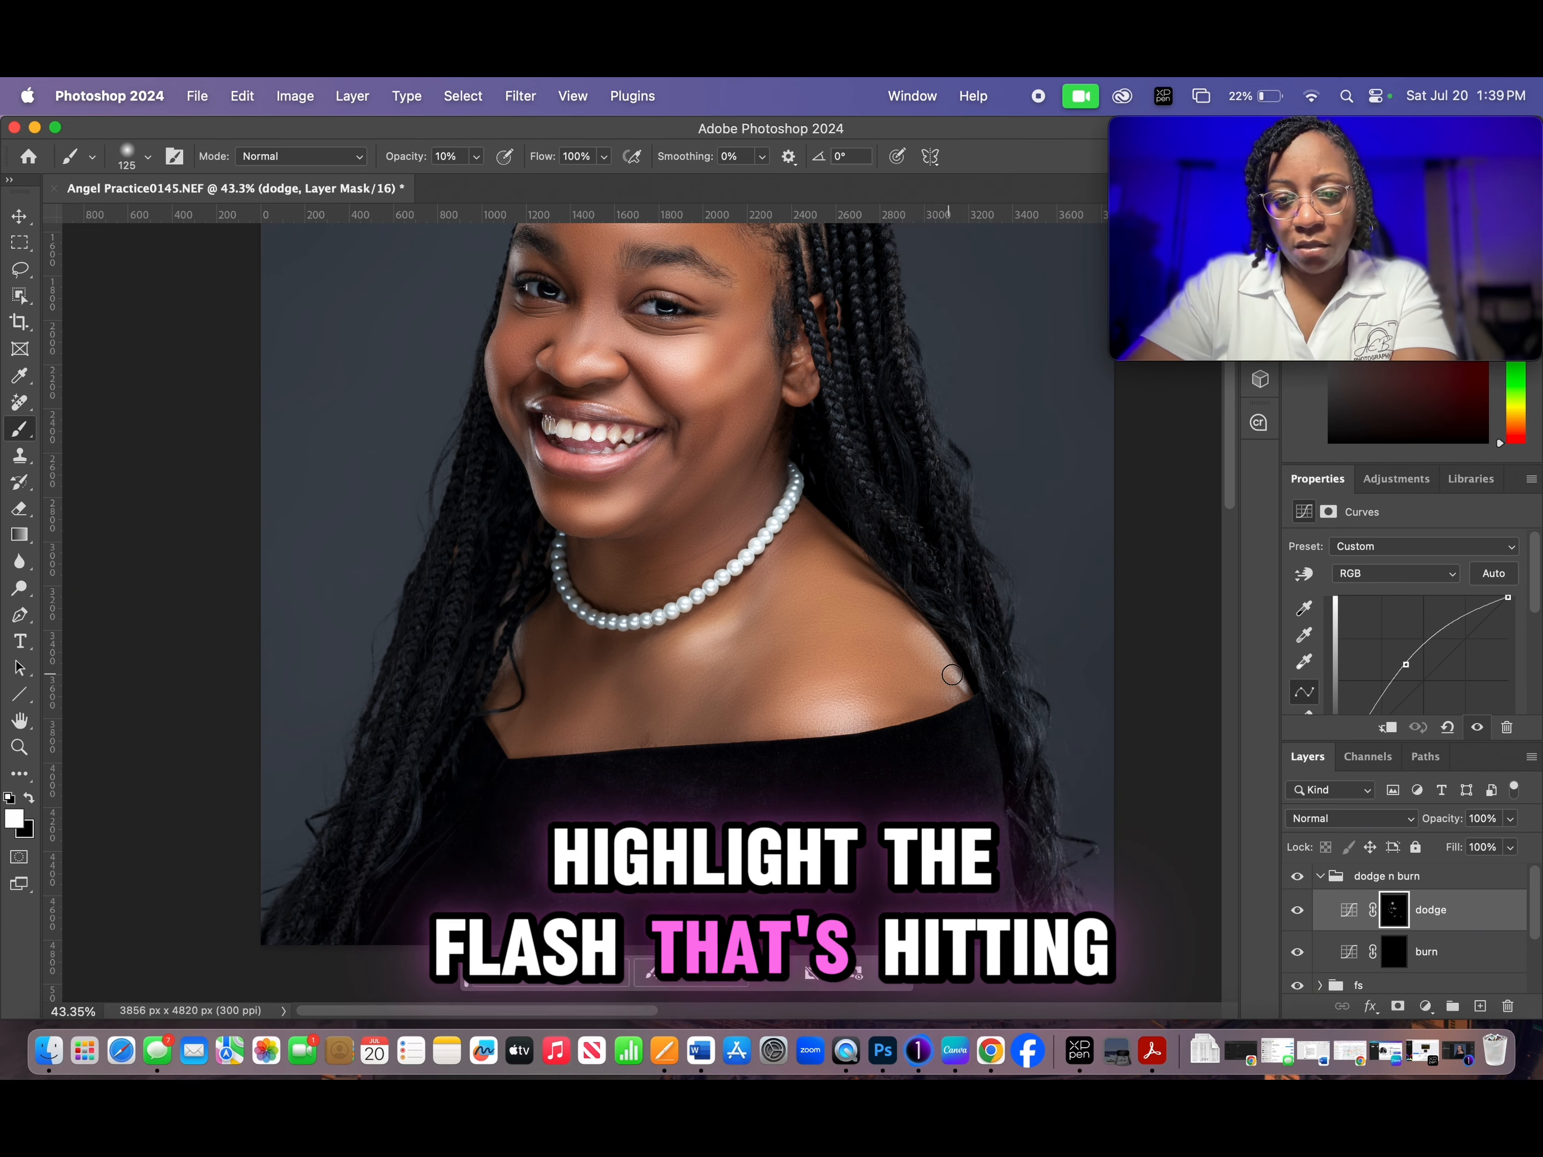
pyautogui.press(']')
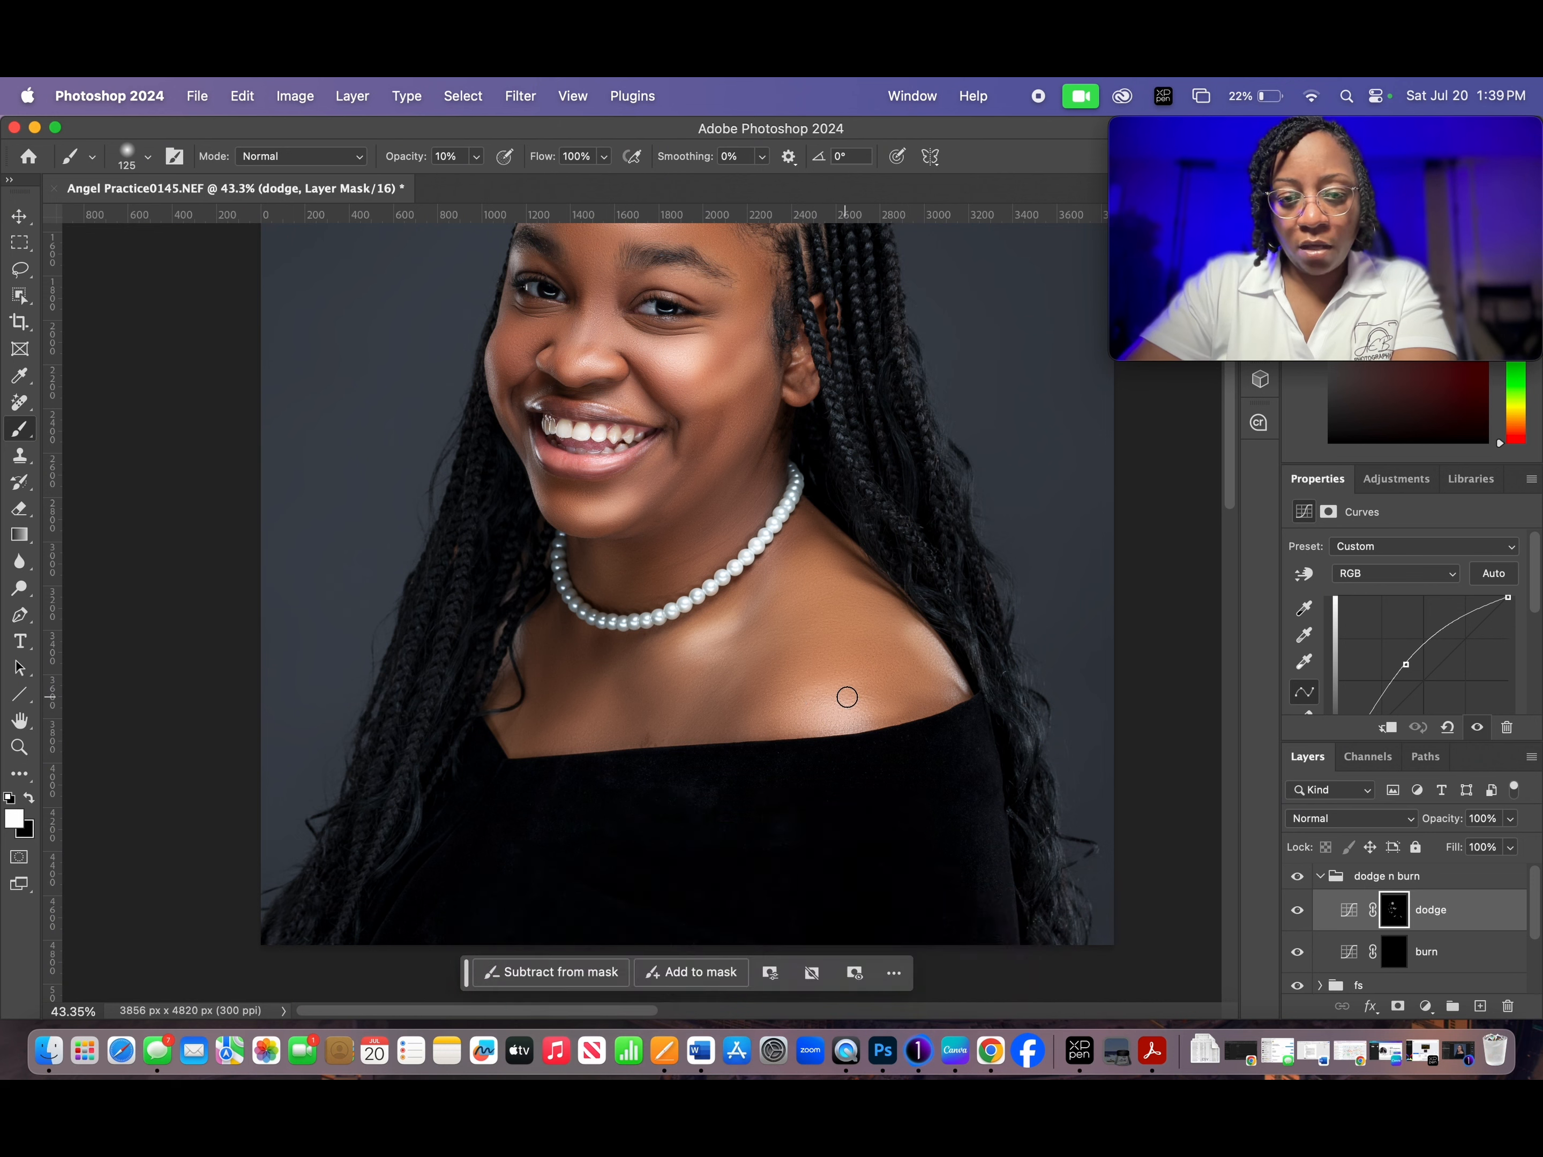
pyautogui.press(']')
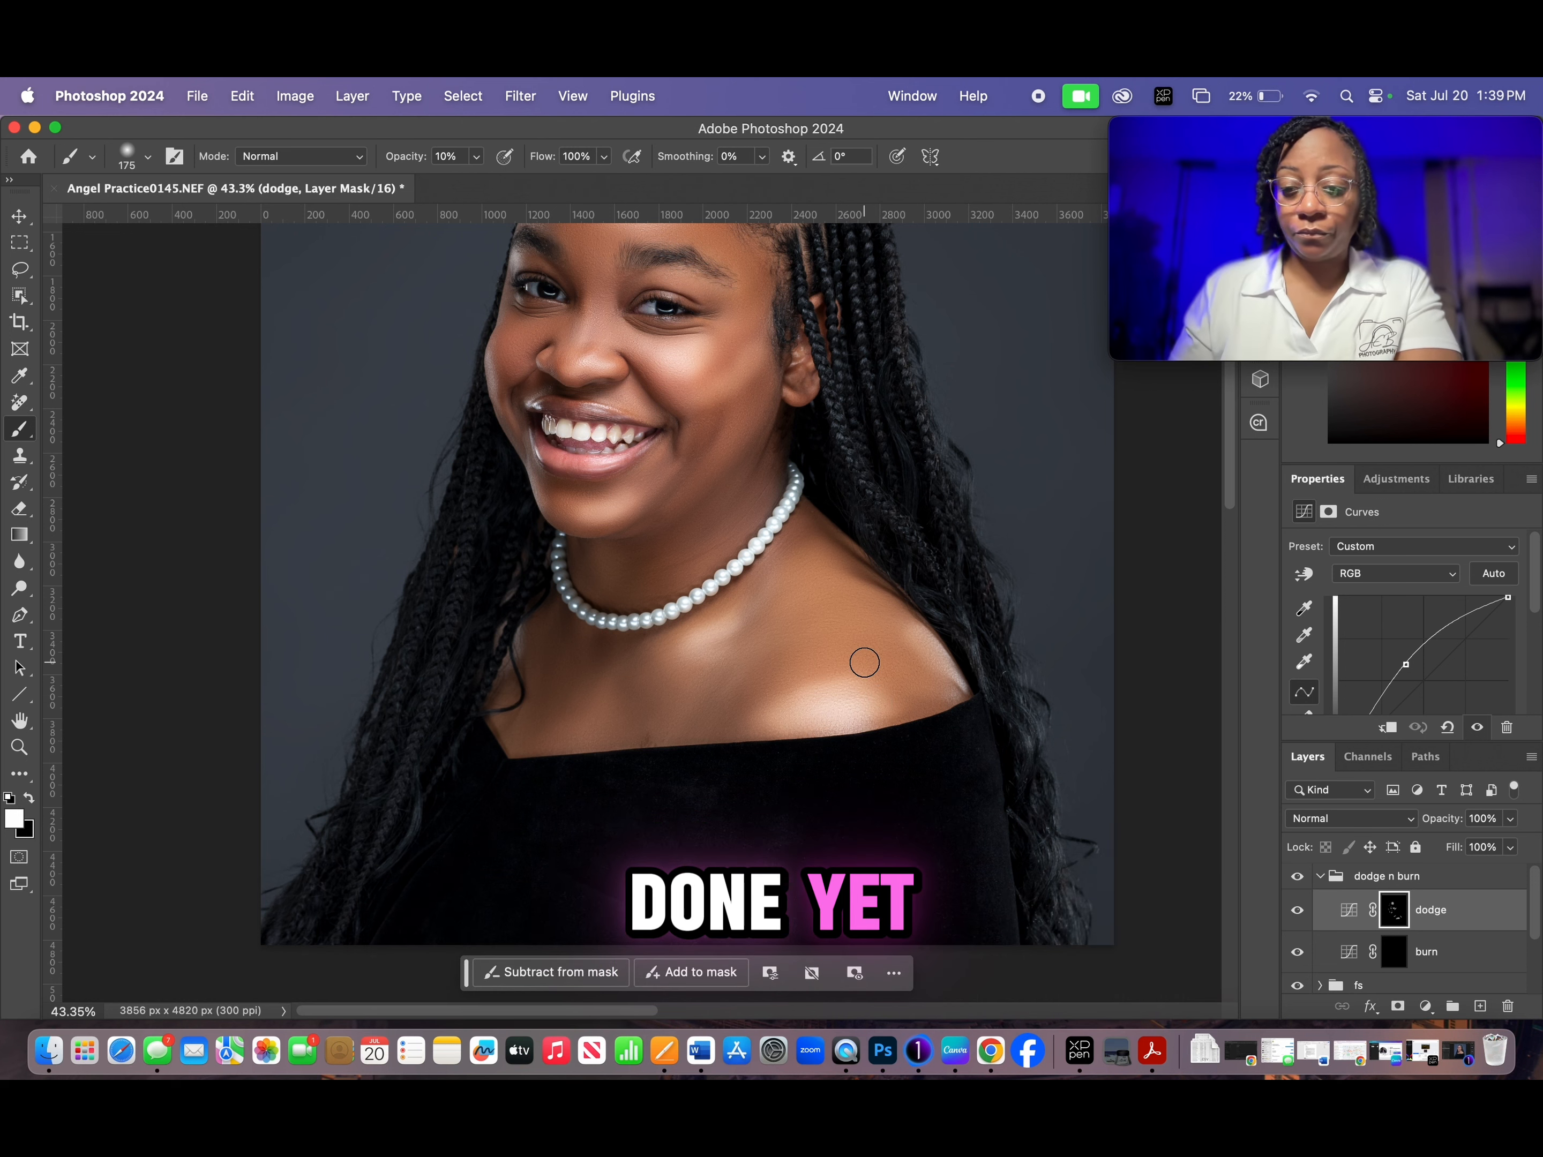
# - Paint white at 10% opacity on the burn mask to deepen the hairline and facial shadows, reducing the brush to 125 px and 100 px
pyautogui.scroll(-2, 863, 663)
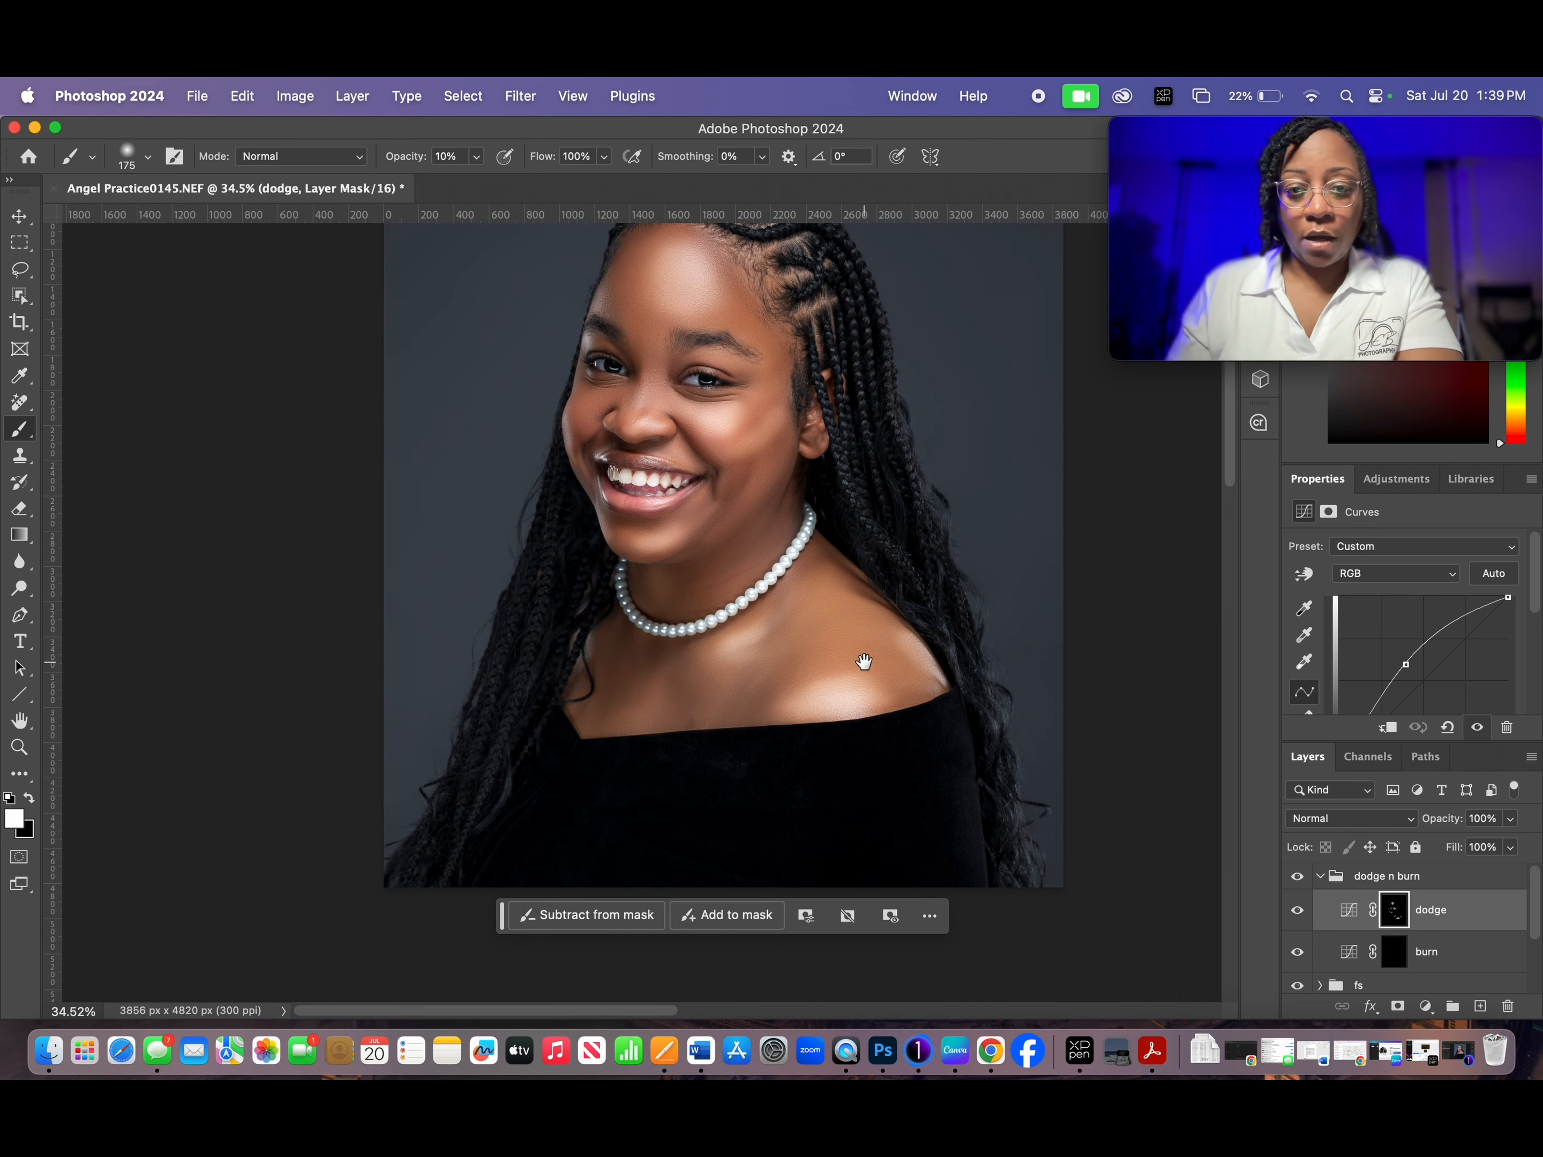
pyautogui.moveTo(864, 663); pyautogui.dragTo(856, 713)
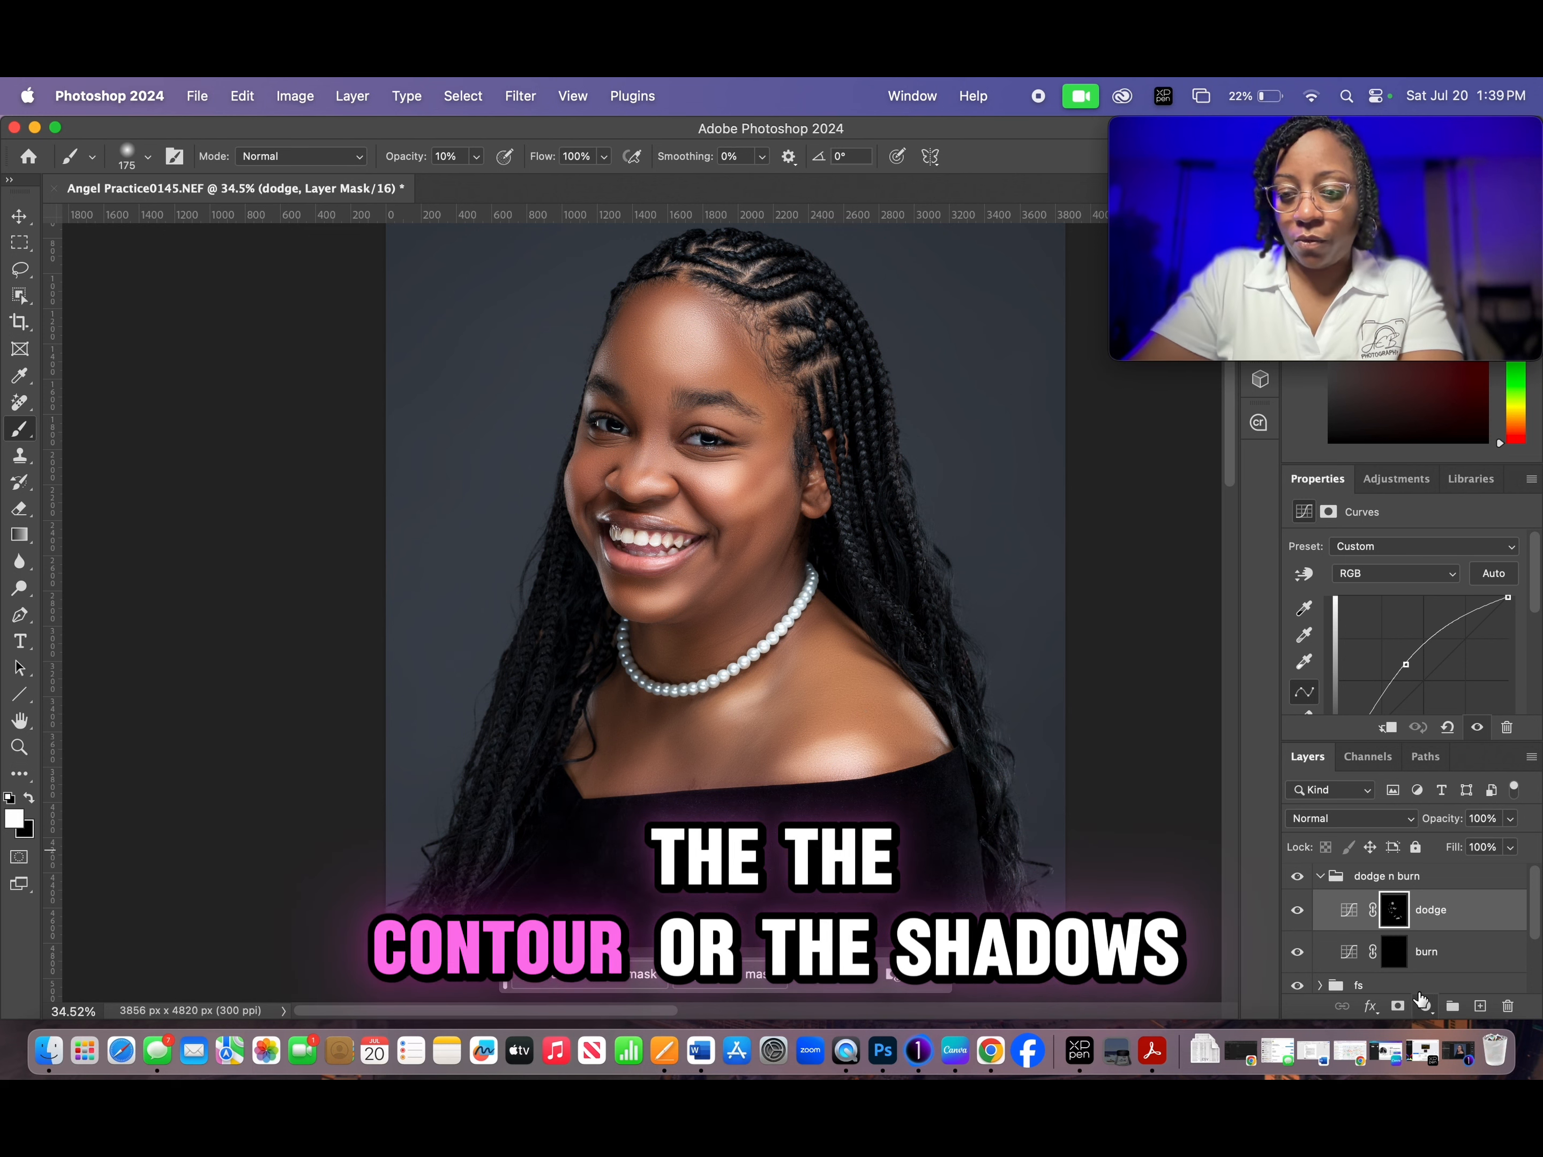
pyautogui.click(1394, 951)
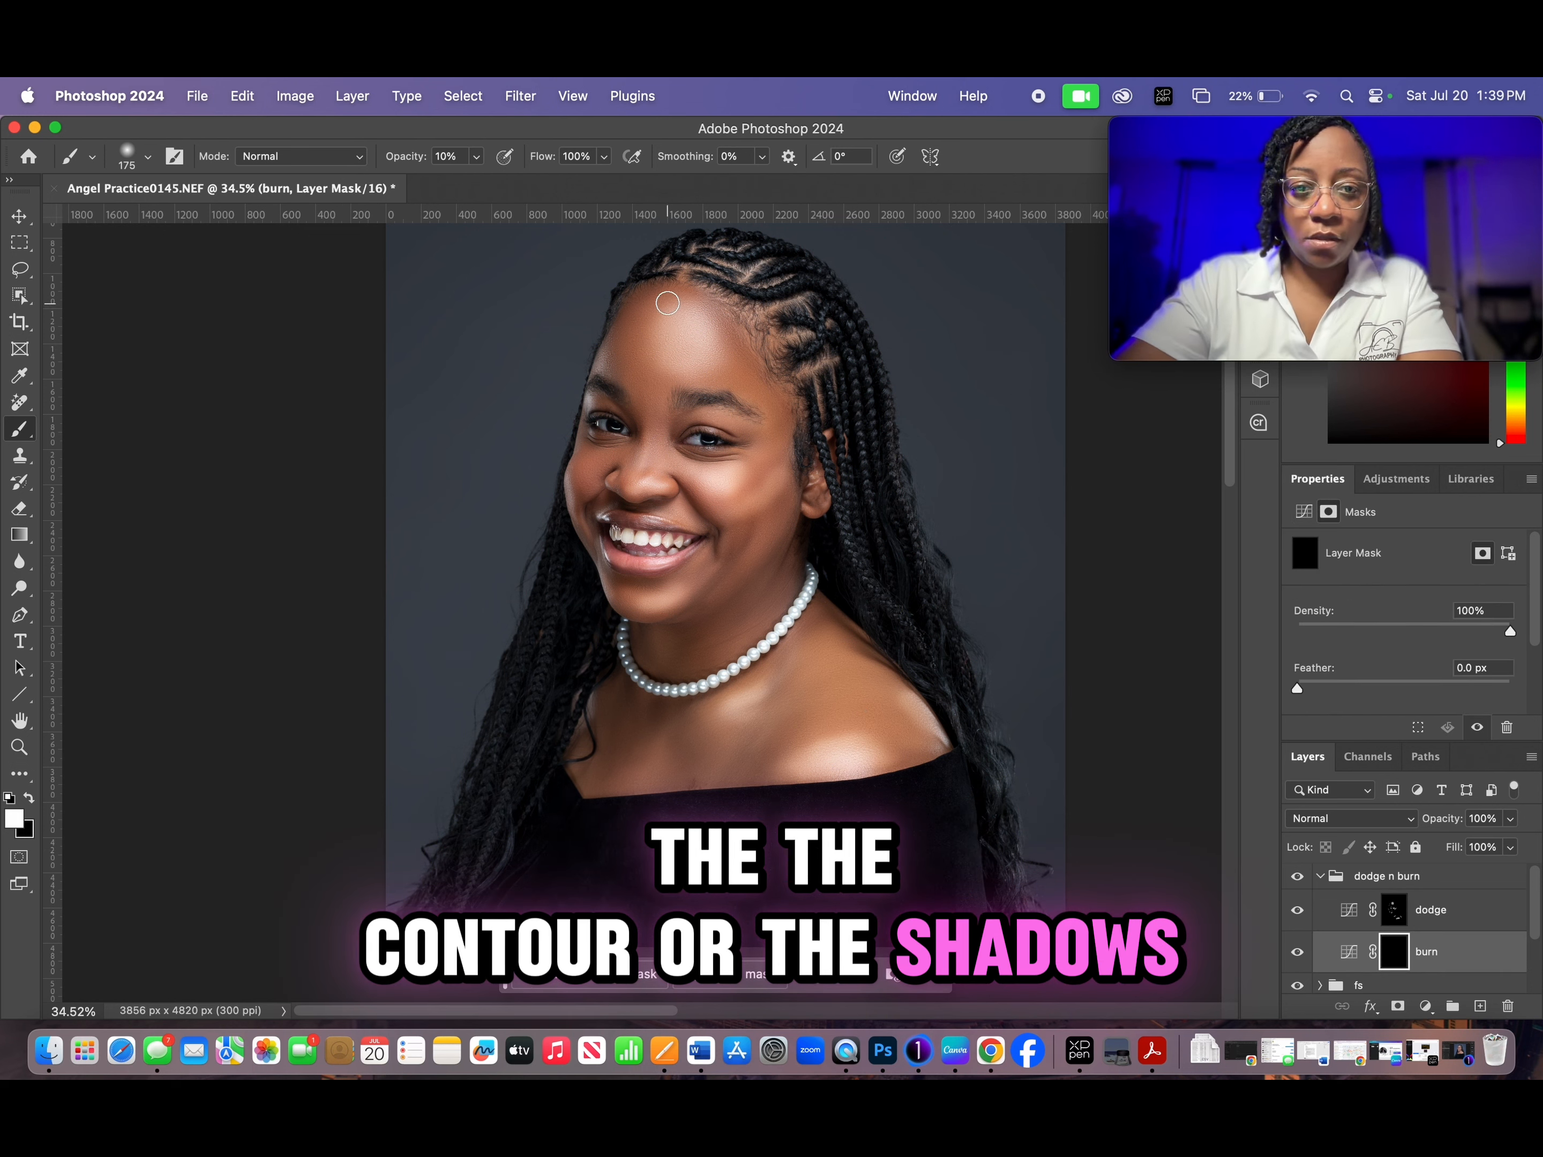
pyautogui.press('[')
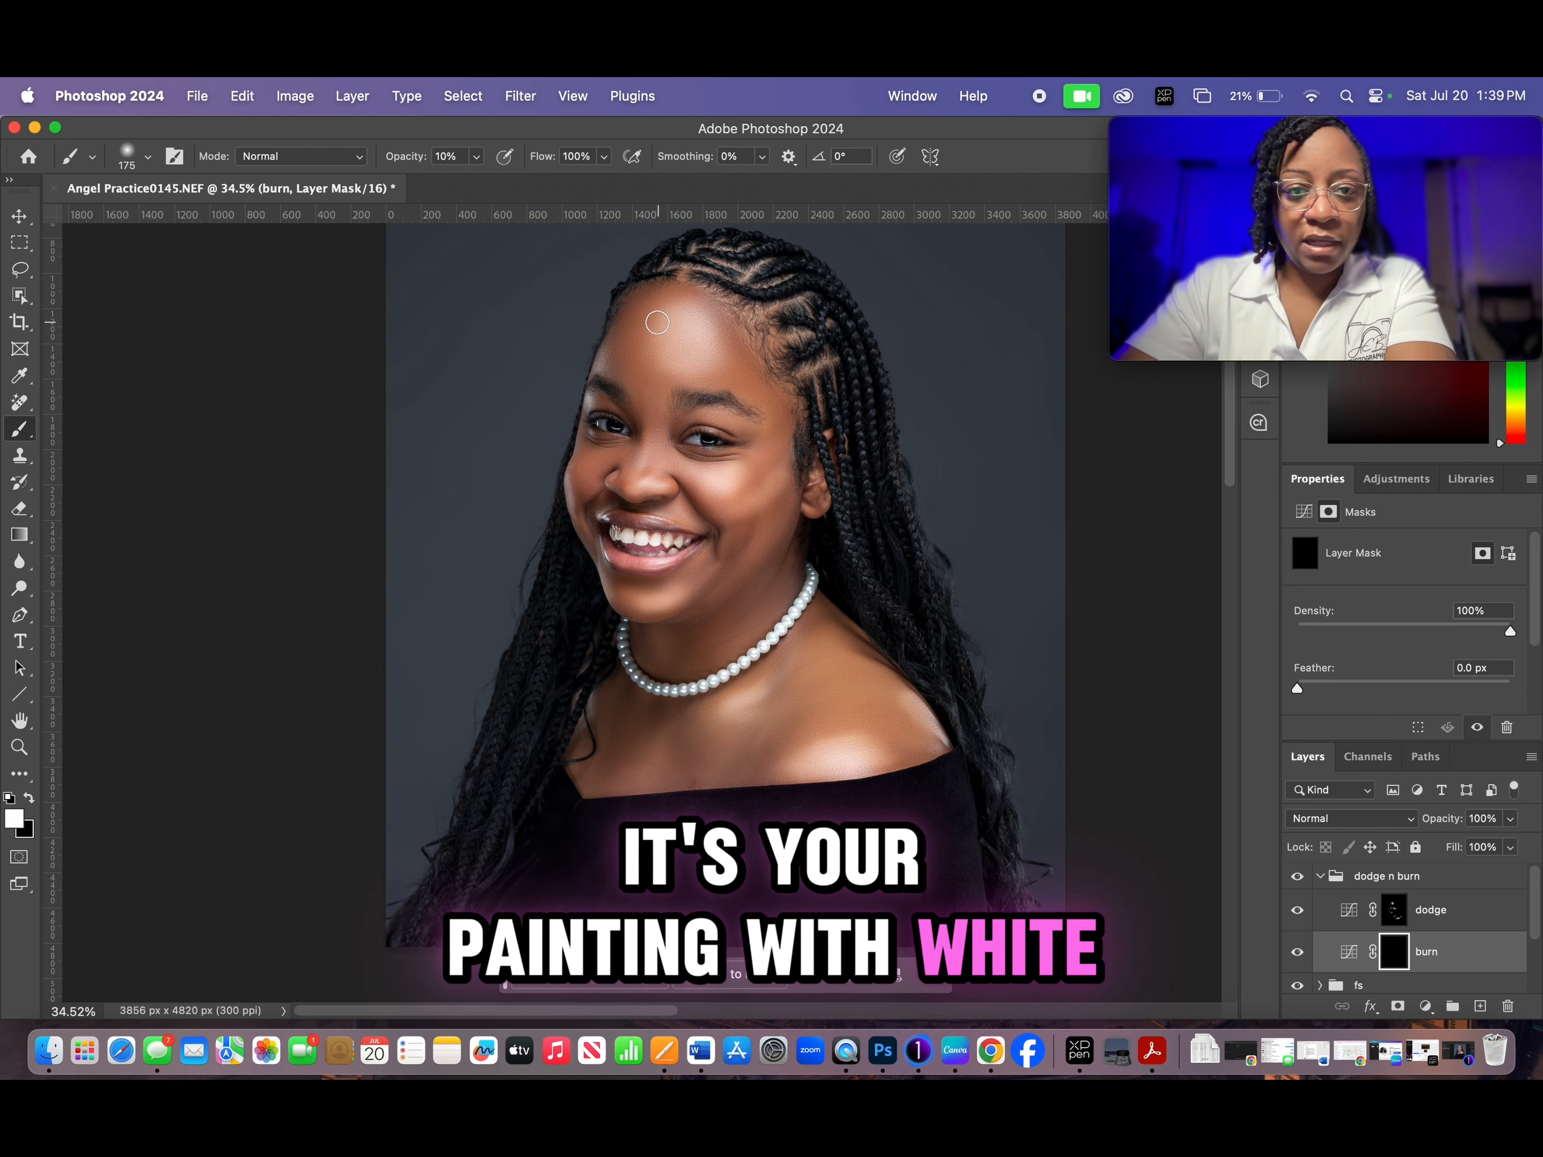
pyautogui.press('[')
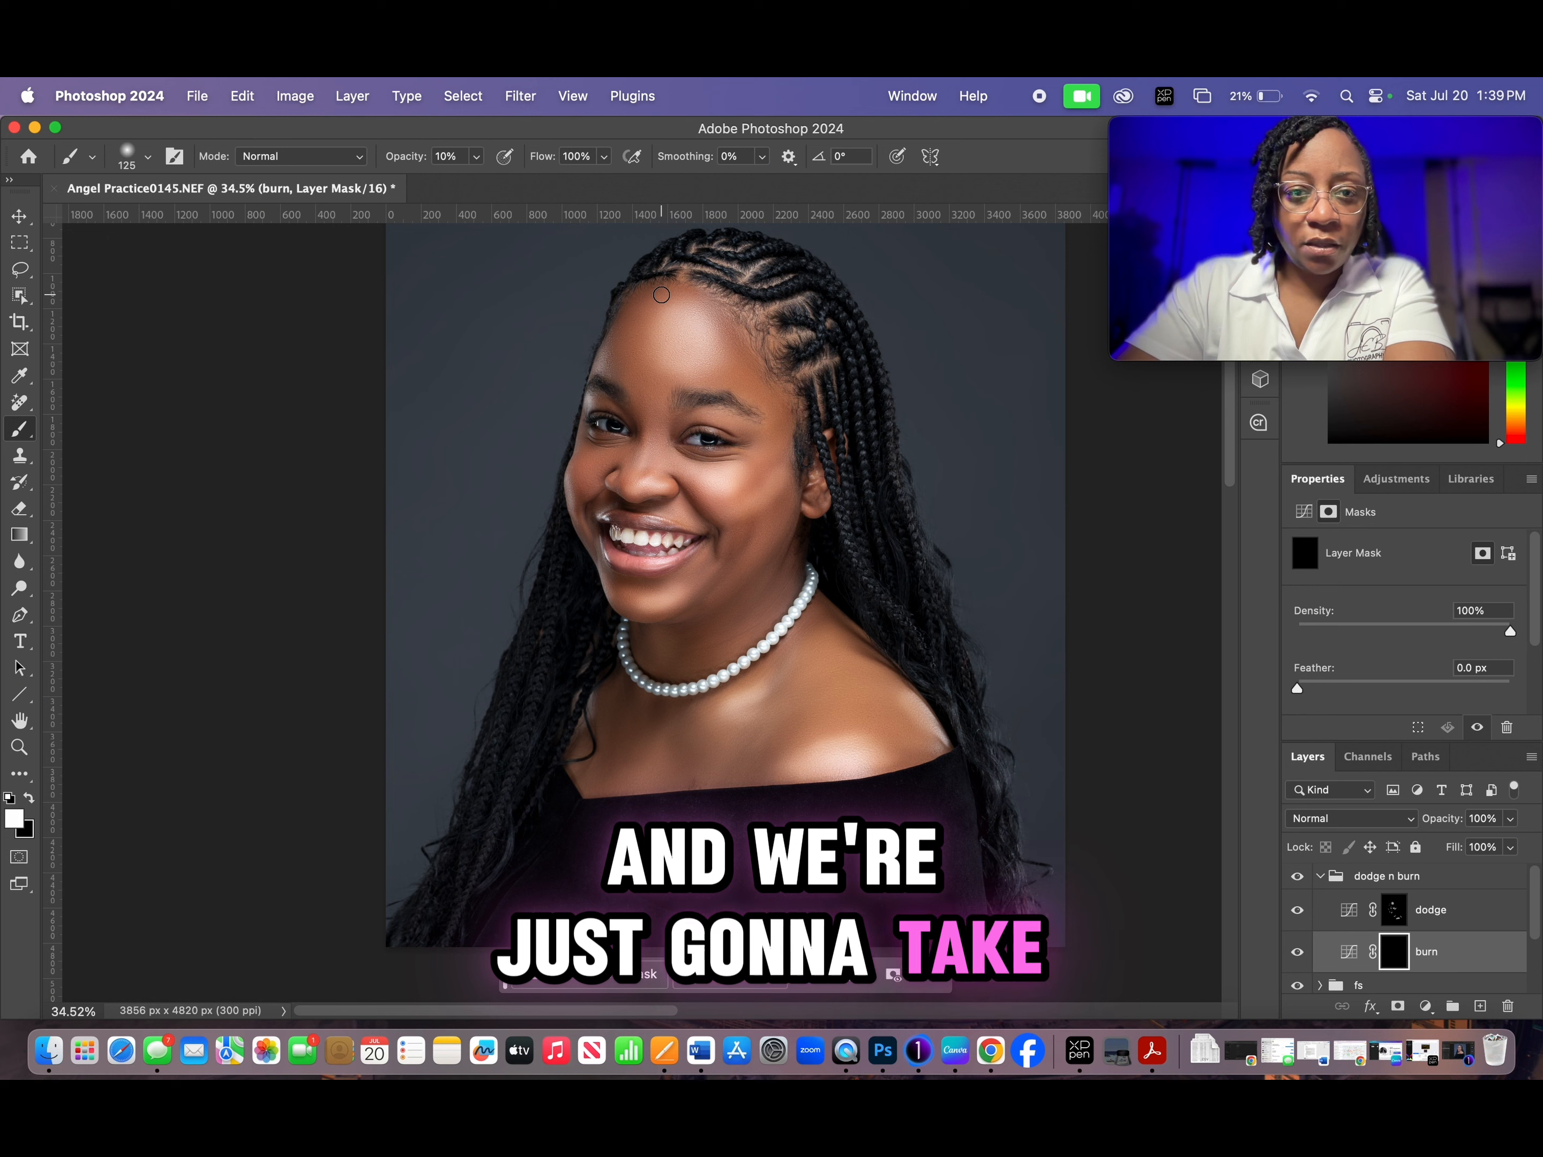
pyautogui.press('[')
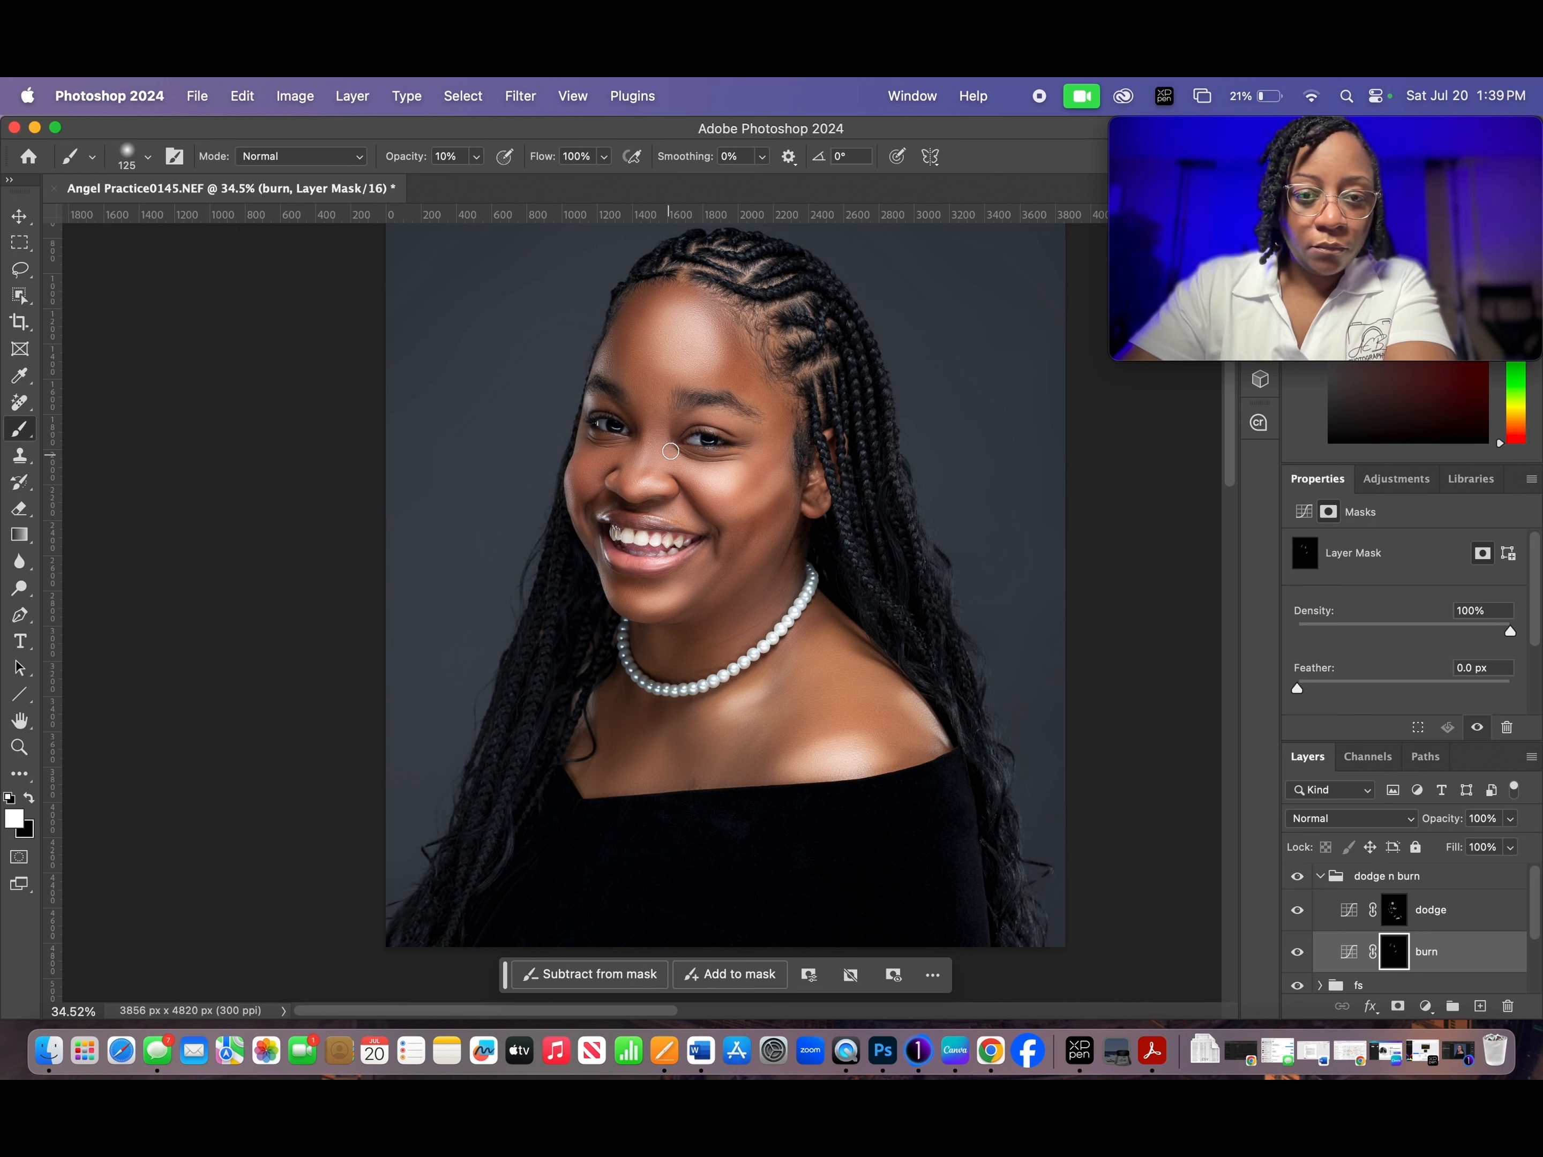
pyautogui.press('[')
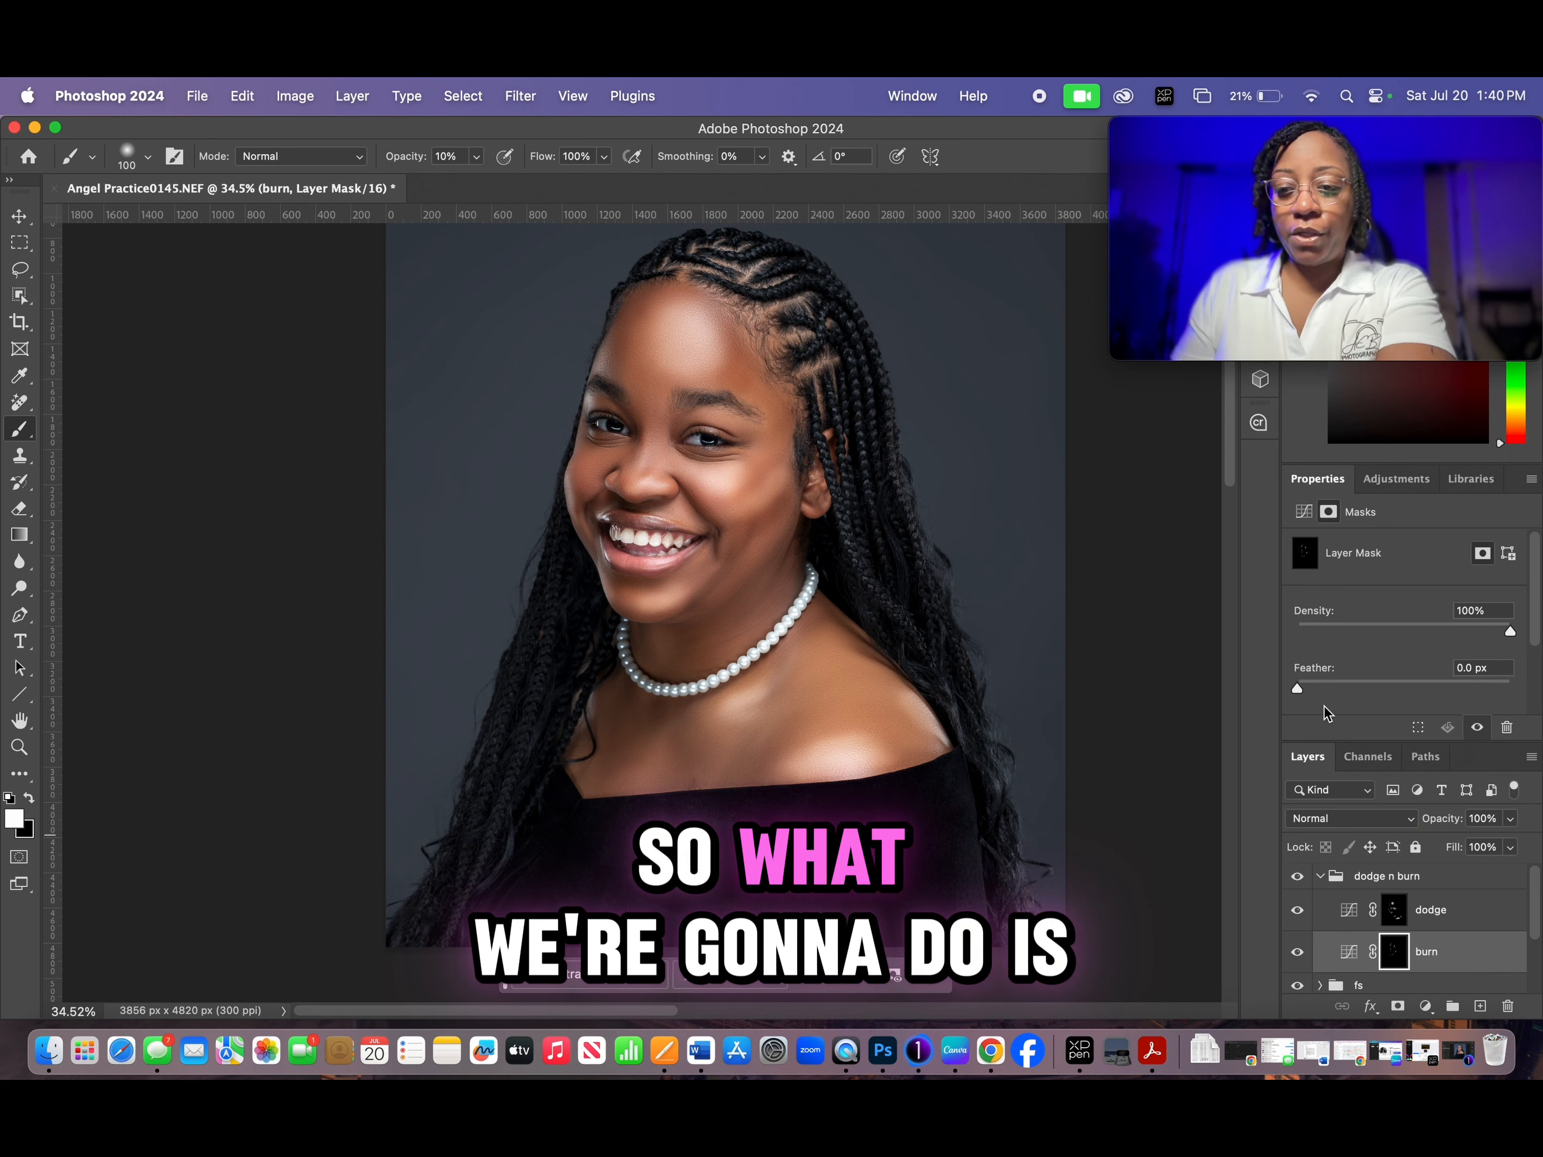
# - Feather the dodge layer's mask to 79.4 px to soften the painted highlights
pyautogui.click(1470, 914)
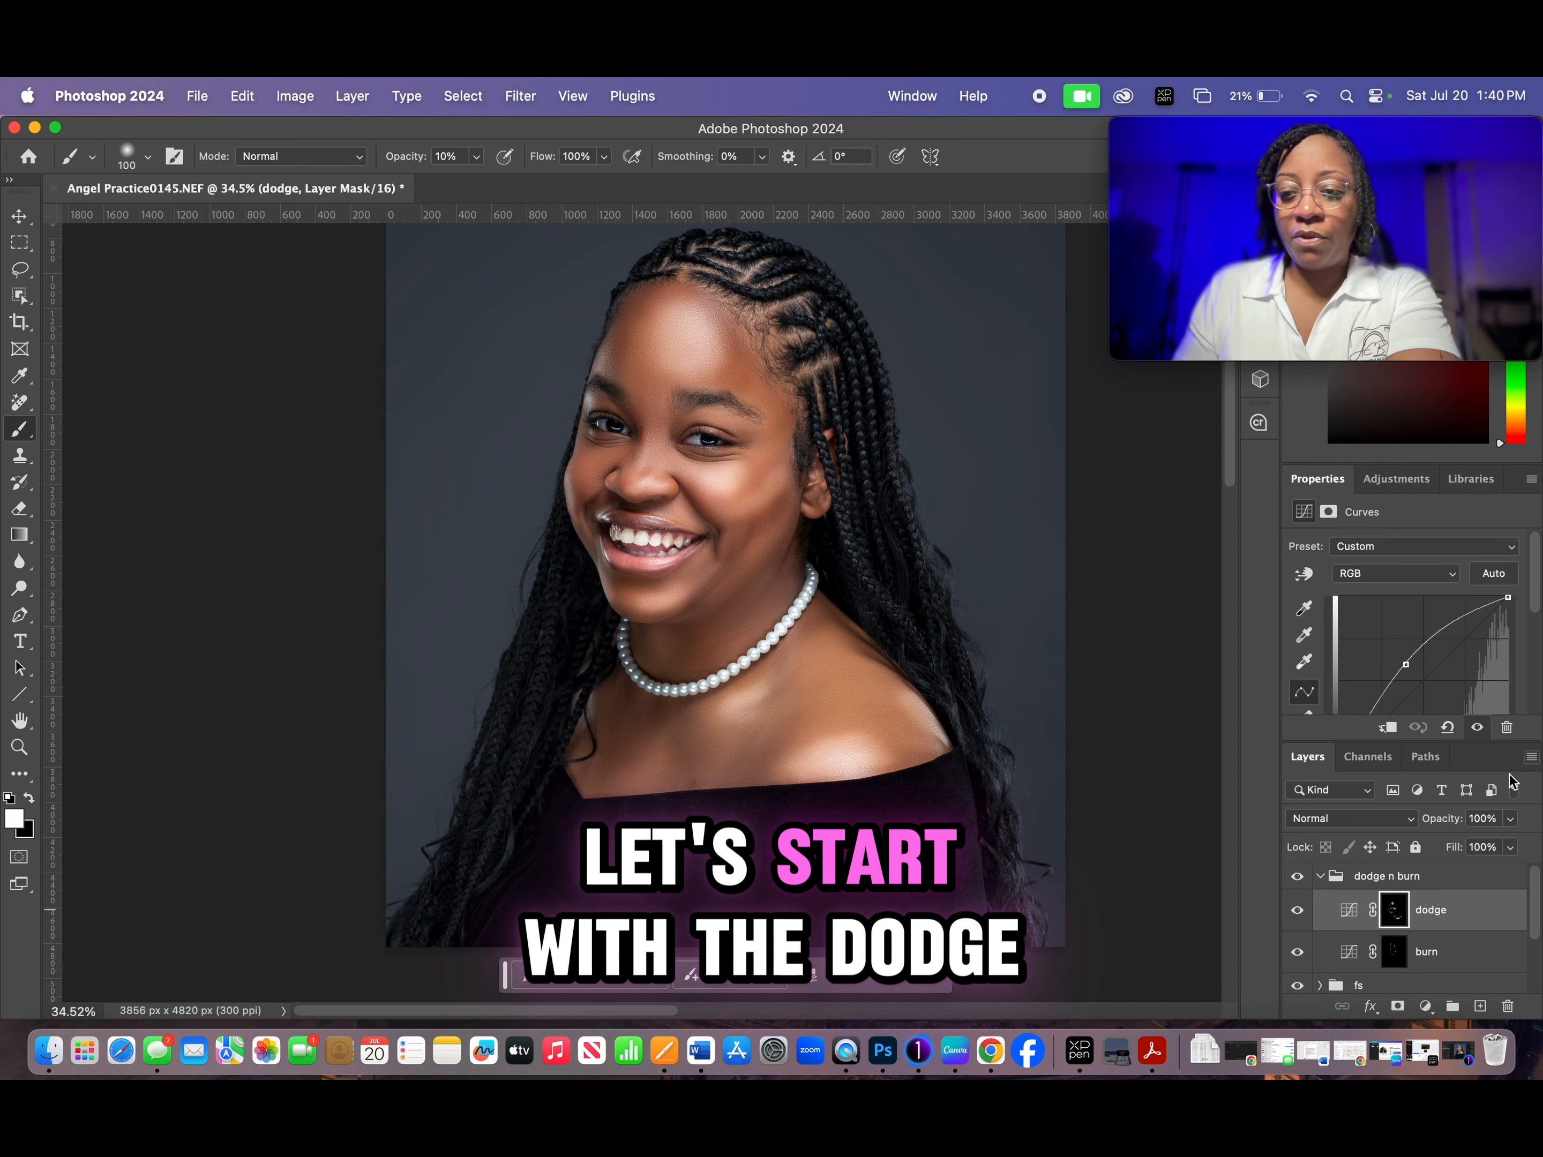
pyautogui.click(1396, 909)
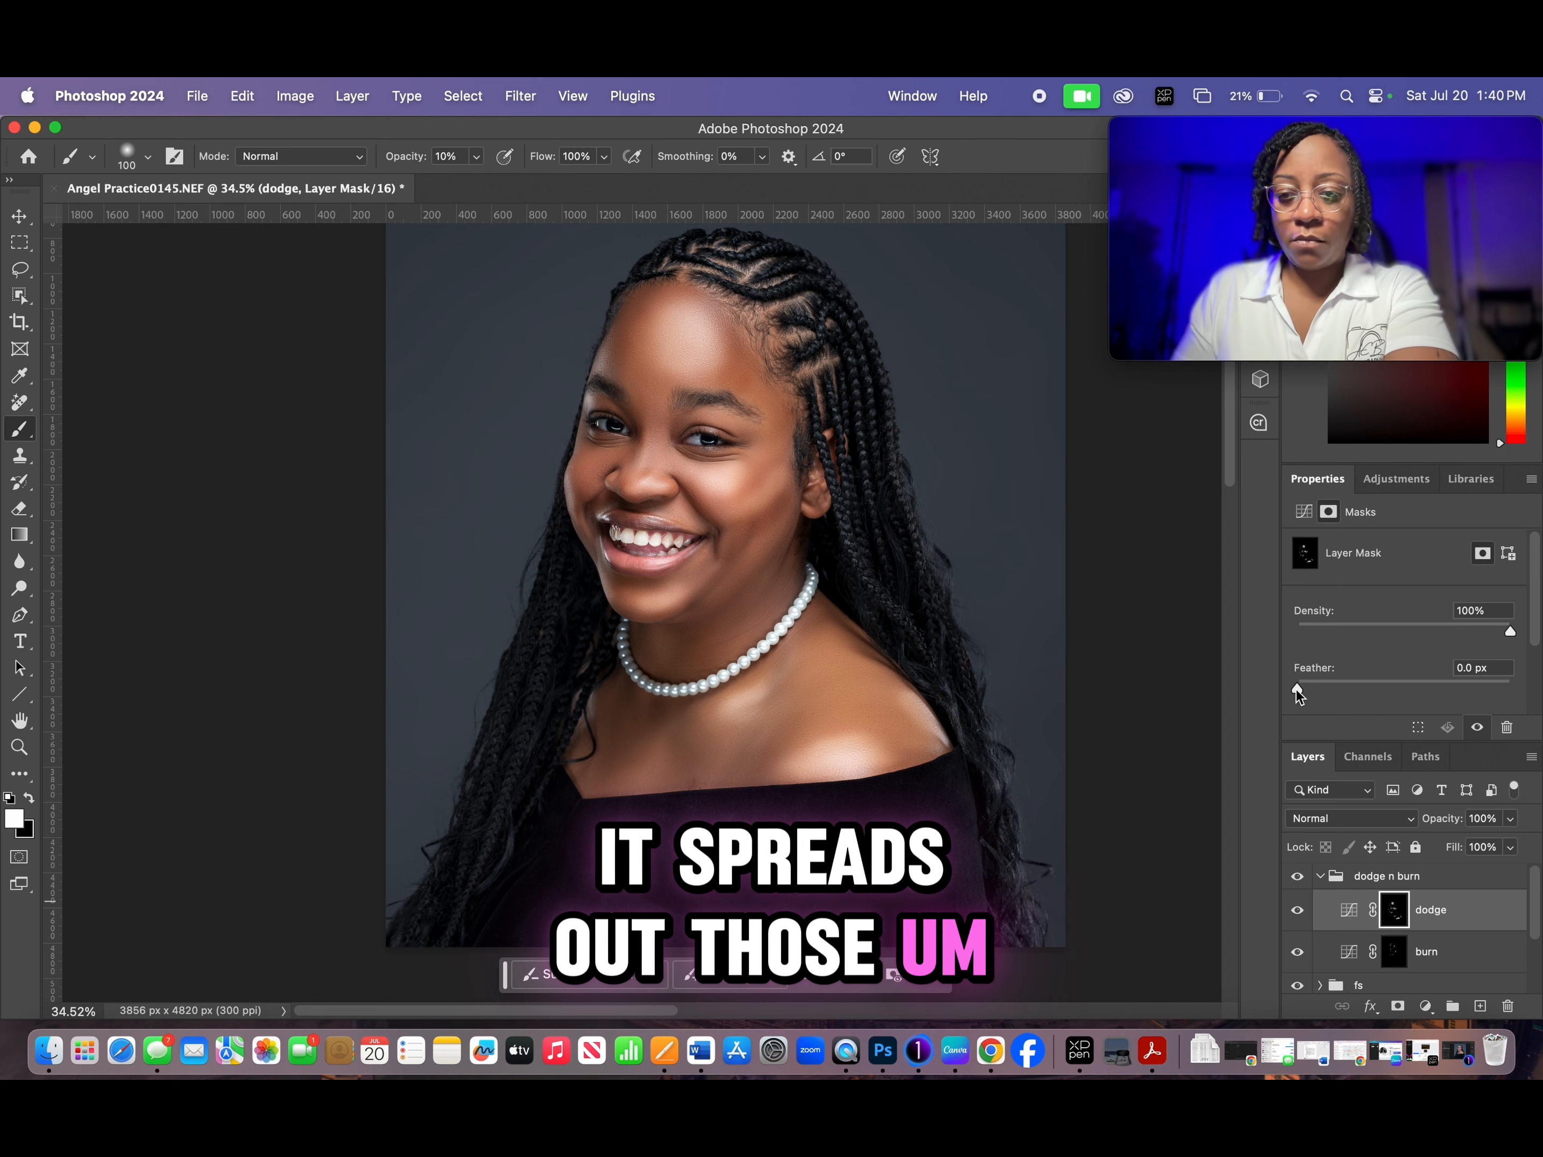
pyautogui.moveTo(1297, 691); pyautogui.dragTo(1358, 689)
pyautogui.moveTo(1360, 689); pyautogui.dragTo(1427, 689)
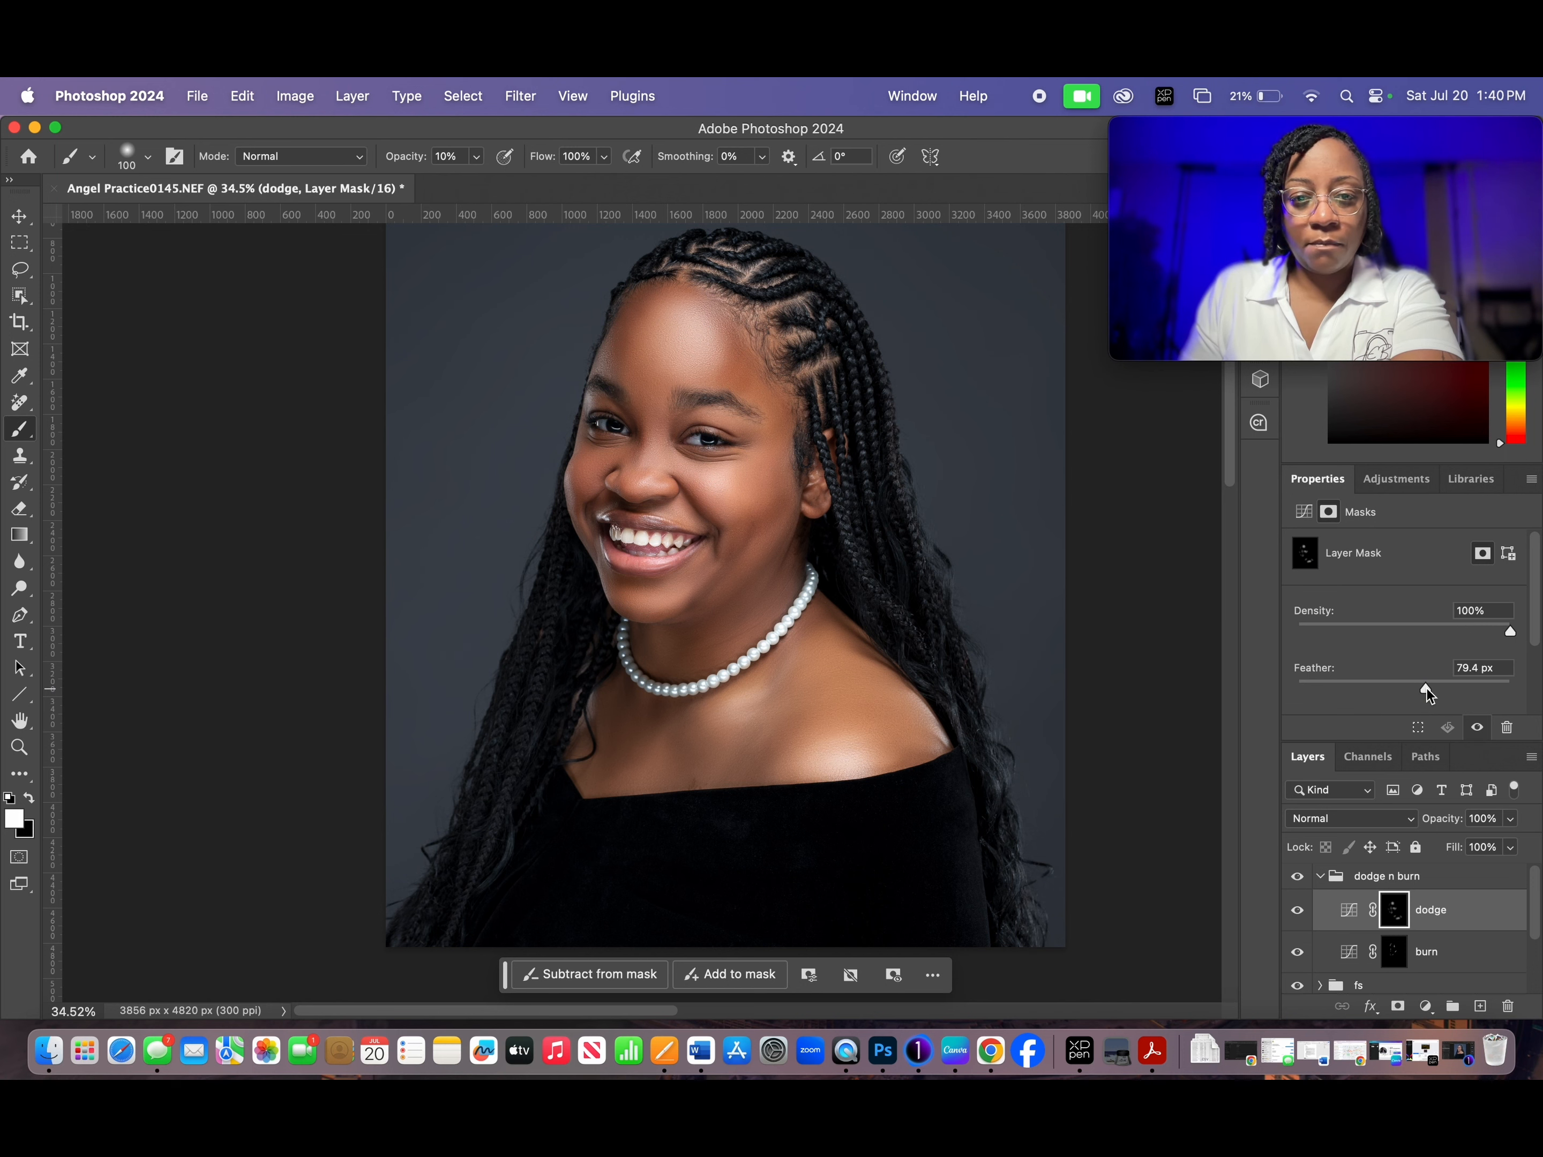
# - Feather the burn layer's mask to 20.7 px to soften the painted shadows
pyautogui.click(1428, 952)
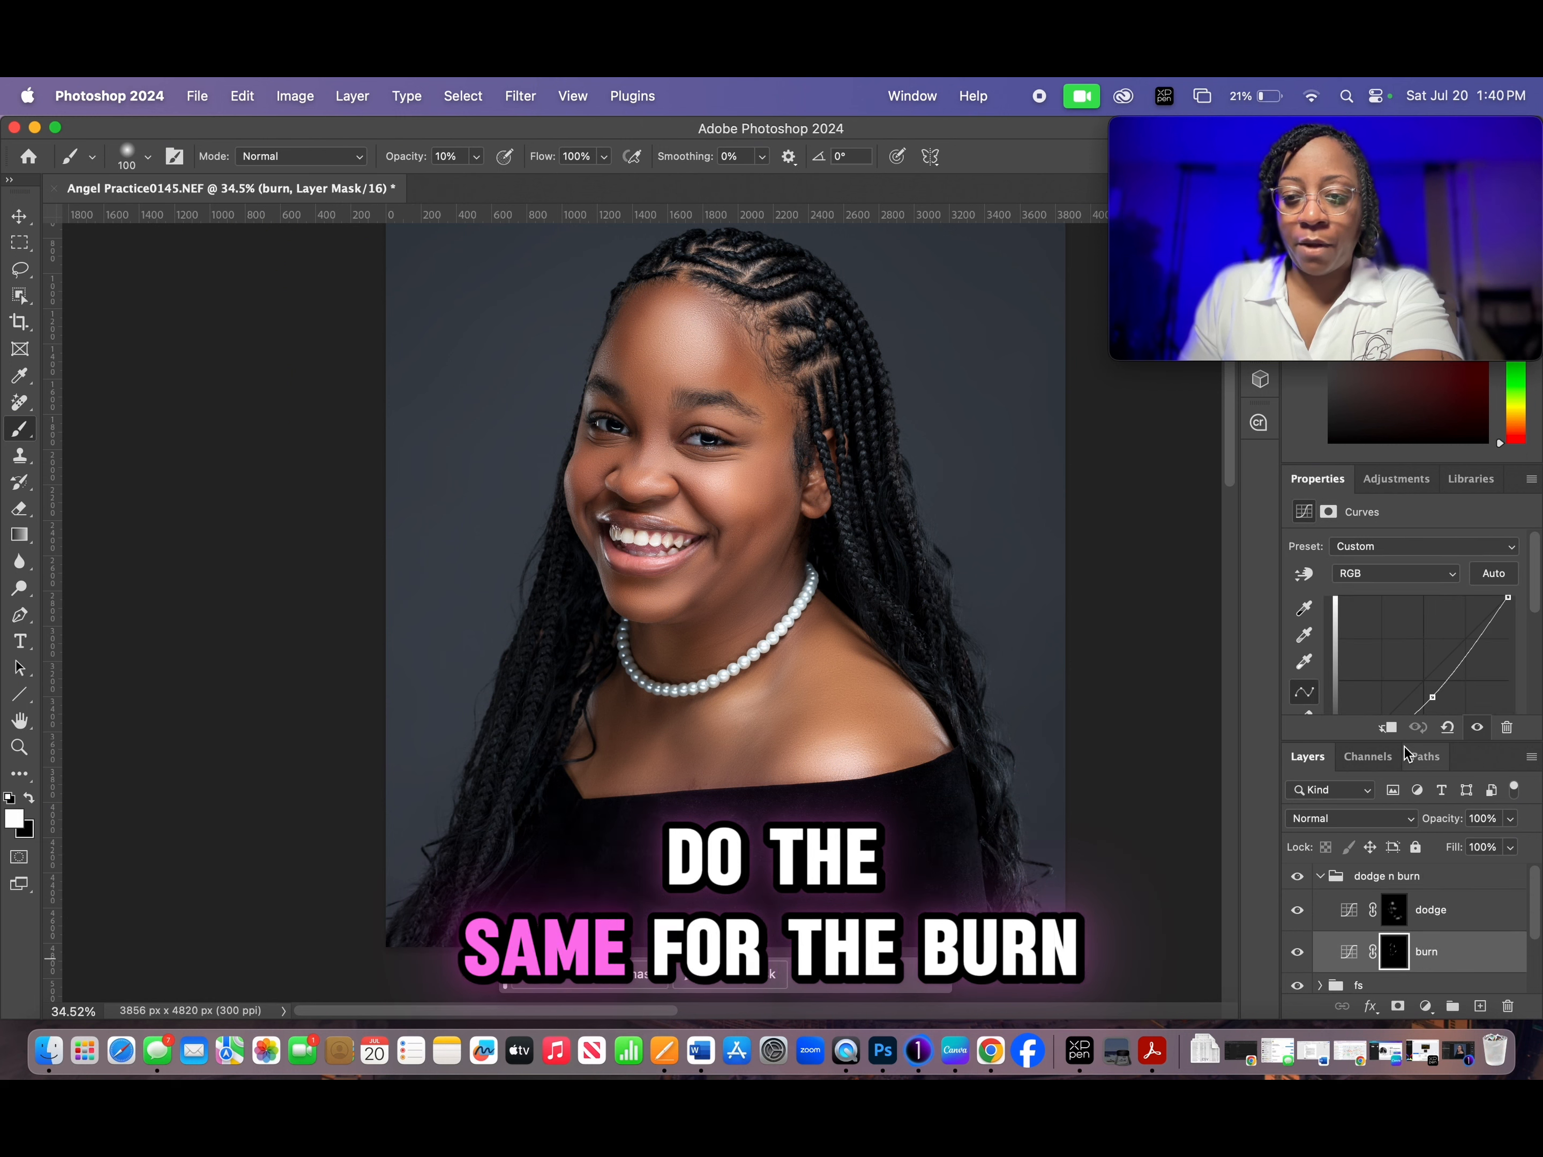
pyautogui.click(1394, 952)
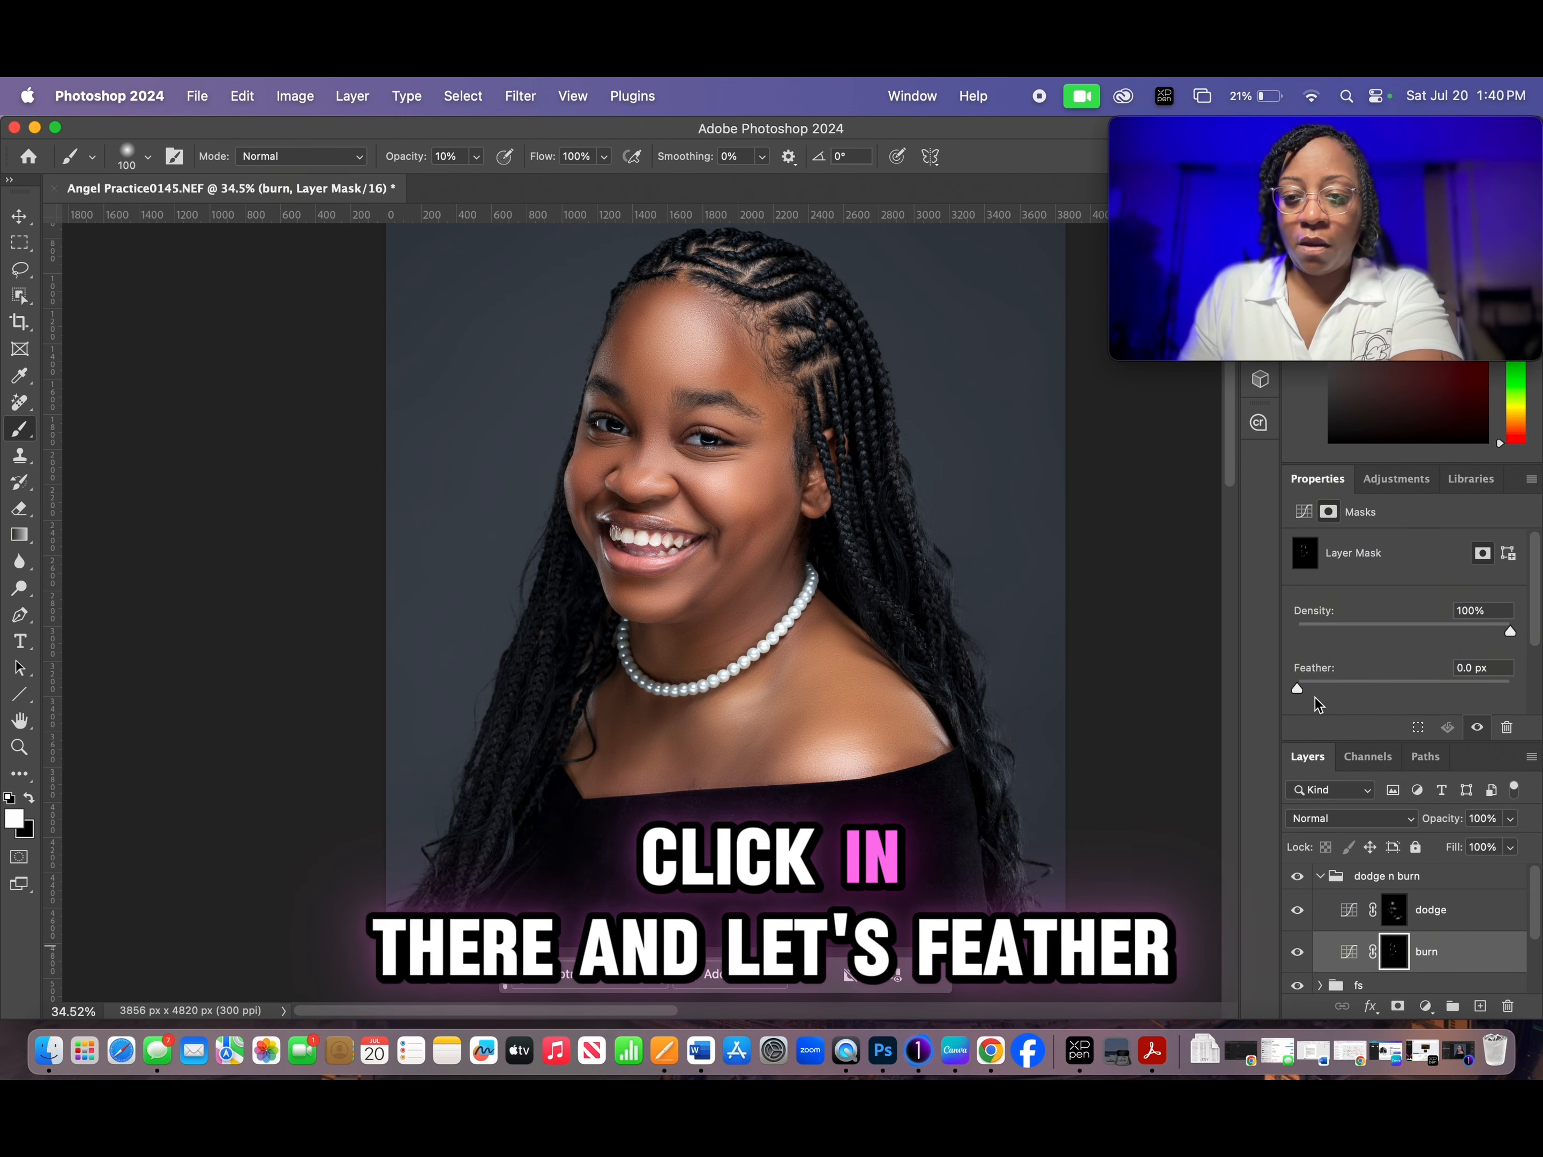
pyautogui.moveTo(1306, 690); pyautogui.dragTo(1386, 690)
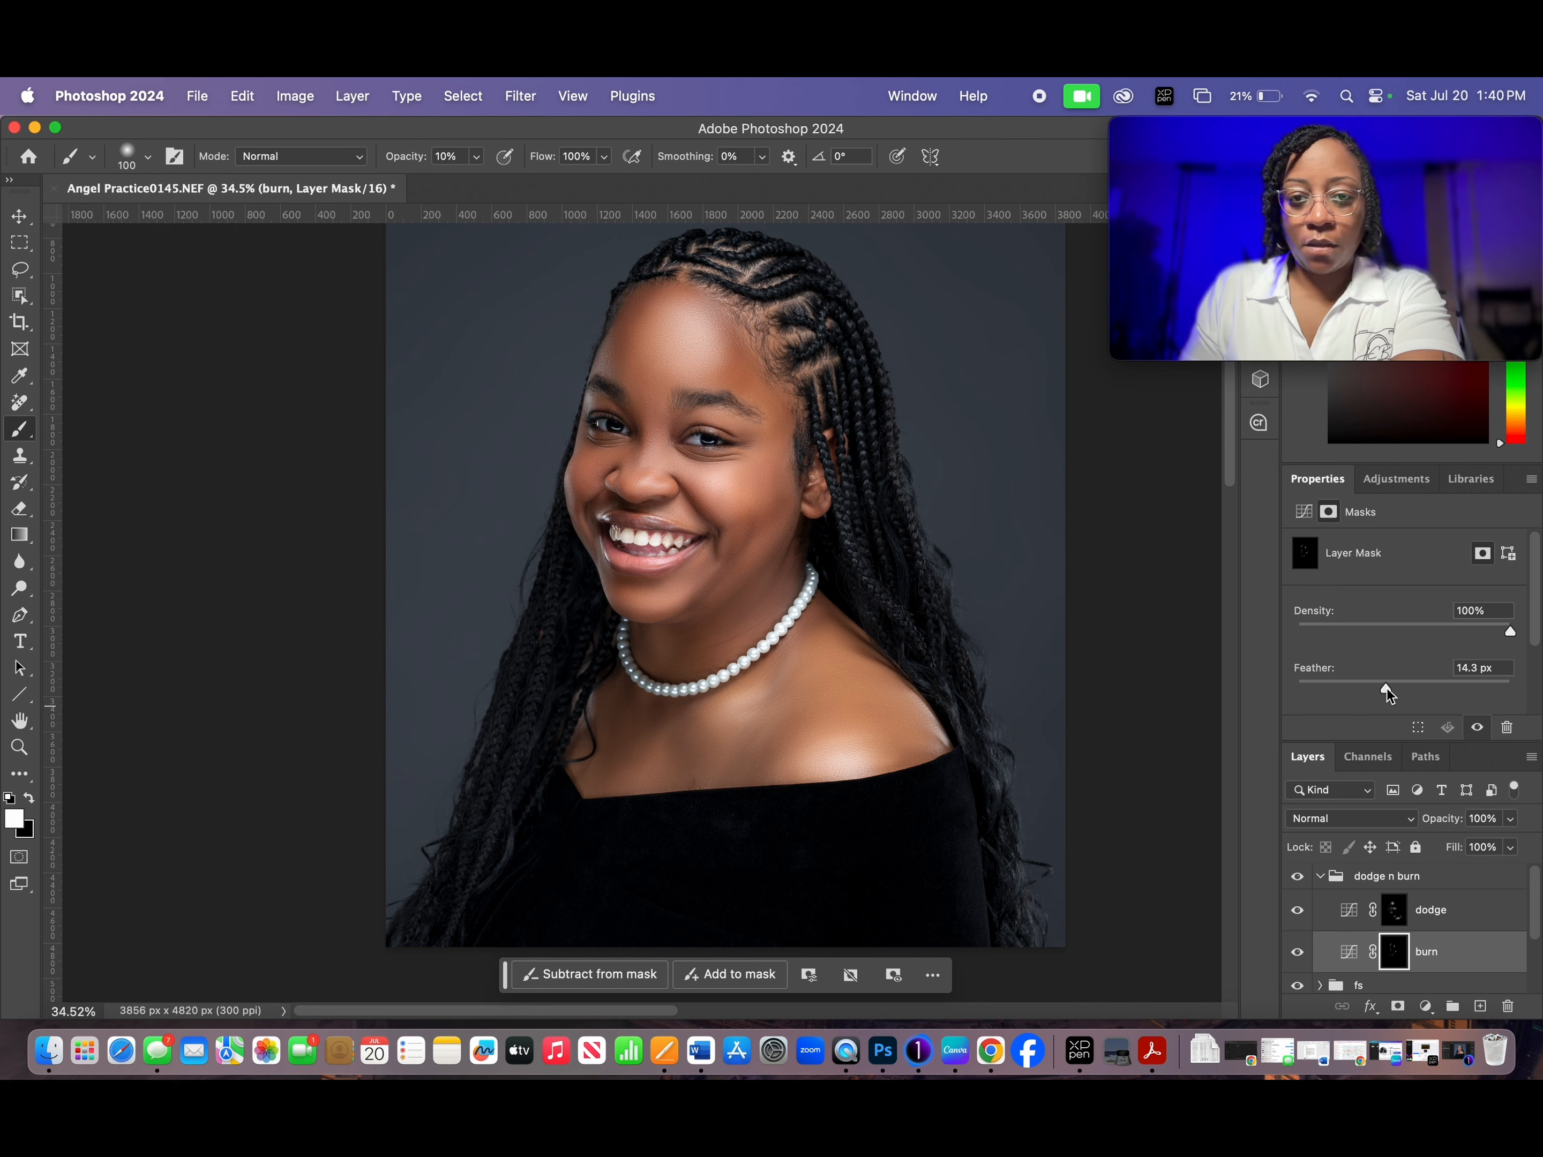
pyautogui.moveTo(1390, 688); pyautogui.dragTo(1391, 687)
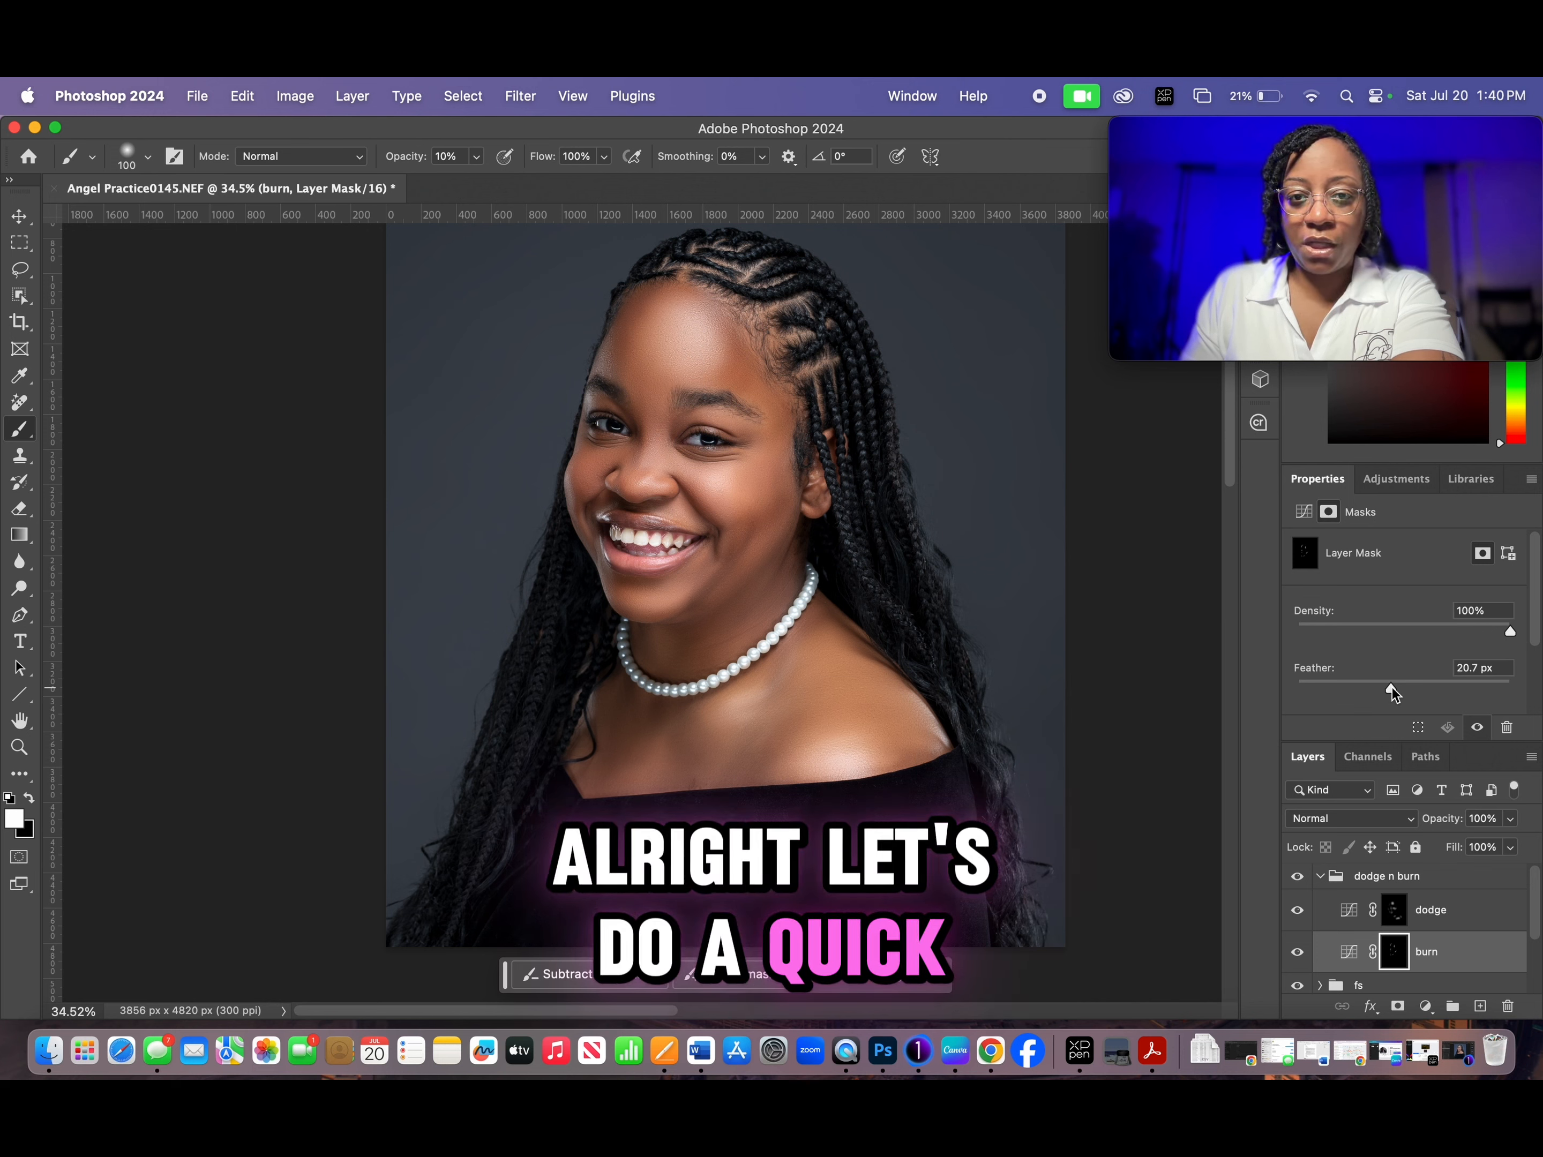
# - Compare the portrait before and after by toggling the visibility of the dodge n burn group twice
pyautogui.click(1297, 875)
pyautogui.click(1297, 876)
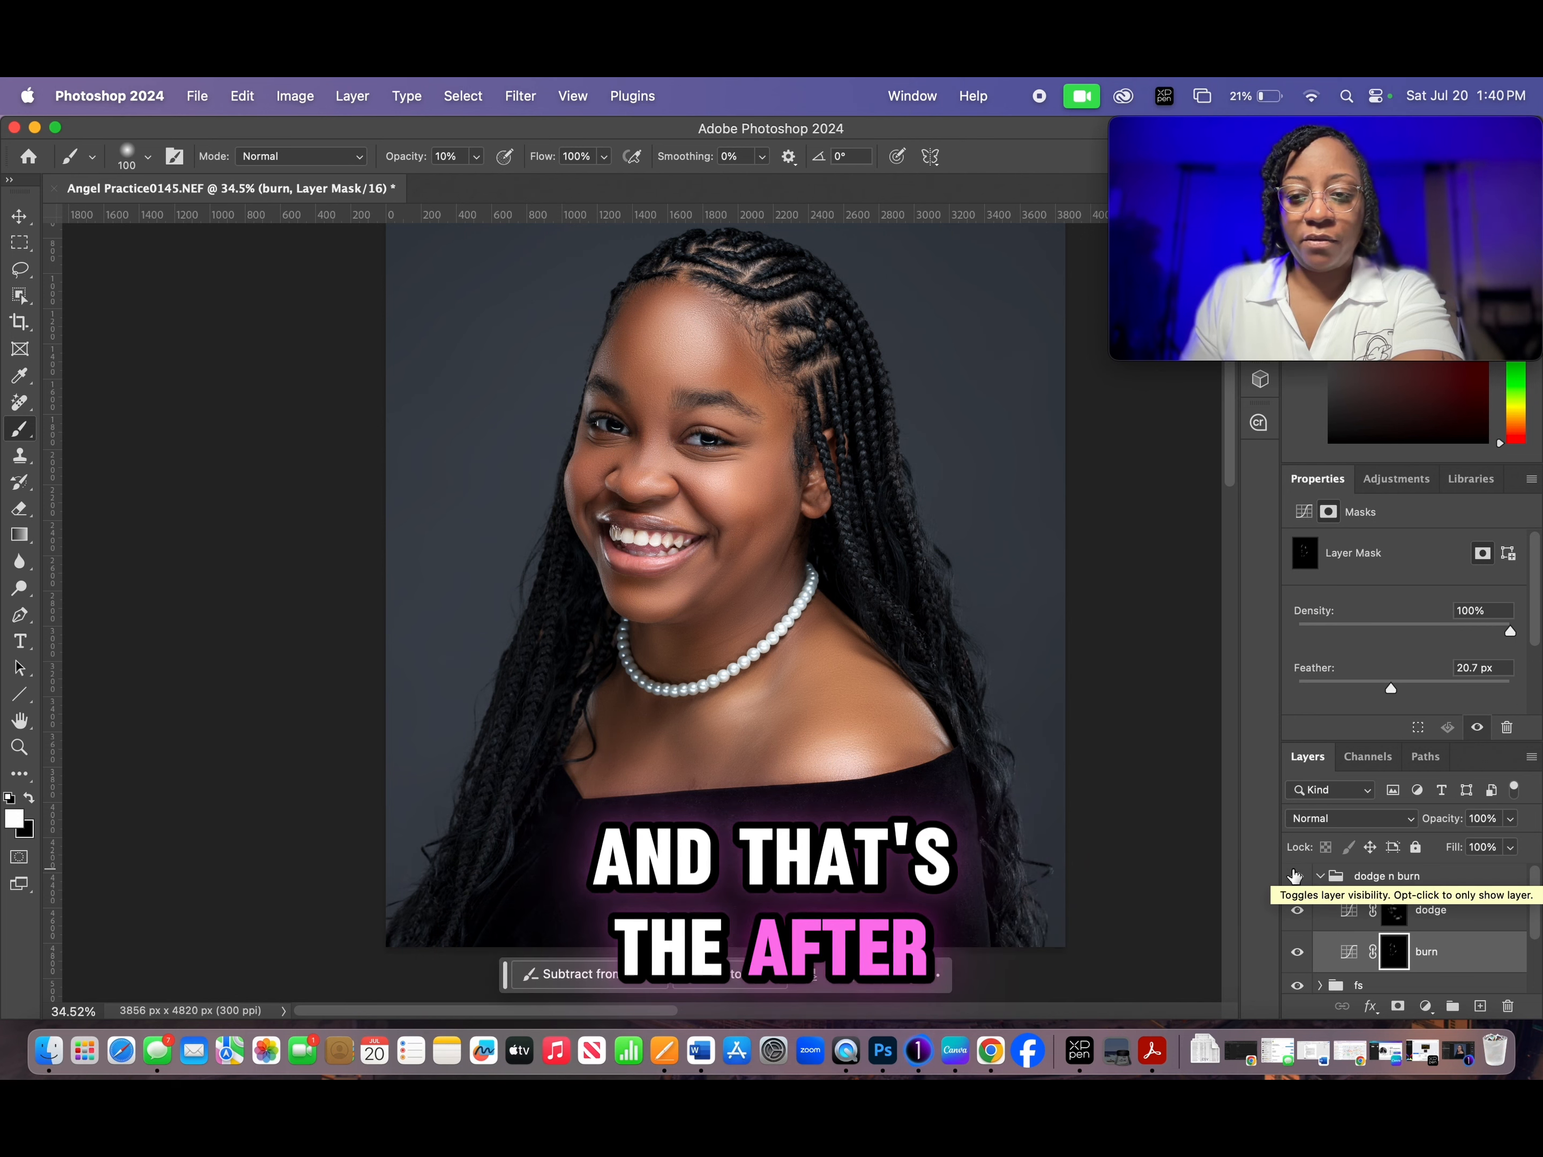
pyautogui.click(1297, 876)
pyautogui.click(1296, 875)
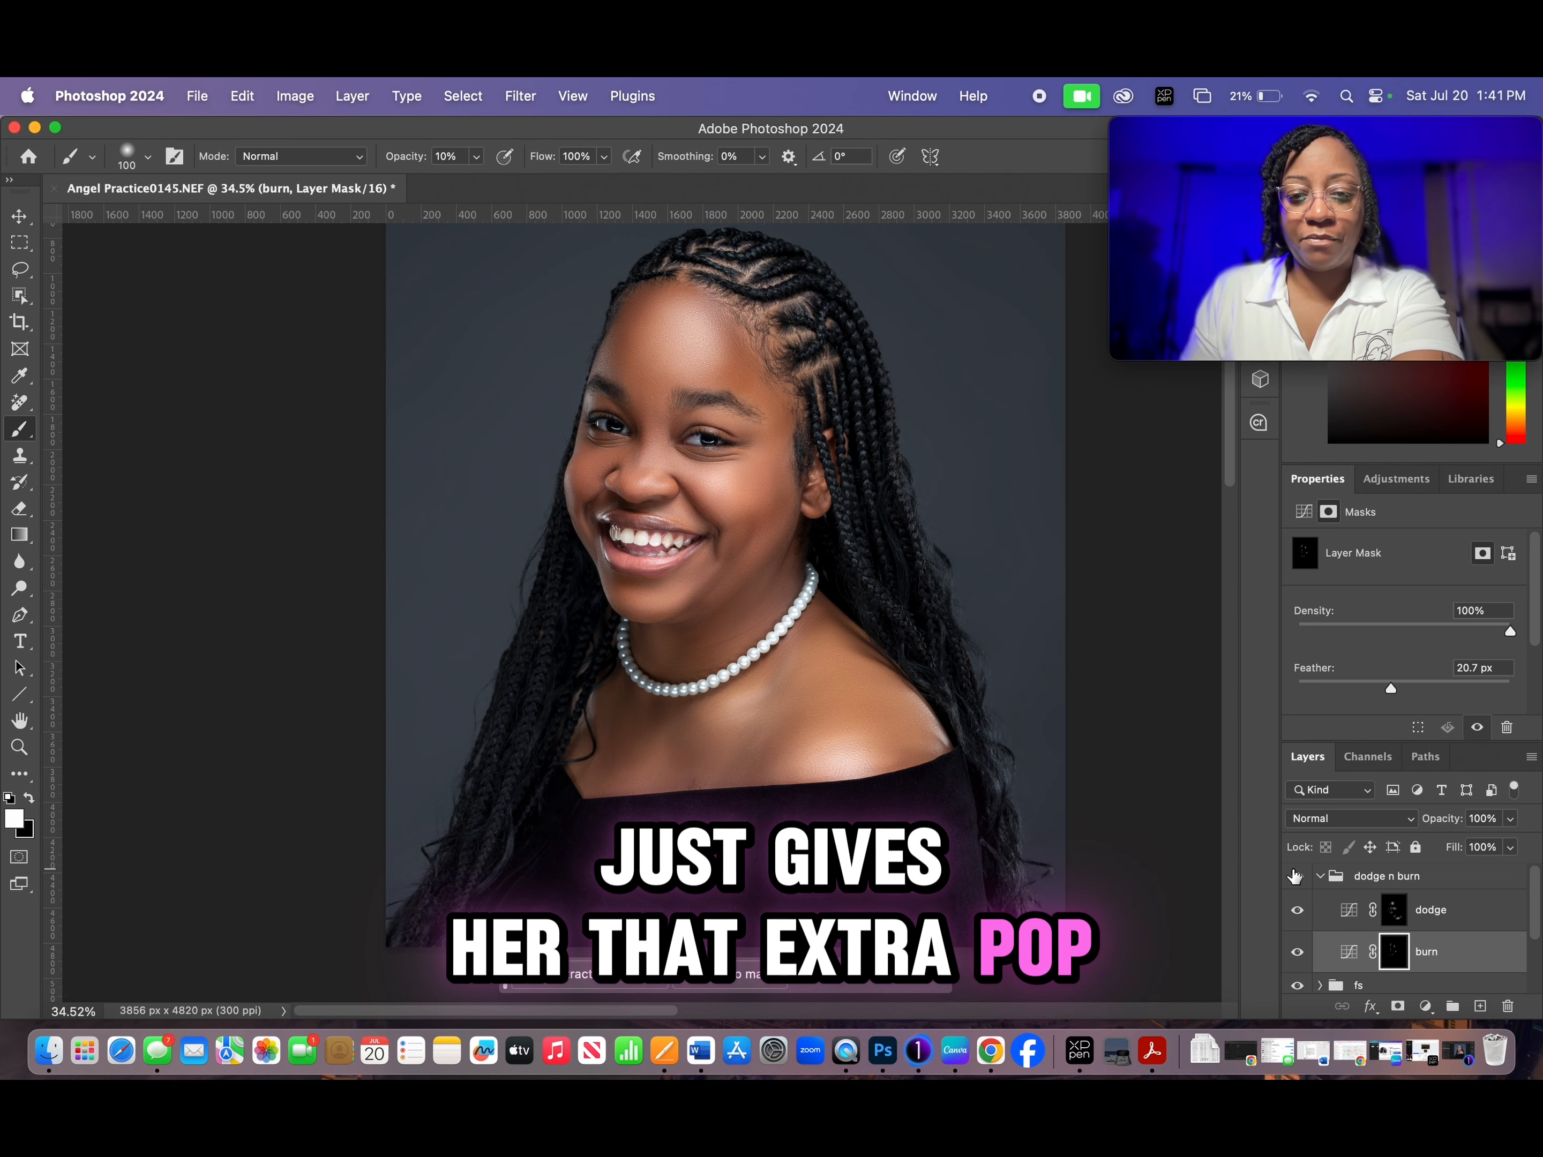
# - Increase the feather of the dodge layer's mask to 140.5 px
pyautogui.click(1418, 923)
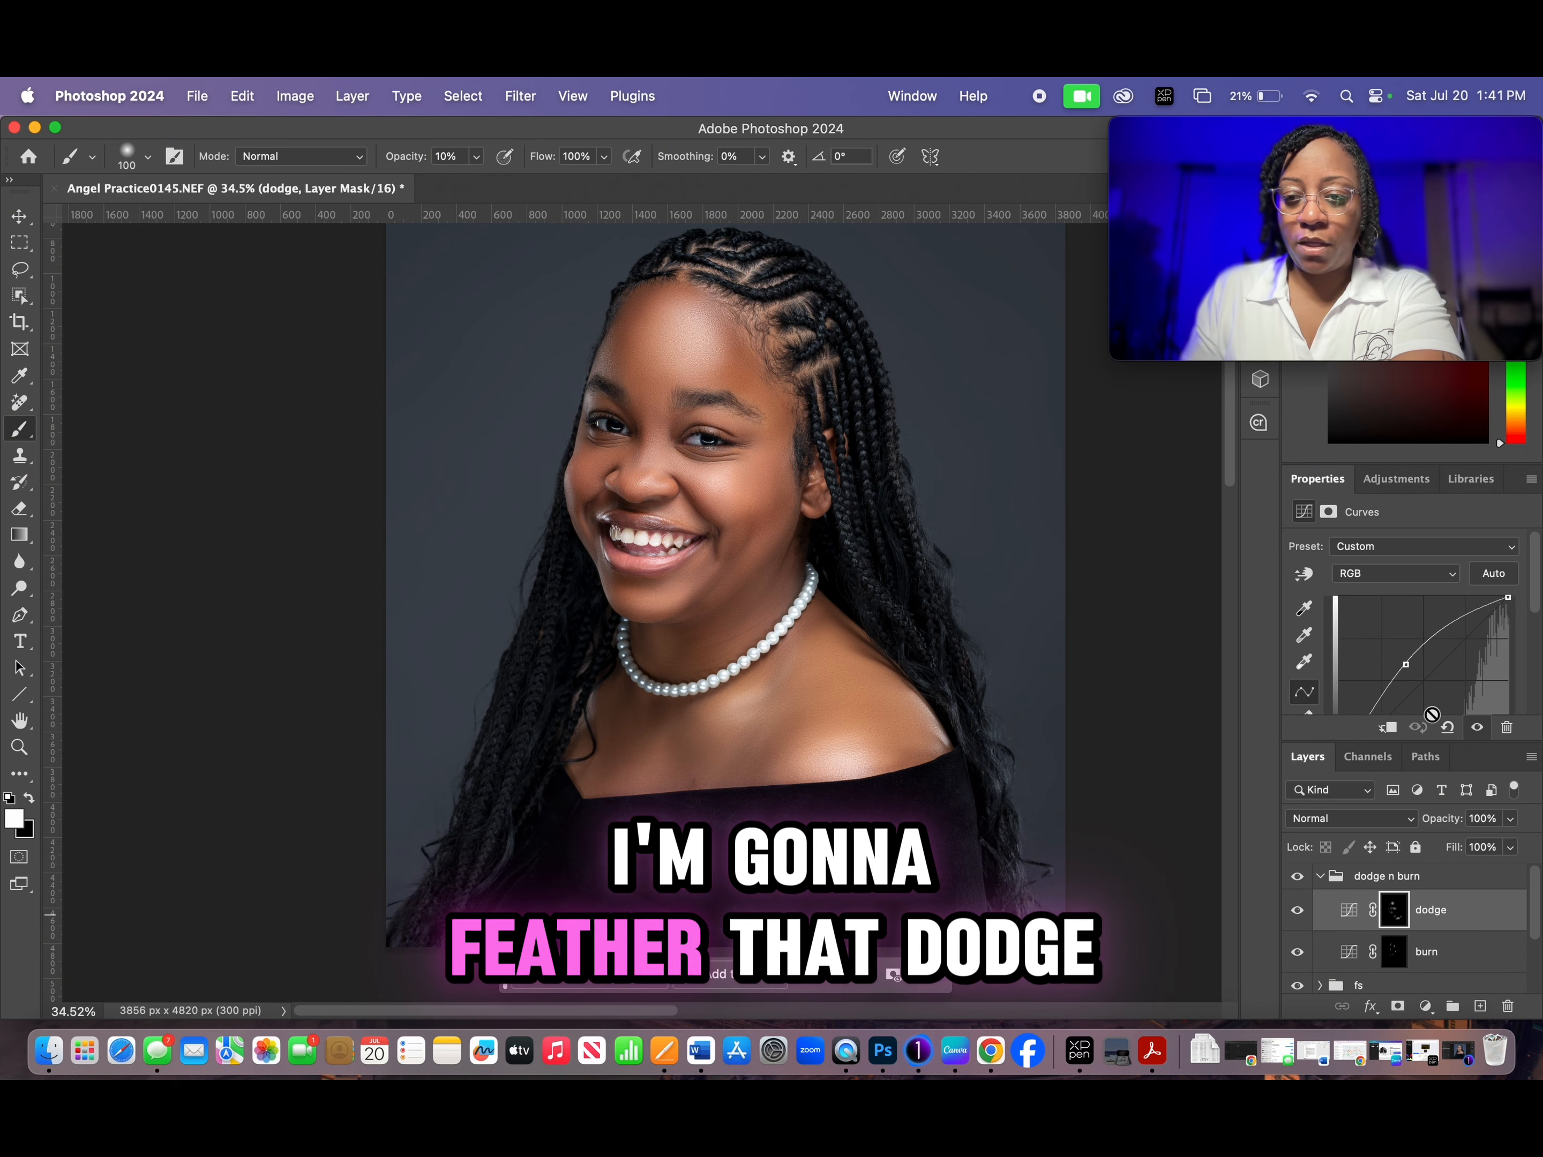
pyautogui.click(1393, 916)
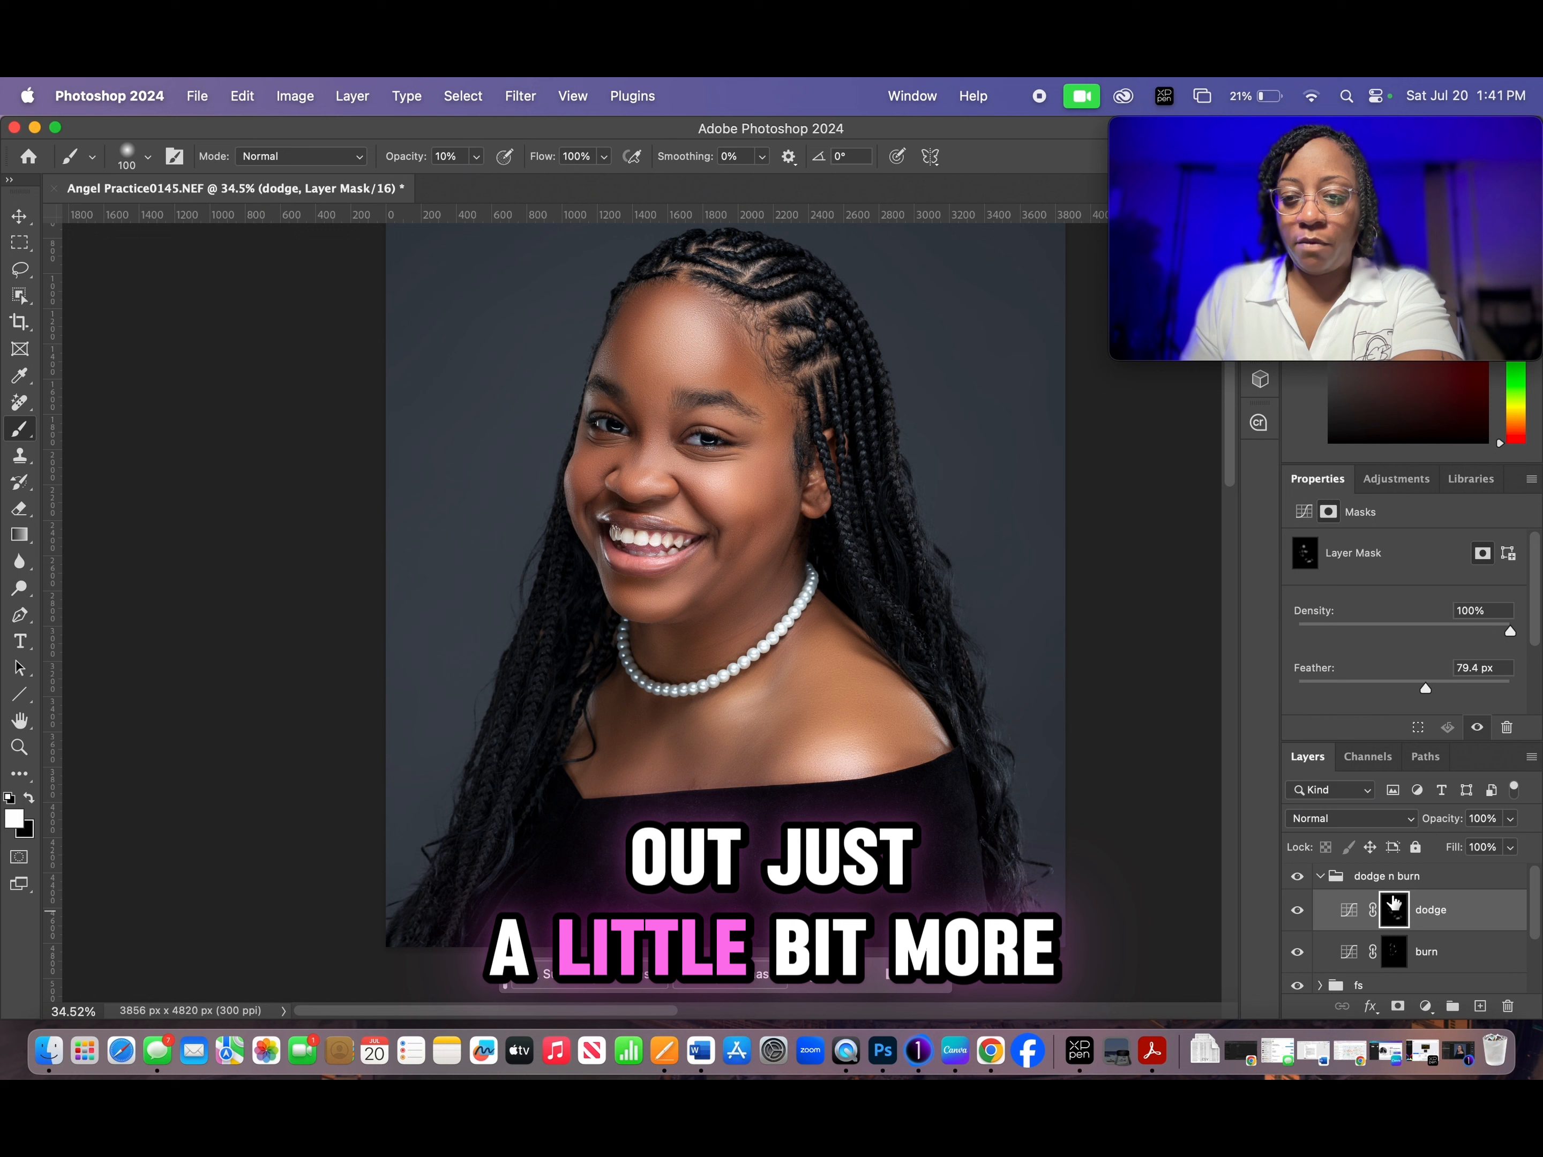
pyautogui.moveTo(1425, 692); pyautogui.dragTo(1450, 688)
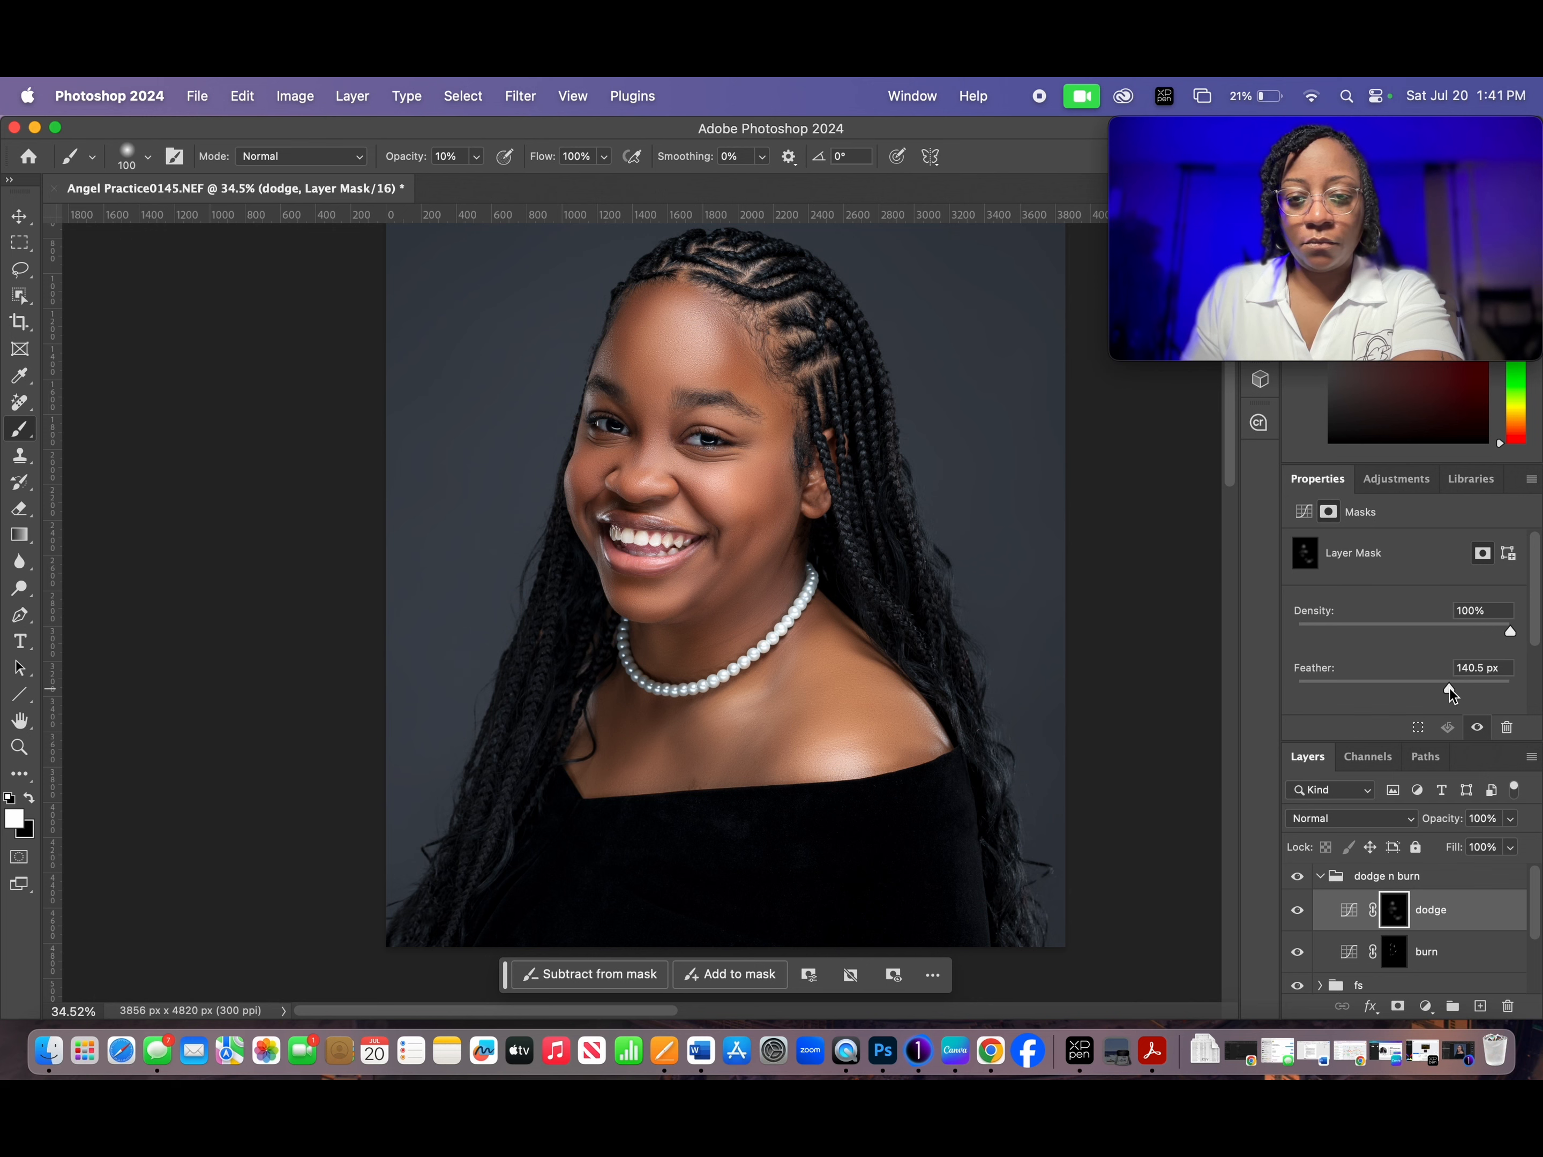
# - Check the portrait with the dodge n burn group hidden and shown, and examine the facial skin blending up close
pyautogui.click(1299, 876)
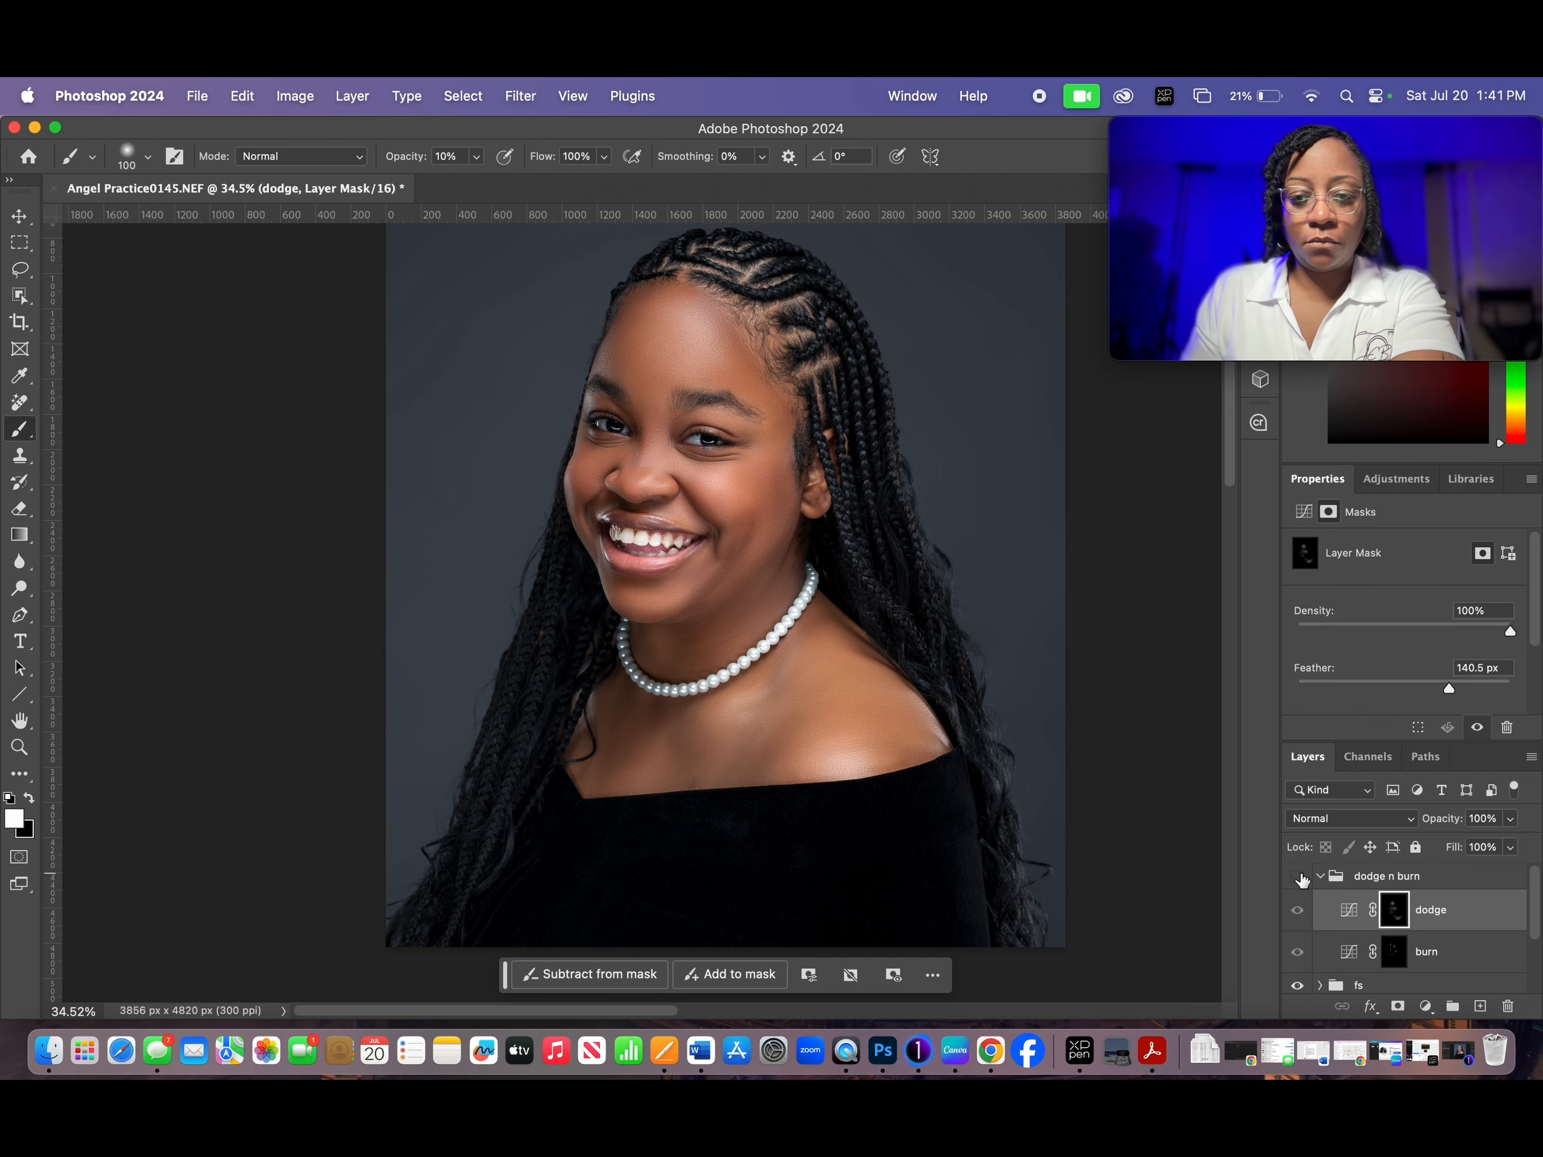
pyautogui.click(1299, 877)
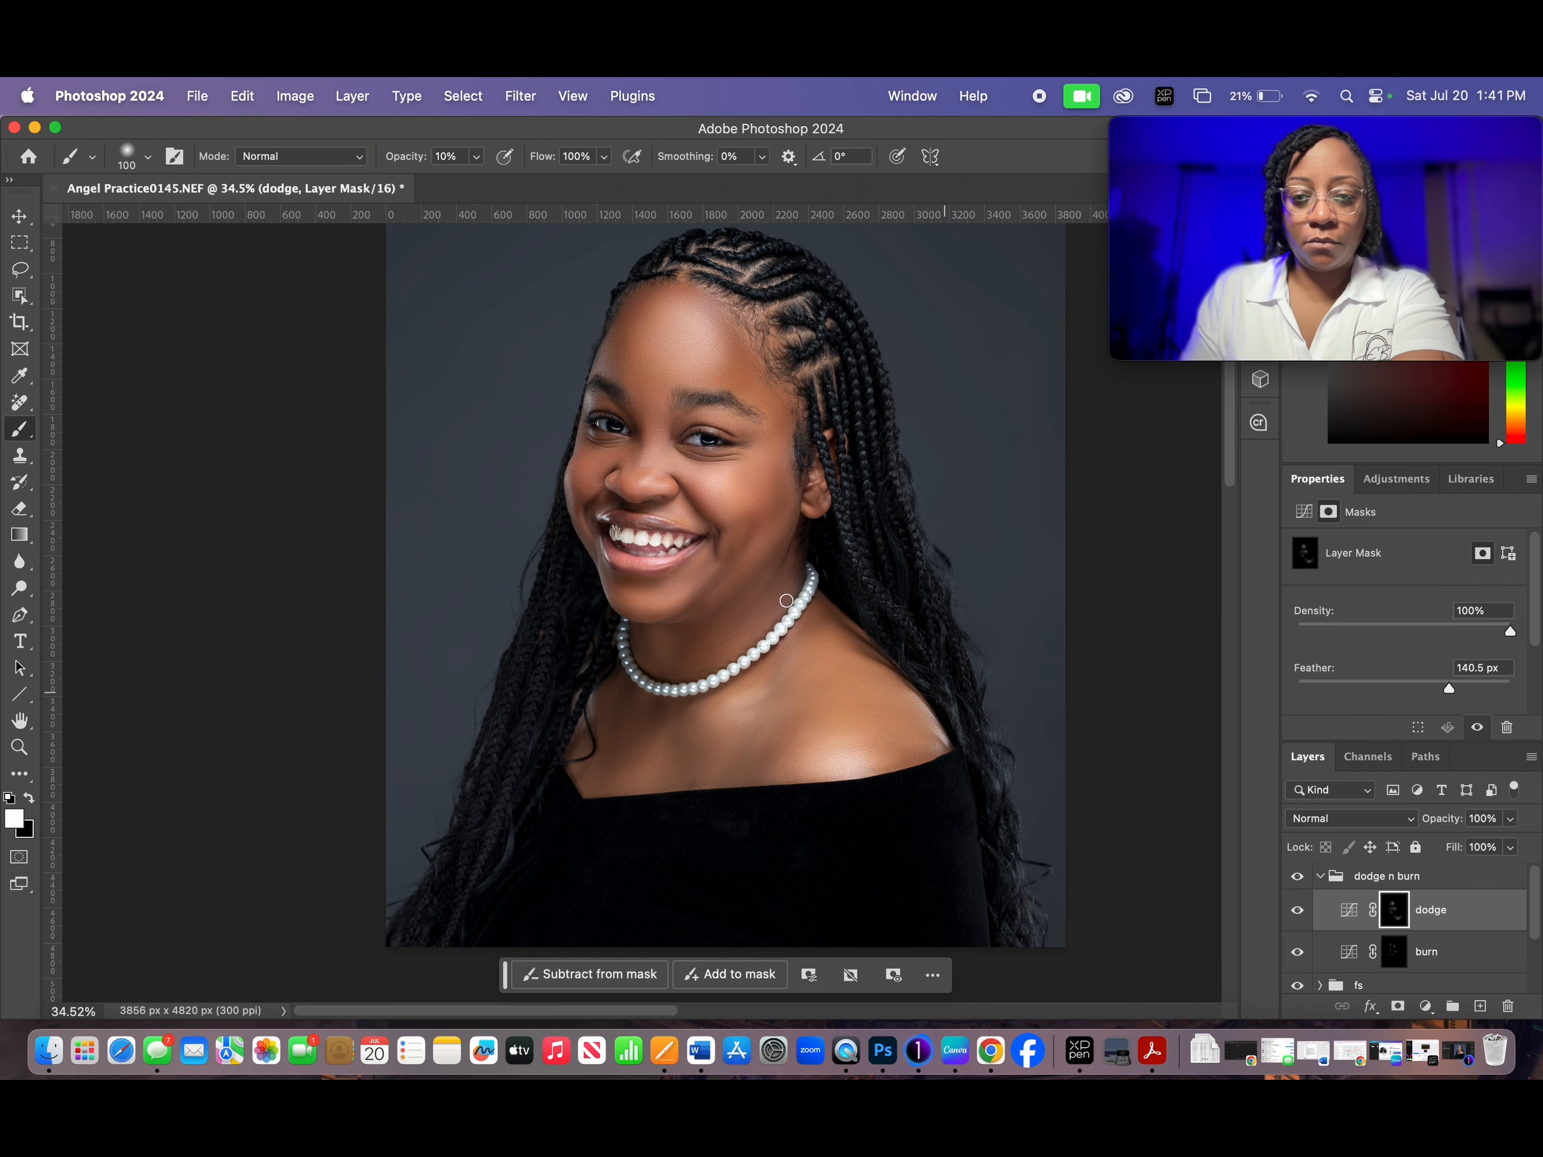
pyautogui.scroll(6, 700, 430)
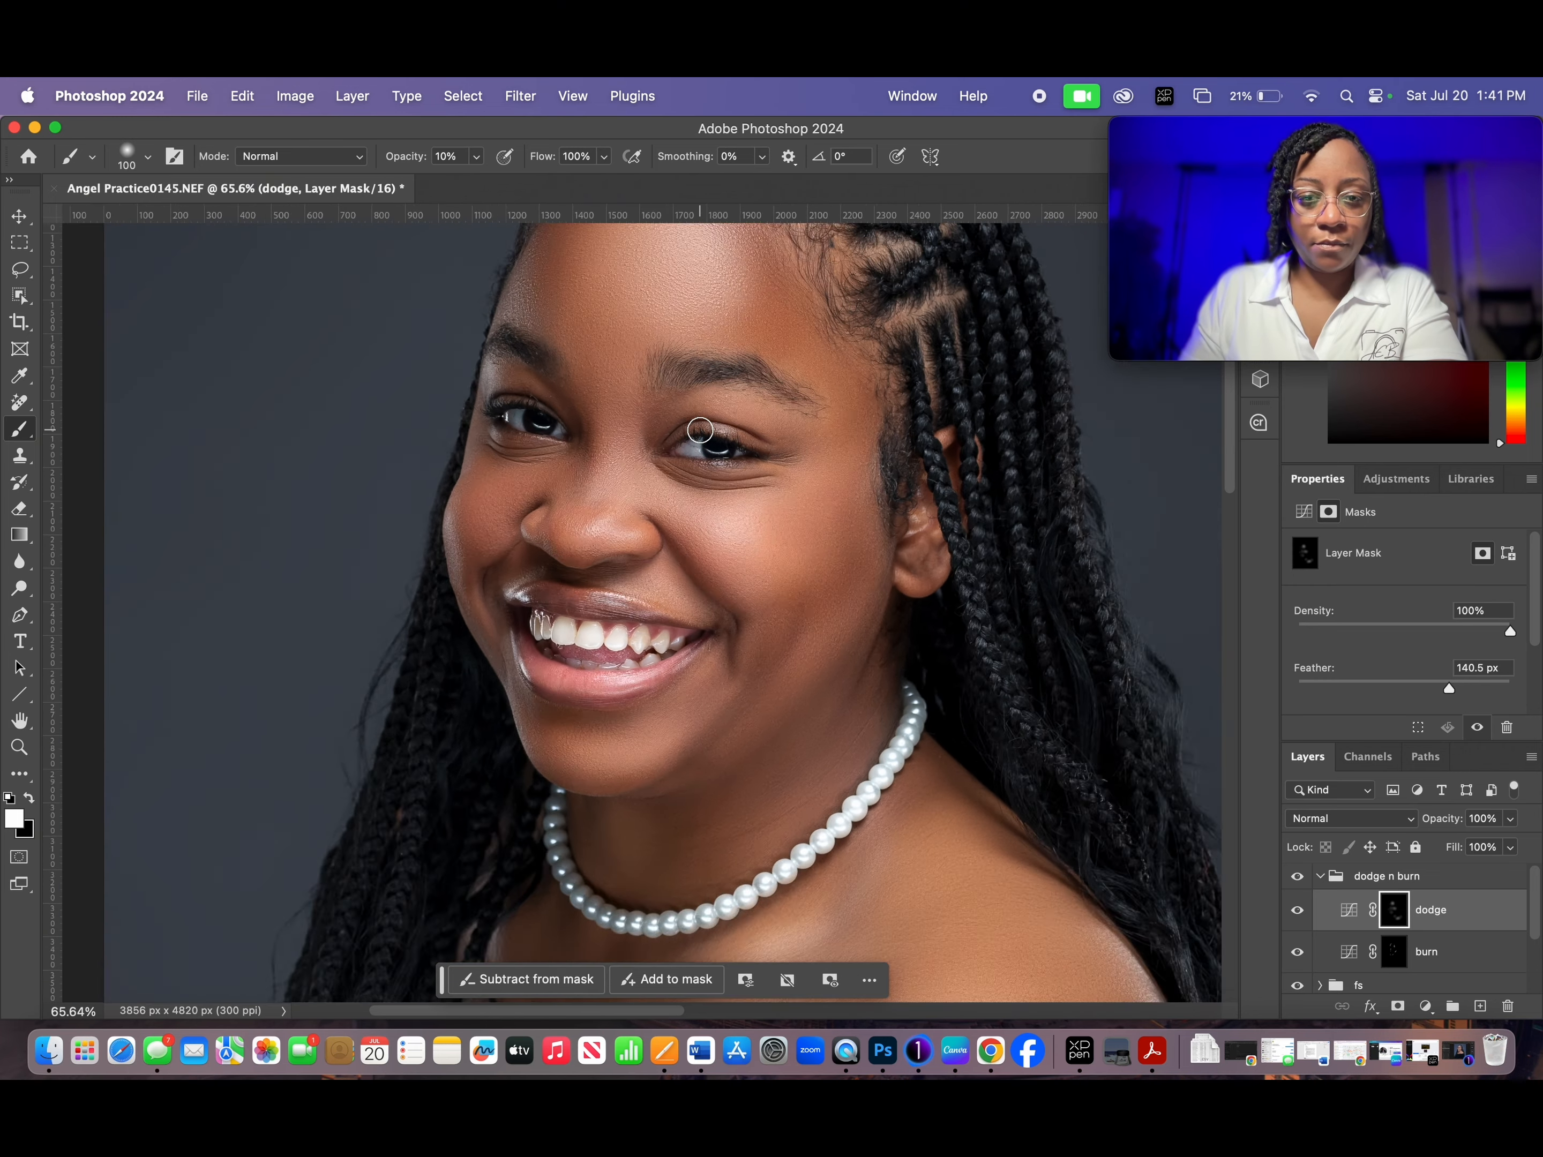
pyautogui.scroll(2, 700, 430)
pyautogui.moveTo(990, 489); pyautogui.dragTo(988, 661)
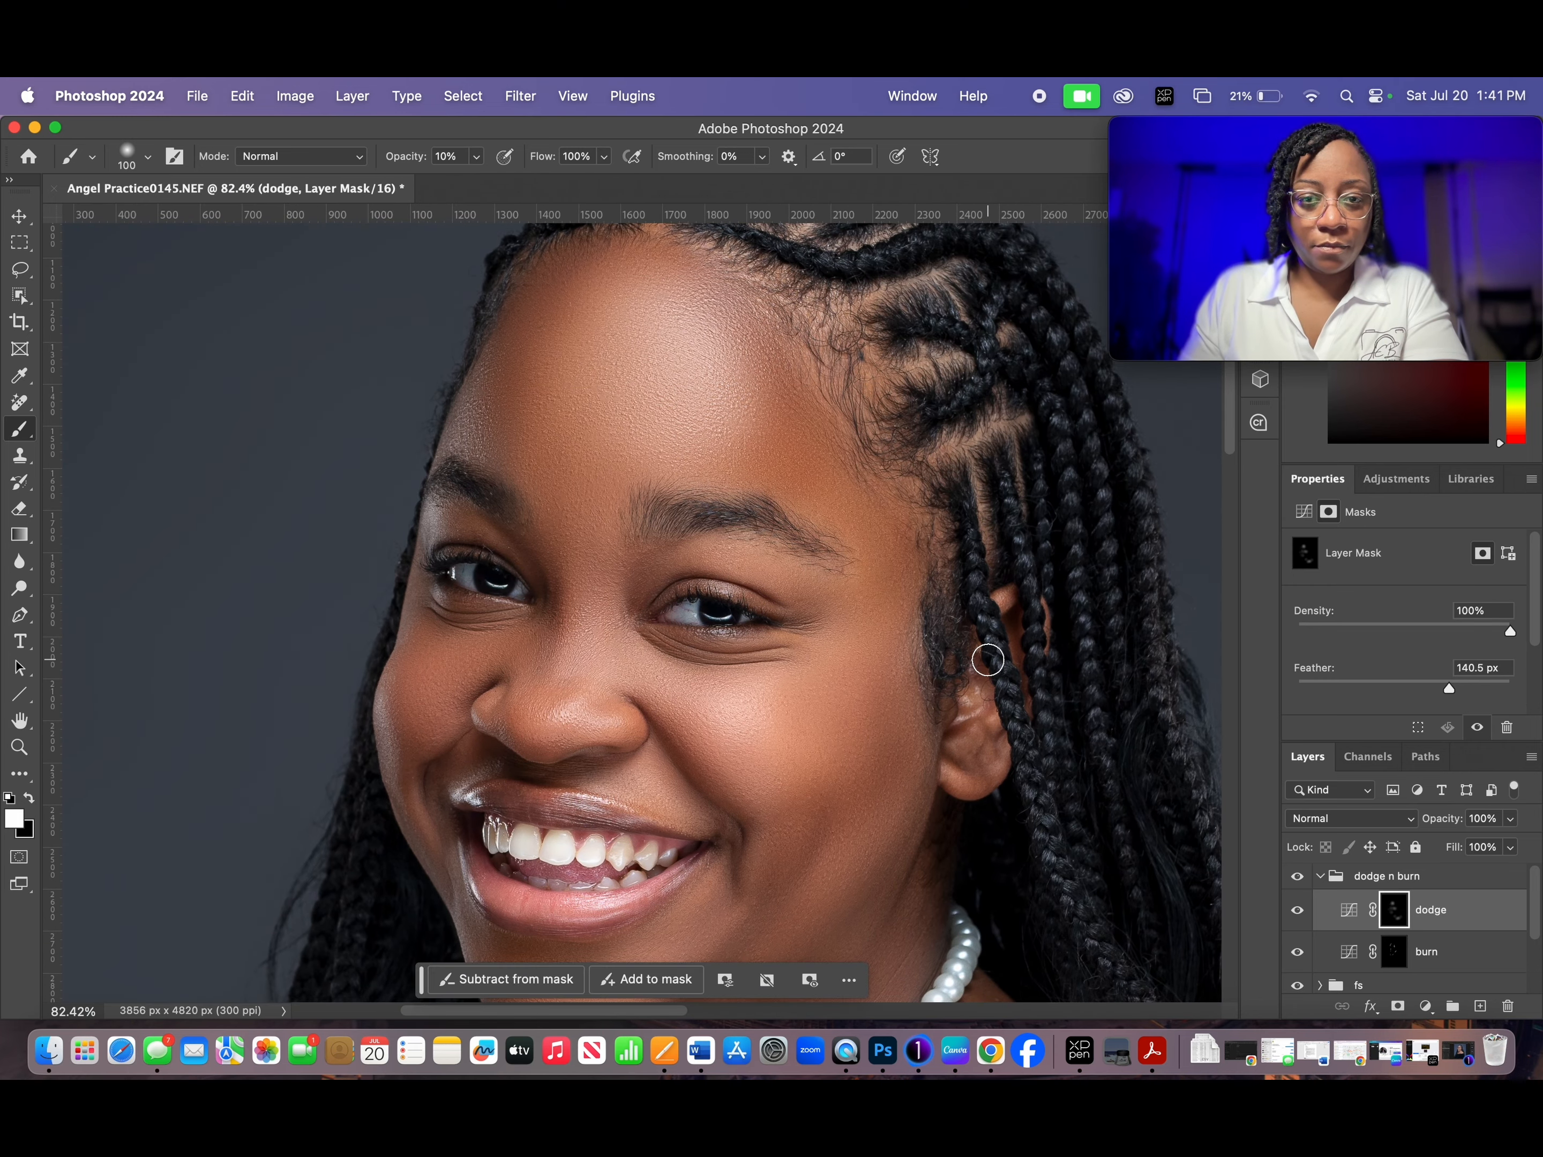
pyautogui.scroll(-2, 988, 661)
pyautogui.moveTo(916, 715); pyautogui.dragTo(840, 558)
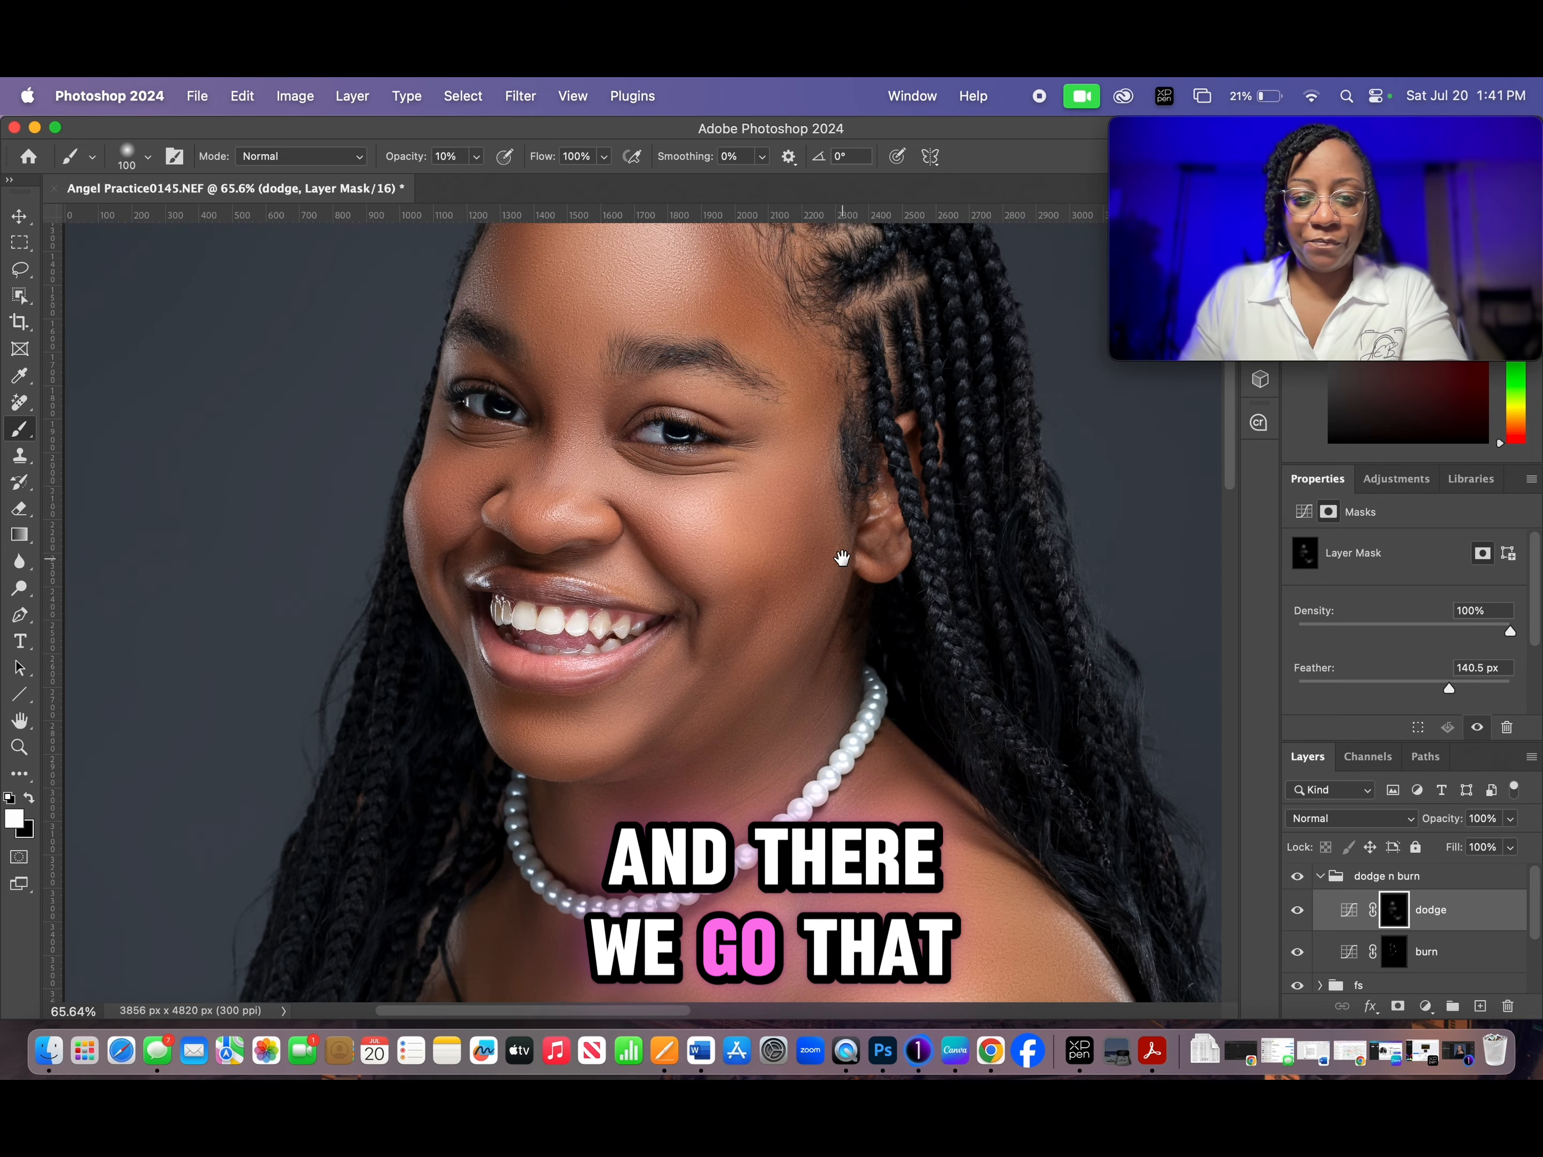
pyautogui.scroll(-2, 851, 650)
pyautogui.moveTo(831, 732); pyautogui.dragTo(806, 695)
pyautogui.scroll(-2, 802, 663)
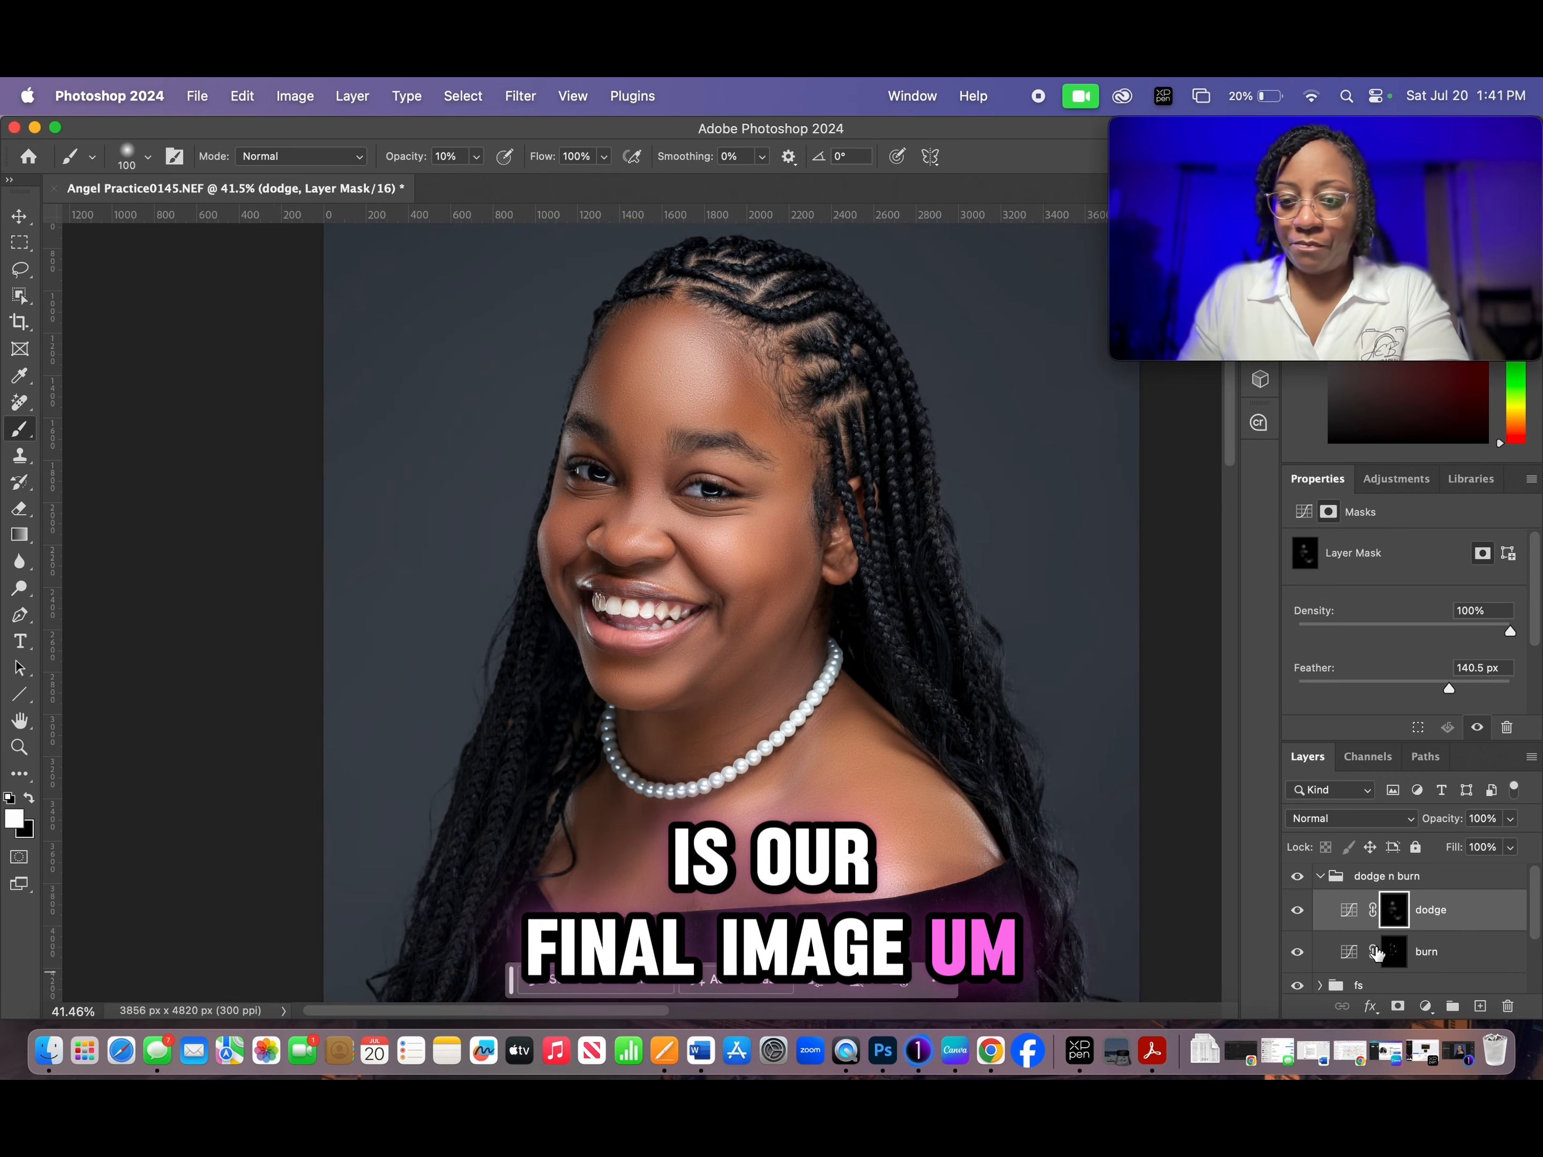
# - Group the dodge n burn group, the fs group and the retouching layer together above the Background and name the group All edits
pyautogui.click(1320, 877)
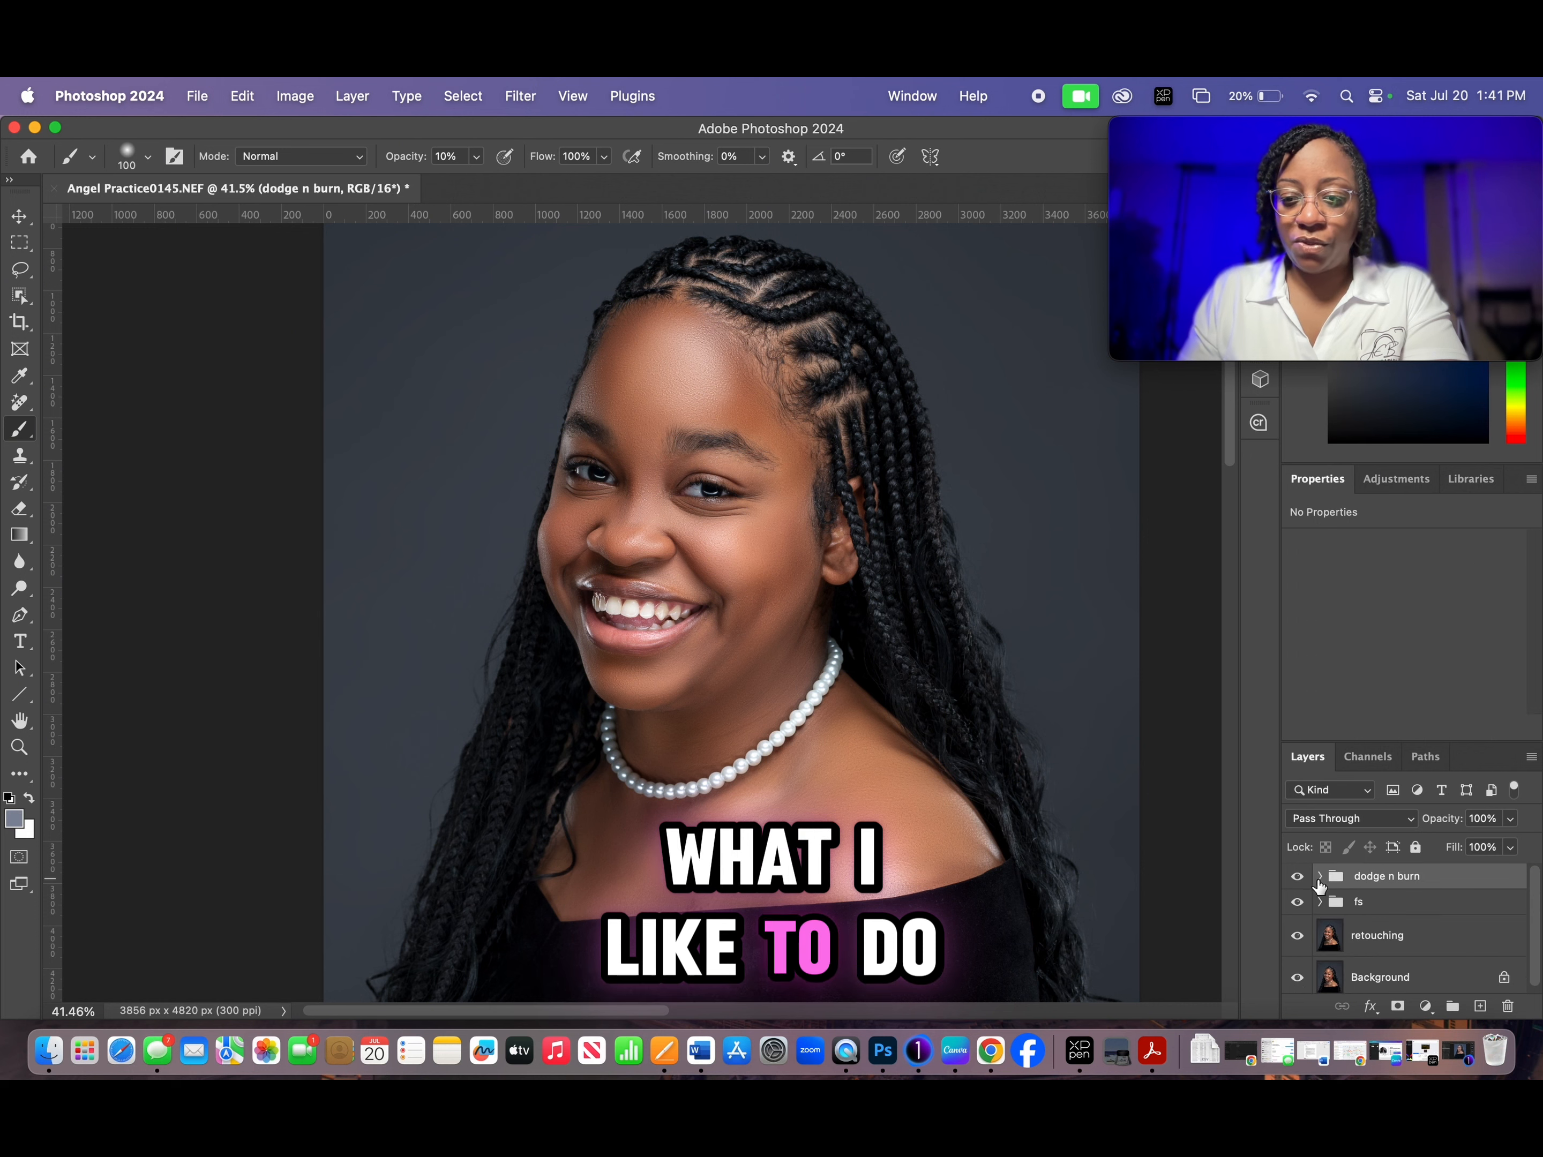
pyautogui.scroll(-1, 897, 648)
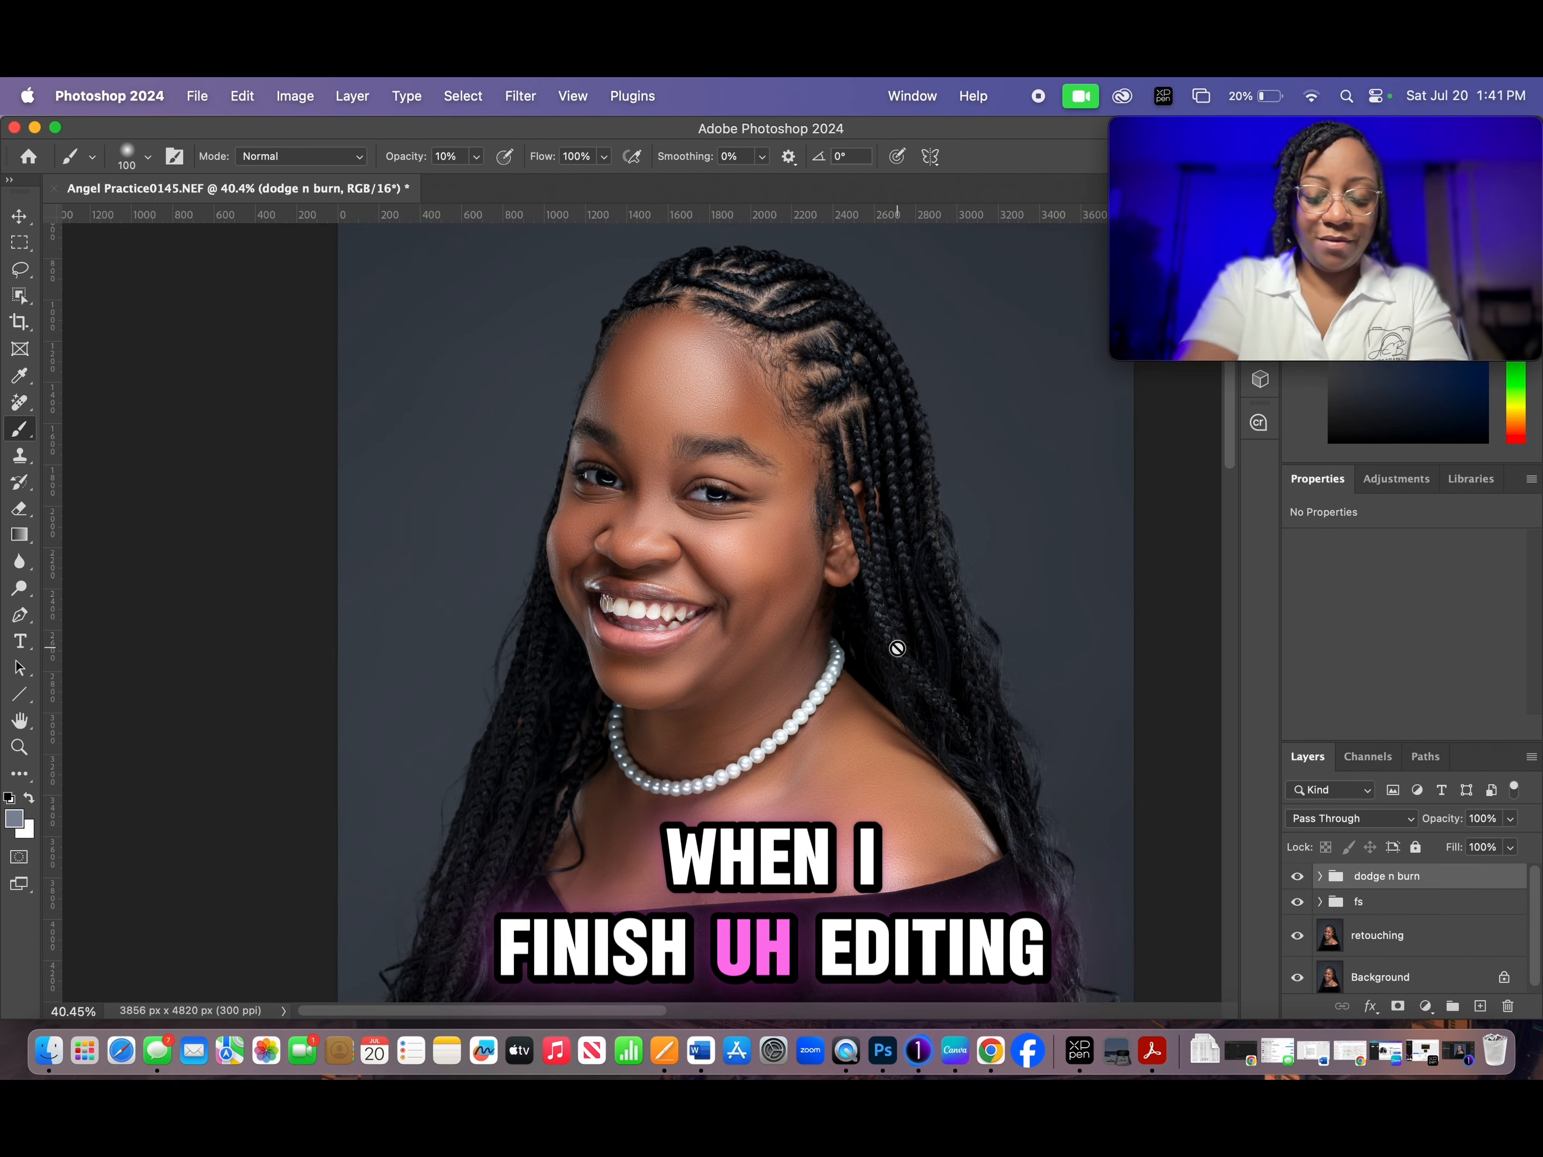
pyautogui.scroll(-2, 897, 648)
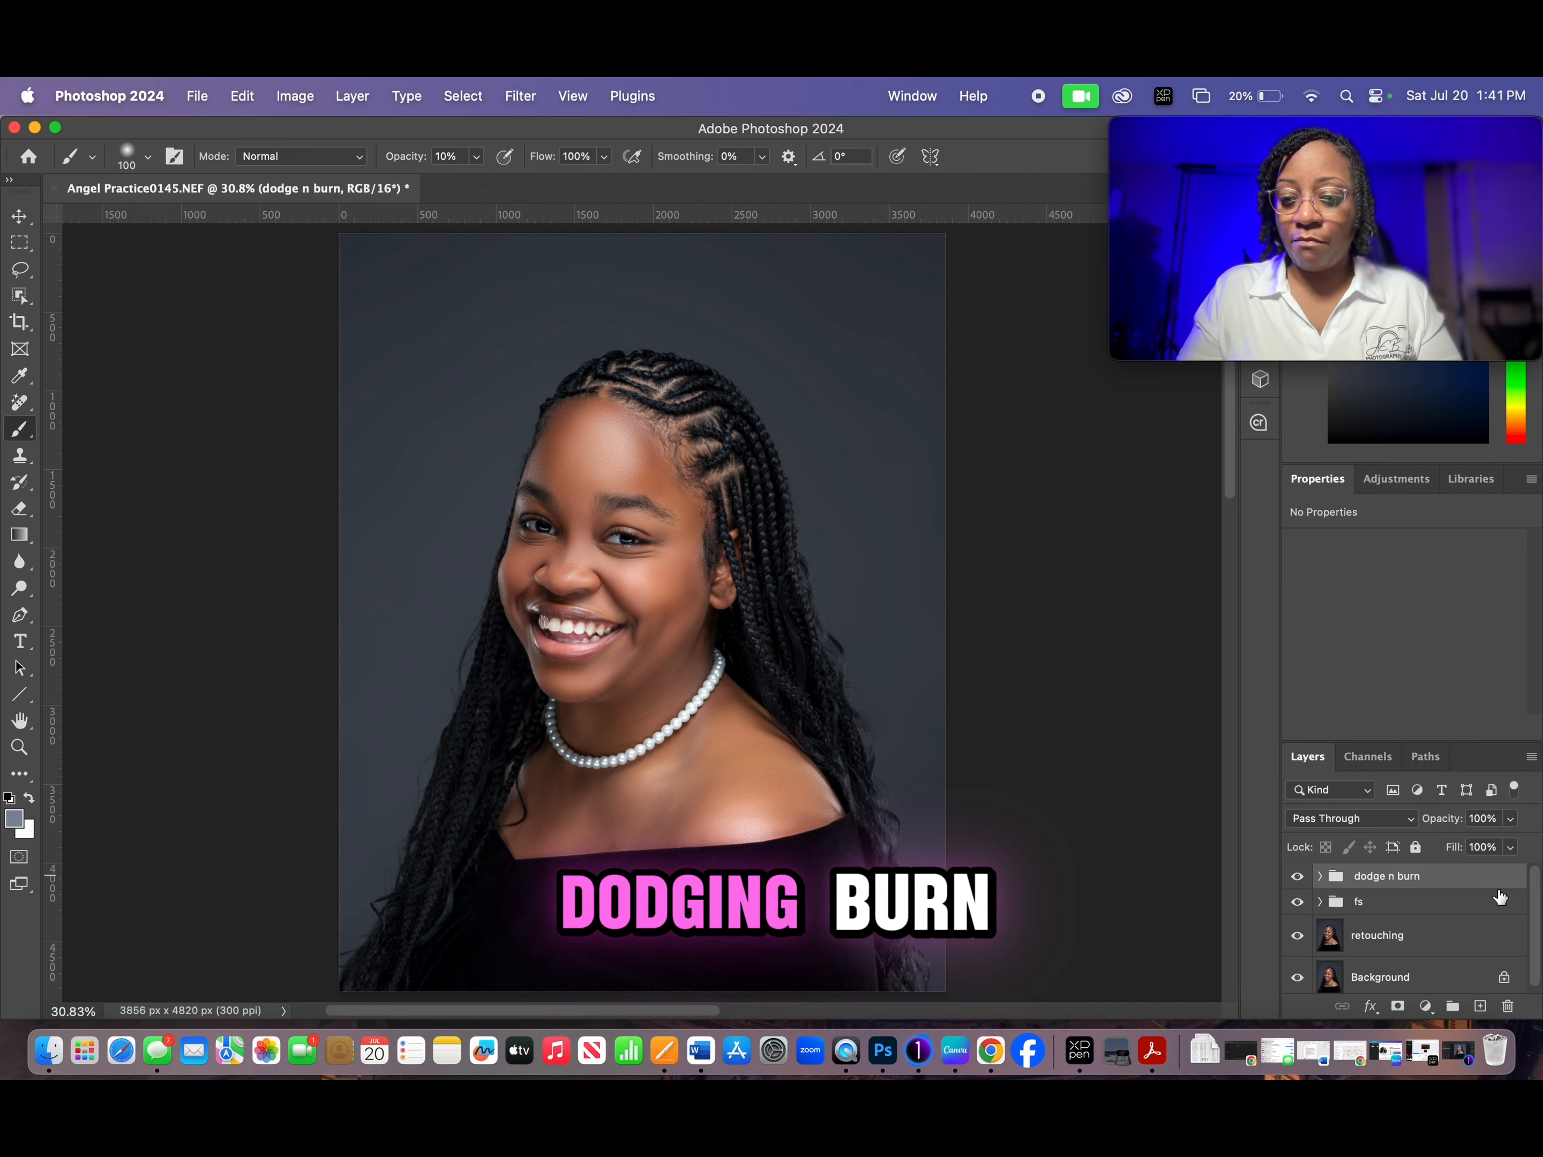
pyautogui.moveTo(1536, 915); pyautogui.dragTo(1536, 959)
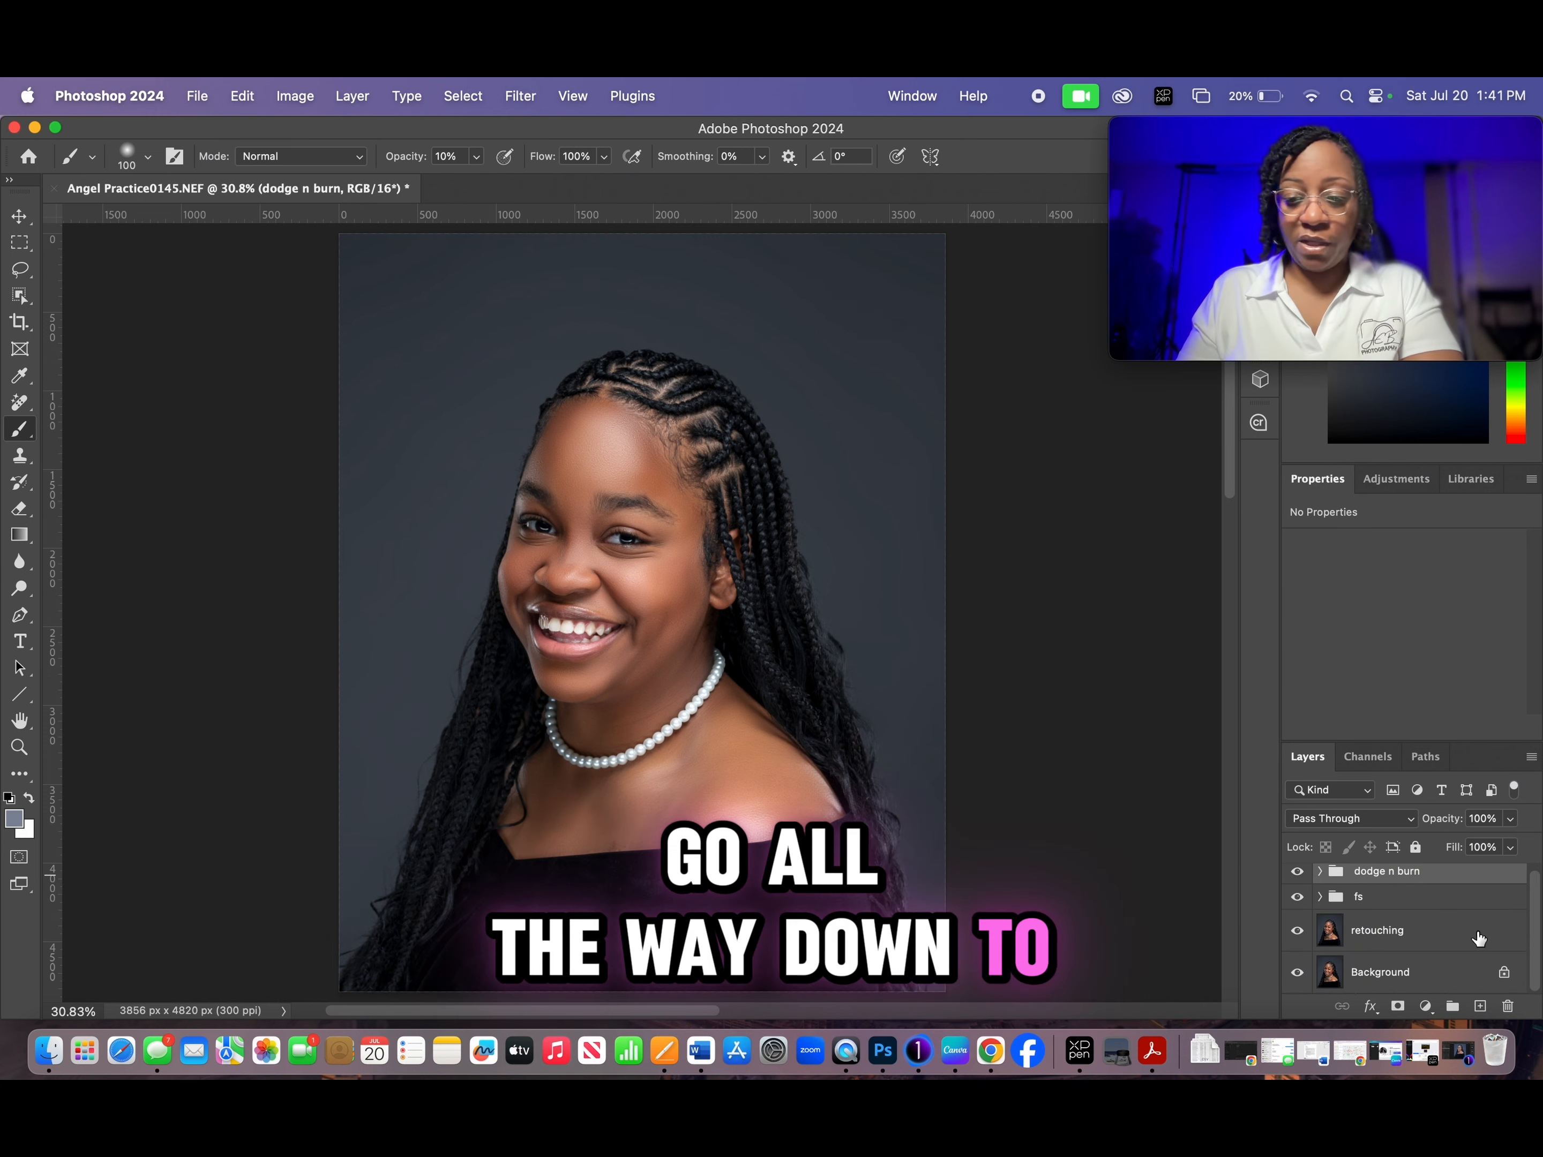
pyautogui.keyDown('shift'); pyautogui.click(1425, 943); pyautogui.keyUp('shift')
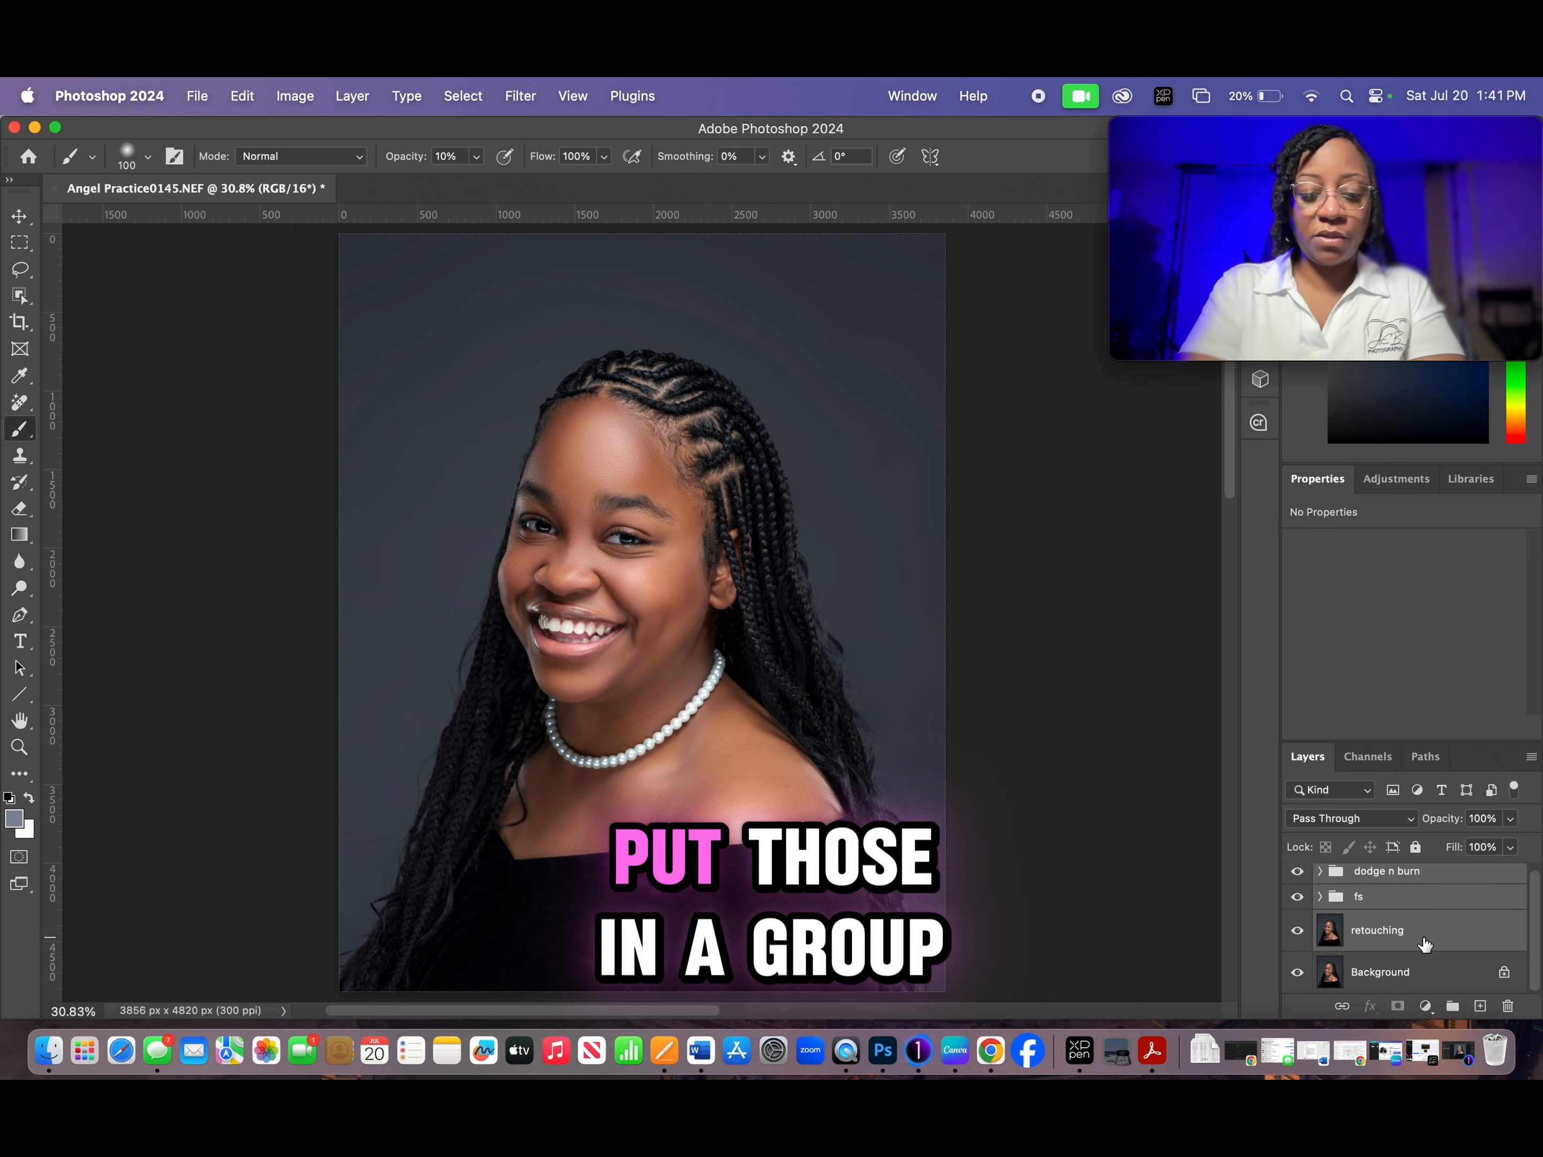
pyautogui.press('super+g')
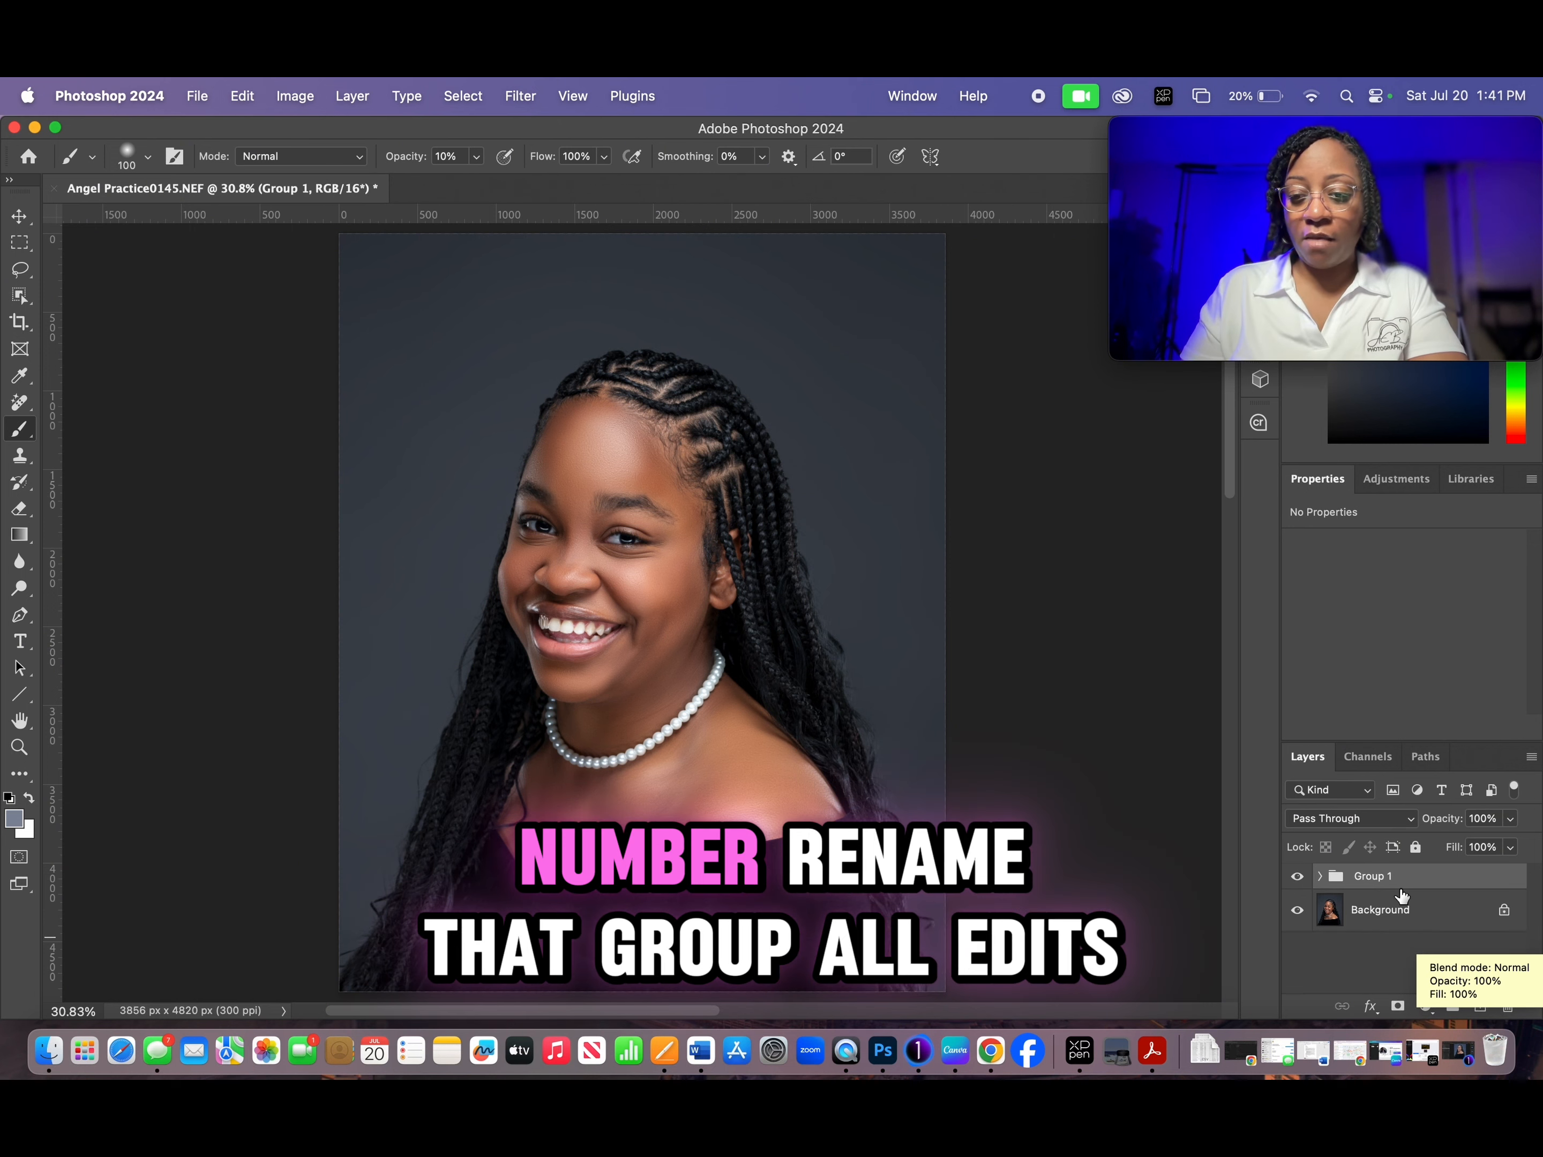
pyautogui.doubleClick(1374, 889)
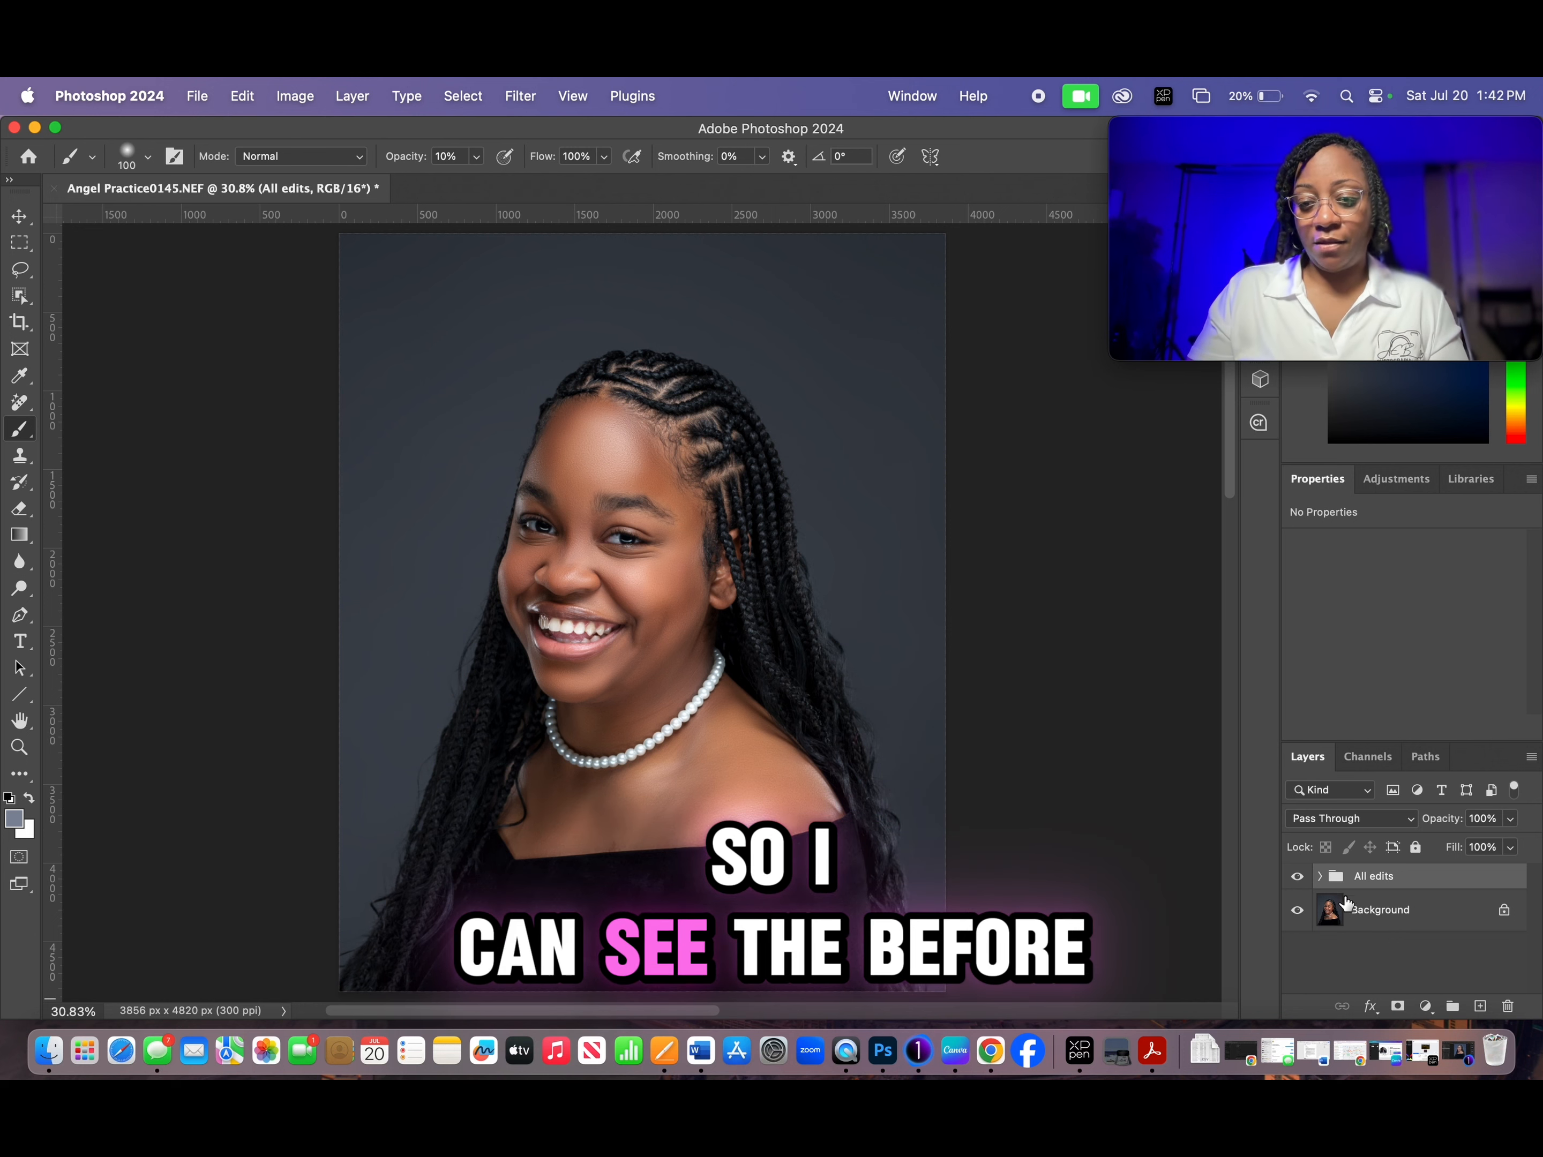
# - Compare the original and retouched portrait up close by hiding and showing the All edits group
pyautogui.click(1298, 878)
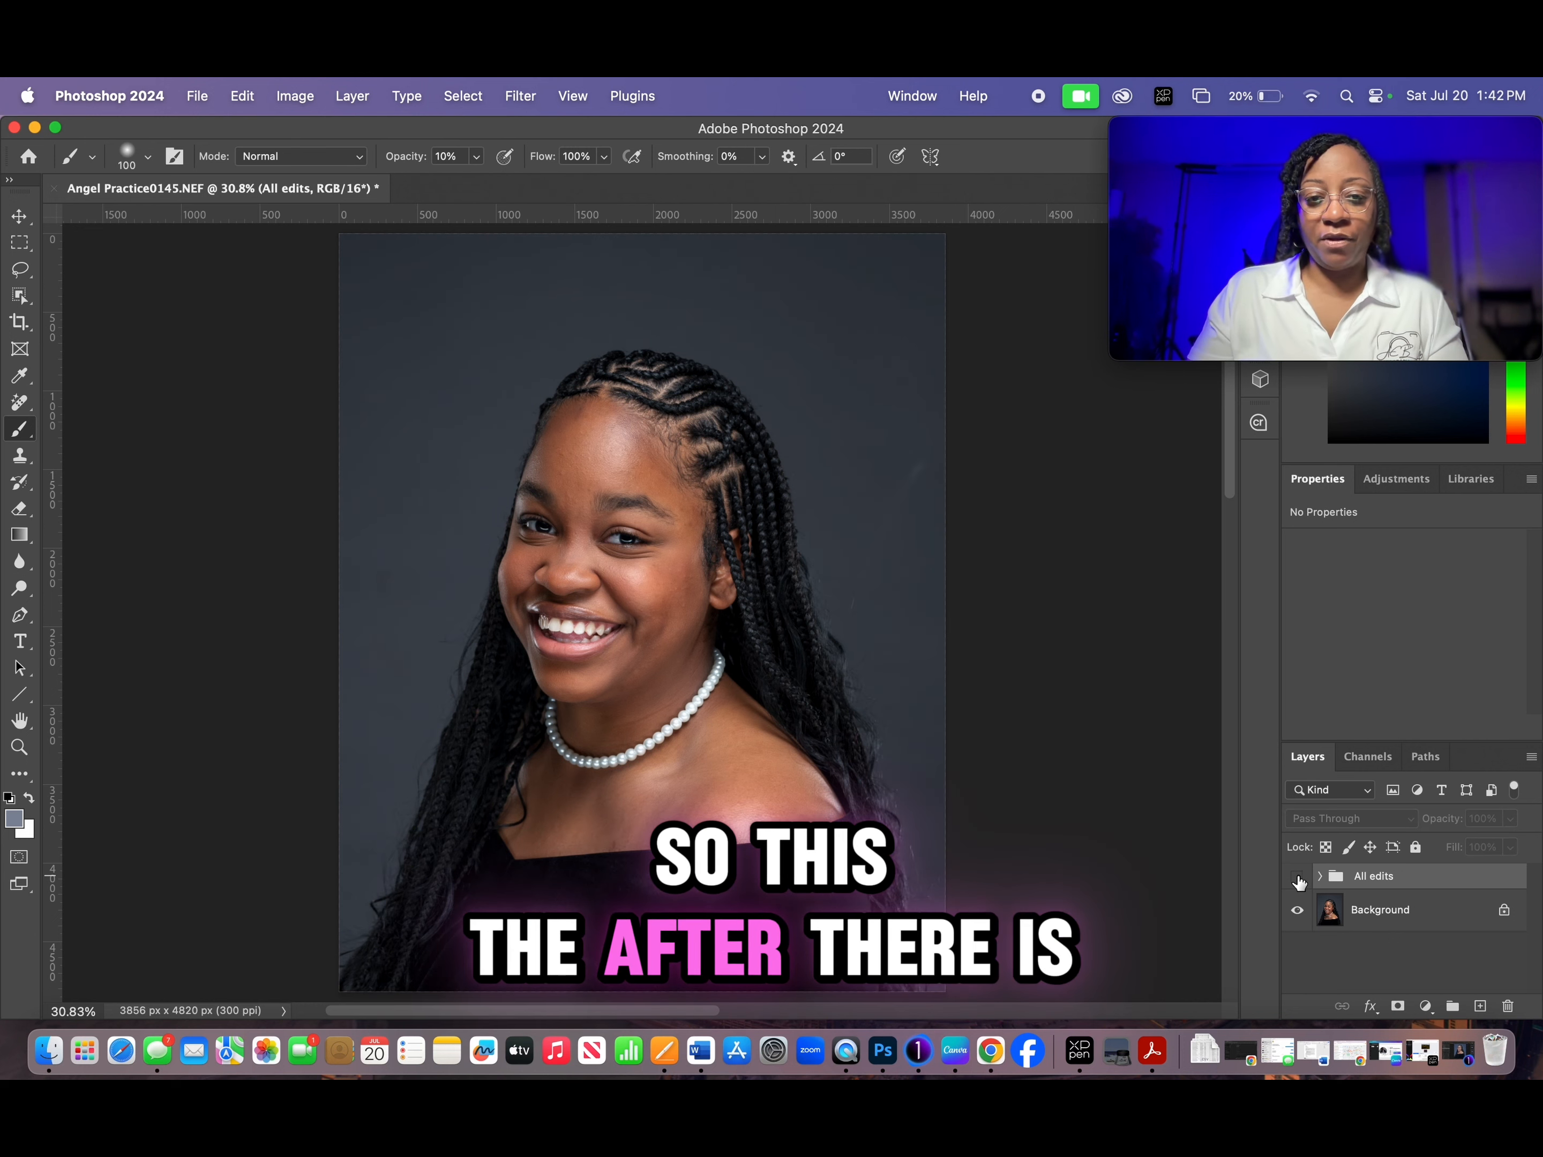
pyautogui.scroll(5, 646, 707)
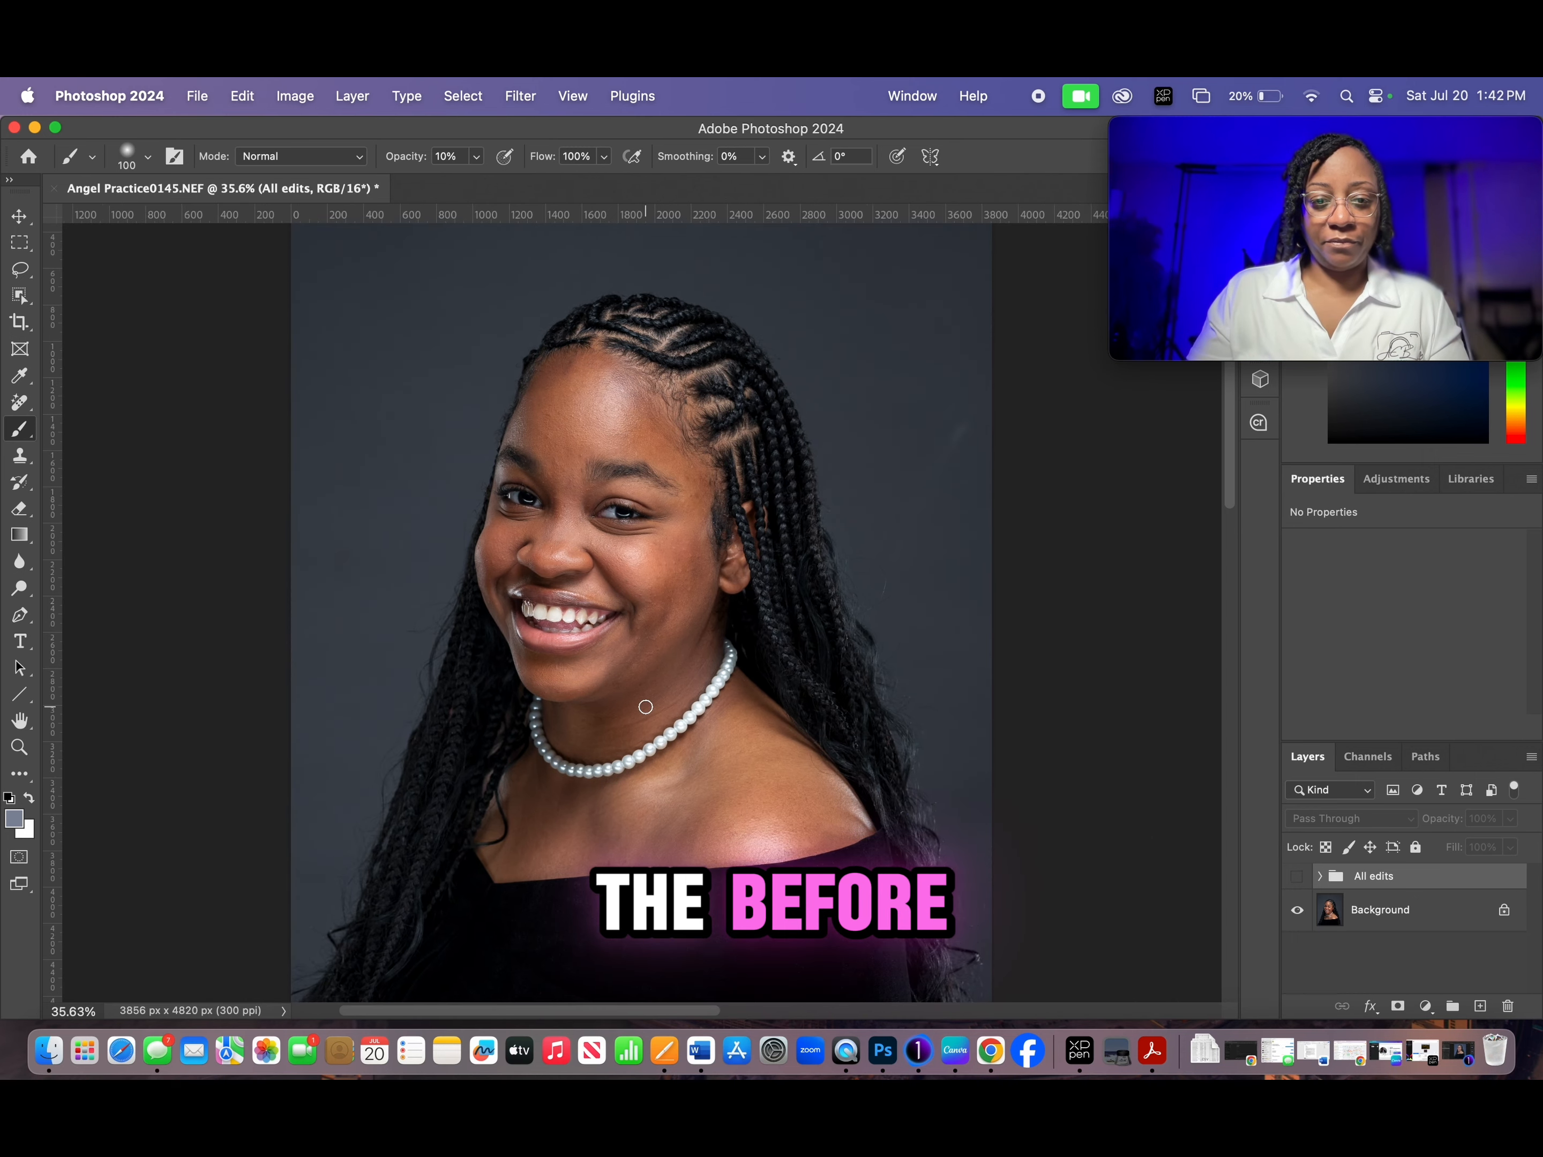
pyautogui.scroll(-1, 646, 707)
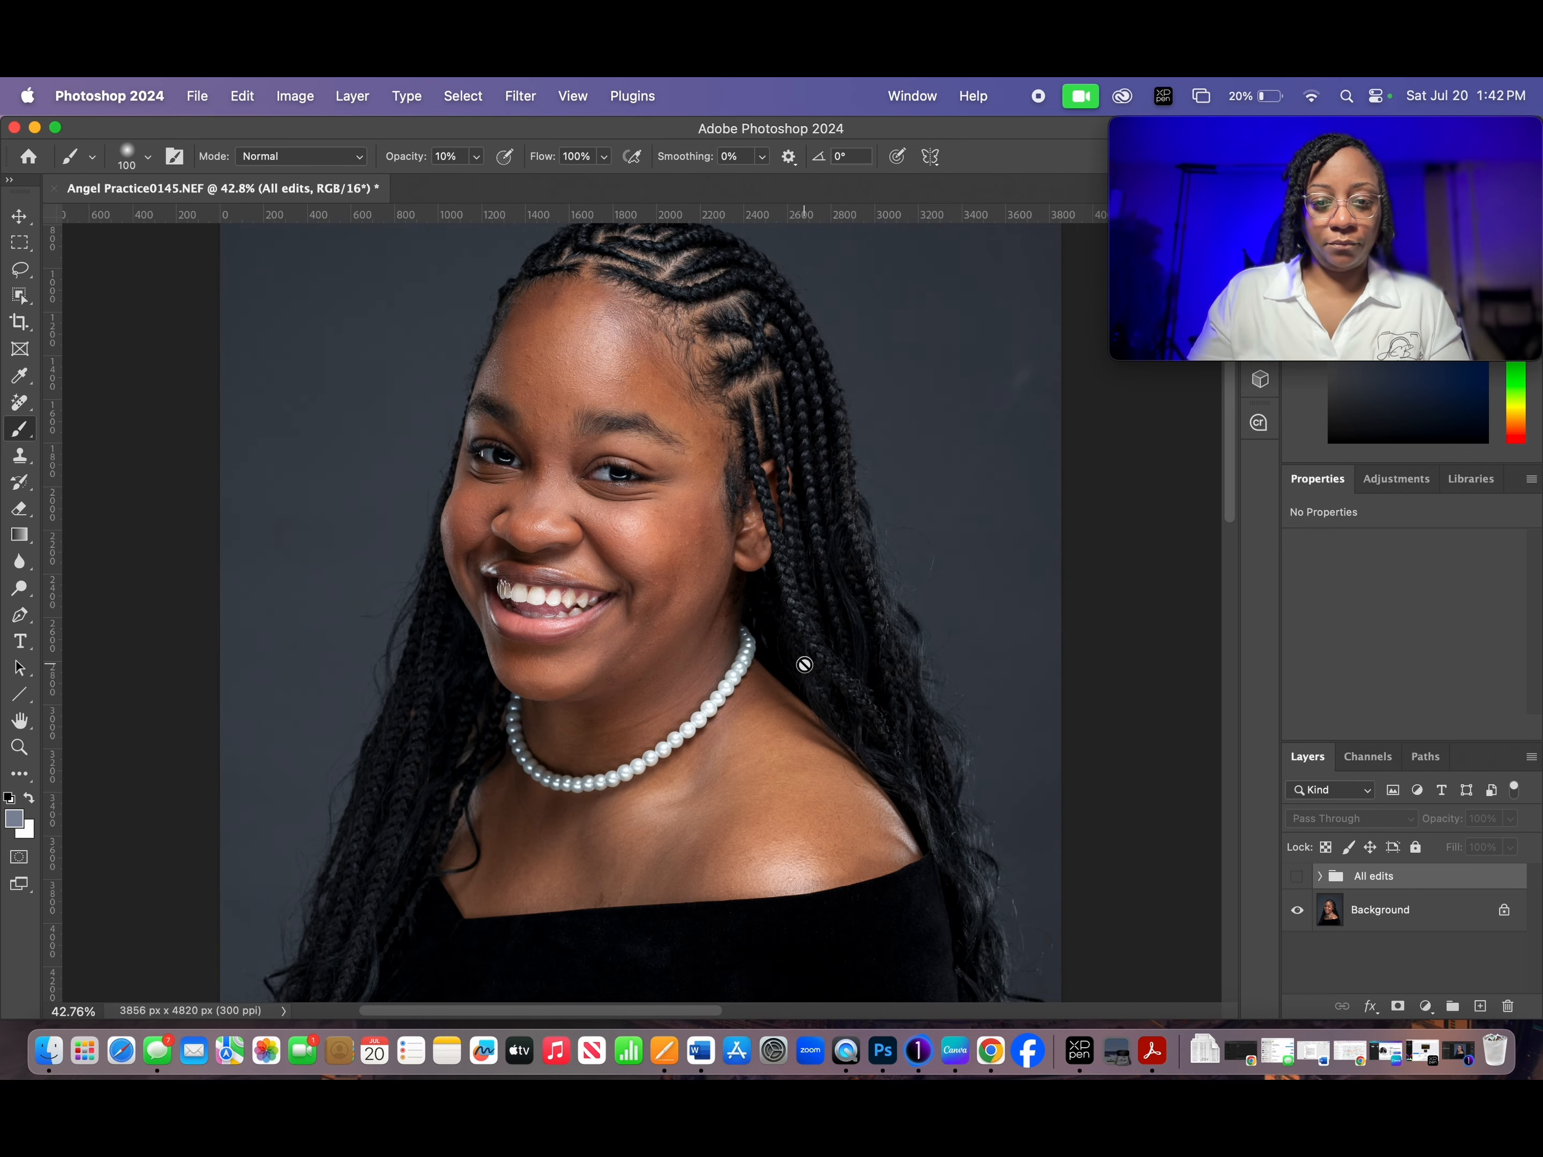
pyautogui.moveTo(805, 633); pyautogui.dragTo(803, 675)
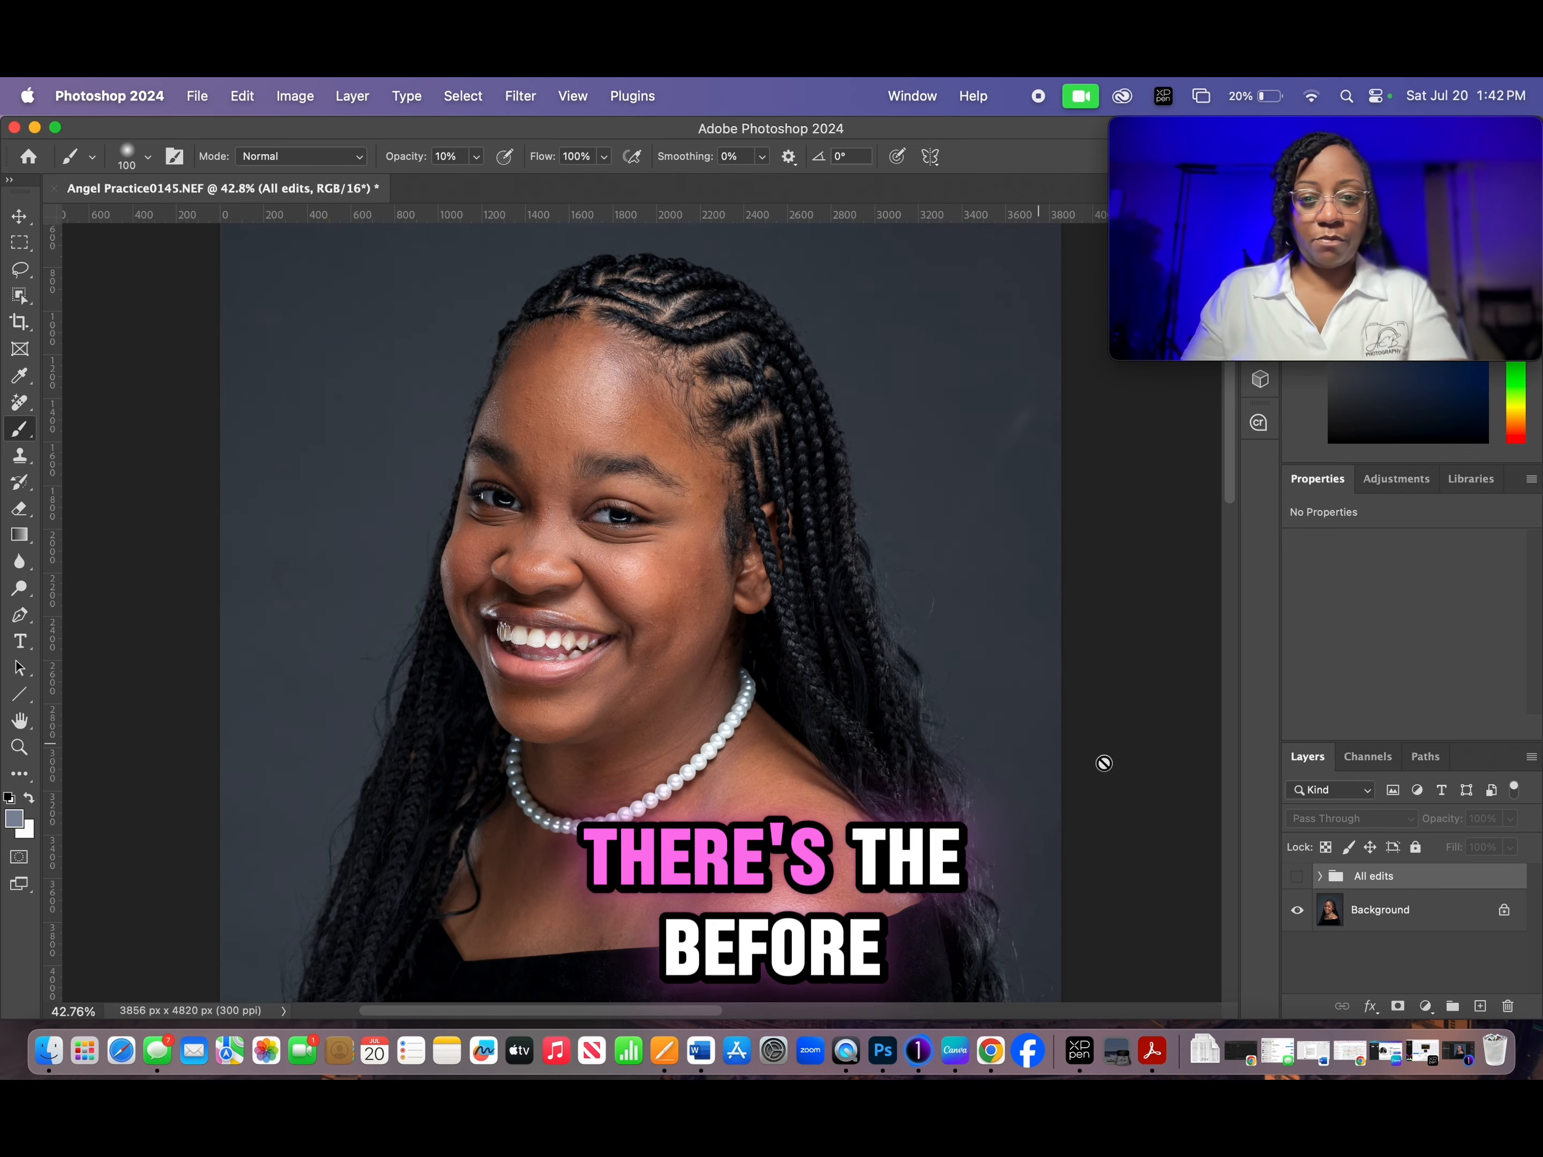
pyautogui.click(1297, 882)
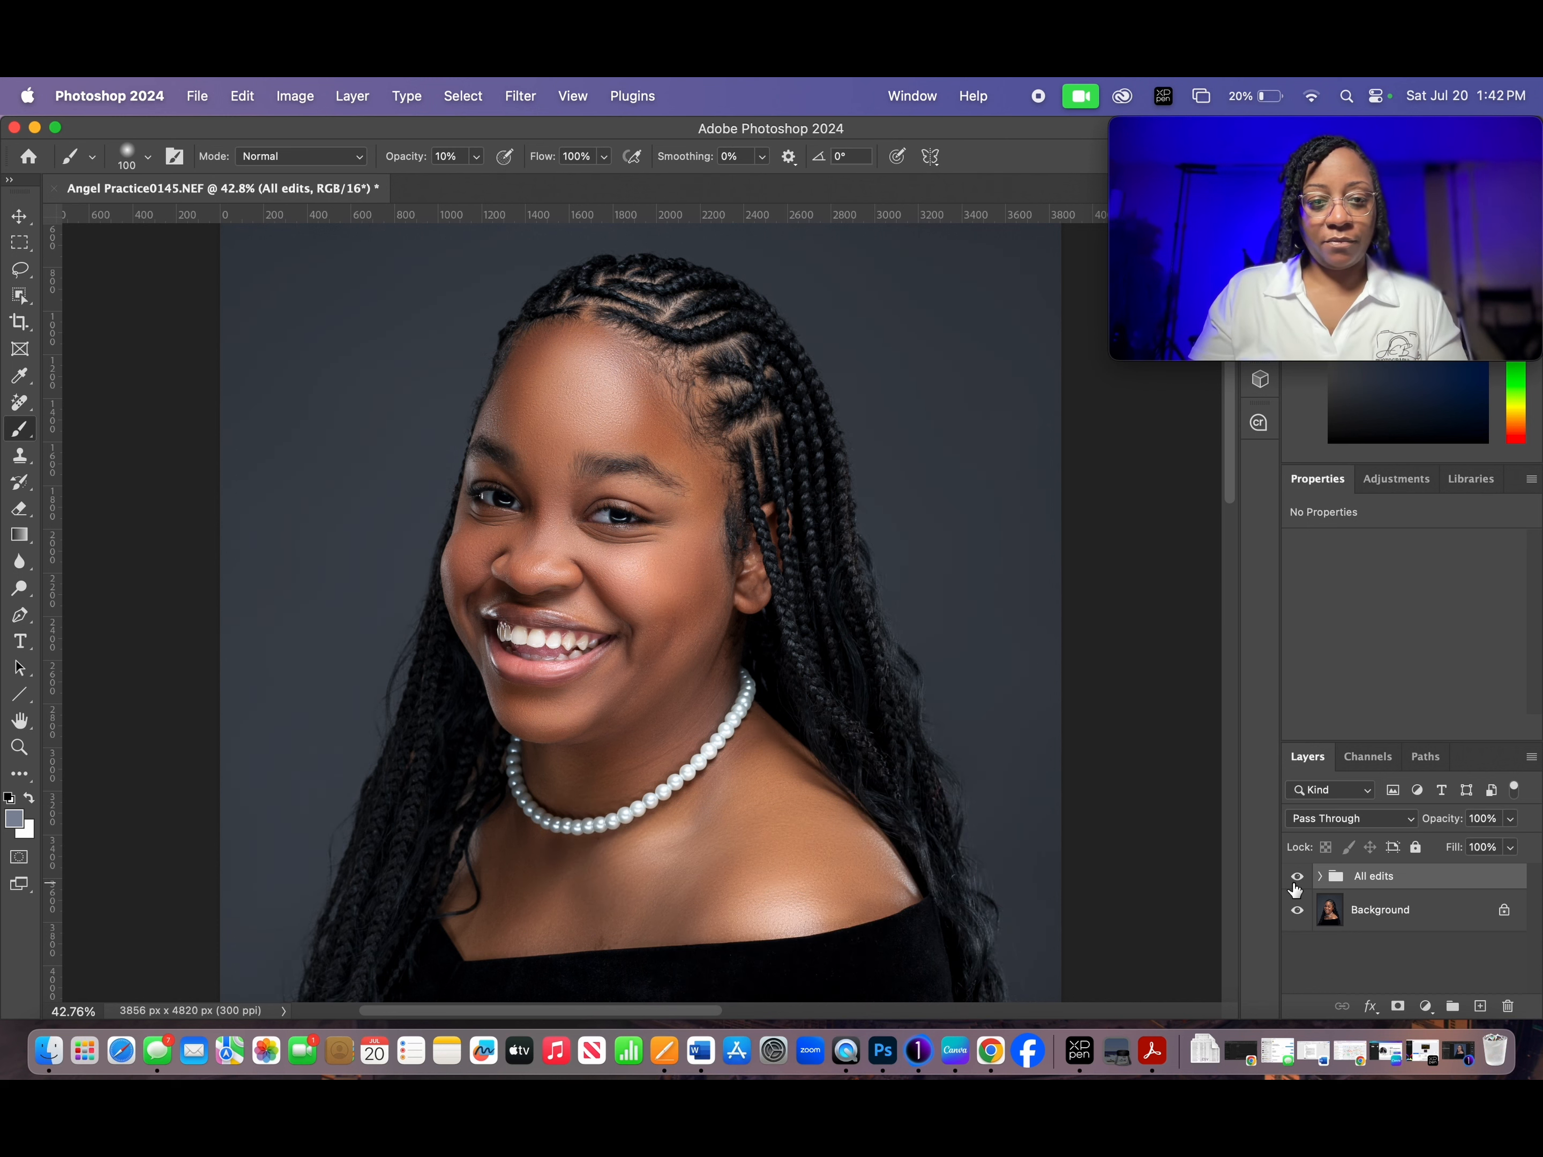